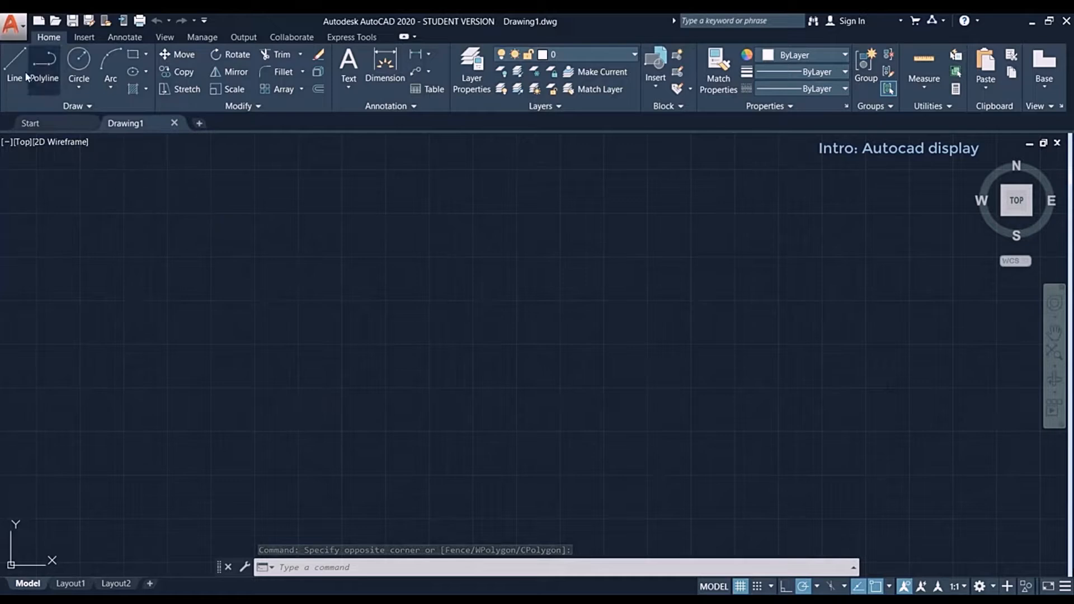
- Examine the application menu, the Insert and Home ribbon commands, the additional Draw tools and the Properties palette
{"action": "left_click", "coordinate": [13, 25]}
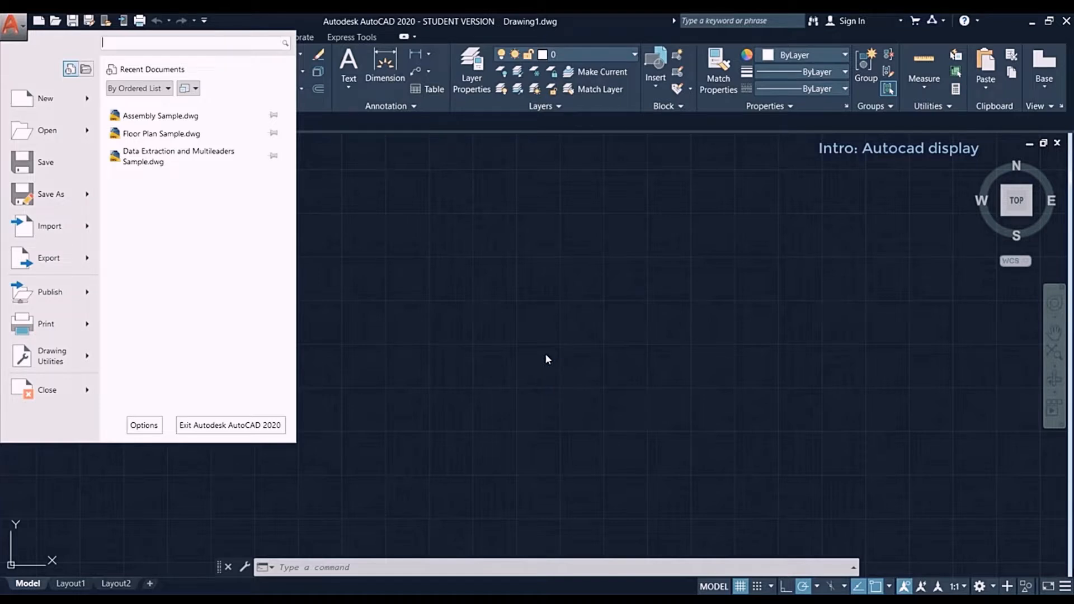
{"action": "left_click", "coordinate": [563, 349]}
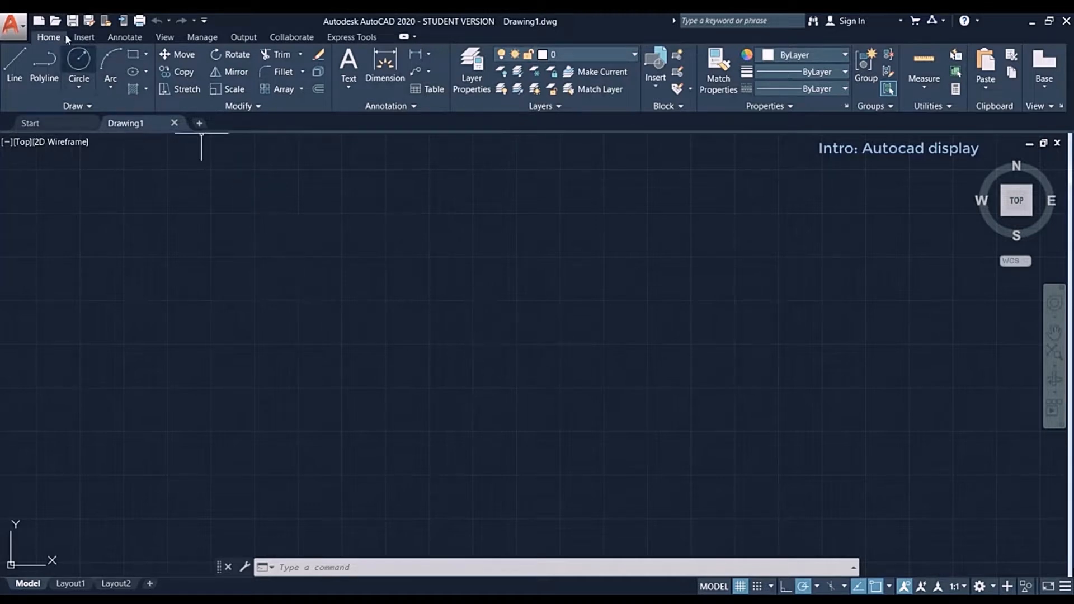
{"action": "left_click", "coordinate": [84, 37]}
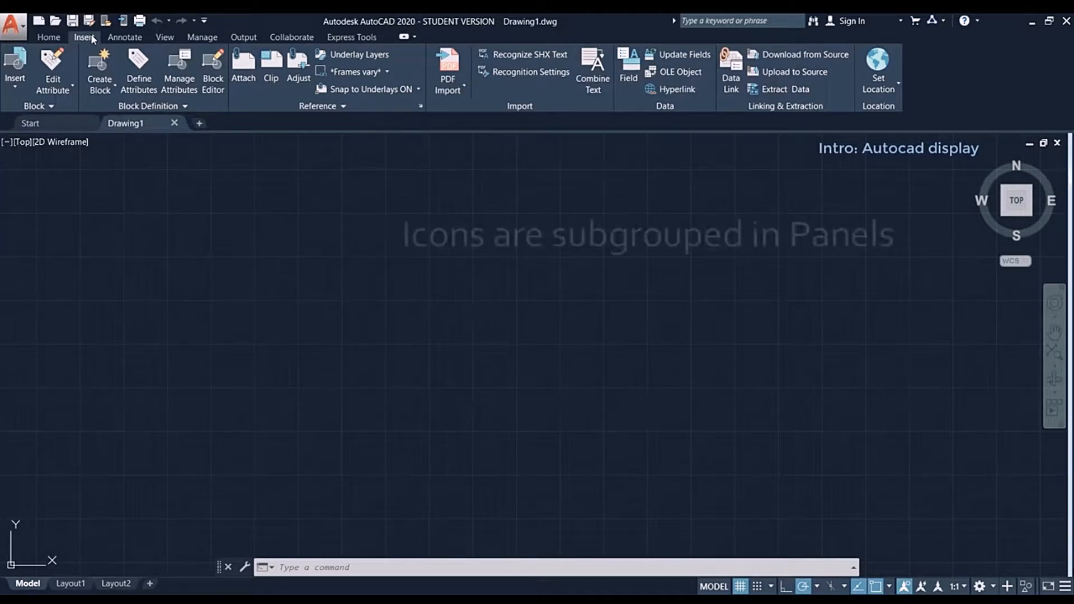
{"action": "left_click", "coordinate": [48, 37]}
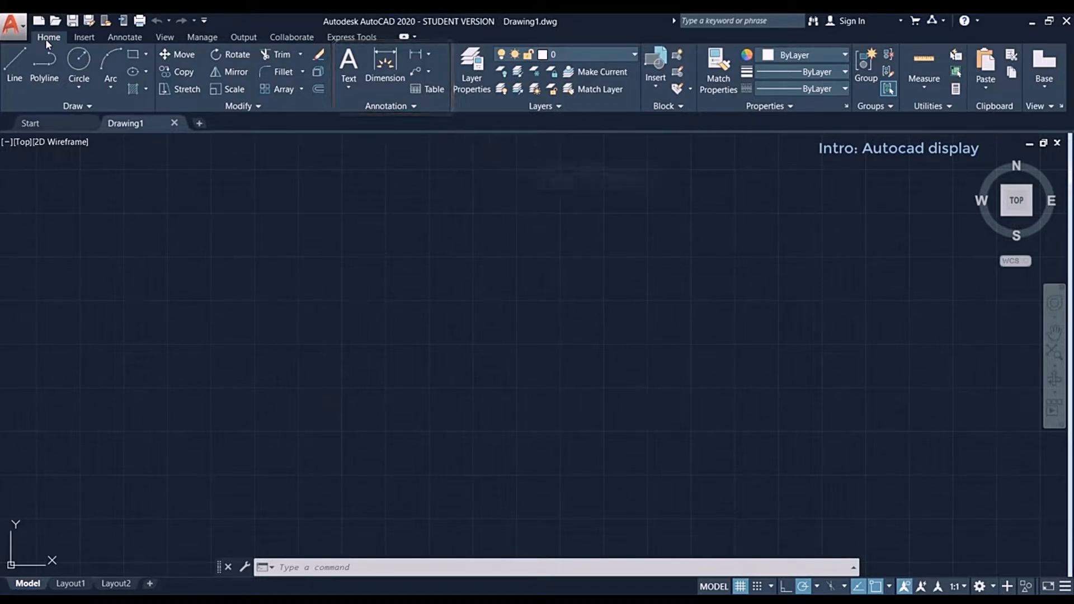
{"action": "left_click", "coordinate": [91, 108]}
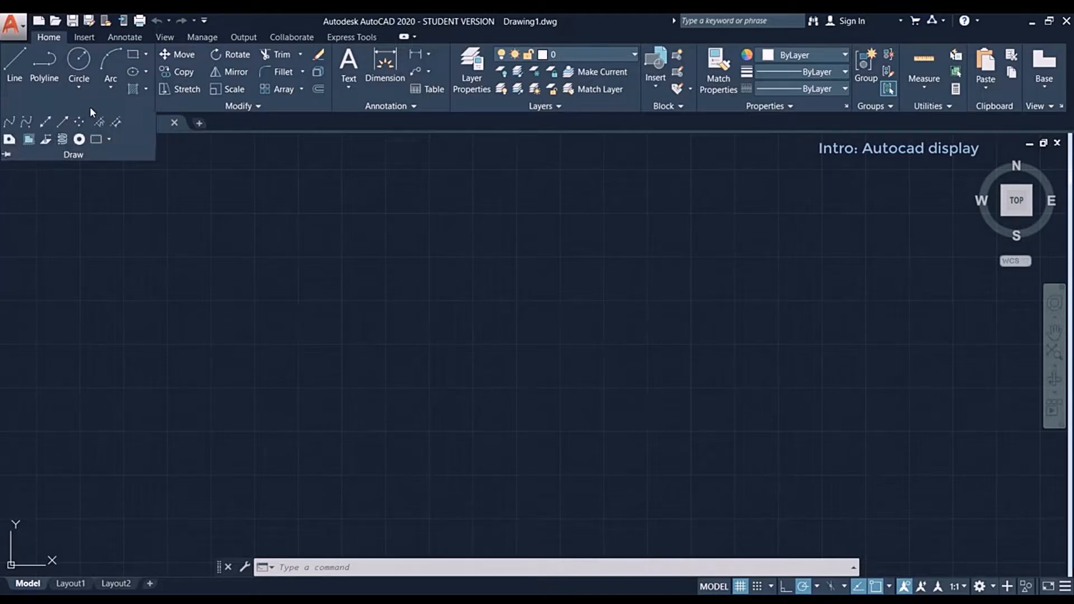
{"action": "left_click", "coordinate": [170, 143]}
{"action": "left_click", "coordinate": [192, 162]}
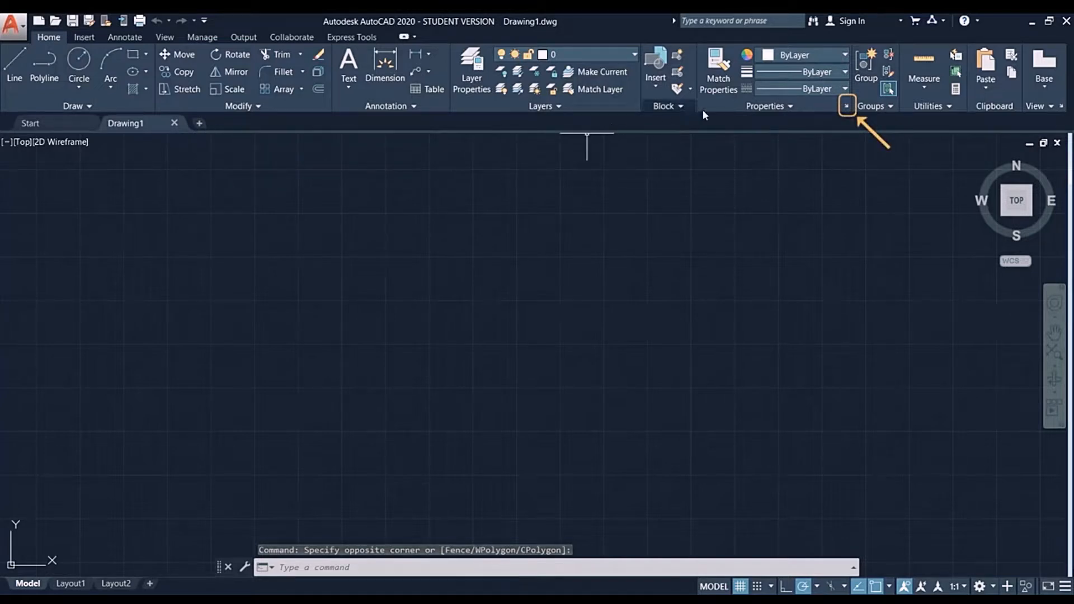
{"action": "left_click", "coordinate": [848, 108]}
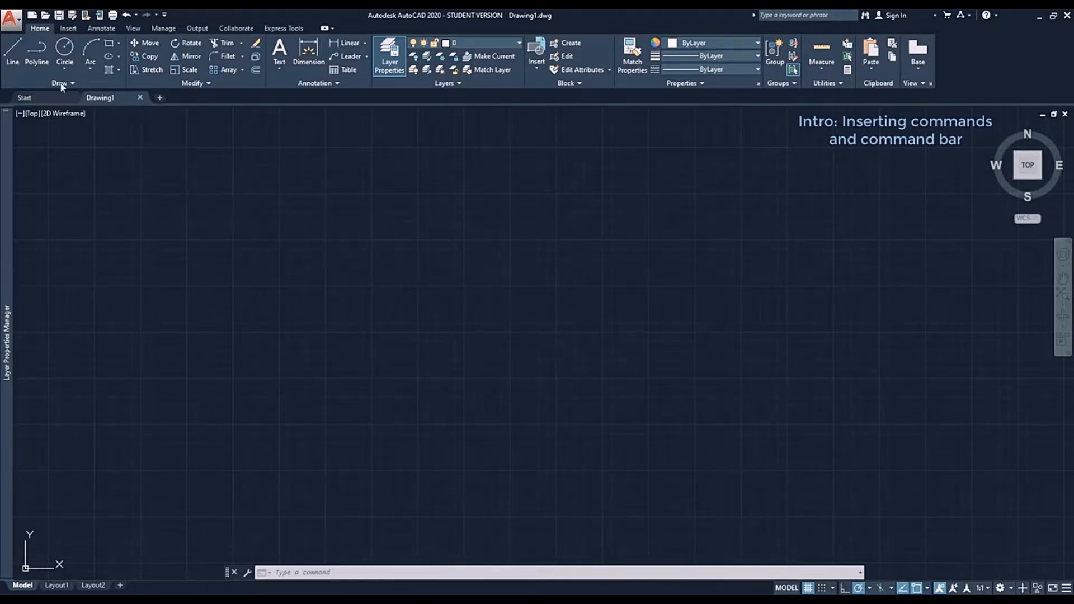
- Draw a single slanted line rising from left to right in the empty model space with the Line tool
{"action": "left_click", "coordinate": [13, 52]}
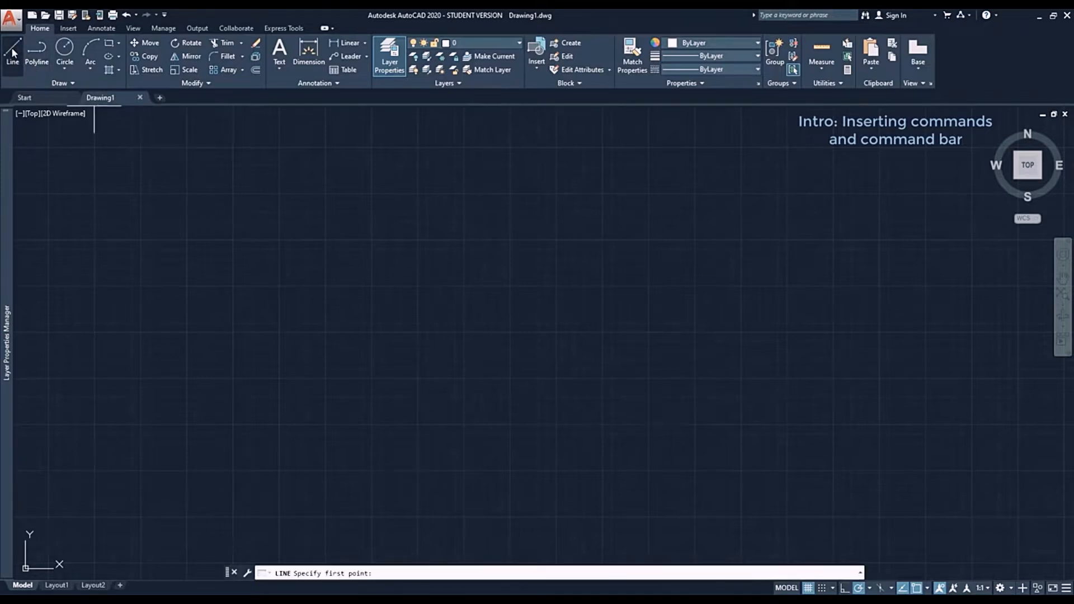
{"action": "left_click", "coordinate": [285, 301]}
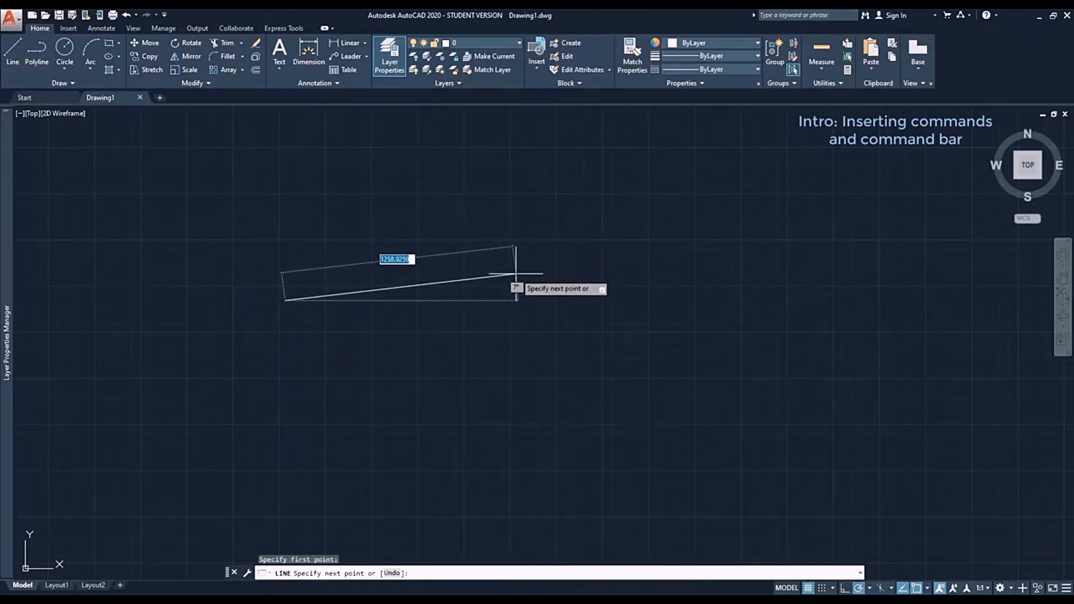
{"action": "left_click", "coordinate": [602, 225]}
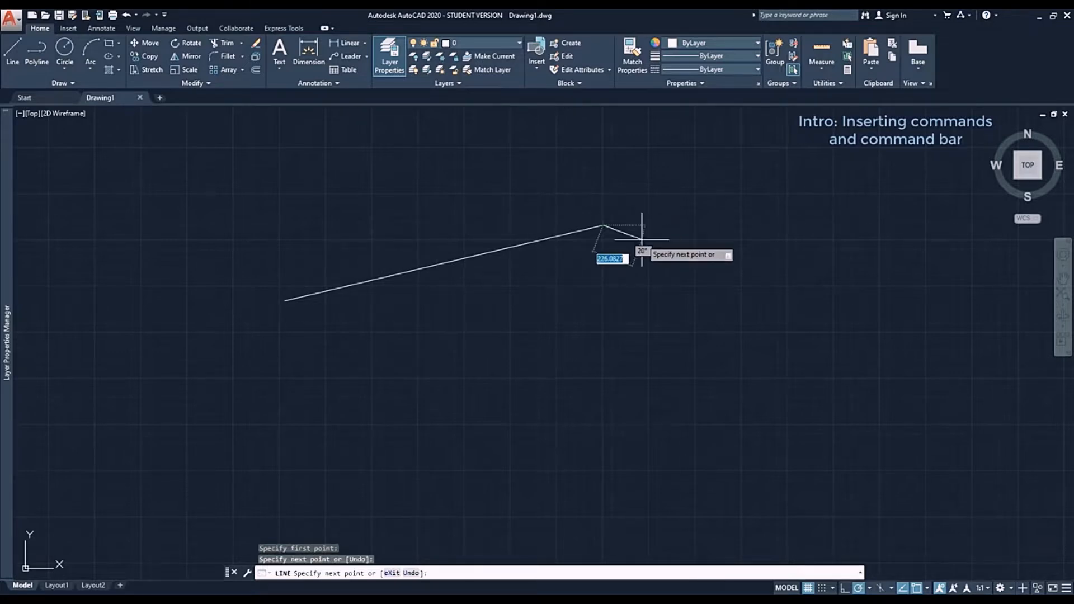
{"action": "key", "text": "Escape"}
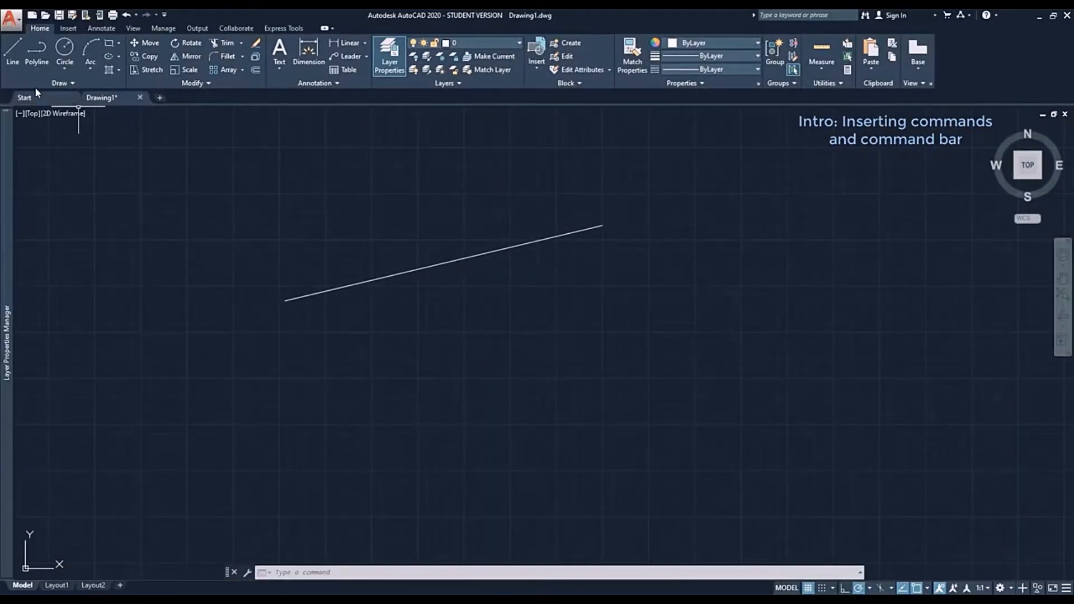
- Draw a single line sloping gently down from left to right with the Line tool
{"action": "left_click", "coordinate": [13, 47]}
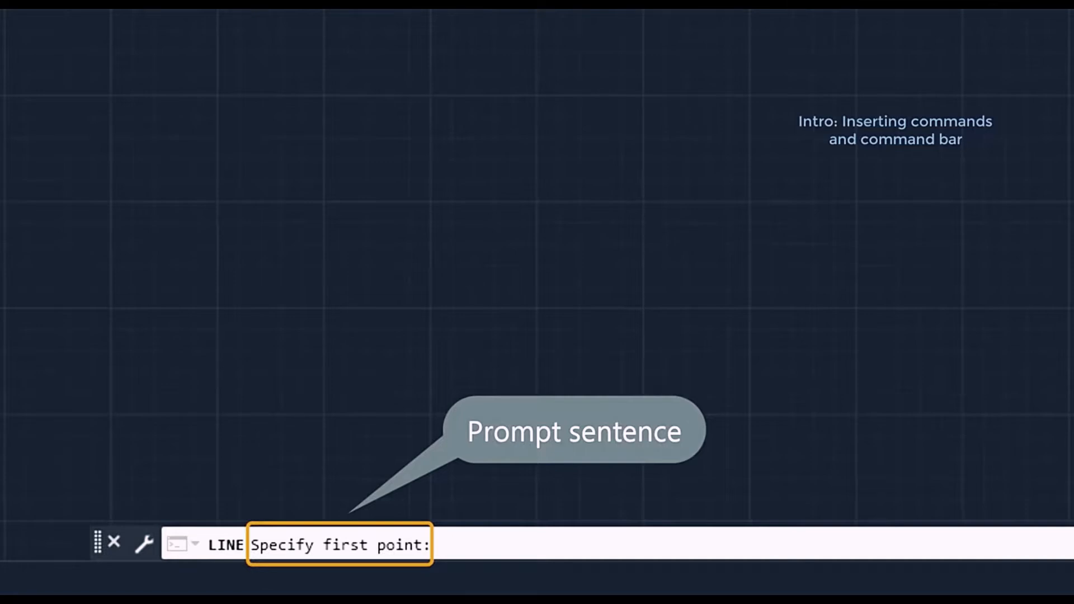
{"action": "left_click", "coordinate": [402, 282]}
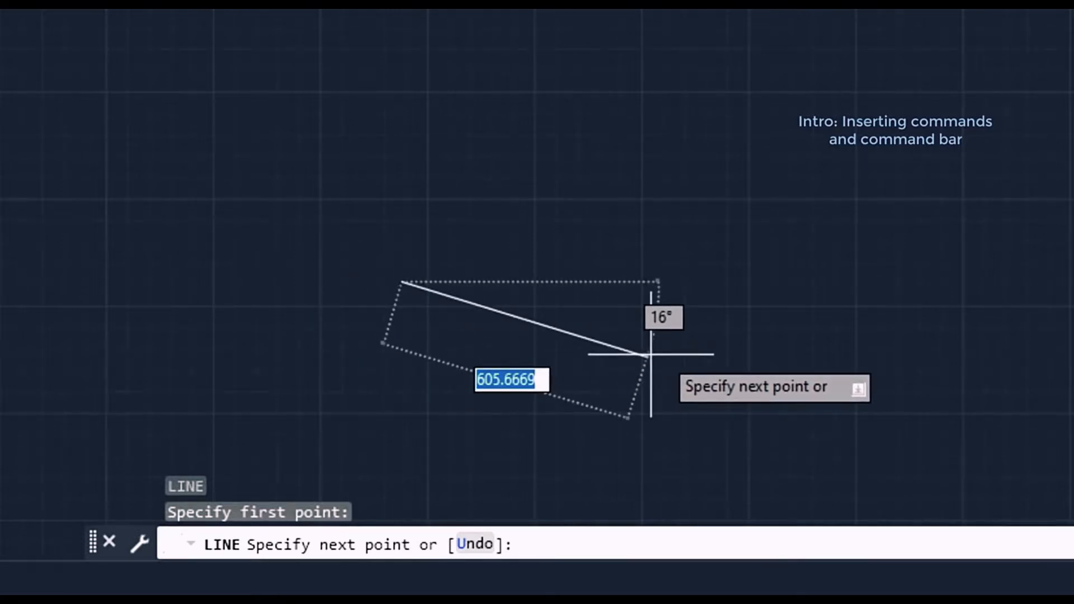
{"action": "left_click", "coordinate": [690, 340]}
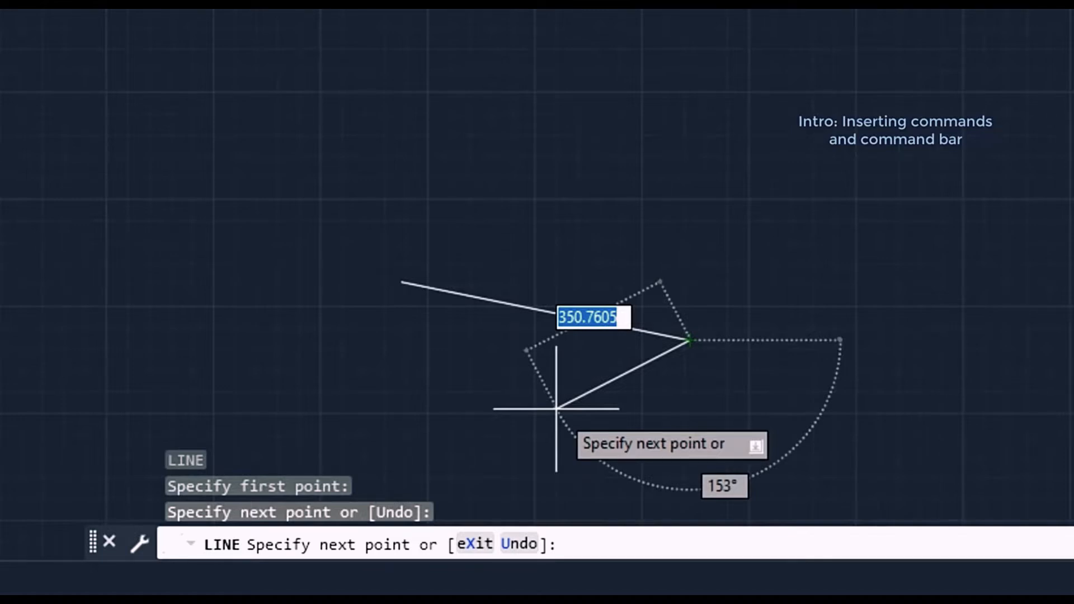
{"action": "key", "text": "Escape"}
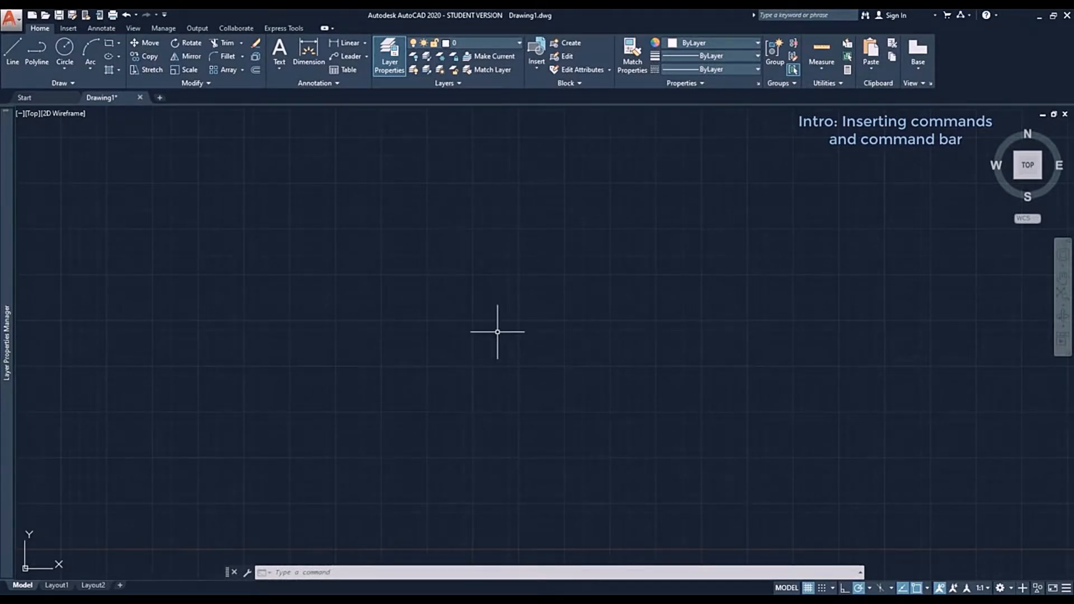
- Draw a single horizontal line running right from the middle of the empty drawing area, using the LINE command
{"action": "type", "text": "LINE"}
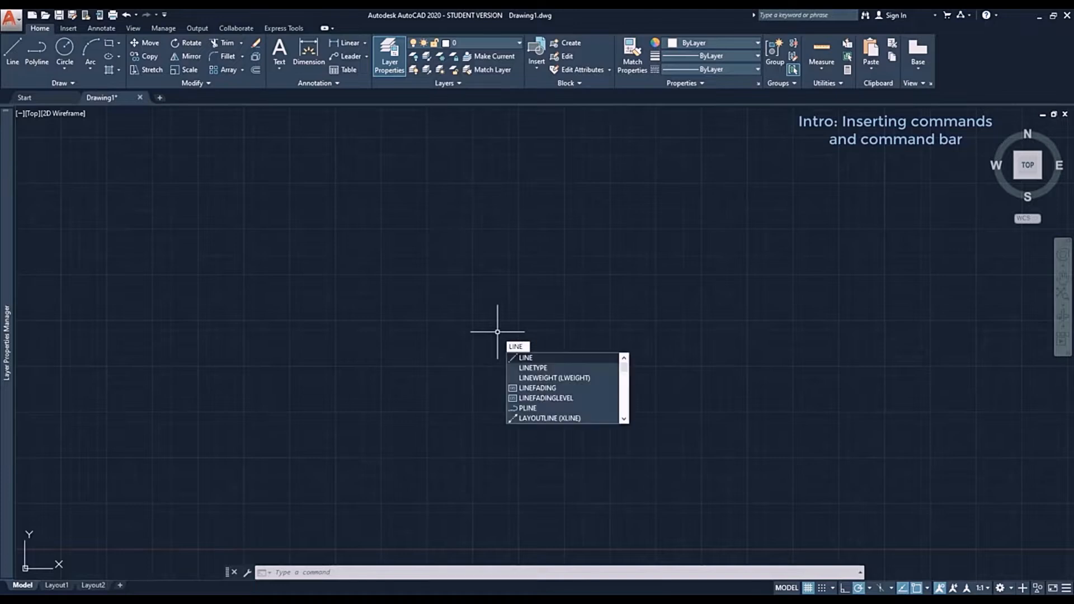
{"action": "key", "text": "Return"}
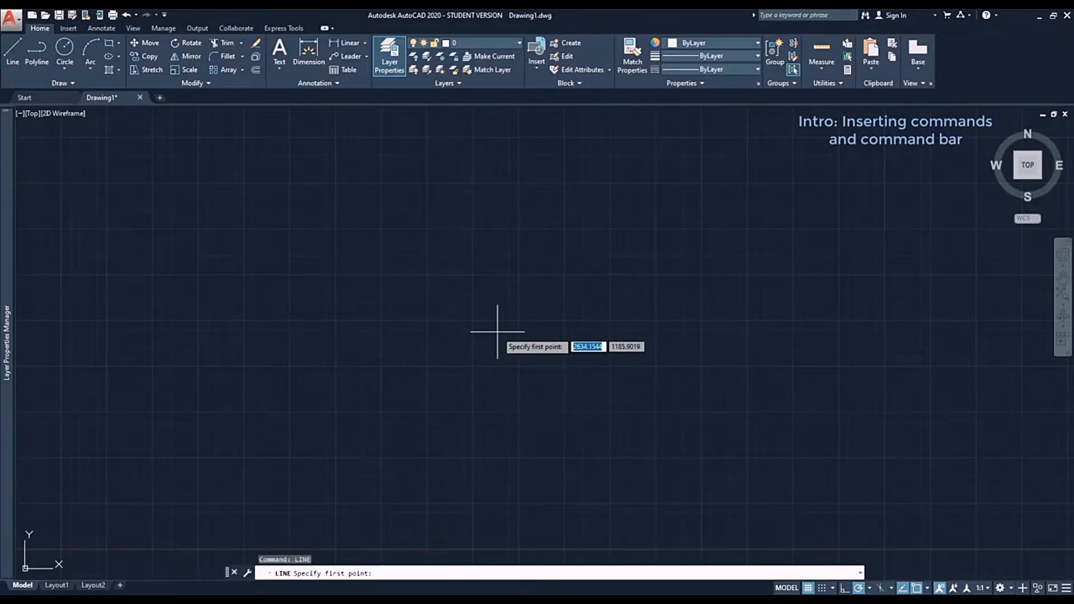
{"action": "left_click", "coordinate": [497, 332]}
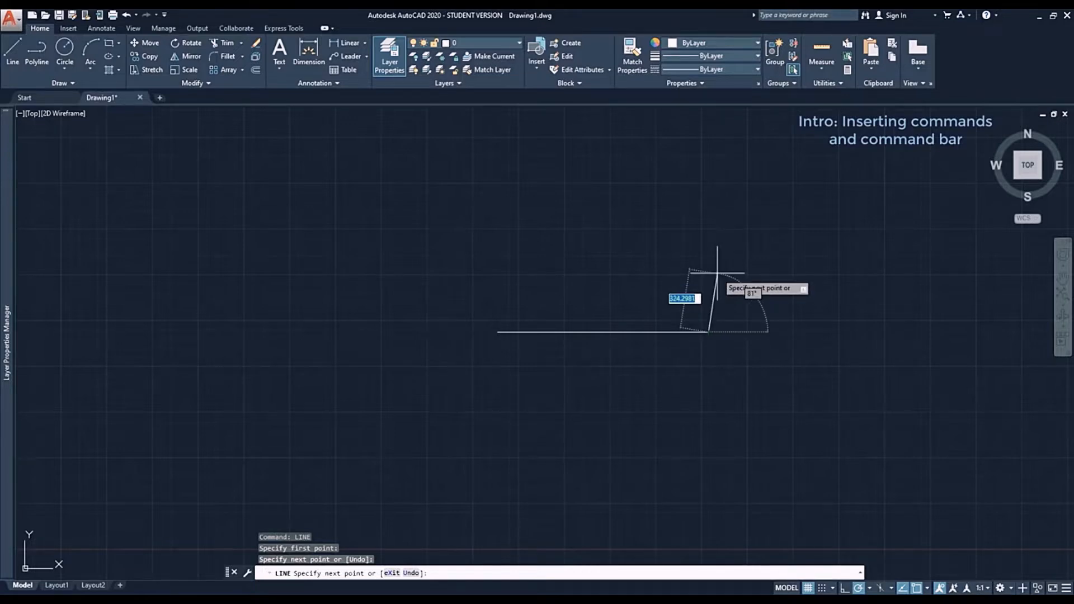
{"action": "key", "text": "Escape"}
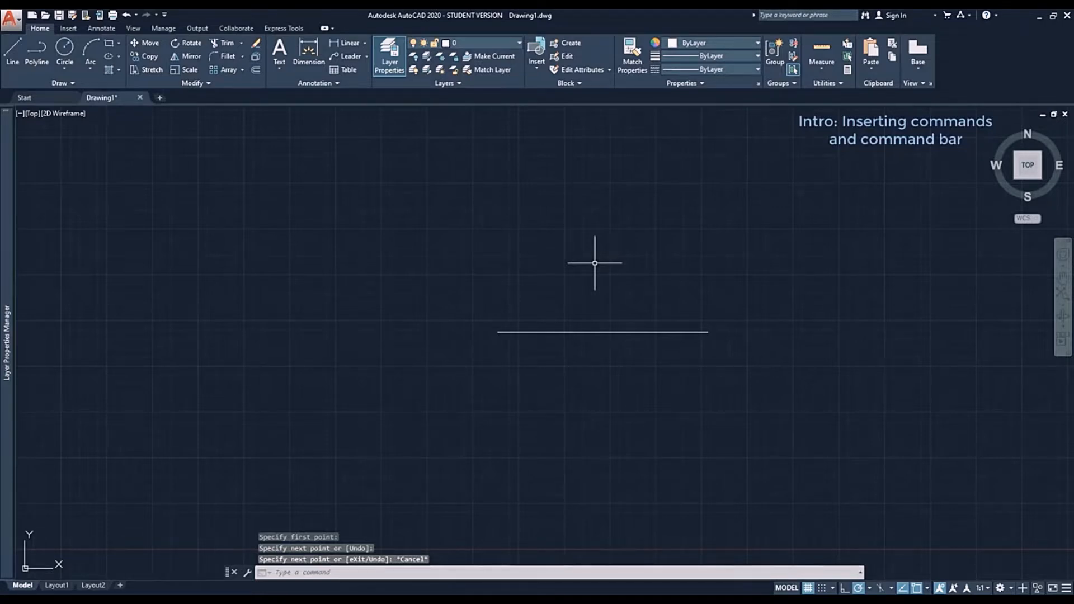
- Draw a circle by centre and radius up and to the left of the horizontal line, using the CIRCLE command
{"action": "type", "text": "CIRCLE"}
{"action": "key", "text": "Return"}
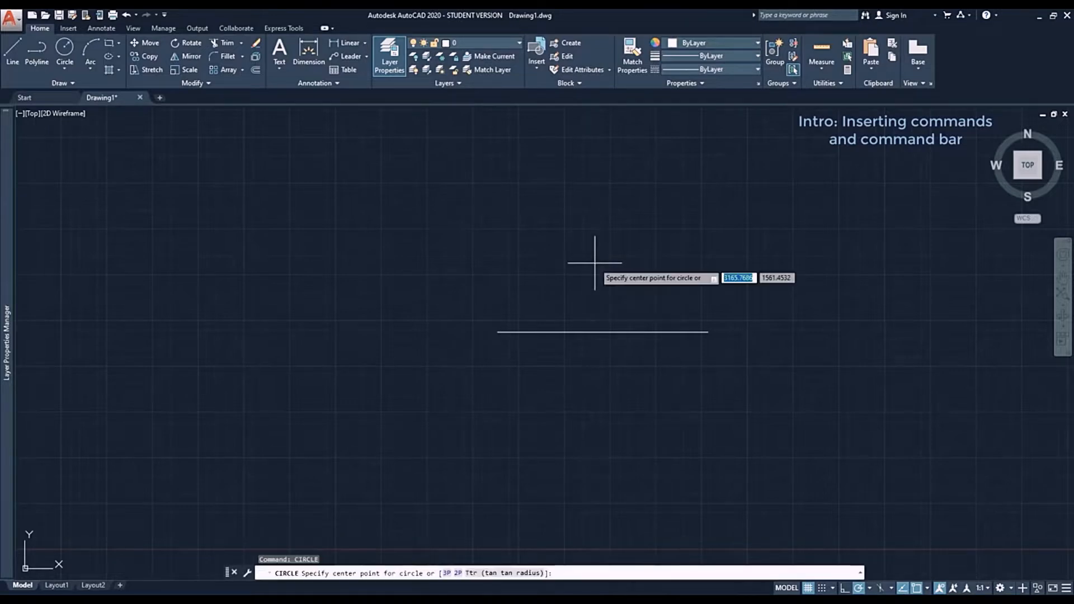
{"action": "left_click", "coordinate": [431, 252]}
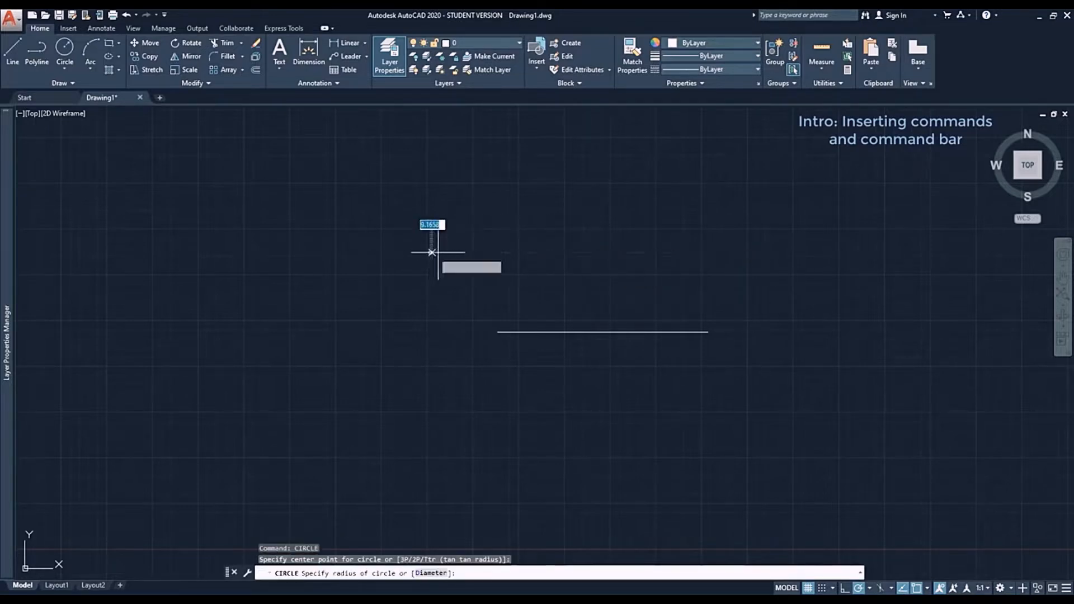
{"action": "left_click", "coordinate": [522, 251]}
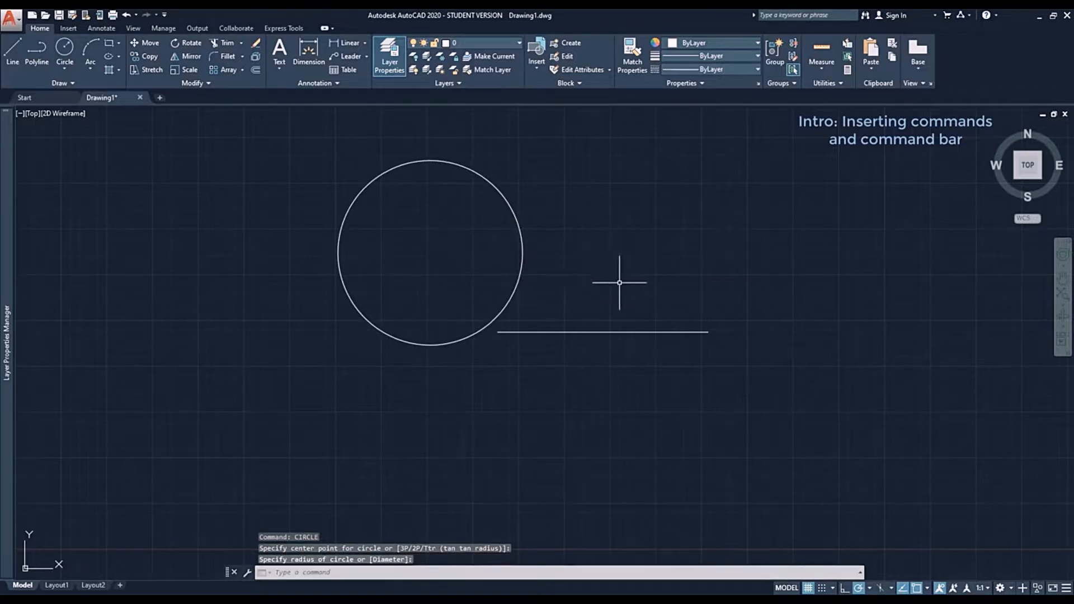
{"action": "key", "text": "Escape"}
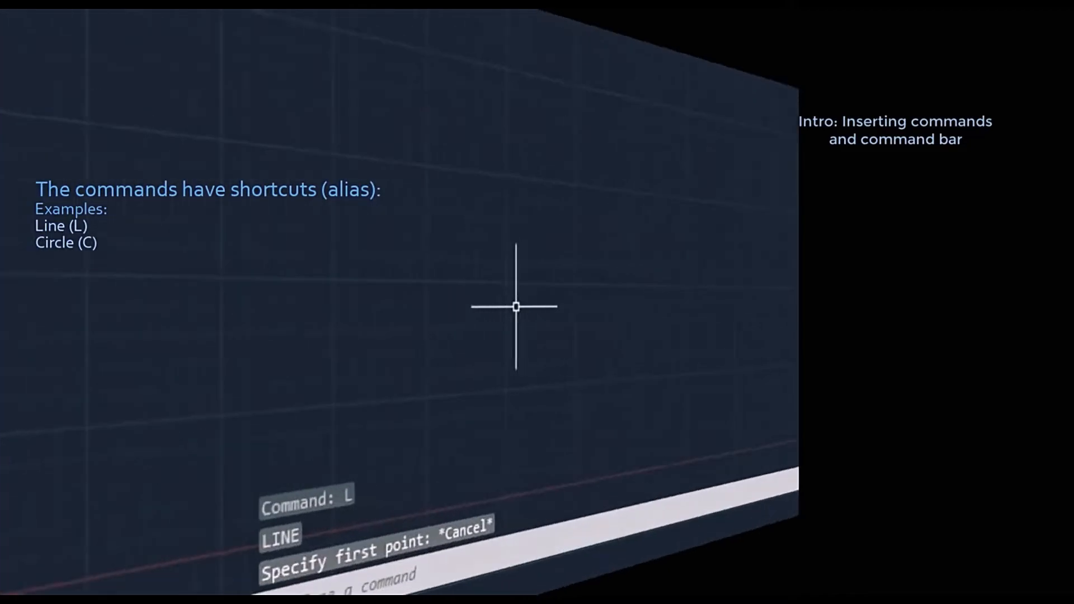
- Try the command aliases L for Line and C for Circle, cancelling each command without drawing anything
{"action": "type", "text": "L"}
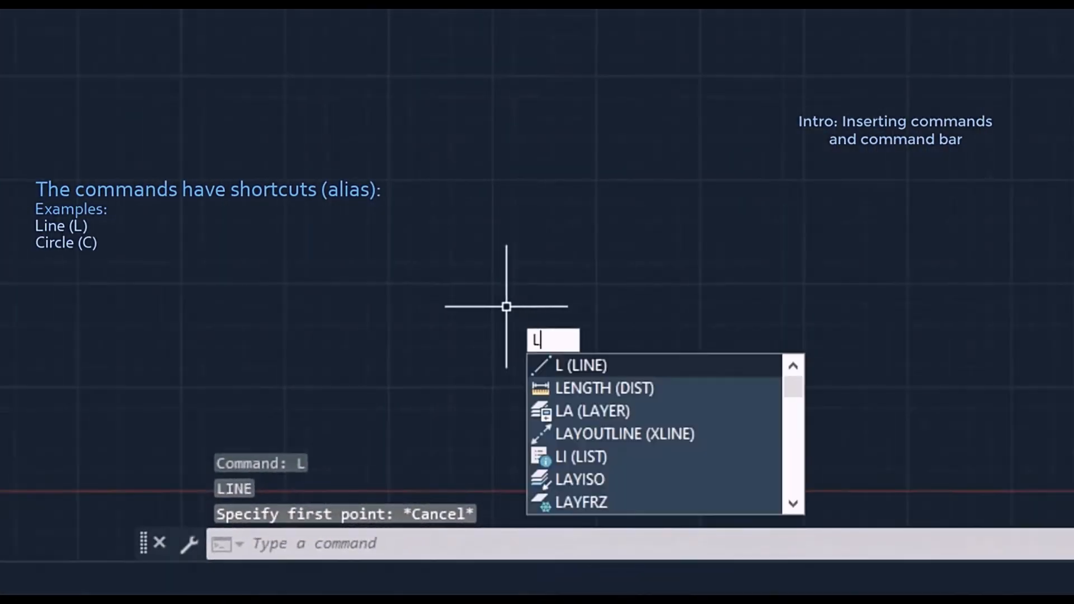
{"action": "key", "text": "Return"}
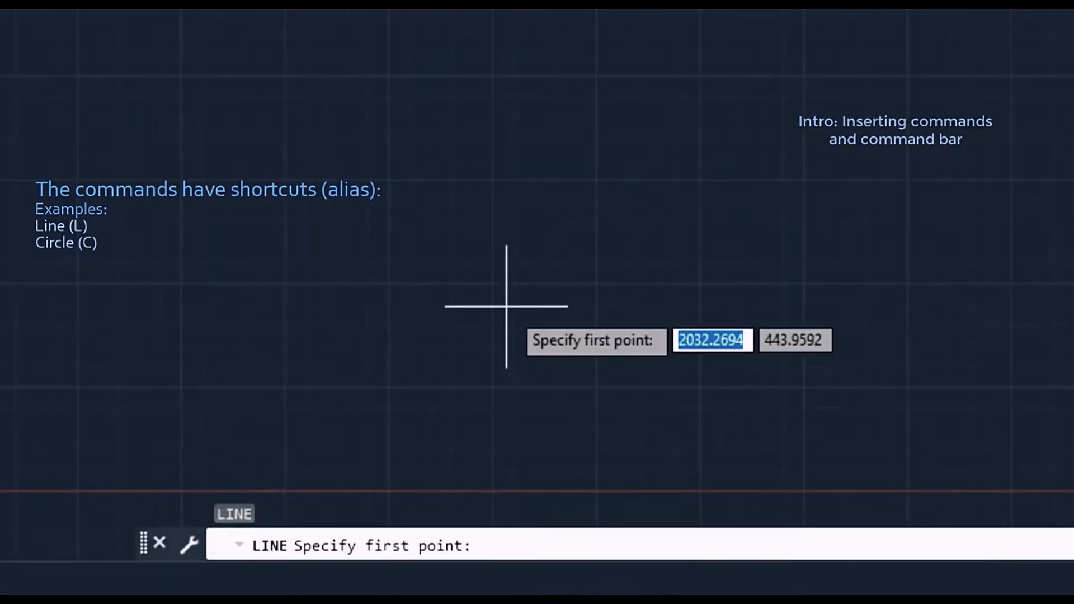
{"action": "key", "text": "Escape"}
{"action": "type", "text": "C"}
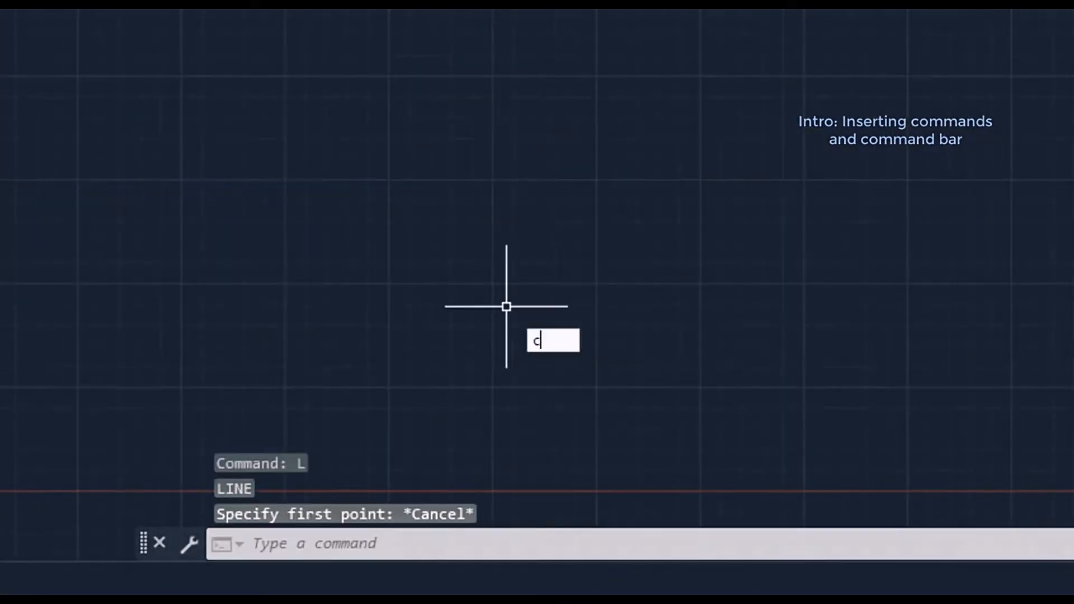
{"action": "key", "text": "Return"}
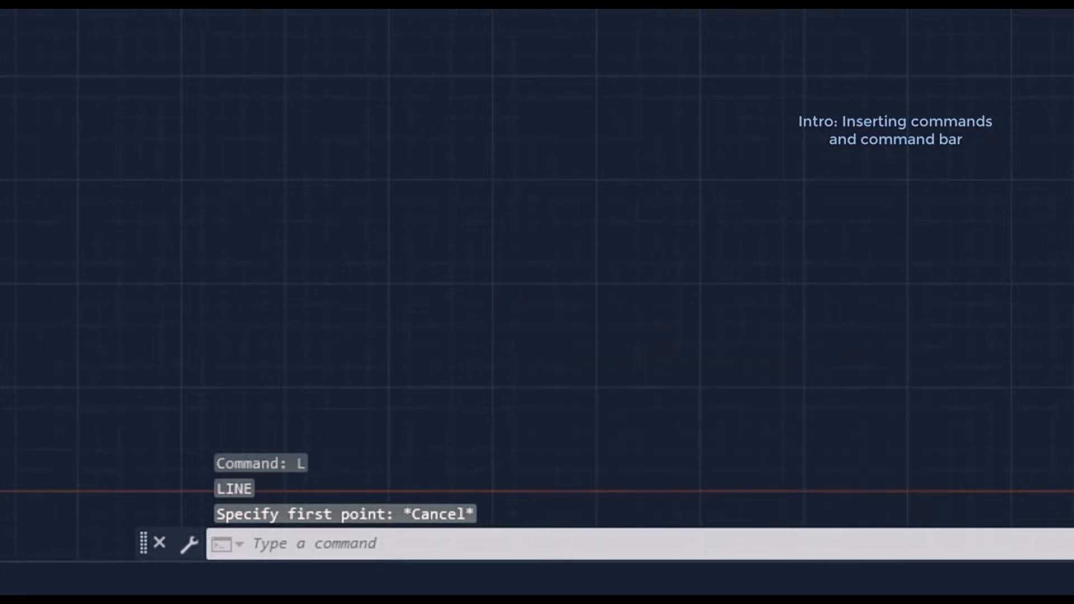
{"action": "key", "text": "Escape"}
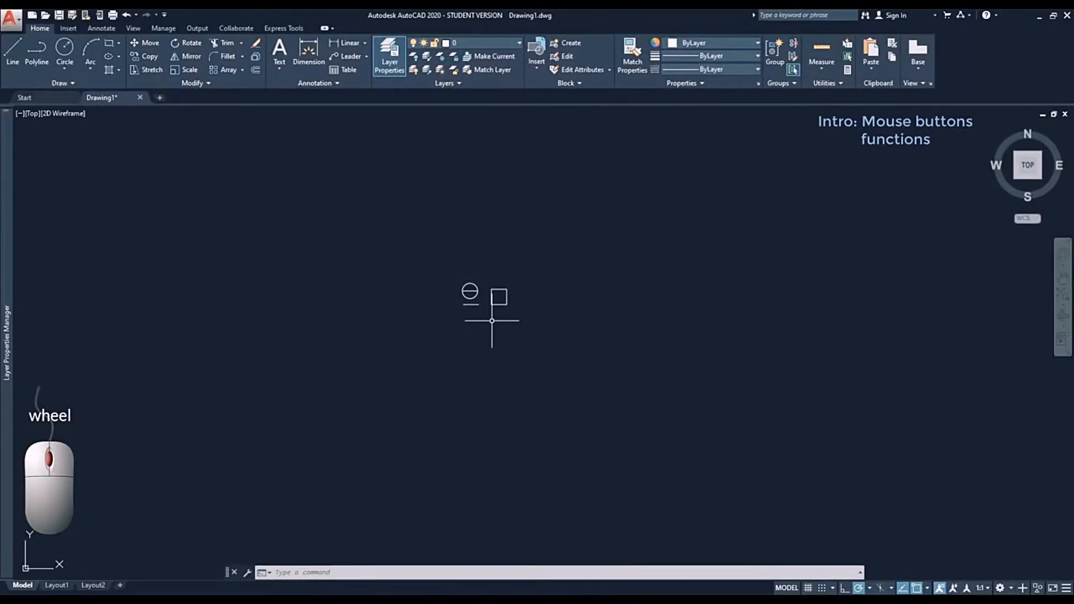
- Zoom in and out around the circle, line and square, and pan the shapes toward the middle of the view
{"action": "scroll", "coordinate": [490, 302], "scroll_direction": "up", "scroll_amount": 3}
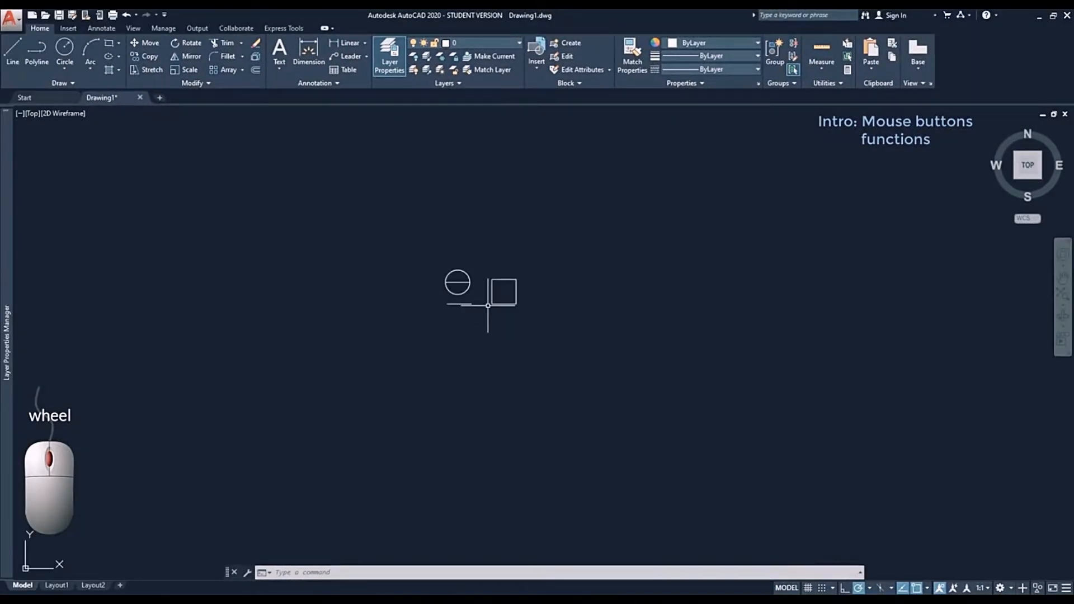
{"action": "scroll", "coordinate": [488, 305], "scroll_direction": "up", "scroll_amount": 6}
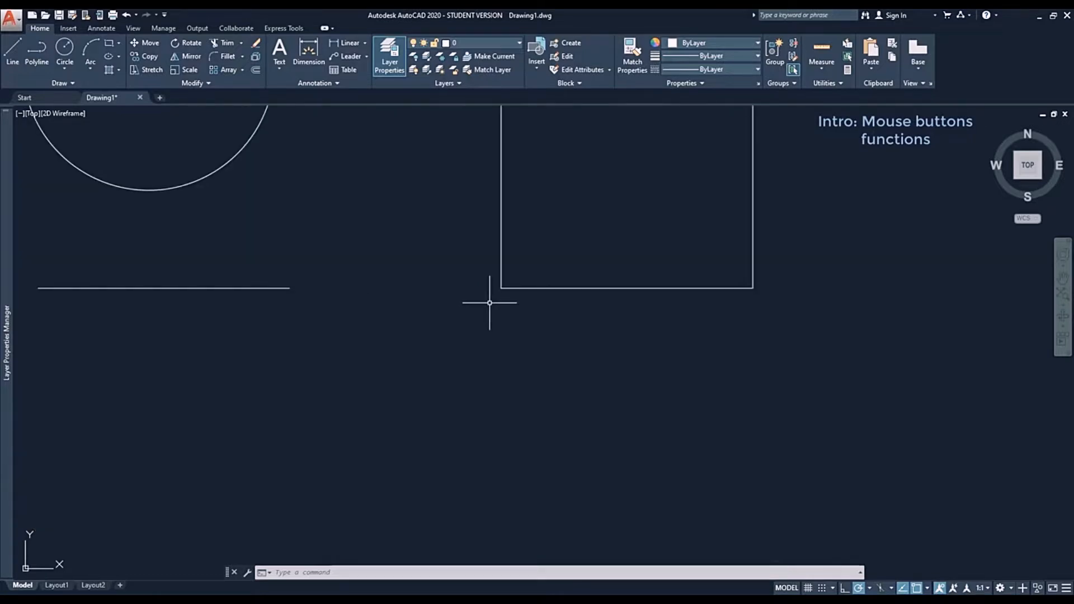
{"action": "scroll", "coordinate": [490, 302], "scroll_direction": "down", "scroll_amount": 10}
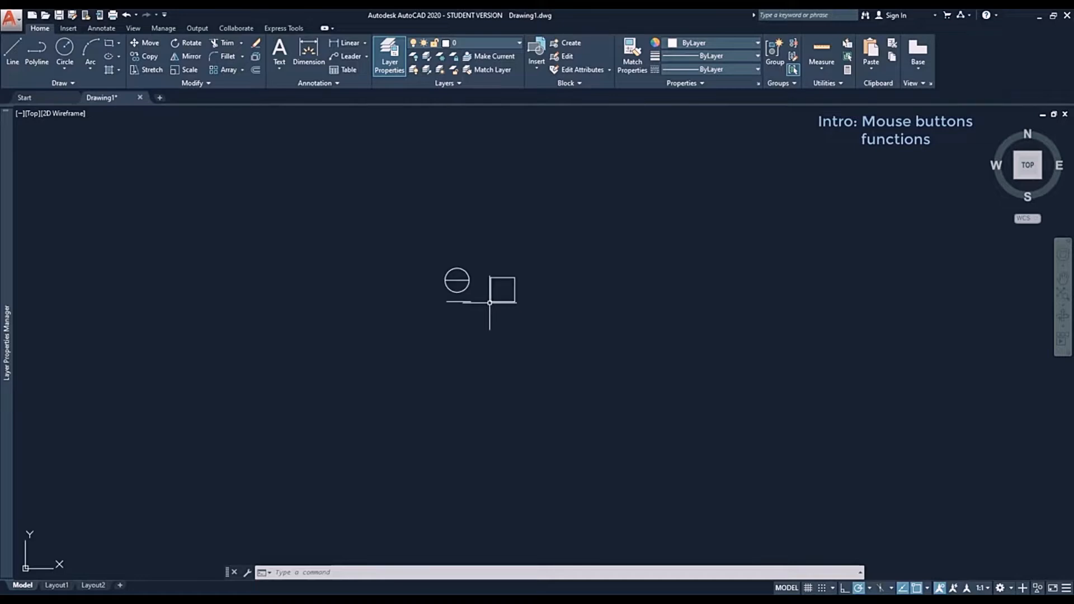
{"action": "scroll", "coordinate": [490, 302], "scroll_direction": "down", "scroll_amount": 6}
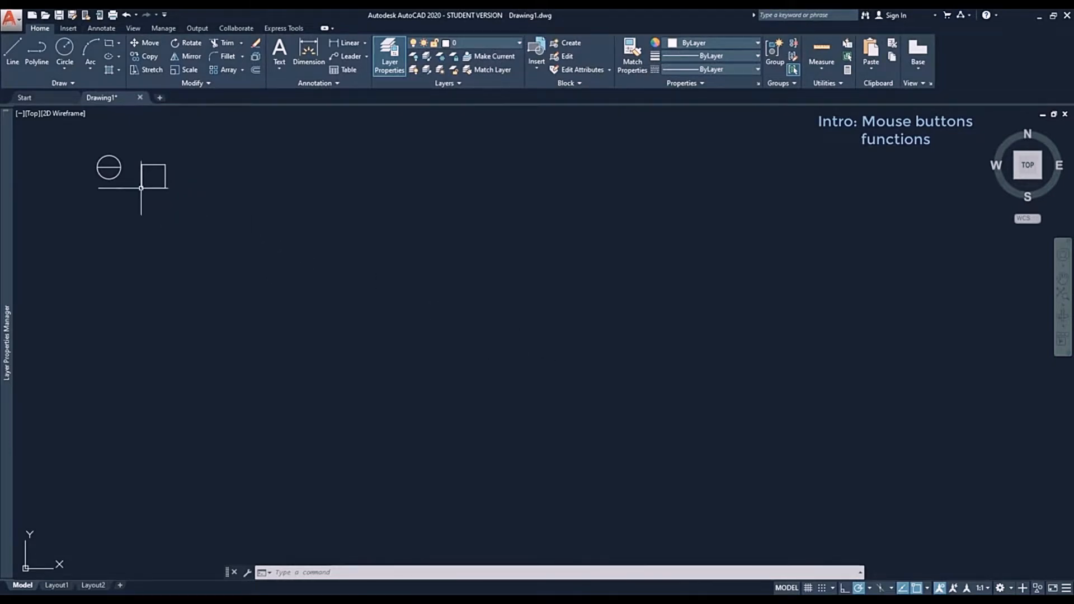
{"action": "scroll", "coordinate": [85, 149], "scroll_direction": "up", "scroll_amount": 8}
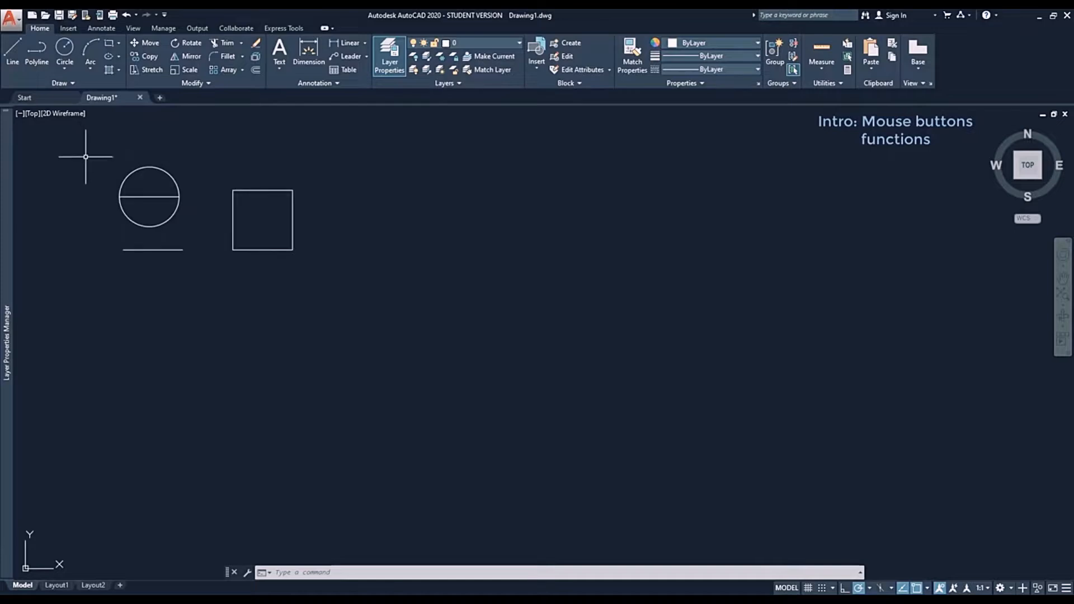
{"action": "scroll", "coordinate": [143, 200], "scroll_direction": "up", "scroll_amount": 2}
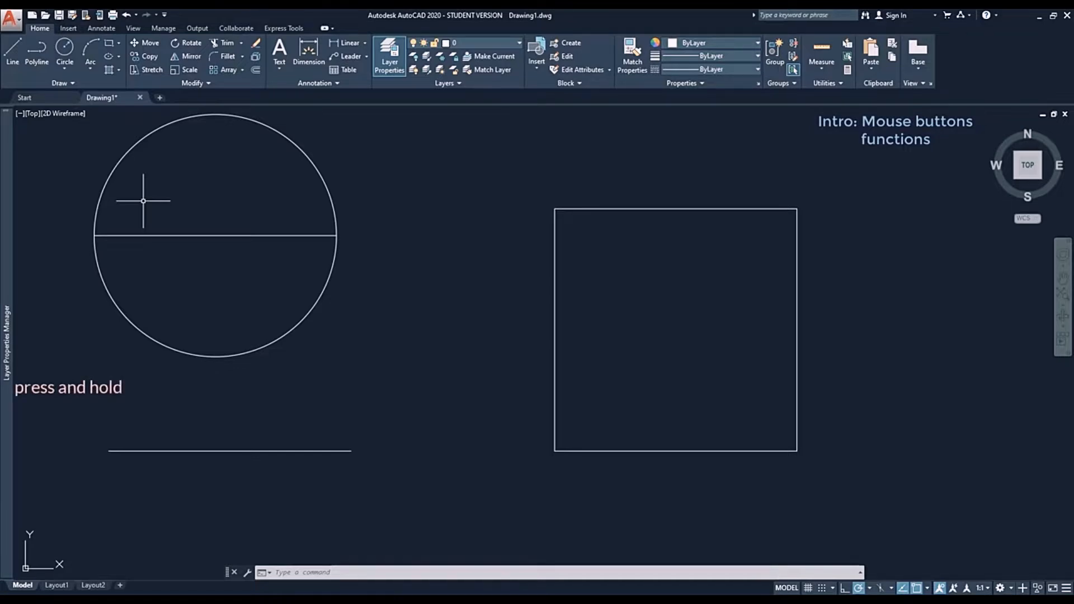
{"action": "mouse_move", "coordinate": [143, 201]}
{"action": "middle_mouse_down"}
{"action": "mouse_move", "coordinate": [408, 293]}
{"action": "mouse_move", "coordinate": [576, 302]}
{"action": "middle_mouse_up"}
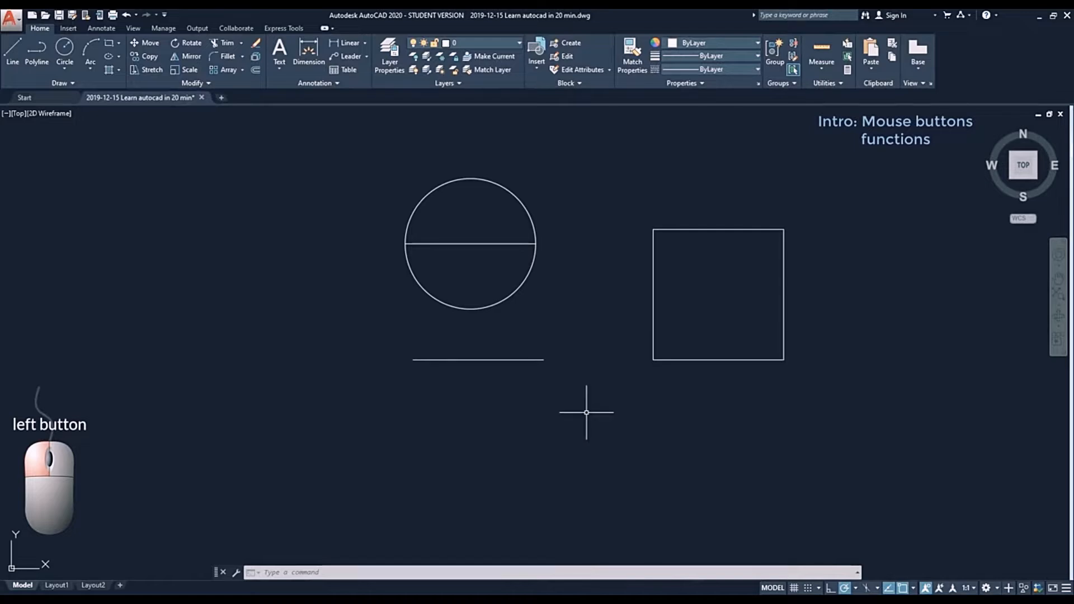
- Select the circle and clear the selection, and repeat with the circle and the horizontal line below it picked individually
{"action": "left_click", "coordinate": [529, 274]}
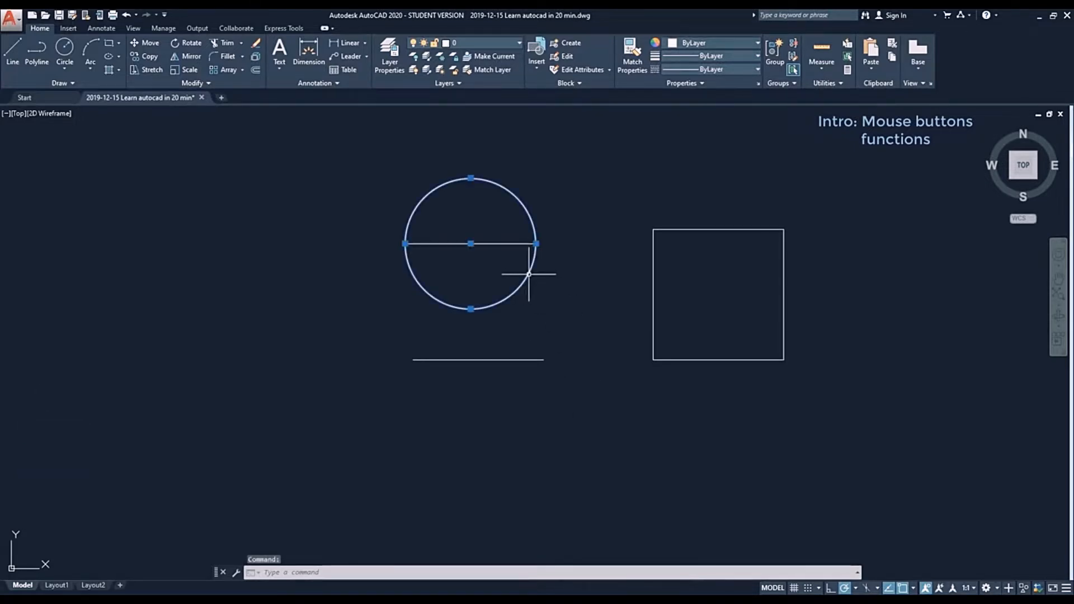
{"action": "key", "text": "Escape"}
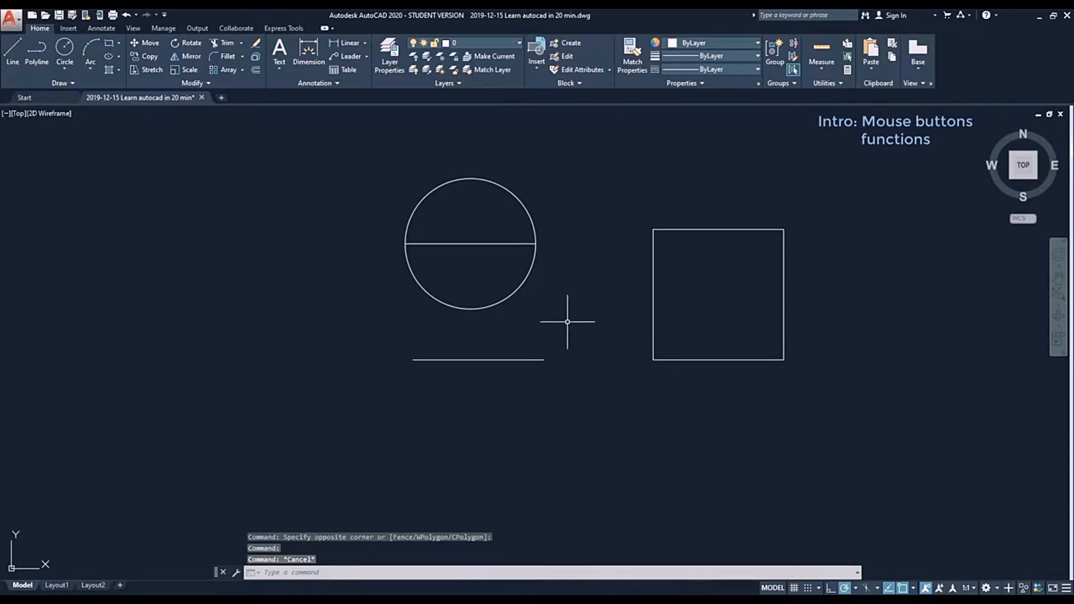
{"action": "left_click", "coordinate": [520, 284]}
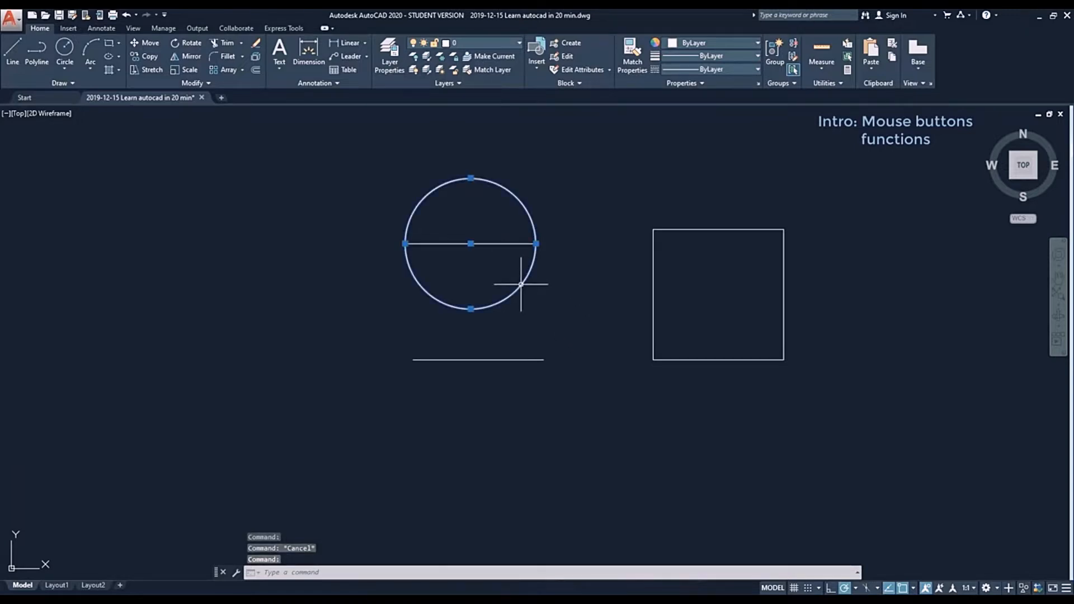
{"action": "left_click", "coordinate": [534, 359]}
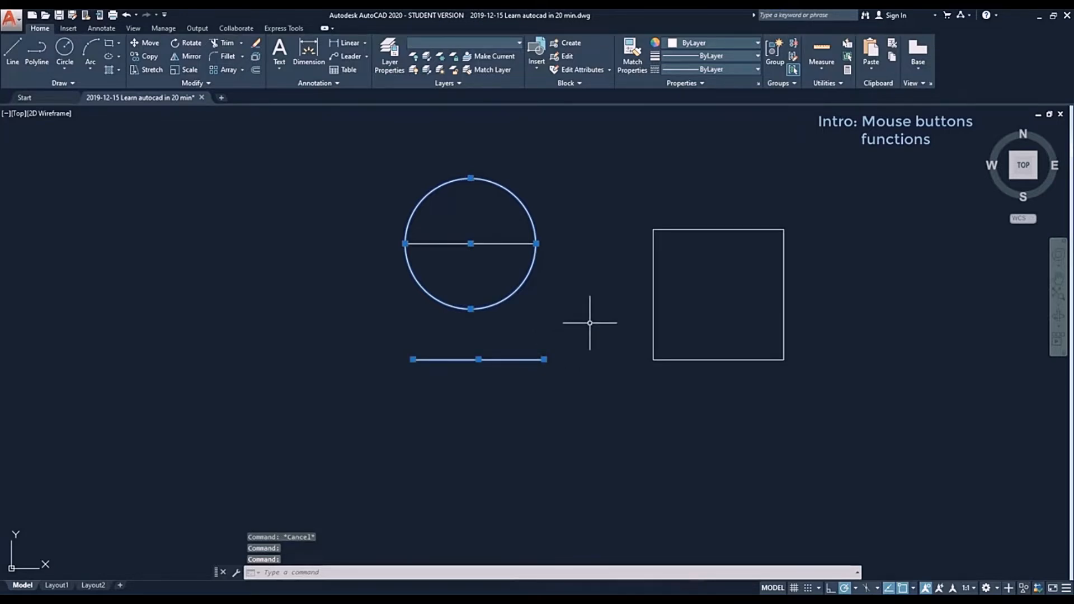
{"action": "key", "text": "Escape"}
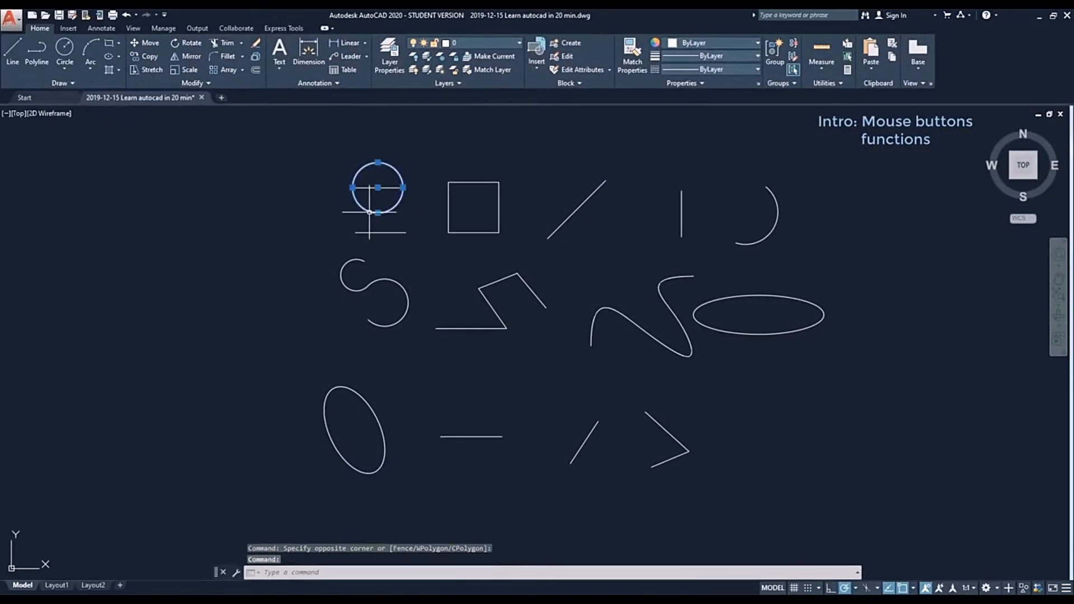
- Add the line below the circle, the square's left side, the diagonal line, the zigzag polyline and the S-shaped curve to the selection
{"action": "left_click", "coordinate": [372, 233]}
{"action": "left_click", "coordinate": [449, 218]}
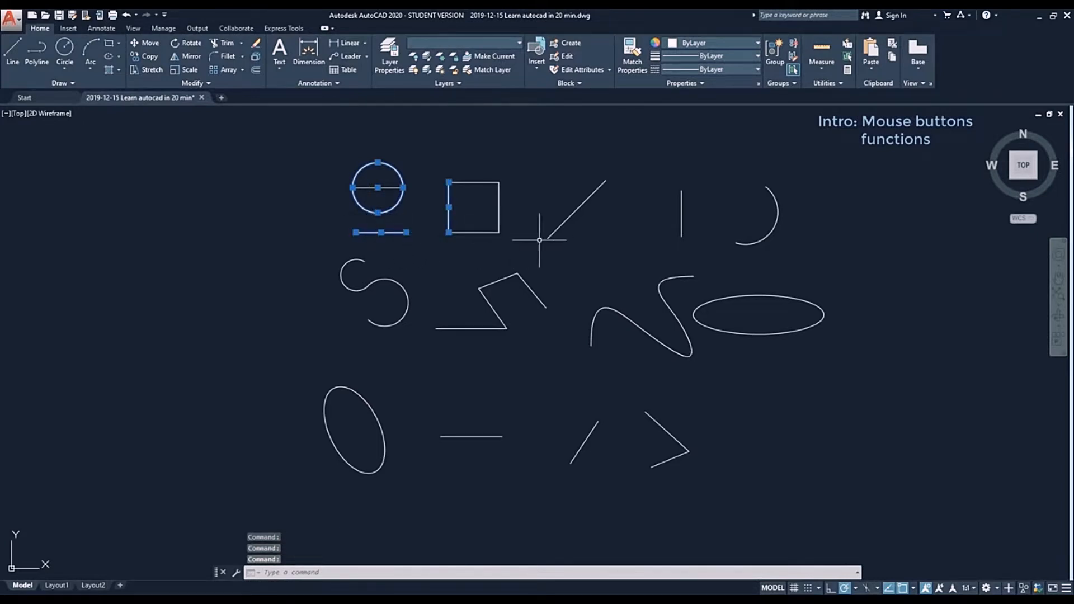
{"action": "left_click", "coordinate": [551, 235]}
{"action": "left_click", "coordinate": [521, 279]}
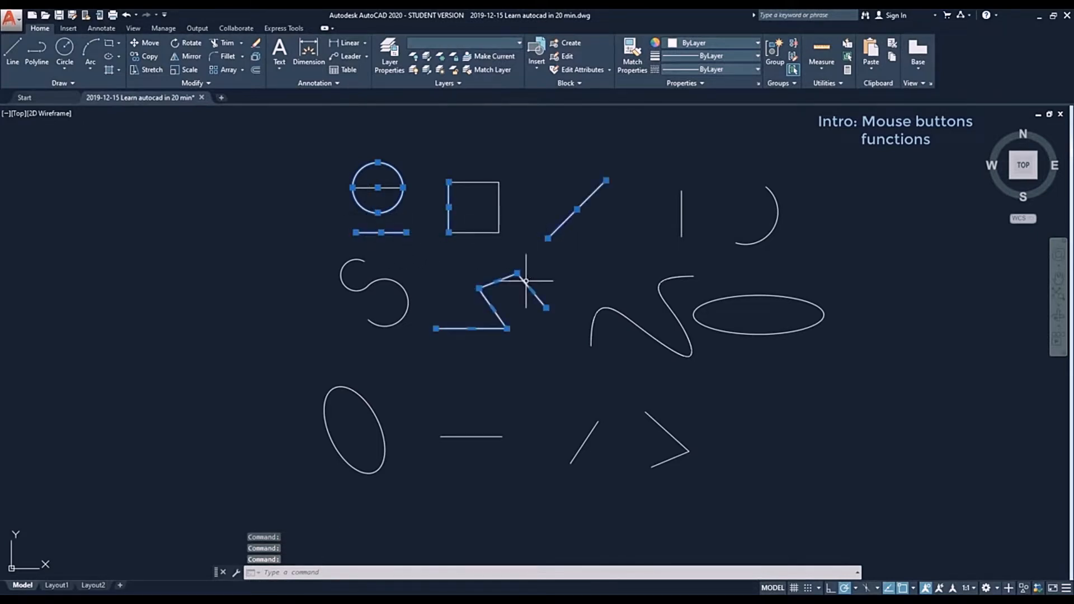
{"action": "left_click", "coordinate": [405, 287]}
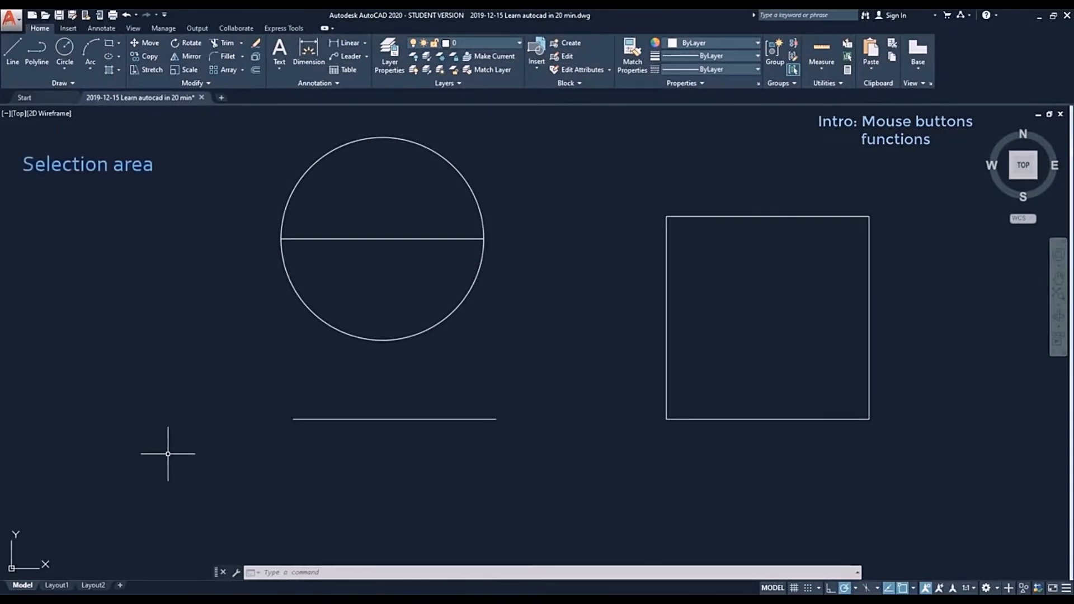
- Try a crossing area over empty space and a window selection fully enclosing the horizontal line below the circle, clearing the selection
{"action": "left_click", "coordinate": [168, 454]}
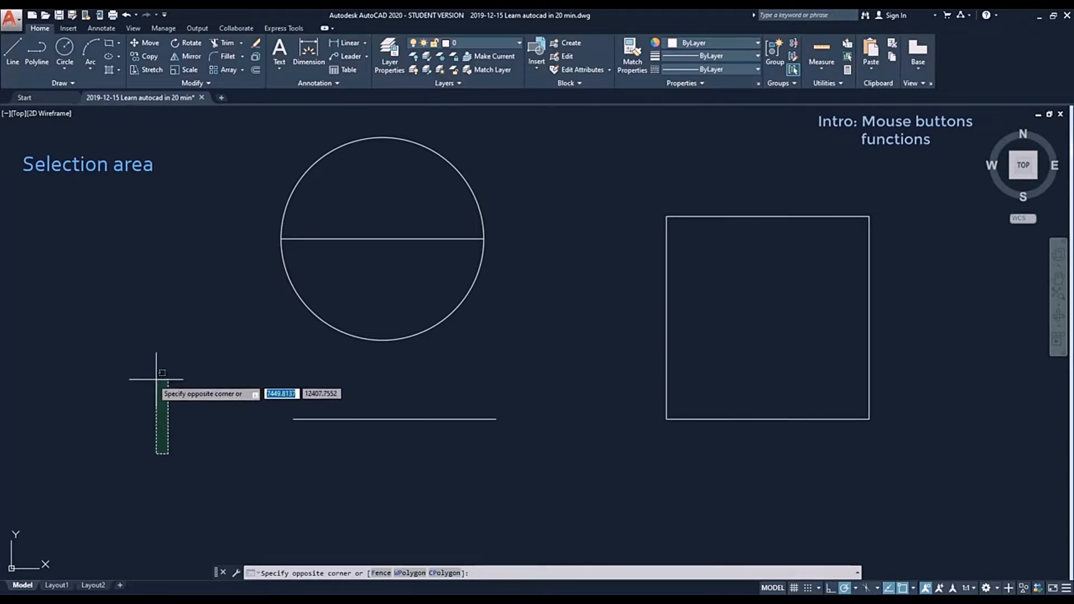
{"action": "left_click", "coordinate": [56, 342]}
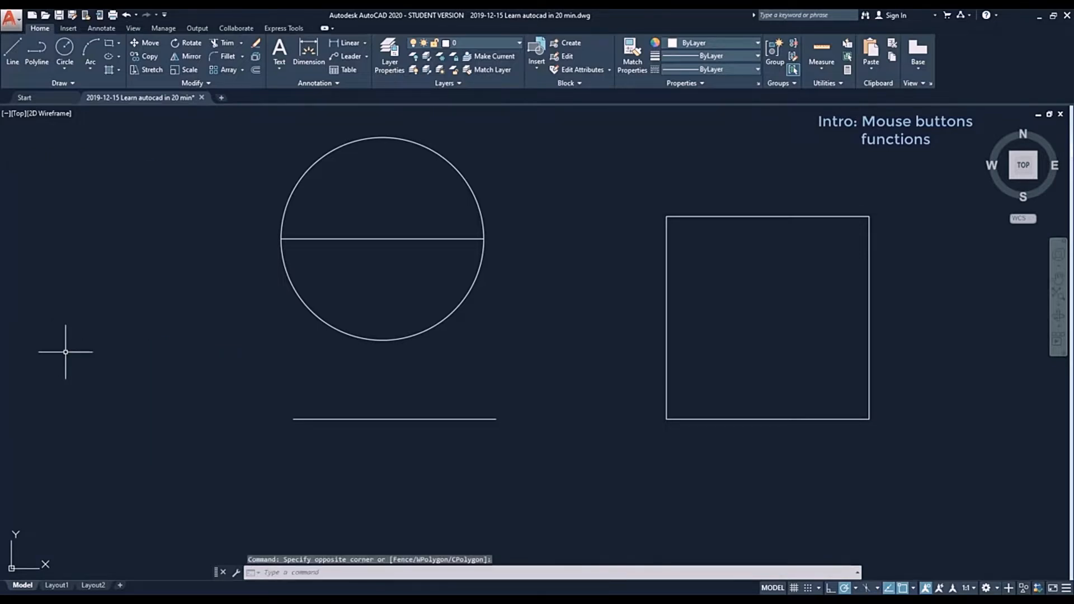
{"action": "left_click", "coordinate": [232, 466]}
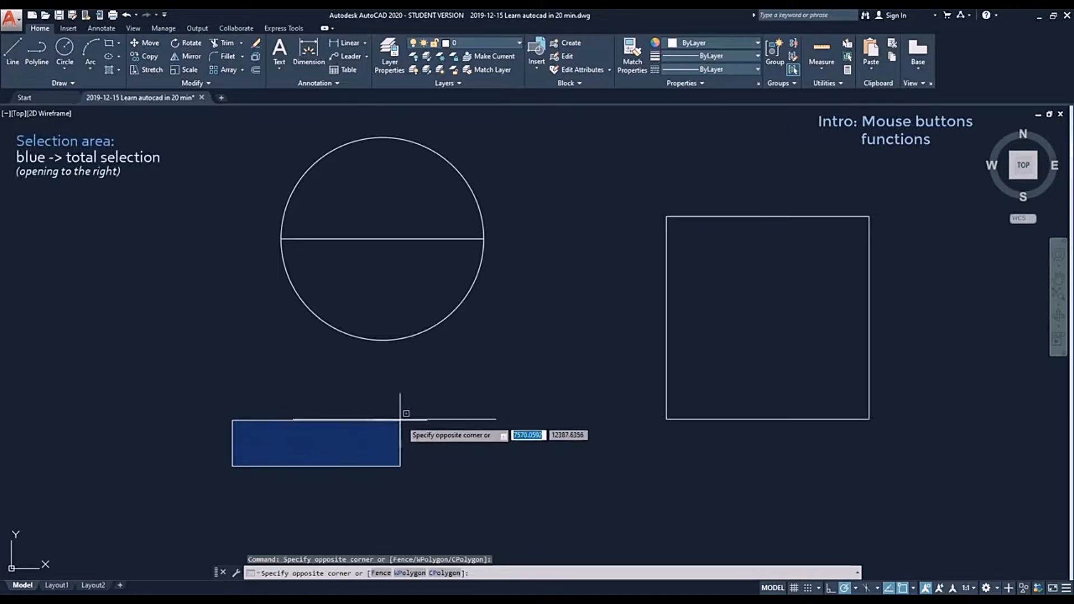
{"action": "left_click", "coordinate": [532, 375]}
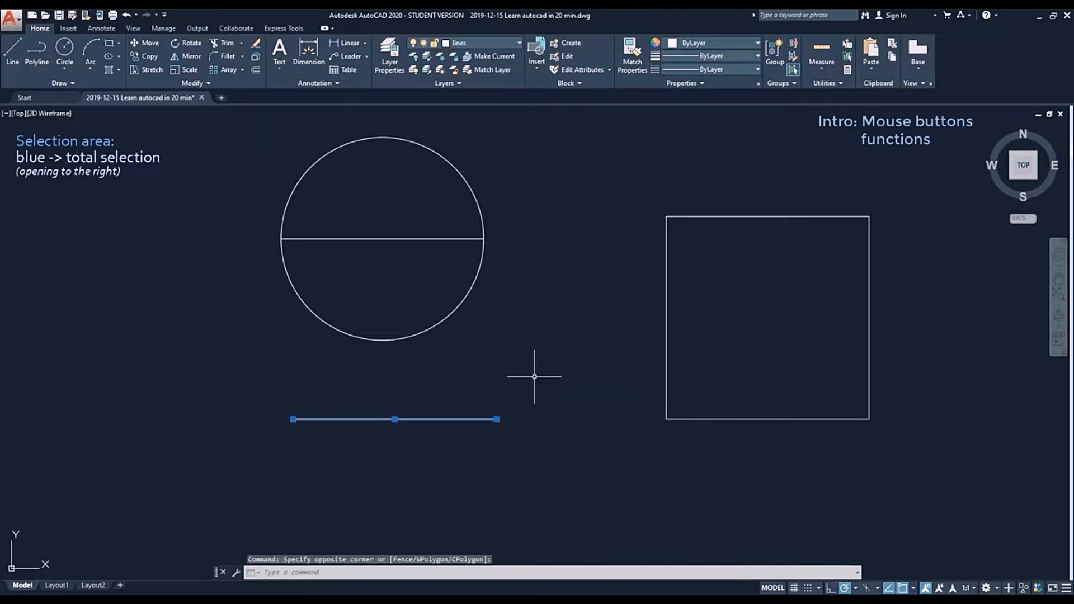
{"action": "key", "text": "Escape"}
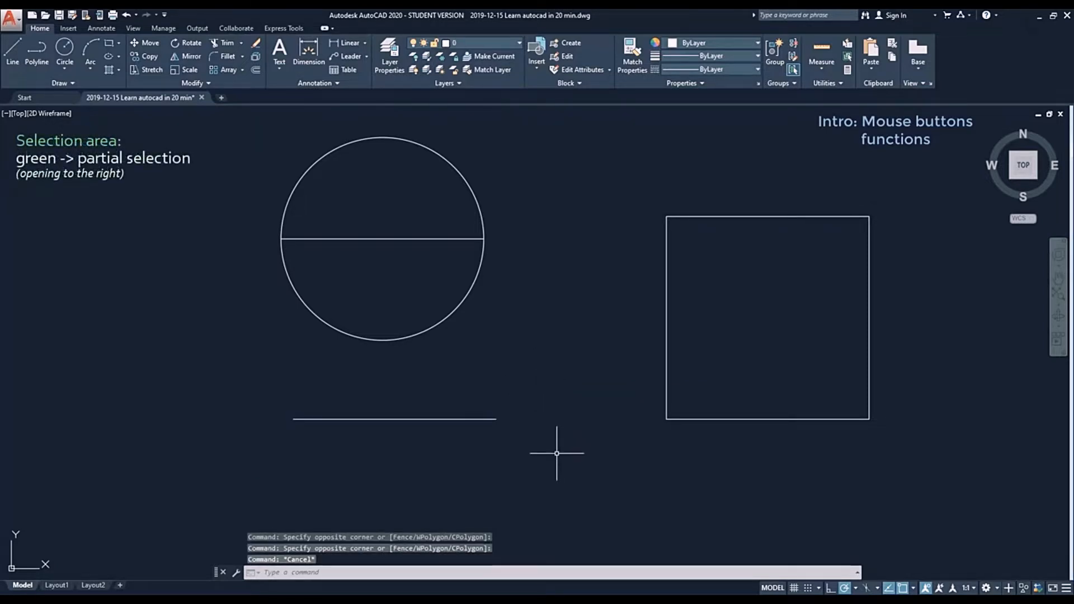
- Select the horizontal line with a crossing area over its right end, clear it, and reselect it with a window enclosing it
{"action": "left_click", "coordinate": [560, 464]}
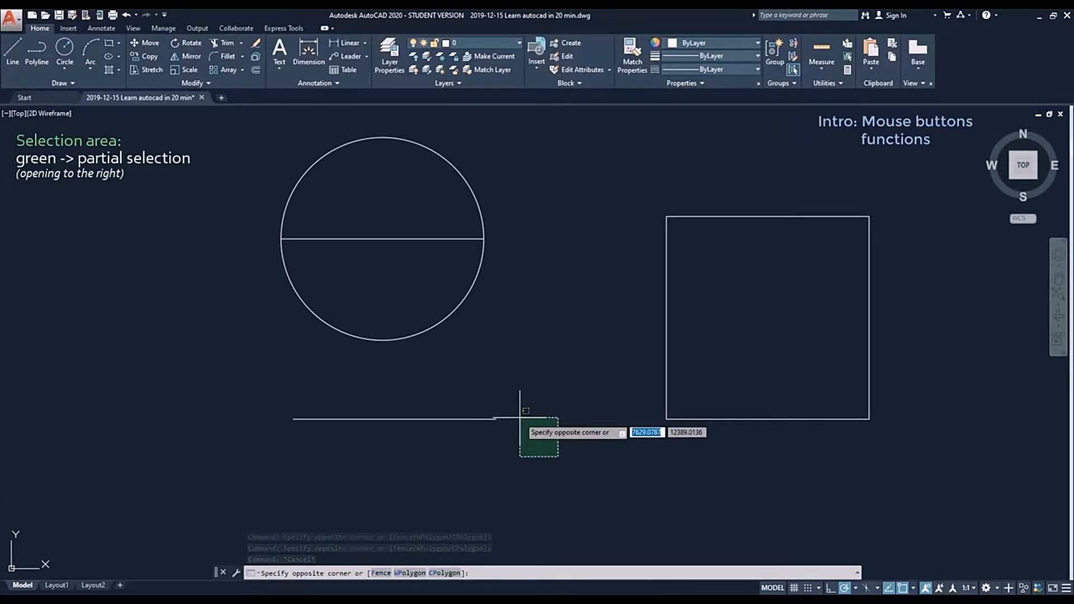
{"action": "left_click", "coordinate": [474, 402]}
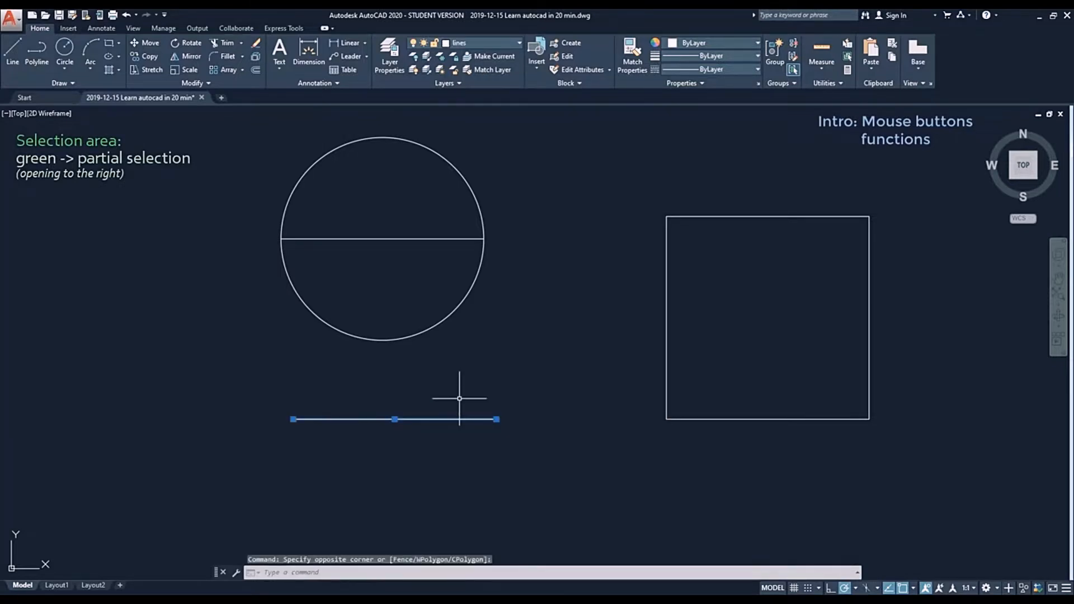
{"action": "key", "text": "Escape"}
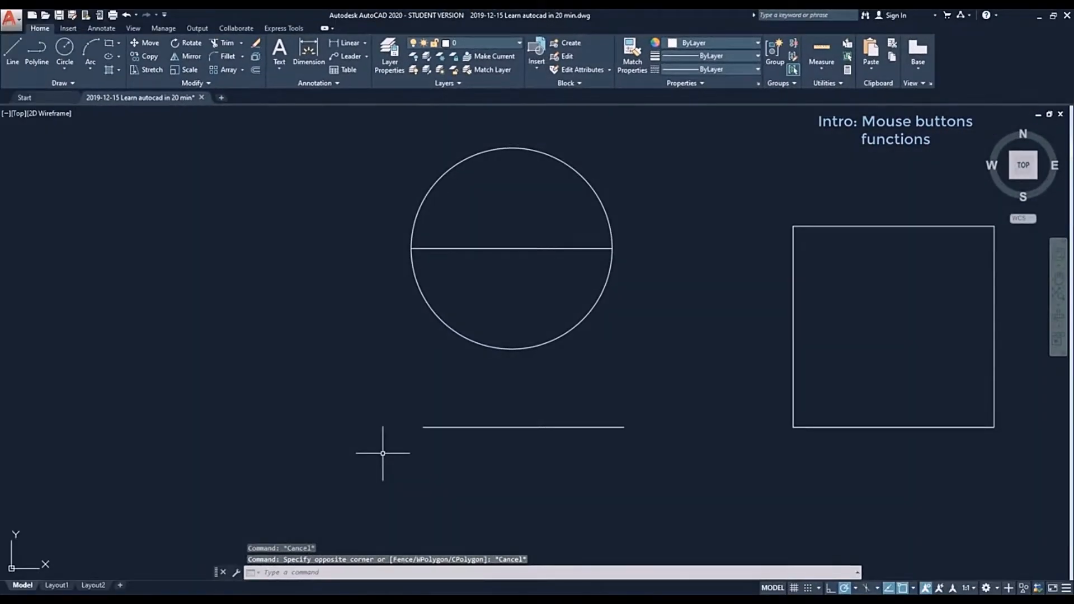
{"action": "left_click", "coordinate": [391, 448]}
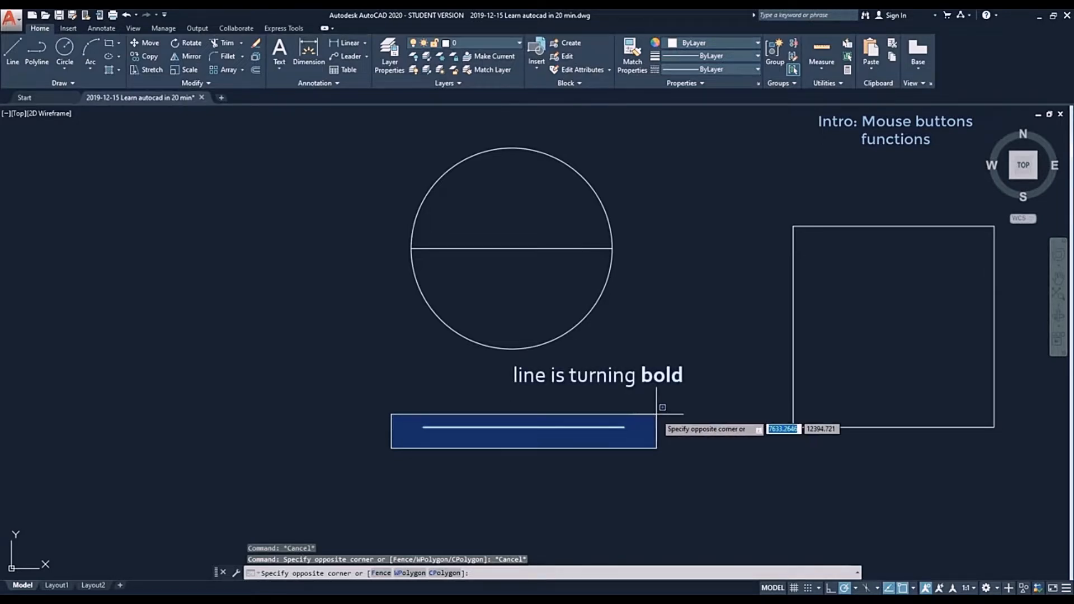
{"action": "left_click", "coordinate": [656, 414]}
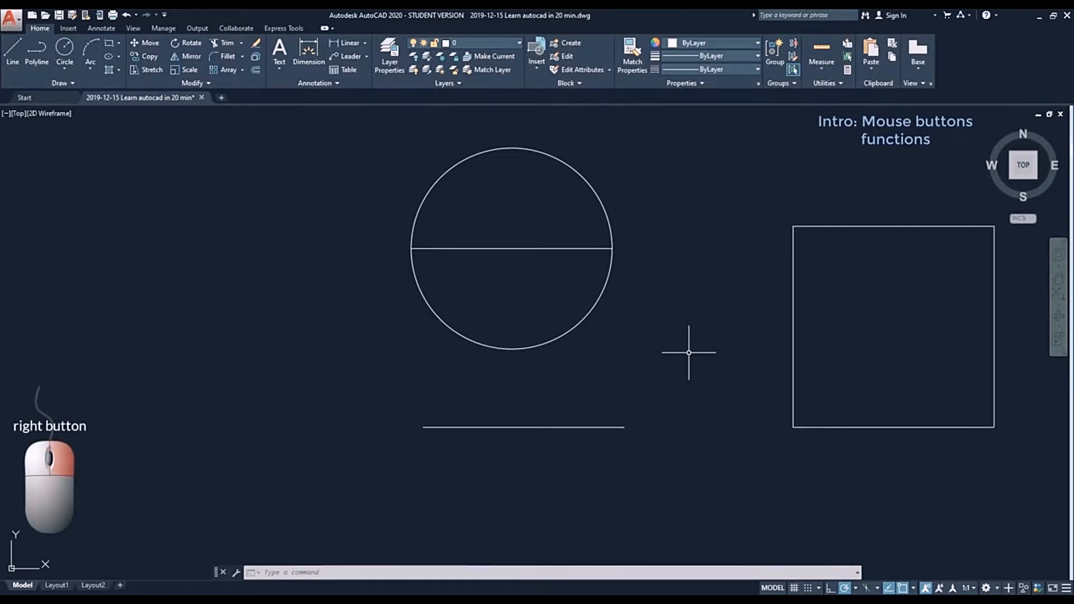
- View the options available with nothing selected, and examine the full Properties of the horizontal line below the circle
{"action": "right_click", "coordinate": [688, 352]}
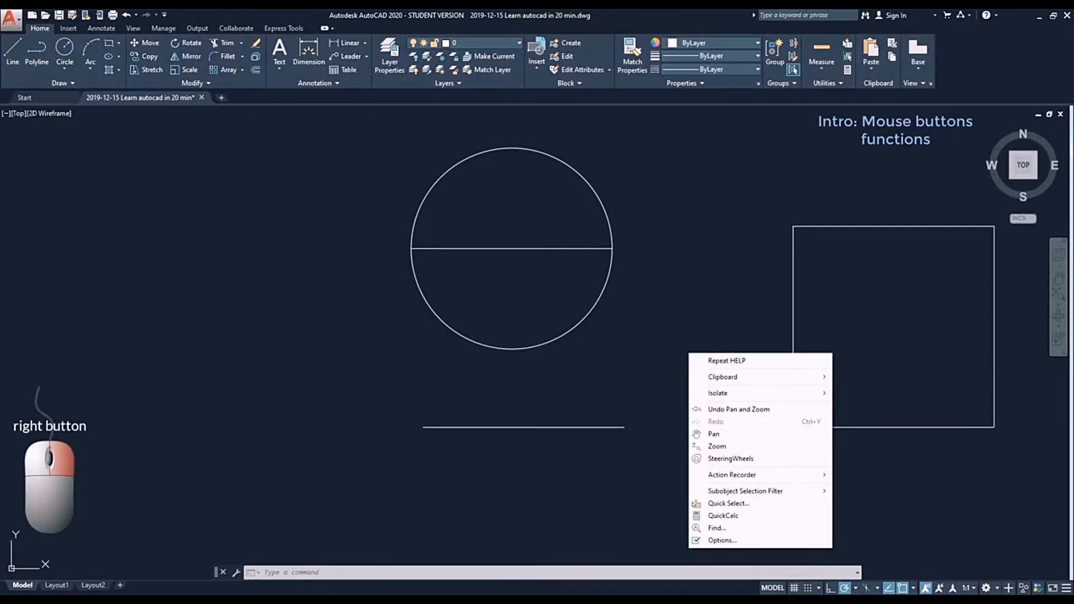
{"action": "left_click", "coordinate": [667, 402]}
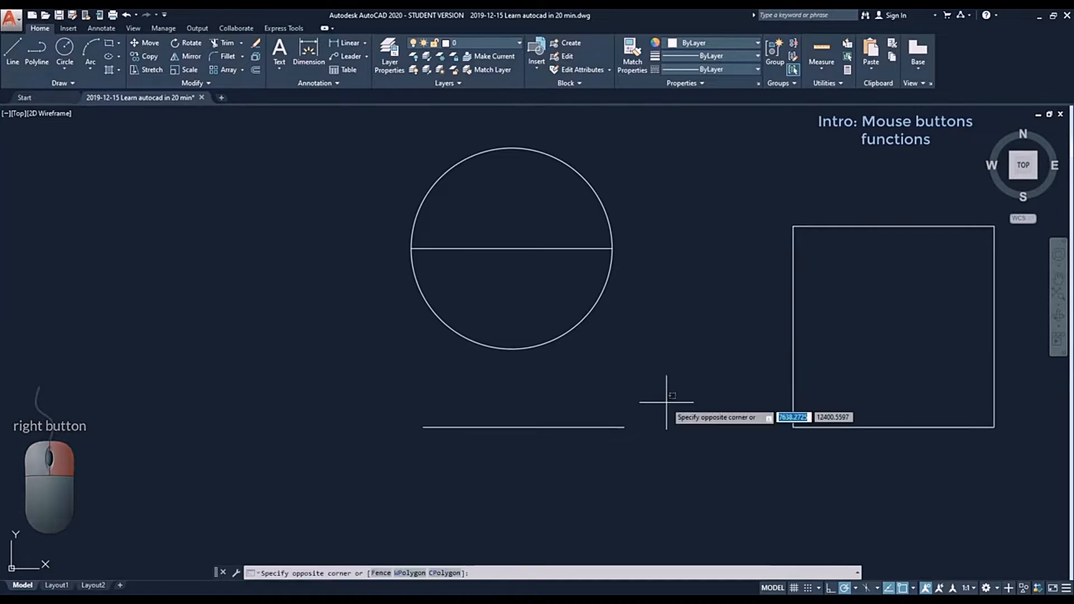
{"action": "left_click", "coordinate": [611, 428]}
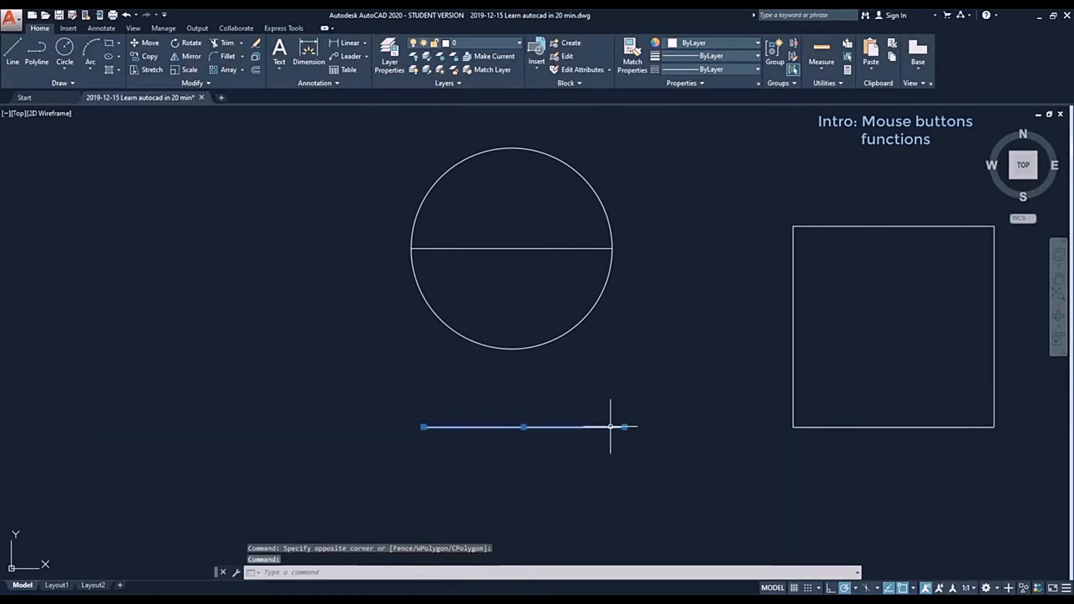
{"action": "right_click", "coordinate": [611, 426]}
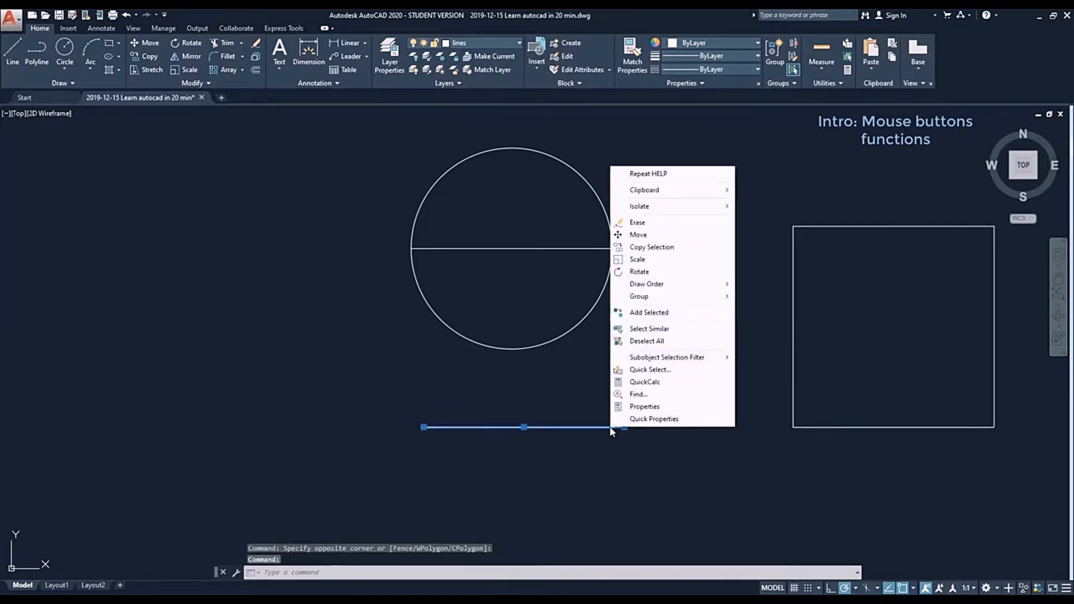
{"action": "left_click", "coordinate": [668, 410]}
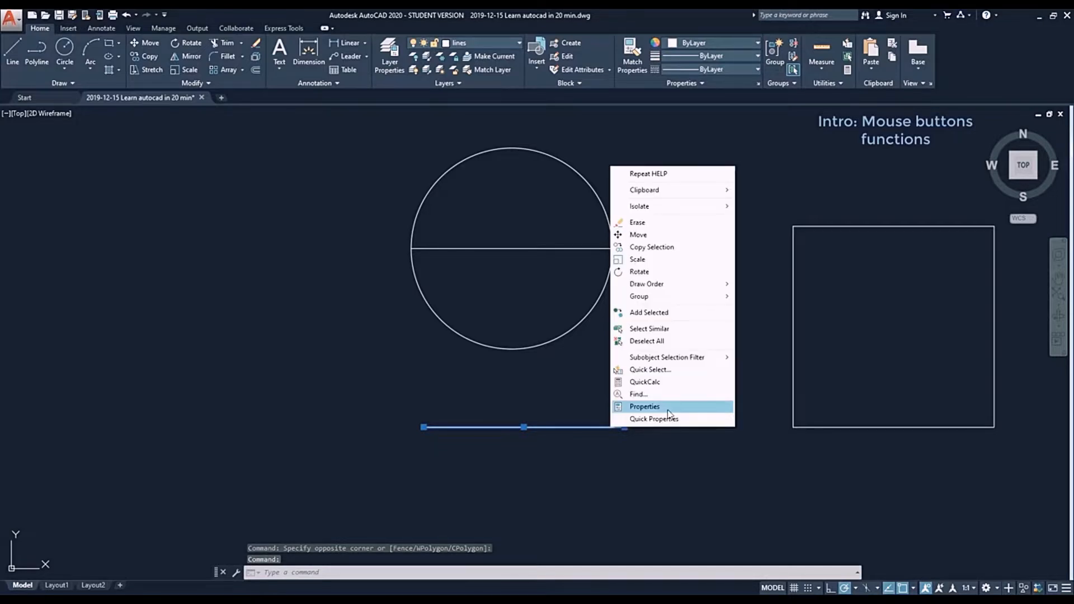
{"action": "left_click", "coordinate": [668, 410]}
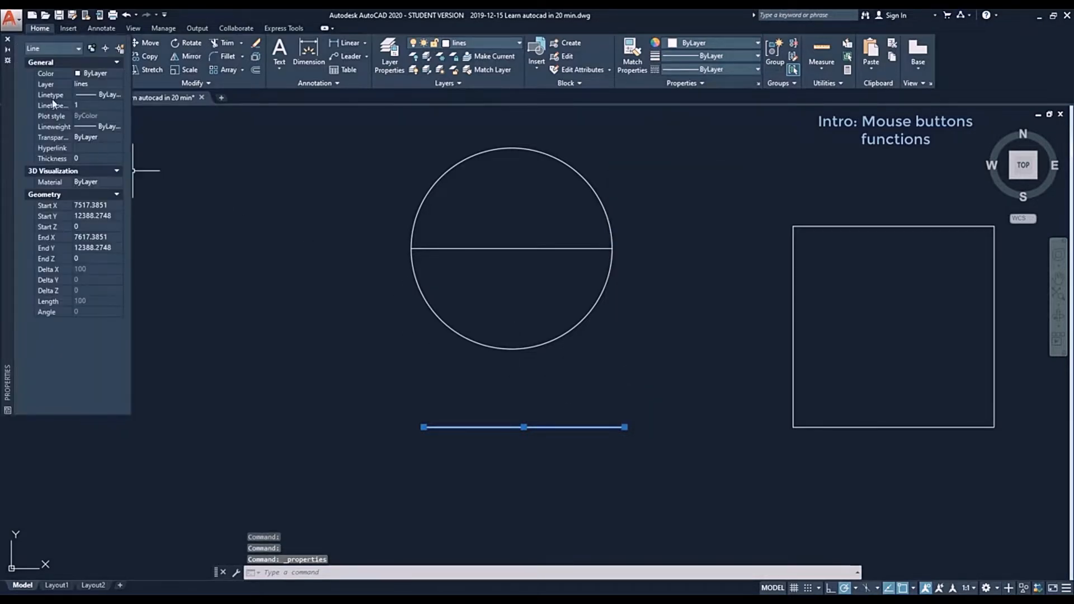
{"action": "left_click", "coordinate": [8, 40]}
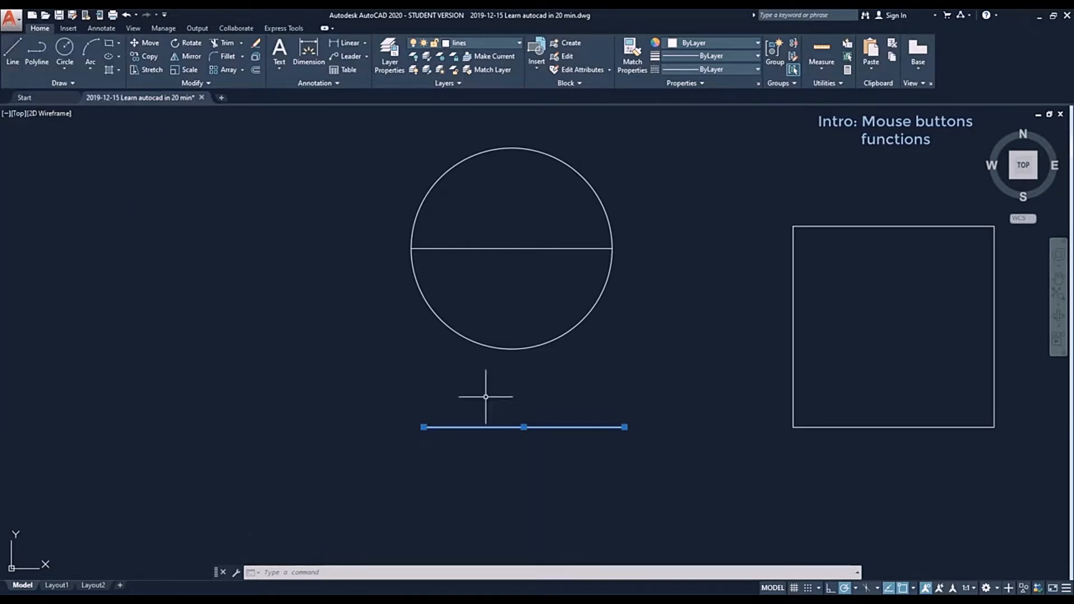
- View the Quick Properties of the horizontal line below the circle, close them and deselect the line
{"action": "right_click", "coordinate": [523, 427]}
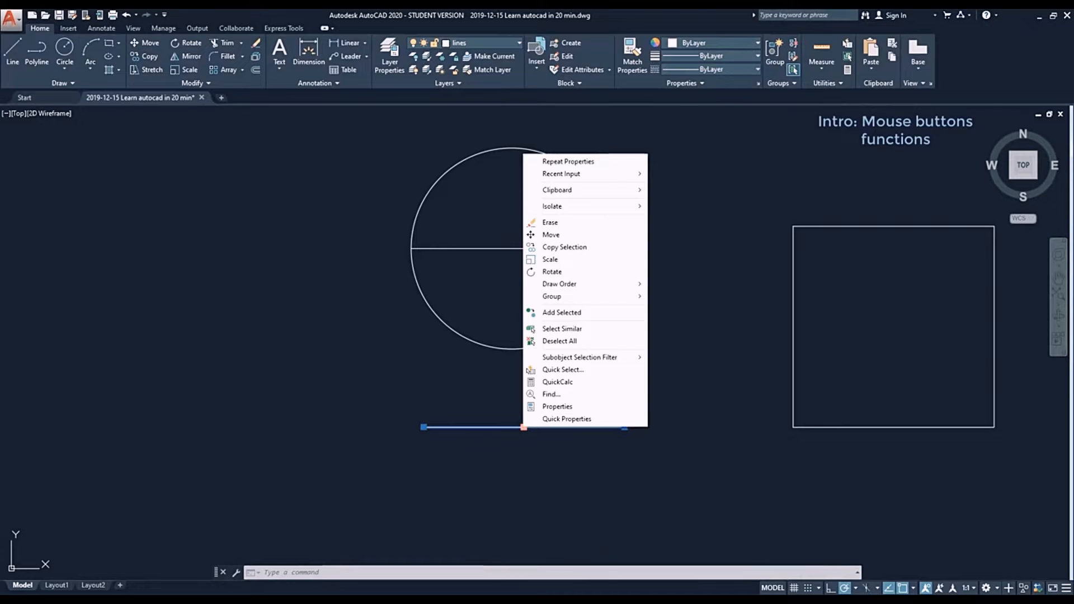
{"action": "left_click", "coordinate": [634, 421]}
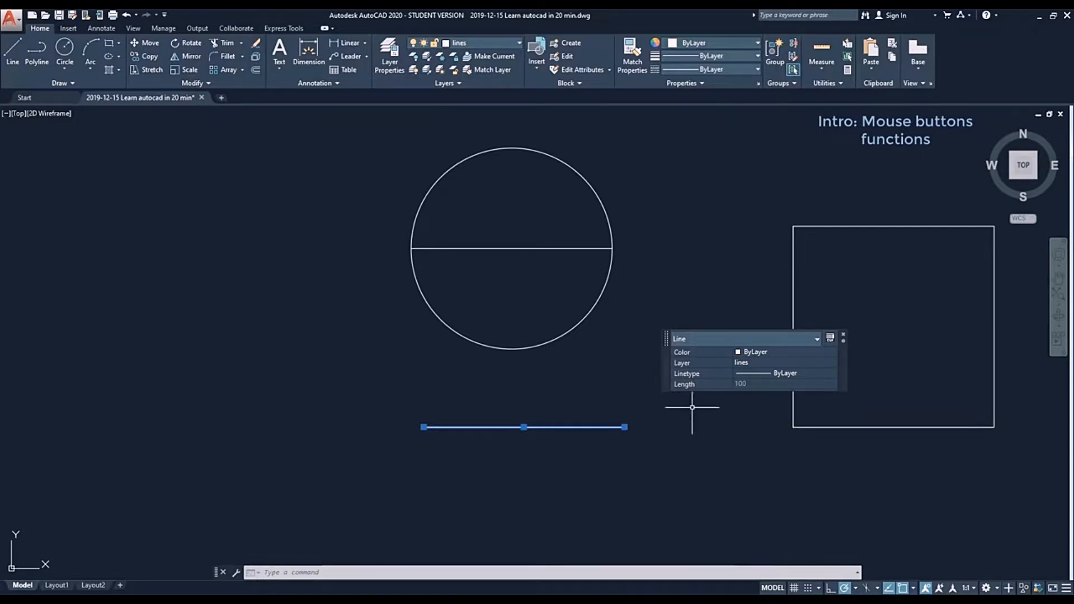
{"action": "left_click", "coordinate": [844, 338]}
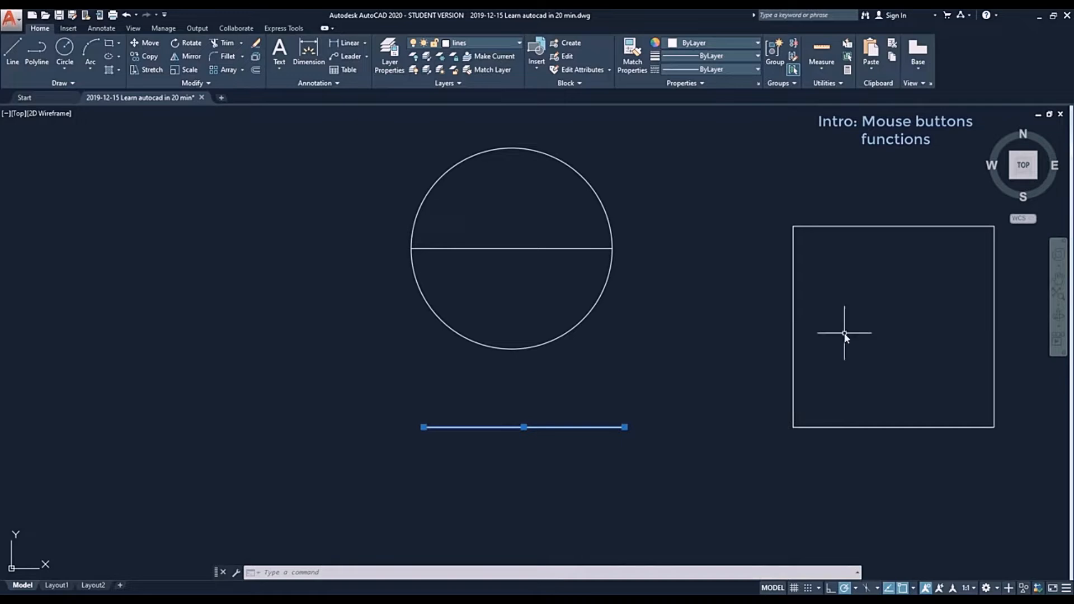
{"action": "key", "text": "Escape"}
- Select the circle and view its Quick Properties
{"action": "left_click", "coordinate": [592, 309]}
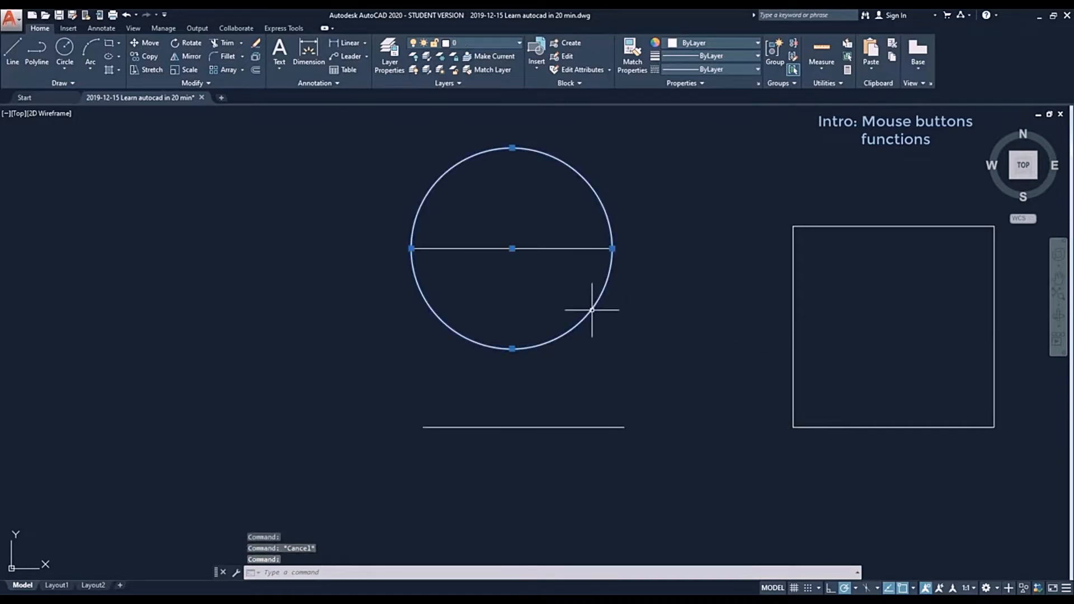
{"action": "right_click", "coordinate": [592, 309]}
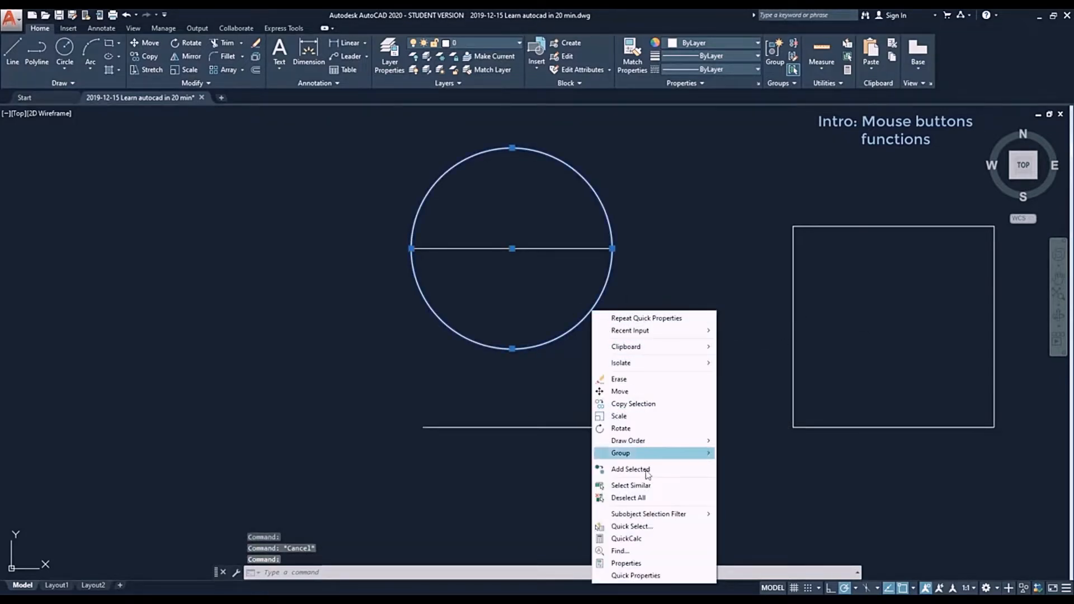
{"action": "left_click", "coordinate": [649, 575]}
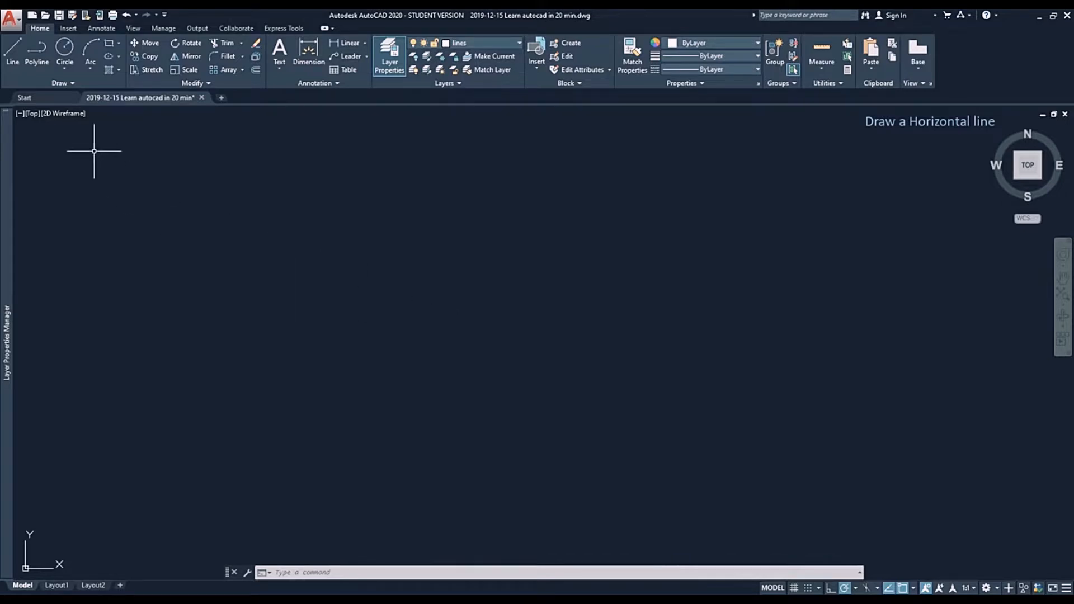
- Draw a horizontal line about 390 units long in the empty drawing area, following the 0° polar tracking guide
{"action": "left_click", "coordinate": [14, 53]}
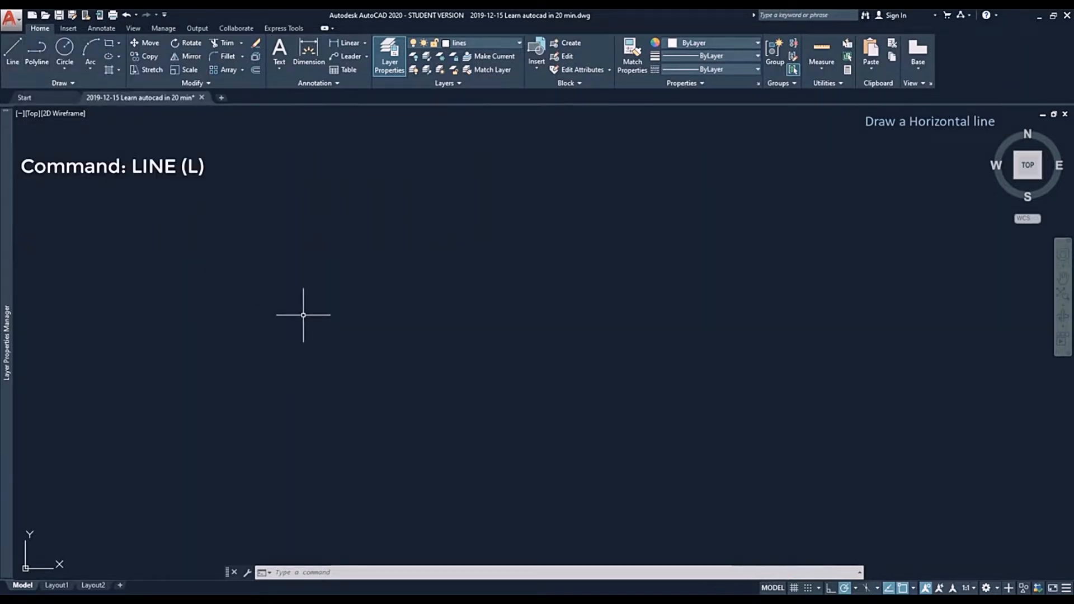
{"action": "type", "text": "L"}
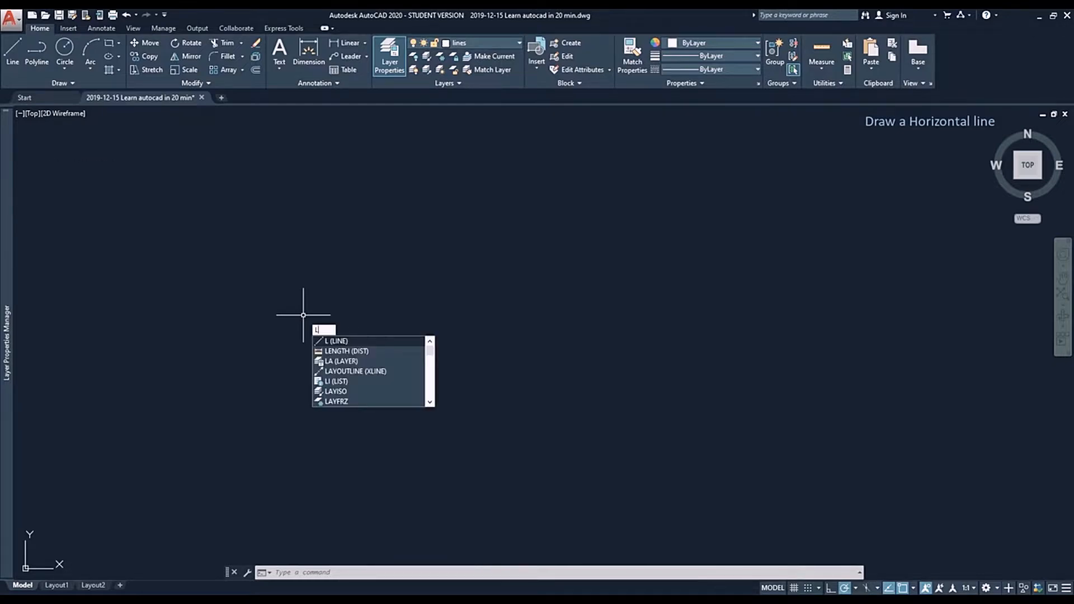
{"action": "key", "text": "Return"}
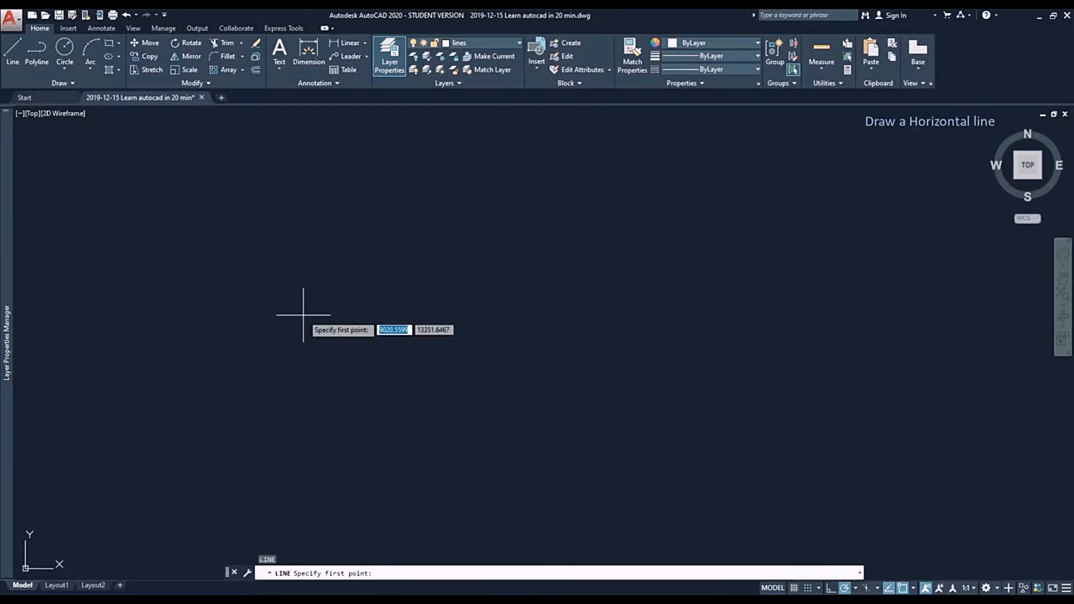
{"action": "left_click", "coordinate": [344, 294]}
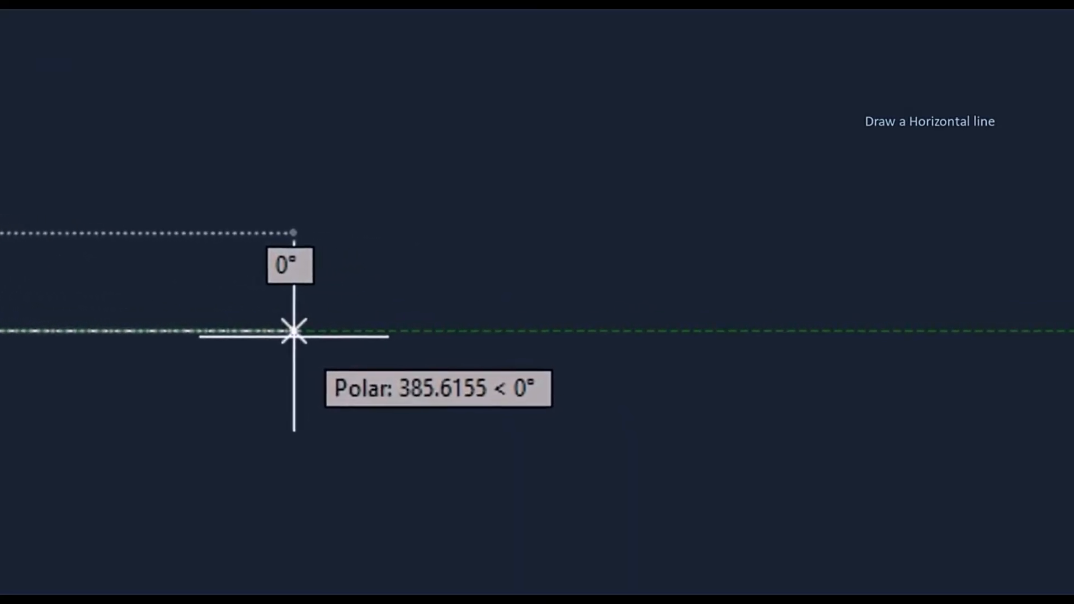
{"action": "left_click", "coordinate": [256, 336]}
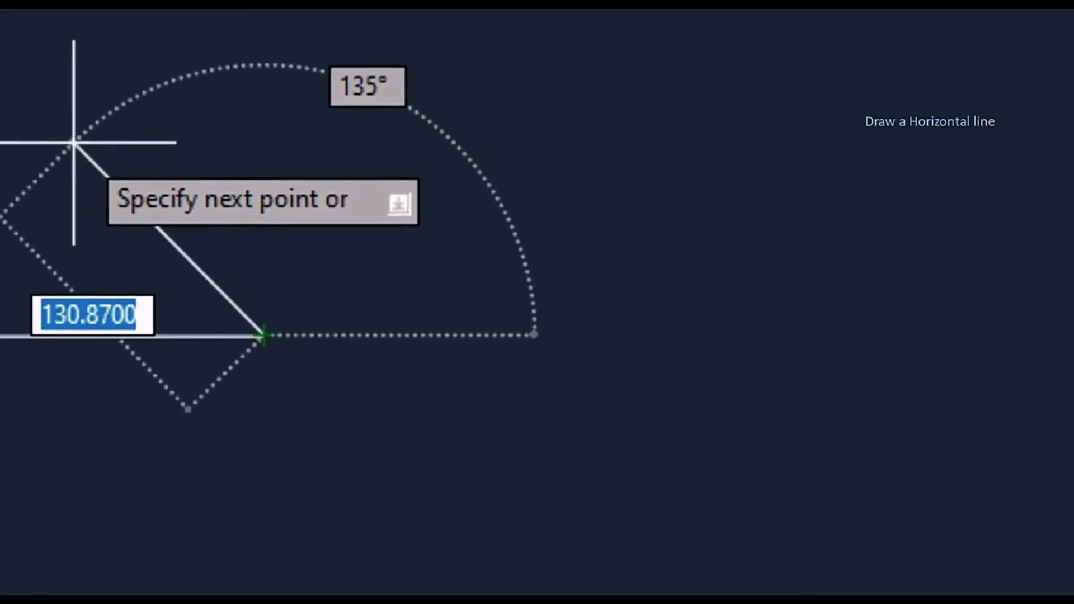
{"action": "key", "text": "Escape"}
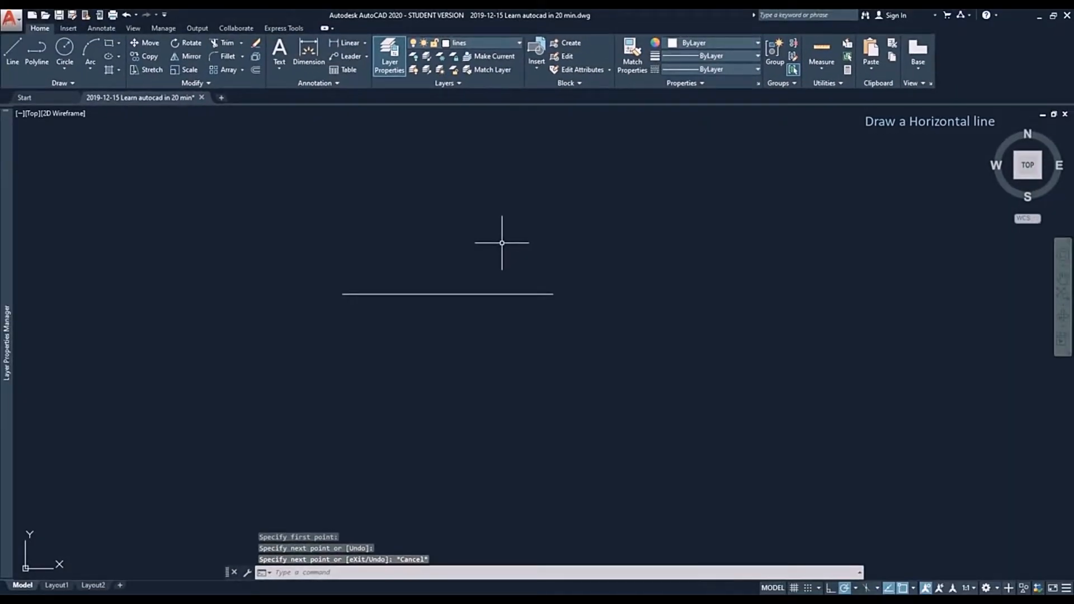
{"action": "scroll", "coordinate": [501, 243], "scroll_direction": "up", "scroll_amount": 2}
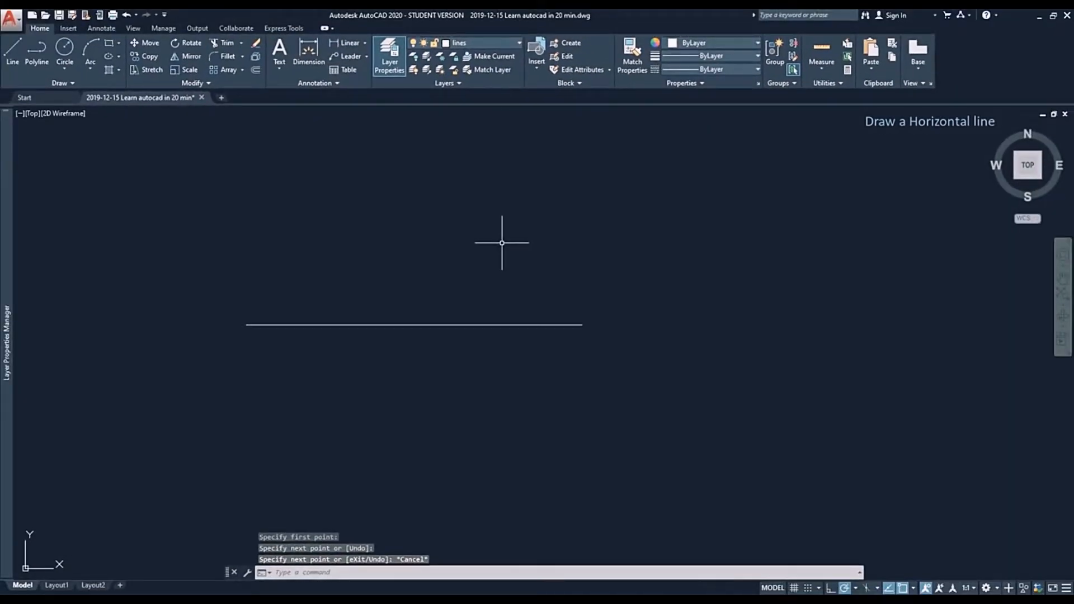
{"action": "scroll", "coordinate": [496, 278], "scroll_direction": "up", "scroll_amount": 2}
{"action": "middle_click_drag", "start_coordinate": [501, 299], "coordinate": [632, 261]}
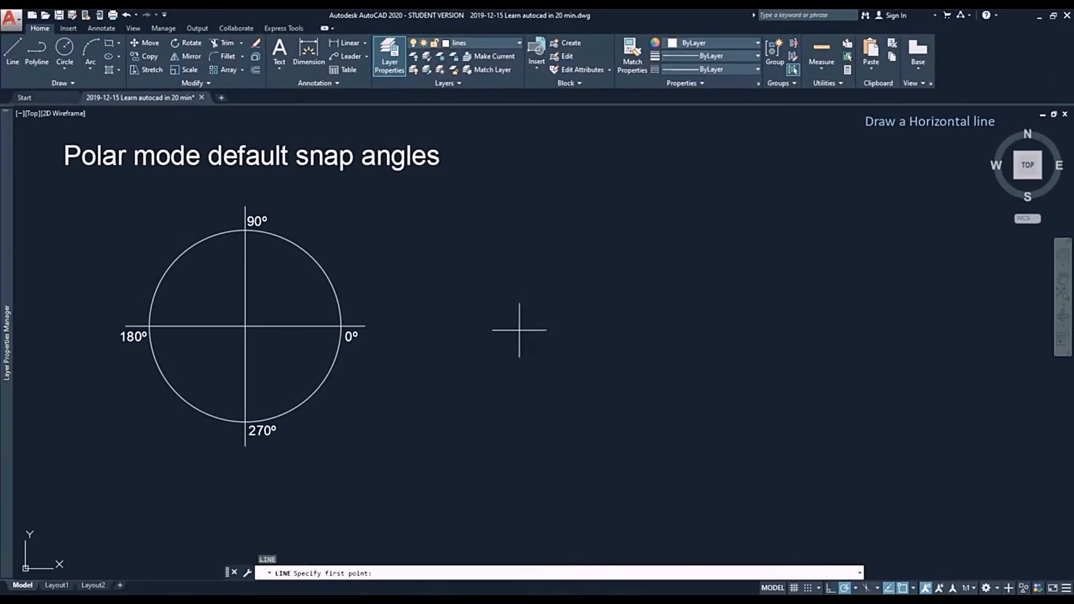
- Turn off polar tracking and draw a nearly horizontal line about 128 units long by eye
{"action": "left_click", "coordinate": [520, 331]}
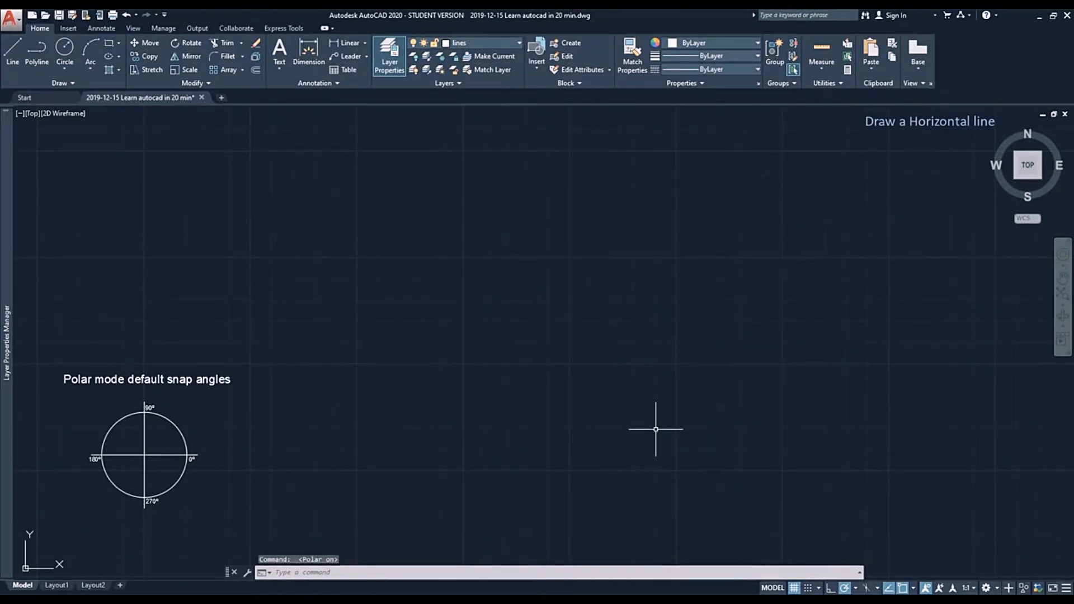
{"action": "left_click", "coordinate": [845, 589]}
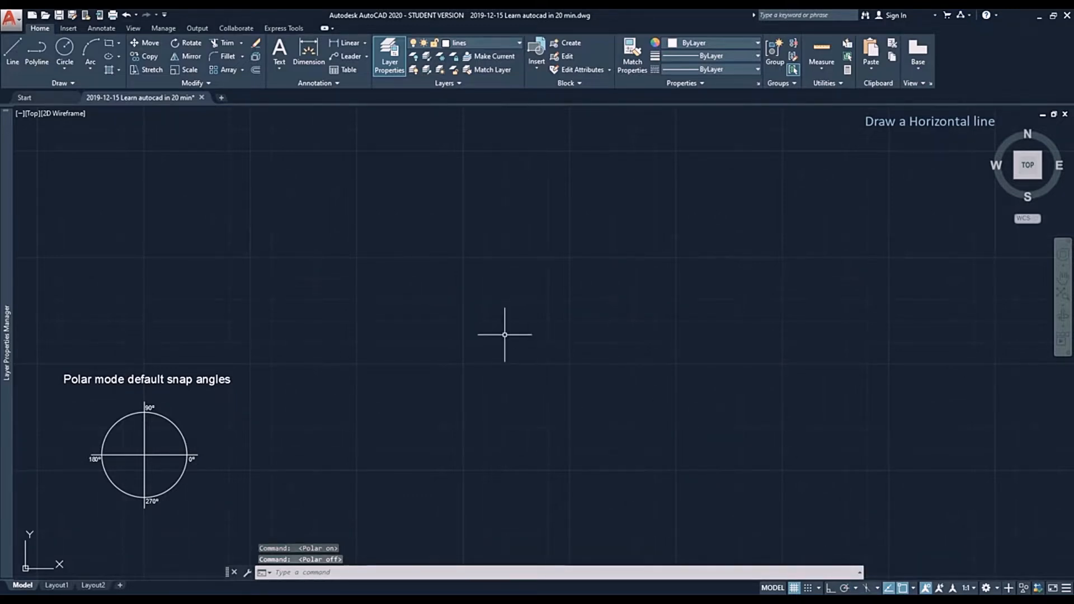
{"action": "type", "text": "l"}
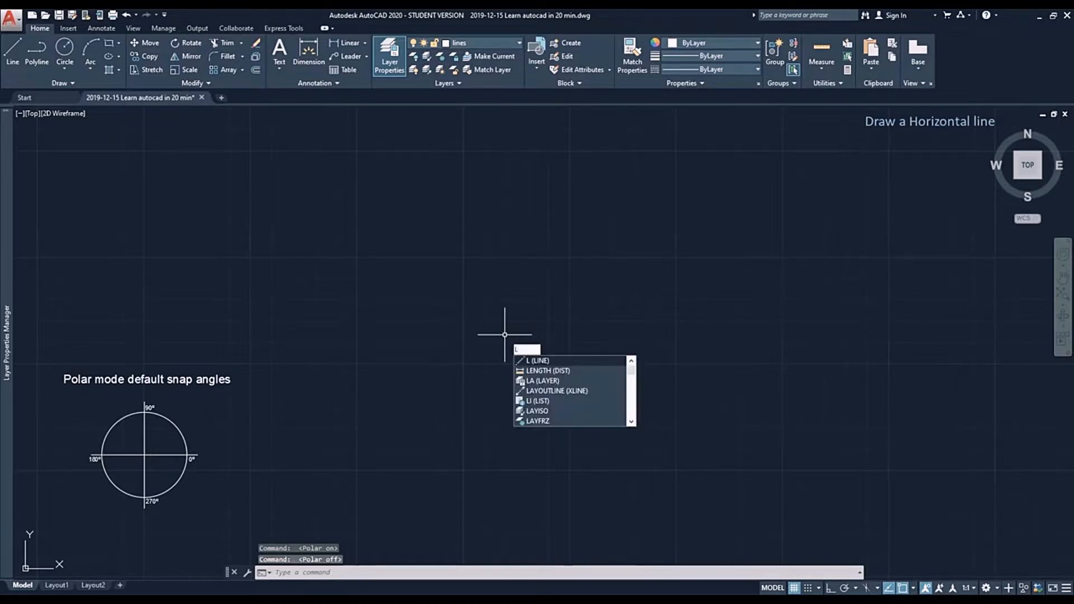
{"action": "key", "text": "Return"}
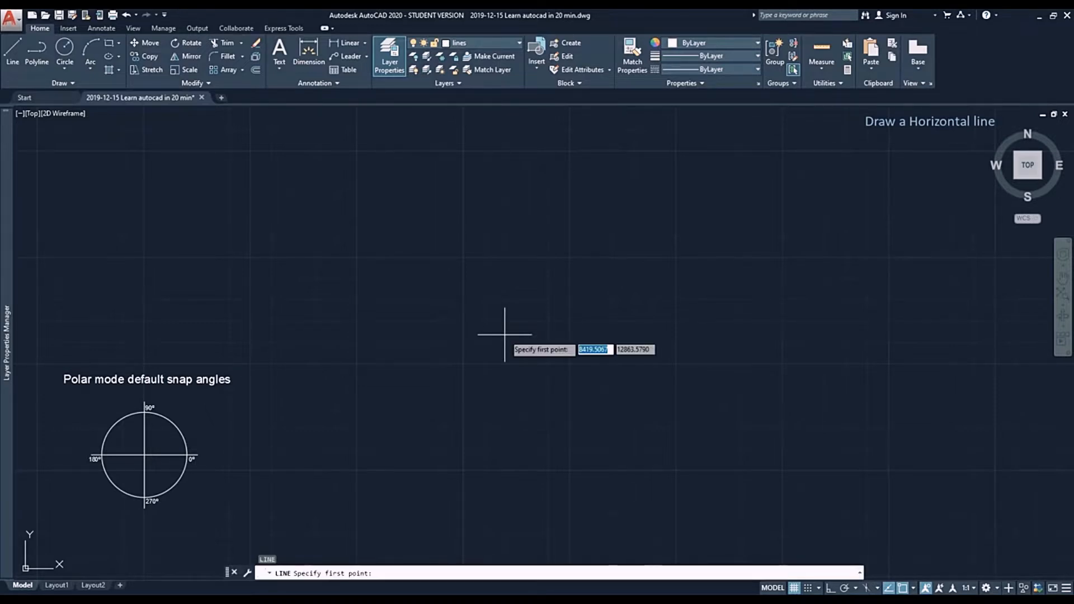
{"action": "left_click", "coordinate": [505, 334]}
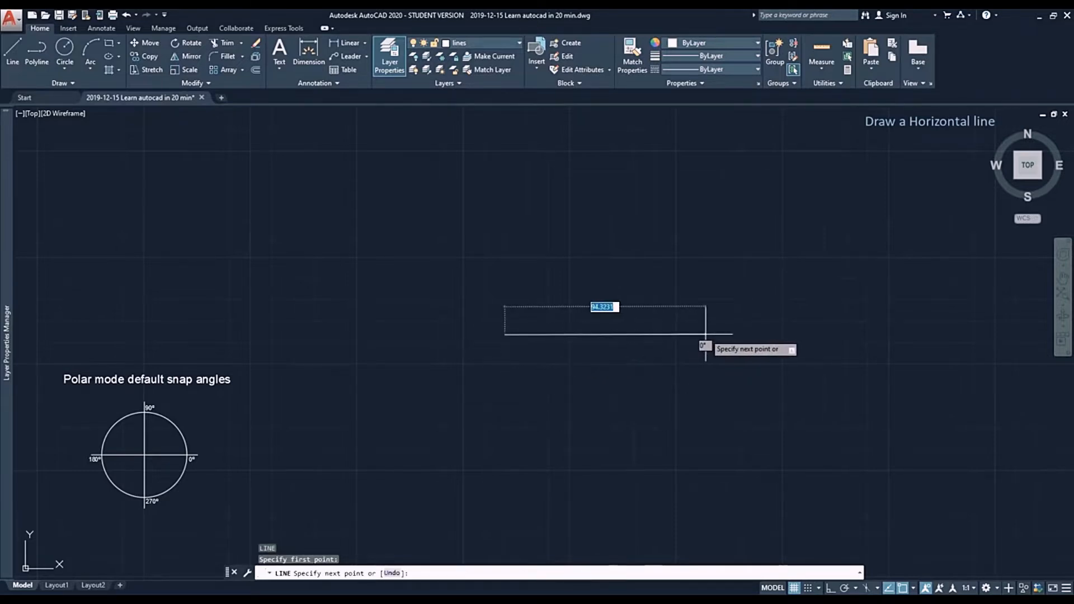
{"action": "scroll", "coordinate": [720, 335], "scroll_direction": "up", "scroll_amount": 2}
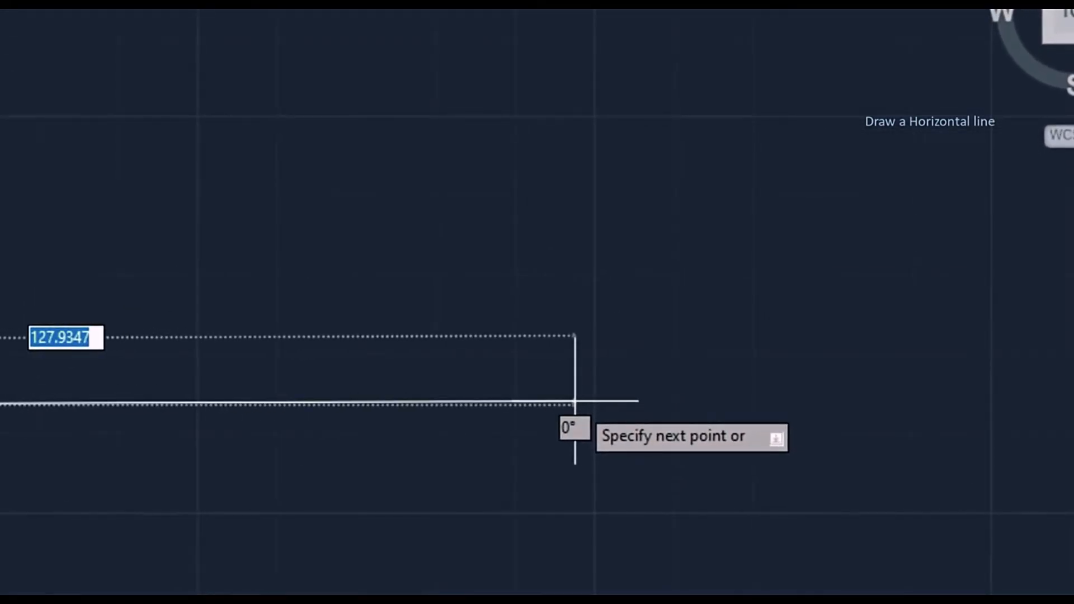
{"action": "left_click", "coordinate": [814, 333]}
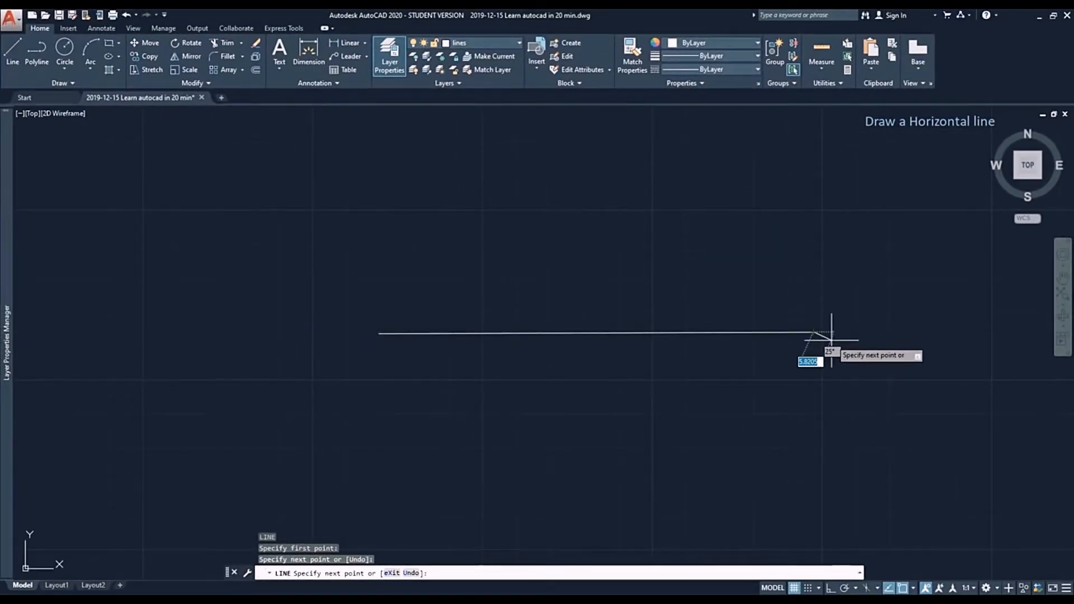
{"action": "key", "text": "Escape"}
{"action": "scroll", "coordinate": [787, 324], "scroll_direction": "up", "scroll_amount": 3}
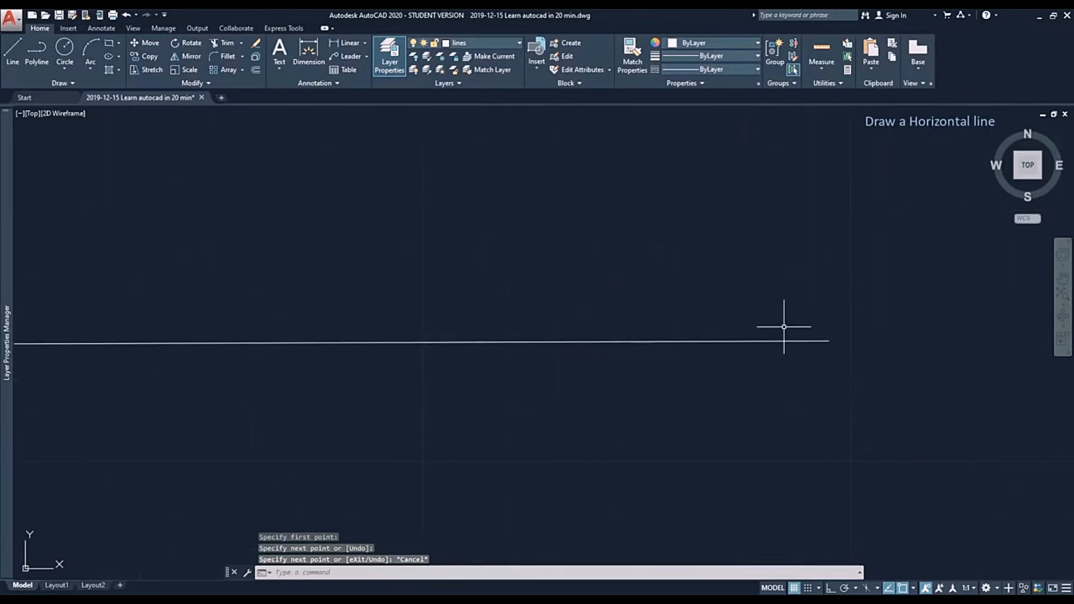
{"action": "scroll", "coordinate": [783, 327], "scroll_direction": "down", "scroll_amount": 3}
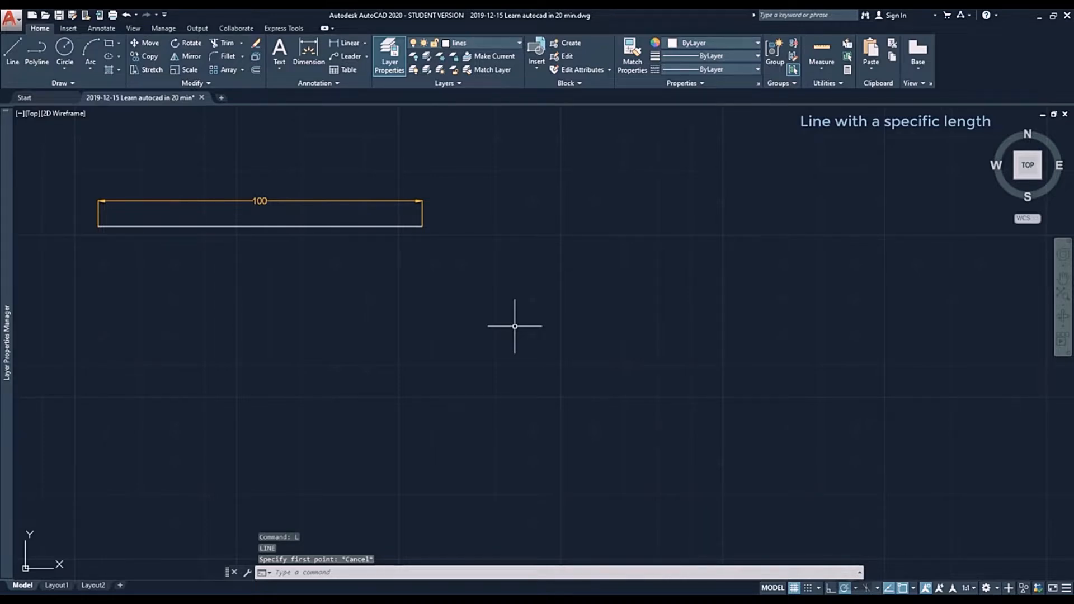
- Draw a horizontal line 100 units long beside the dimensioned reference line, following the 0° polar direction
{"action": "key", "text": "Return"}
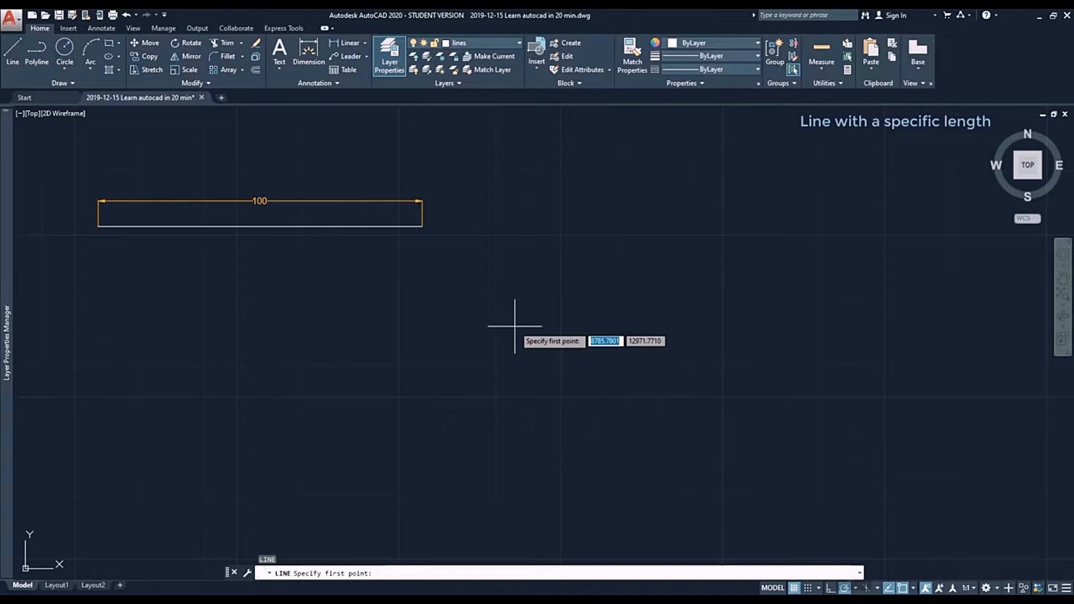
{"action": "left_click", "coordinate": [505, 334]}
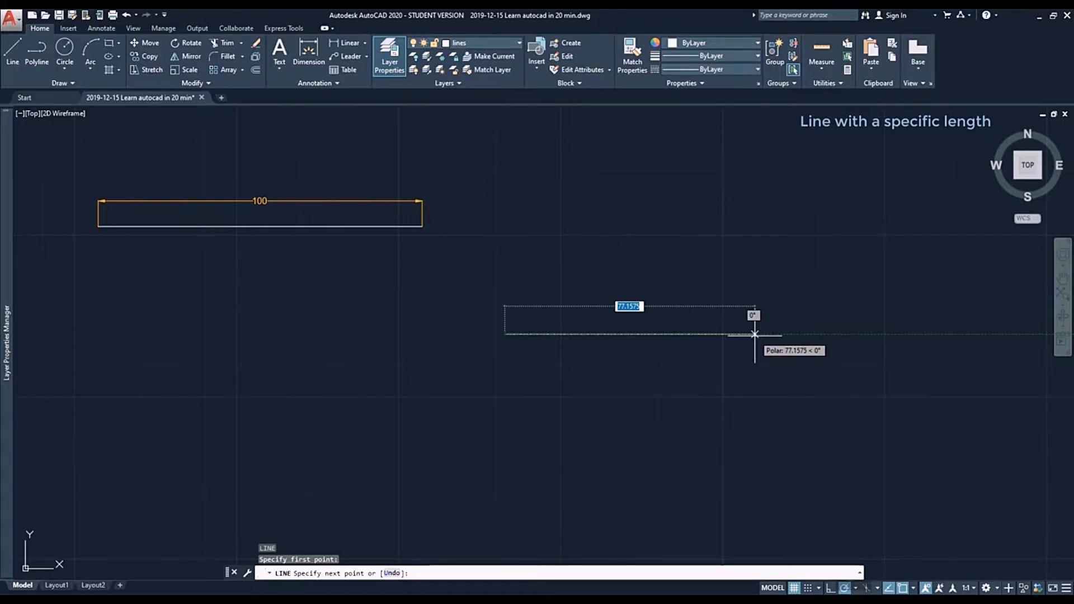
{"action": "type", "text": "100"}
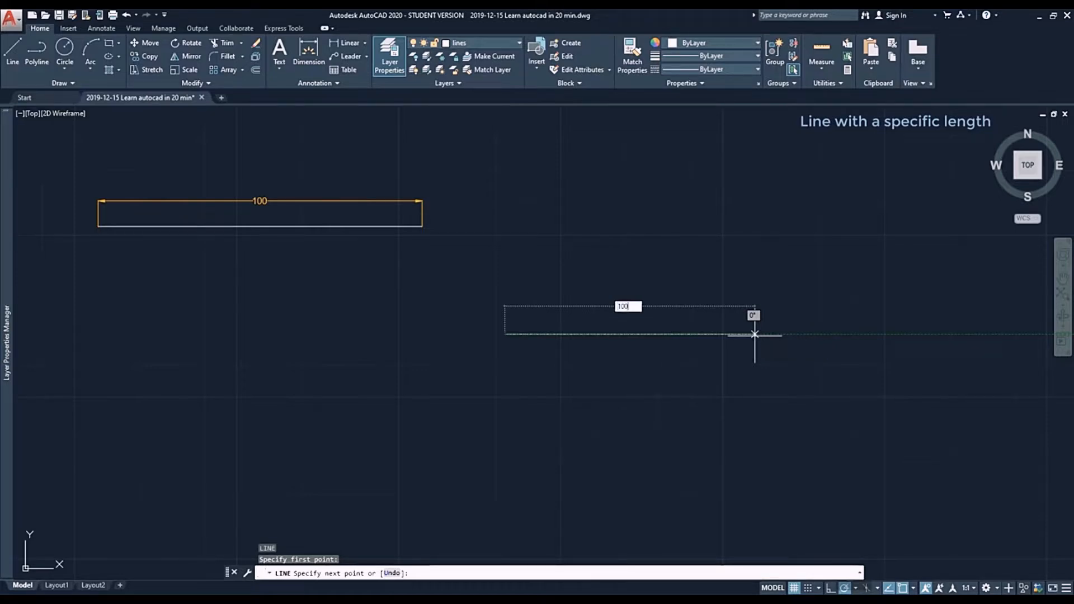
{"action": "key", "text": "Return"}
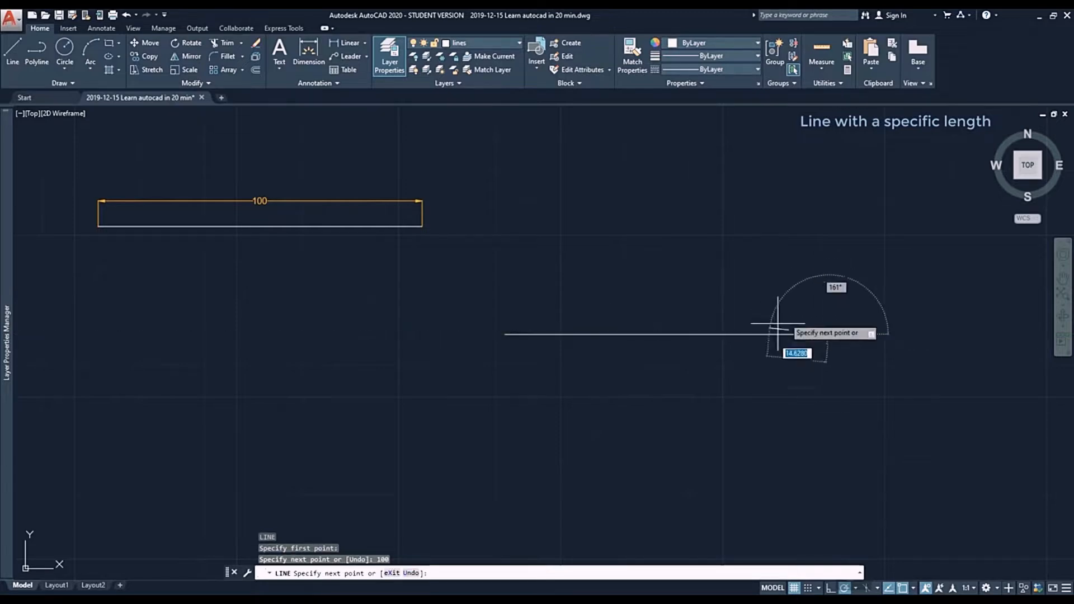
{"action": "key", "text": "Escape"}
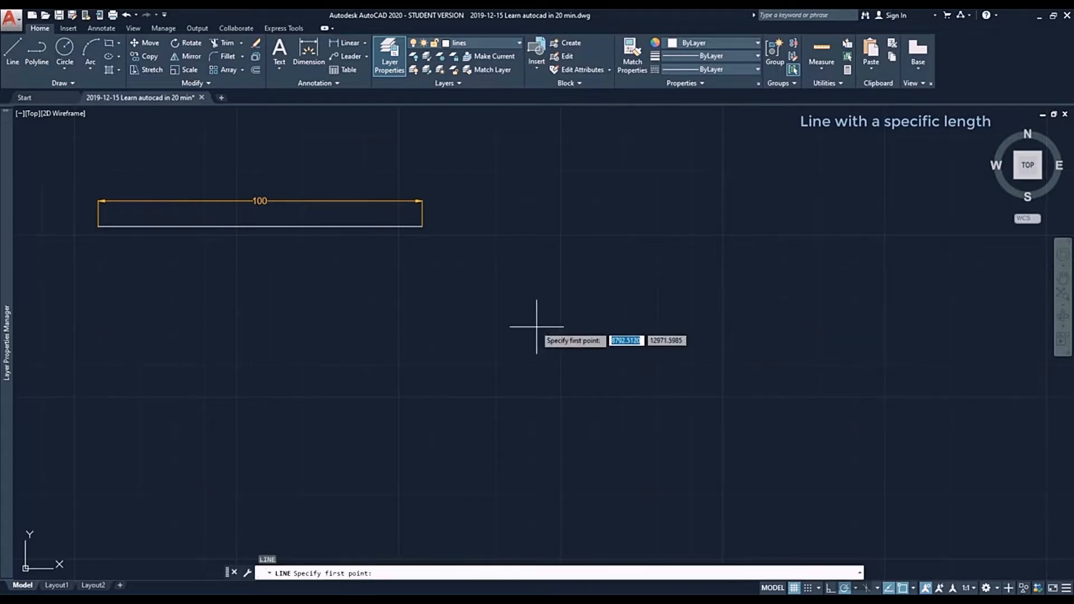
{"action": "left_click", "coordinate": [535, 322]}
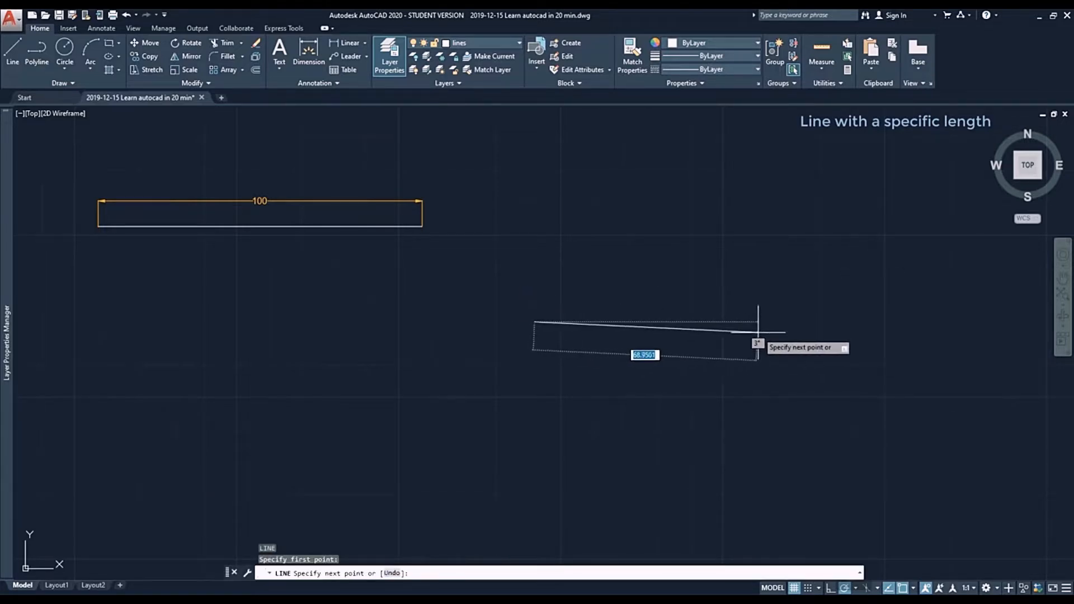
{"action": "type", "text": "100"}
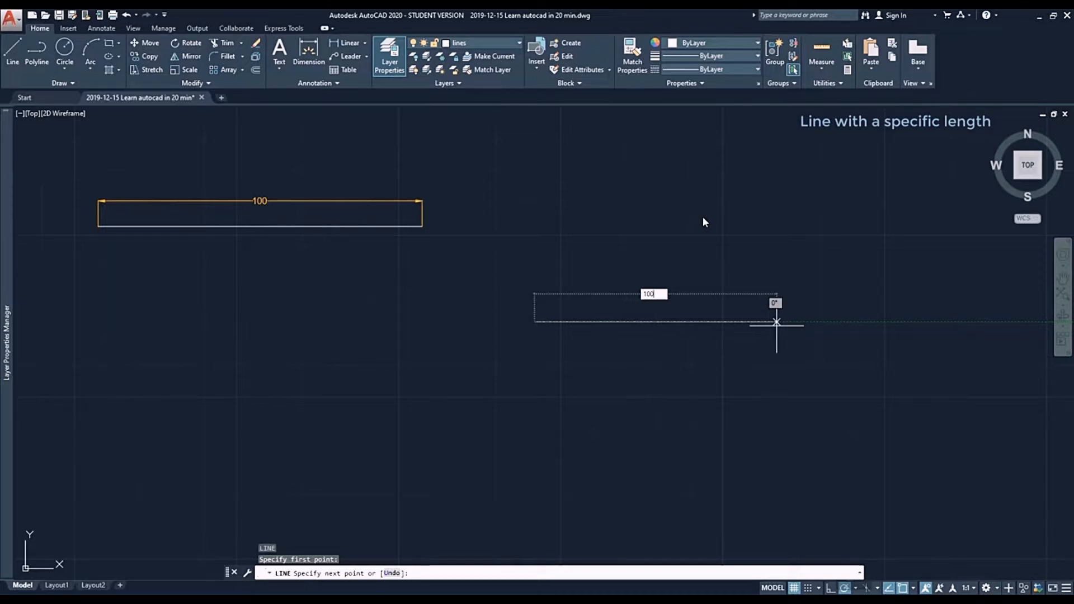
{"action": "key", "text": "Escape"}
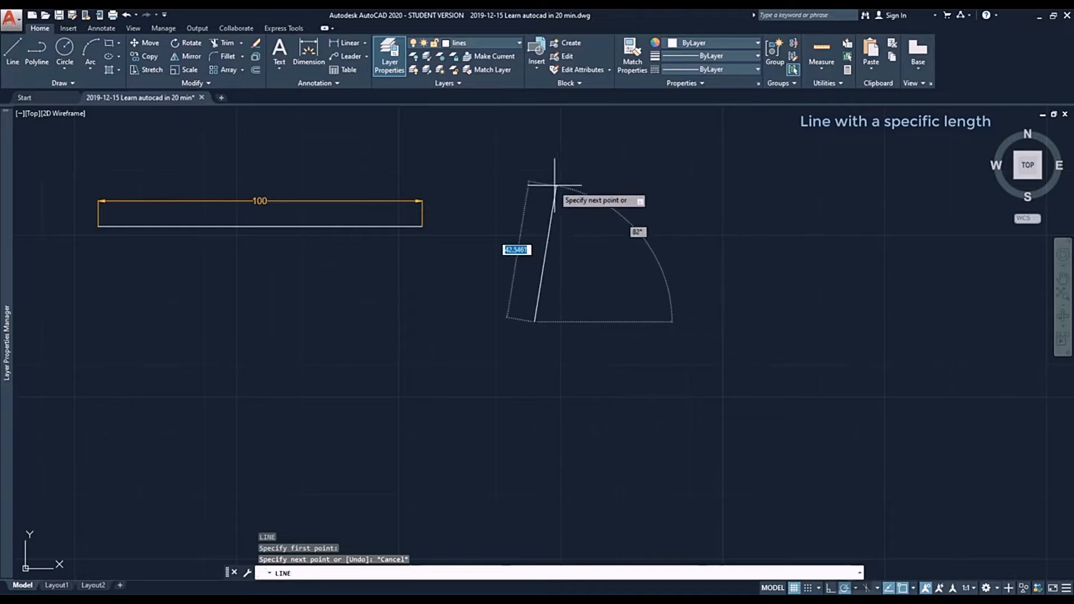
- Draw the line straight up at 90° from its start point with a length of 100 units
{"action": "type", "text": "1"}
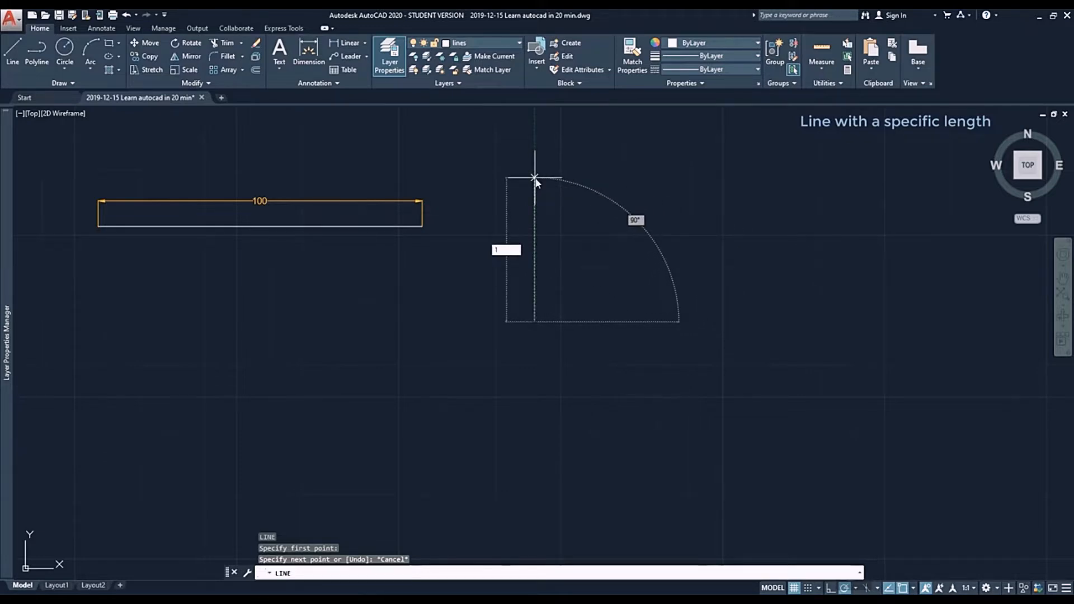
{"action": "type", "text": "00"}
{"action": "key", "text": "Return"}
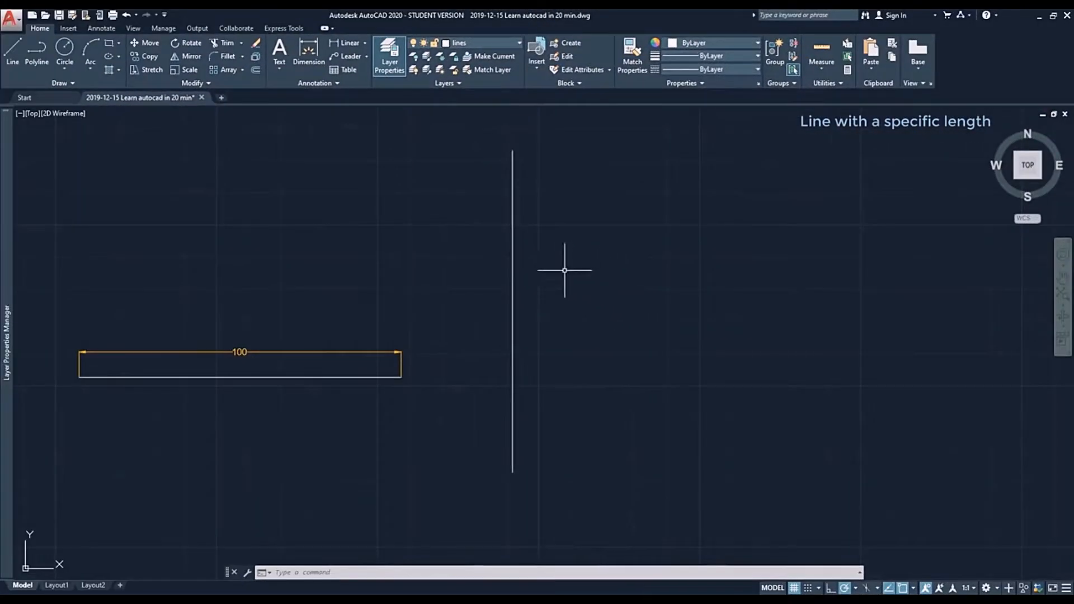
- Check the vertical line's length in its Quick Properties and close them
{"action": "left_click", "coordinate": [512, 268]}
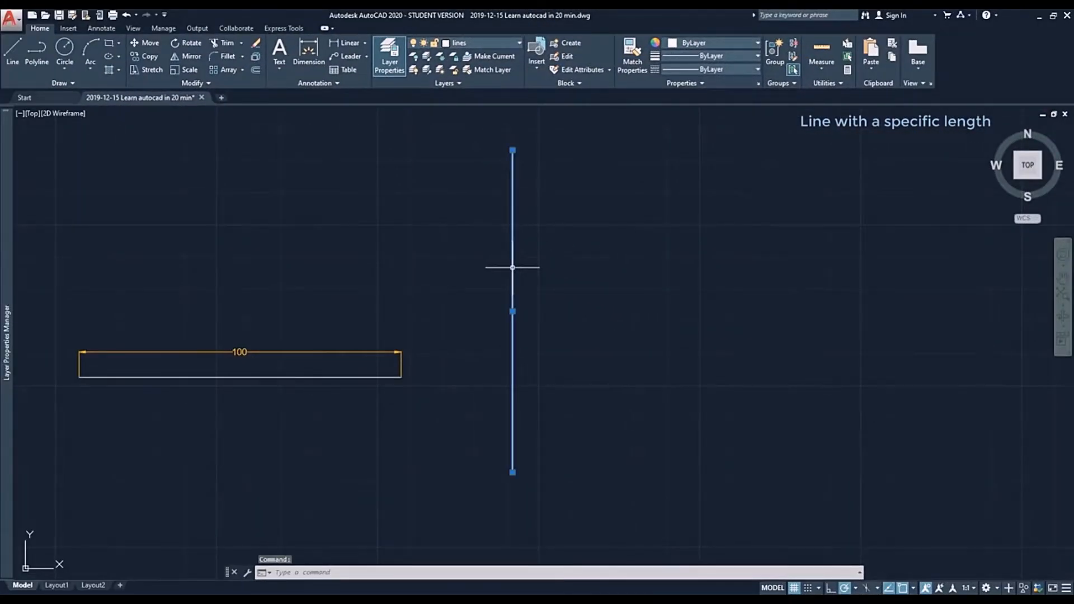
{"action": "right_click", "coordinate": [513, 268]}
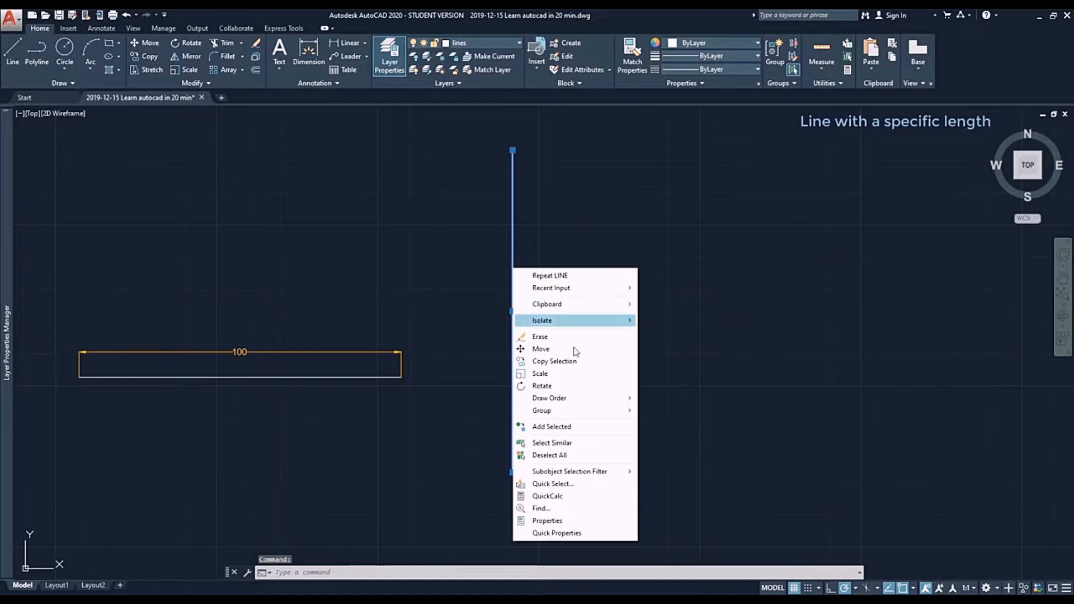
{"action": "left_click", "coordinate": [594, 536]}
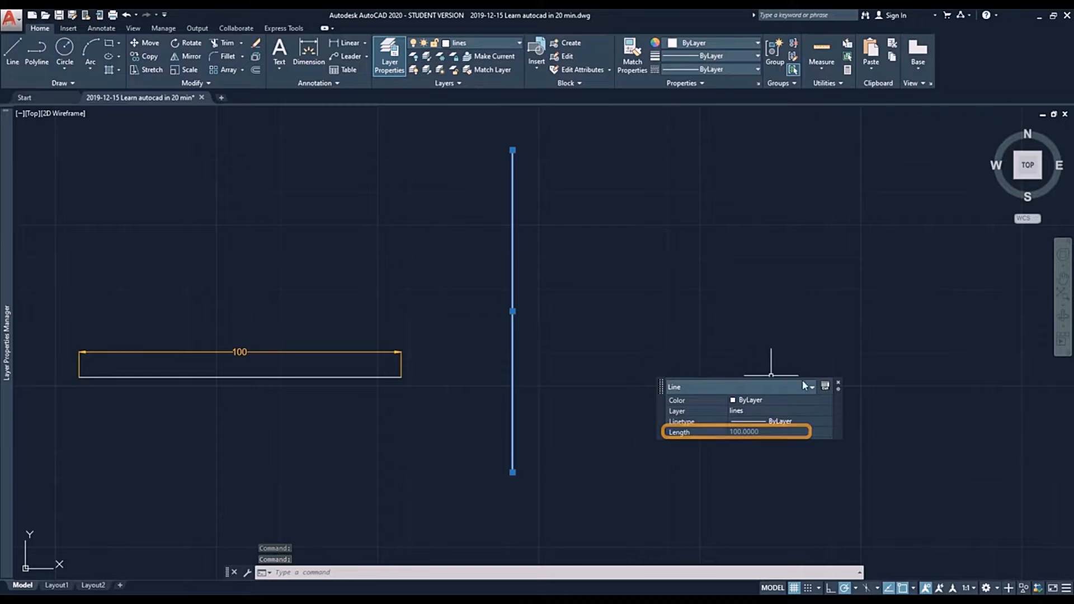
{"action": "left_click", "coordinate": [838, 384]}
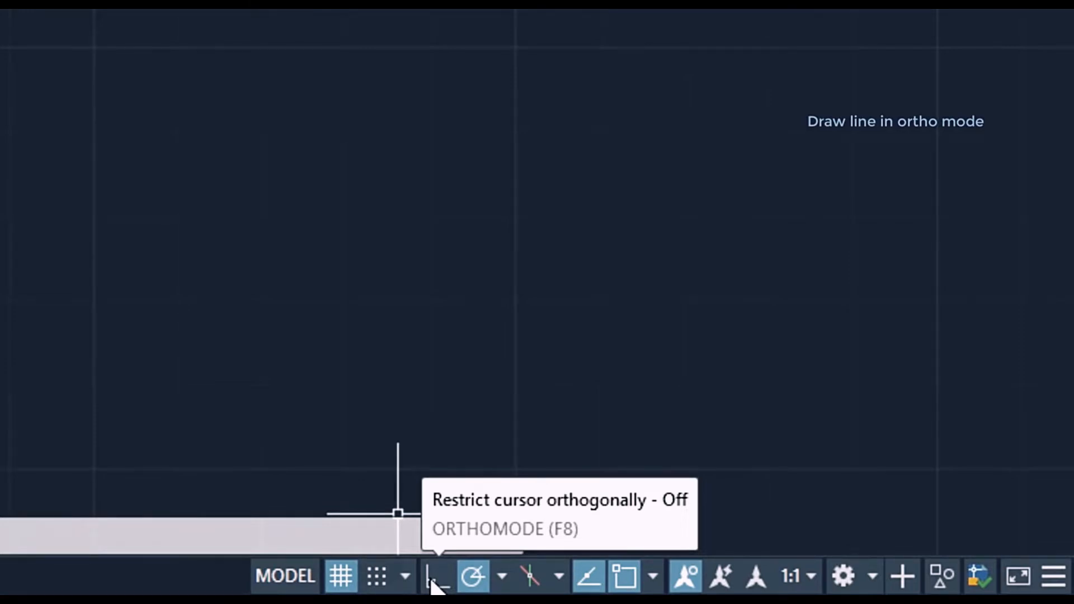
- Turn on ortho mode and start a stepped line with a horizontal segment to the right followed by a 60-unit segment straight up
{"action": "left_click", "coordinate": [434, 582]}
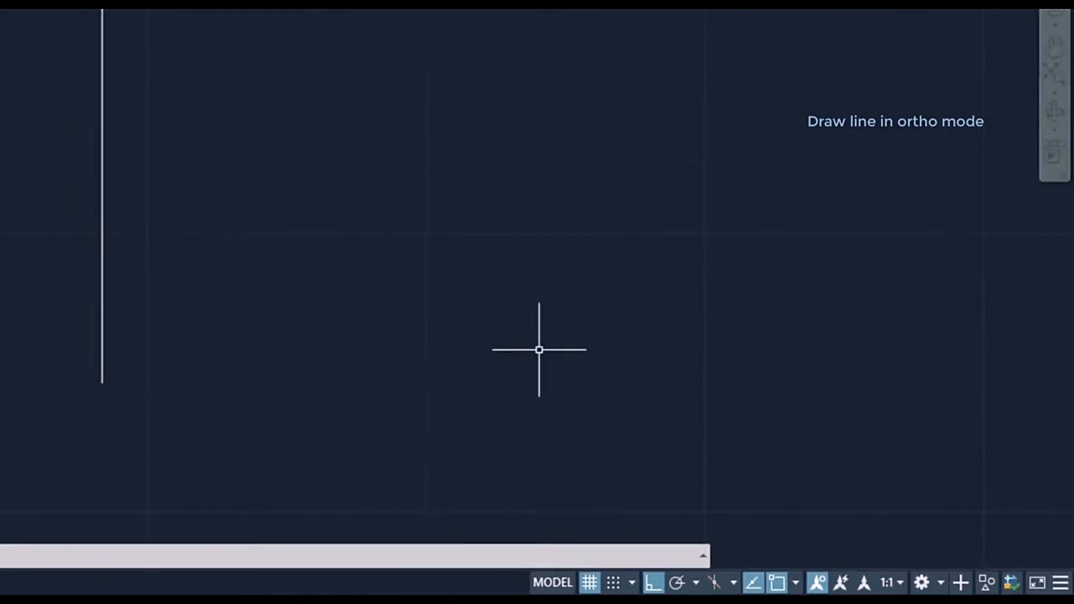
{"action": "type", "text": "l"}
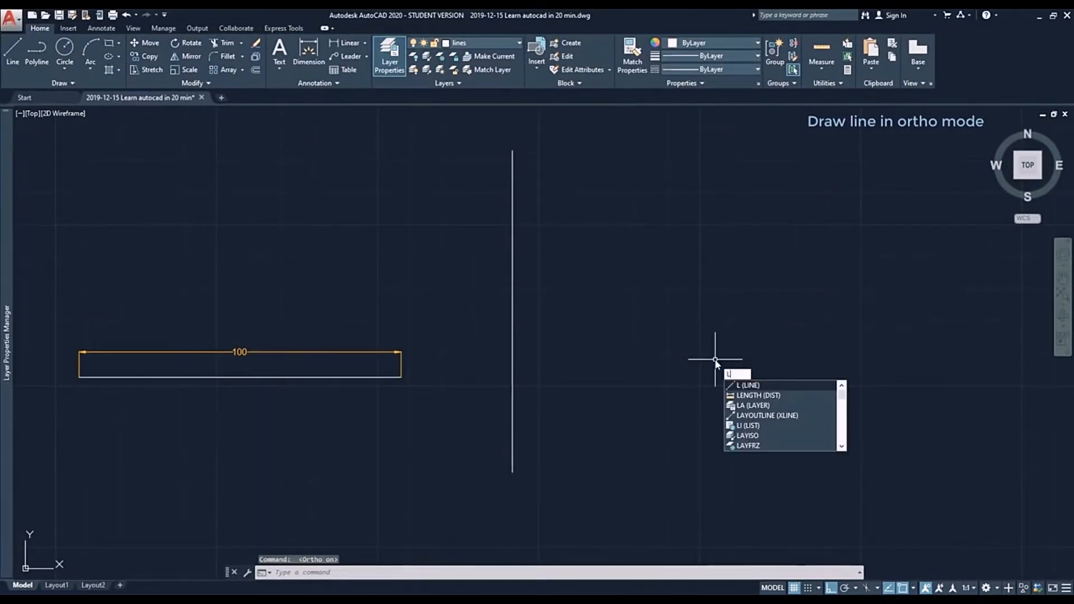
{"action": "key", "text": "Return"}
{"action": "left_click", "coordinate": [703, 340]}
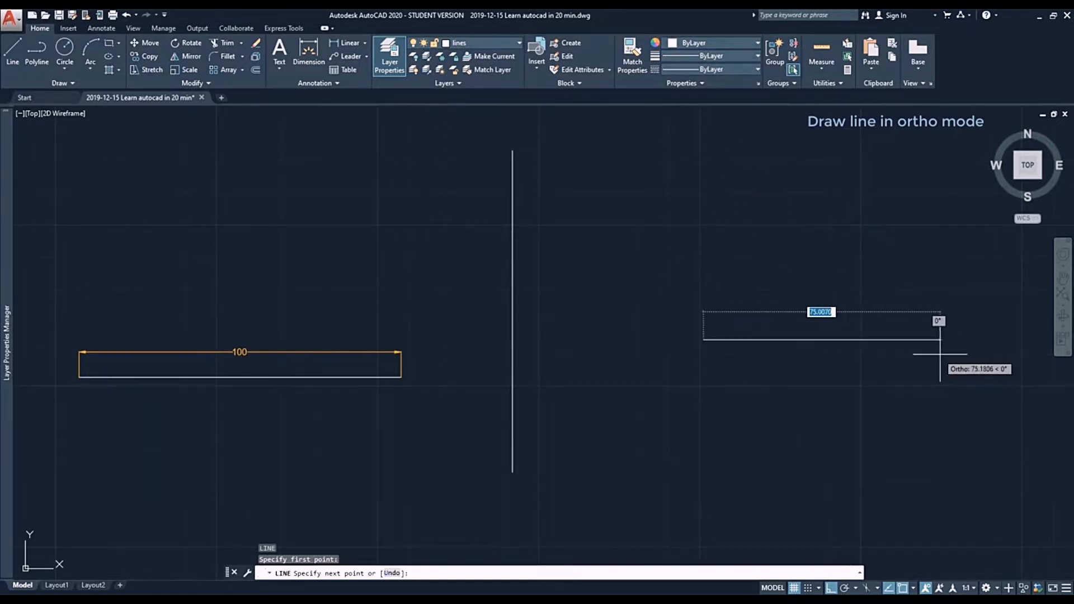
{"action": "type", "text": "60"}
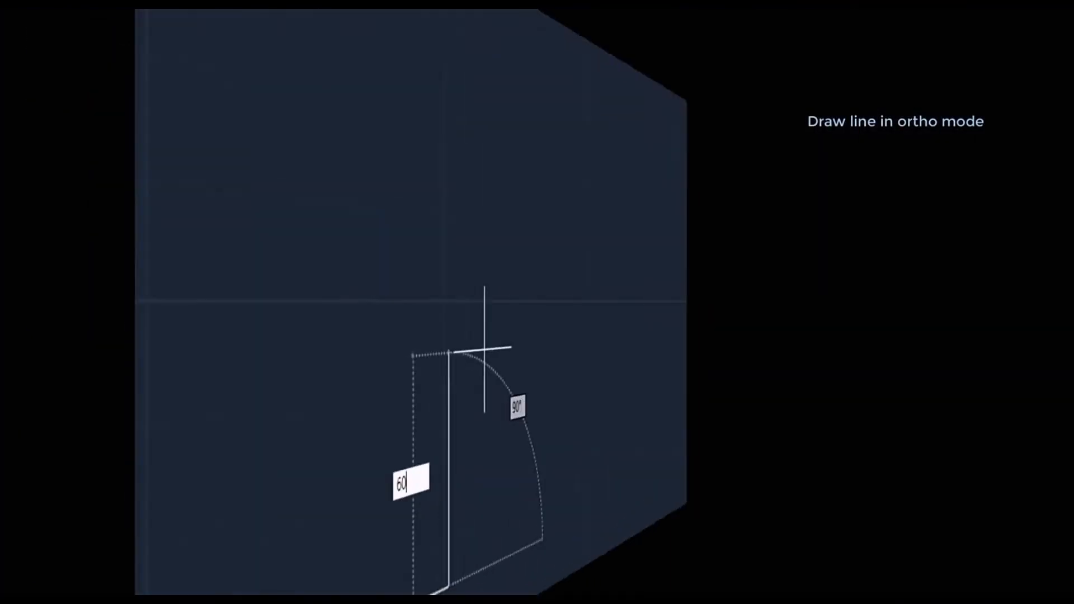
{"action": "key", "text": "Return"}
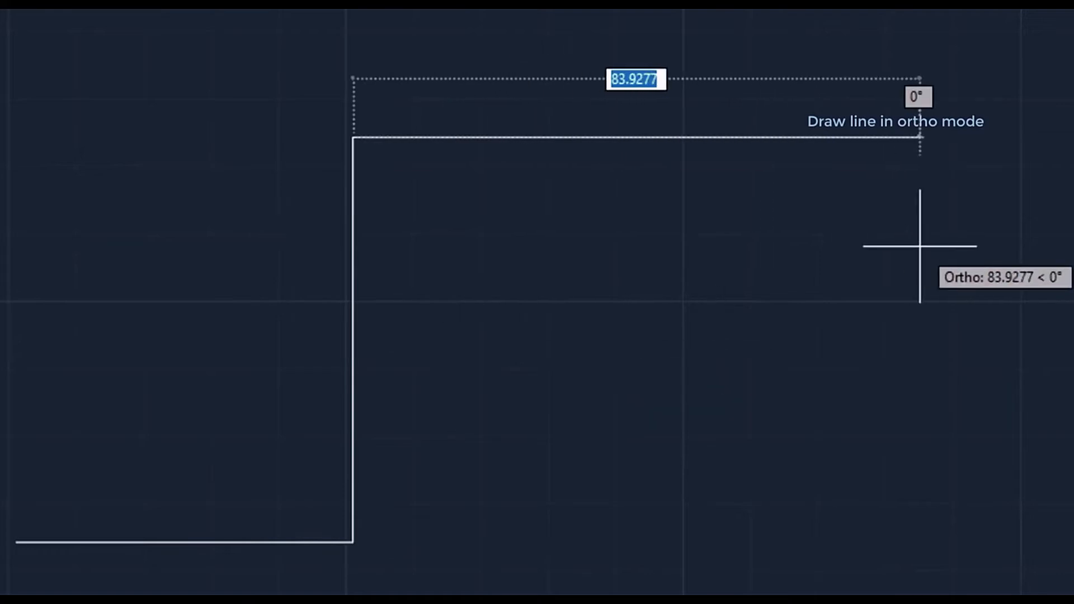
- Continue the stepped line with 70 units to the right, a segment straight up and another 70 units to the right
{"action": "type", "text": "70"}
{"action": "key", "text": "Return"}
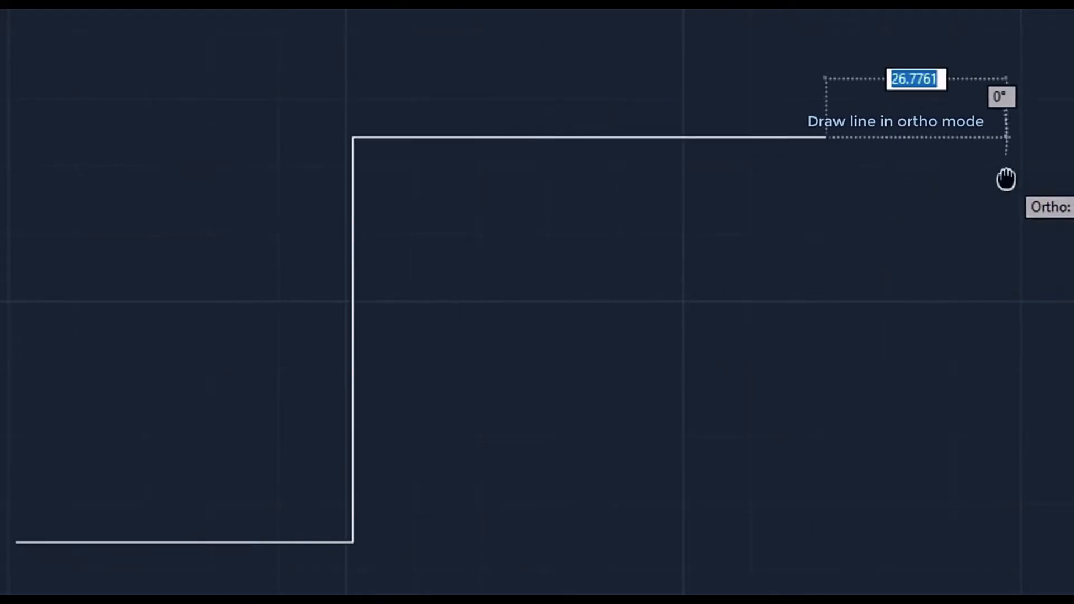
{"action": "type", "text": "30"}
{"action": "key", "text": "Return"}
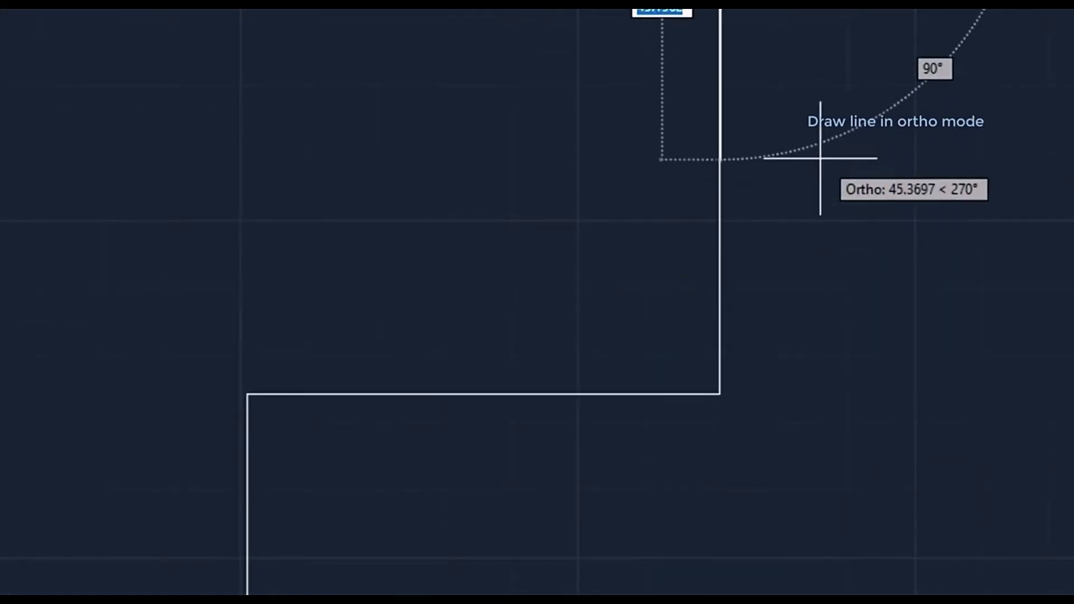
{"action": "type", "text": "70"}
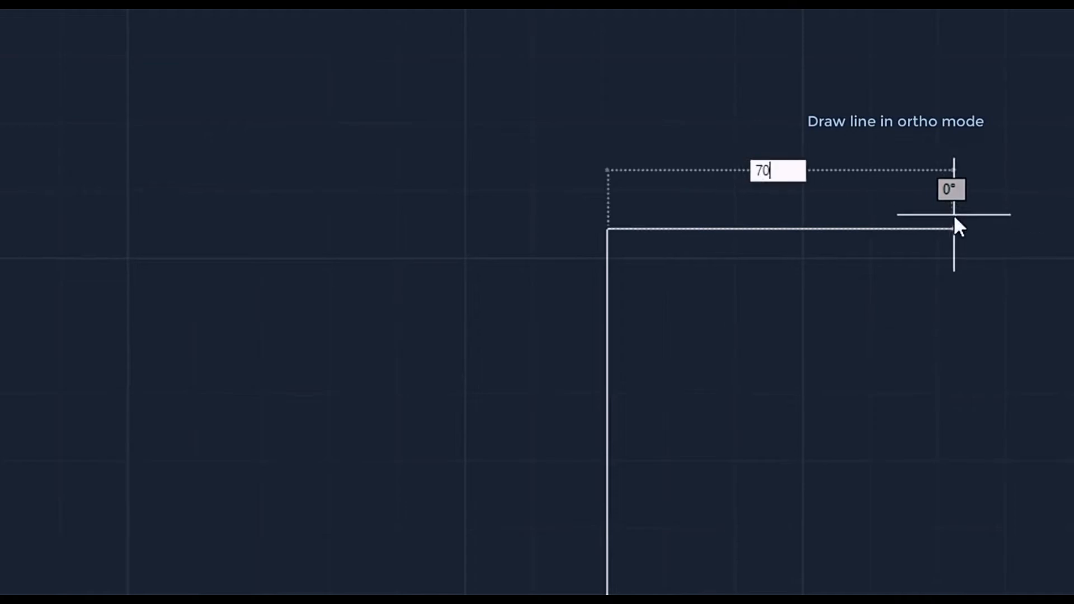
{"action": "key", "text": "Return"}
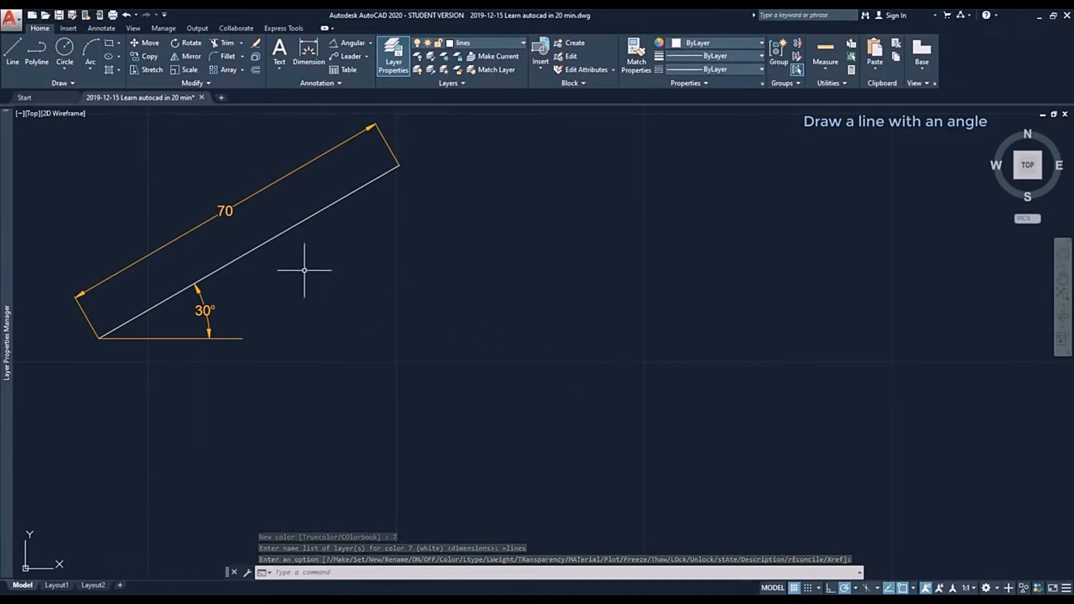
- Draw a 70-unit line rising at 30° above the horizontal beside the dimensioned reference line, and end the line
{"action": "left_click", "coordinate": [14, 51]}
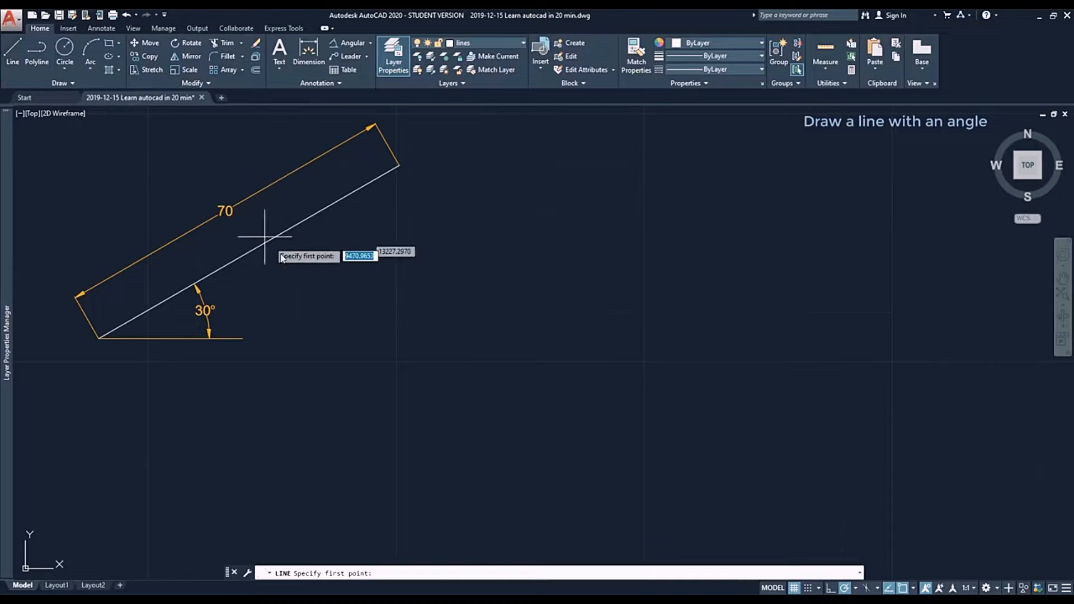
{"action": "left_click", "coordinate": [505, 363]}
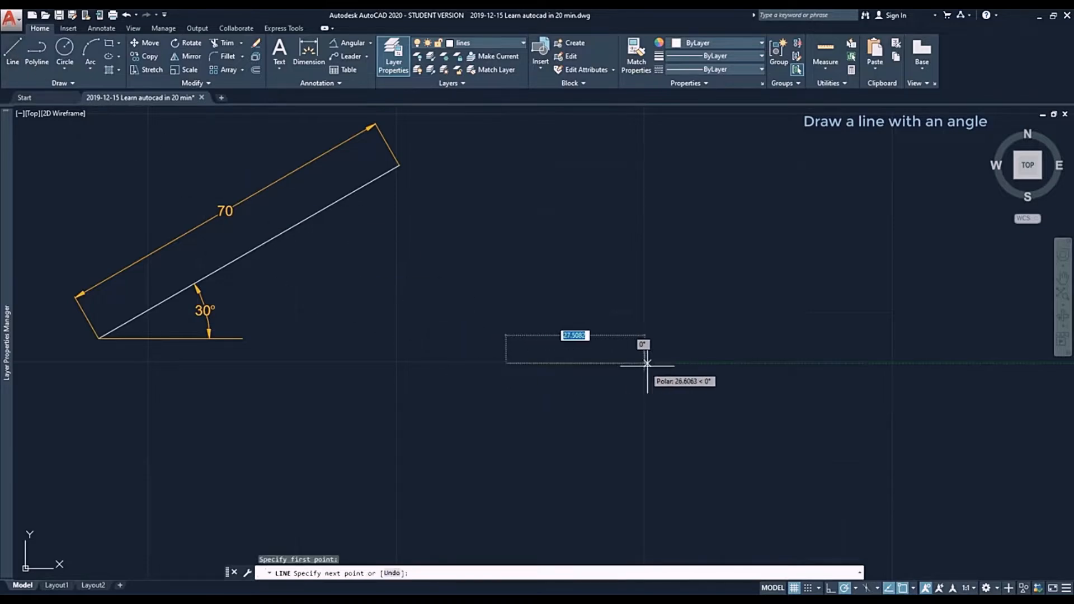
{"action": "type", "text": "70"}
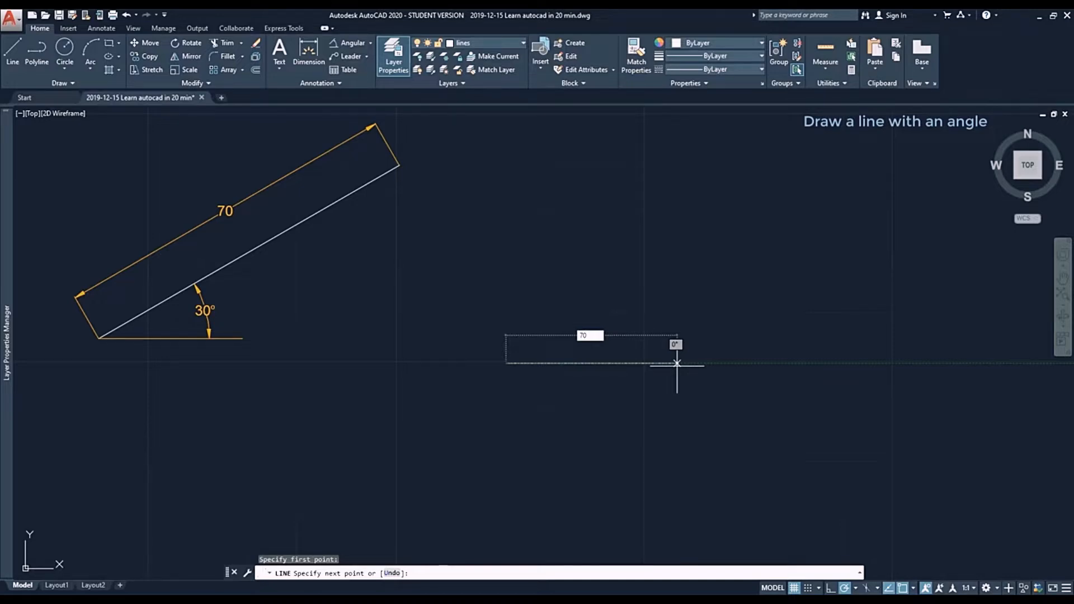
{"action": "key", "text": "Tab"}
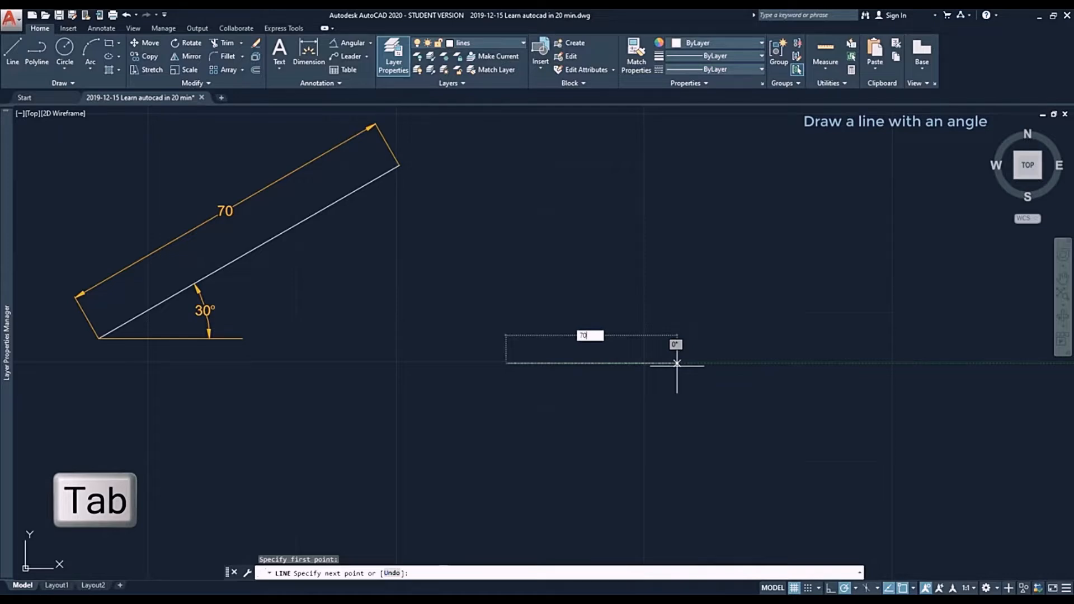
{"action": "key", "text": "Tab"}
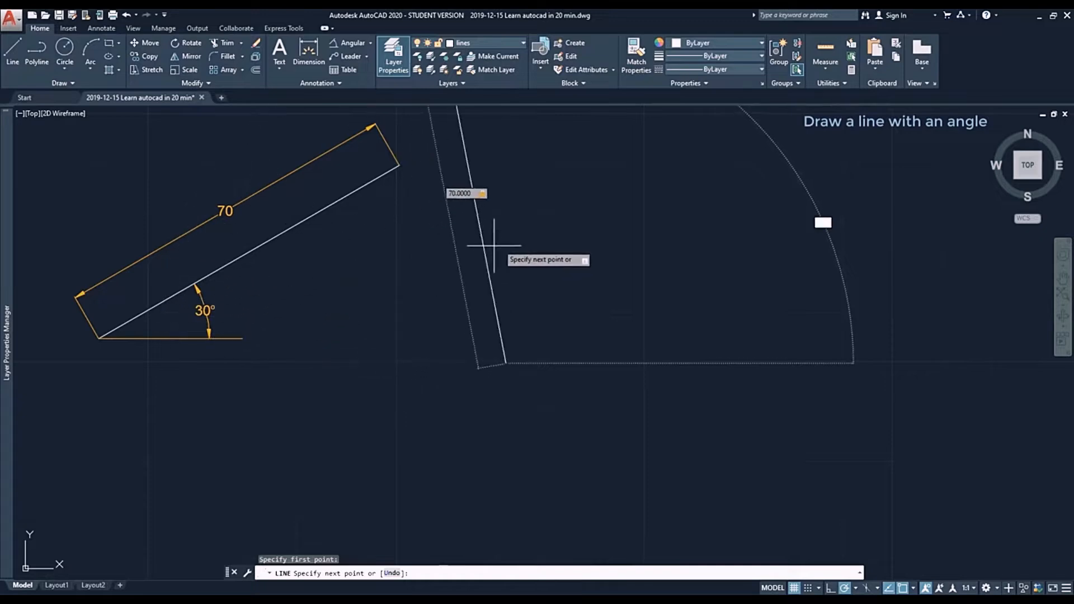
{"action": "type", "text": "3"}
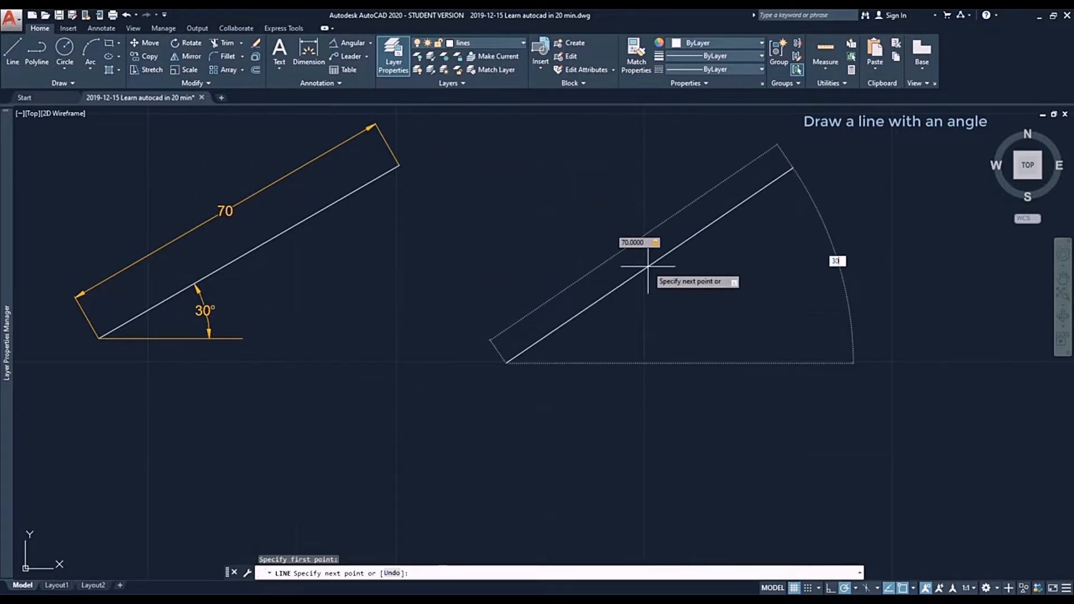
{"action": "type", "text": "0"}
{"action": "key", "text": "Return"}
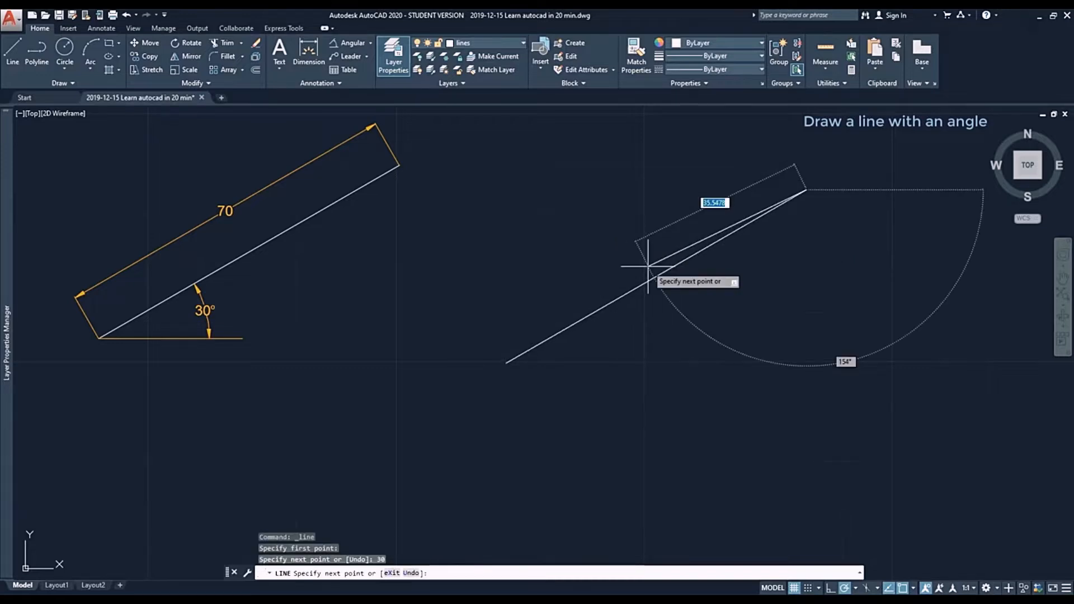
{"action": "key", "text": "Escape"}
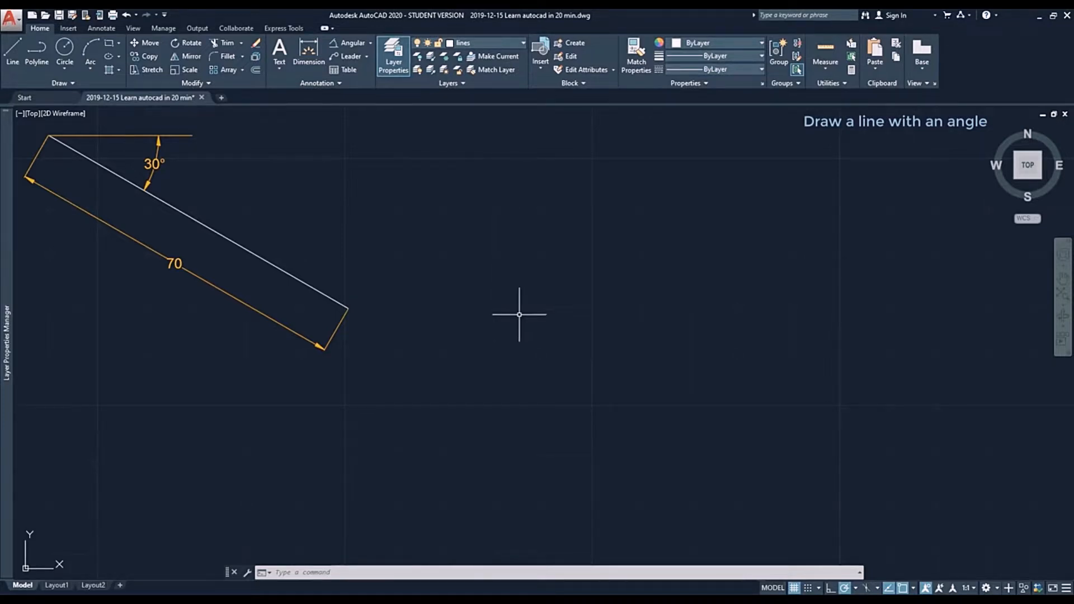
- Draw a 70-unit line descending at 30° below the horizontal beside the dimensioned reference line
{"action": "left_click", "coordinate": [13, 51]}
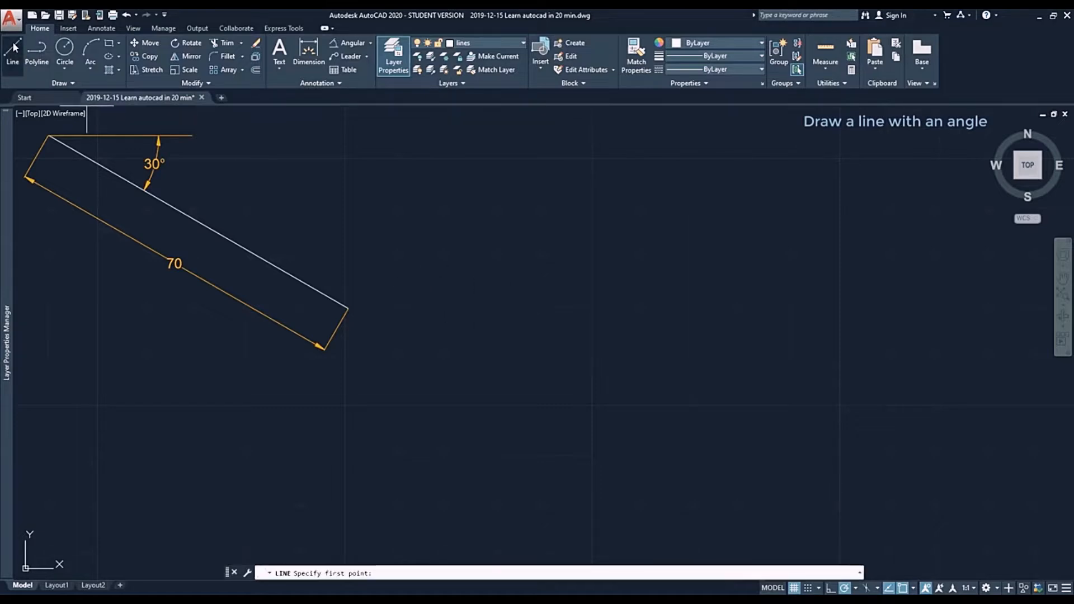
{"action": "left_click", "coordinate": [547, 303]}
{"action": "type", "text": "70"}
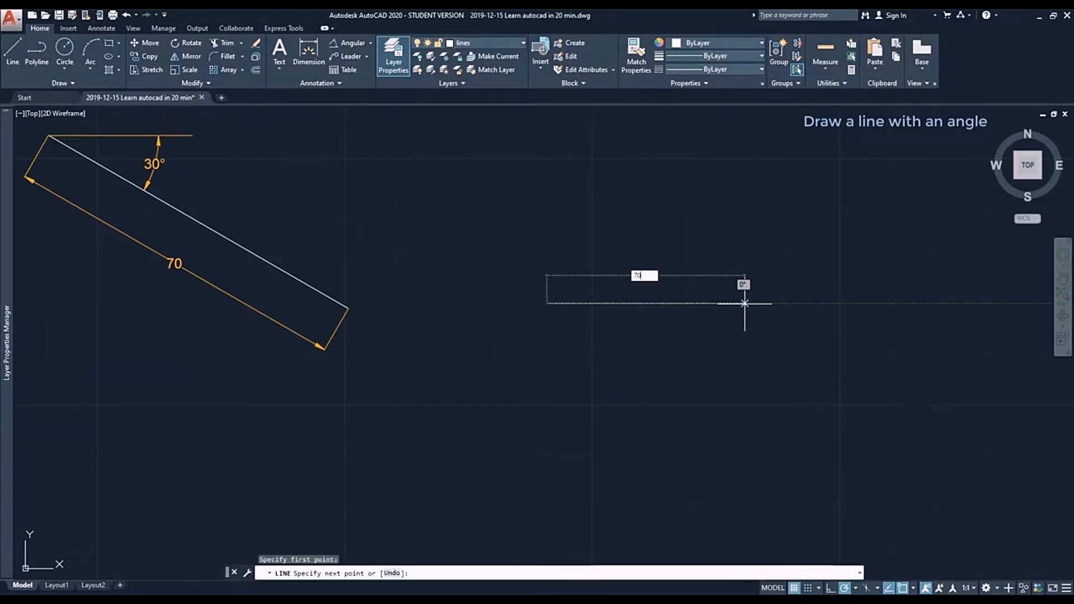
{"action": "key", "text": "Tab"}
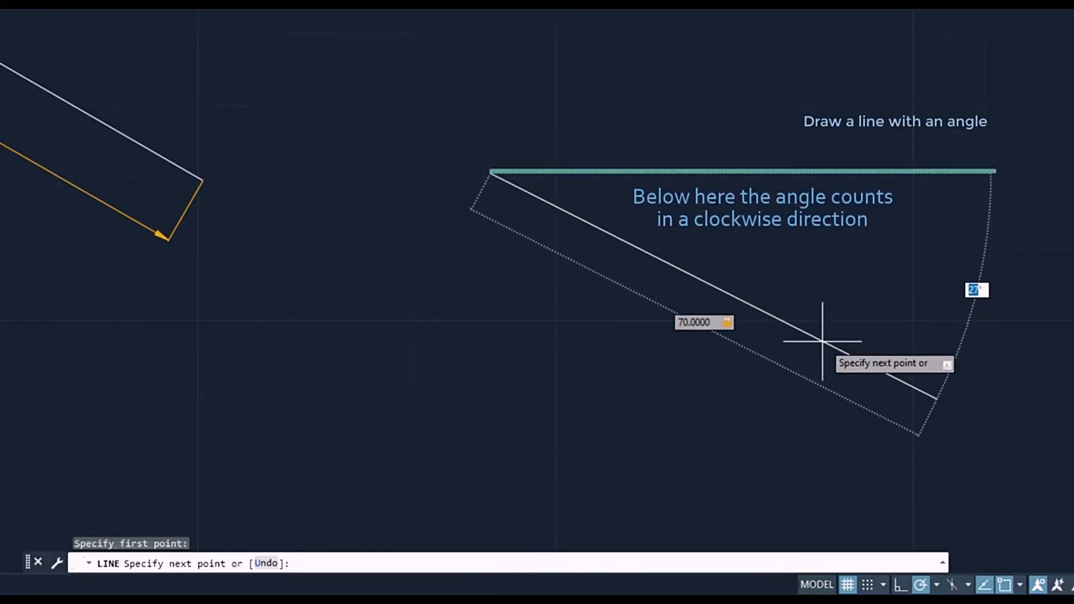
{"action": "type", "text": "30"}
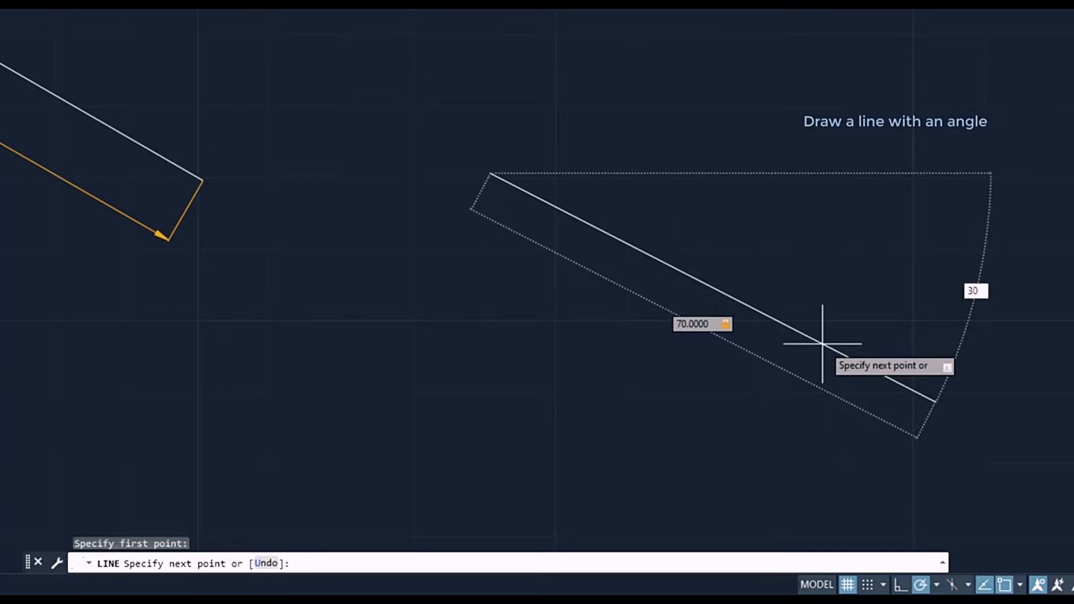
{"action": "key", "text": "Return"}
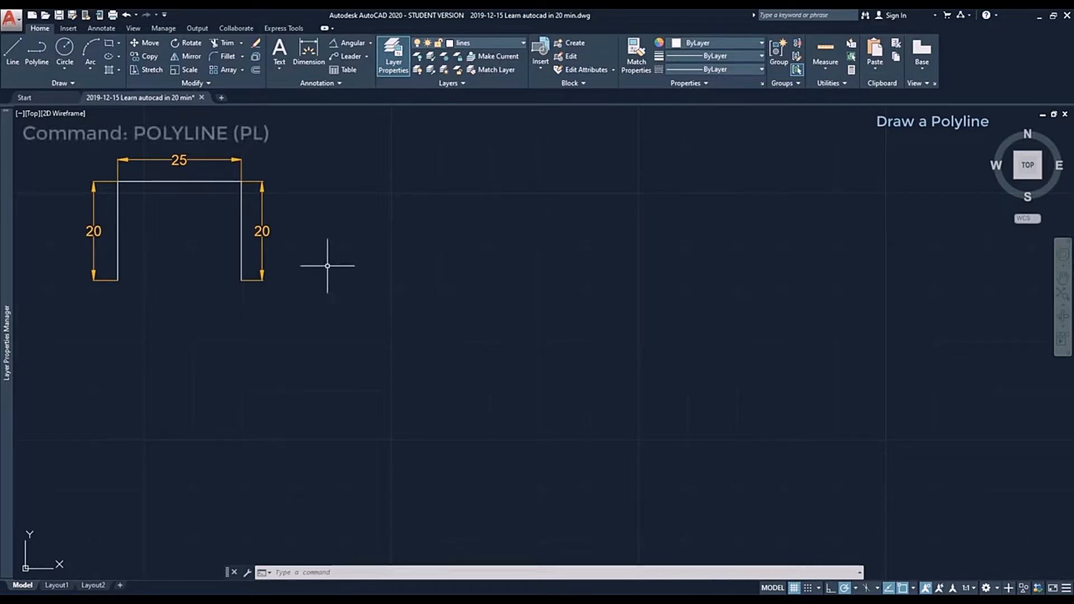
- Draw a polyline running 20 units up, 25 right and 20 down beside the reference, and check that it selects as one object
{"action": "left_click", "coordinate": [40, 54]}
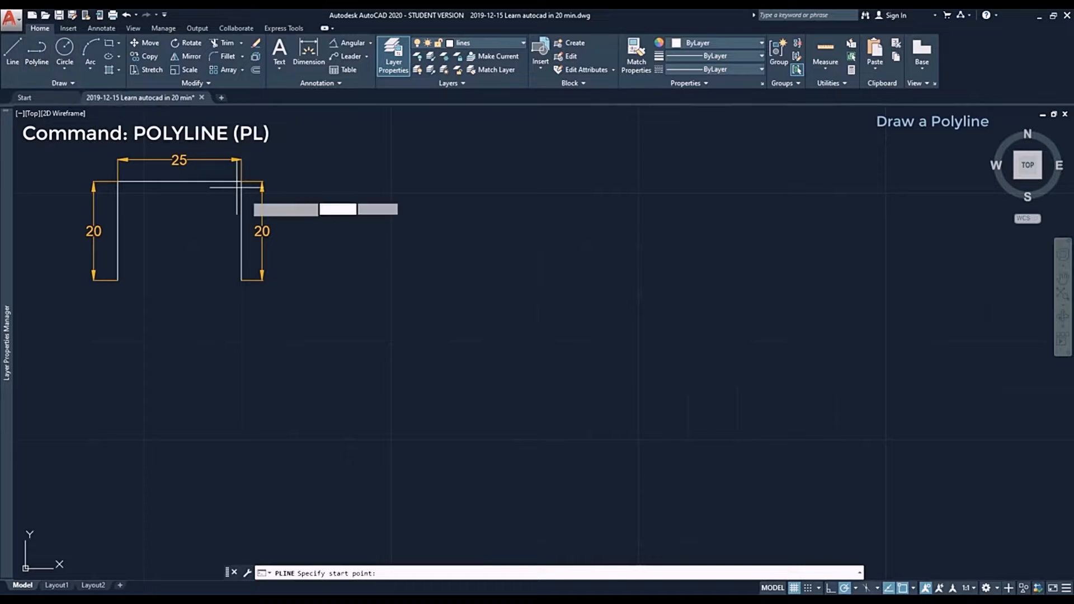
{"action": "left_click", "coordinate": [457, 362]}
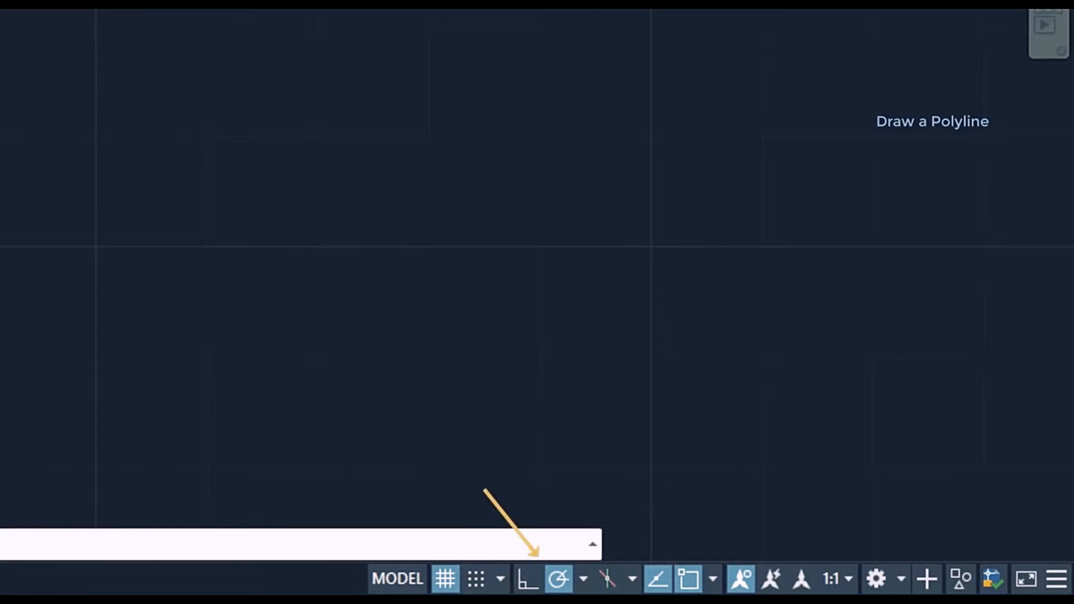
{"action": "type", "text": "20"}
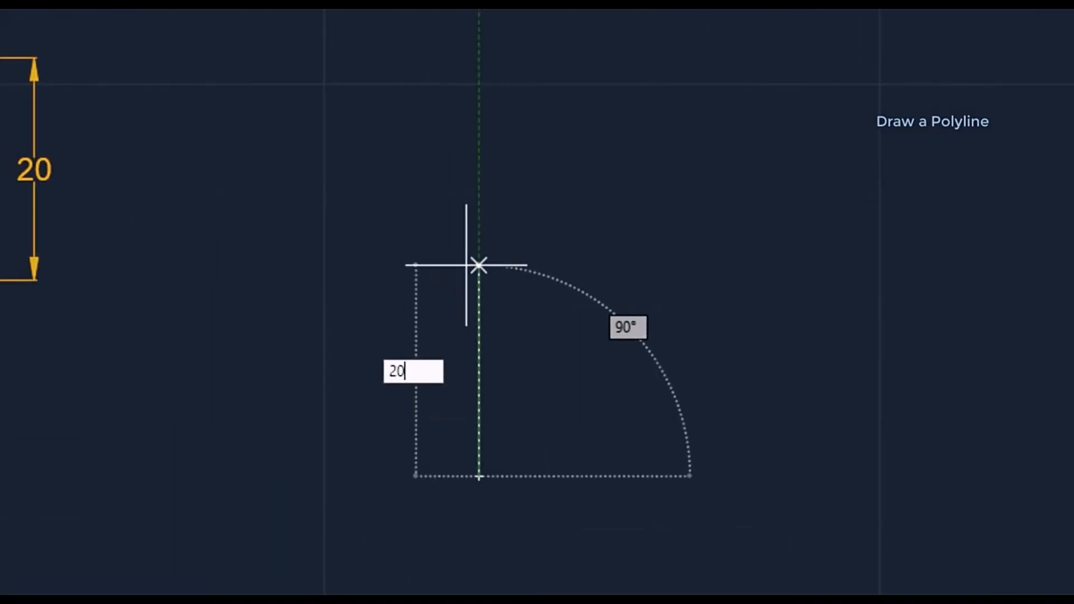
{"action": "key", "text": "Return"}
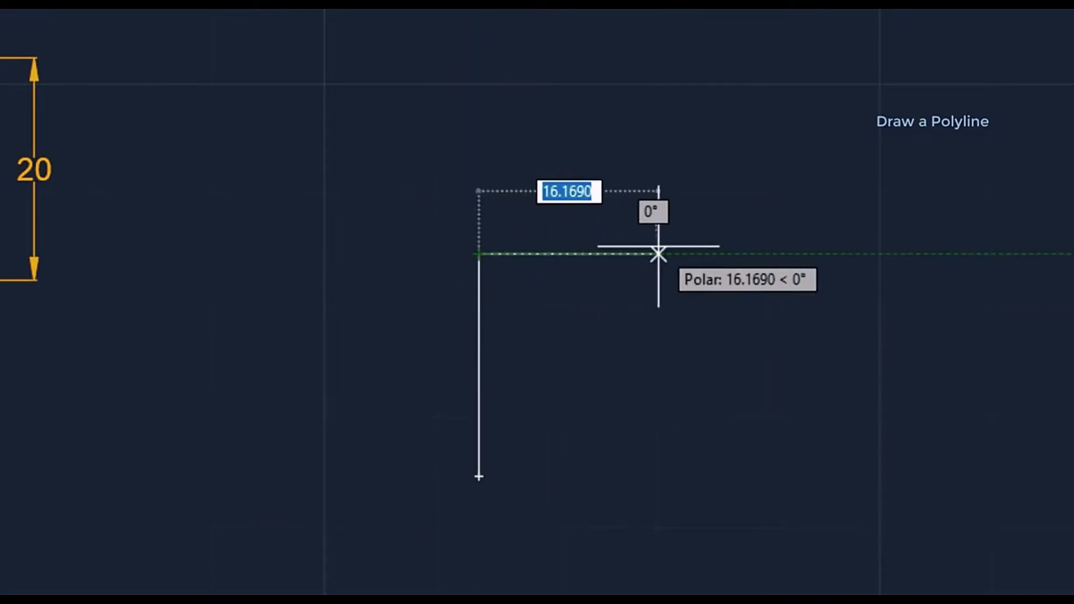
{"action": "type", "text": "25"}
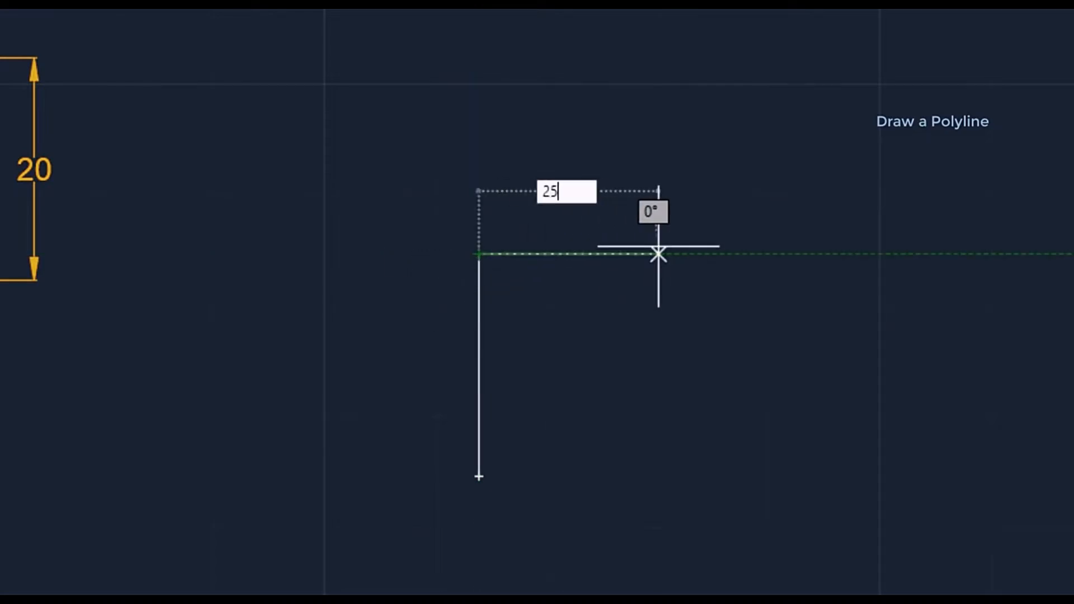
{"action": "key", "text": "Return"}
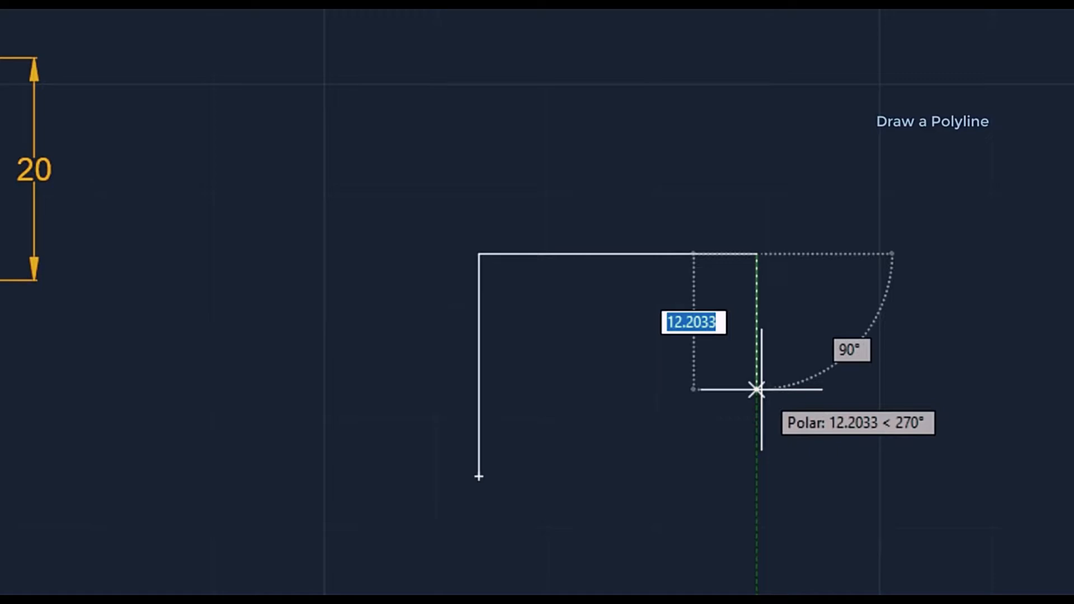
{"action": "type", "text": "2"}
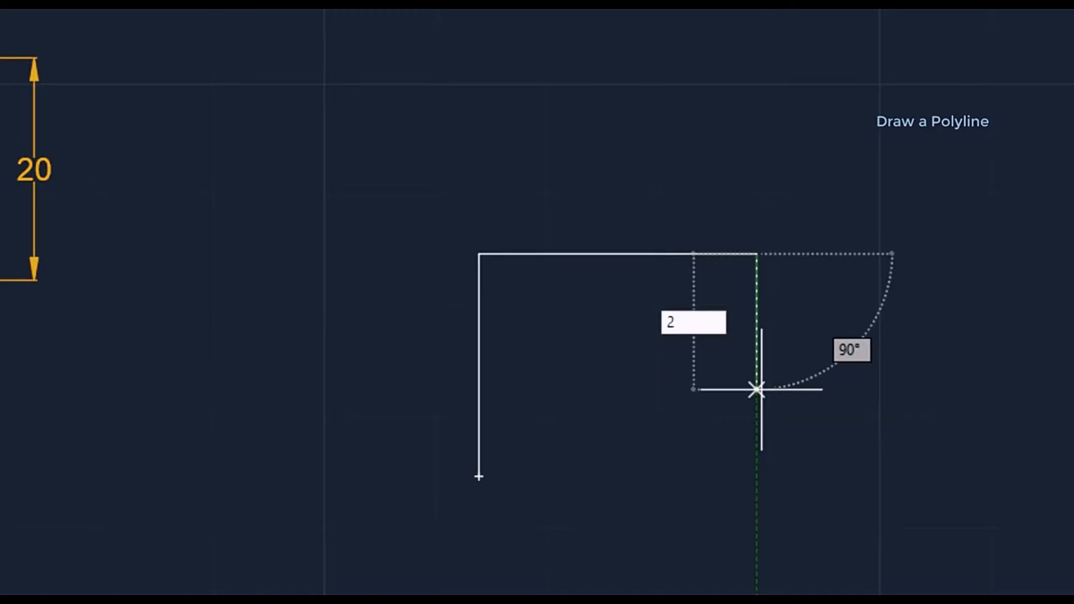
{"action": "type", "text": "0"}
{"action": "key", "text": "Return"}
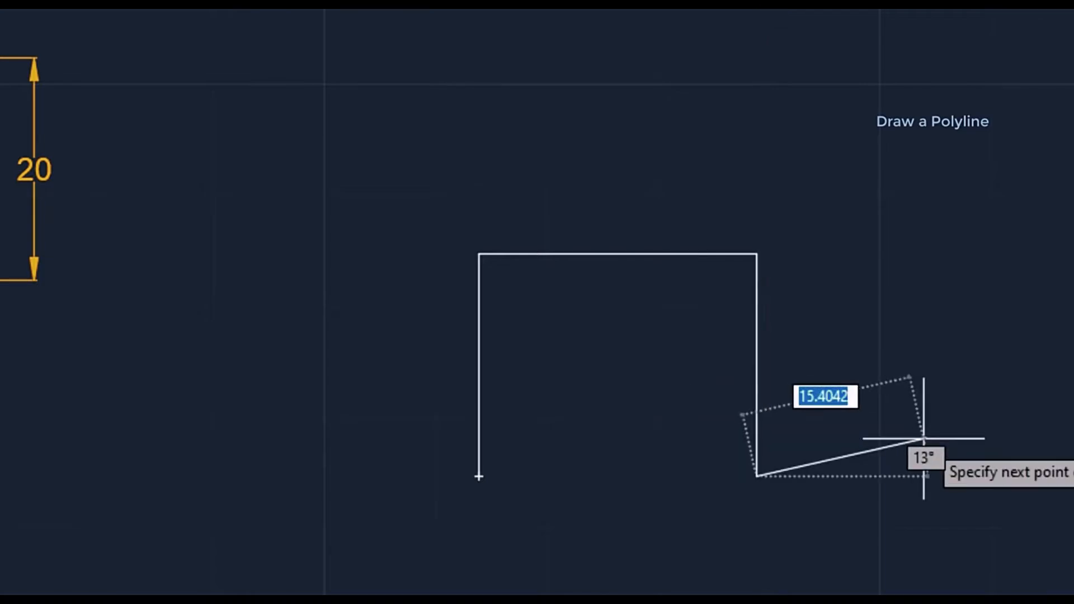
{"action": "key", "text": "Return"}
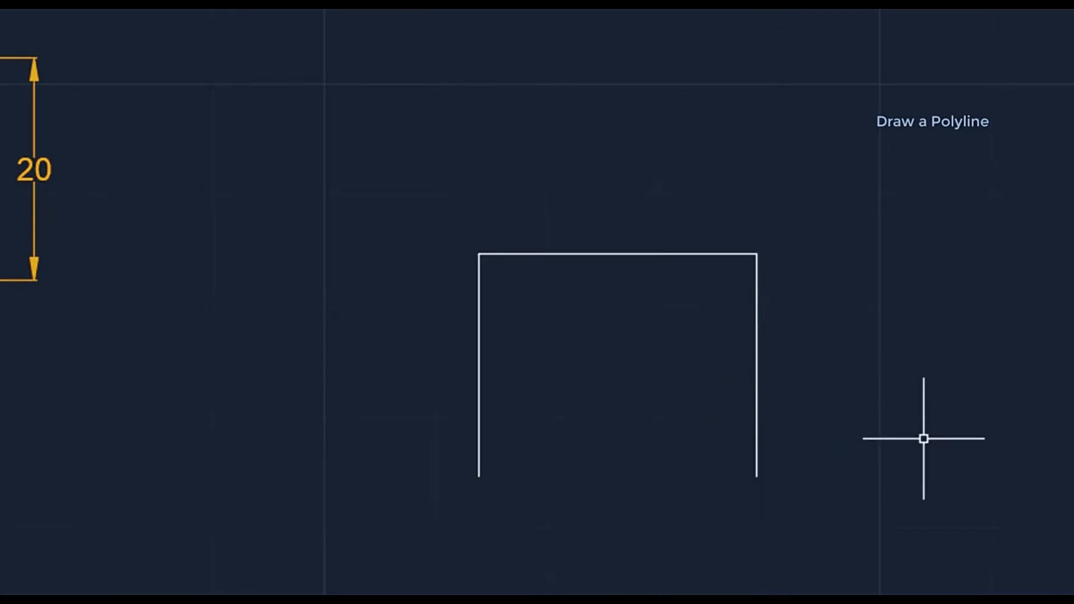
{"action": "left_click", "coordinate": [756, 362]}
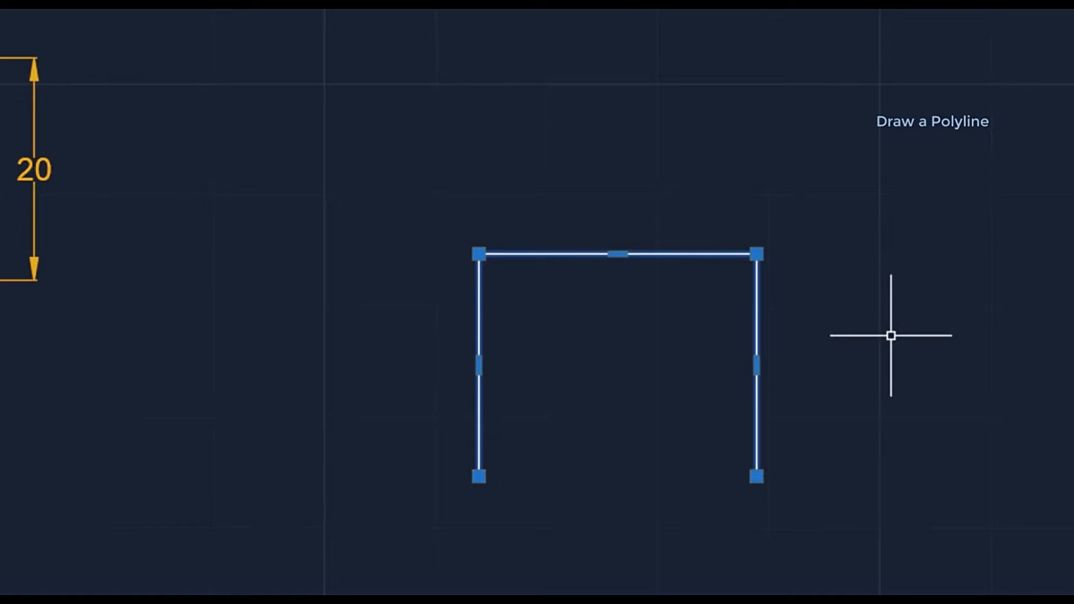
{"action": "key", "text": "Escape"}
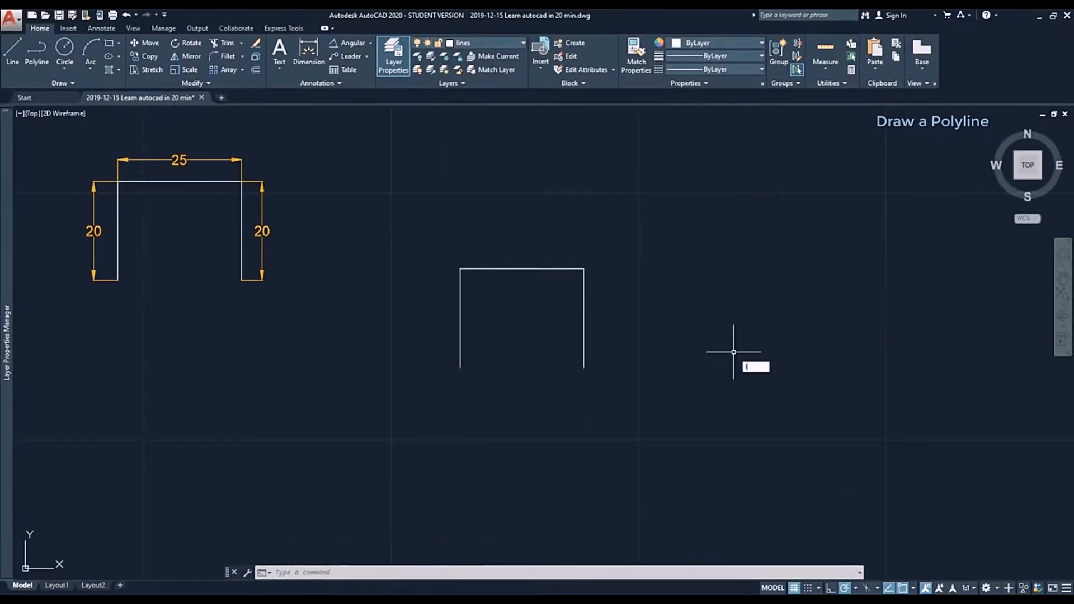
- Draw a line chain running 20 units up, 25 right and 20 down beside the polyline, and end the line
{"action": "type", "text": "L"}
{"action": "key", "text": "Return"}
{"action": "left_click", "coordinate": [707, 370]}
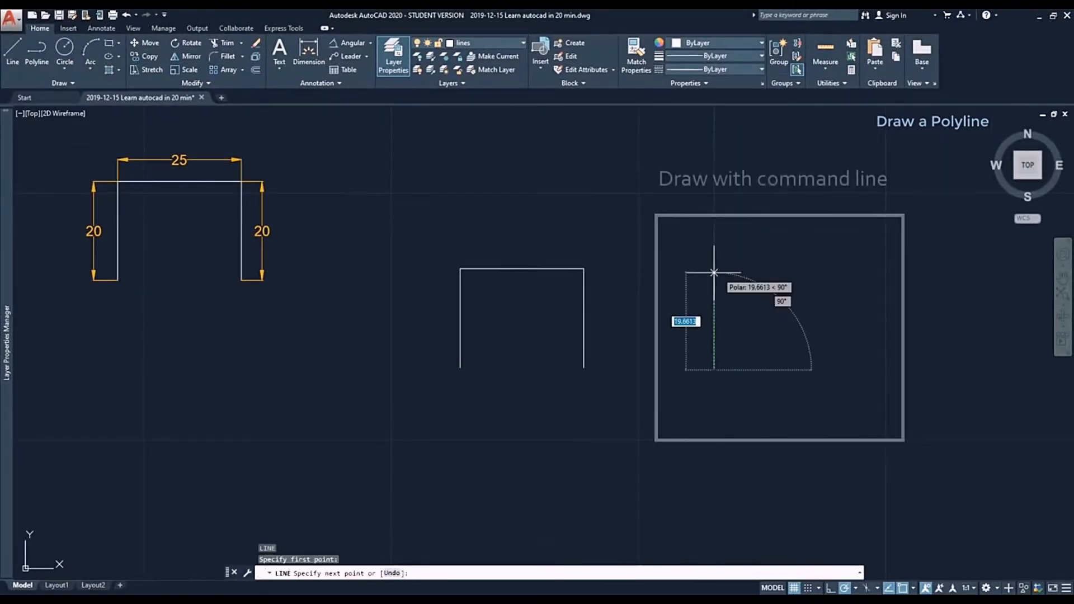
{"action": "type", "text": "20"}
{"action": "key", "text": "Return"}
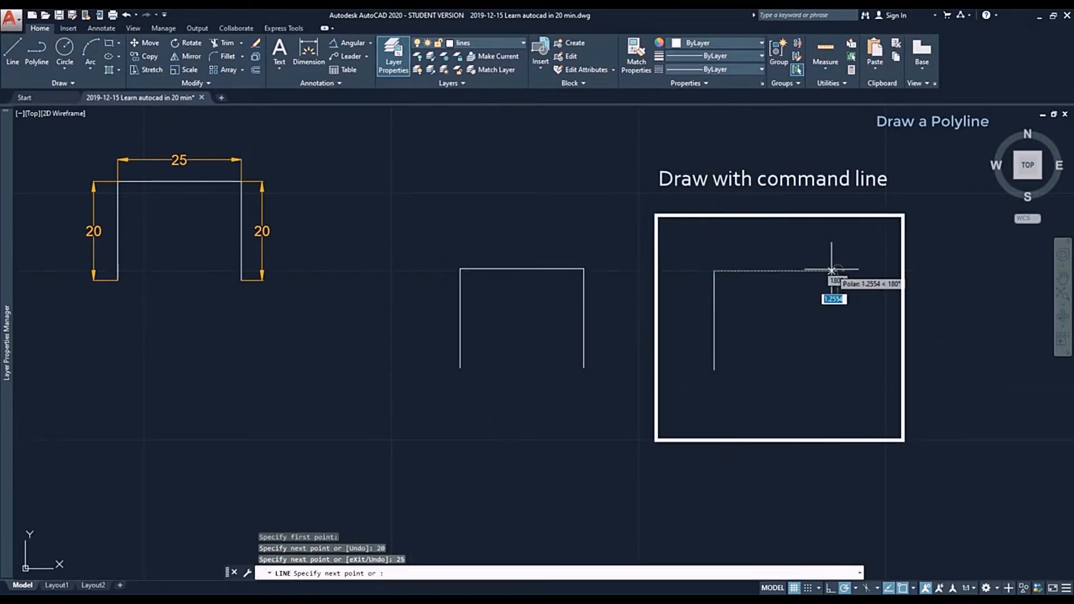
{"action": "type", "text": "25"}
{"action": "key", "text": "Return"}
{"action": "type", "text": "20"}
{"action": "key", "text": "Return"}
{"action": "key", "text": "Escape"}
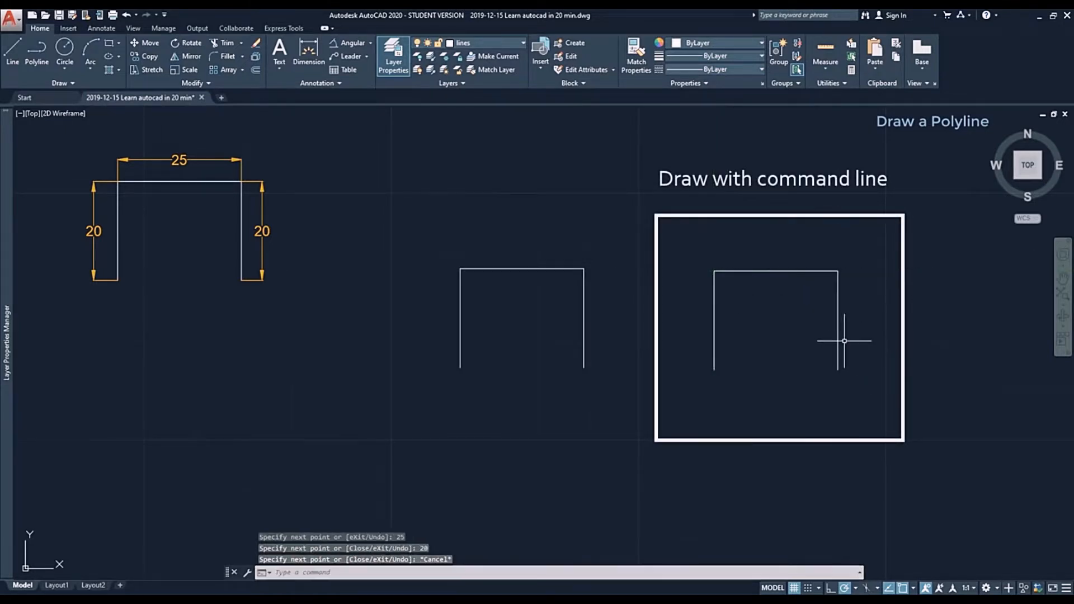
- Select the three segments of the line chain one by one to check whether they are separate objects, and clear the selection
{"action": "left_click", "coordinate": [838, 338]}
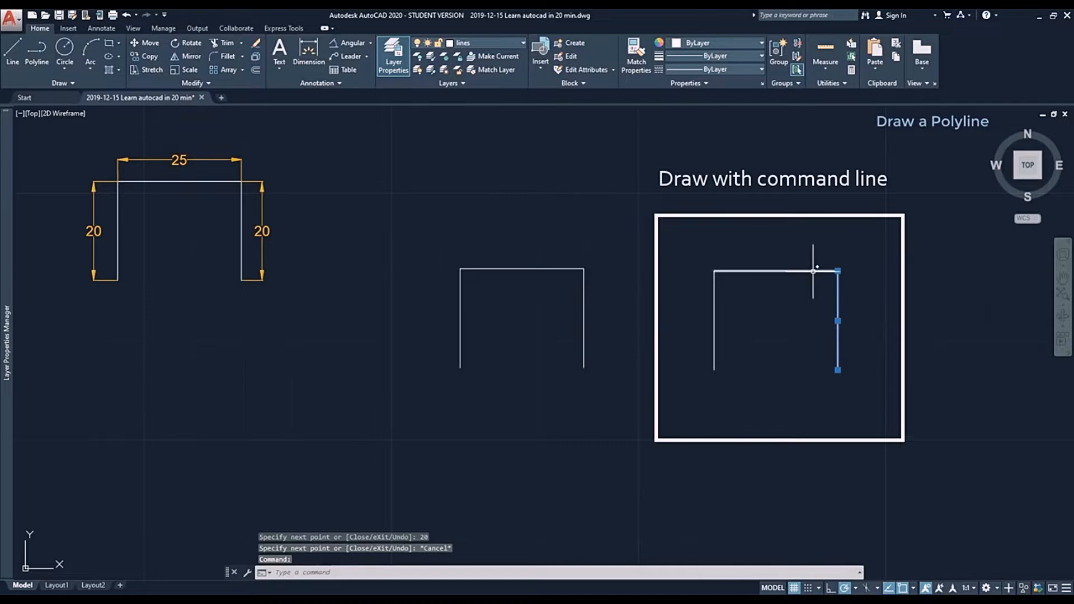
{"action": "left_click", "coordinate": [816, 271]}
{"action": "left_click", "coordinate": [714, 313]}
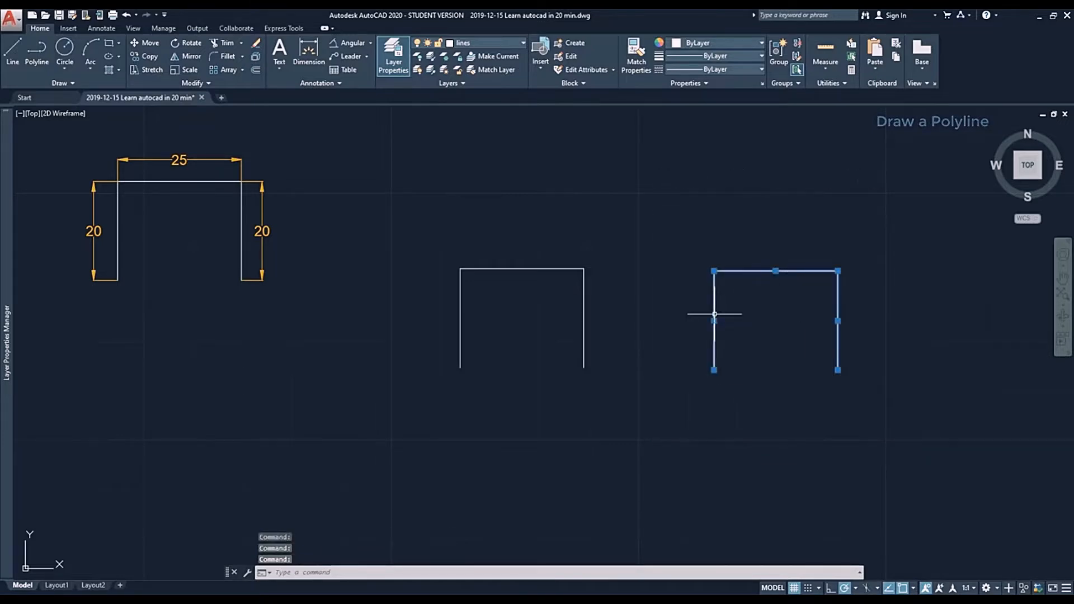
{"action": "key", "text": "Escape"}
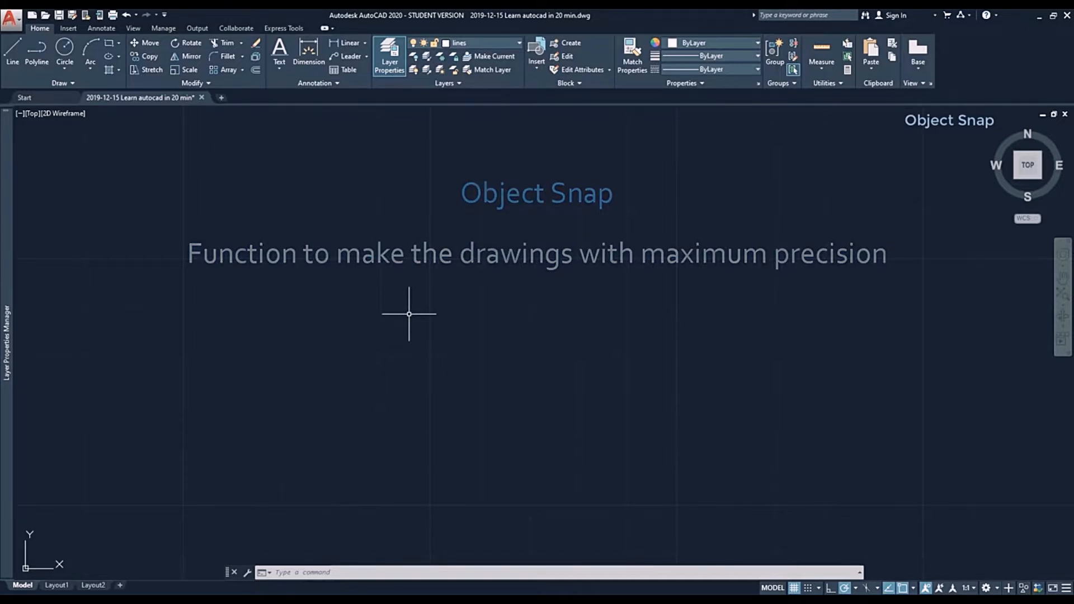
- Draw a polyline 20 units to the right and 20 units straight up in the empty area beside the Example figure
{"action": "middle_click_drag", "start_coordinate": [388, 314], "coordinate": [747, 313]}
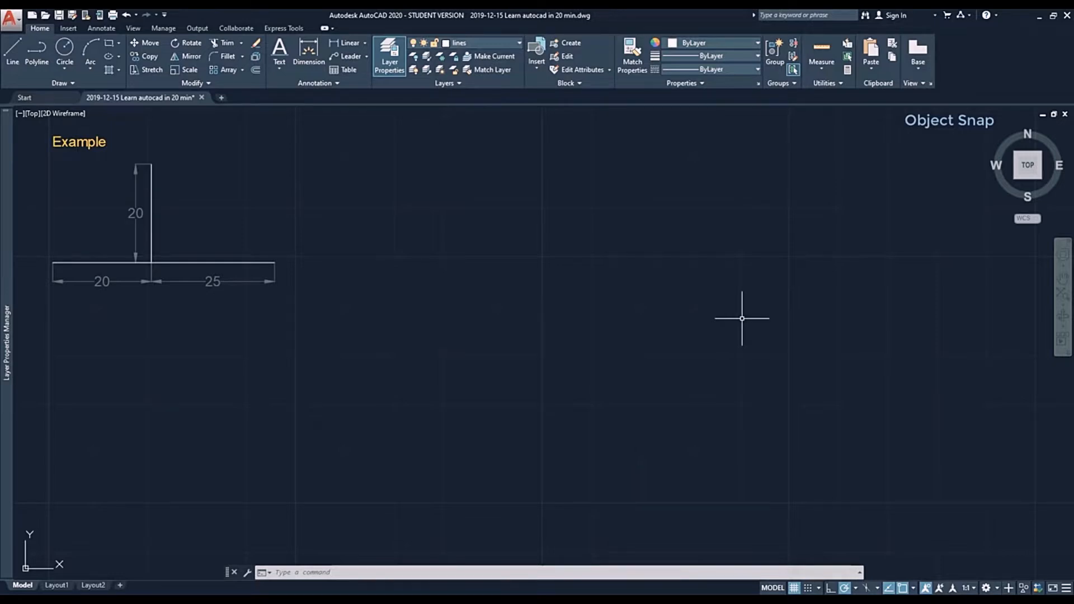
{"action": "type", "text": "pl"}
{"action": "key", "text": "Return"}
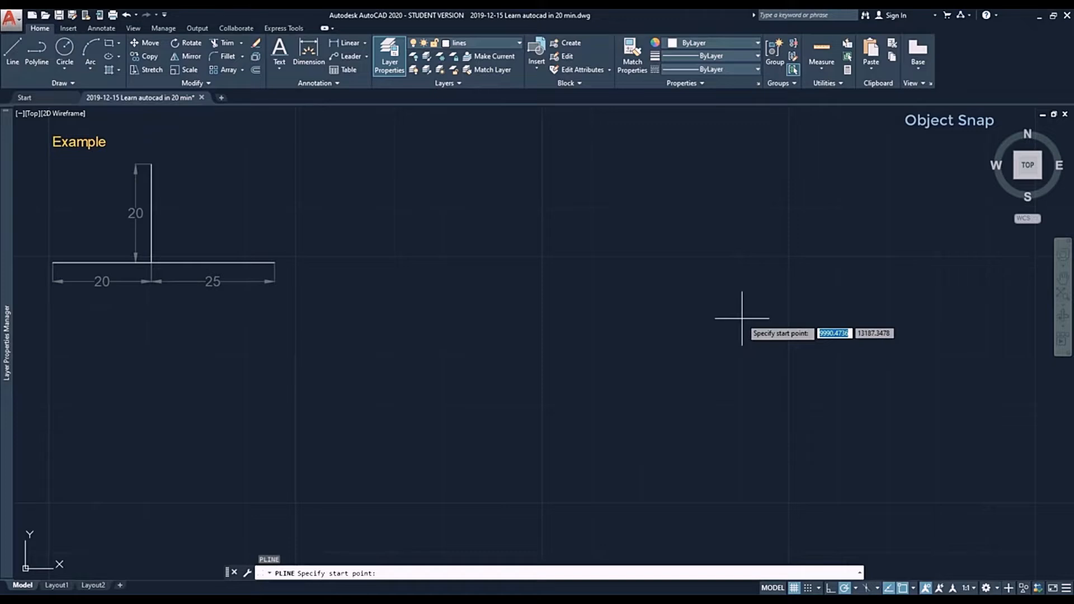
{"action": "left_click", "coordinate": [471, 336]}
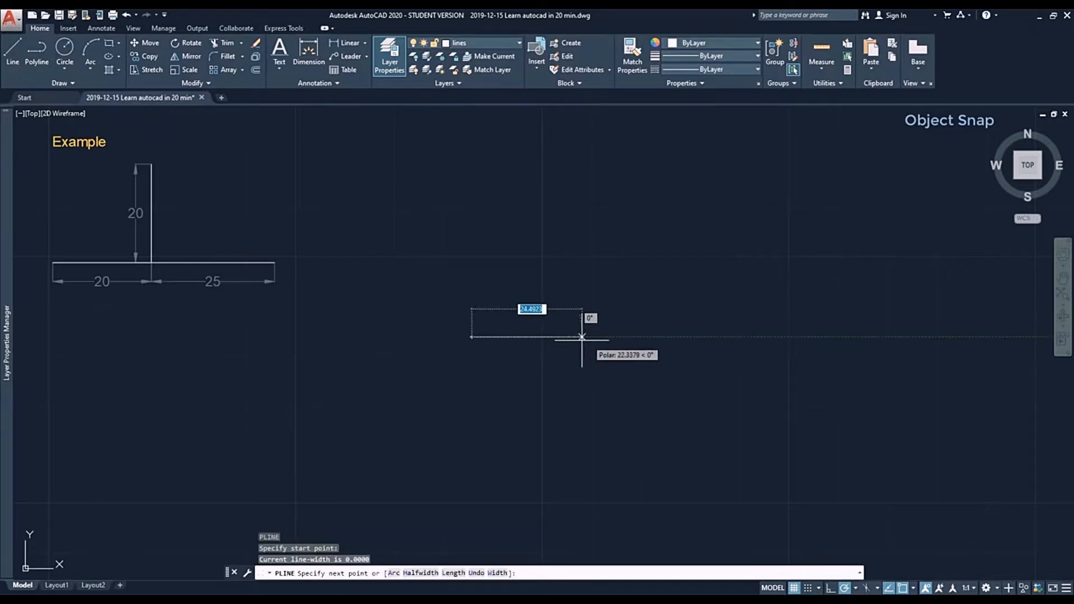
{"action": "type", "text": "20"}
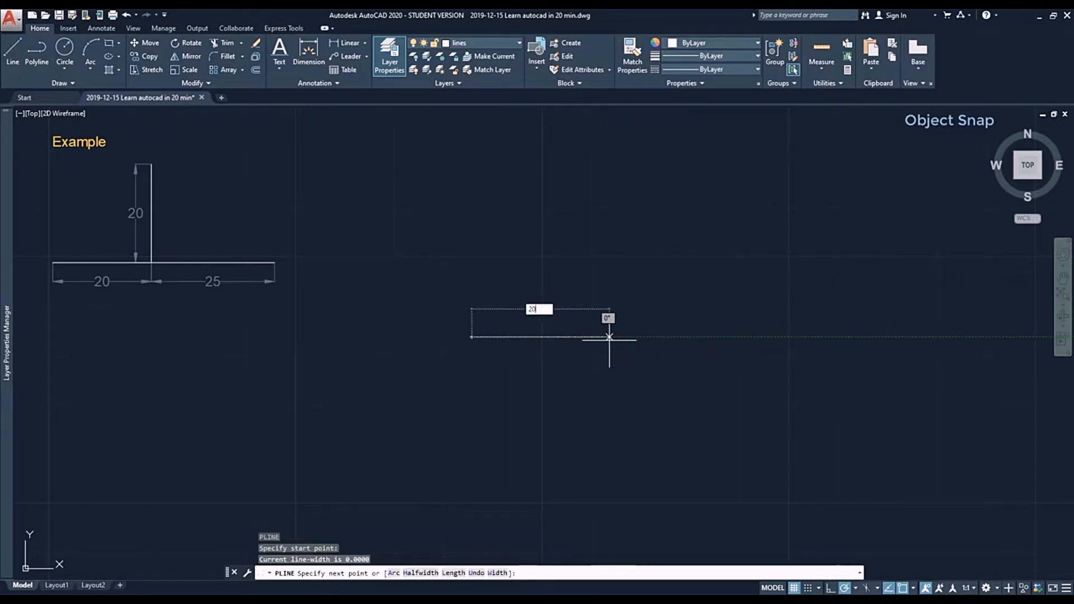
{"action": "key", "text": "Return"}
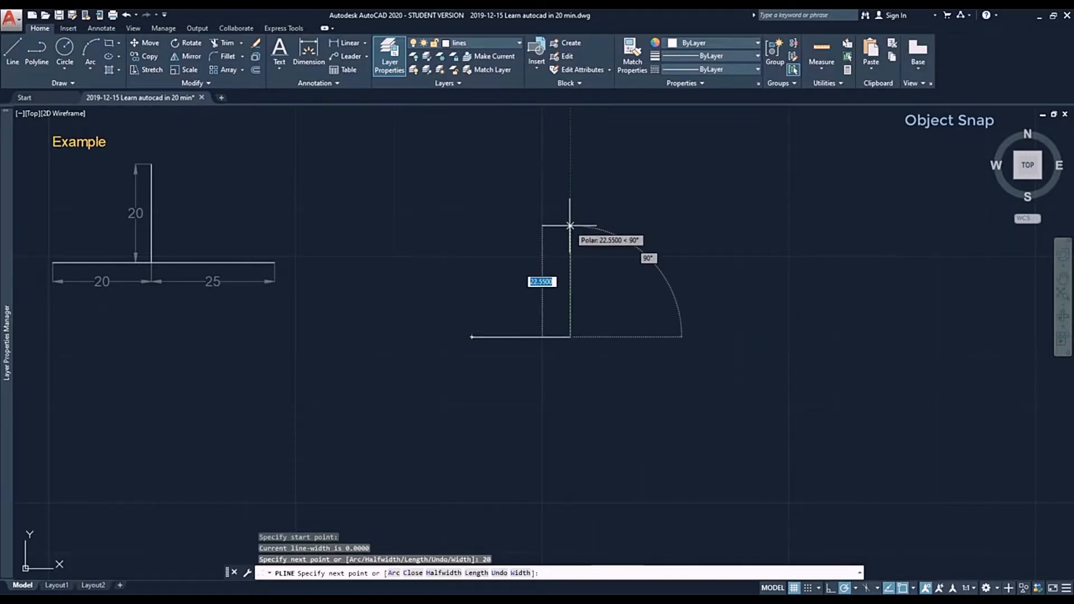
{"action": "type", "text": "20"}
{"action": "key", "text": "Return"}
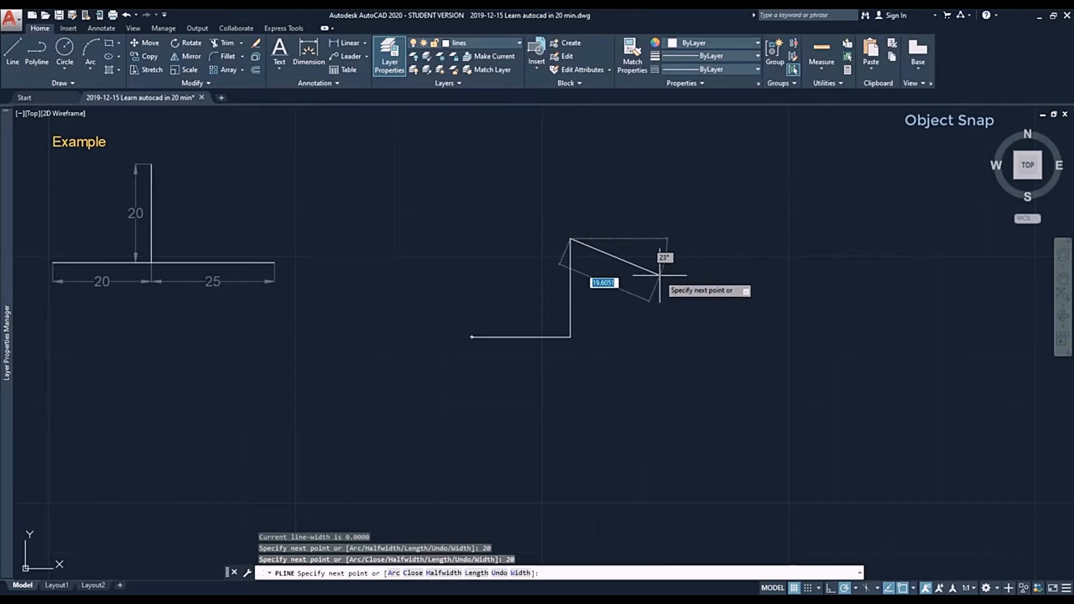
{"action": "key", "text": "Escape"}
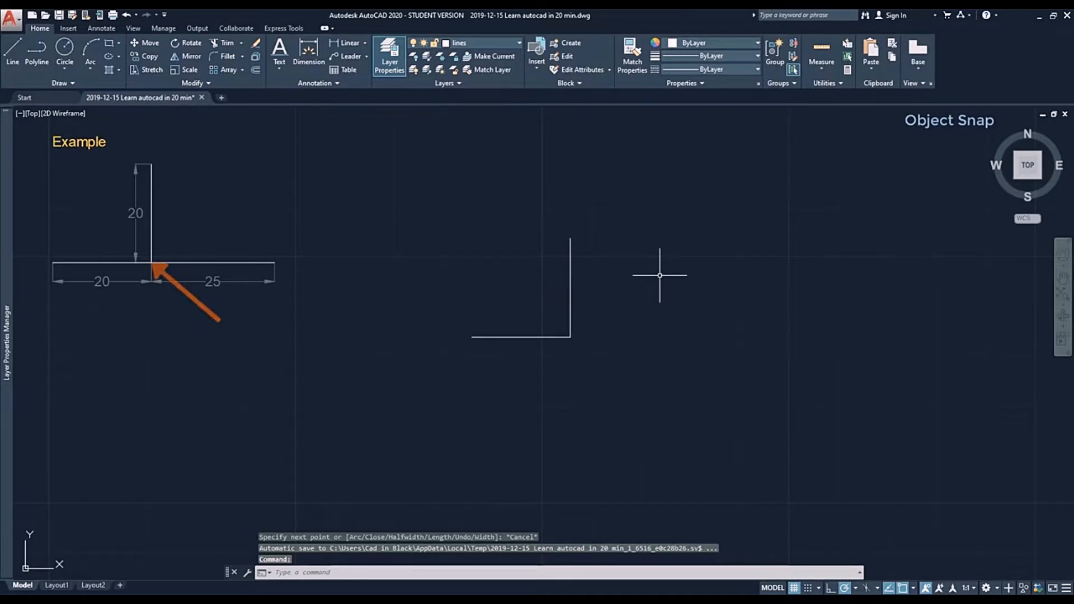
- Draw a 25-unit horizontal line to the right from the polyline's corner endpoint, and end the line
{"action": "type", "text": "l"}
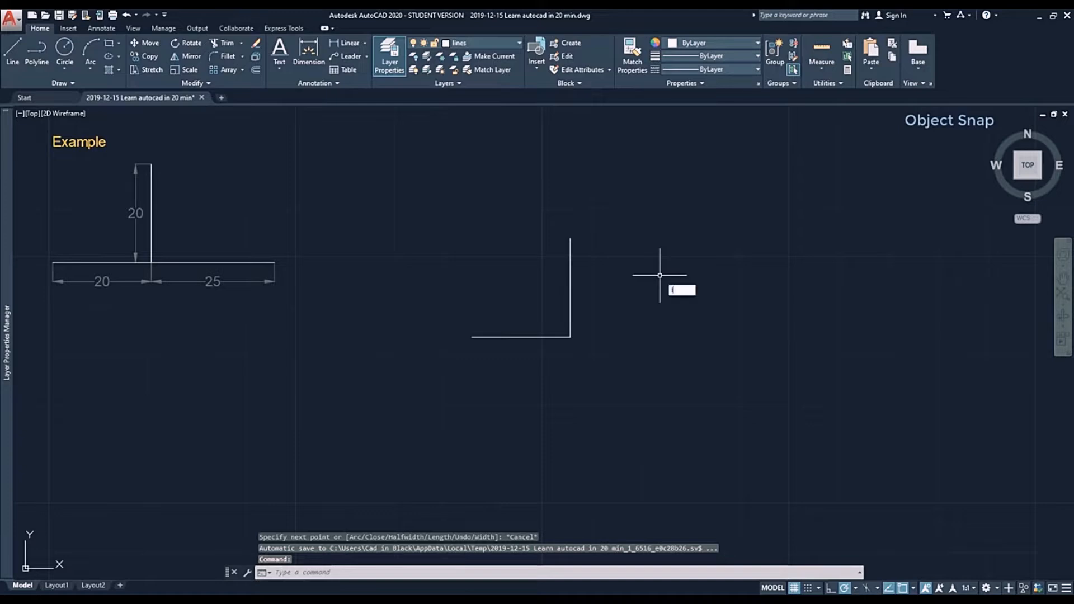
{"action": "key", "text": "Return"}
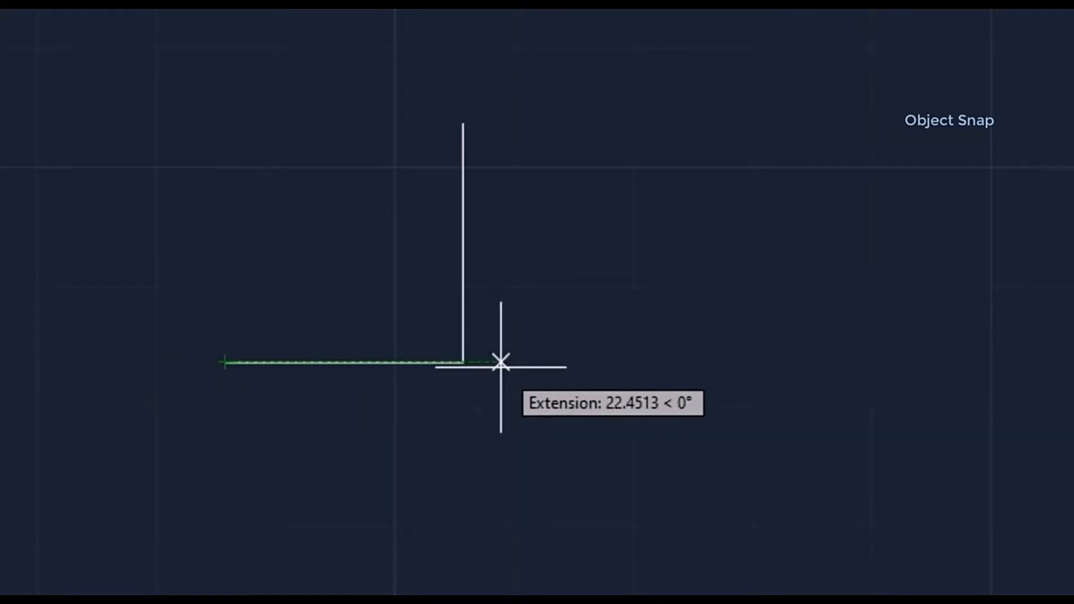
{"action": "left_click", "coordinate": [462, 363]}
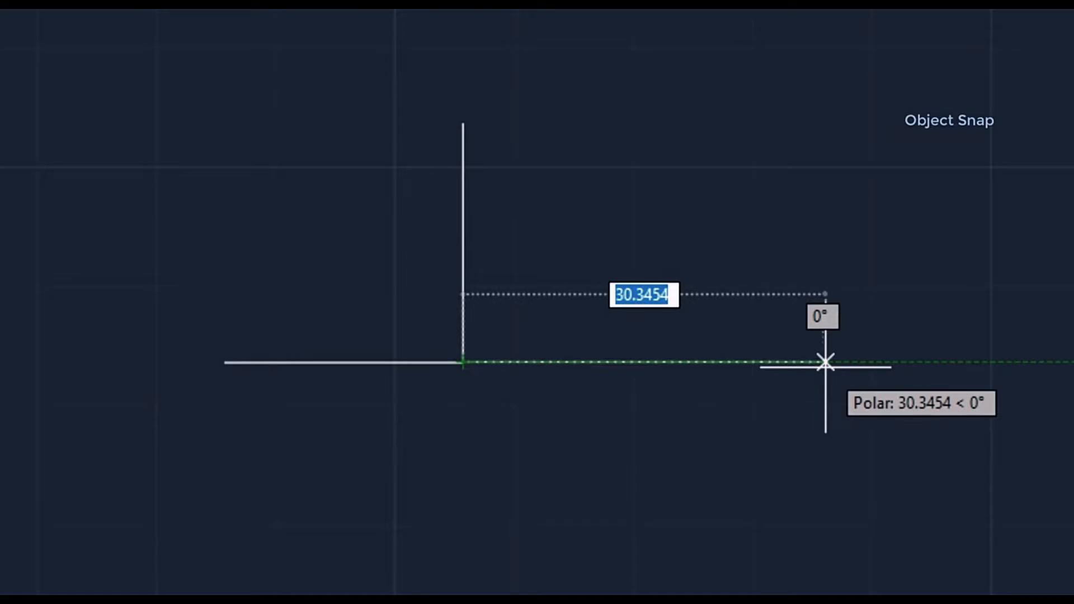
{"action": "type", "text": "25"}
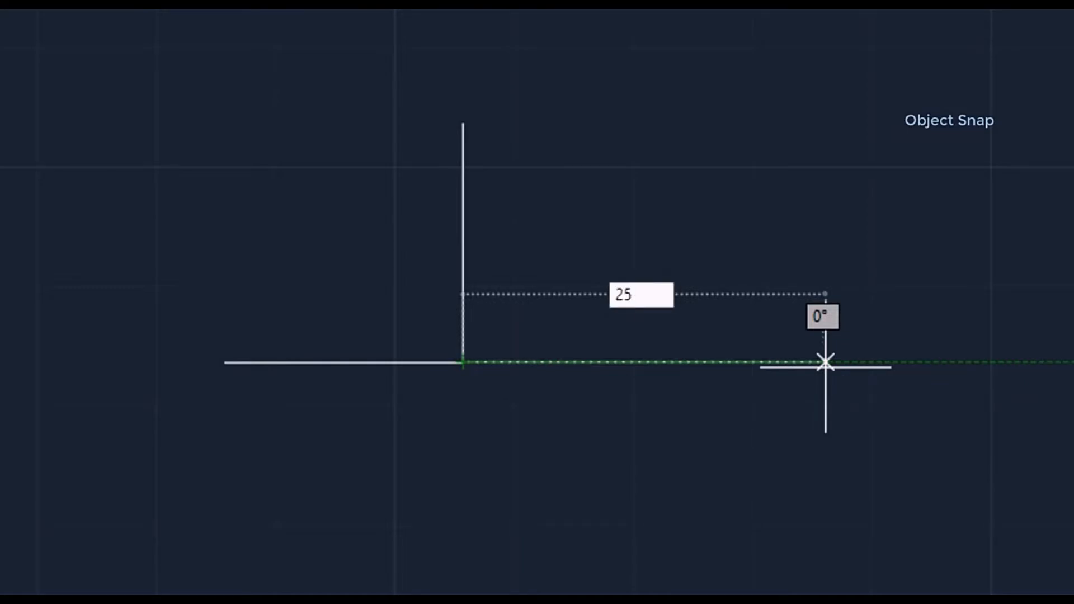
{"action": "key", "text": "Return"}
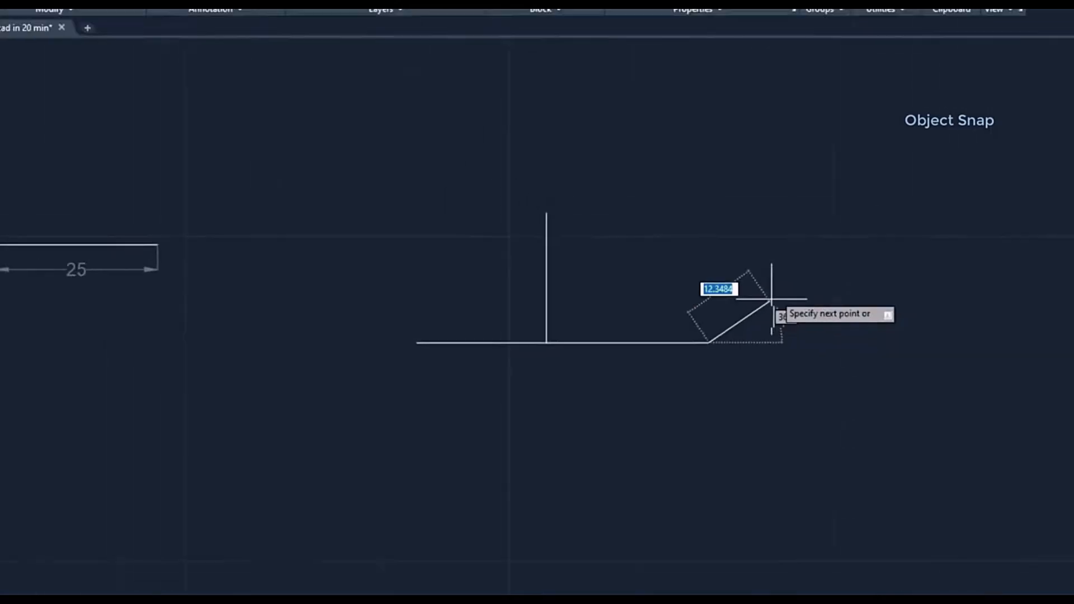
{"action": "key", "text": "Escape"}
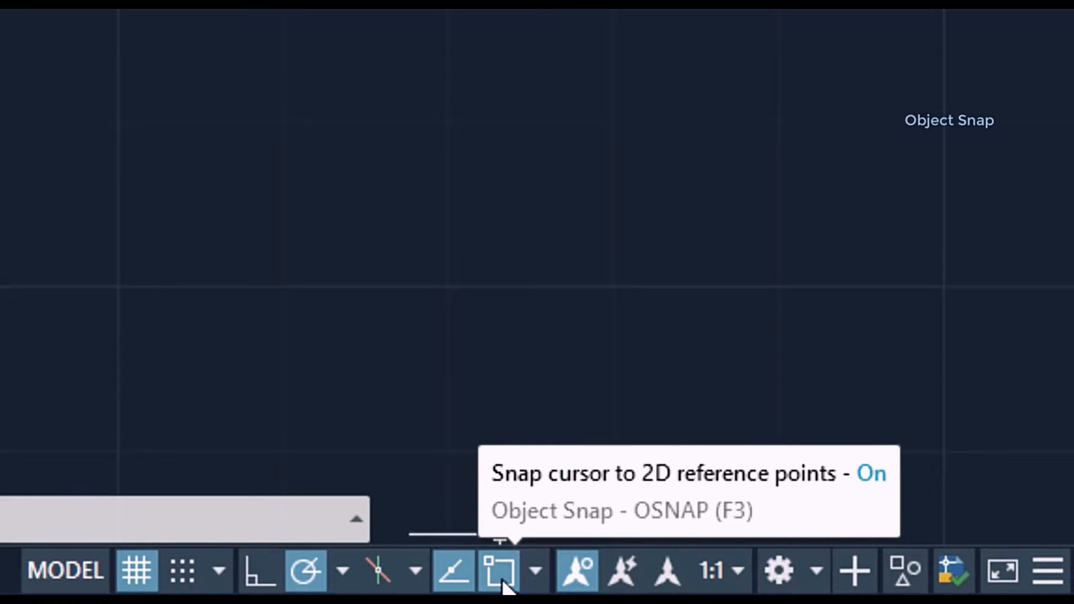
- Enable the Midpoint object snap and draw a line about 36 units straight down from the horizontal line's midpoint
{"action": "left_click", "coordinate": [535, 570]}
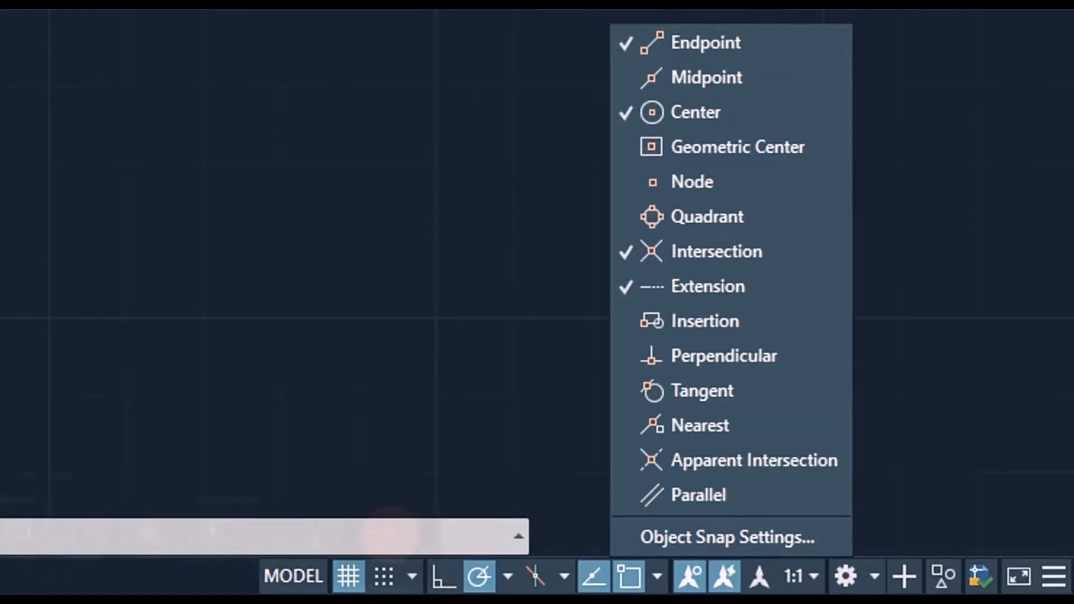
{"action": "left_click", "coordinate": [771, 74]}
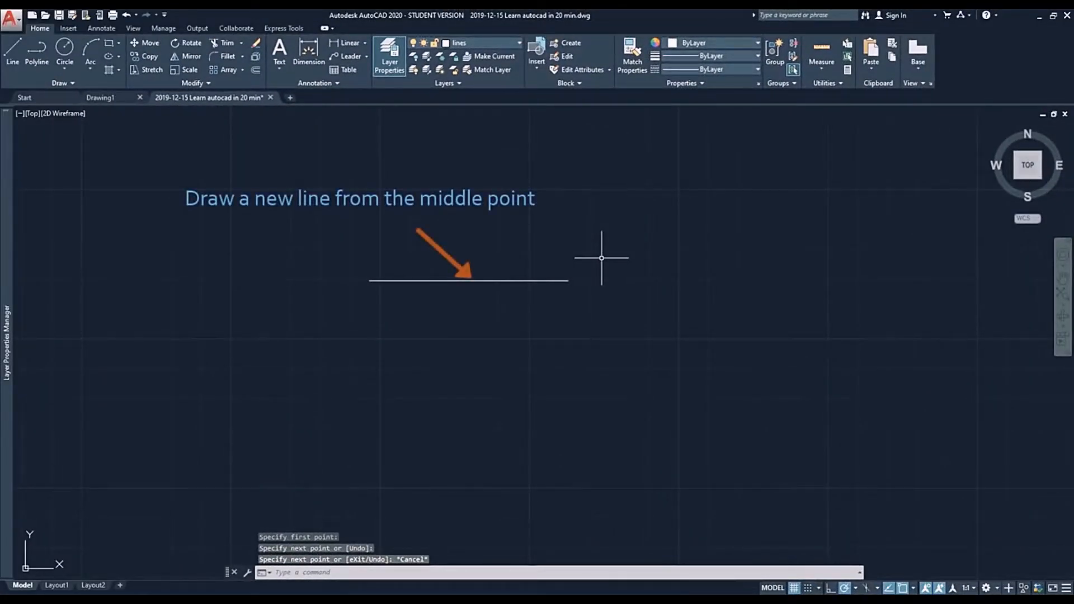
{"action": "type", "text": "L"}
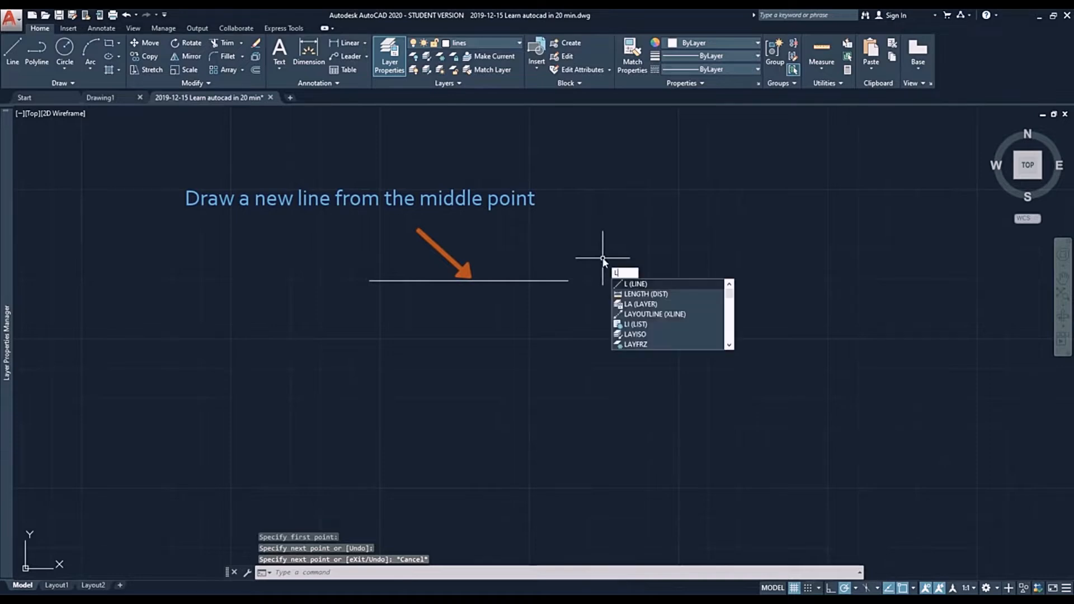
{"action": "key", "text": "Return"}
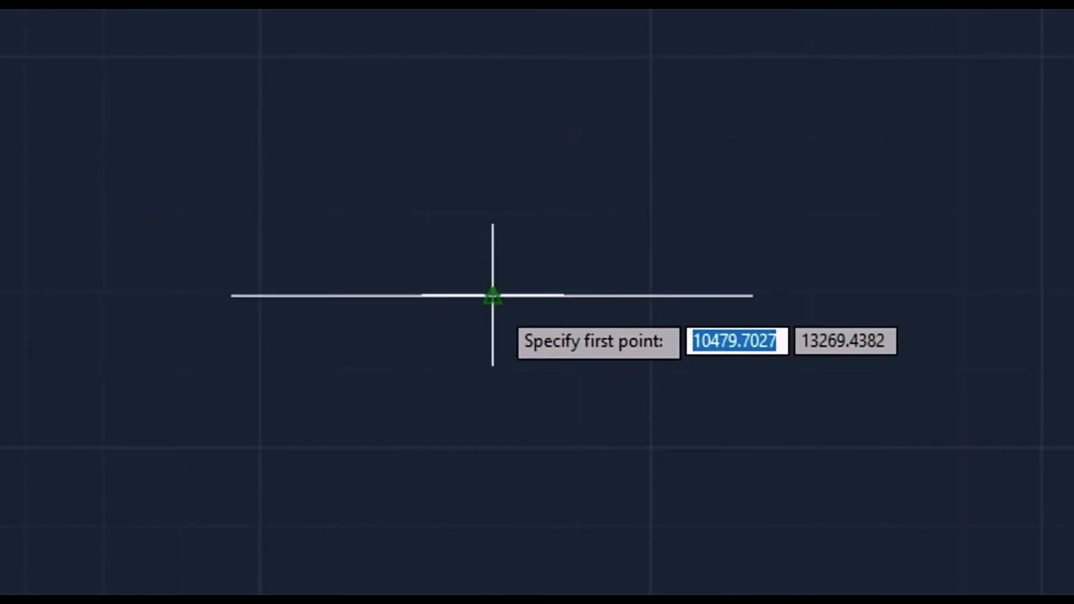
{"action": "left_click", "coordinate": [492, 295]}
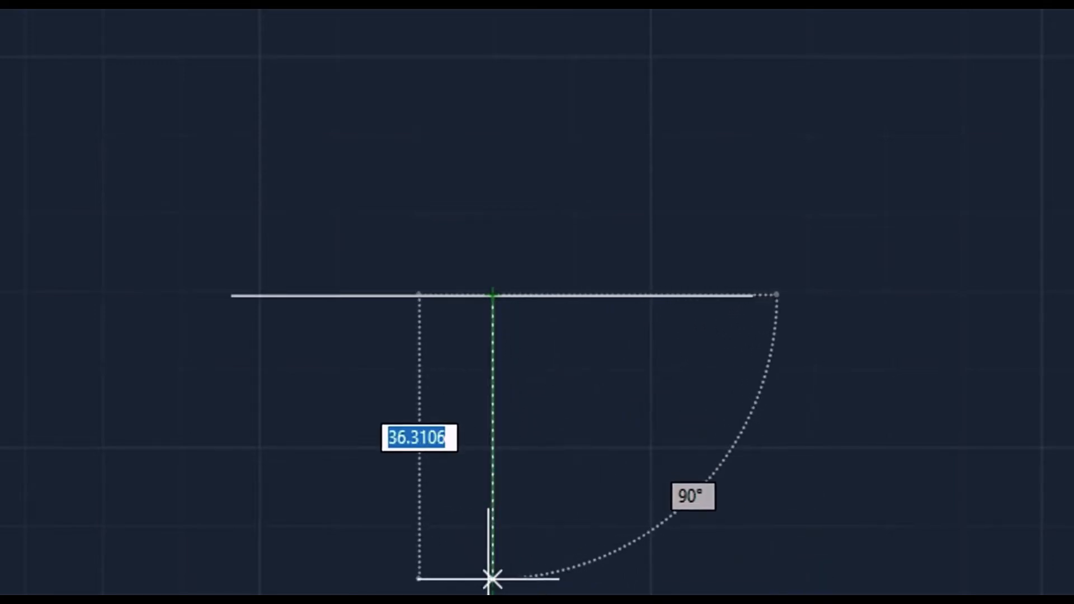
{"action": "left_click", "coordinate": [492, 579]}
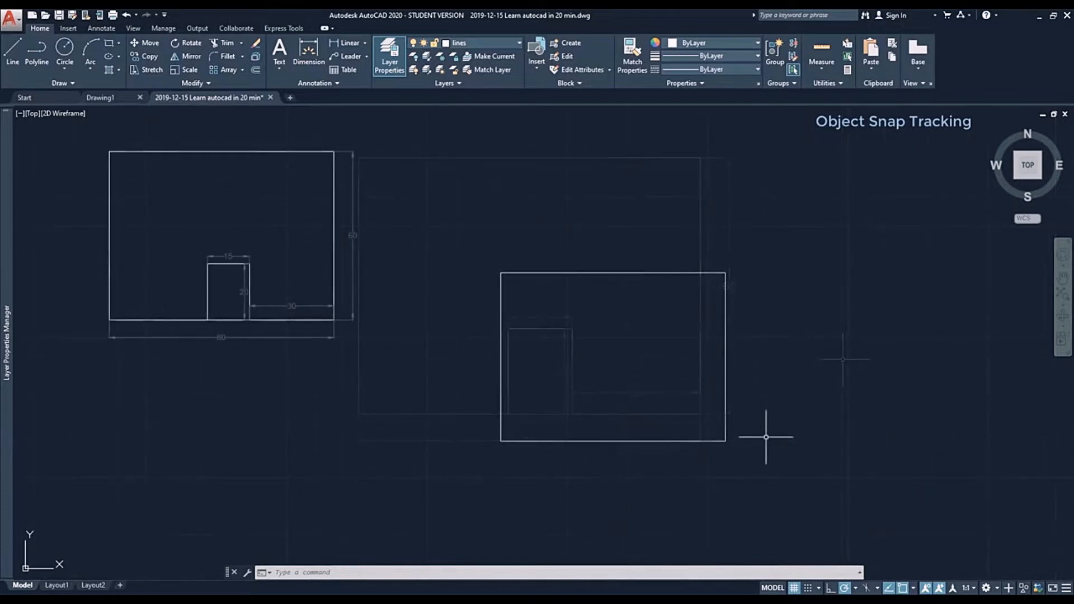
- Start a line on the rectangle's lower edge 30 units left of its lower-right corner and draw it 20 units up
{"action": "type", "text": "L"}
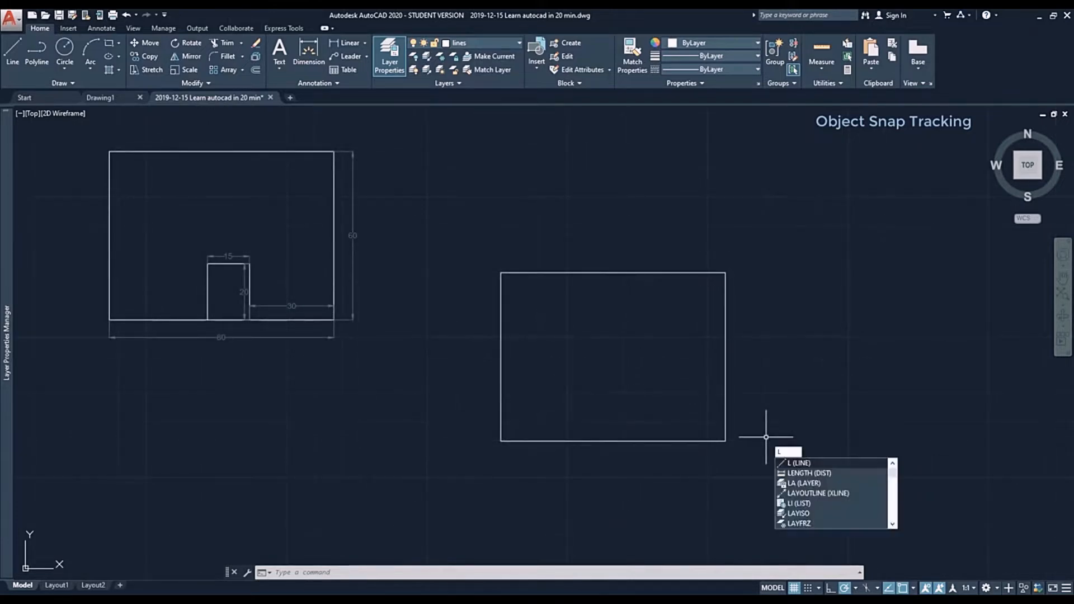
{"action": "key", "text": "Return"}
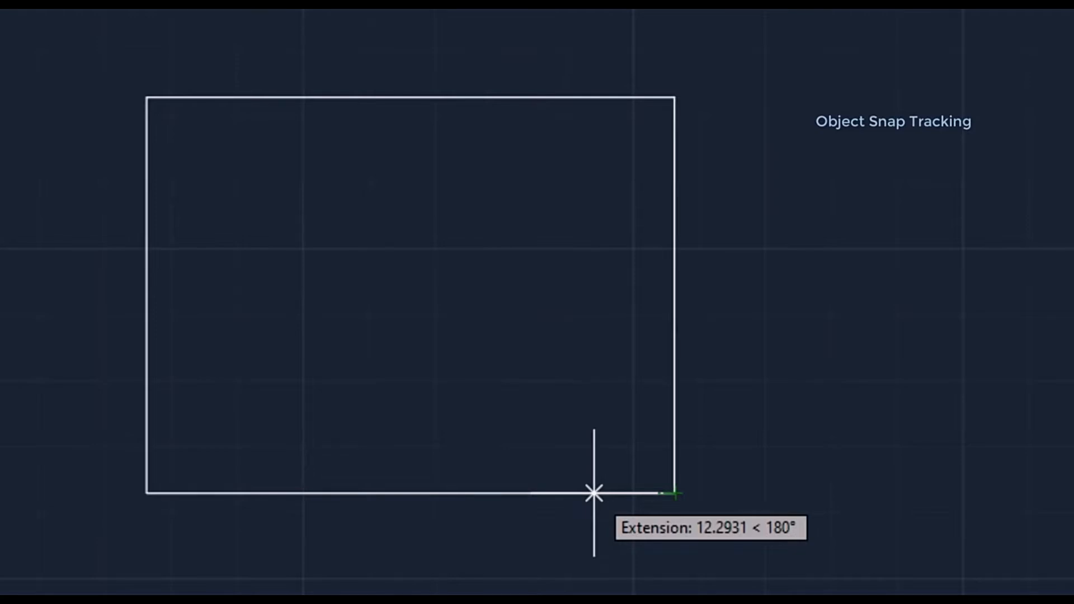
{"action": "type", "text": "30"}
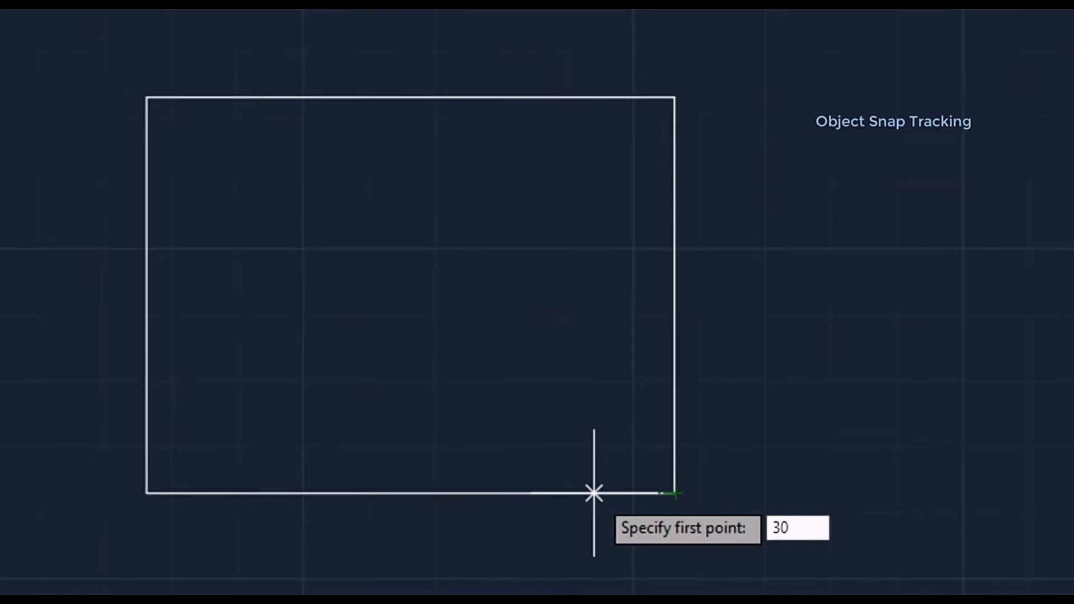
{"action": "key", "text": "Return"}
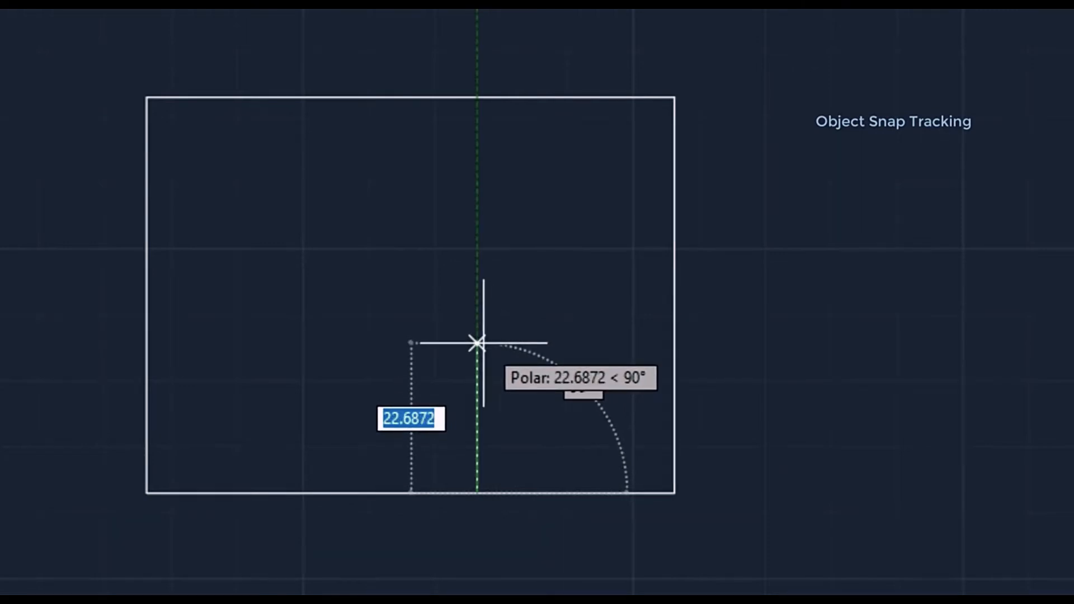
{"action": "type", "text": "20"}
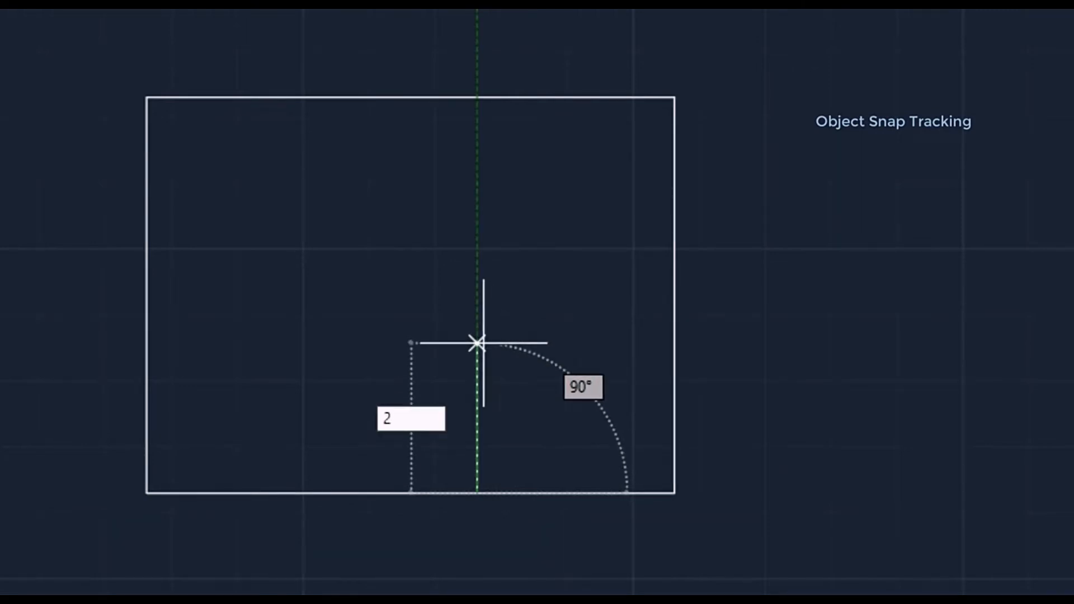
{"action": "key", "text": "Return"}
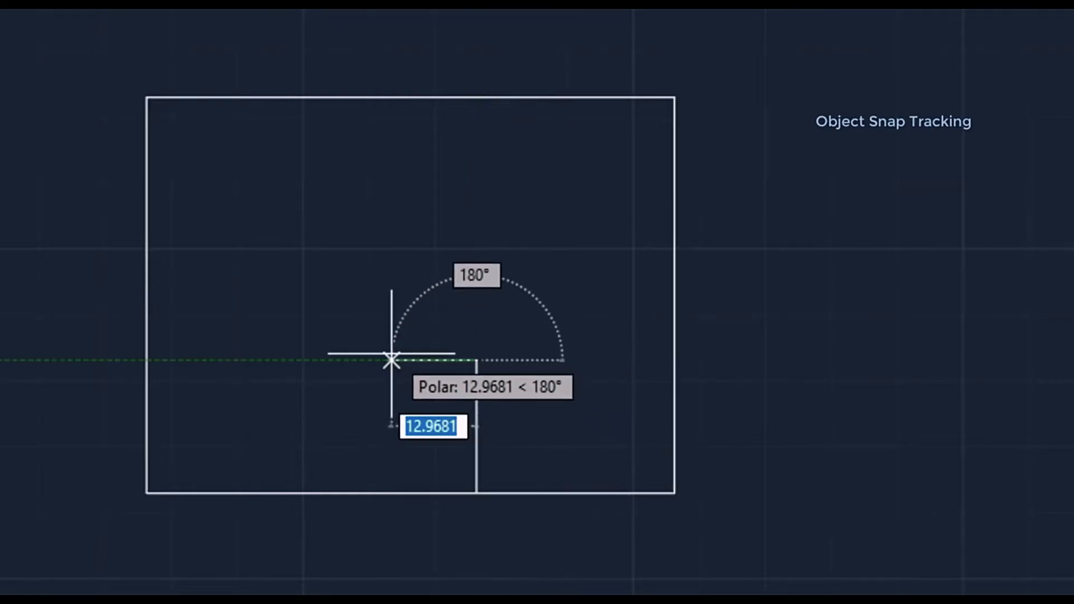
- Continue the door outline 15 units to the left and straight down to the rectangle's lower edge
{"action": "type", "text": "15"}
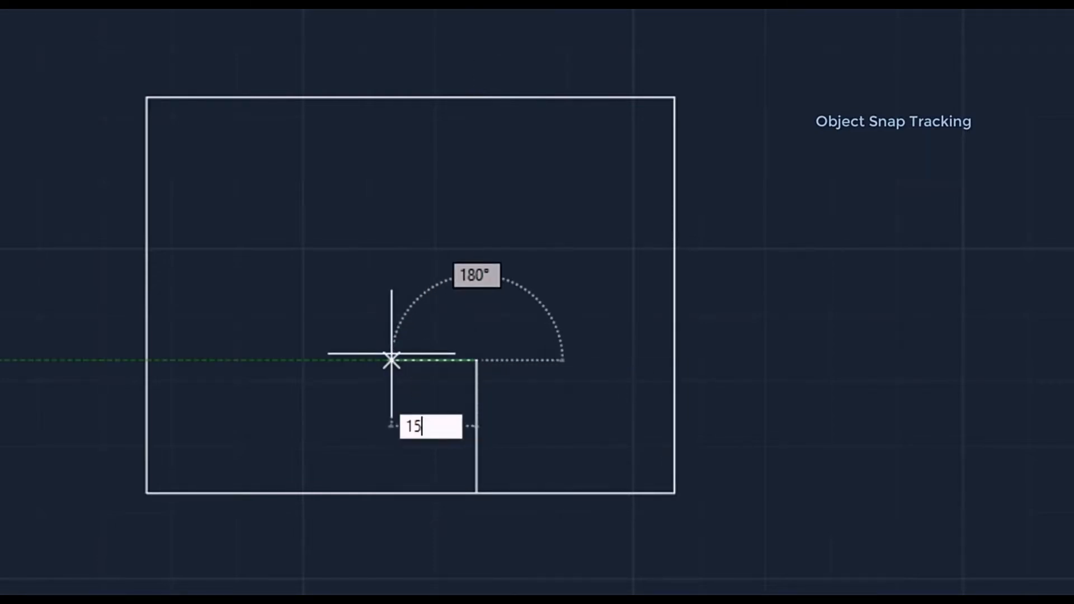
{"action": "key", "text": "Return"}
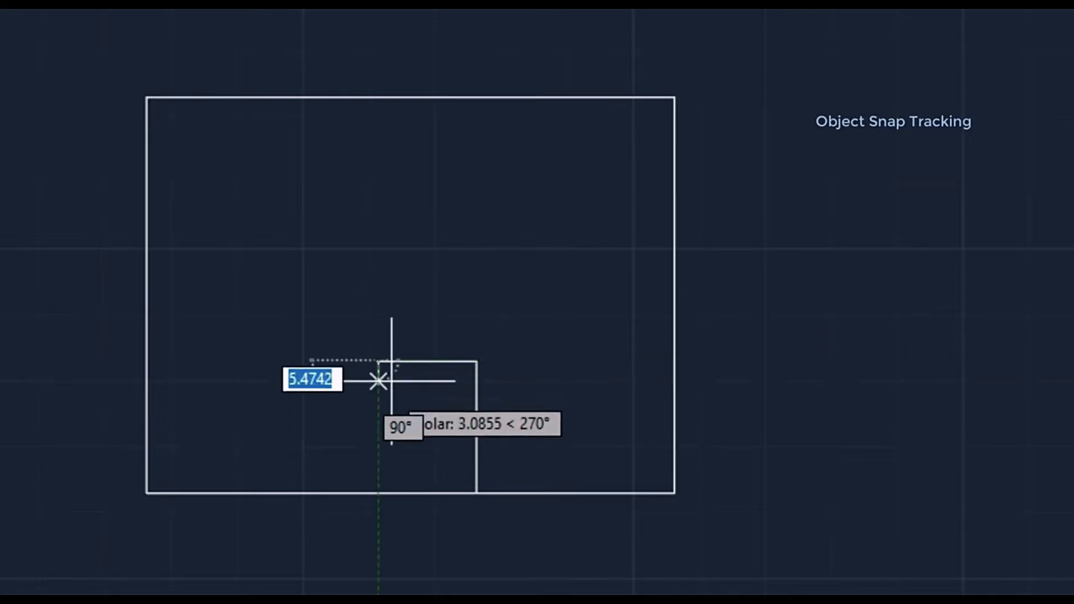
{"action": "scroll", "coordinate": [376, 425], "scroll_direction": "up", "scroll_amount": 2}
{"action": "mouse_move", "coordinate": [384, 472]}
{"action": "middle_mouse_down"}
{"action": "mouse_move", "coordinate": [395, 312]}
{"action": "mouse_move", "coordinate": [343, 295]}
{"action": "middle_mouse_up"}
{"action": "scroll", "coordinate": [329, 295], "scroll_direction": "up", "scroll_amount": 2}
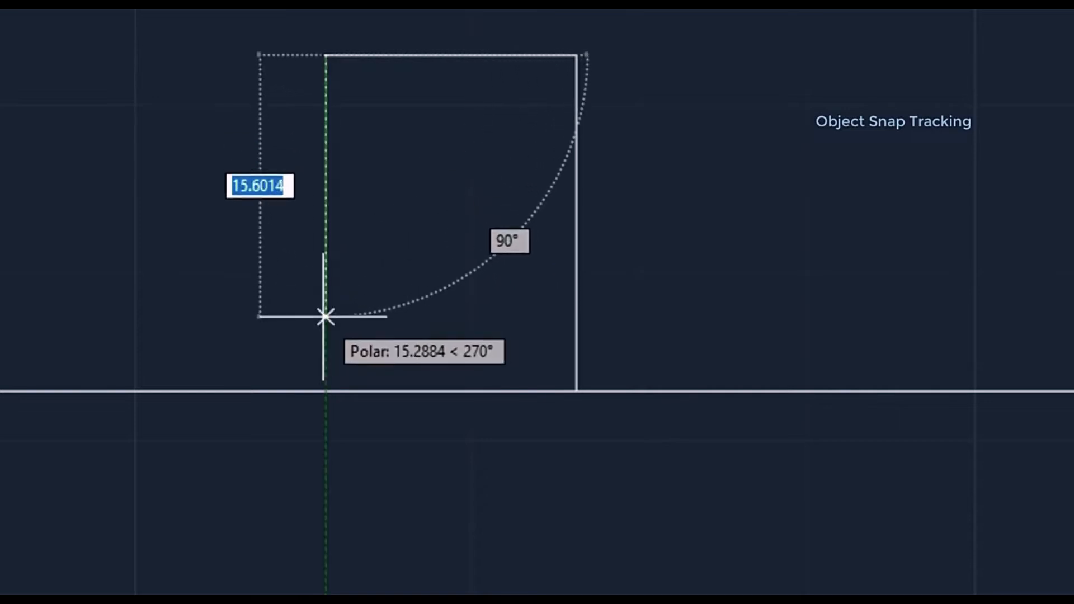
{"action": "left_click", "coordinate": [326, 391]}
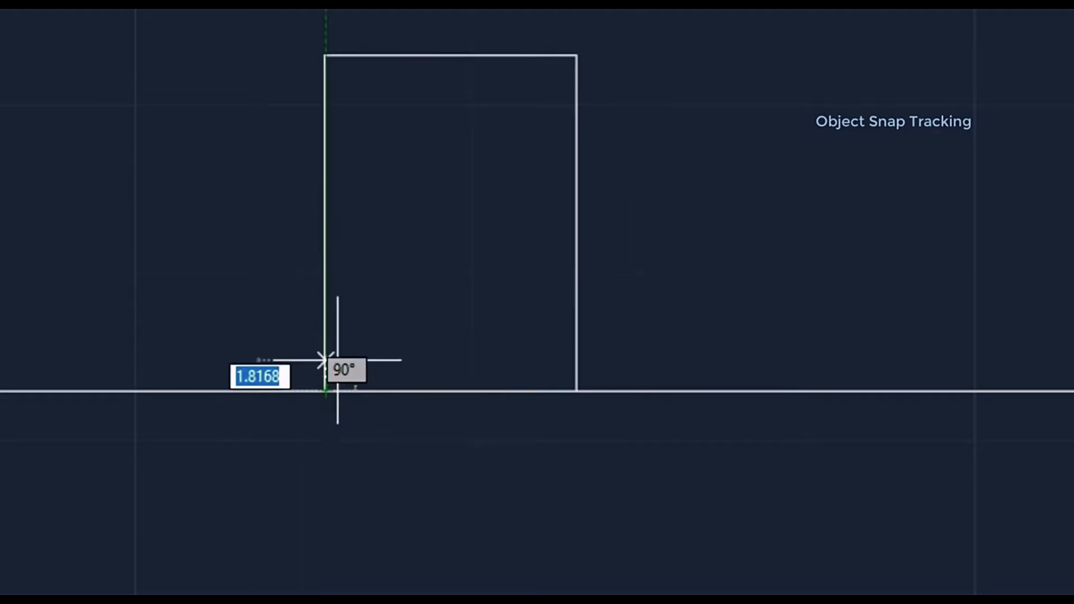
- Finish the door outline at the rectangle's lower edge by ending the line
{"action": "key", "text": "Escape"}
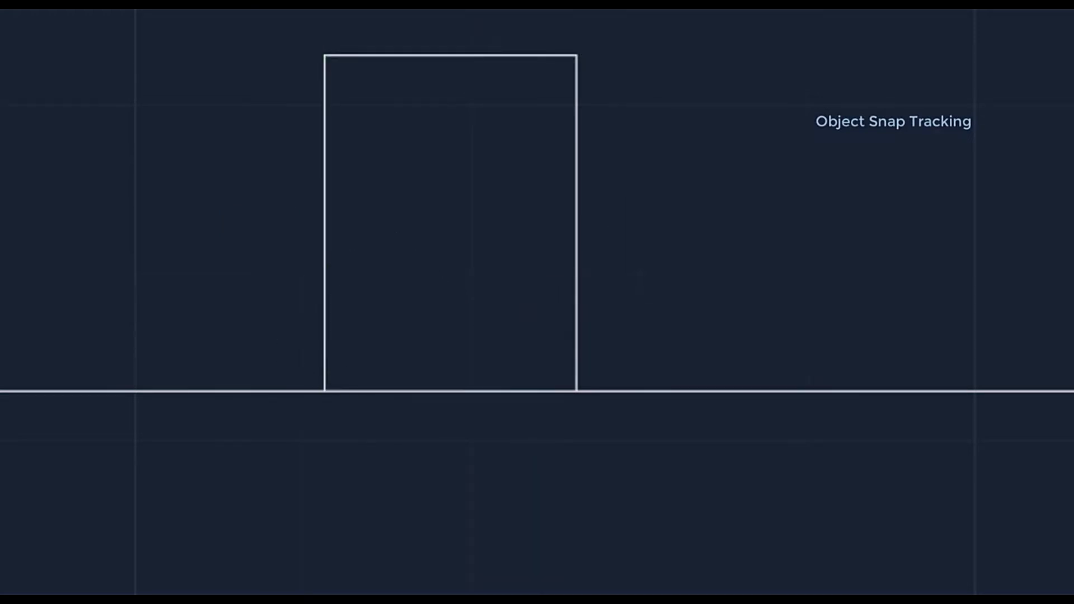
{"action": "scroll", "coordinate": [439, 316], "scroll_direction": "down", "scroll_amount": 3}
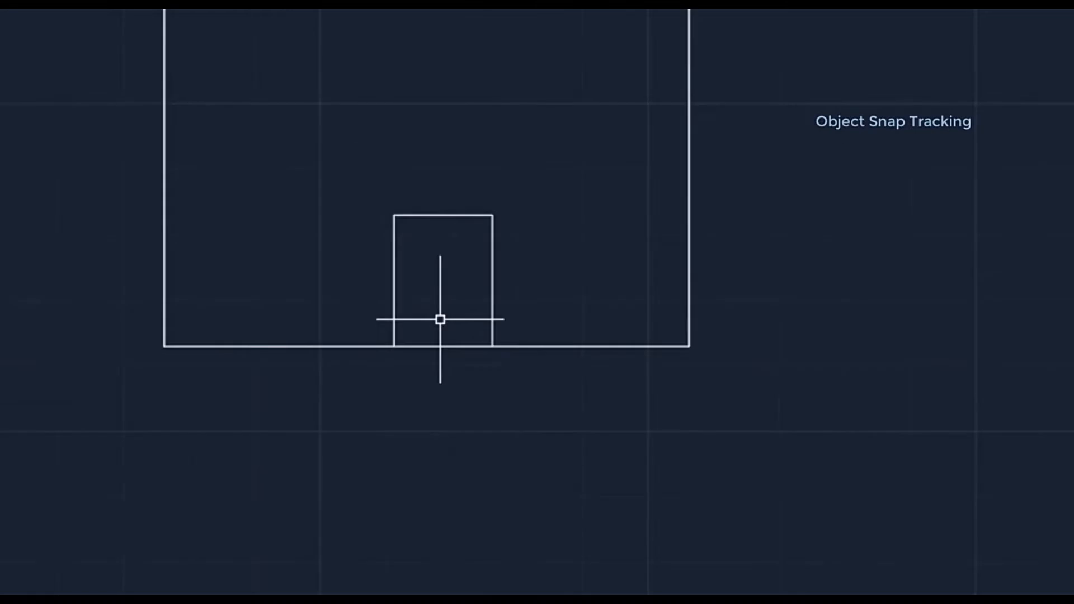
{"action": "mouse_move", "coordinate": [1007, 255]}
{"action": "middle_mouse_down"}
{"action": "mouse_move", "coordinate": [884, 291]}
{"action": "mouse_move", "coordinate": [623, 297]}
{"action": "middle_mouse_up"}
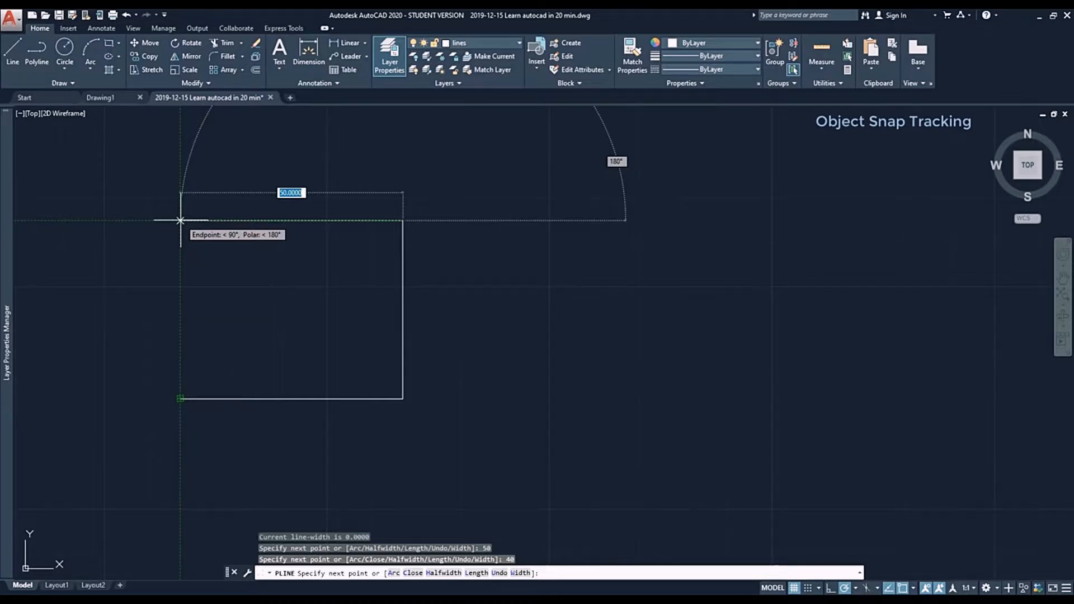
- Complete the polyline rectangle with an upper-left corner aligned directly above its start point, return to that start point, and end the polyline
{"action": "left_click", "coordinate": [180, 220]}
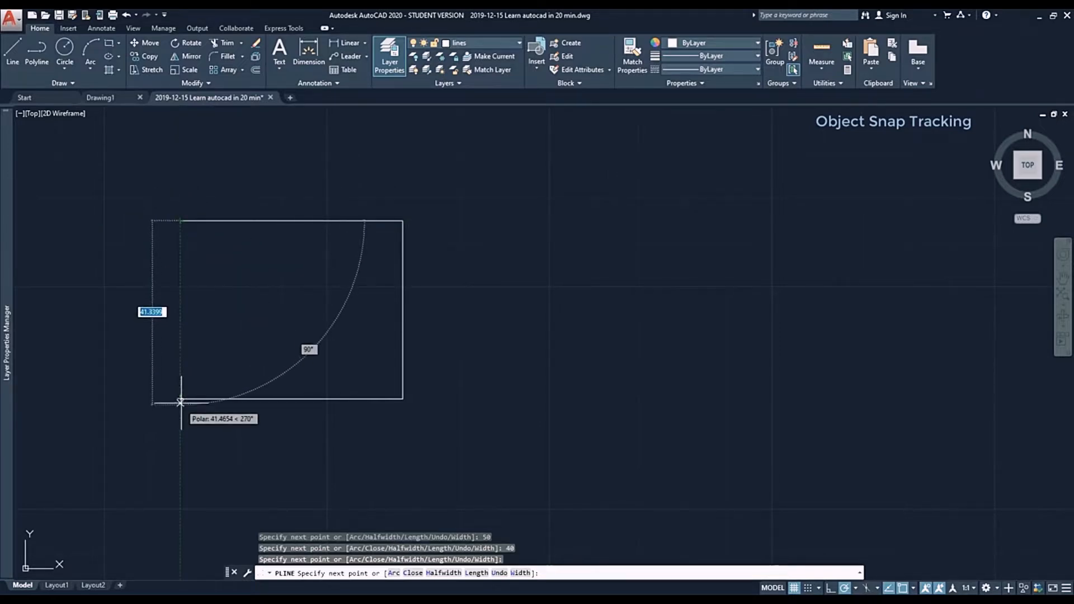
{"action": "left_click", "coordinate": [180, 400]}
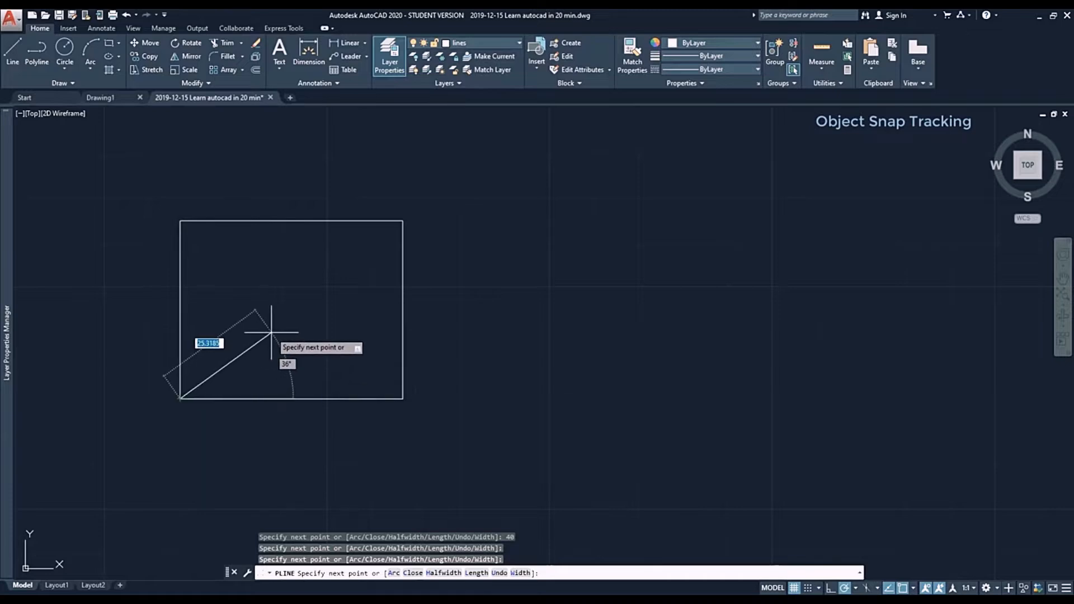
{"action": "key", "text": "Escape"}
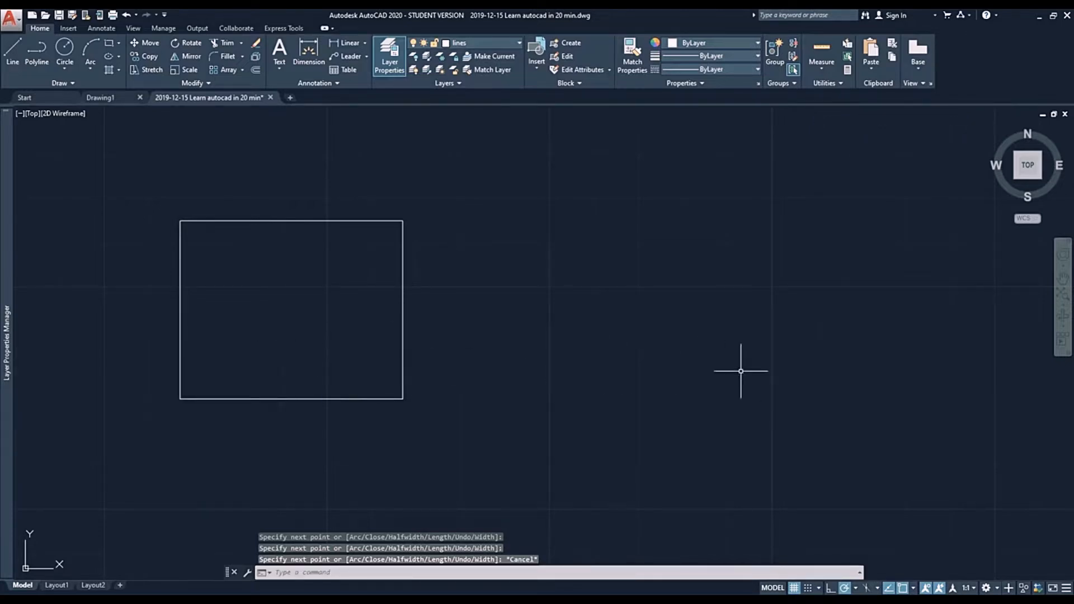
{"action": "mouse_move", "coordinate": [811, 388]}
{"action": "middle_mouse_down"}
{"action": "mouse_move", "coordinate": [736, 367]}
{"action": "mouse_move", "coordinate": [366, 361]}
{"action": "middle_mouse_up"}
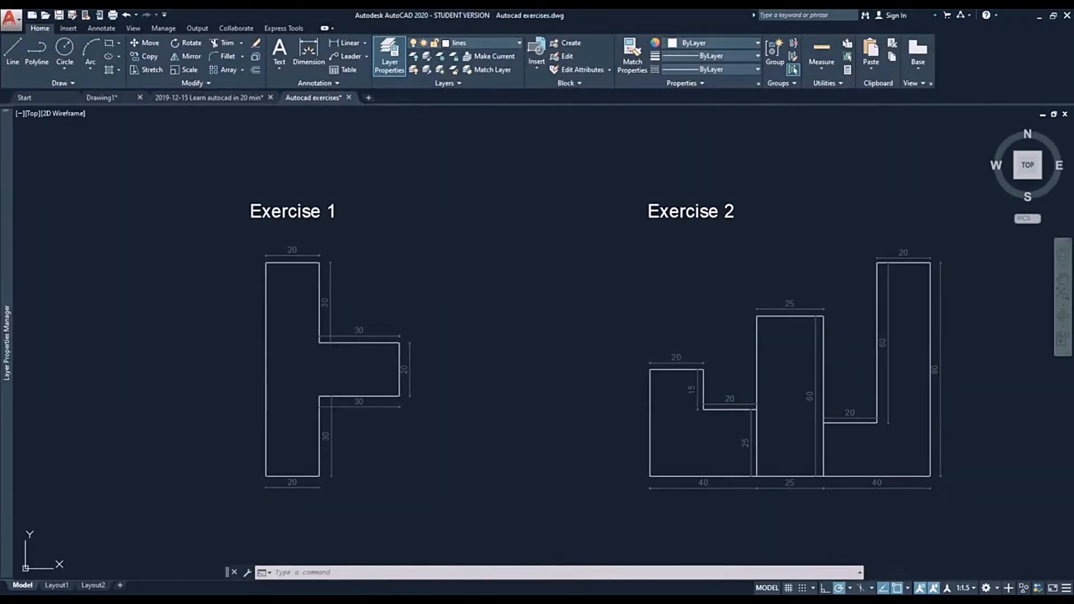
- Look through the dimensioned figures of Exercises 1 to 4 in the Autocad exercises drawing
{"action": "middle_click_drag", "start_coordinate": [587, 480], "coordinate": [584, 178]}
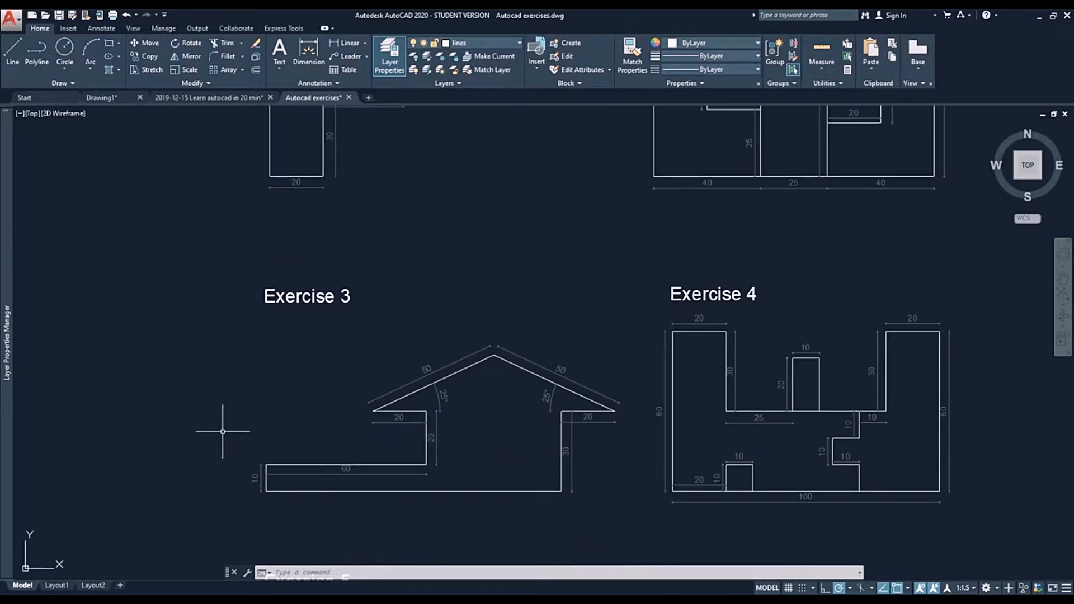
{"action": "middle_click_drag", "start_coordinate": [127, 445], "coordinate": [140, 502]}
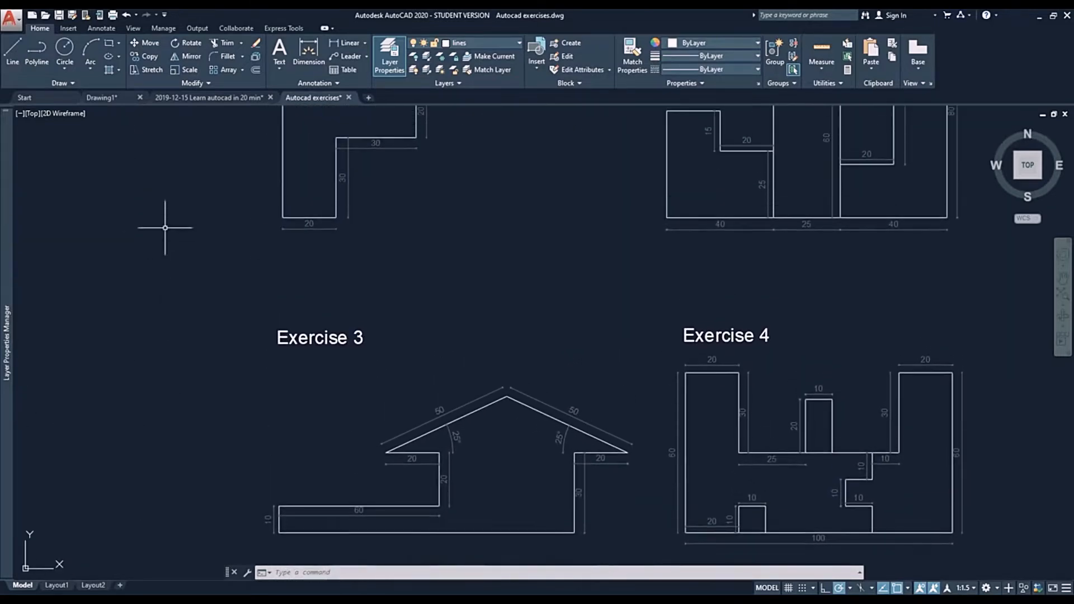
{"action": "middle_click_drag", "start_coordinate": [163, 230], "coordinate": [161, 415]}
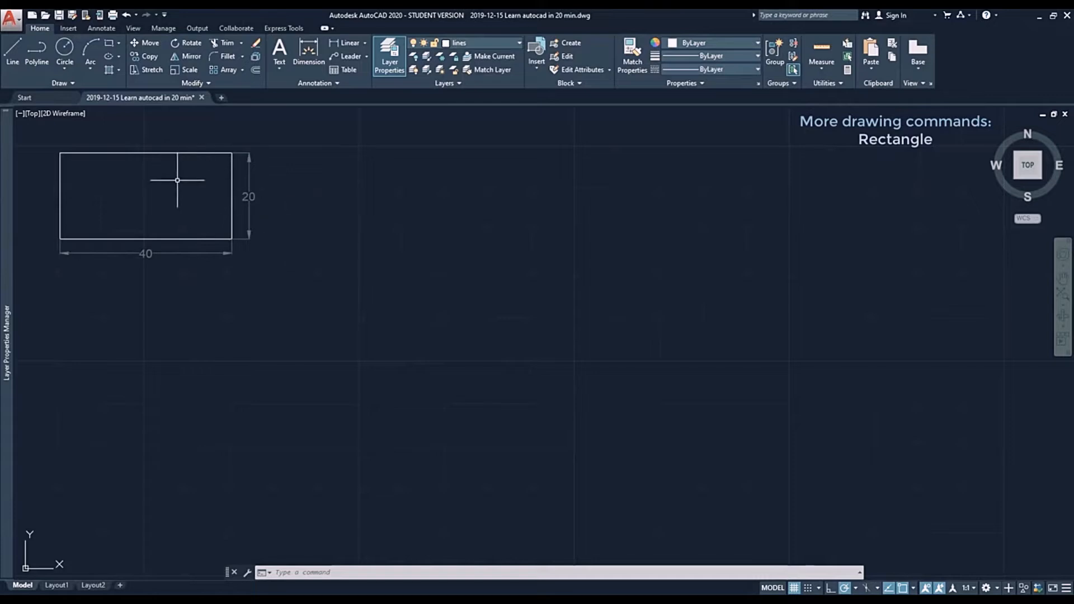
- Draw a rectangle 40 wide and 20 high in the empty area, starting from its lower-left corner
{"action": "left_click", "coordinate": [108, 43]}
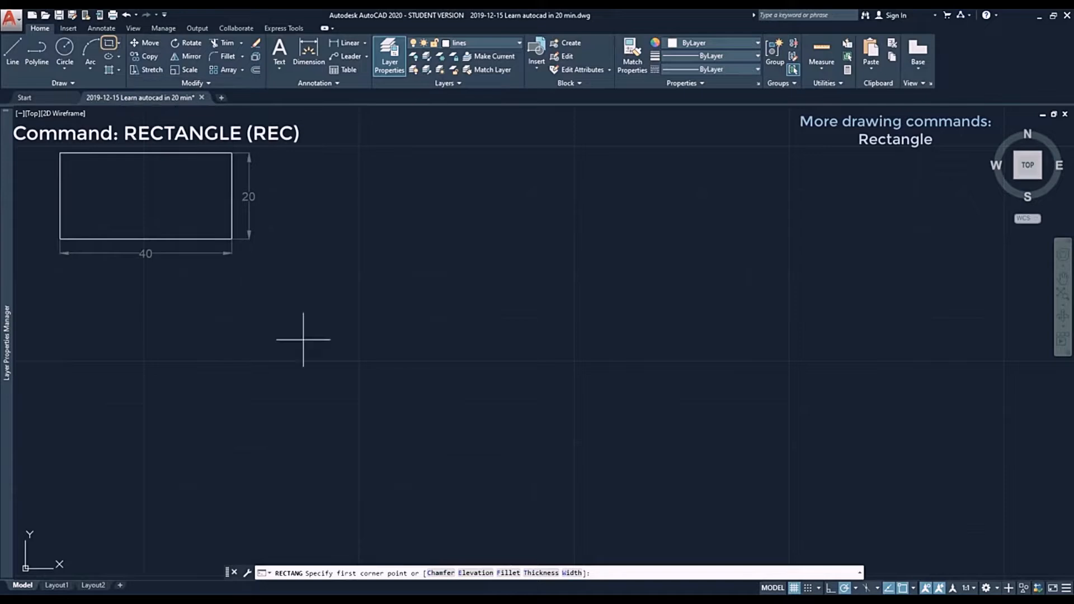
{"action": "left_click", "coordinate": [408, 414]}
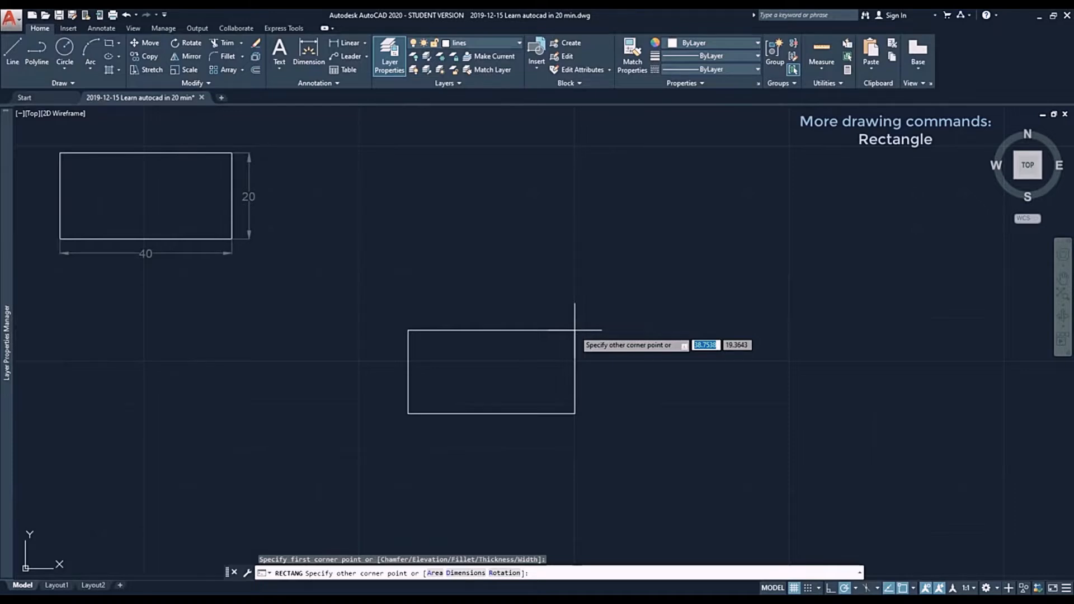
{"action": "type", "text": "40"}
{"action": "key", "text": "Tab"}
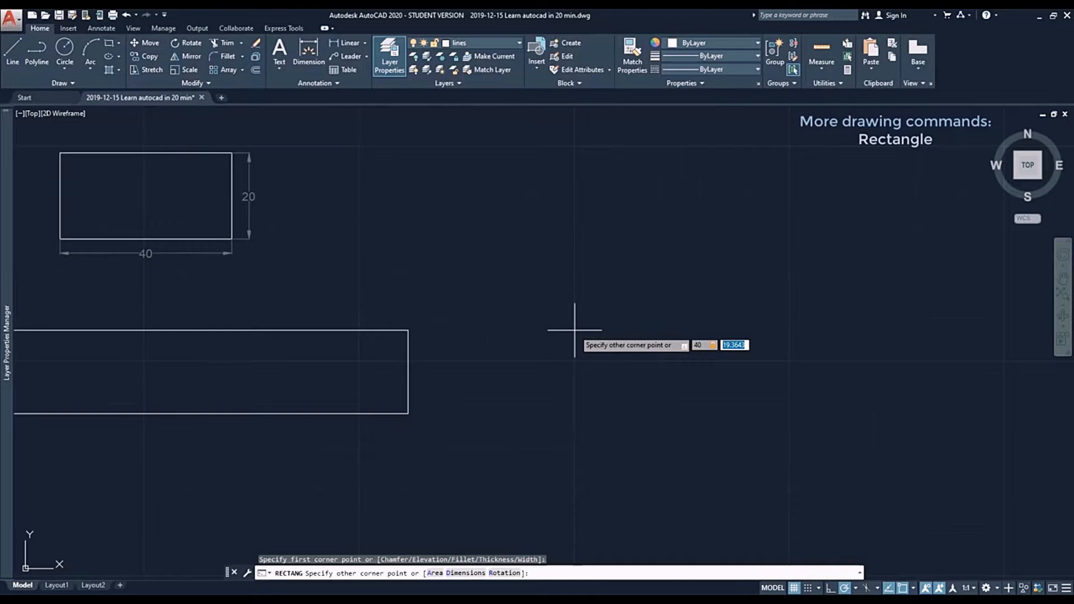
{"action": "type", "text": "20"}
{"action": "key", "text": "Return"}
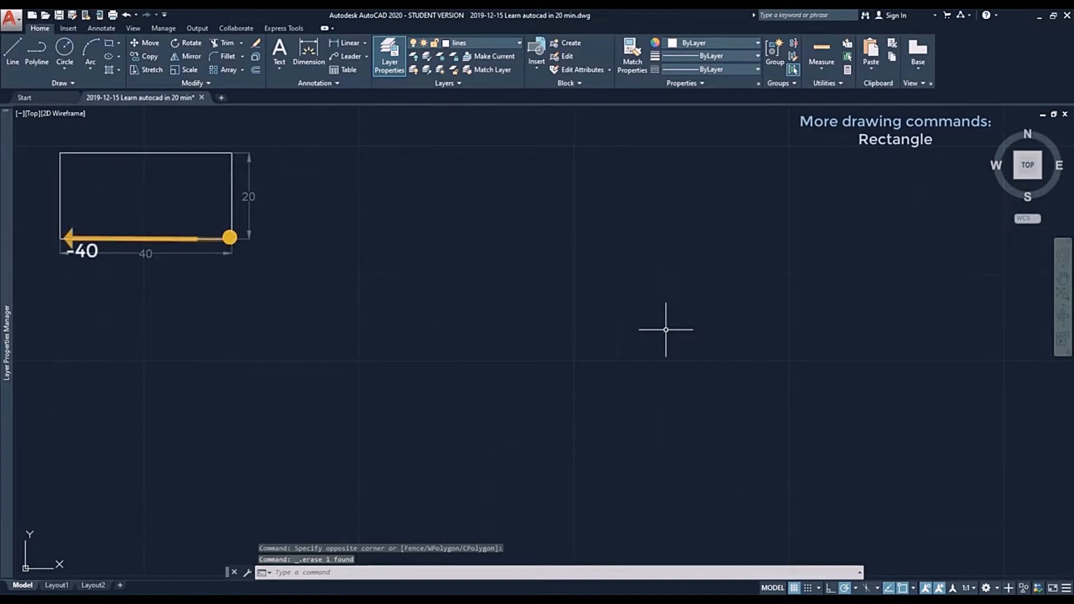
- Draw a rectangle from its lower-right corner, placing the opposite corner at offsets of -40 horizontally and 20 vertically
{"action": "type", "text": "rec"}
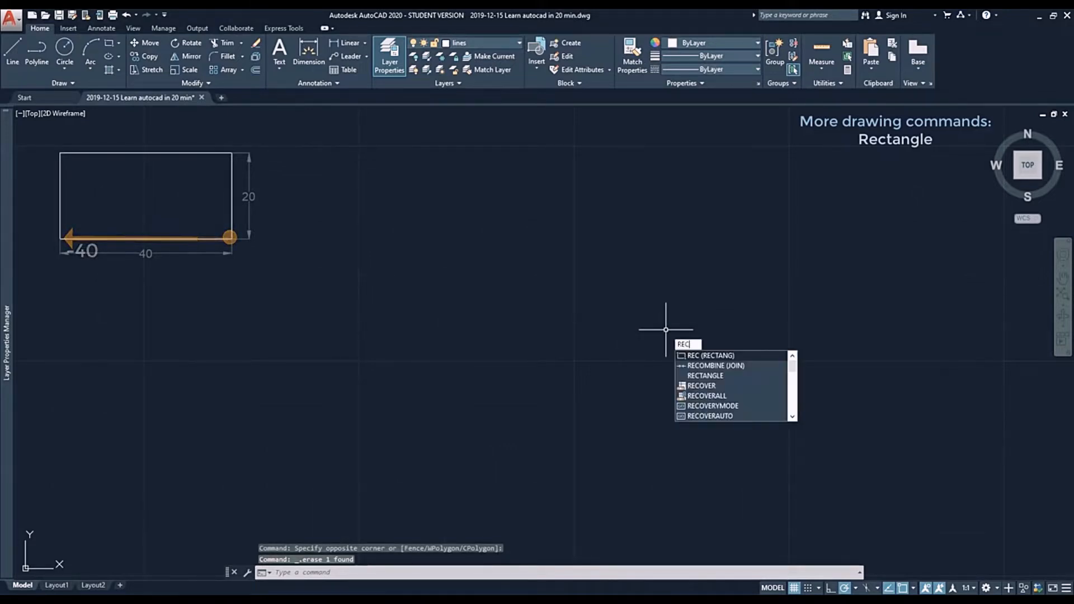
{"action": "key", "text": "Return"}
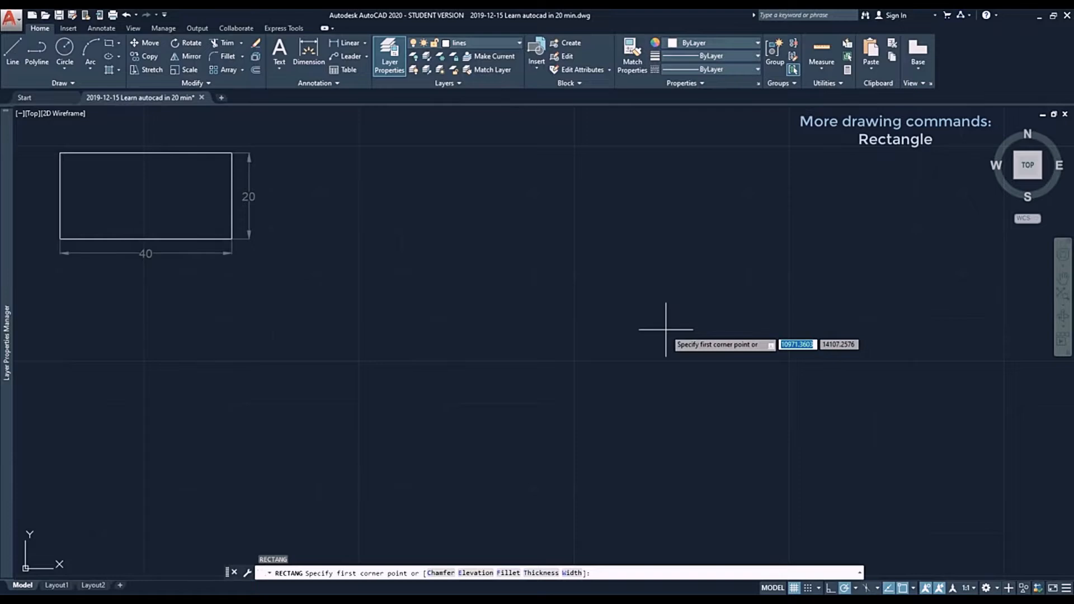
{"action": "left_click", "coordinate": [666, 329]}
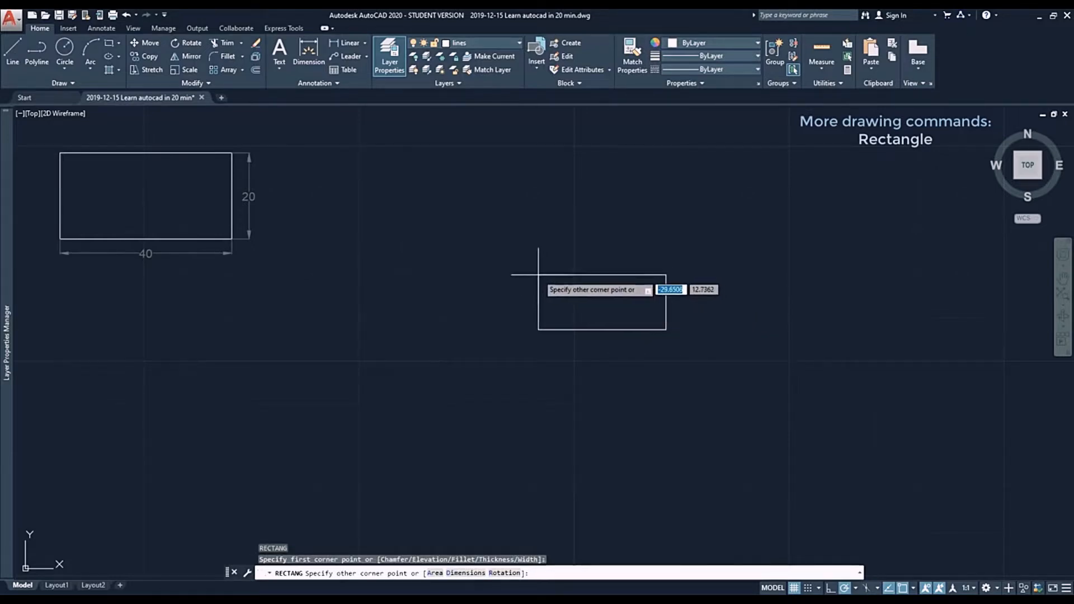
{"action": "type", "text": "-40"}
{"action": "key", "text": "Tab"}
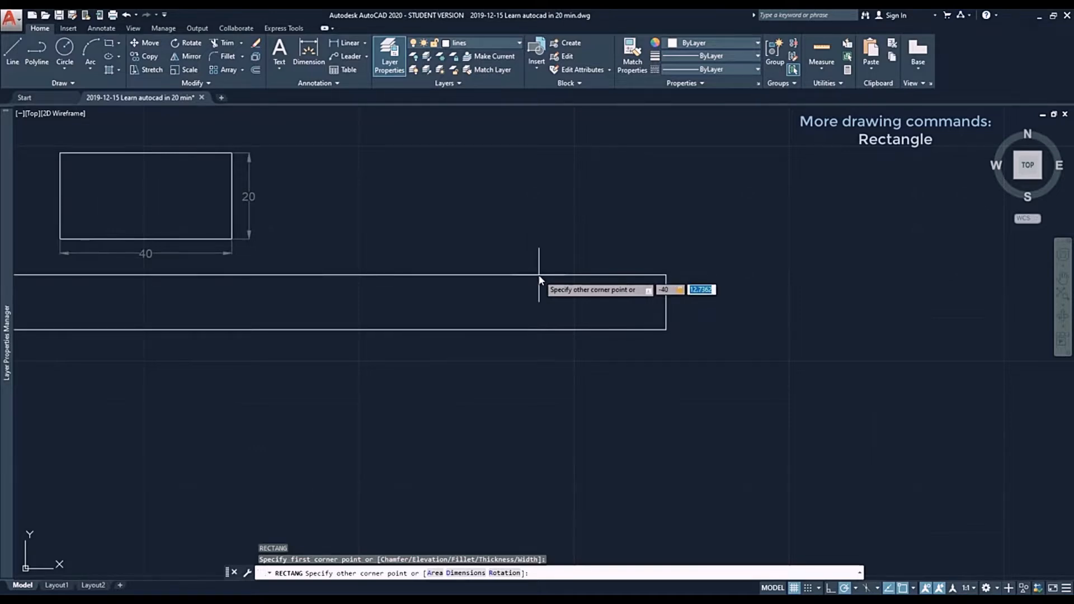
{"action": "type", "text": "20"}
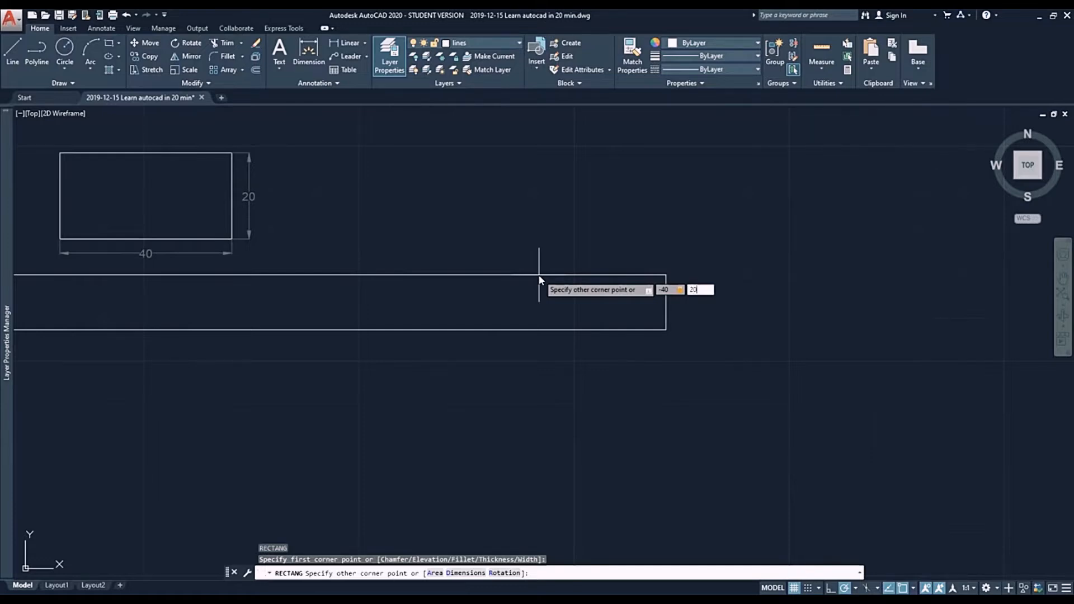
{"action": "key", "text": "Return"}
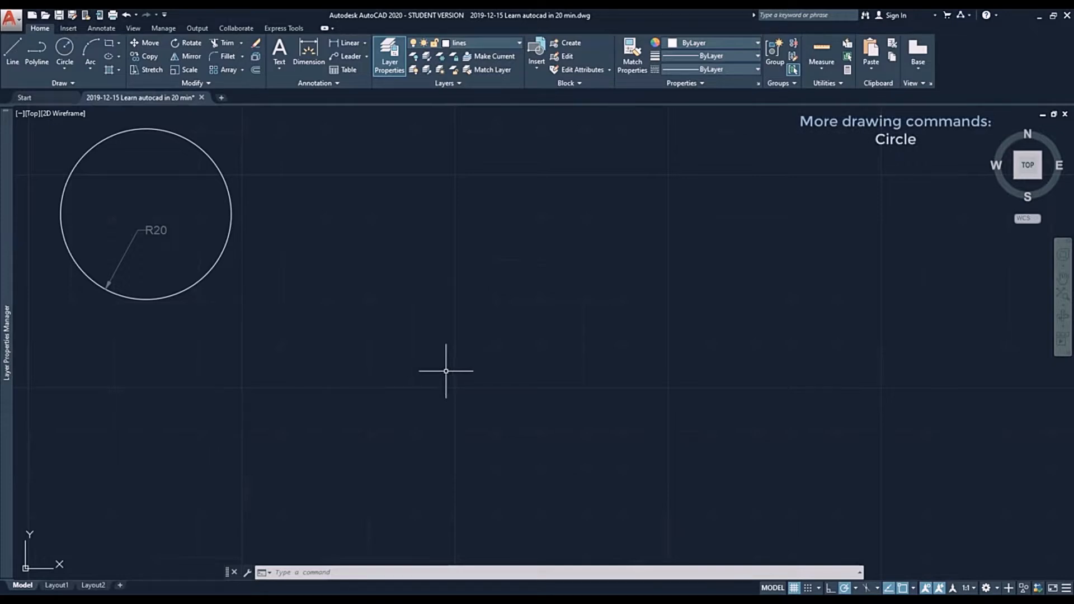
- Draw a circle with a radius of 20 in the empty area beside the R20 example
{"action": "left_click", "coordinate": [69, 48]}
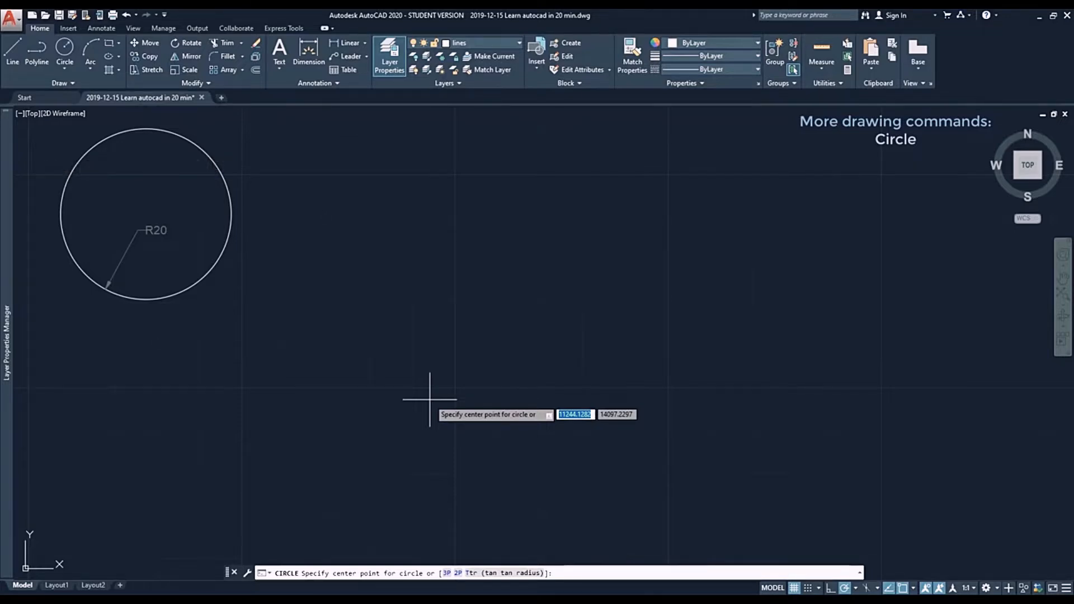
{"action": "left_click", "coordinate": [520, 349]}
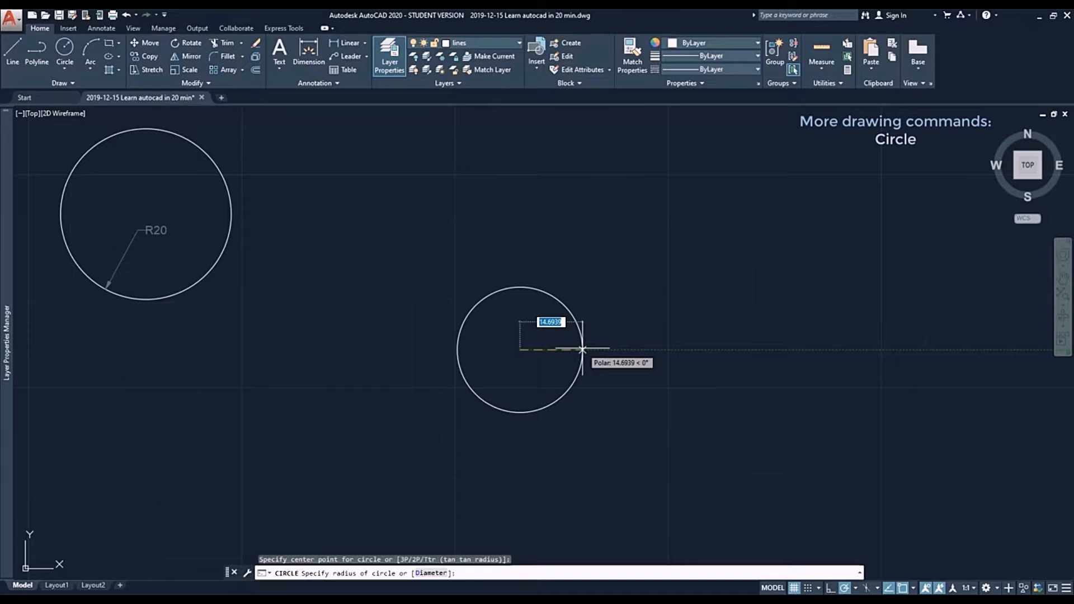
{"action": "type", "text": "20"}
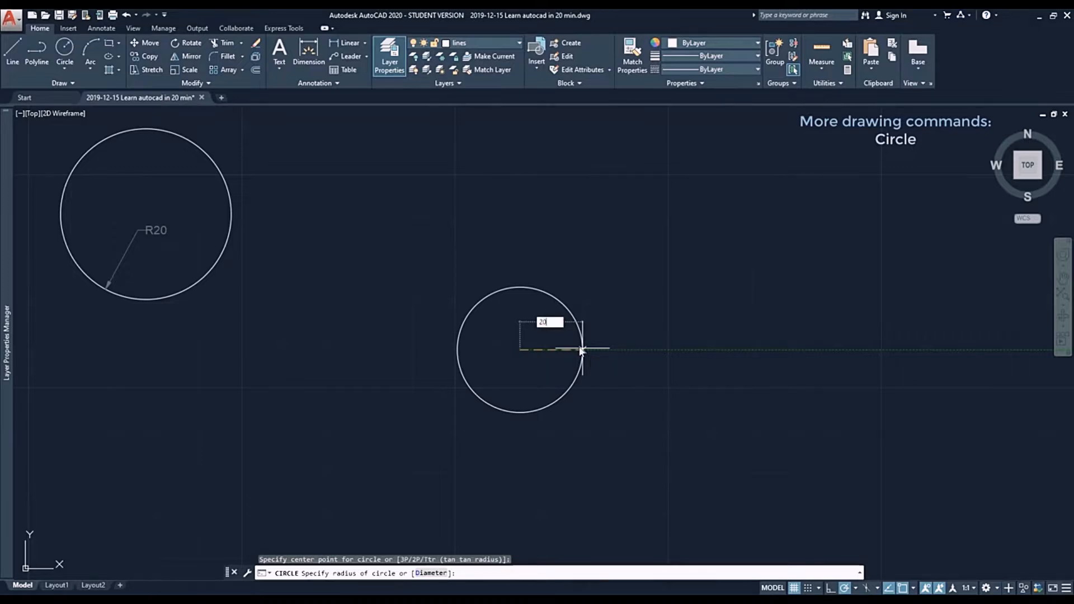
{"action": "key", "text": "Return"}
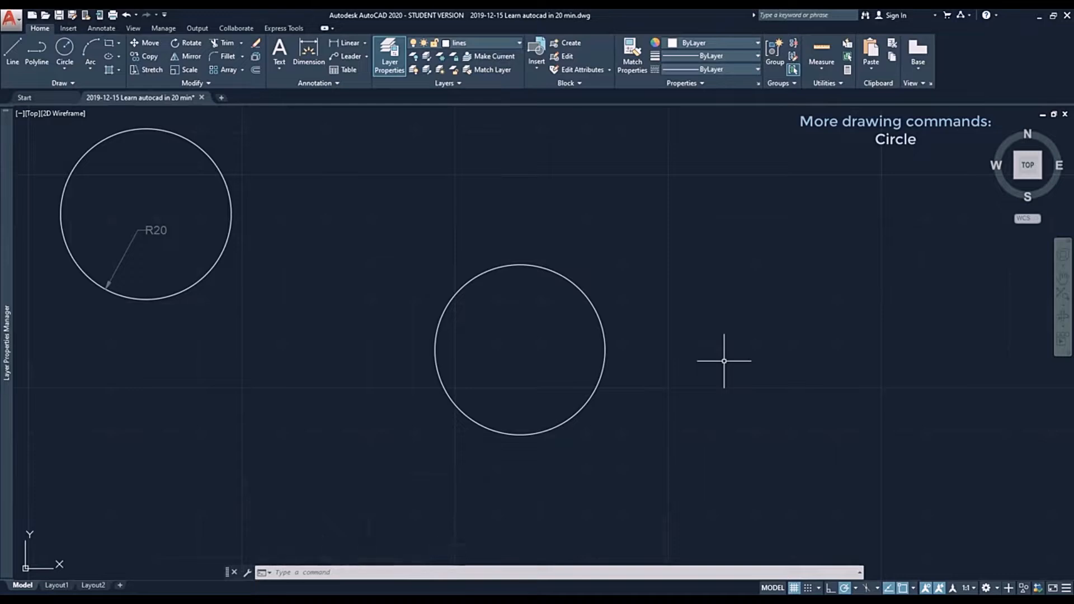
- Repeat the Circle command and draw a second circle to the right of the first, using the Diameter option with a value of 40
{"action": "key", "text": "Return"}
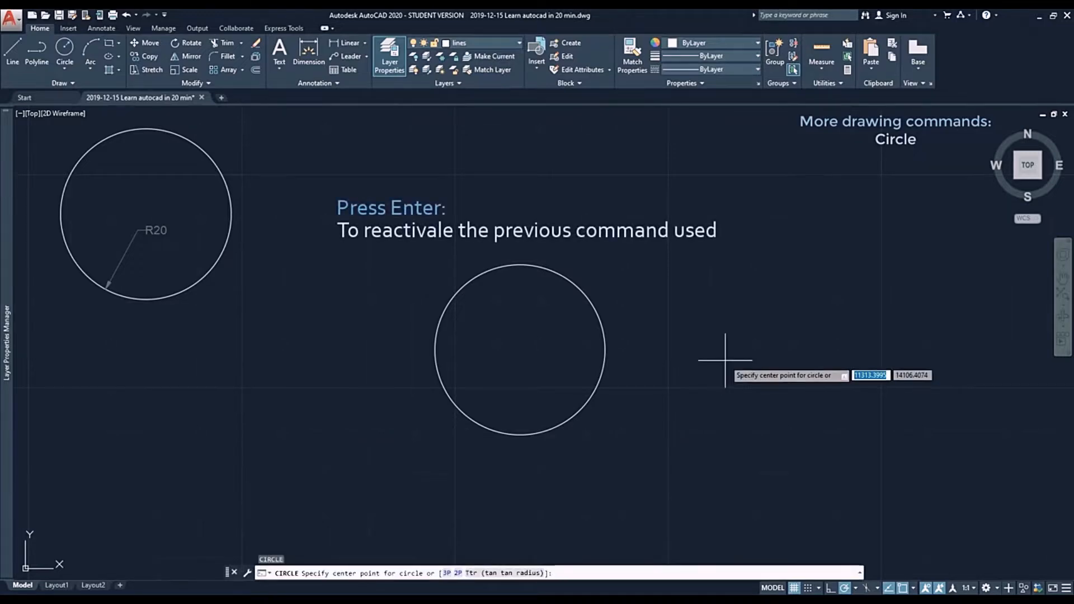
{"action": "left_click", "coordinate": [763, 361]}
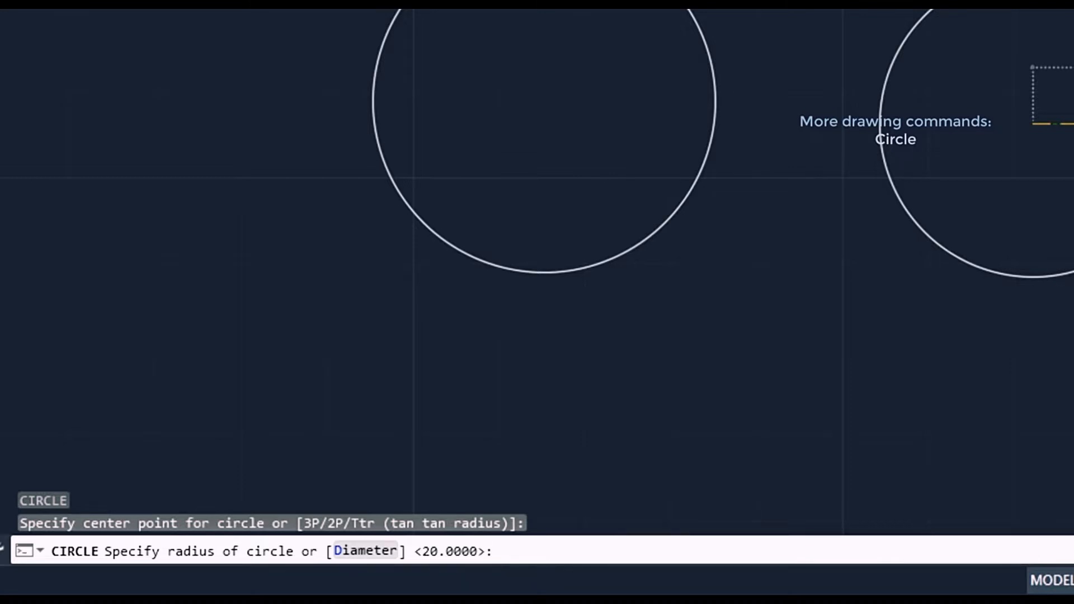
{"action": "type", "text": "d"}
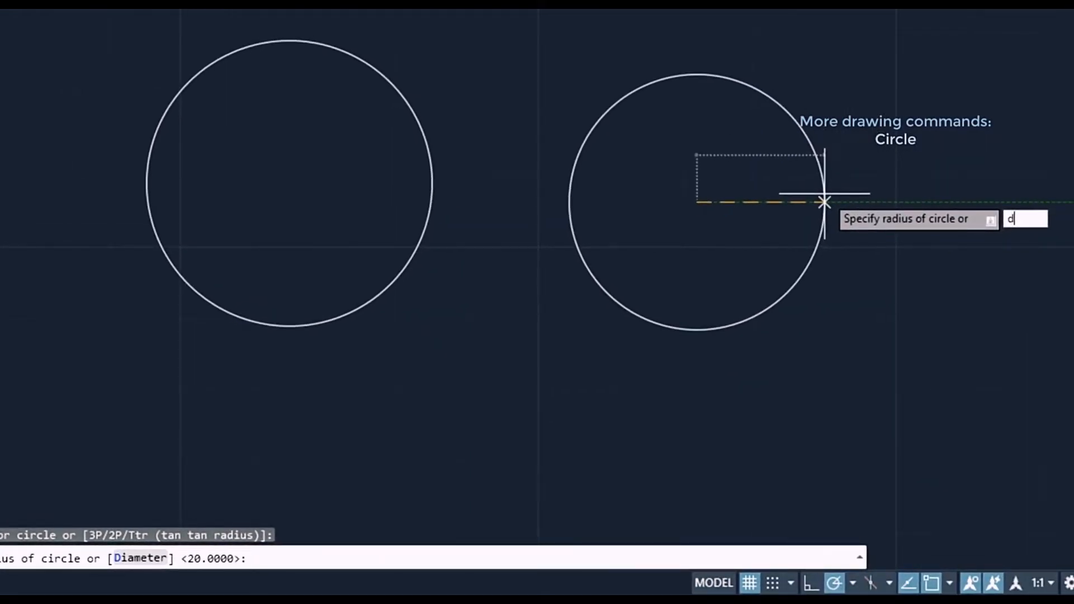
{"action": "key", "text": "Return"}
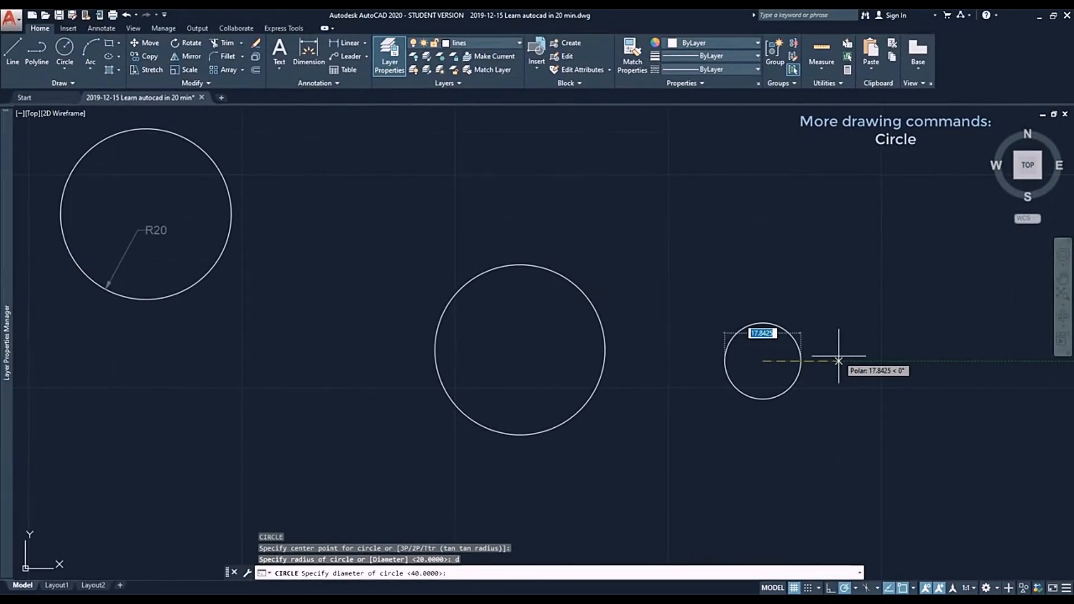
{"action": "type", "text": "40"}
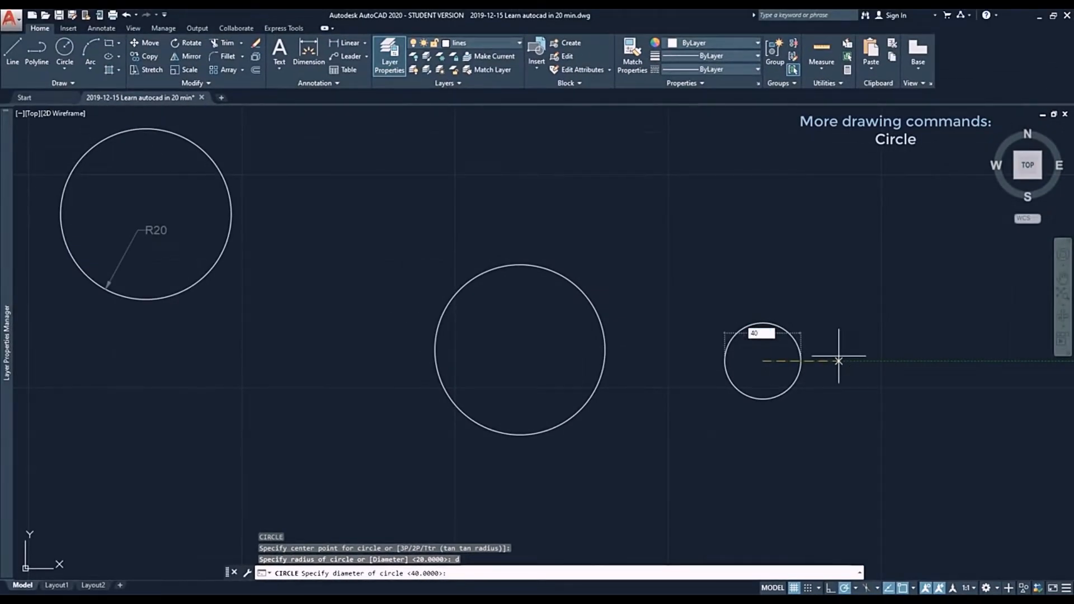
{"action": "key", "text": "Return"}
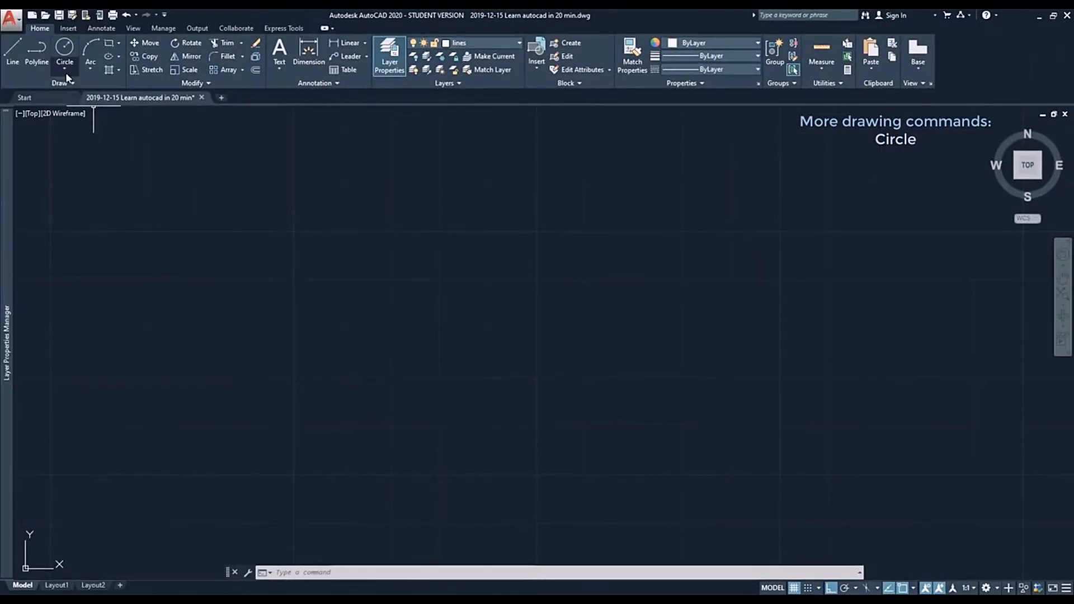
{"action": "left_click", "coordinate": [66, 72]}
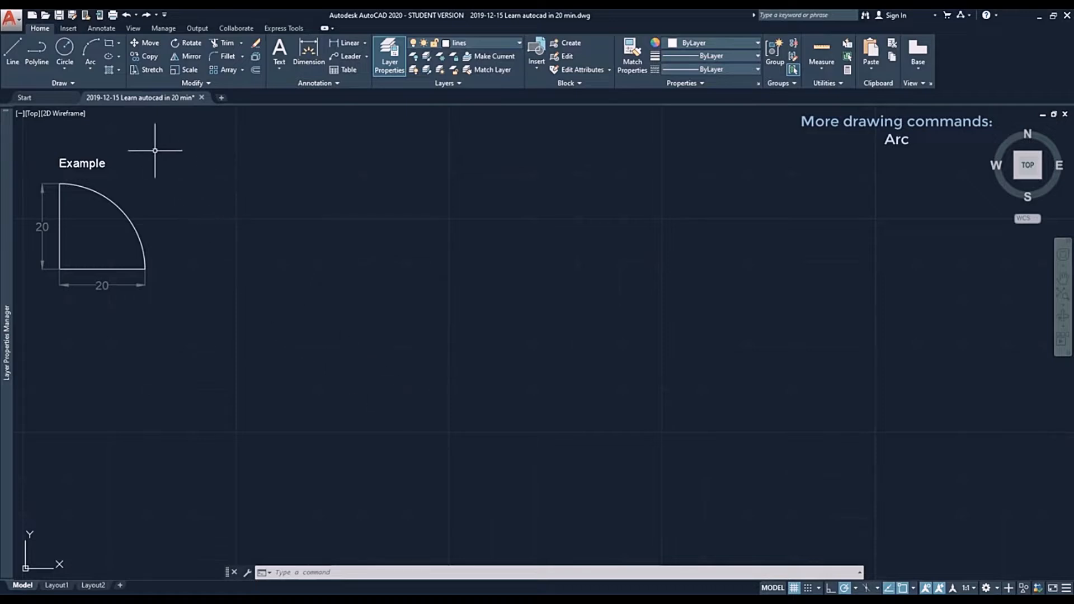
{"action": "left_click", "coordinate": [92, 69]}
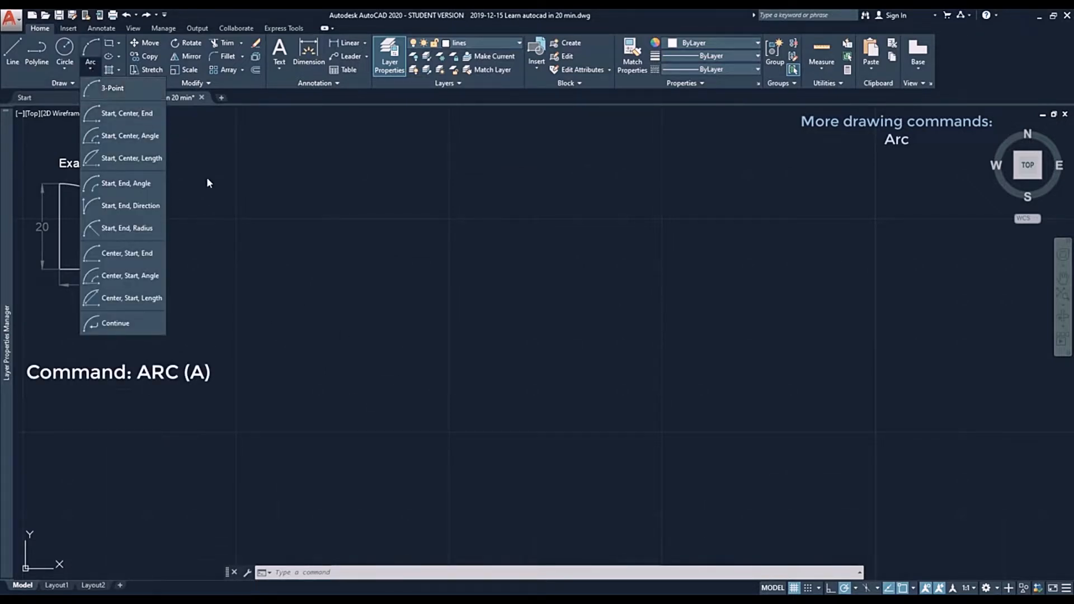
{"action": "left_click", "coordinate": [276, 265]}
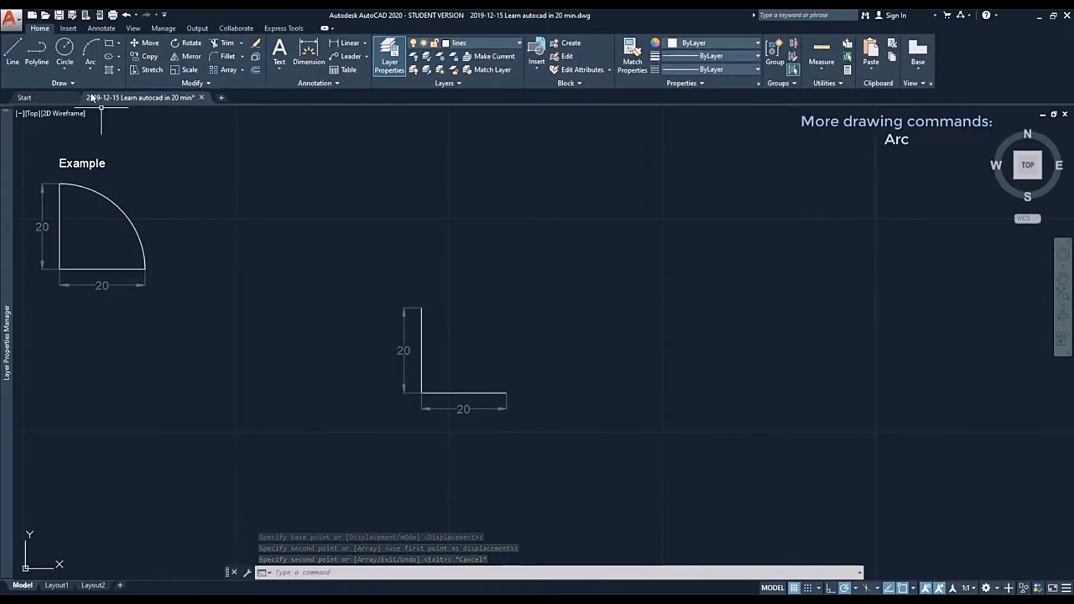
- Draw a Start, Center, End arc from the horizontal line's right end, centred on the lines' shared corner, ending at the vertical line's top
{"action": "left_click", "coordinate": [91, 73]}
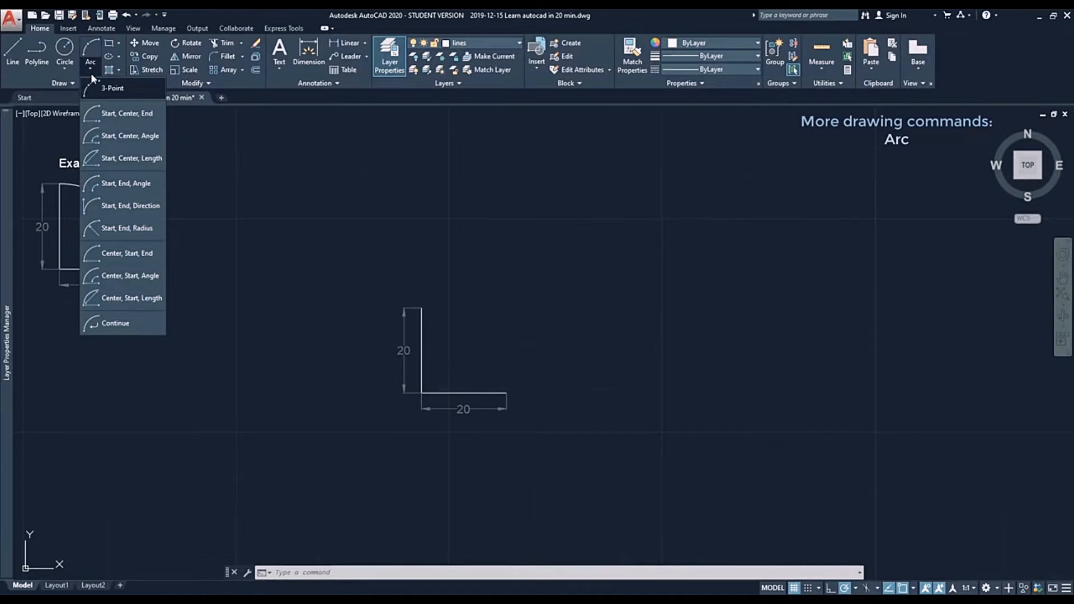
{"action": "left_click", "coordinate": [136, 114]}
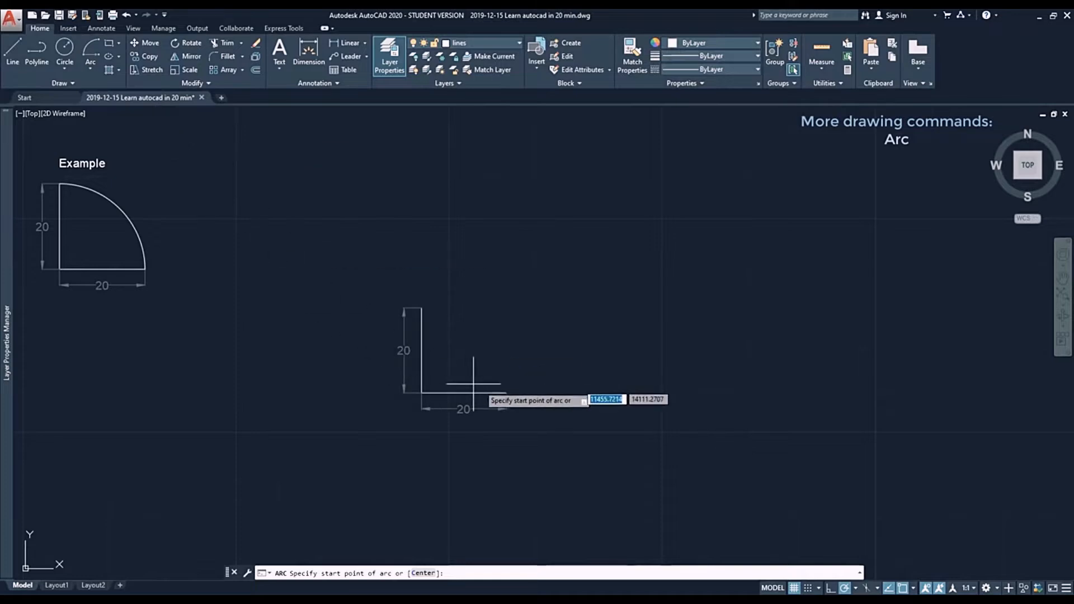
{"action": "left_click", "coordinate": [506, 392]}
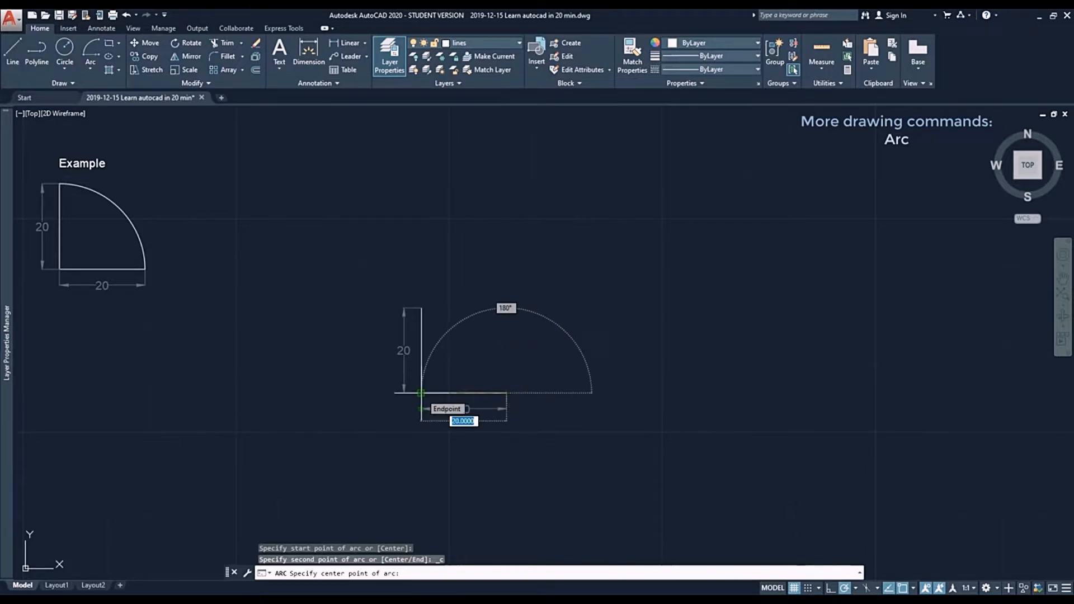
{"action": "left_click", "coordinate": [421, 393]}
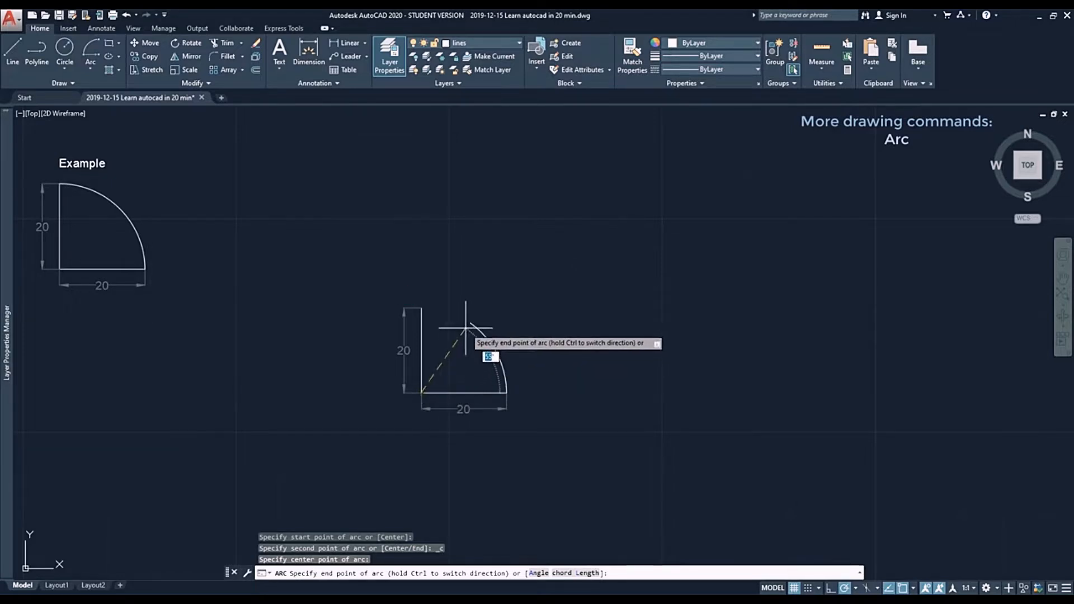
{"action": "left_click", "coordinate": [421, 307]}
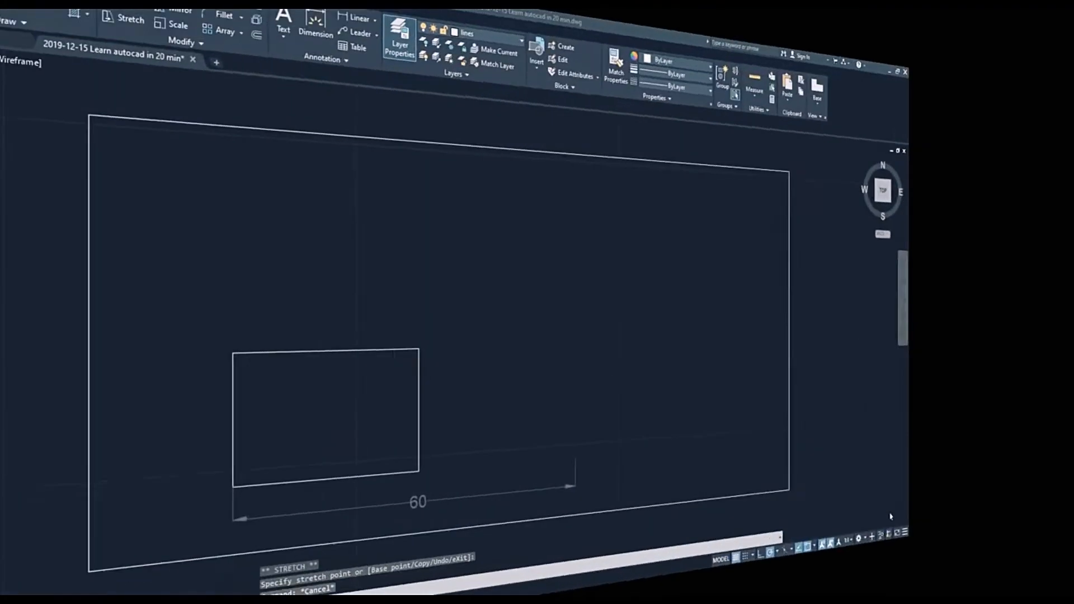
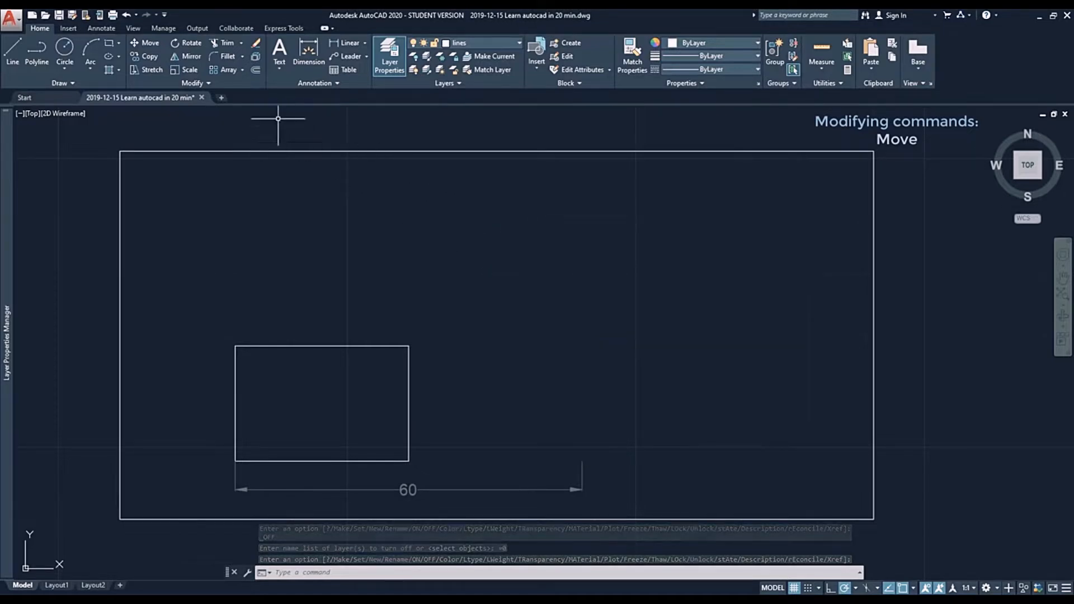
- Move the small rectangle 60 units horizontally to the right, using its lower-left corner as the base point
{"action": "left_click", "coordinate": [149, 45]}
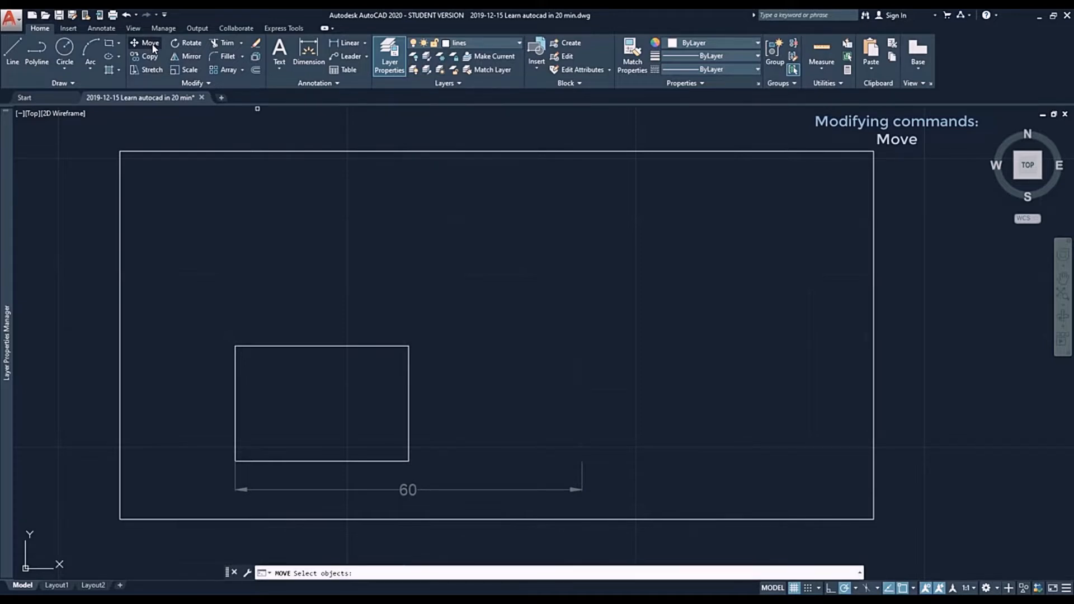
{"action": "left_click", "coordinate": [350, 346]}
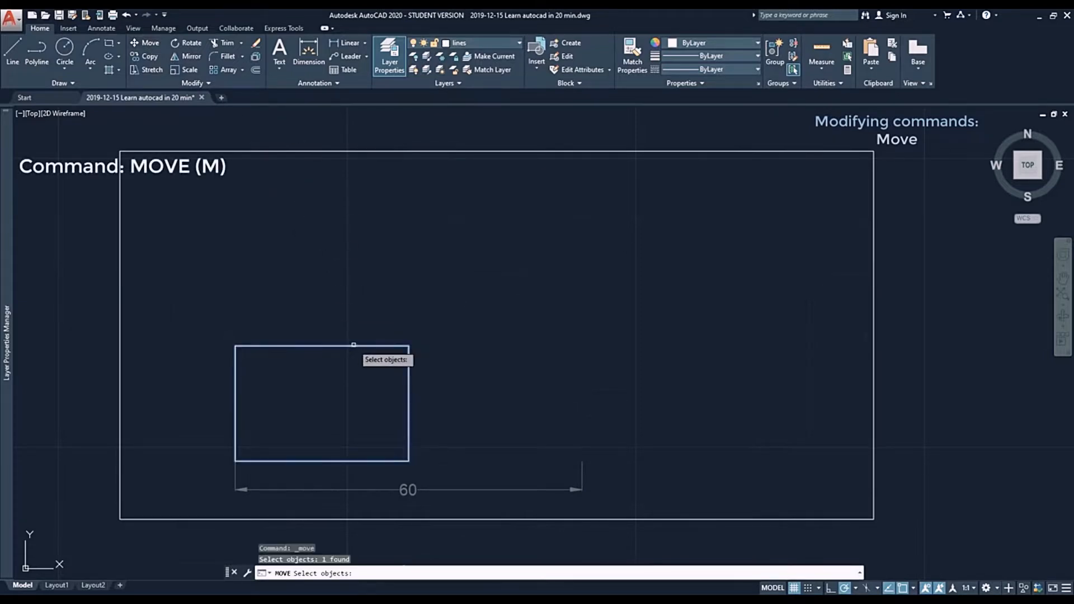
{"action": "key", "text": "Return"}
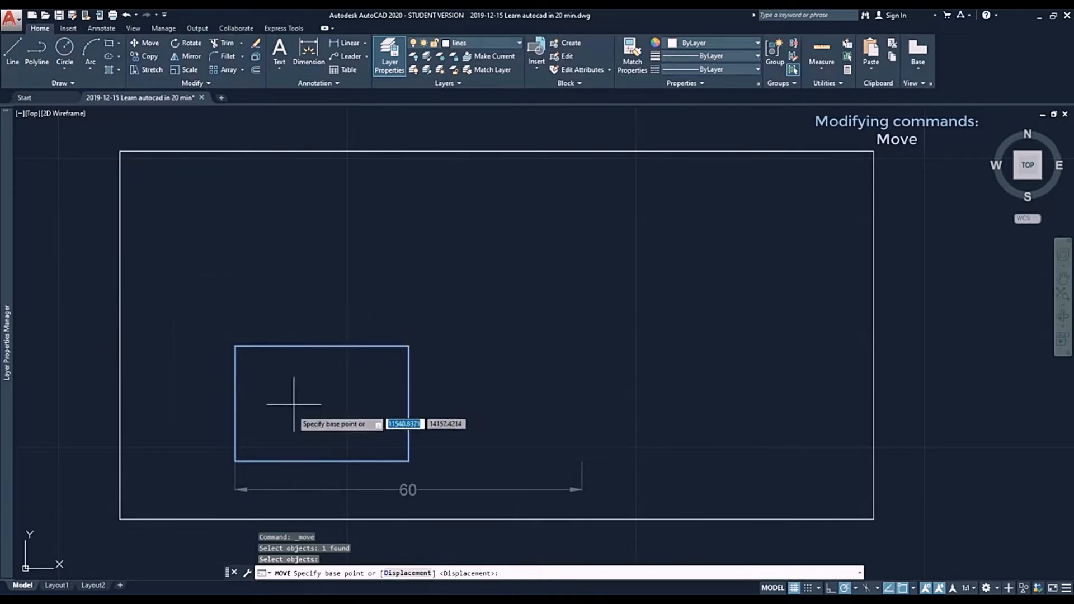
{"action": "left_click", "coordinate": [235, 461]}
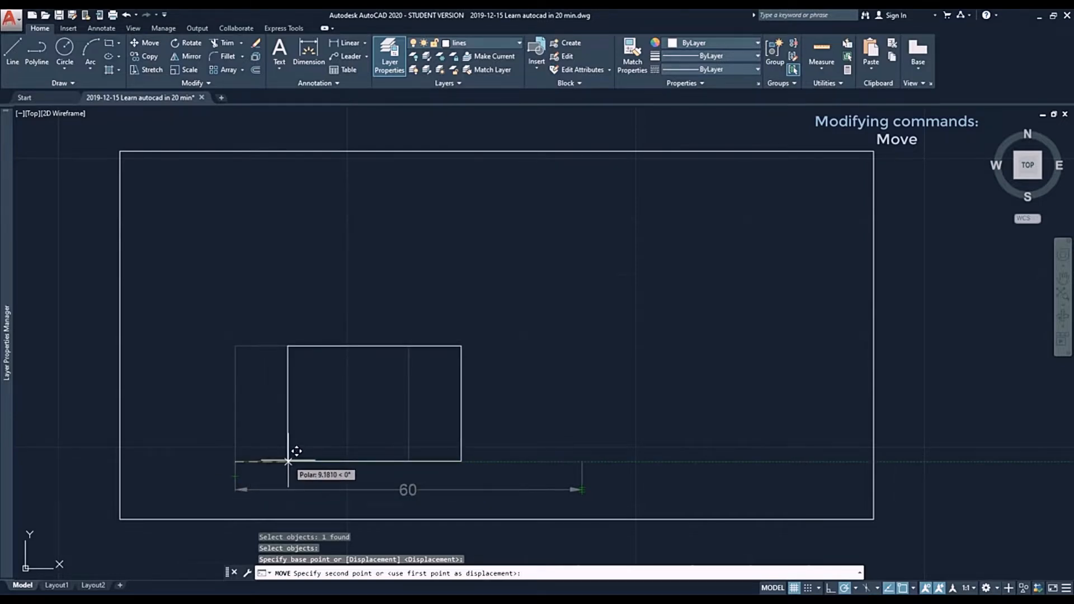
{"action": "type", "text": "60"}
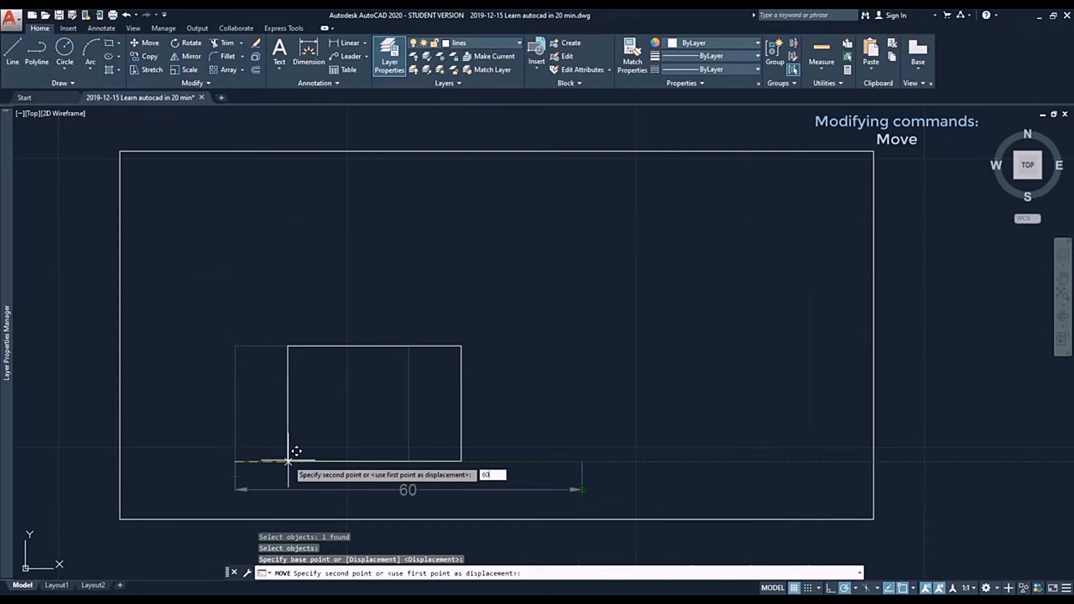
{"action": "key", "text": "Return"}
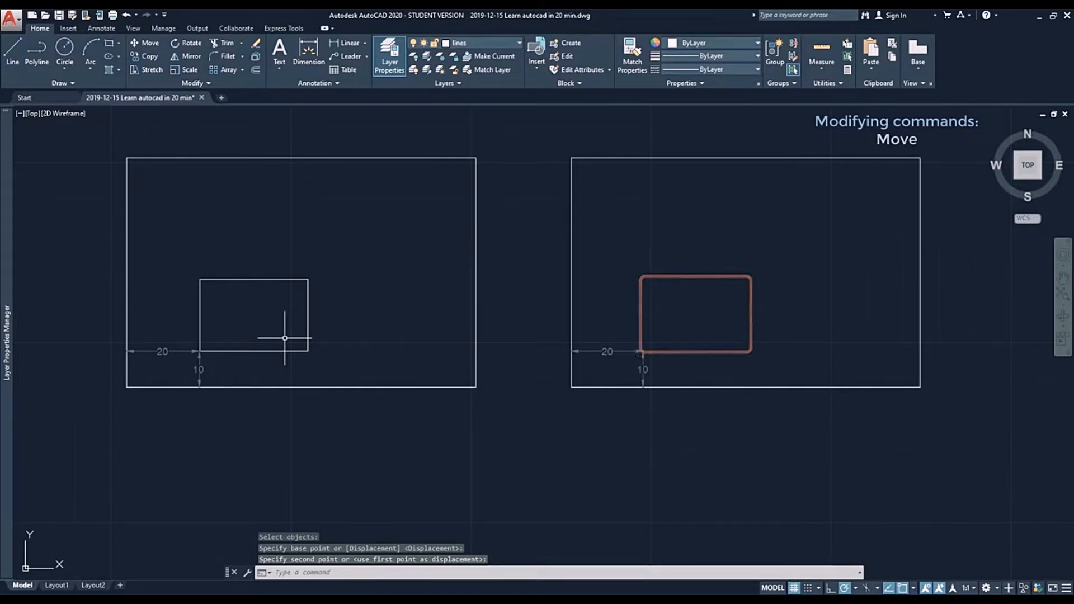
- Move the small rectangle into the right frame, using the lower-left corners of the left and right frames as base and destination points
{"action": "type", "text": "M"}
{"action": "key", "text": "Return"}
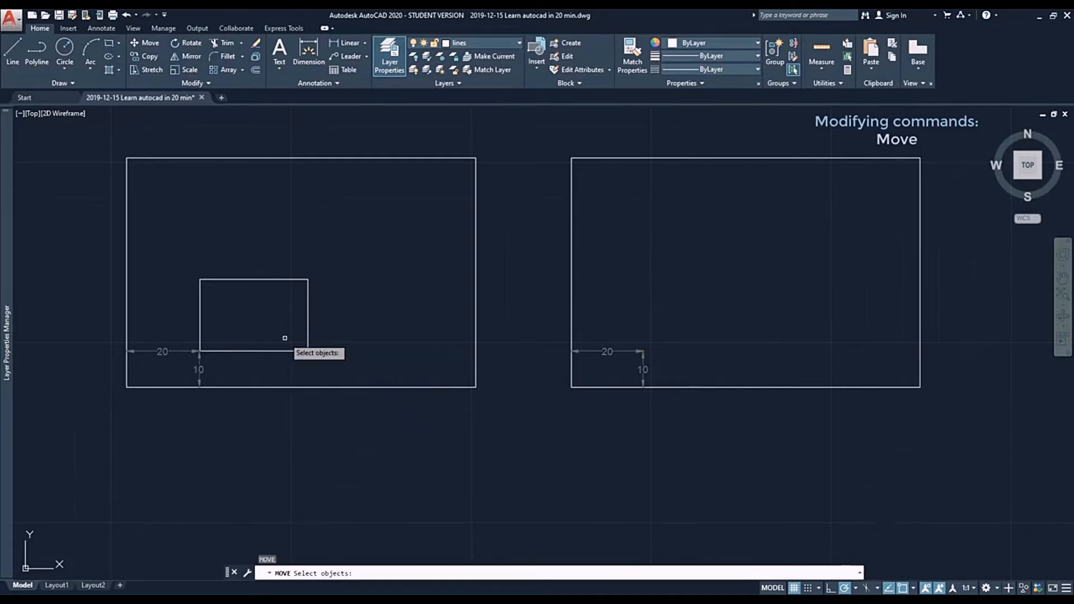
{"action": "left_click", "coordinate": [279, 348]}
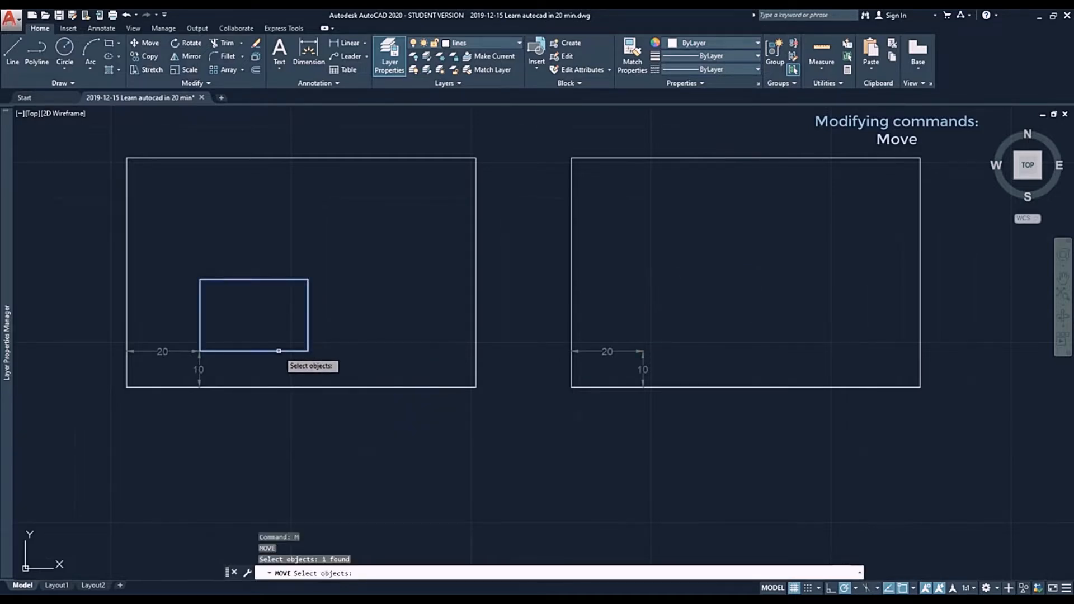
{"action": "key", "text": "Return"}
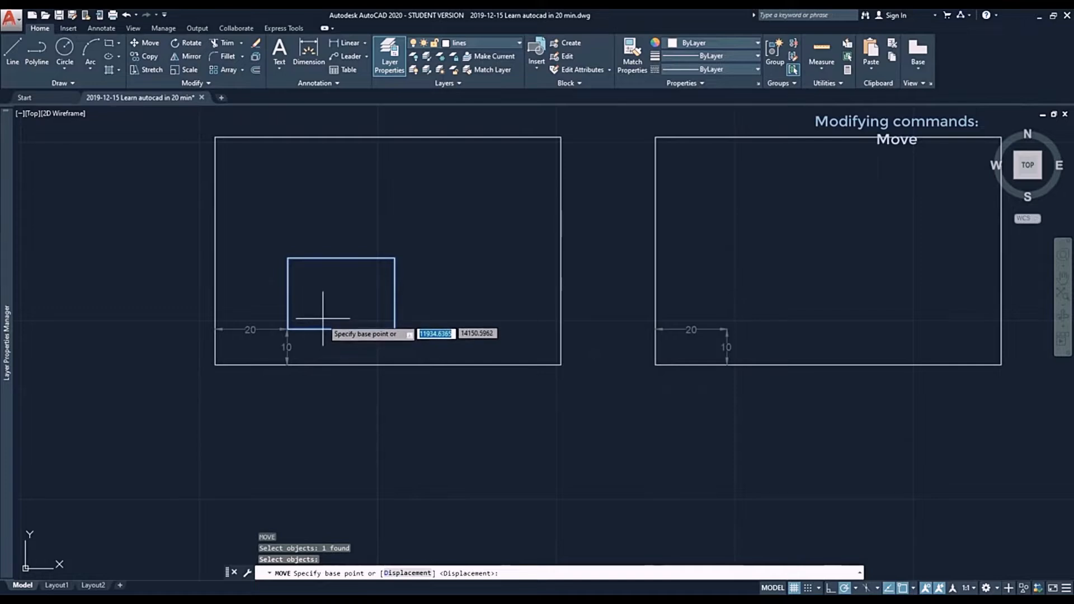
{"action": "left_click", "coordinate": [215, 365]}
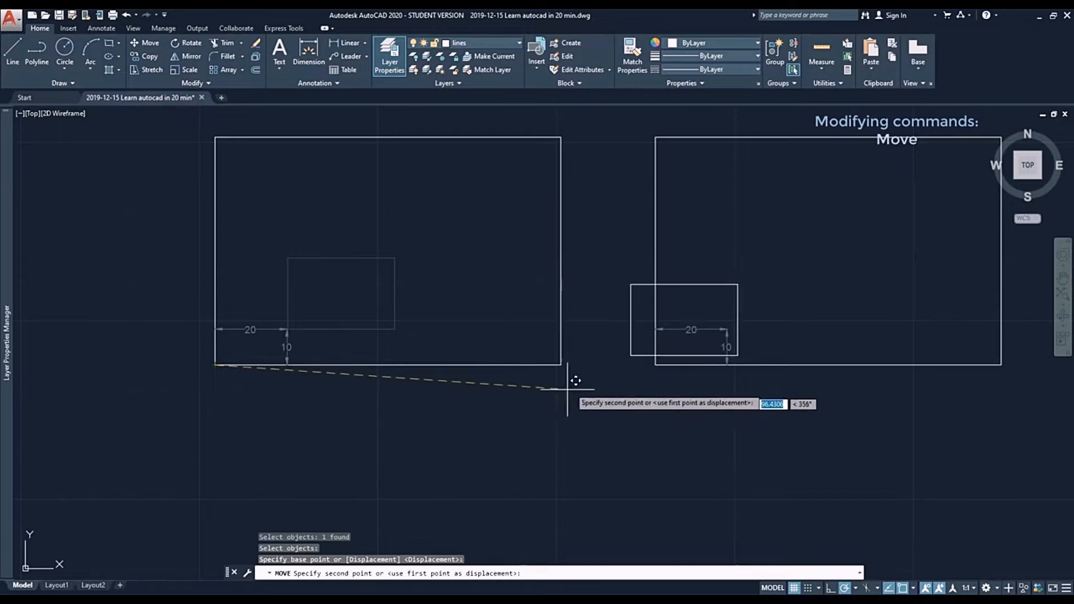
{"action": "left_click", "coordinate": [656, 364]}
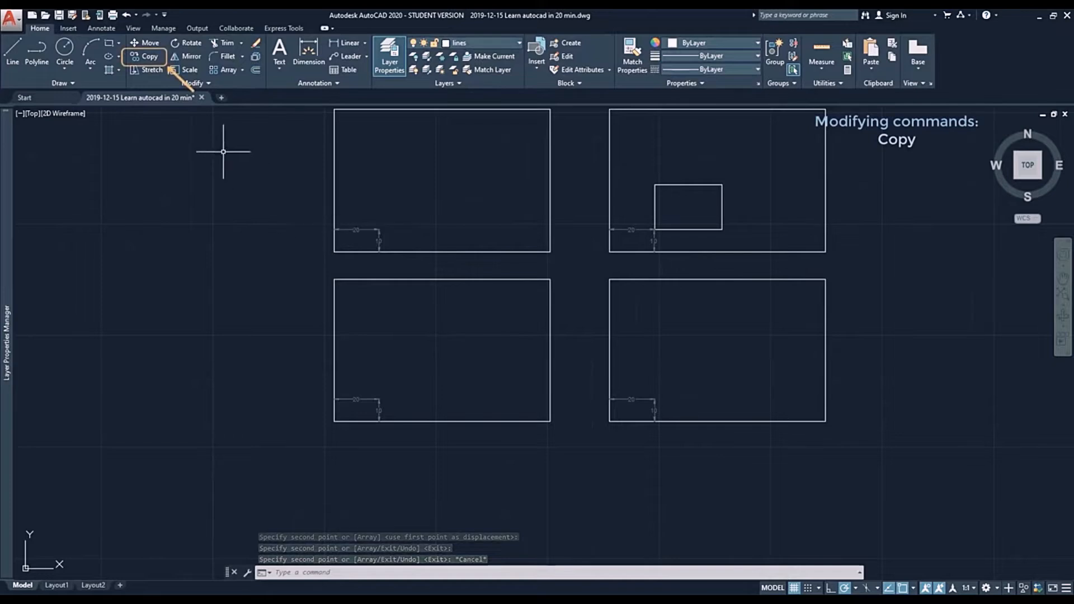
- Copy the small rectangle from the upper-right frame into the other three frames, using the frames' lower-left corners as base and destination points
{"action": "left_click", "coordinate": [150, 57]}
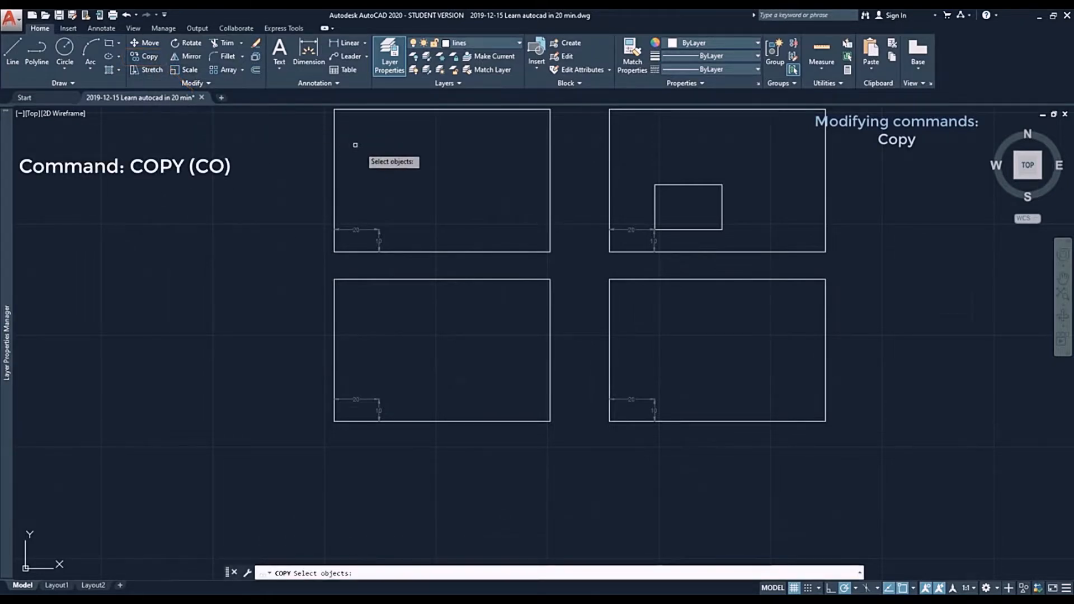
{"action": "left_click", "coordinate": [691, 228]}
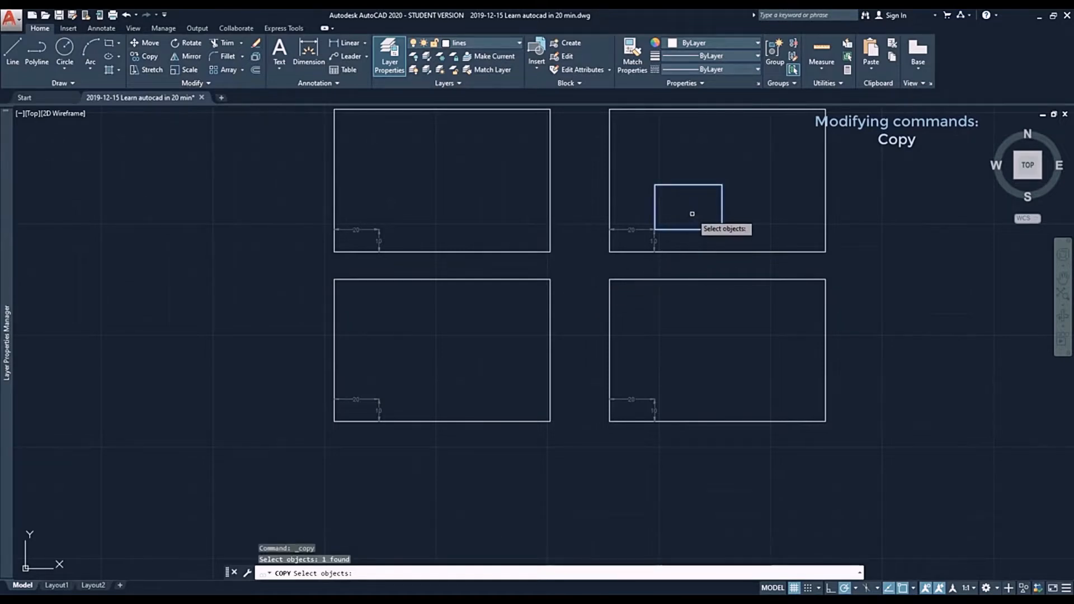
{"action": "key", "text": "Return"}
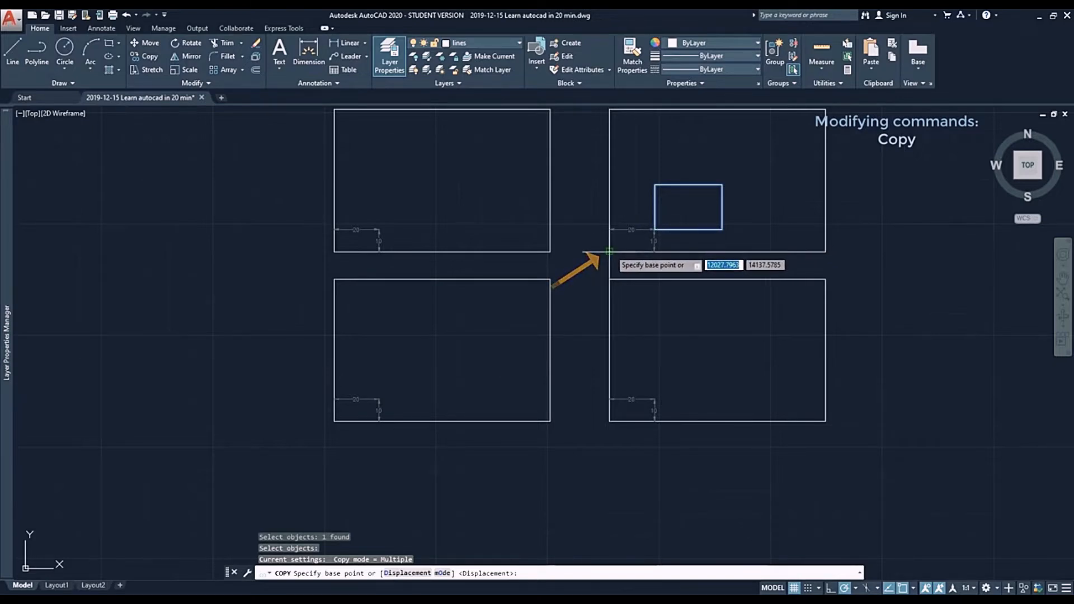
{"action": "left_click", "coordinate": [609, 252]}
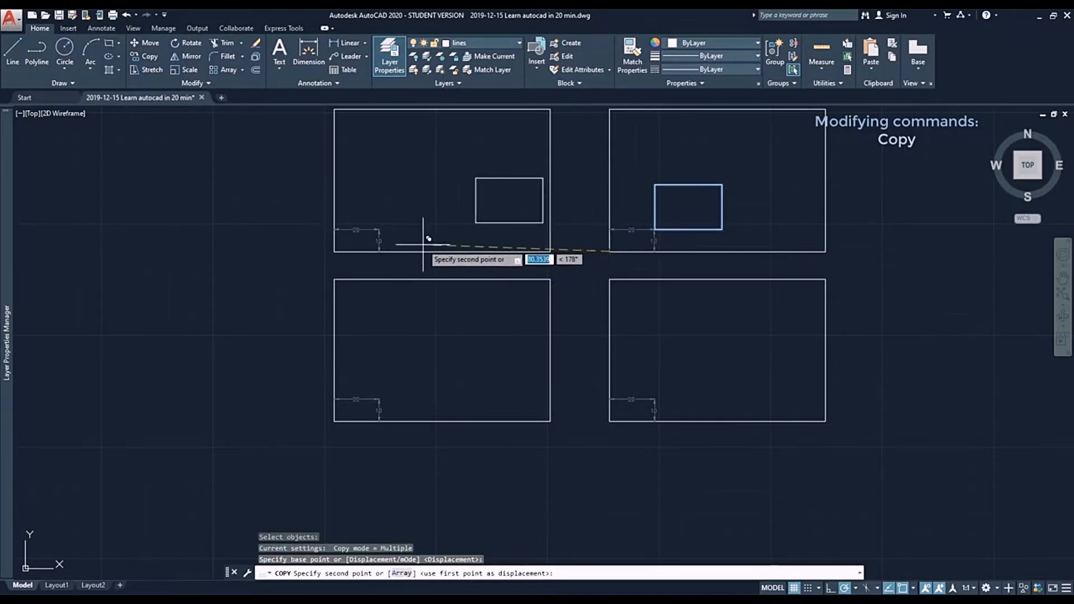
{"action": "left_click", "coordinate": [334, 252]}
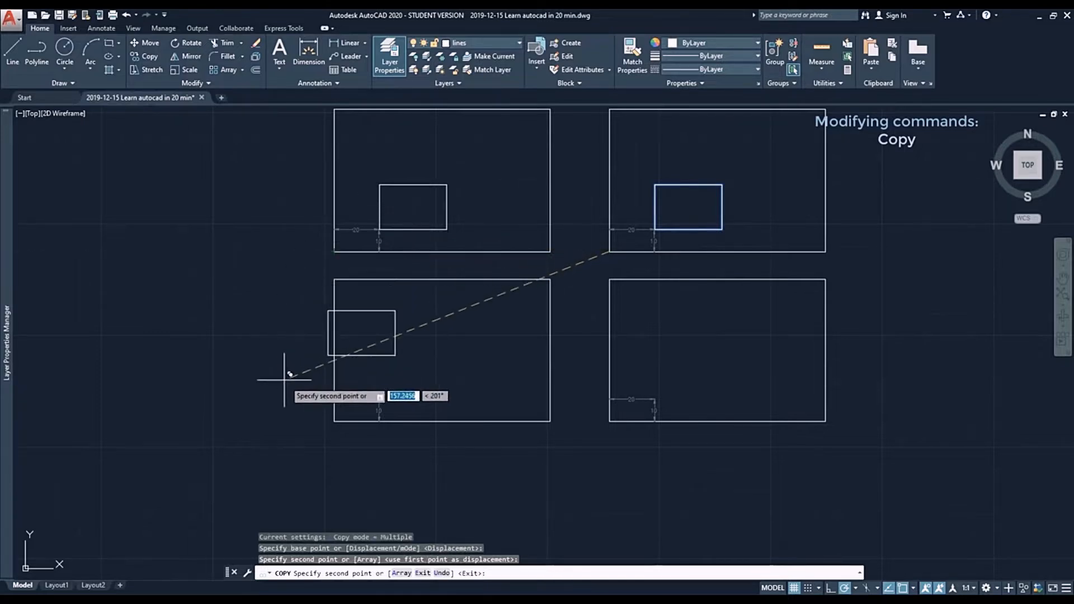
{"action": "left_click", "coordinate": [334, 421]}
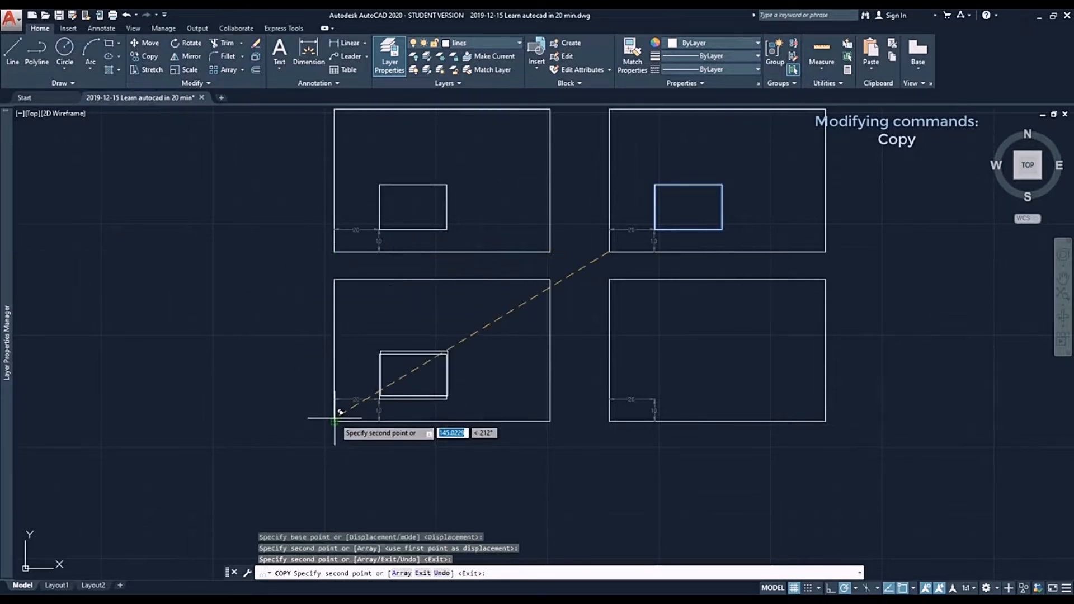
{"action": "left_click", "coordinate": [610, 420]}
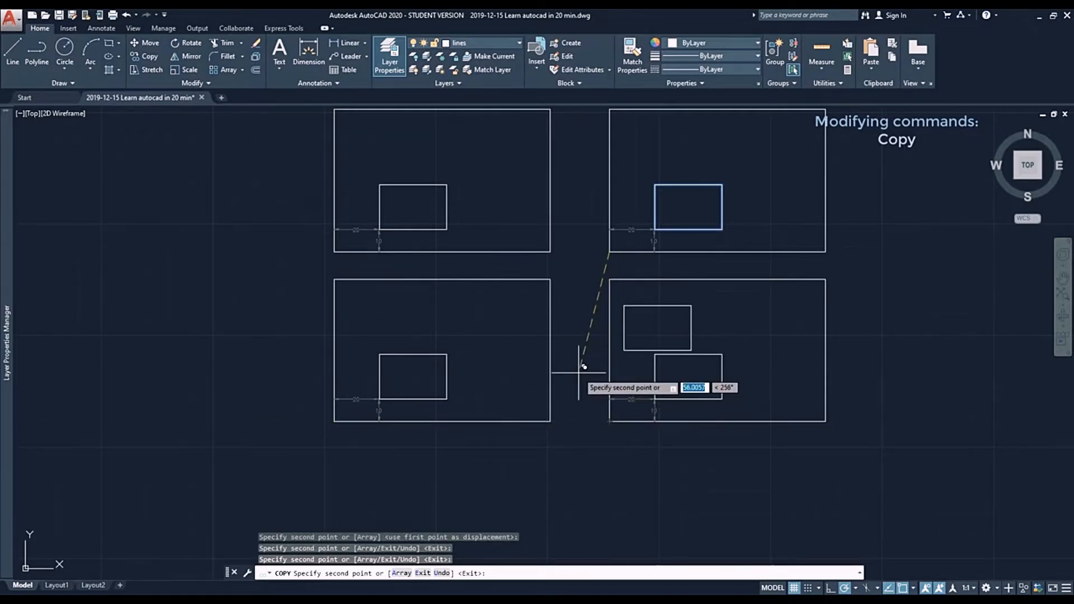
{"action": "key", "text": "Escape"}
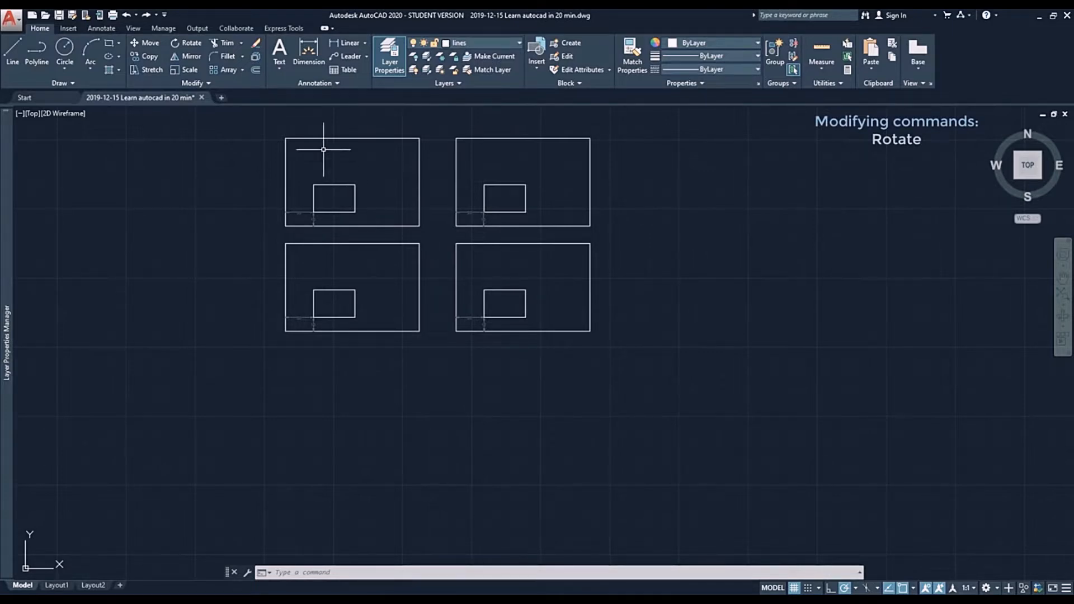
- Rotate all four frames with their contents freehand to about 335°, around the lower-left corner of the lower-left frame
{"action": "left_click", "coordinate": [190, 43]}
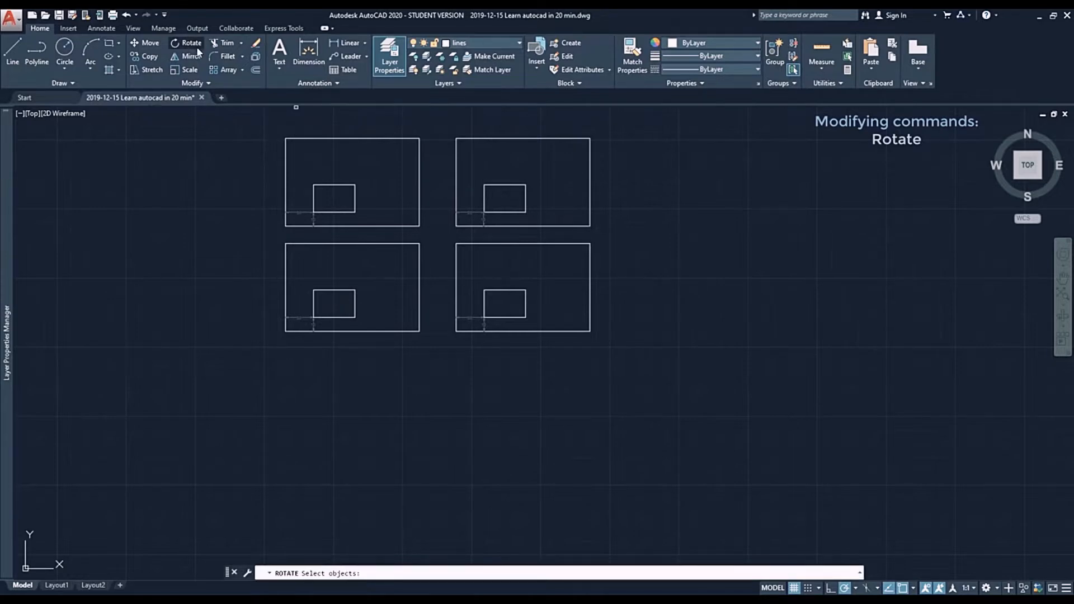
{"action": "left_click", "coordinate": [615, 350]}
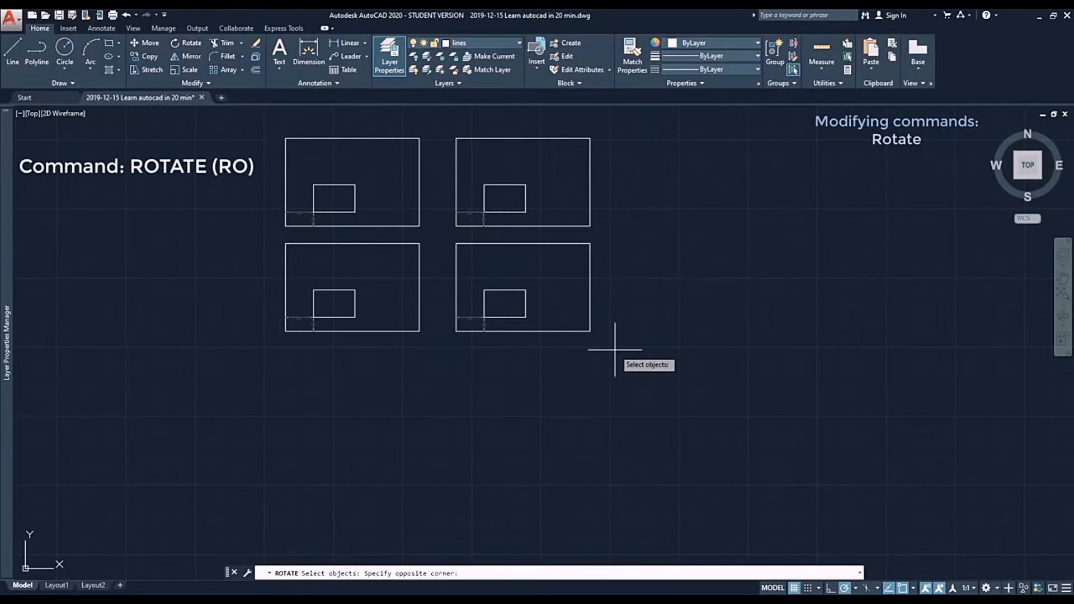
{"action": "left_click", "coordinate": [215, 128]}
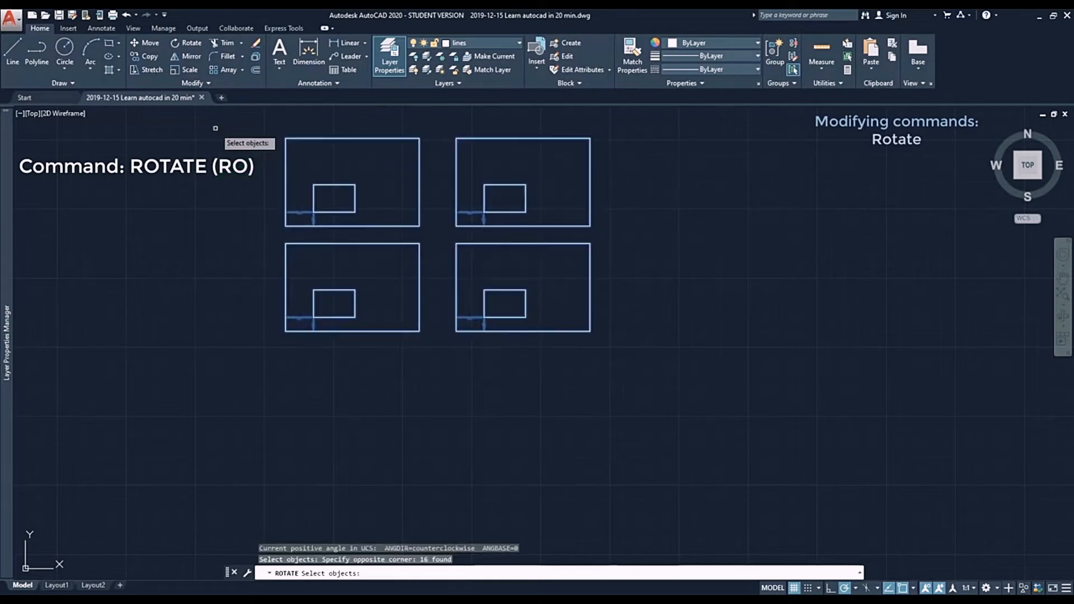
{"action": "key", "text": "Return"}
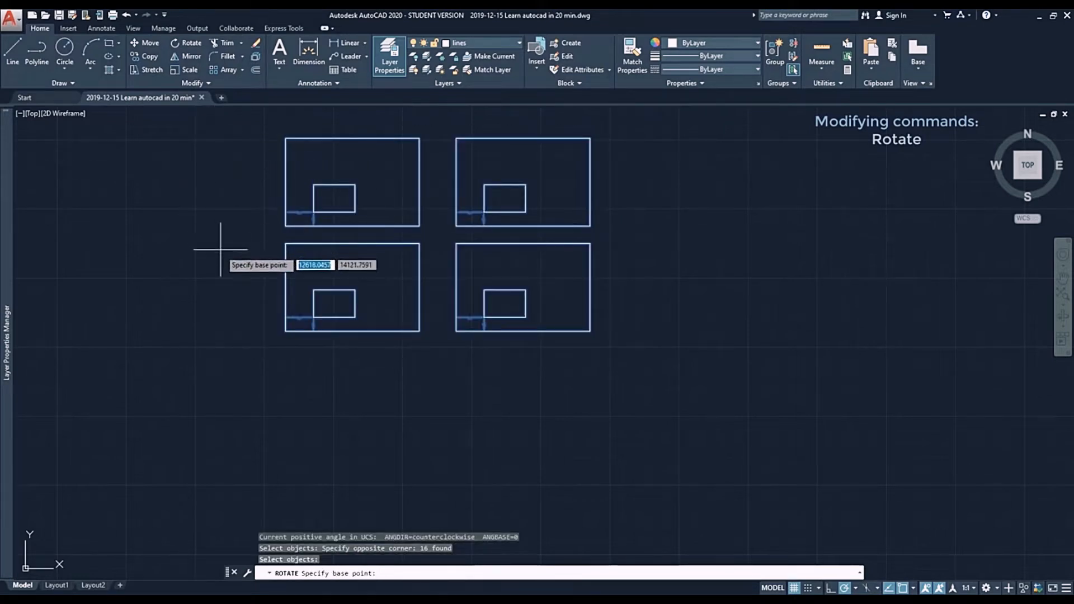
{"action": "left_click", "coordinate": [285, 331]}
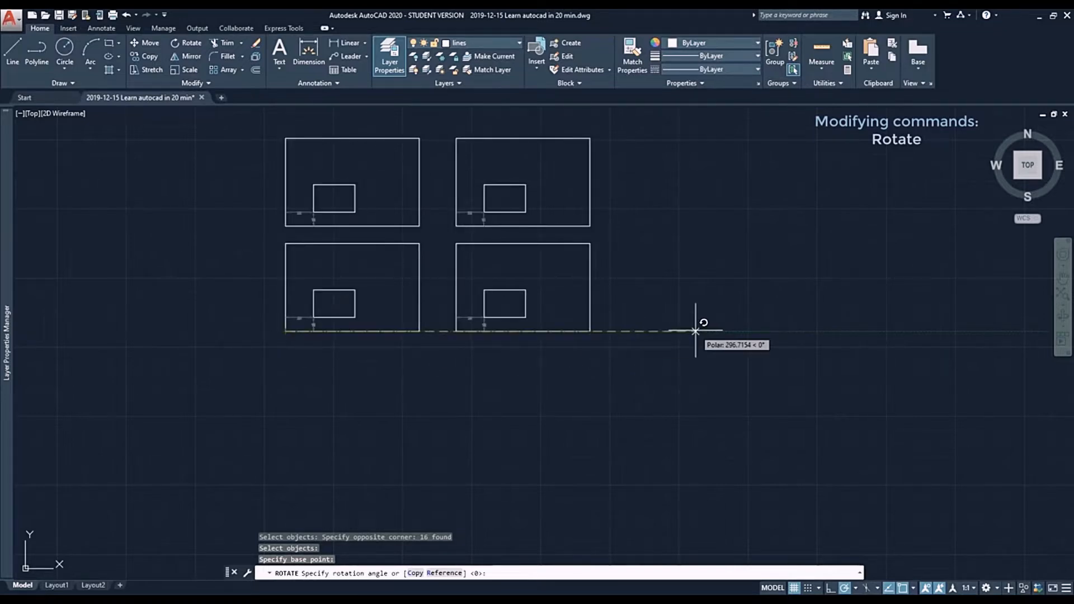
{"action": "left_click", "coordinate": [418, 455]}
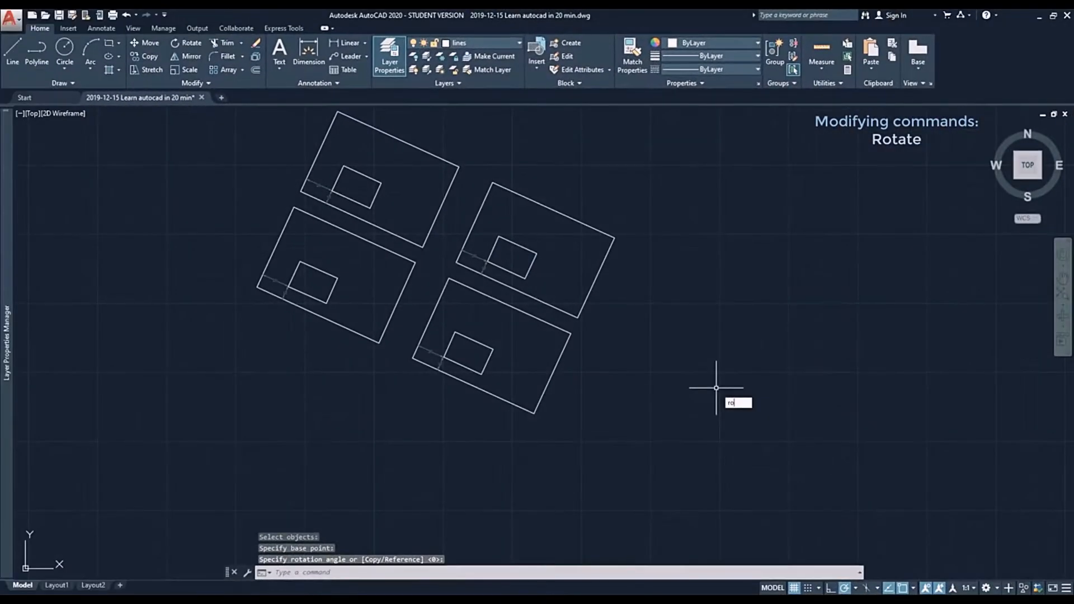
- Rotate all four frames with their contents by reference around the lower-left frame's lower-left corner, aligning their common bottom edge with the horizontal
{"action": "type", "text": "RO"}
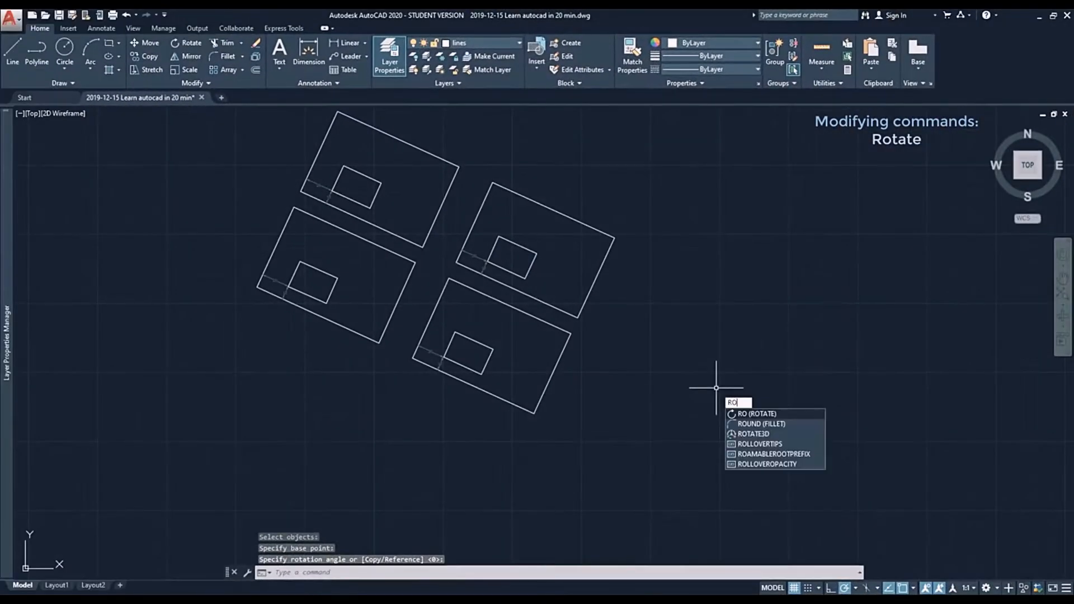
{"action": "key", "text": "Return"}
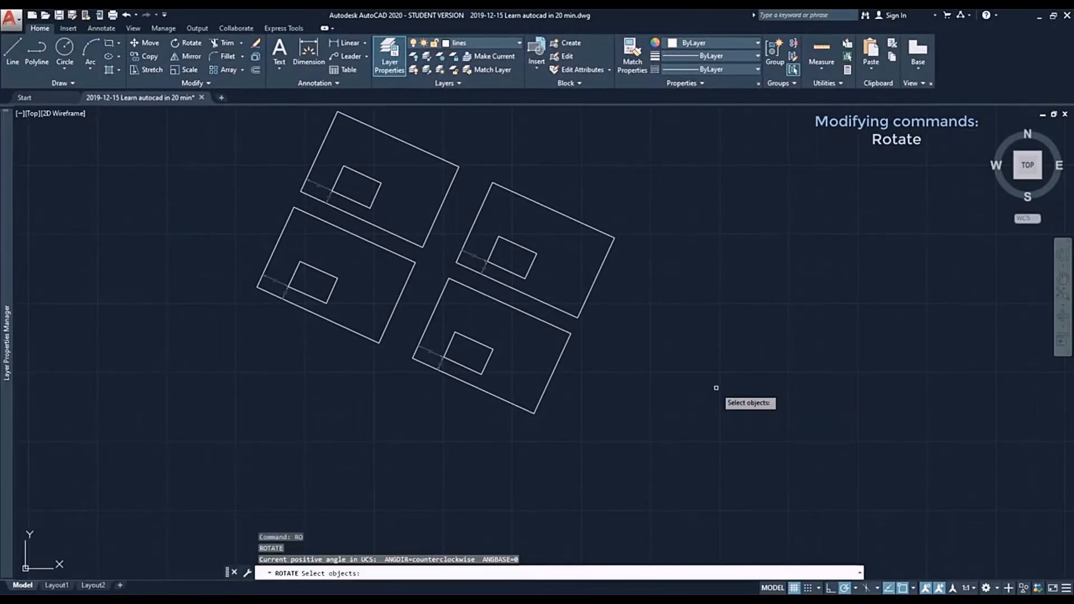
{"action": "left_click", "coordinate": [718, 456]}
{"action": "left_click", "coordinate": [125, 137]}
{"action": "key", "text": "Return"}
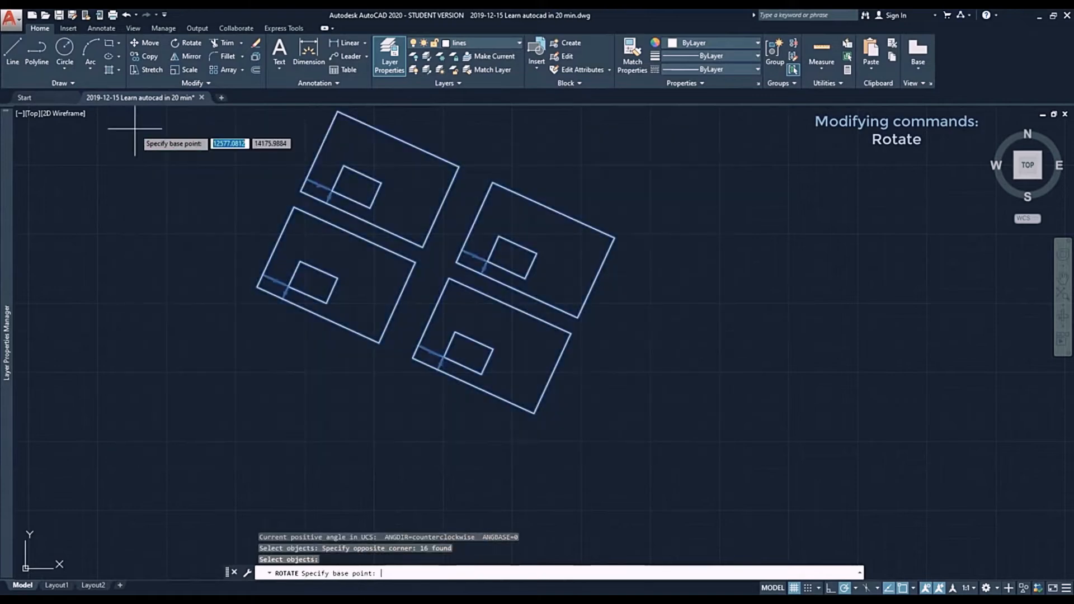
{"action": "left_click", "coordinate": [257, 287]}
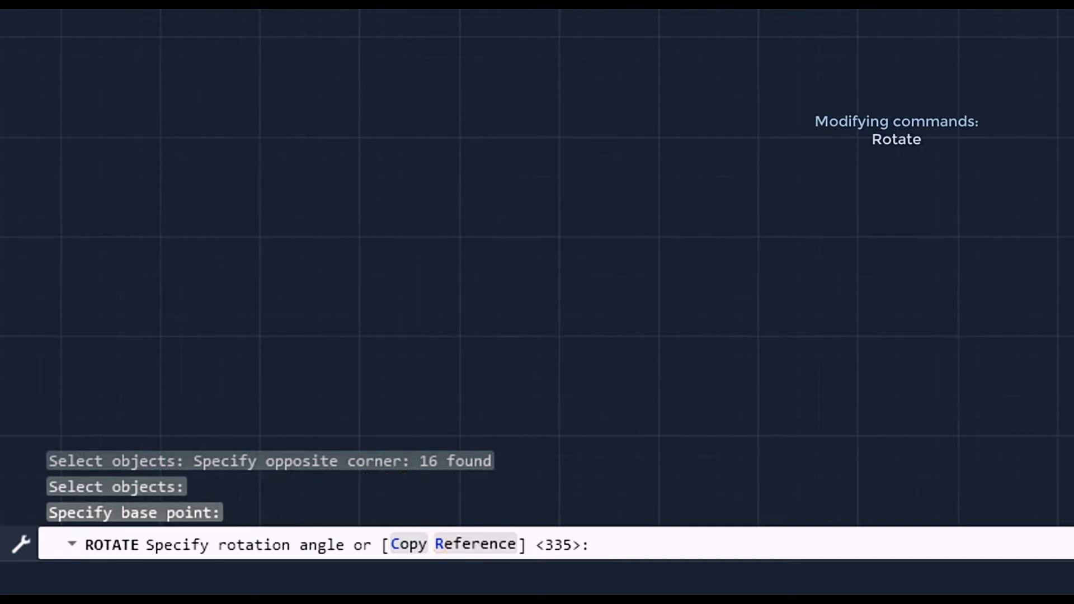
{"action": "type", "text": "r"}
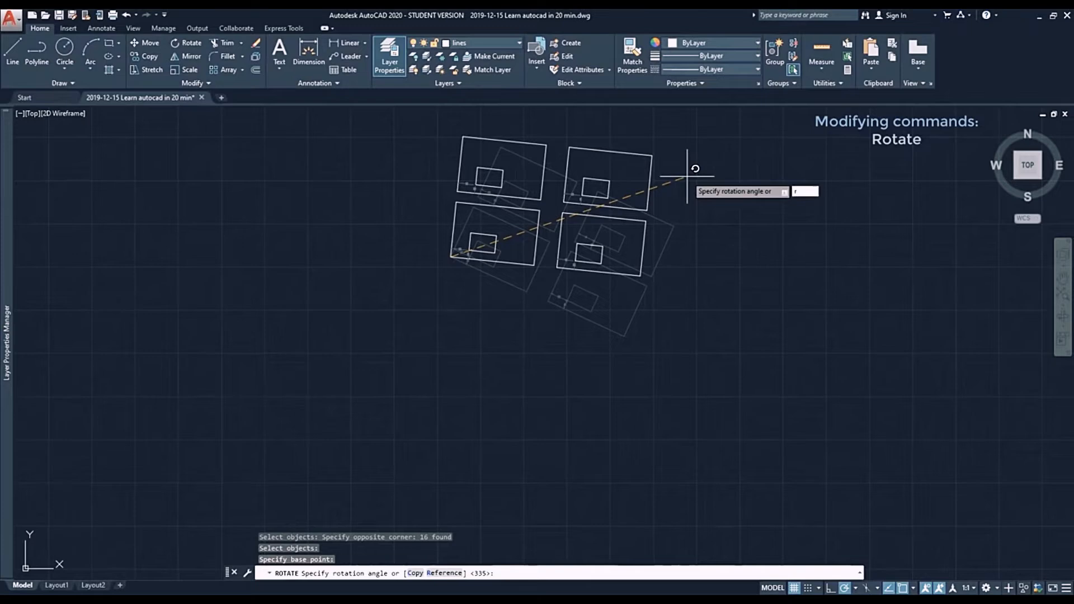
{"action": "key", "text": "Return"}
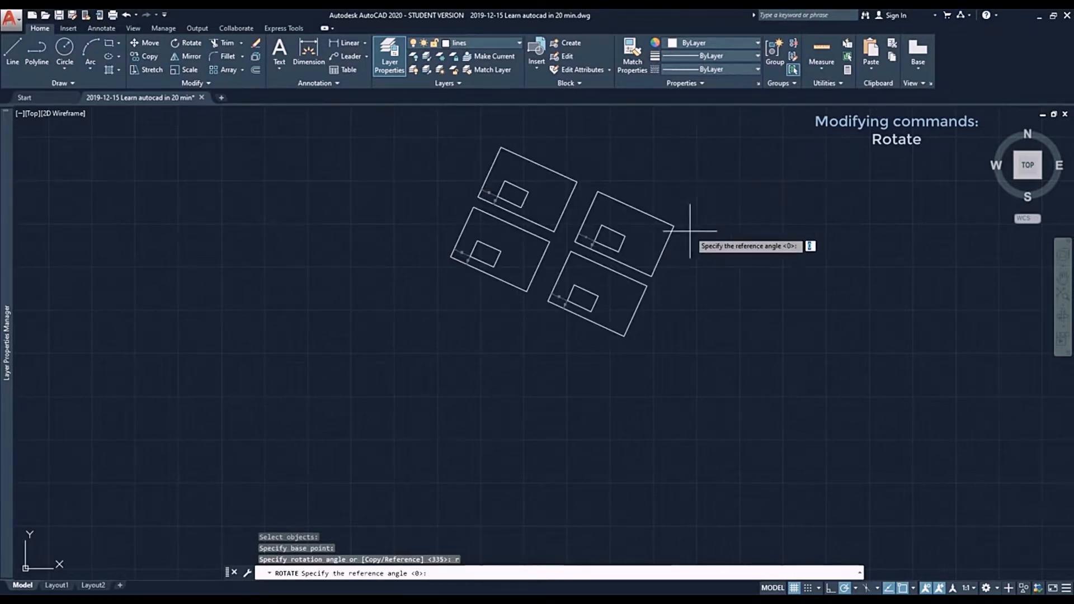
{"action": "scroll", "coordinate": [693, 223], "scroll_direction": "up", "scroll_amount": 4}
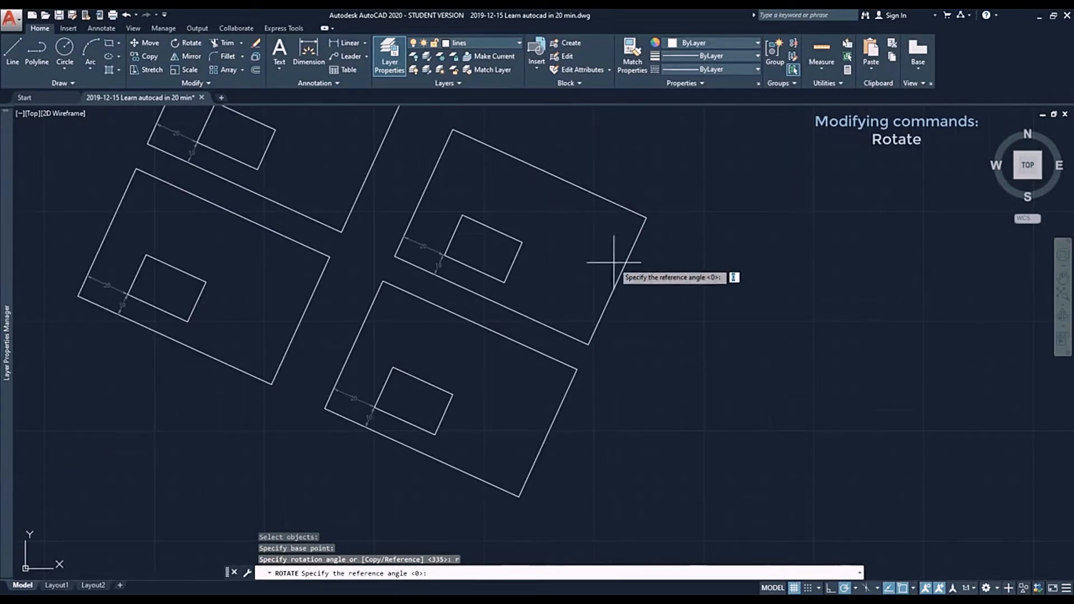
{"action": "left_click", "coordinate": [78, 296]}
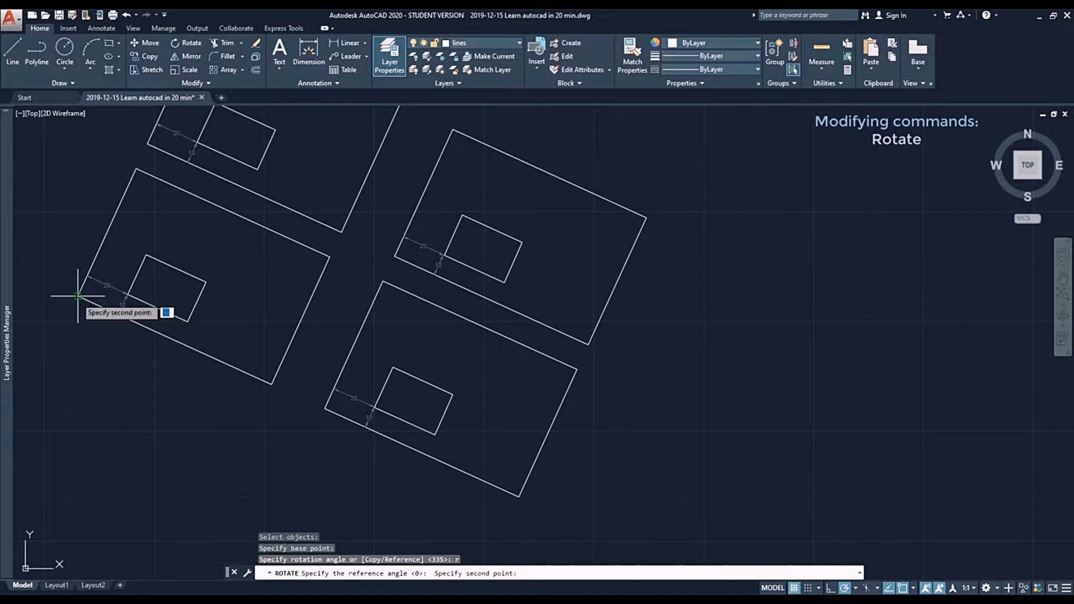
{"action": "left_click", "coordinate": [519, 496]}
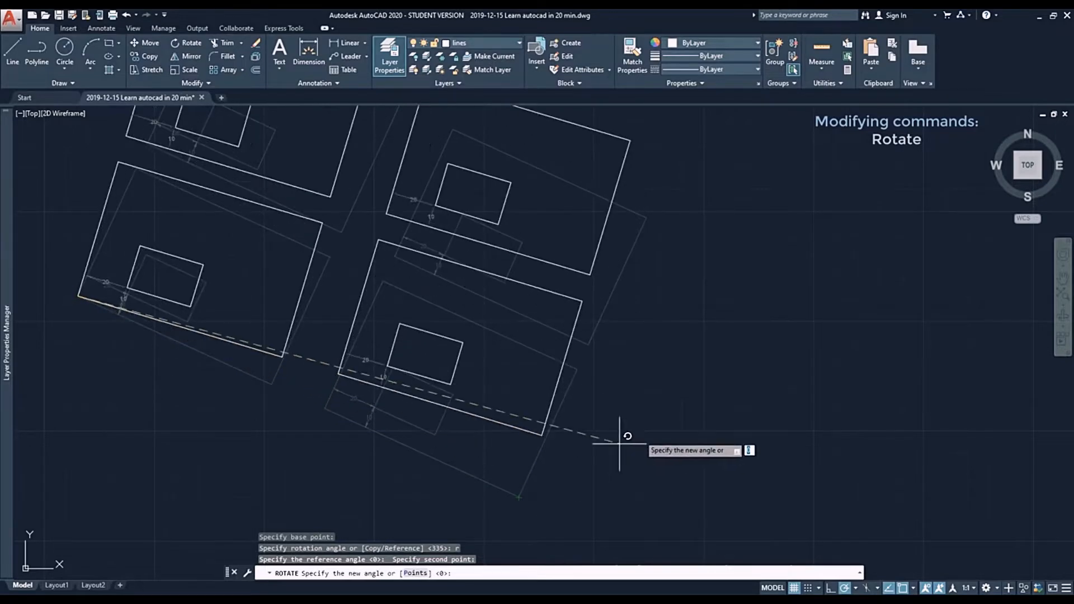
{"action": "left_click", "coordinate": [751, 295]}
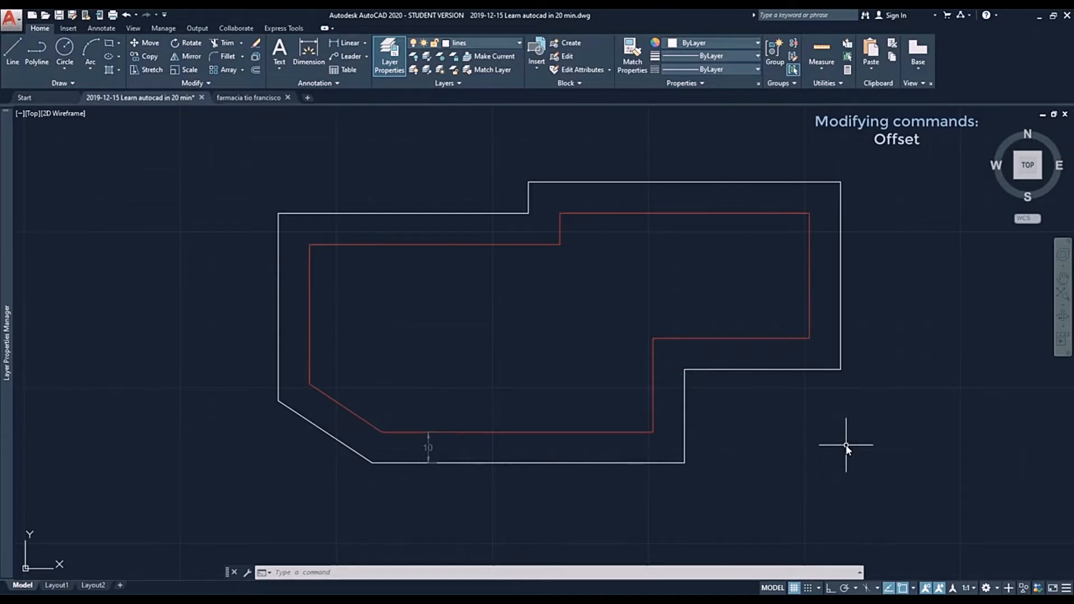
- Erase the red inner outline and the 10-unit dimension, keeping the white outer outline
{"action": "left_click", "coordinate": [846, 446]}
{"action": "left_click", "coordinate": [147, 195]}
{"action": "key", "text": "Delete"}
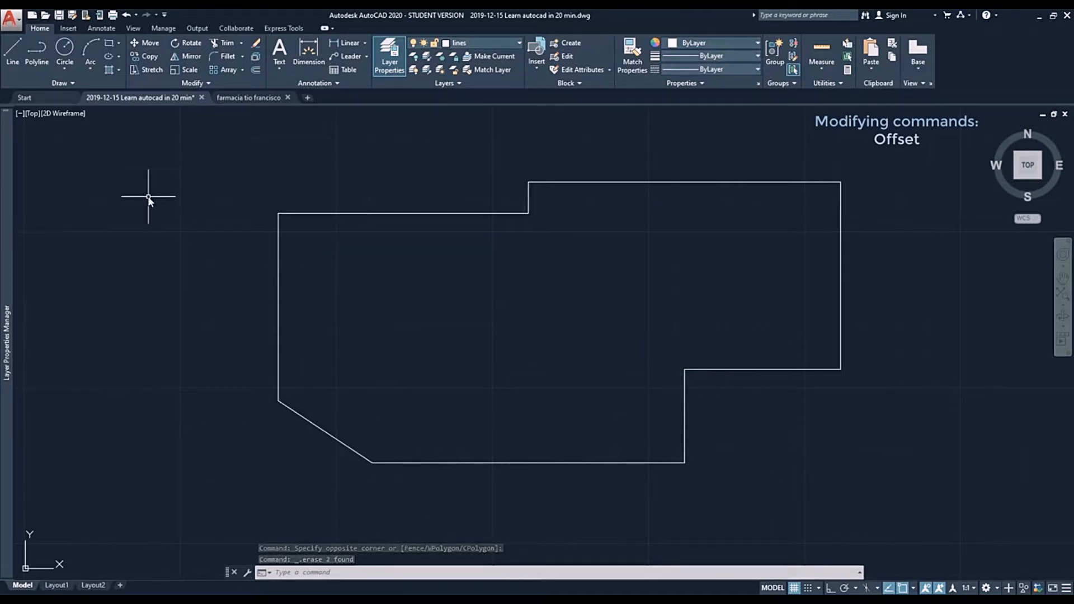
- Offset the closed white outline inward by 10 units, and select the same outline for another offset
{"action": "left_click", "coordinate": [257, 72]}
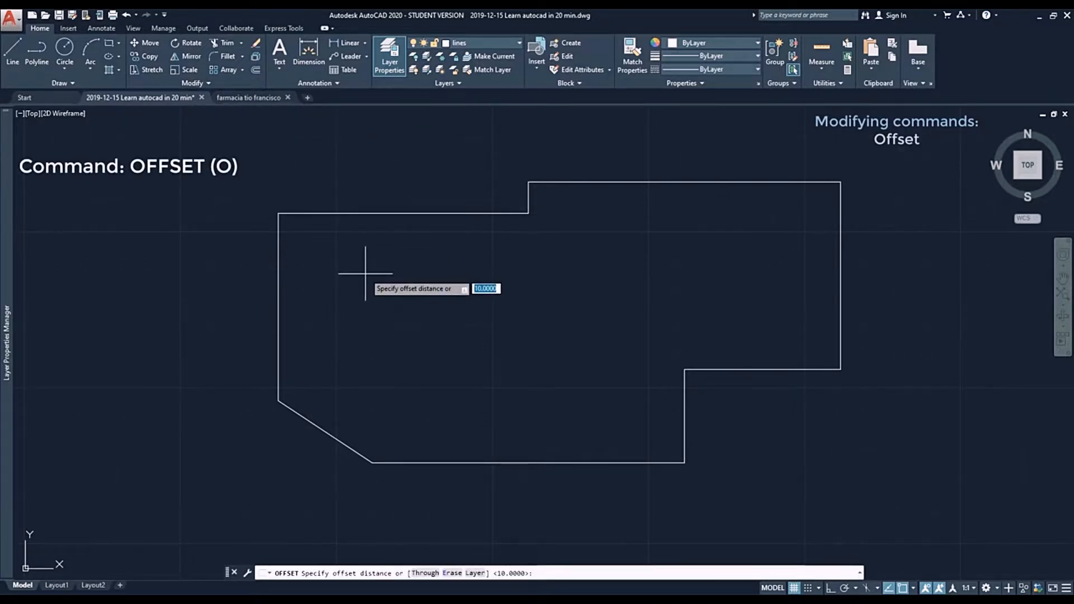
{"action": "key", "text": "Return"}
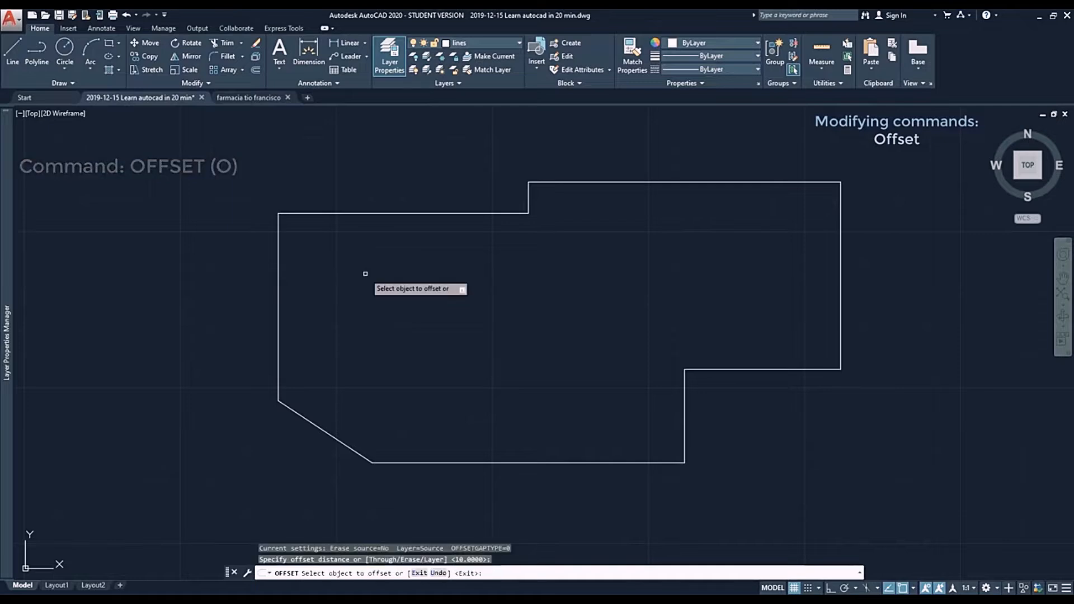
{"action": "left_click", "coordinate": [453, 463]}
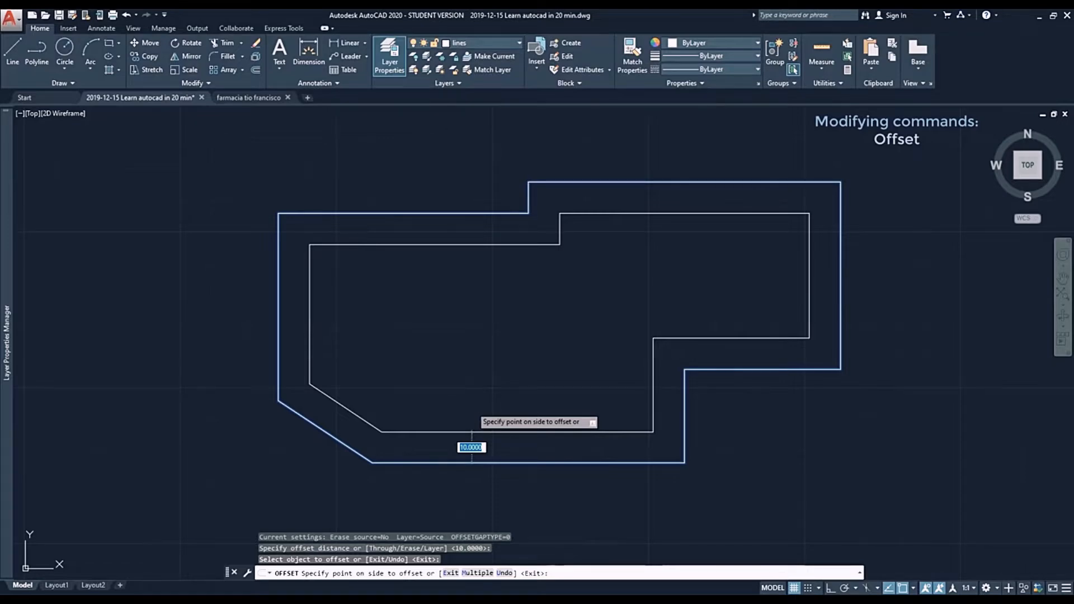
{"action": "left_click", "coordinate": [472, 407]}
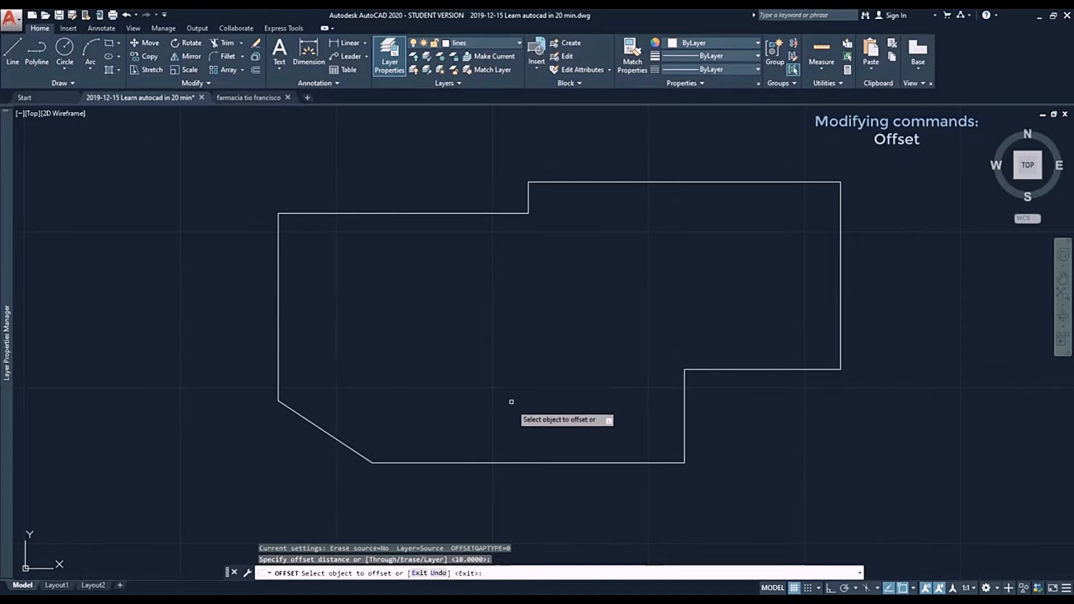
{"action": "left_click", "coordinate": [511, 463]}
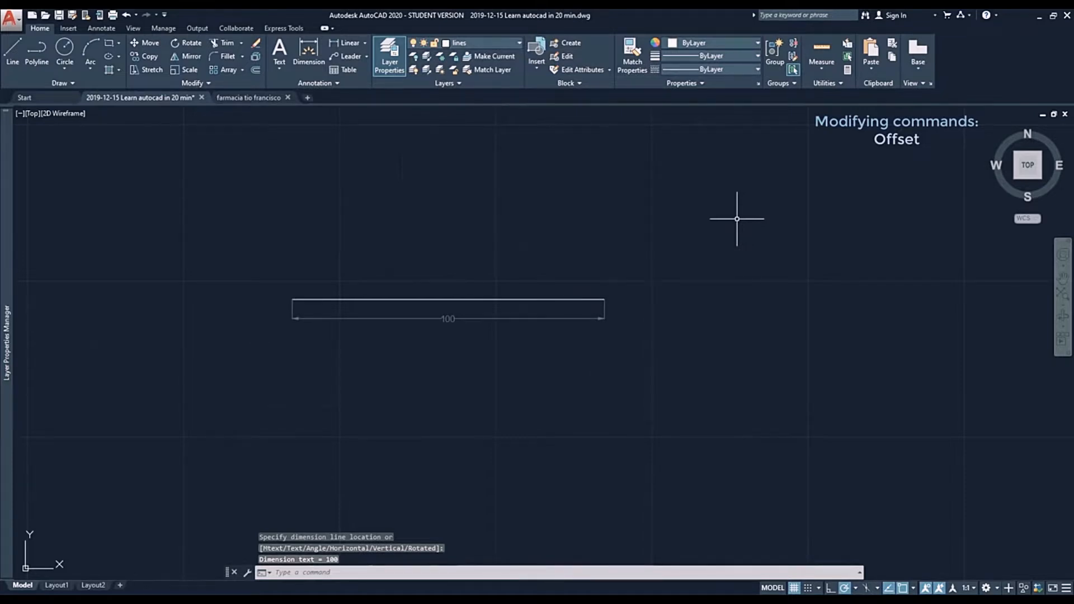
- Offset the 100-unit horizontal line upward by 10 units
{"action": "left_click", "coordinate": [257, 71]}
{"action": "key", "text": "Return"}
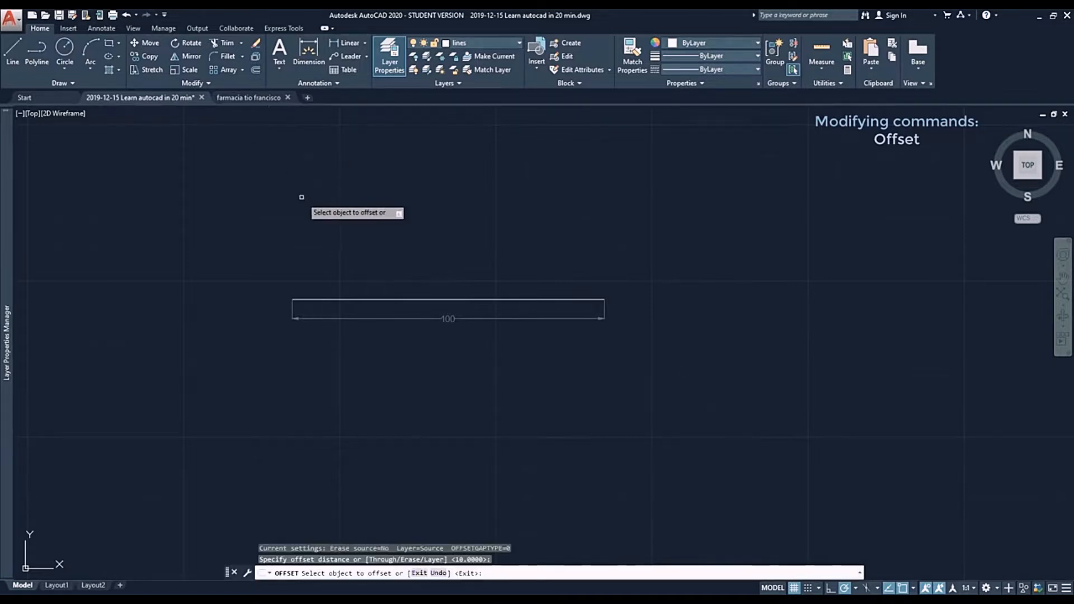
{"action": "left_click", "coordinate": [351, 299]}
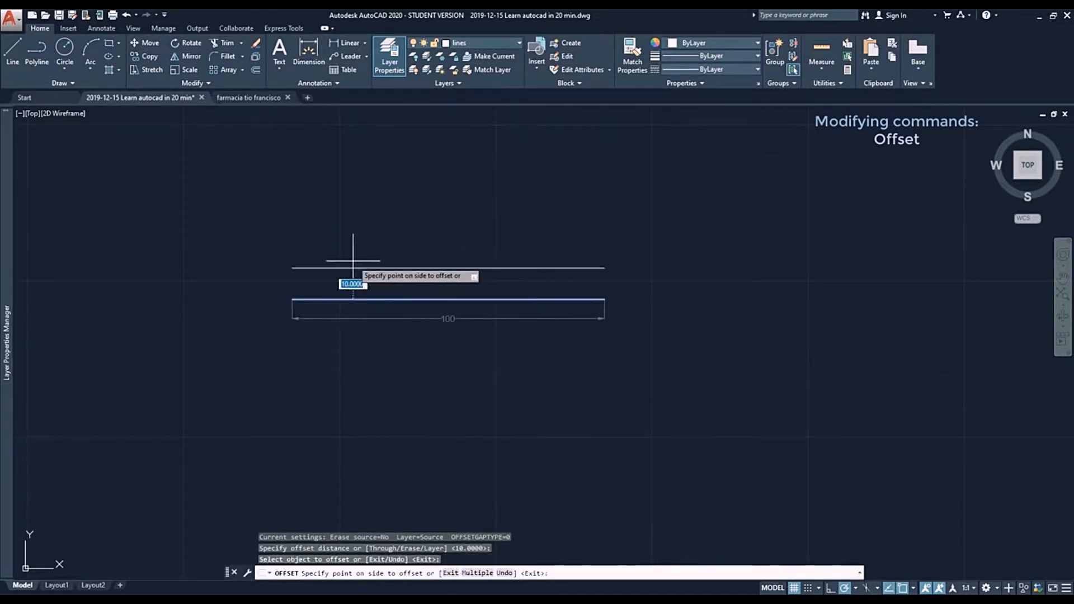
{"action": "left_click", "coordinate": [353, 261]}
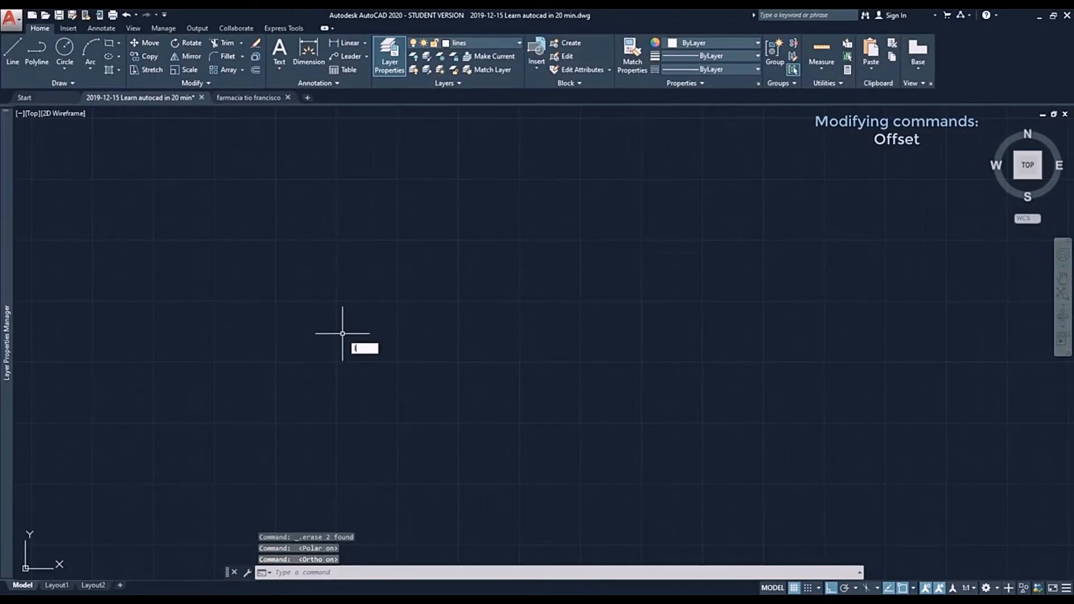
- Draw a rectangle 200 units wide and 100 units high from four separate lines, closing it at the lower-left starting corner
{"action": "type", "text": "l"}
{"action": "key", "text": "Return"}
{"action": "left_click", "coordinate": [155, 373]}
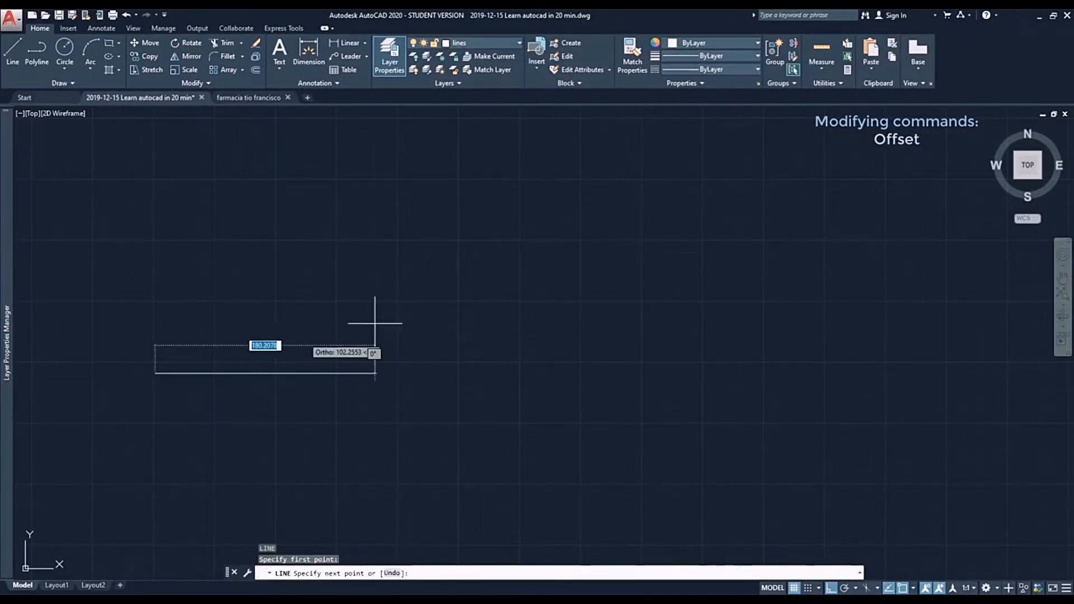
{"action": "type", "text": "200"}
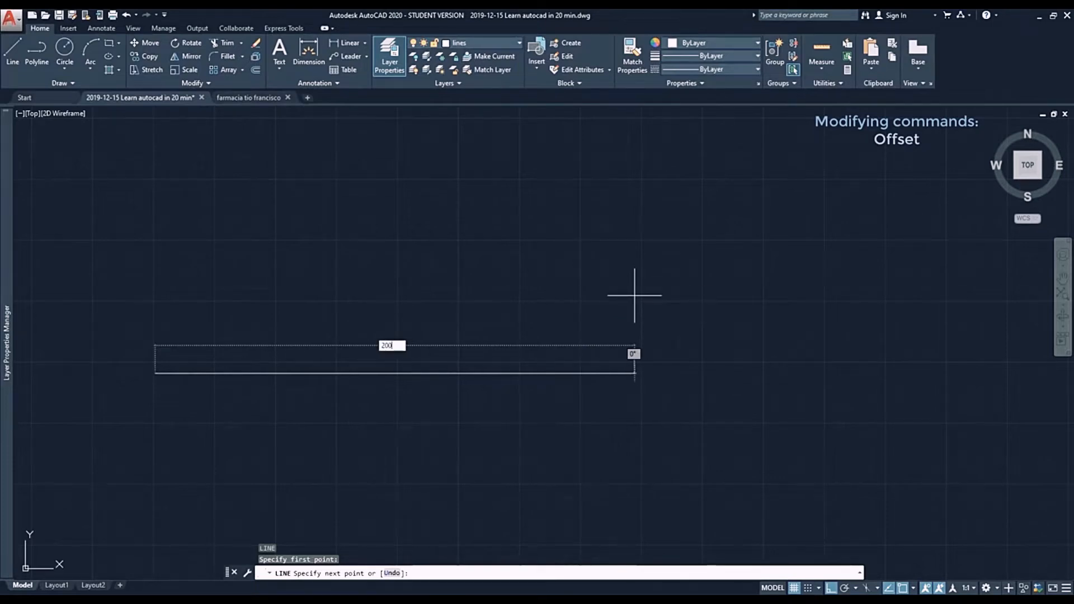
{"action": "key", "text": "Return"}
{"action": "type", "text": "100"}
{"action": "key", "text": "Return"}
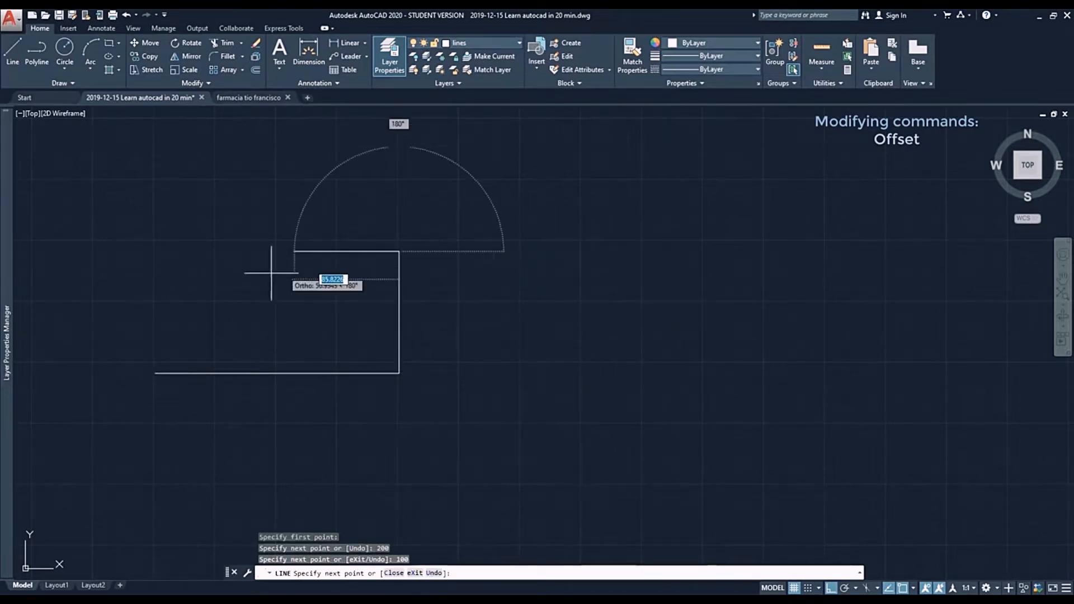
{"action": "type", "text": "200"}
{"action": "key", "text": "Return"}
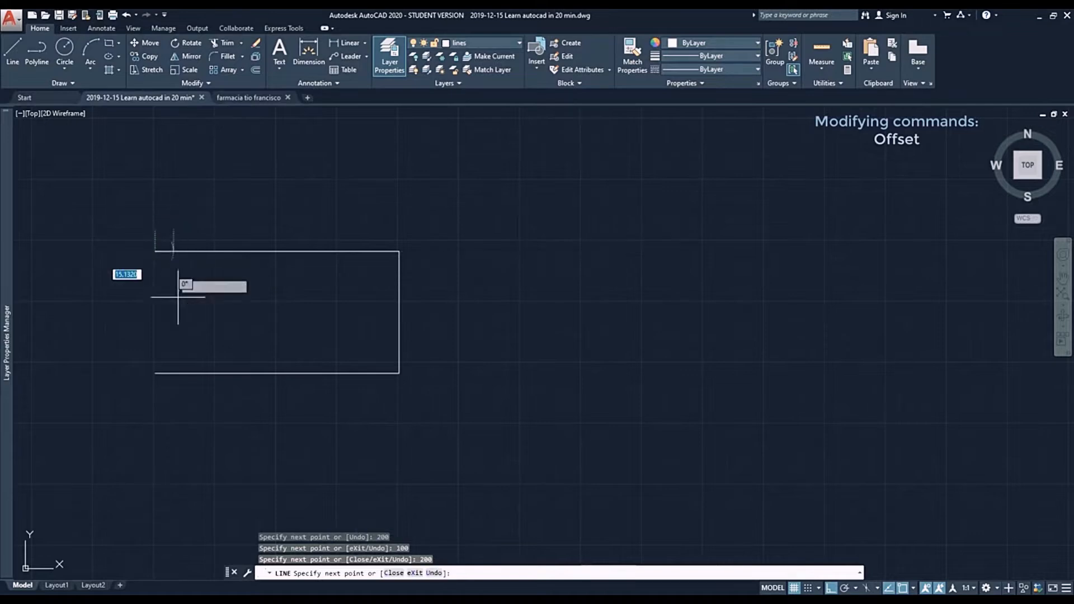
{"action": "left_click", "coordinate": [155, 373]}
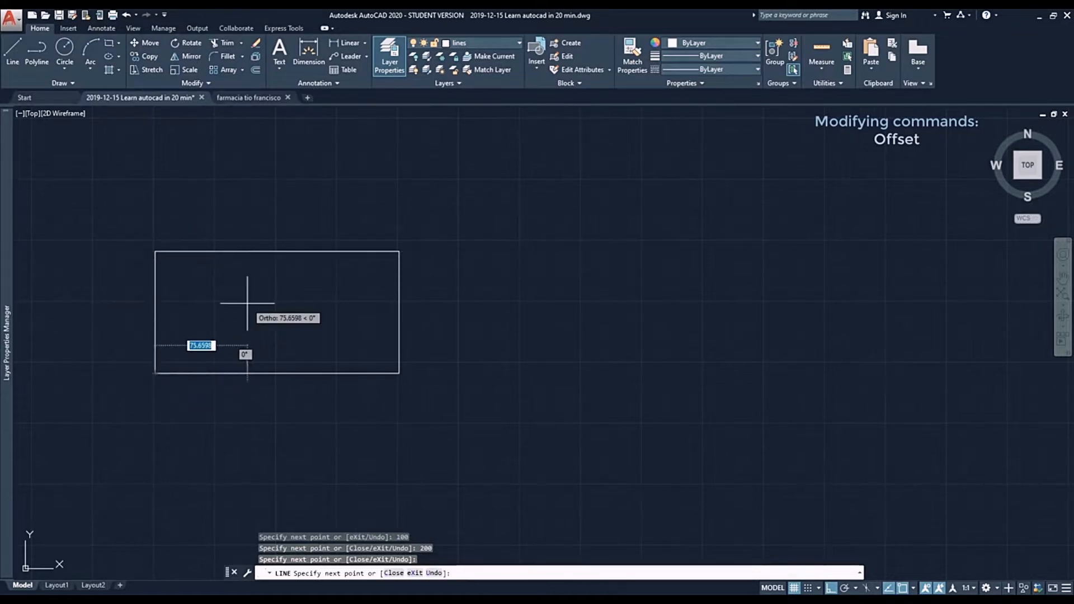
{"action": "key", "text": "Escape"}
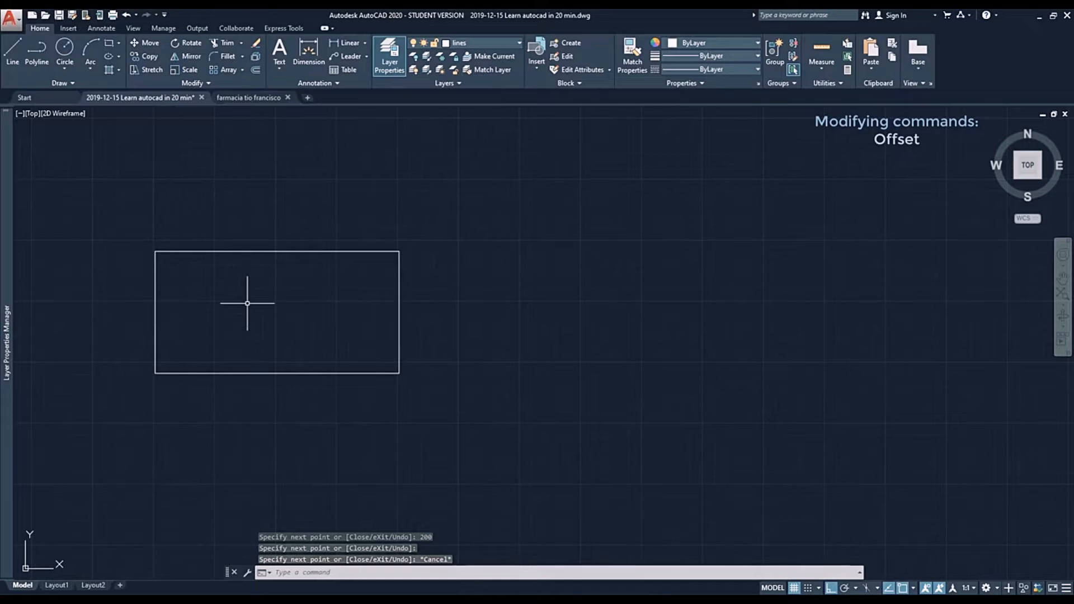
- Offset the bottom, right, top and left lines of the rectangle inward one by one by 10 units
{"action": "type", "text": "o"}
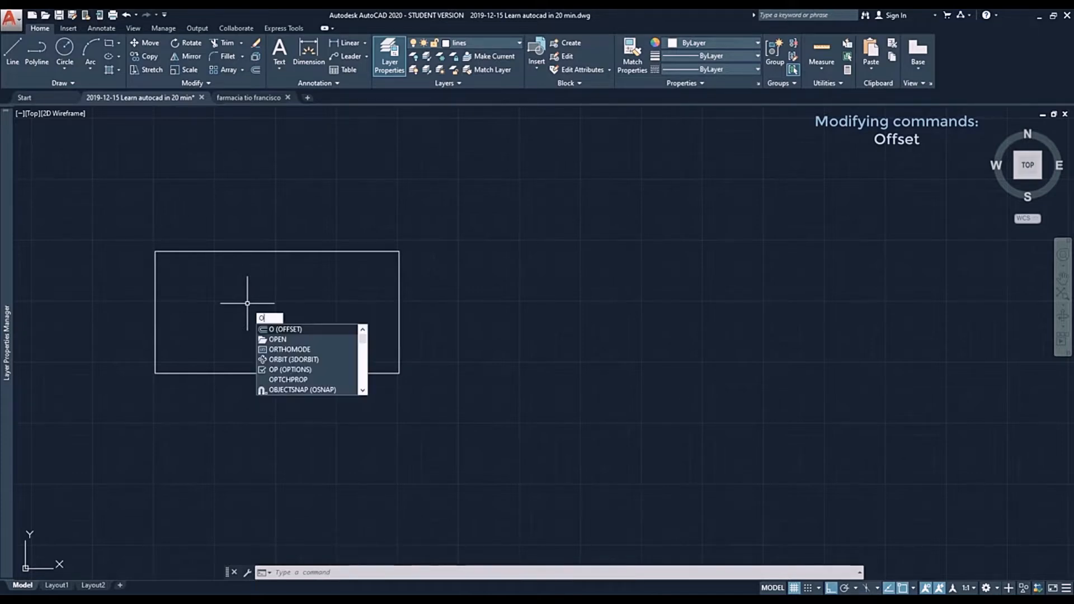
{"action": "key", "text": "Return"}
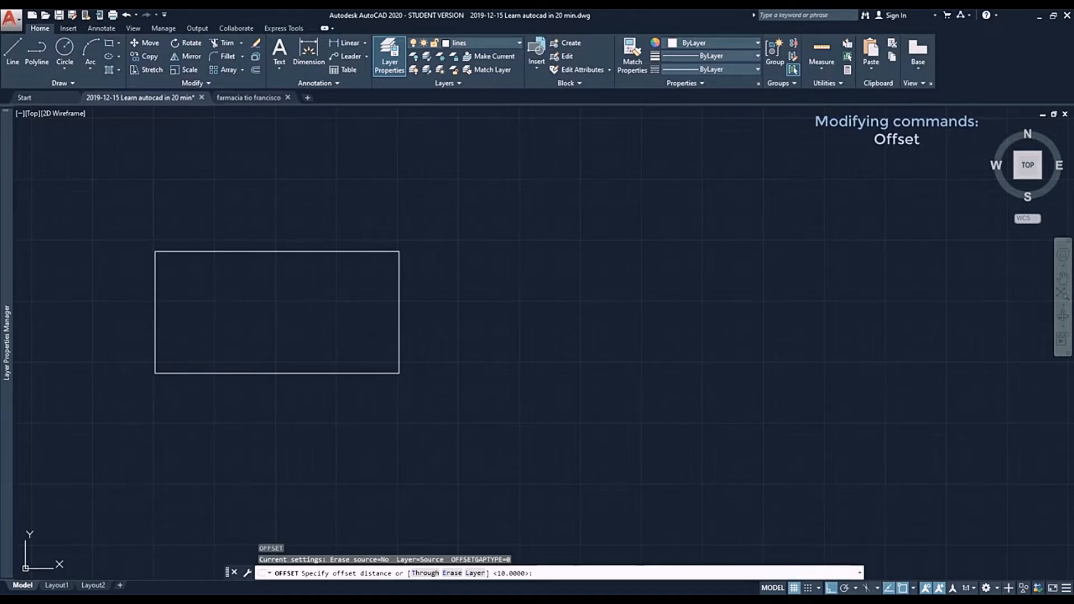
{"action": "key", "text": "Return"}
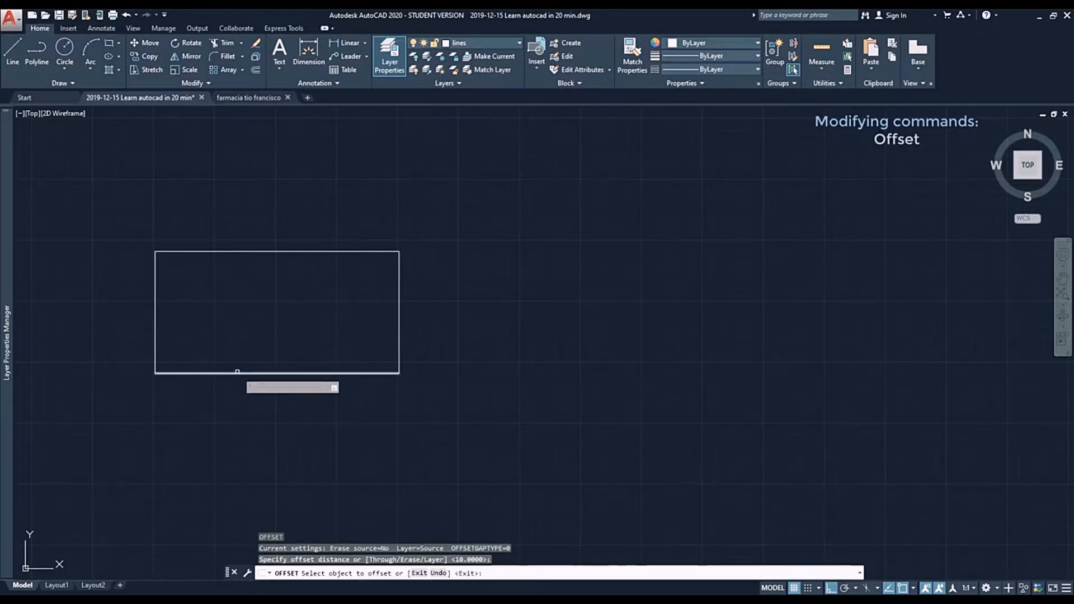
{"action": "left_click", "coordinate": [240, 372]}
{"action": "left_click", "coordinate": [232, 347]}
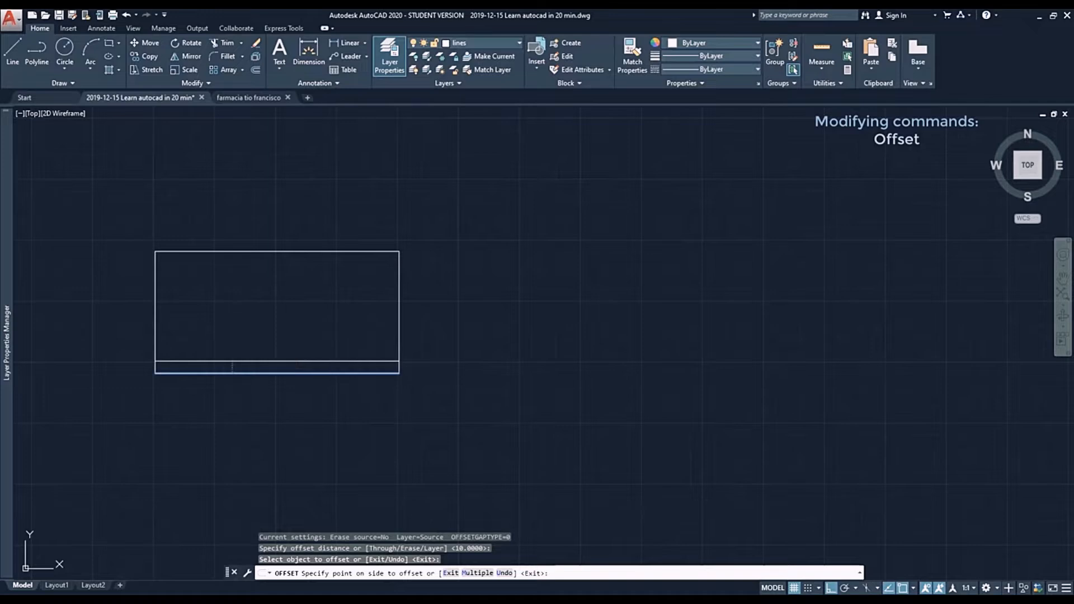
{"action": "left_click", "coordinate": [399, 316]}
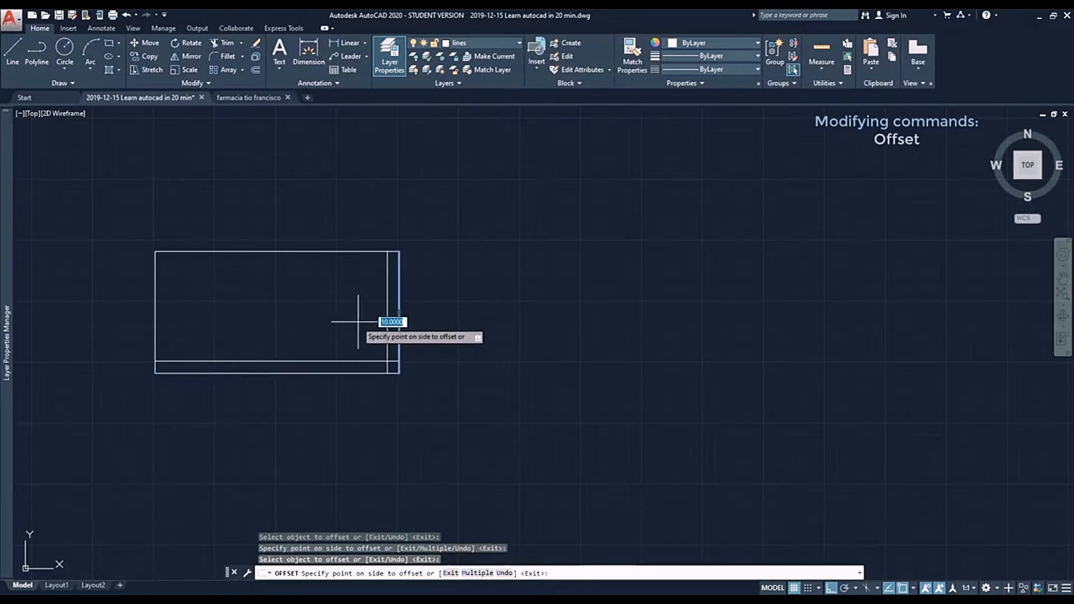
{"action": "left_click", "coordinate": [365, 315]}
{"action": "left_click", "coordinate": [348, 251]}
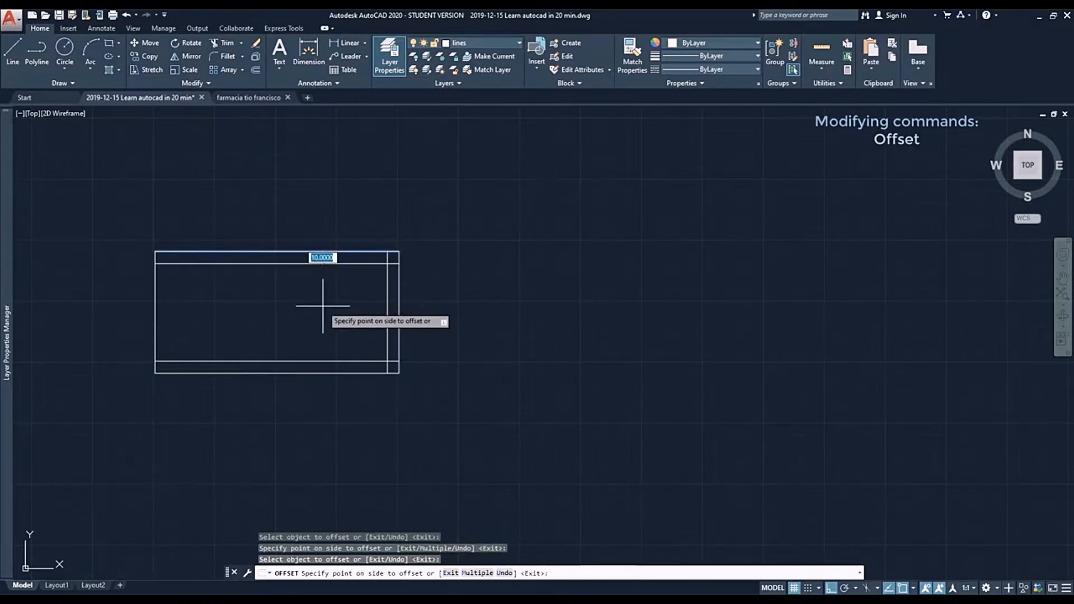
{"action": "left_click", "coordinate": [263, 311]}
{"action": "left_click", "coordinate": [156, 316]}
{"action": "left_click", "coordinate": [190, 313]}
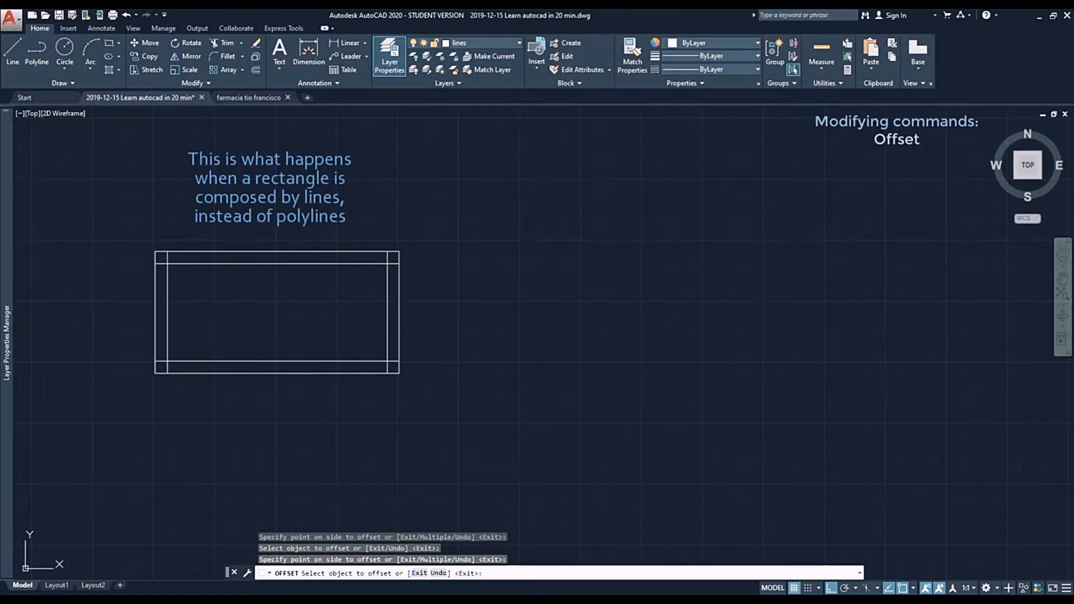
{"action": "key", "text": "Escape"}
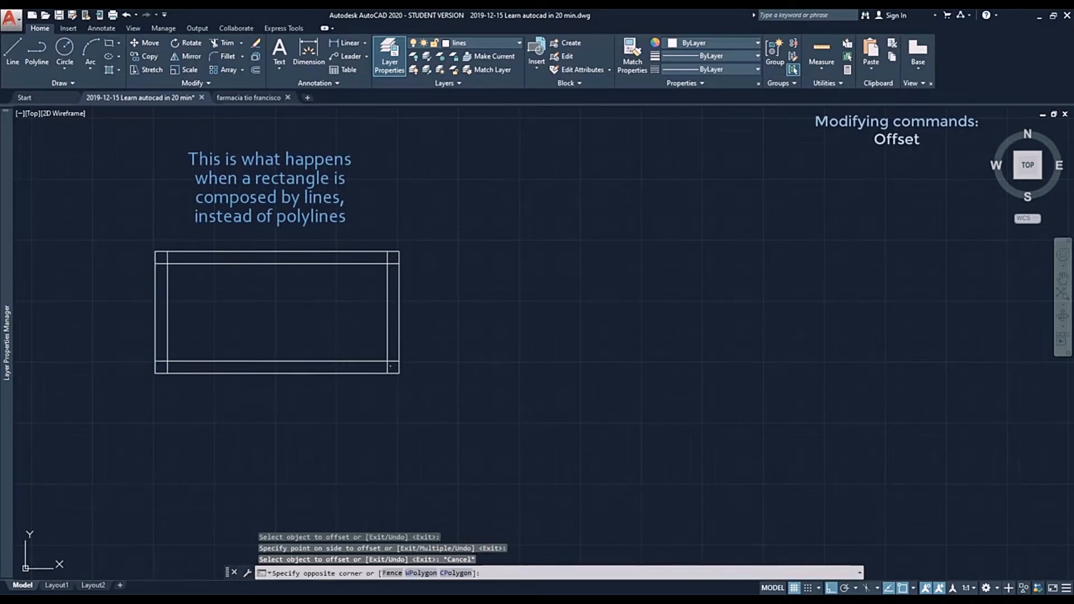
- Erase the four offset lines inside the rectangle
{"action": "left_click", "coordinate": [392, 366]}
{"action": "left_click", "coordinate": [166, 254]}
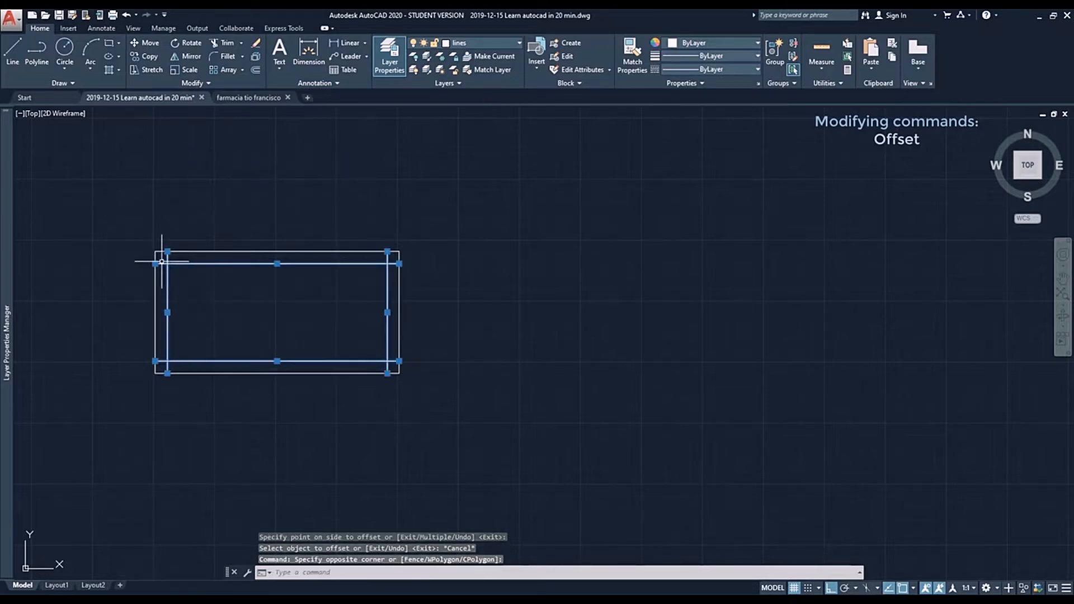
{"action": "key", "text": "Delete"}
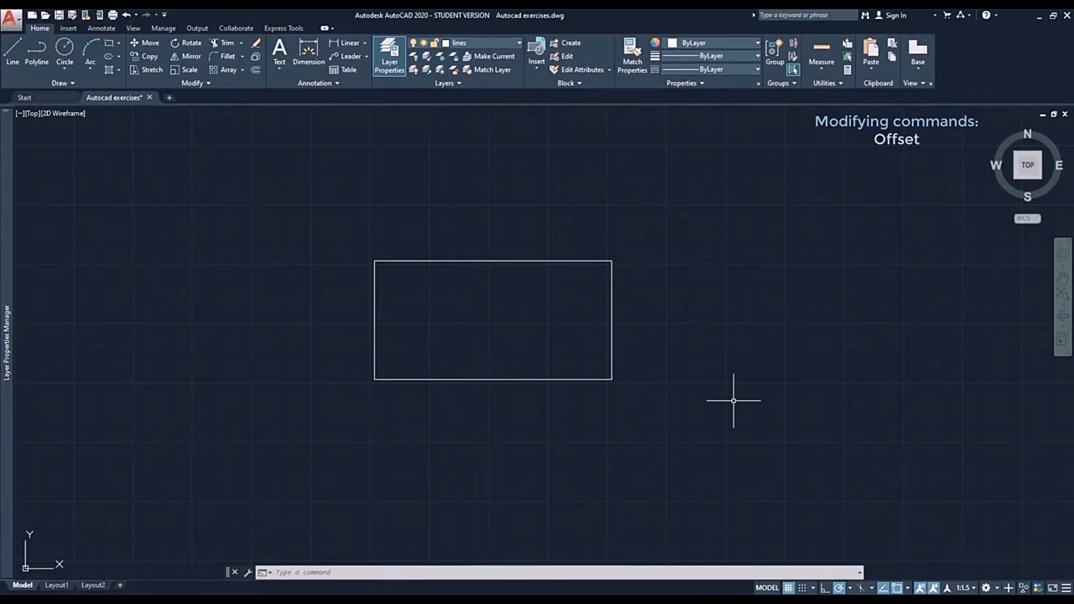
- Join the four separate lines of the rectangle into a single polyline
{"action": "left_click", "coordinate": [199, 83]}
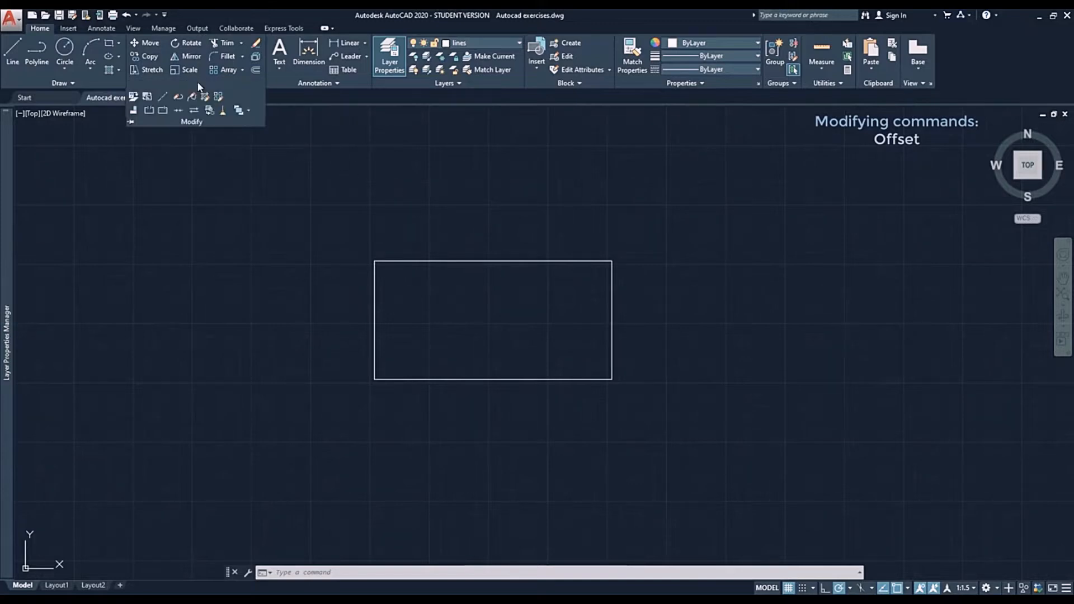
{"action": "left_click", "coordinate": [178, 111]}
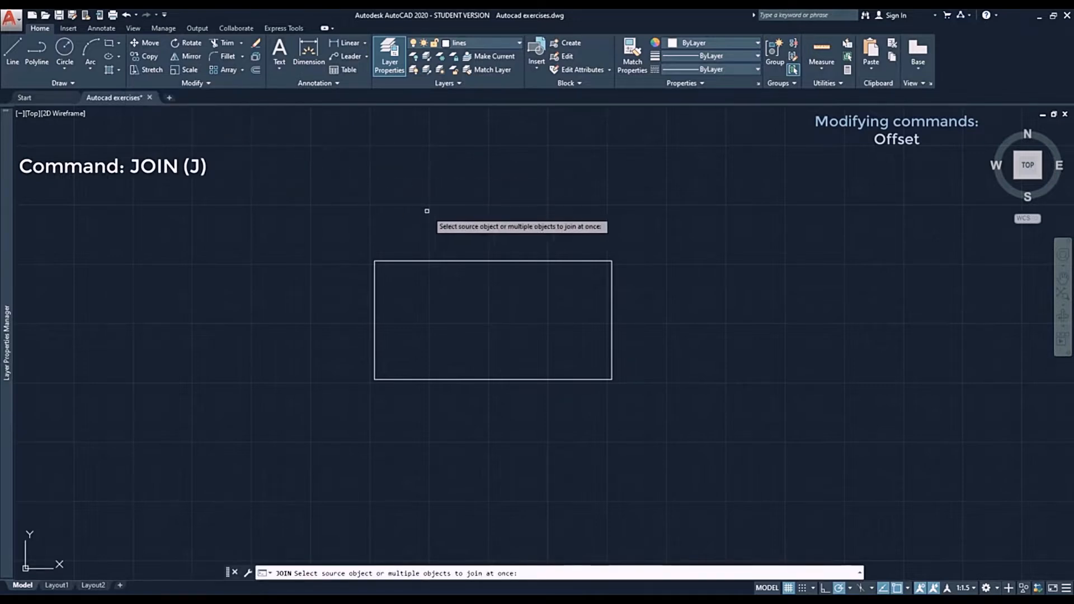
{"action": "left_click", "coordinate": [661, 418]}
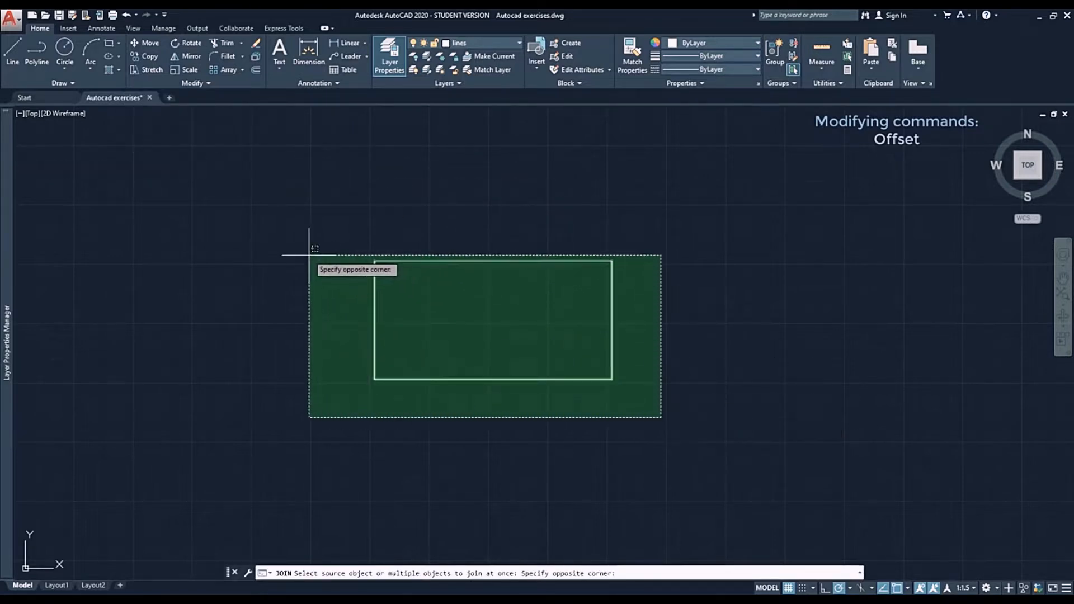
{"action": "left_click", "coordinate": [309, 255]}
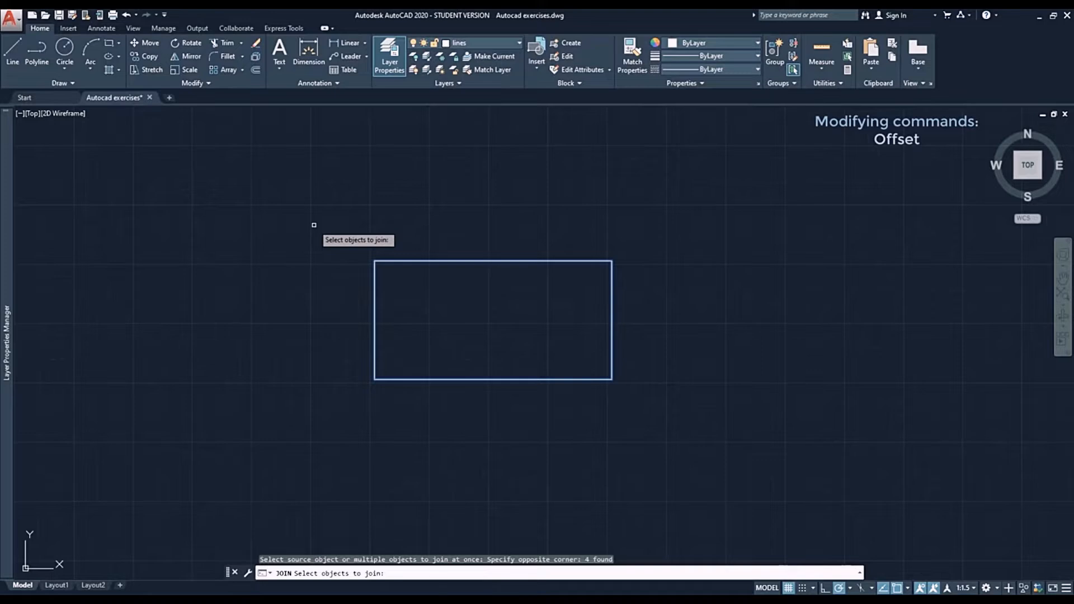
{"action": "key", "text": "Return"}
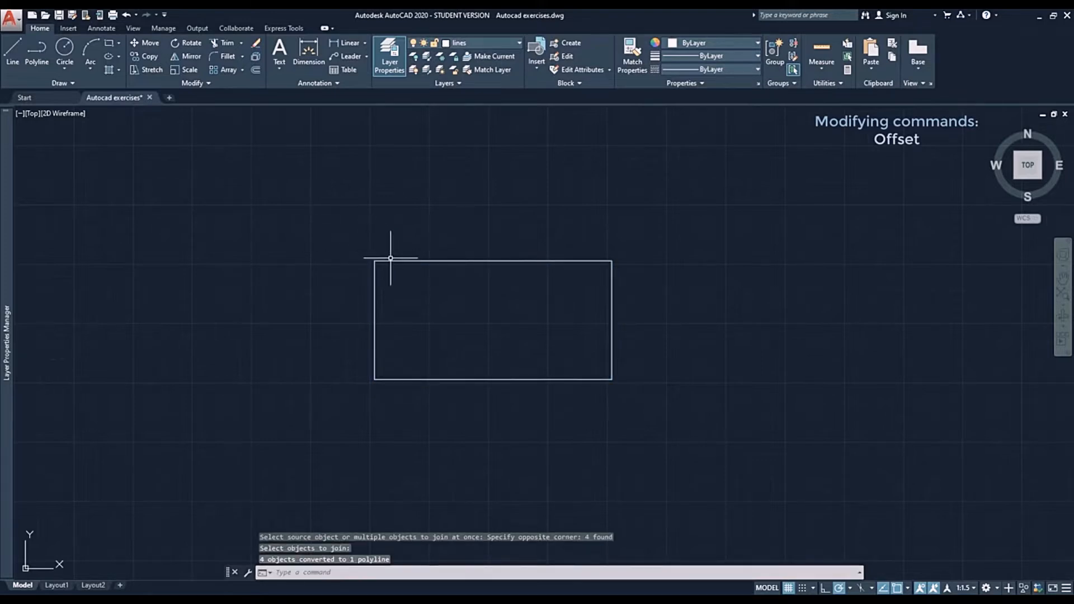
- Offset the joined rectangle inward by 10 units in one operation
{"action": "mouse_move", "coordinate": [394, 260]}
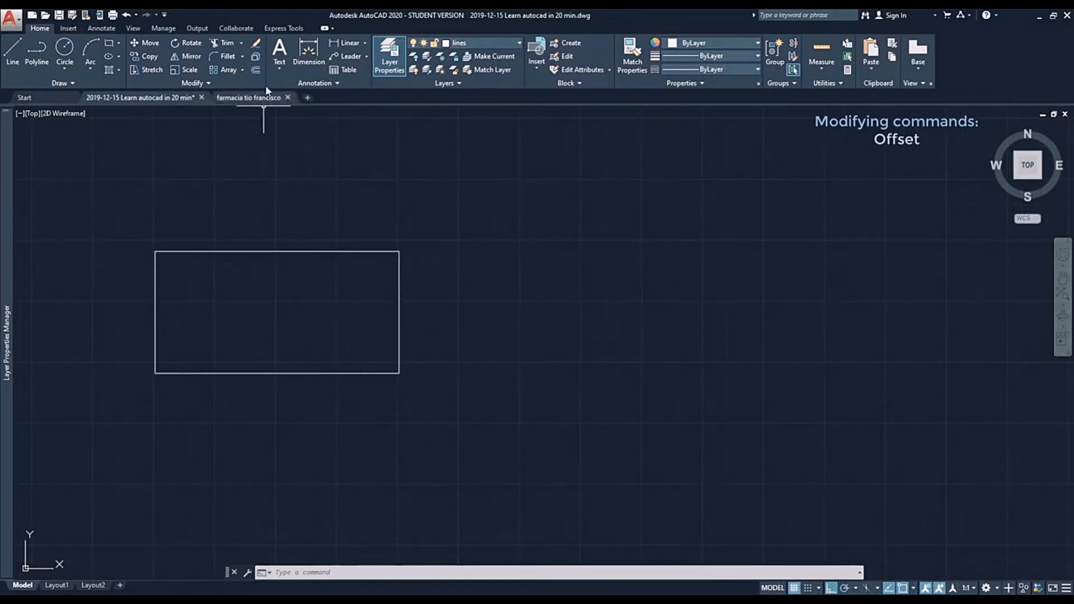
{"action": "left_click", "coordinate": [256, 70]}
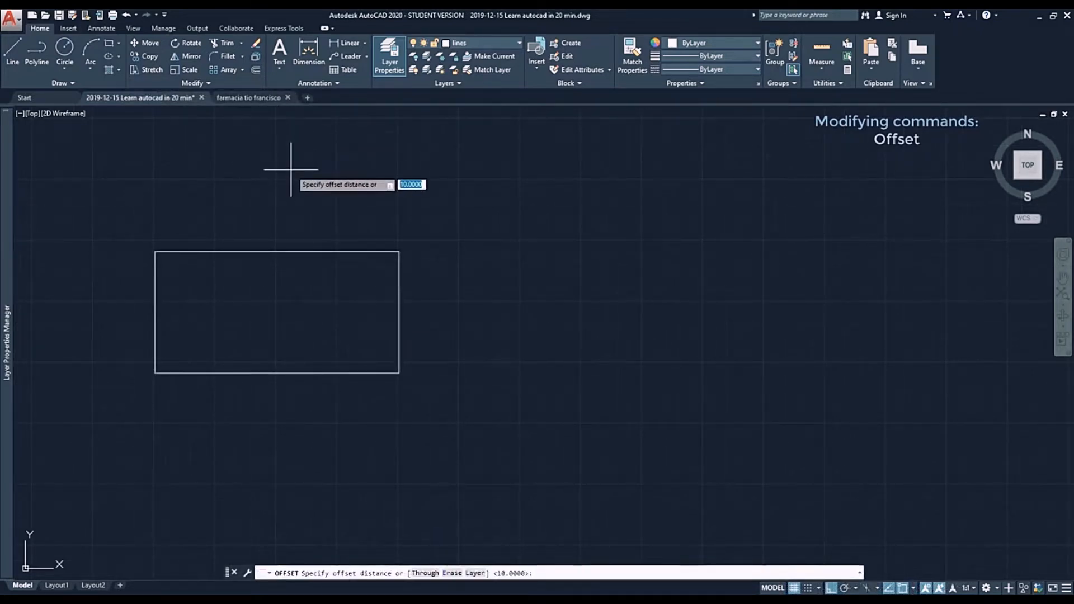
{"action": "key", "text": "Return"}
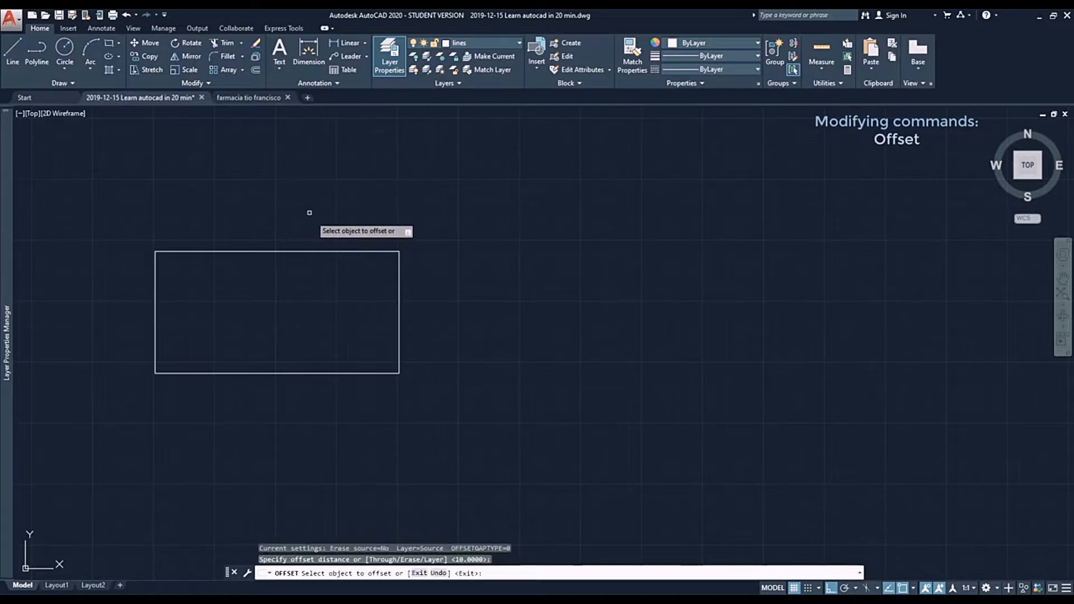
{"action": "left_click", "coordinate": [315, 251]}
{"action": "left_click", "coordinate": [318, 299]}
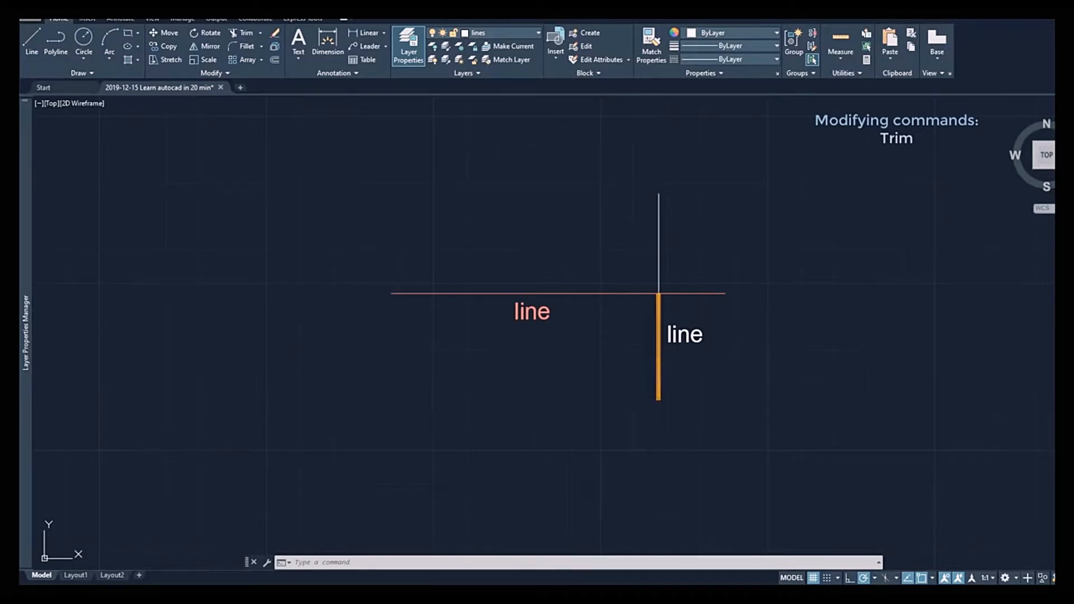
- Trim the part of the white vertical line below the red horizontal line, using both lines as cutting edges
{"action": "left_click", "coordinate": [241, 37]}
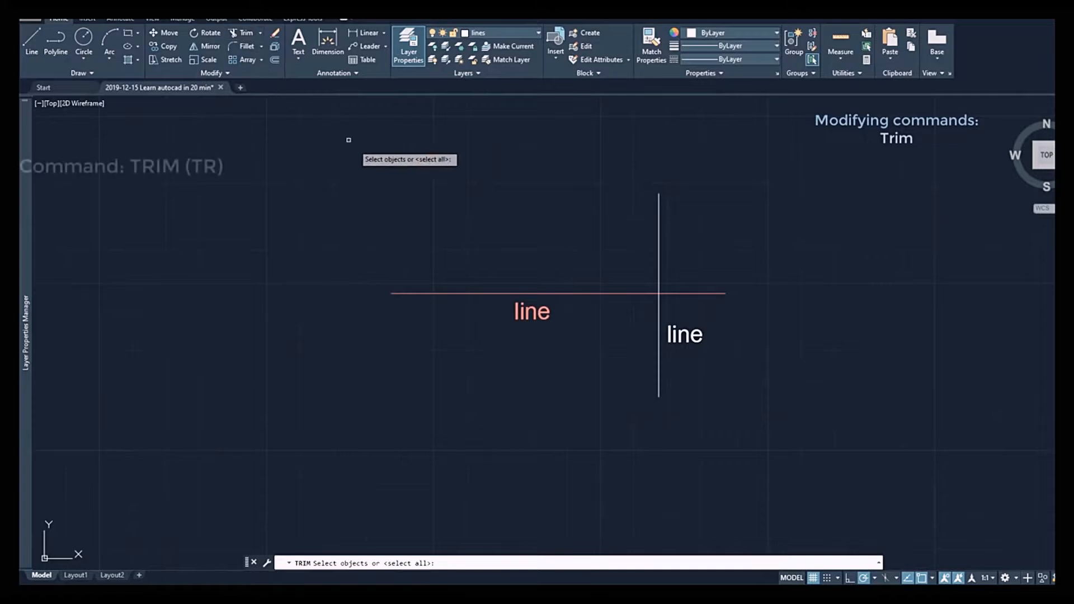
{"action": "left_click", "coordinate": [678, 293]}
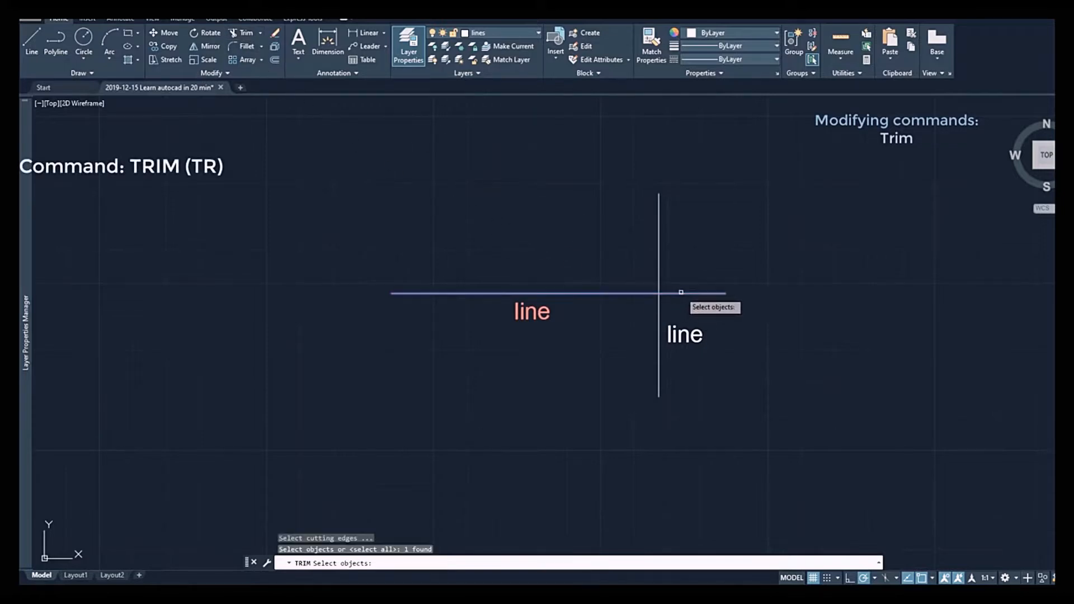
{"action": "left_click", "coordinate": [658, 276]}
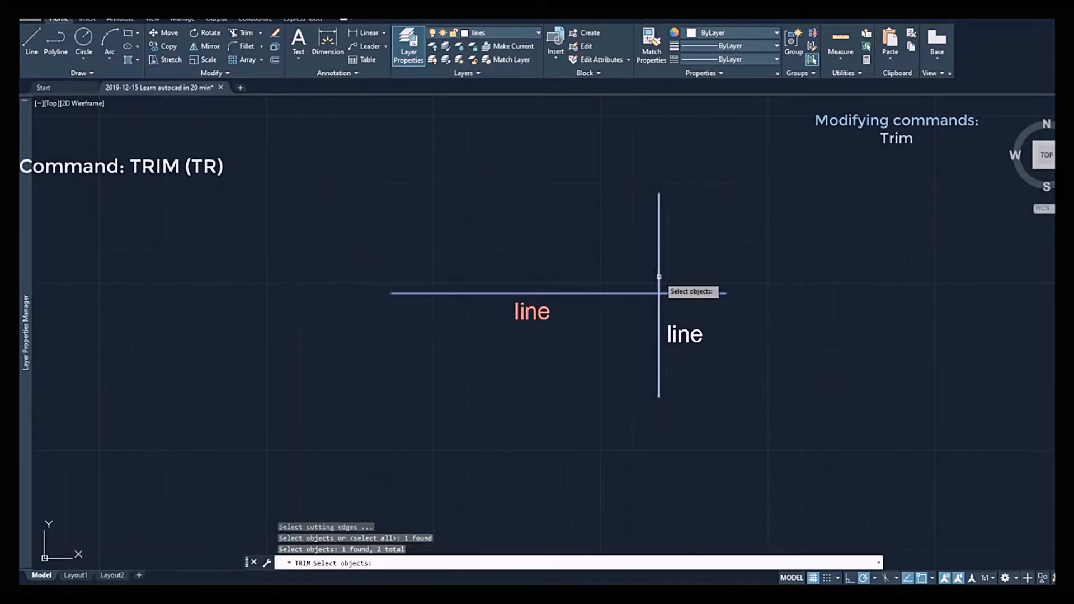
{"action": "key", "text": "Return"}
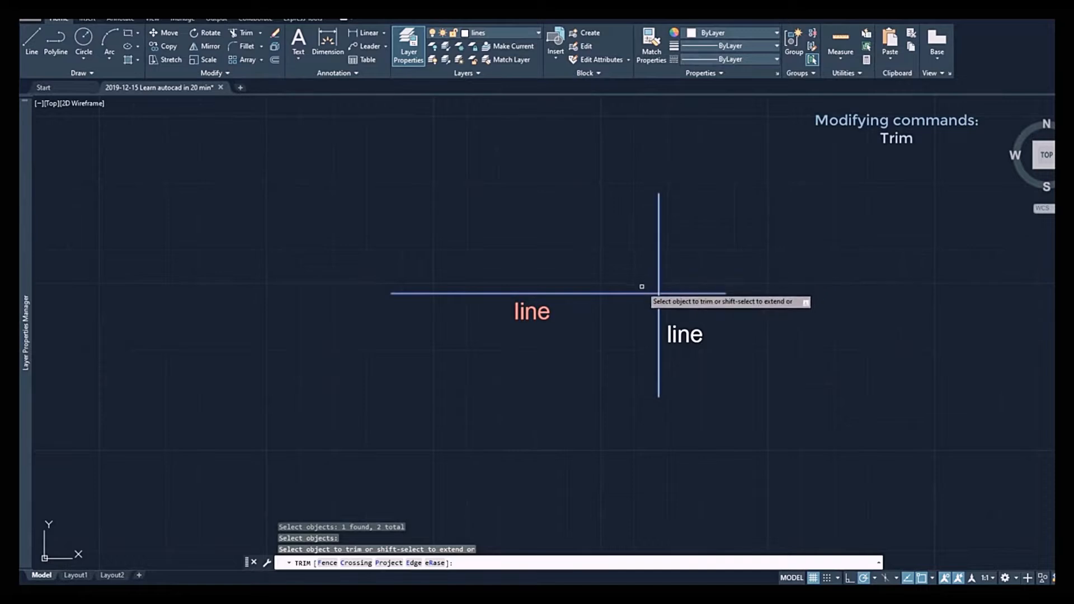
{"action": "left_click", "coordinate": [659, 313]}
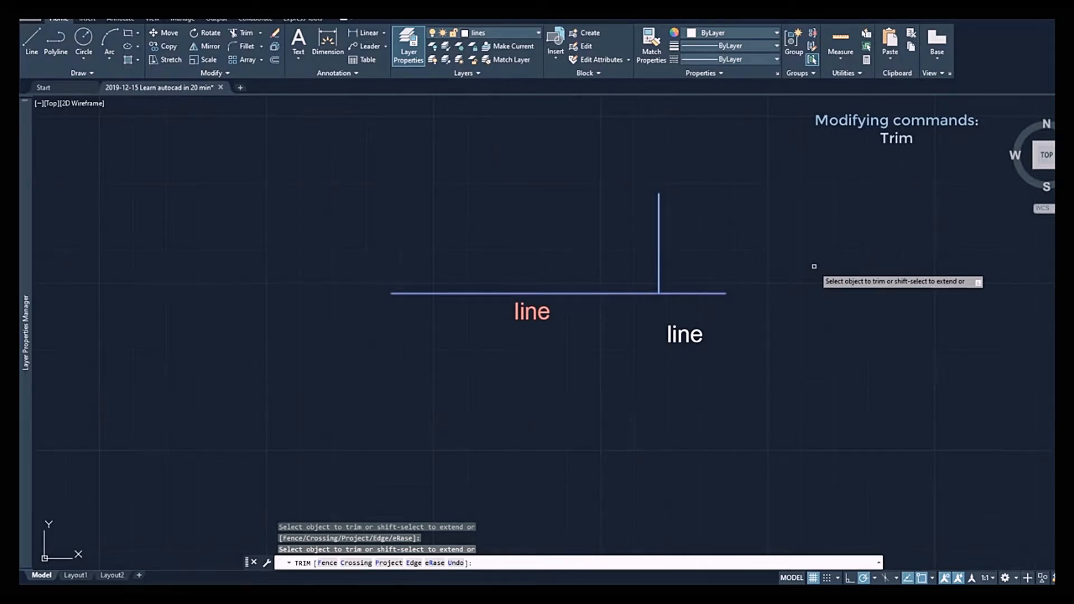
{"action": "key", "text": "Return"}
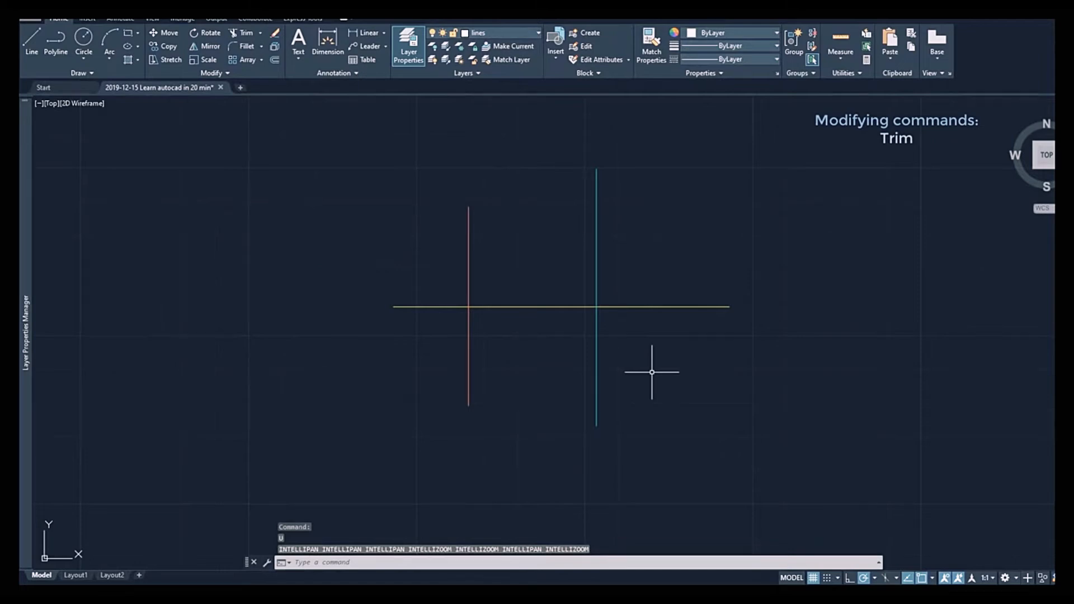
- Try to trim the yellow line beyond the blue vertical line with all three lines as cutting edges, and undo the trim
{"action": "key", "text": "Escape"}
{"action": "key", "text": "Escape"}
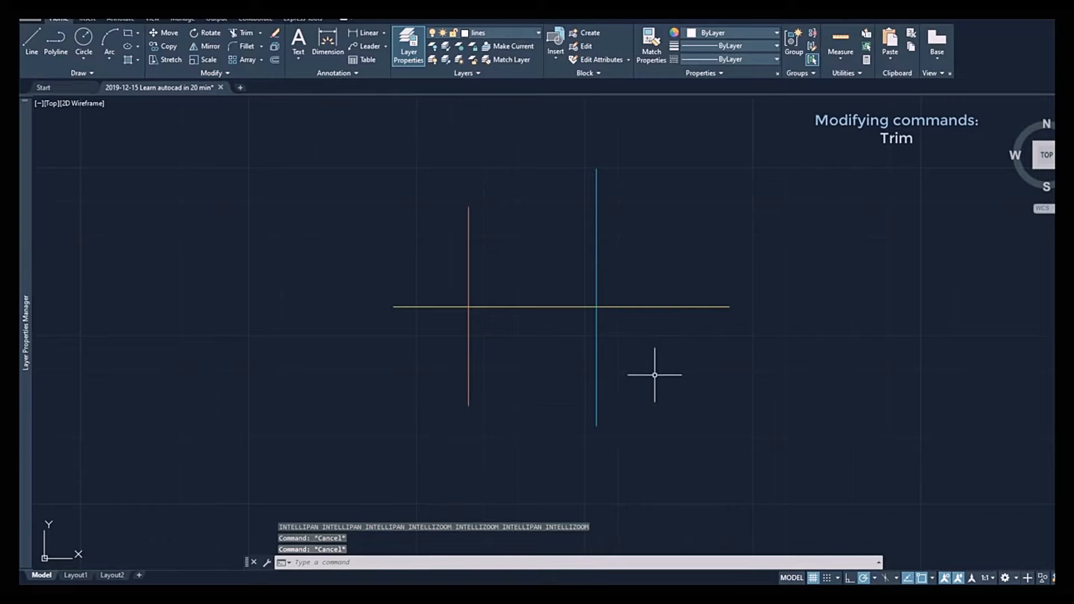
{"action": "type", "text": "TR"}
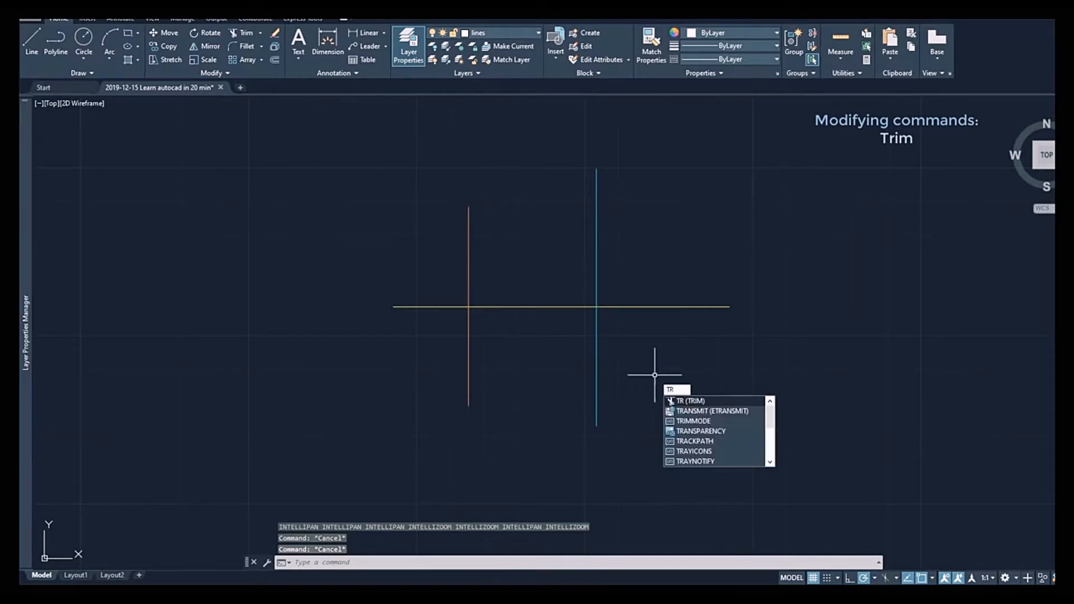
{"action": "key", "text": "Return"}
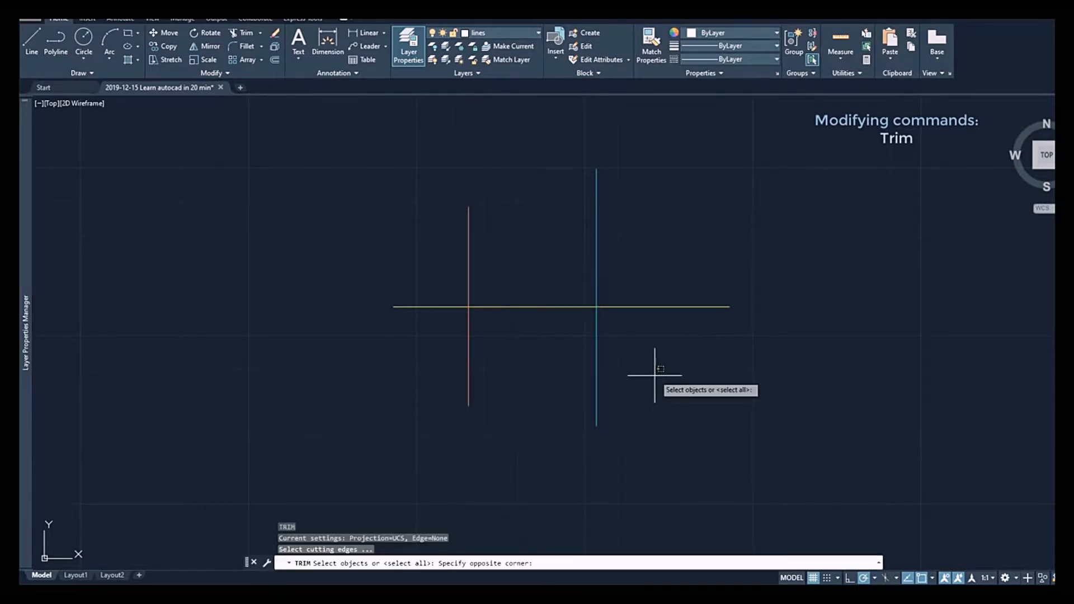
{"action": "left_click", "coordinate": [655, 376]}
{"action": "left_click", "coordinate": [405, 239]}
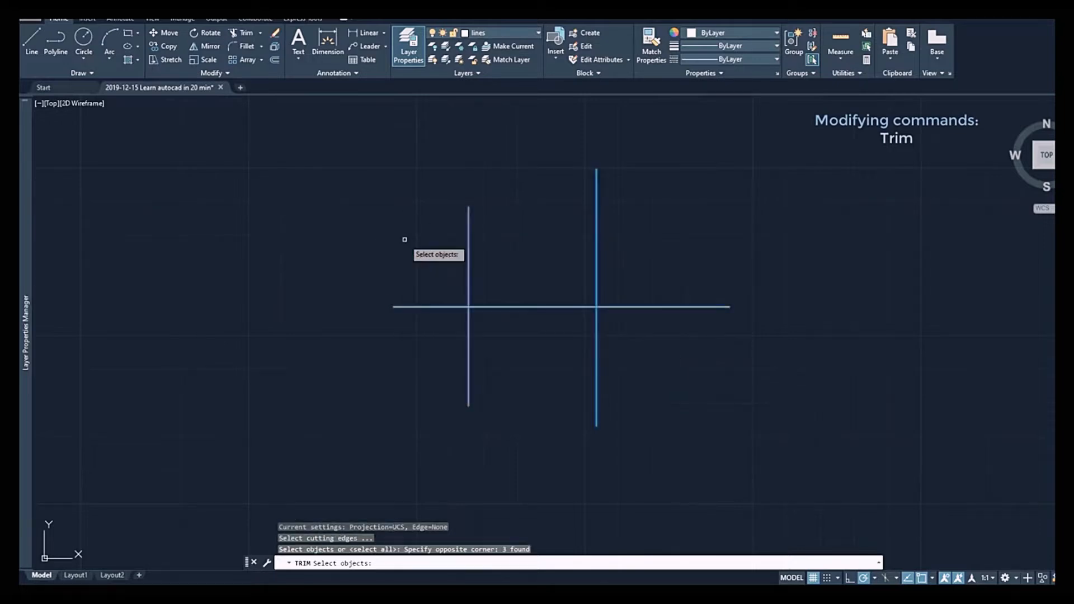
{"action": "key", "text": "Return"}
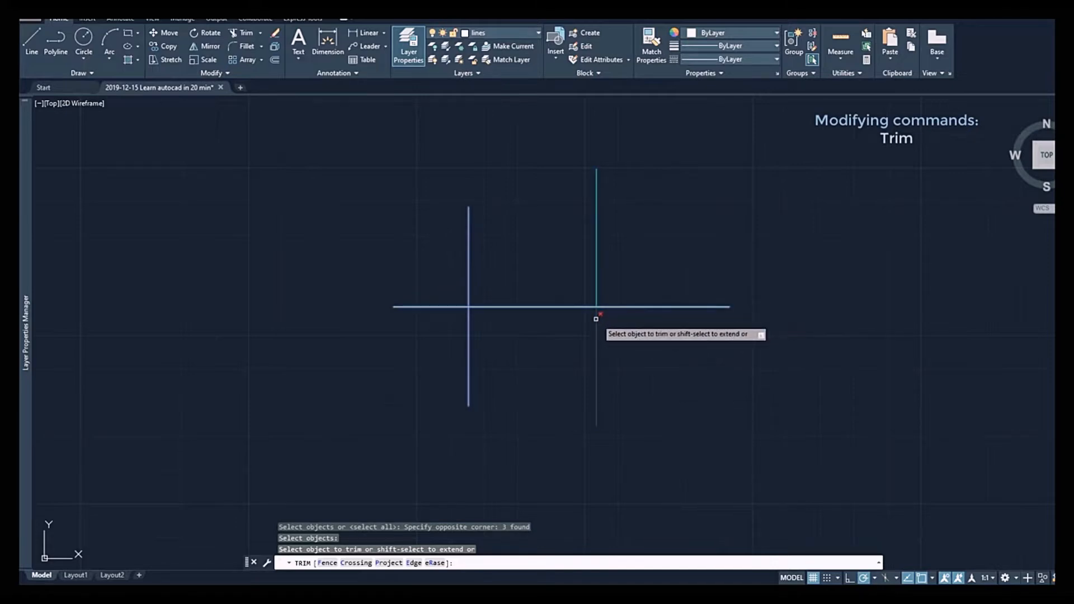
{"action": "left_click", "coordinate": [610, 306]}
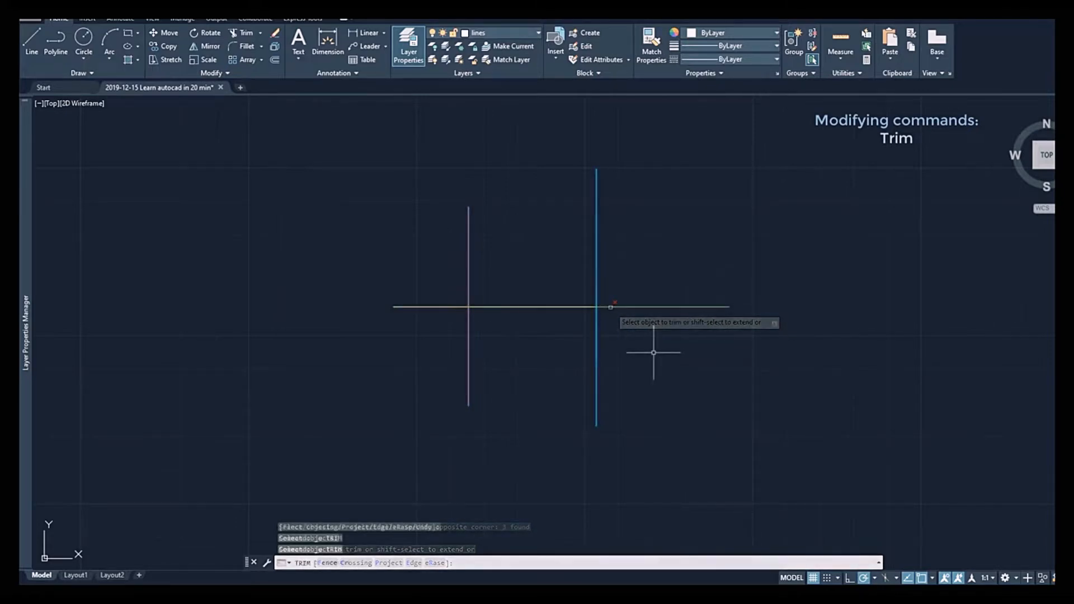
{"action": "key", "text": "ctrl+z"}
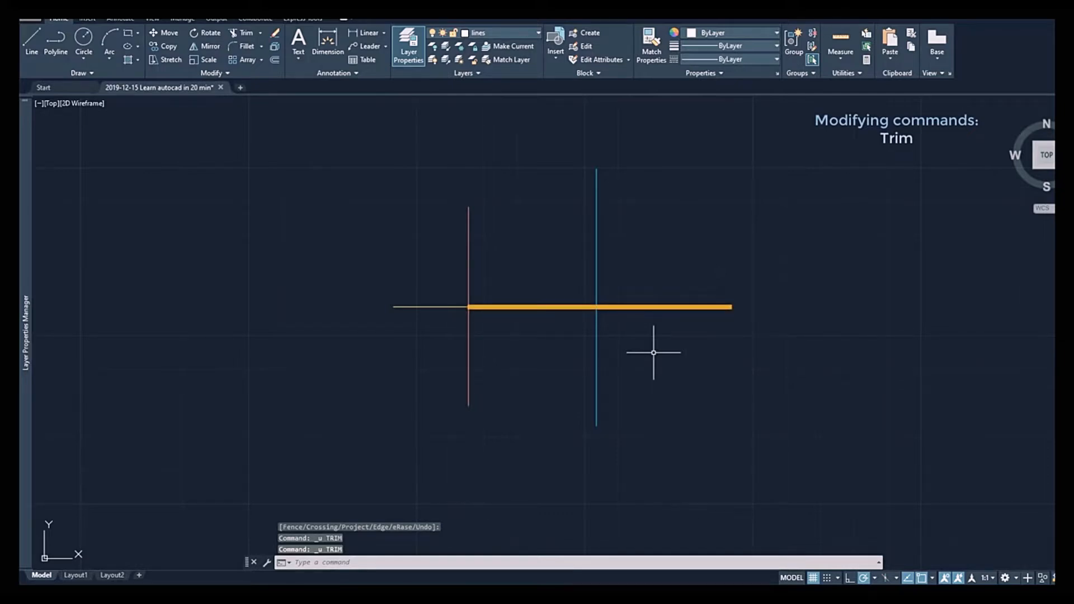
- Trim the yellow horizontal line from the red vertical line to its right end, using only the yellow and red lines as cutting edges
{"action": "type", "text": "TR"}
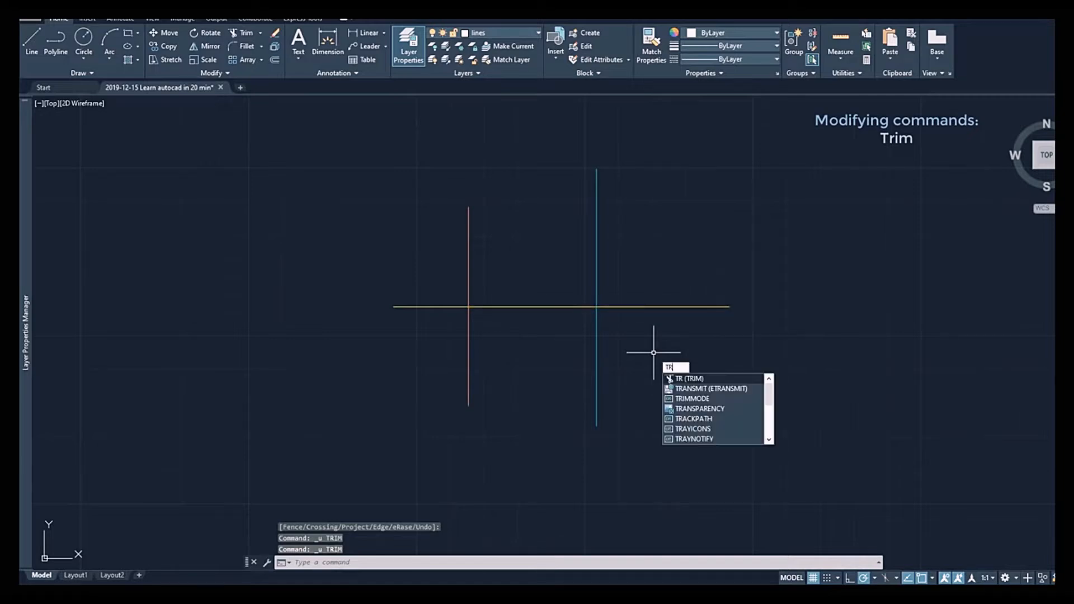
{"action": "key", "text": "Return"}
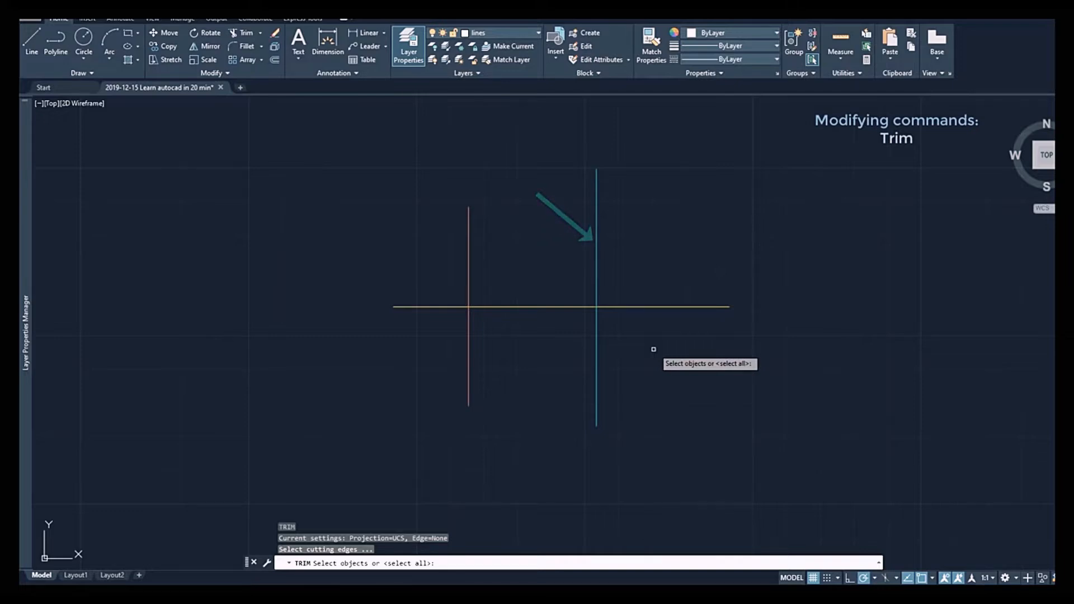
{"action": "left_click", "coordinate": [677, 306]}
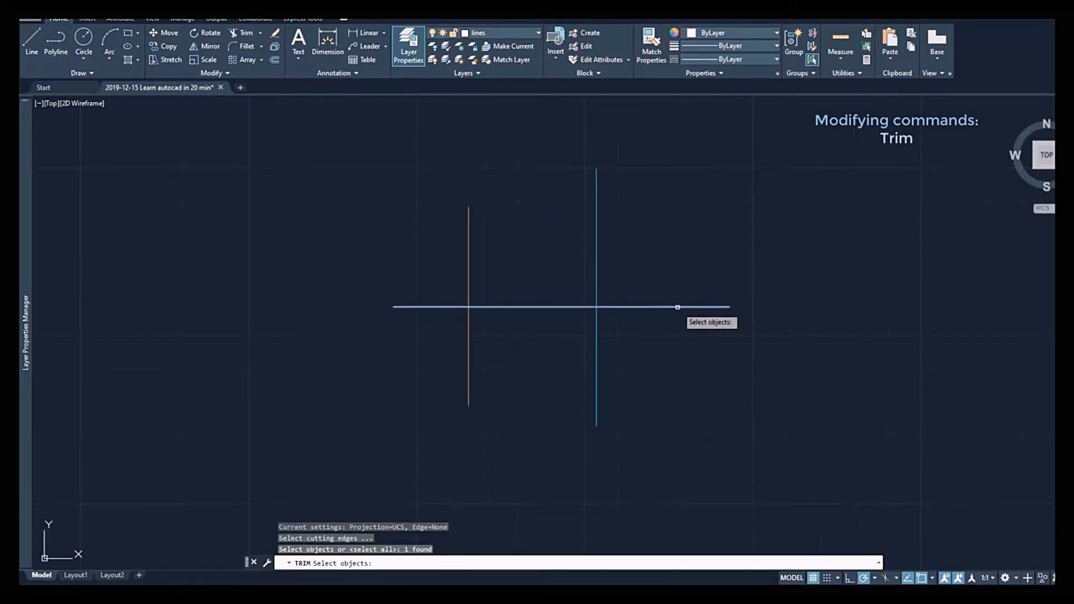
{"action": "left_click", "coordinate": [468, 277]}
{"action": "key", "text": "Return"}
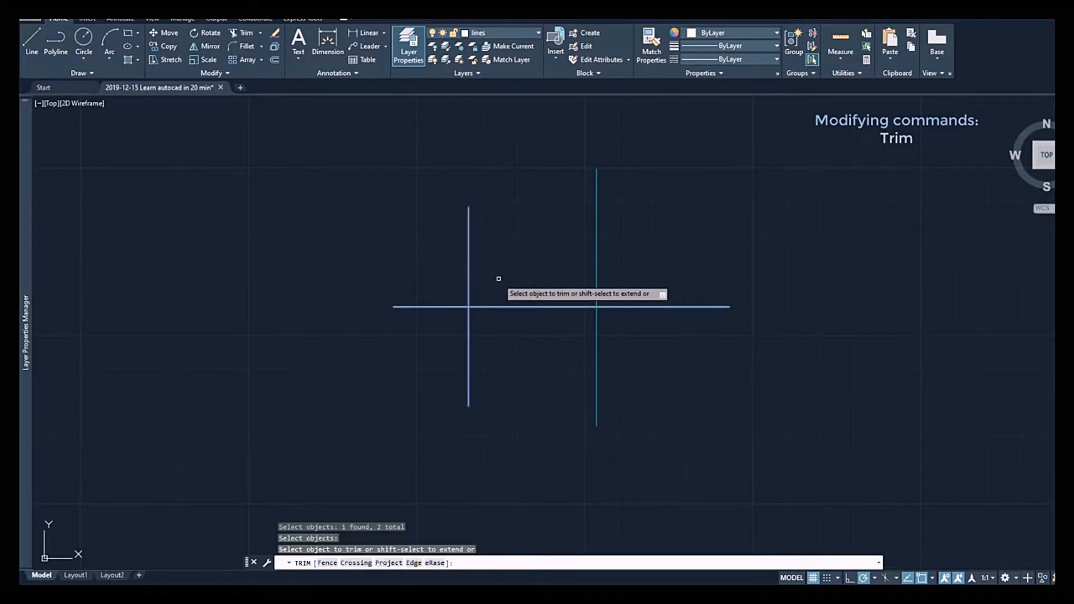
{"action": "left_click", "coordinate": [516, 305]}
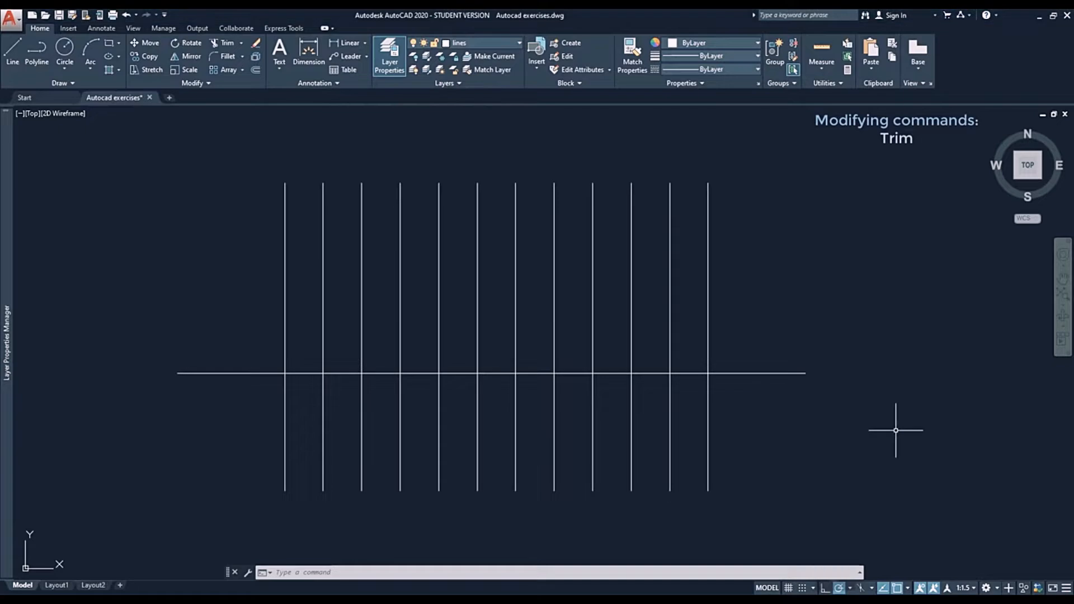
- Try to trim the horizontal line segment by segment between the first vertical lines from the left, with all lines as cutting edges
{"action": "type", "text": "tr"}
{"action": "key", "text": "Return"}
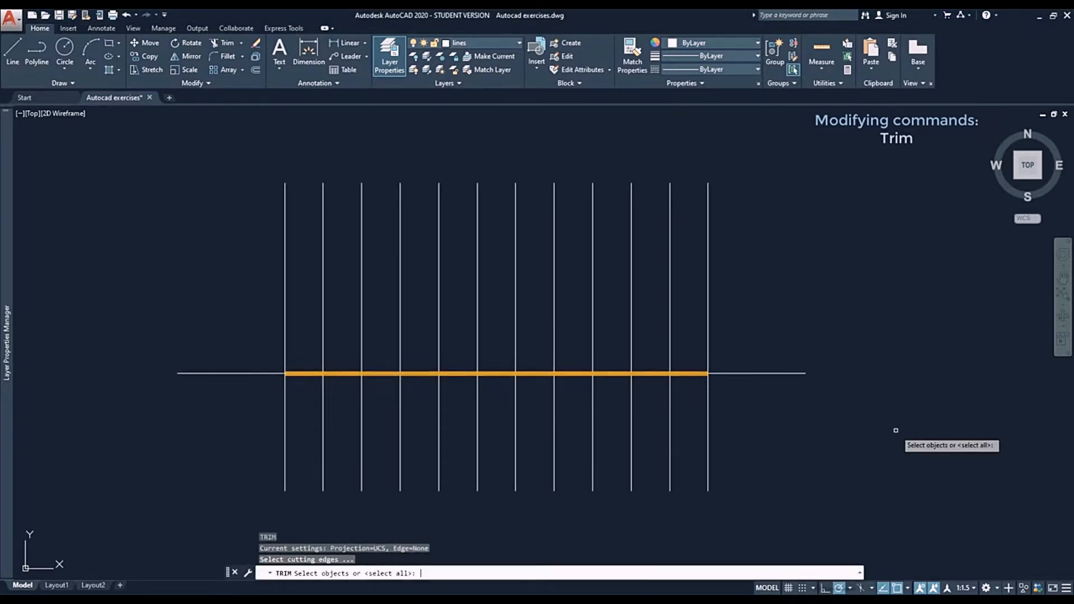
{"action": "left_click", "coordinate": [875, 466]}
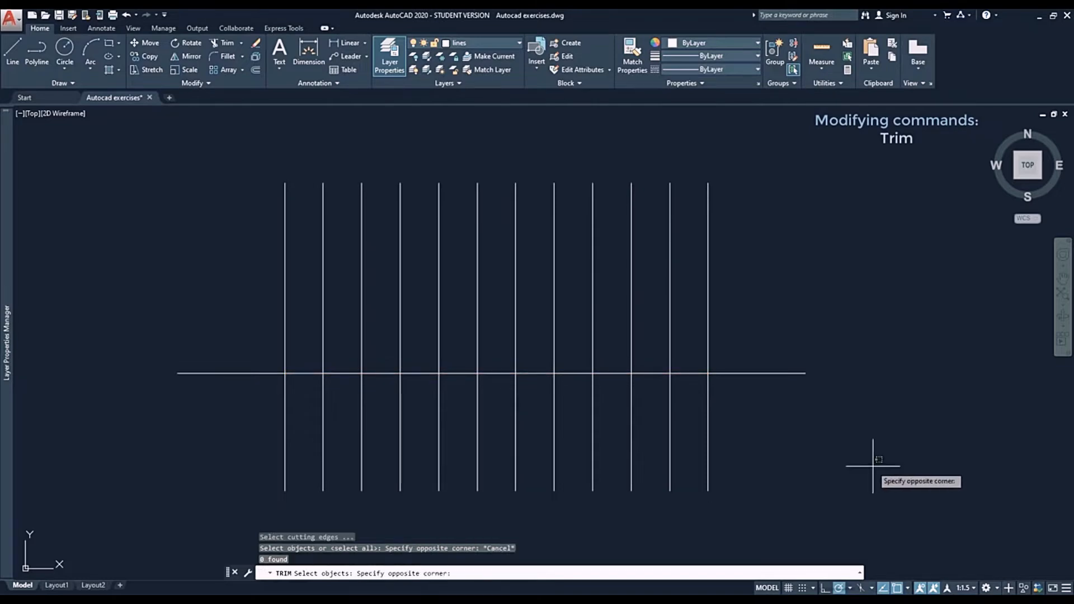
{"action": "left_click", "coordinate": [203, 252]}
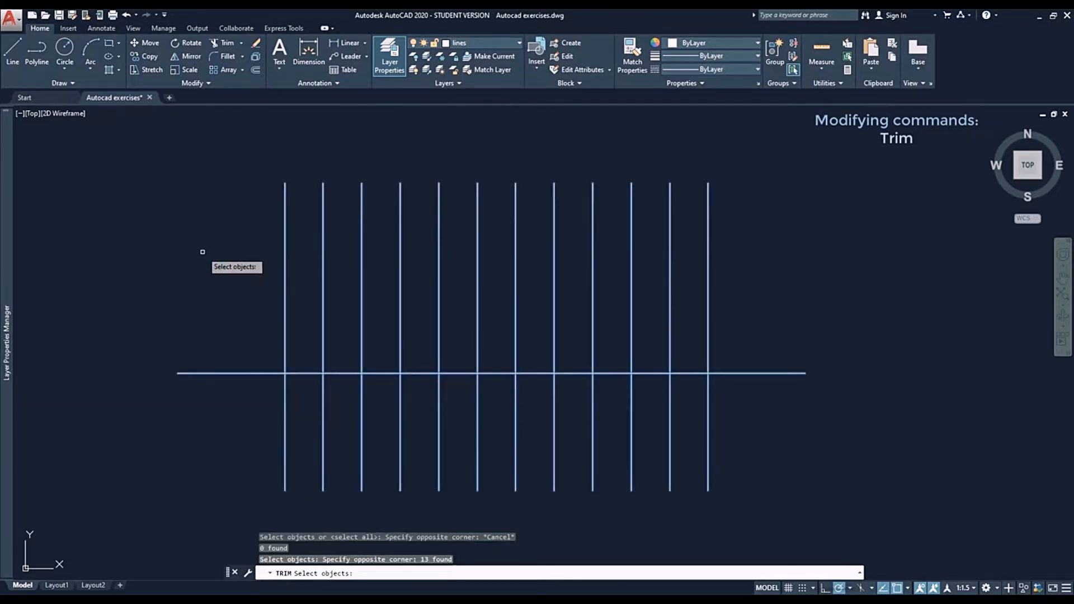
{"action": "key", "text": "Return"}
{"action": "left_click", "coordinate": [302, 372]}
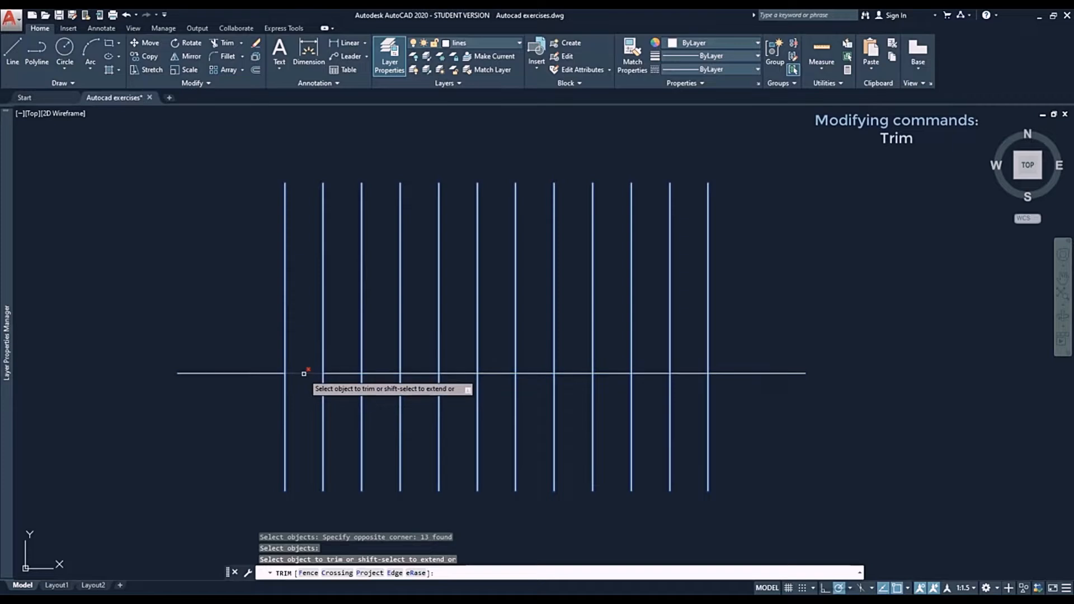
{"action": "left_click", "coordinate": [352, 374]}
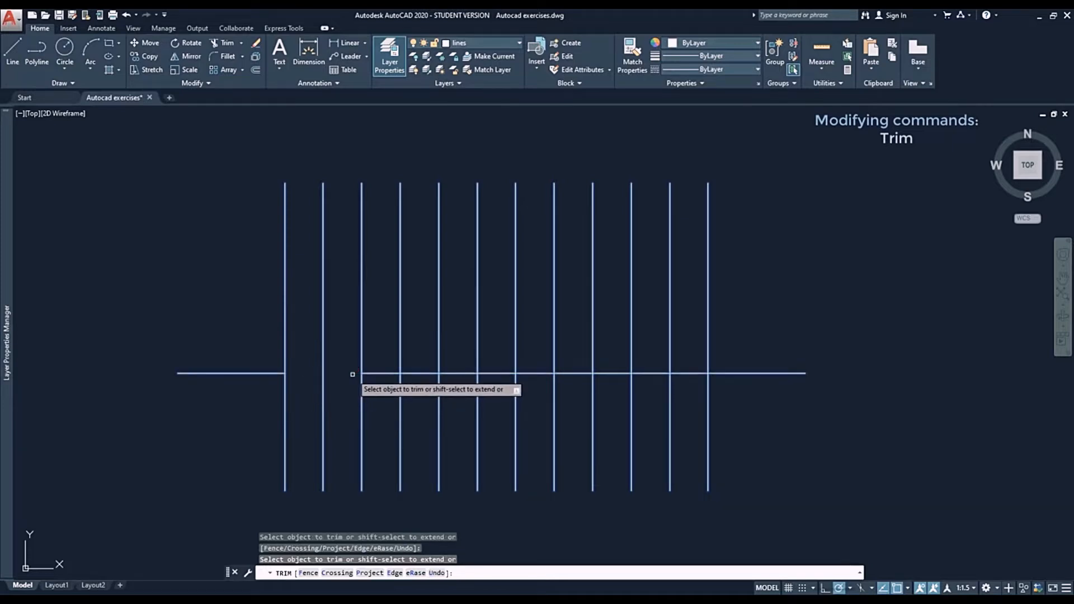
{"action": "left_click", "coordinate": [381, 373]}
{"action": "left_click", "coordinate": [422, 373]}
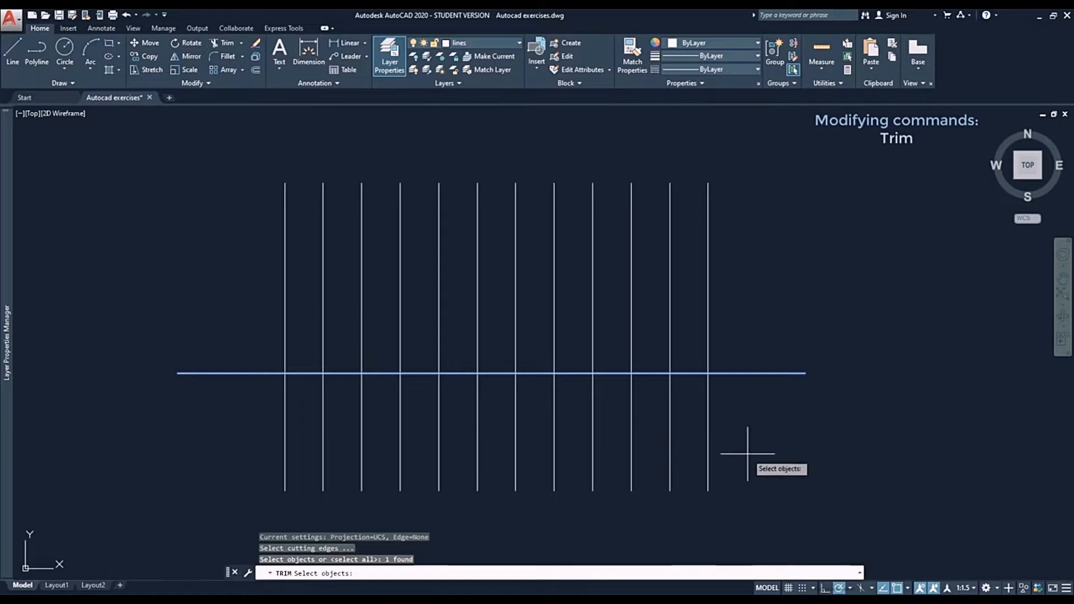
- Trim the horizontal line between the first and last vertical lines, using only the horizontal line and those two outer lines as cutting edges
{"action": "left_click", "coordinate": [748, 453]}
{"action": "left_click", "coordinate": [704, 422]}
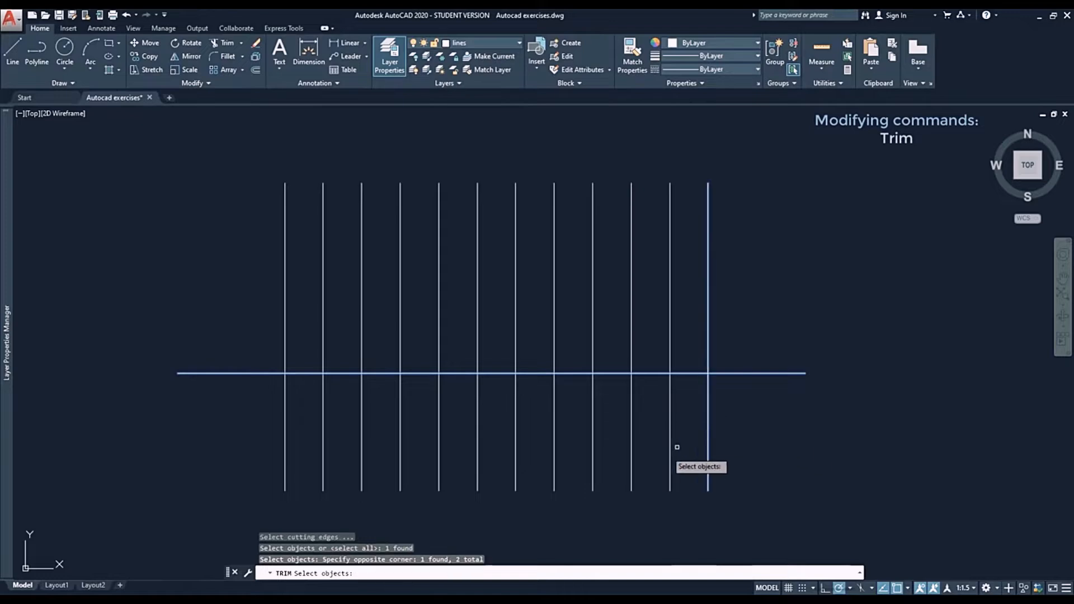
{"action": "left_click", "coordinate": [296, 474]}
{"action": "left_click", "coordinate": [259, 453]}
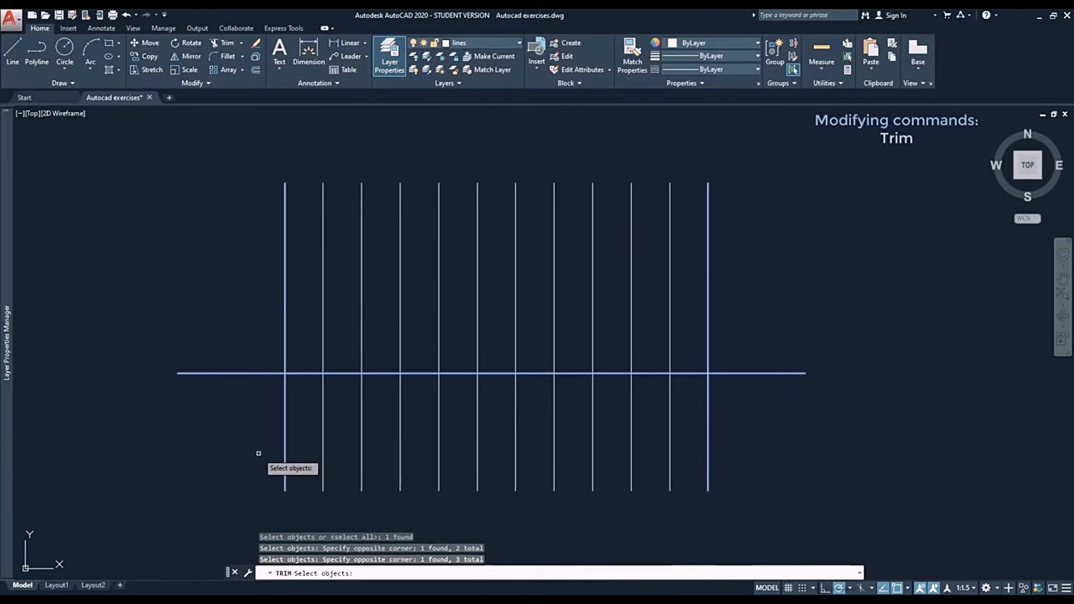
{"action": "key", "text": "Return"}
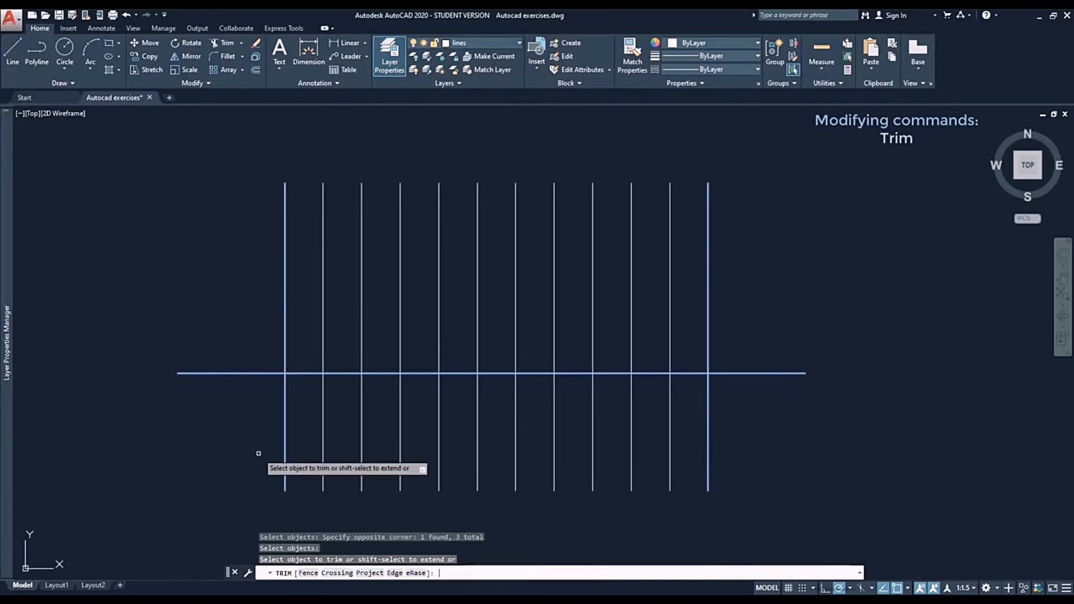
{"action": "left_click", "coordinate": [416, 373]}
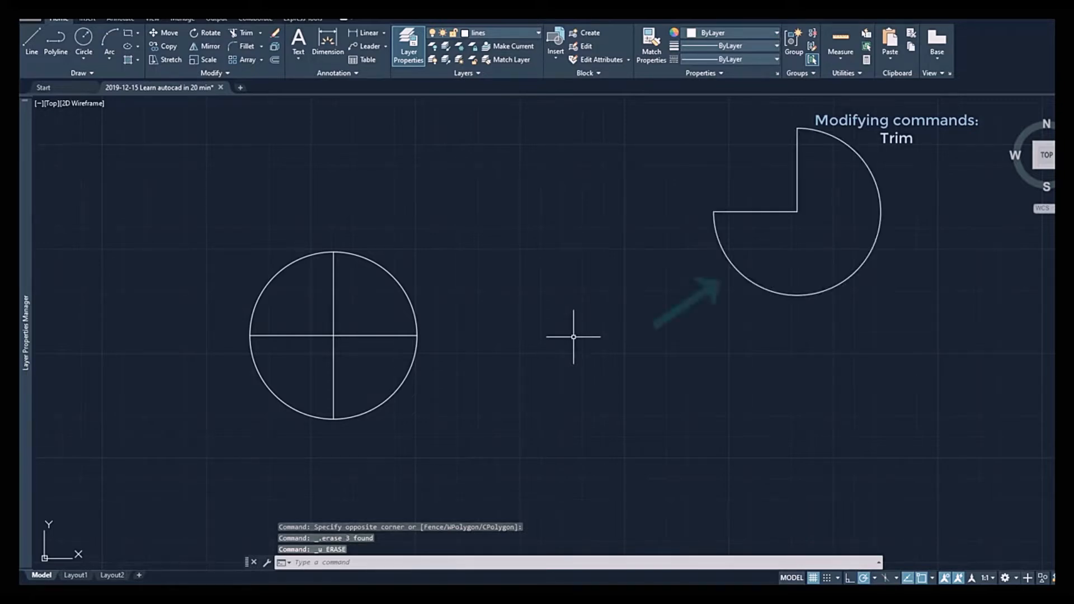
- Trim away the circle's upper-left quarter arc, the right half of its horizontal line and the lower half of its vertical line
{"action": "left_click", "coordinate": [245, 33]}
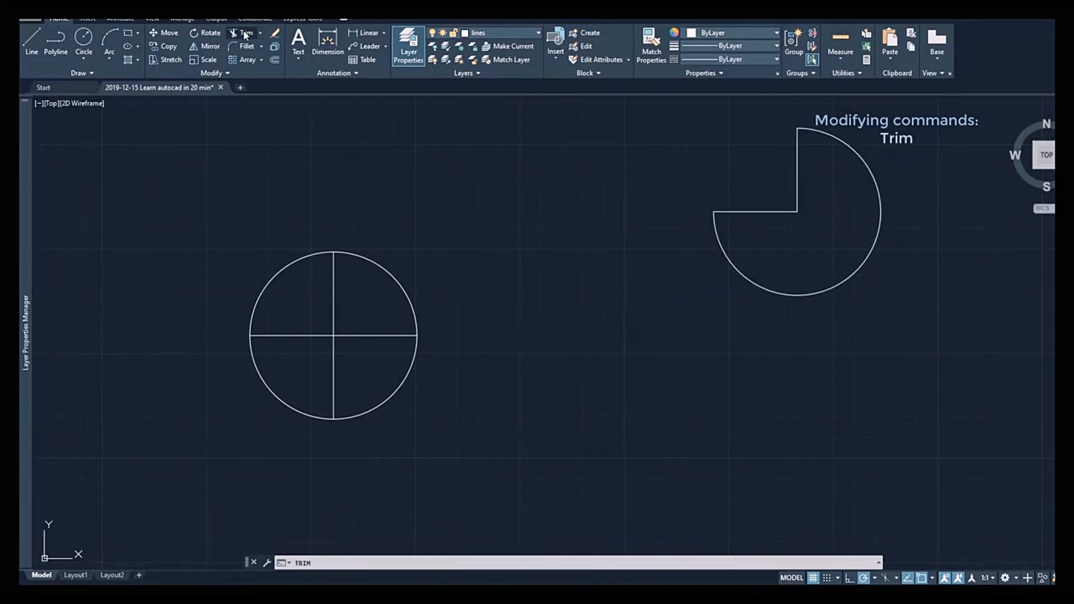
{"action": "left_click", "coordinate": [444, 418]}
{"action": "left_click", "coordinate": [293, 230]}
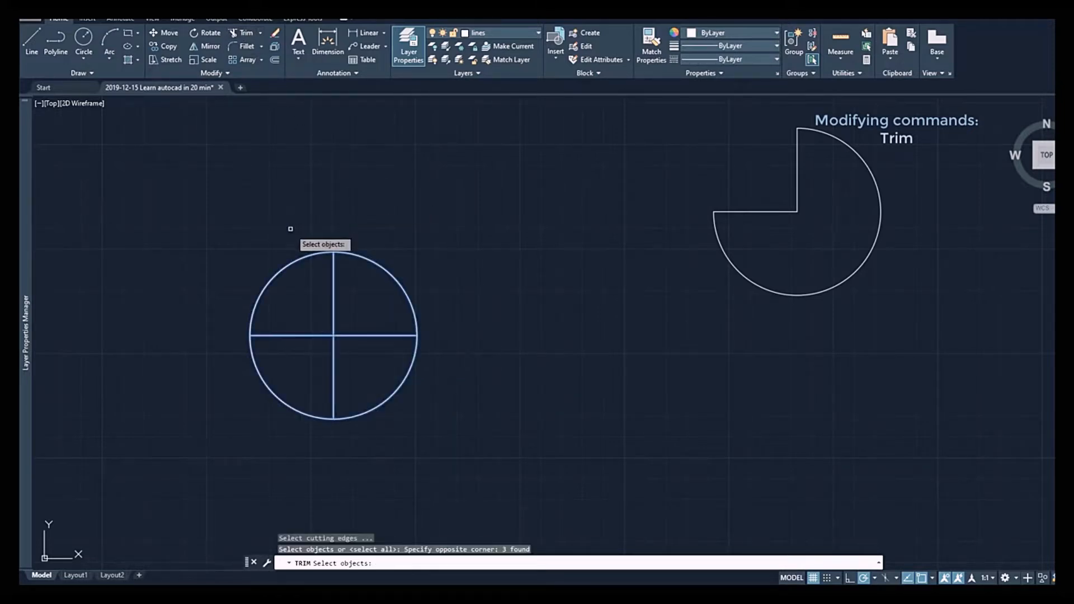
{"action": "key", "text": "Return"}
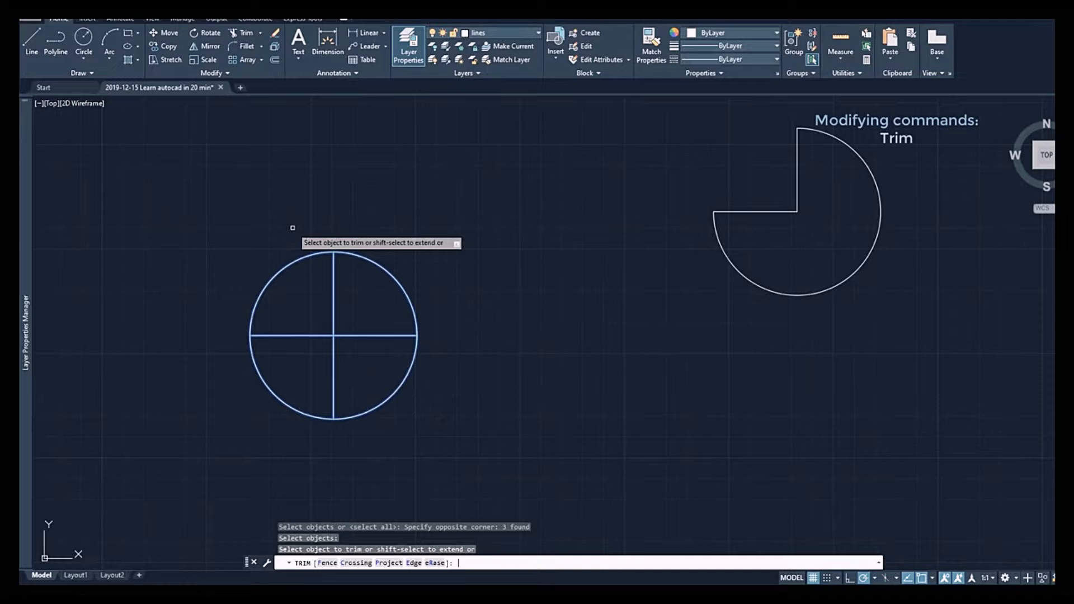
{"action": "left_click", "coordinate": [304, 256]}
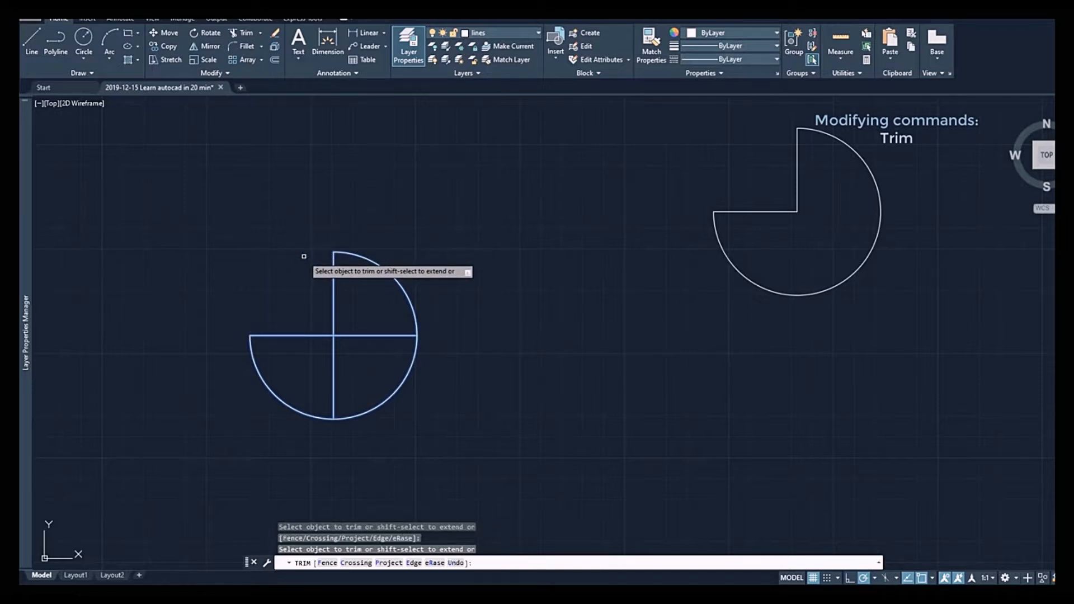
{"action": "left_click", "coordinate": [370, 336]}
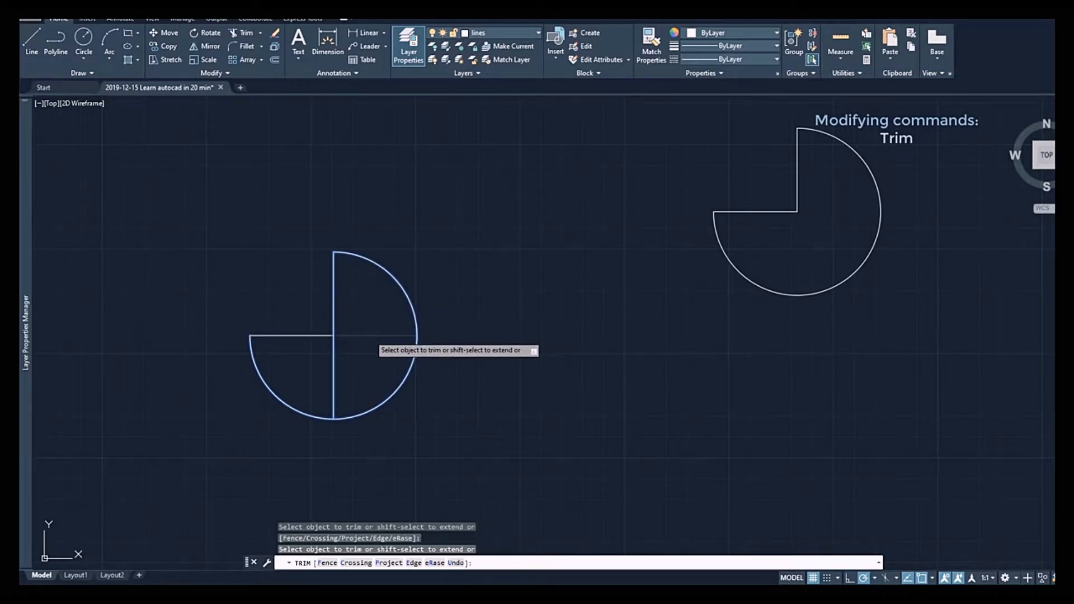
{"action": "left_click", "coordinate": [334, 364]}
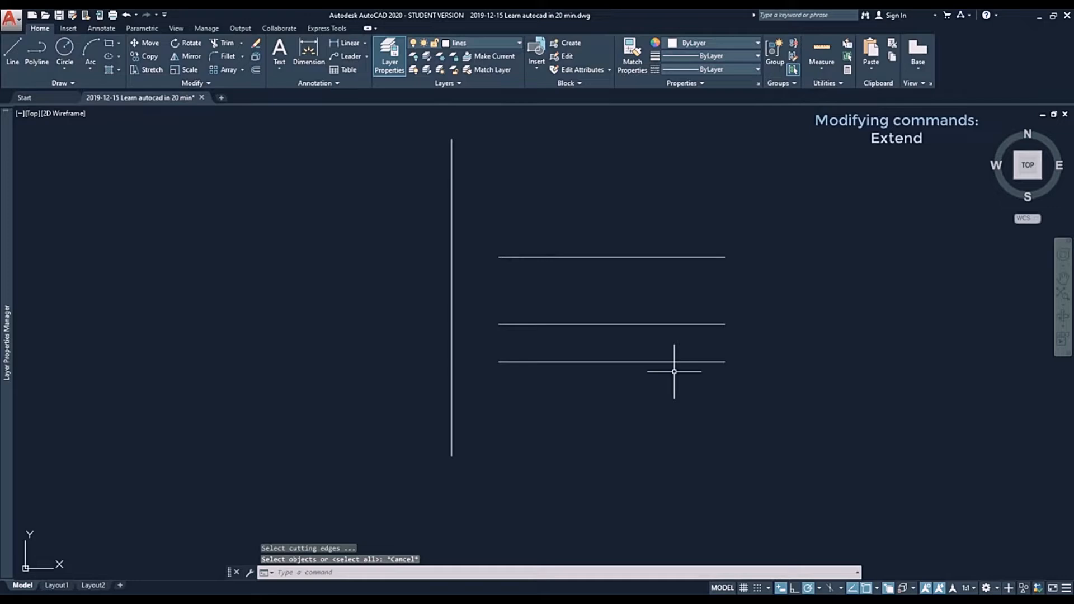
- Start the Extend command with the long vertical line as the boundary edge
{"action": "left_click", "coordinate": [242, 43]}
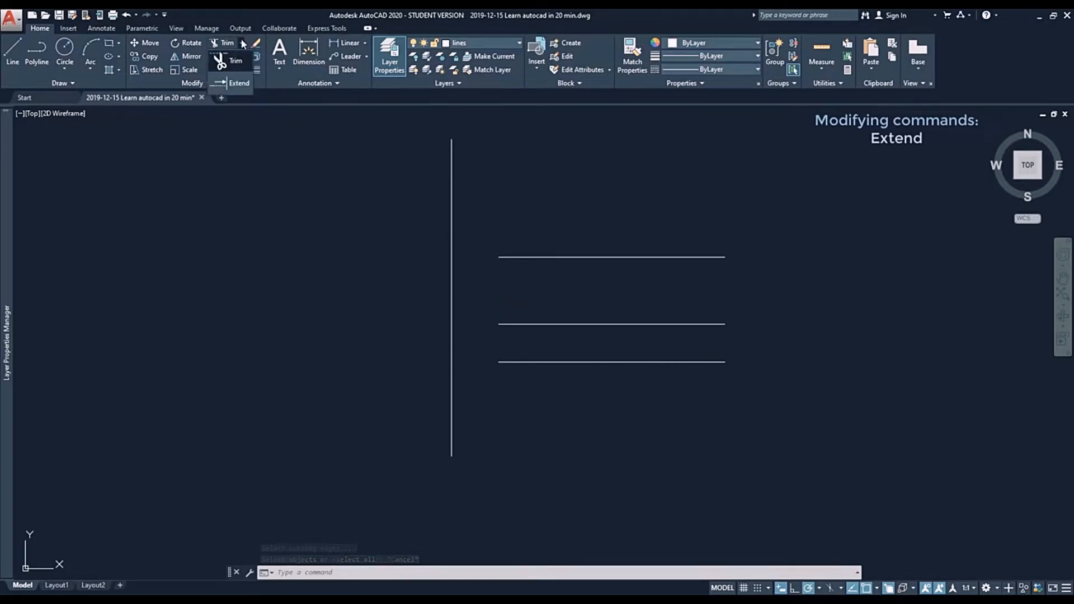
{"action": "left_click", "coordinate": [239, 84]}
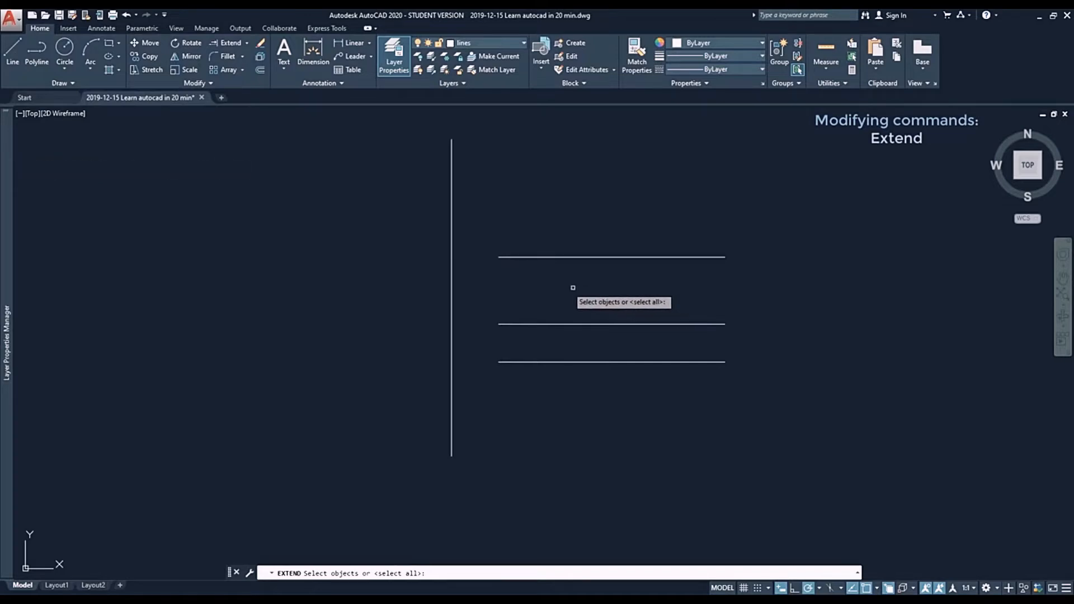
{"action": "left_click", "coordinate": [452, 280]}
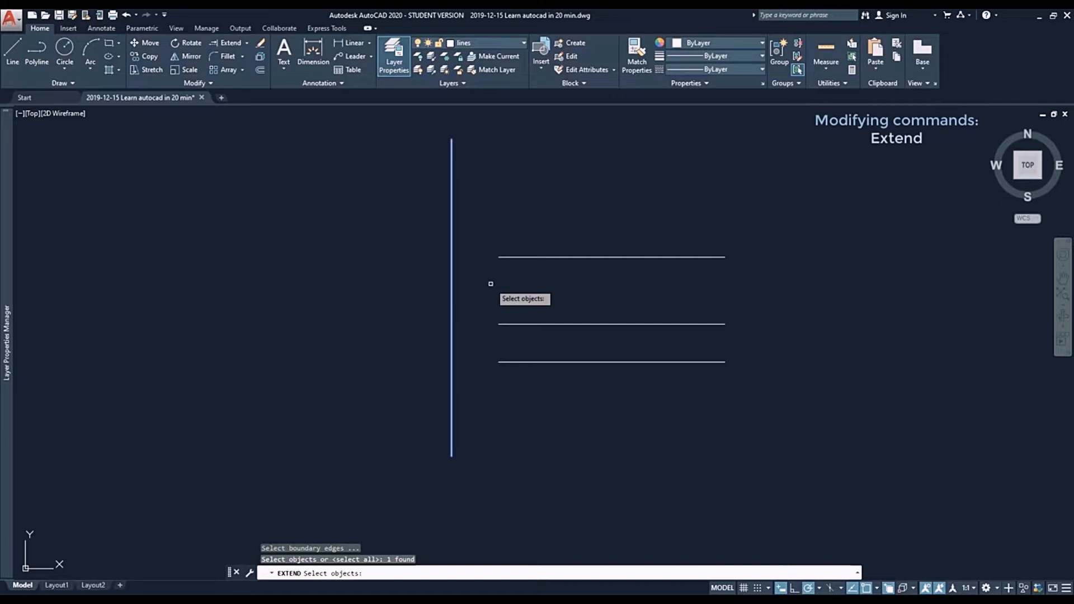
- Extend the uppermost horizontal line to the vertical line chosen as the boundary edge, and finish the command
{"action": "key", "text": "Return"}
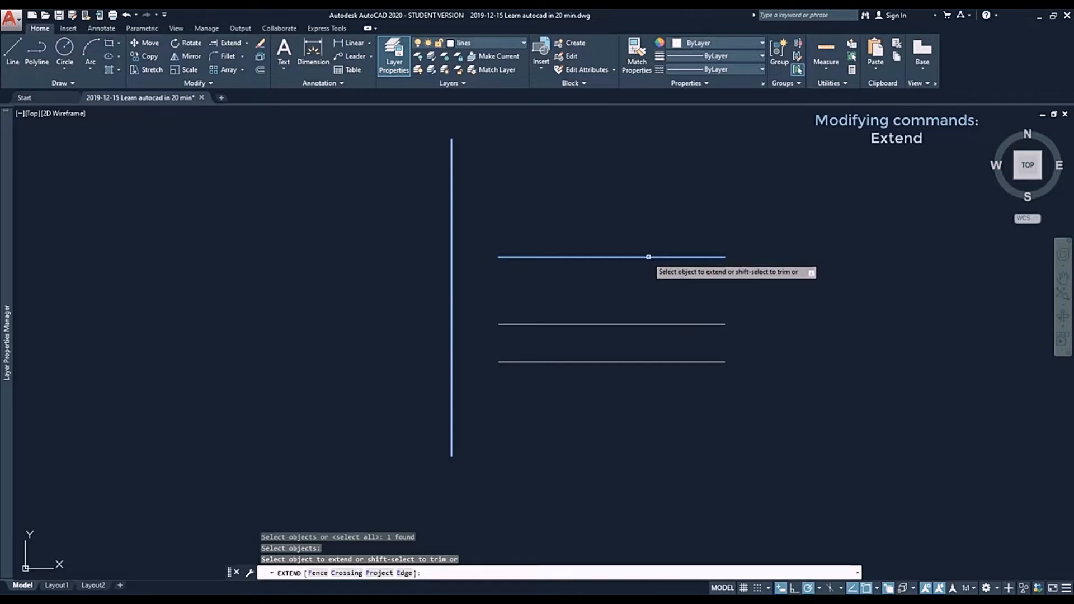
{"action": "left_click", "coordinate": [610, 256]}
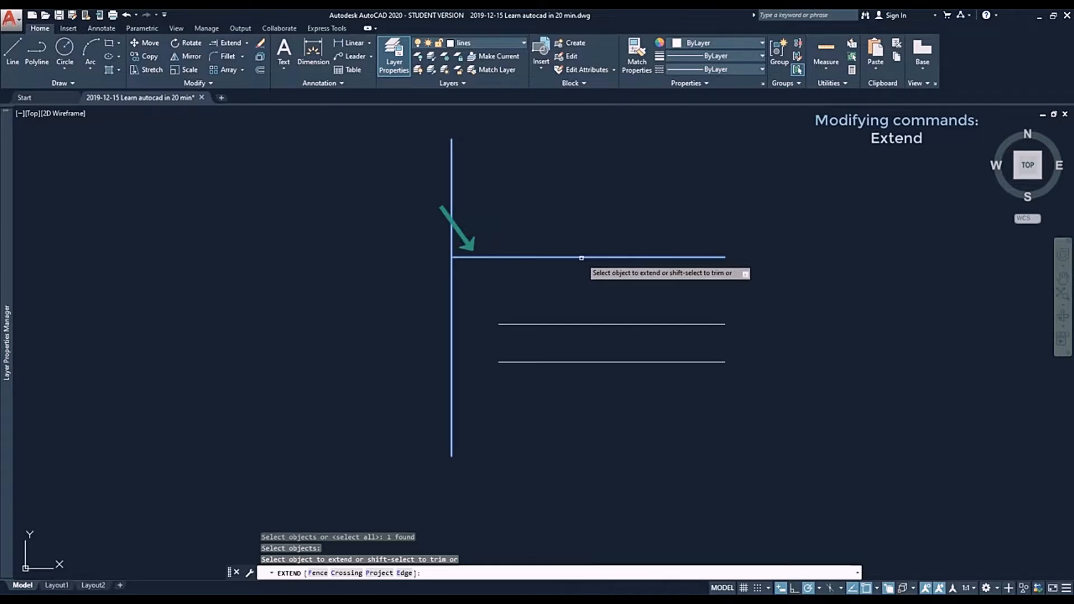
{"action": "left_click", "coordinate": [550, 256]}
{"action": "key", "text": "Return"}
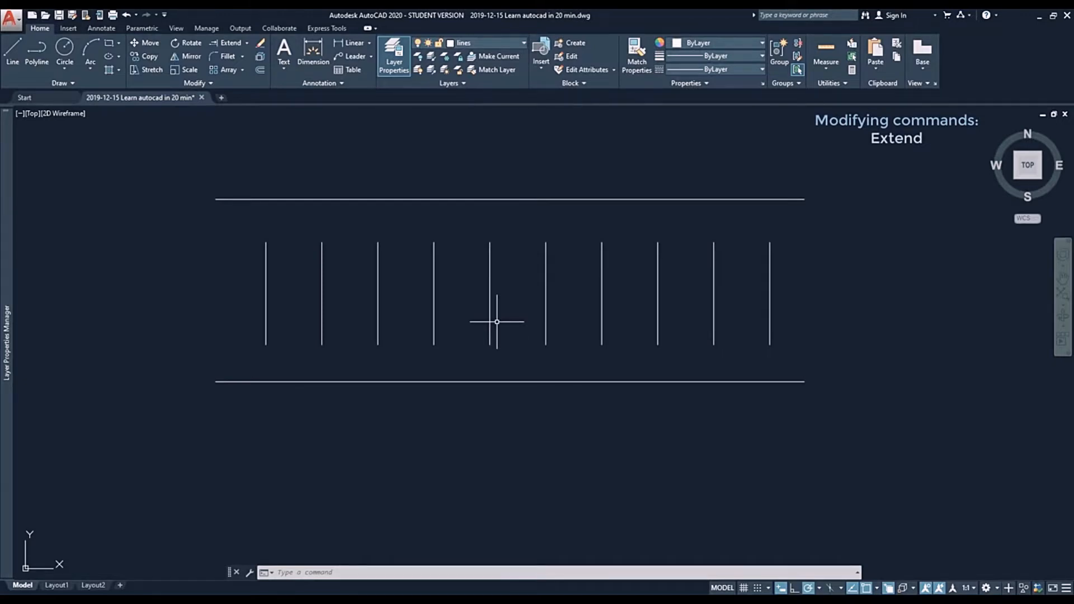
- Set the lower and upper horizontal lines as the boundary edges for the Extend command
{"action": "type", "text": "EX"}
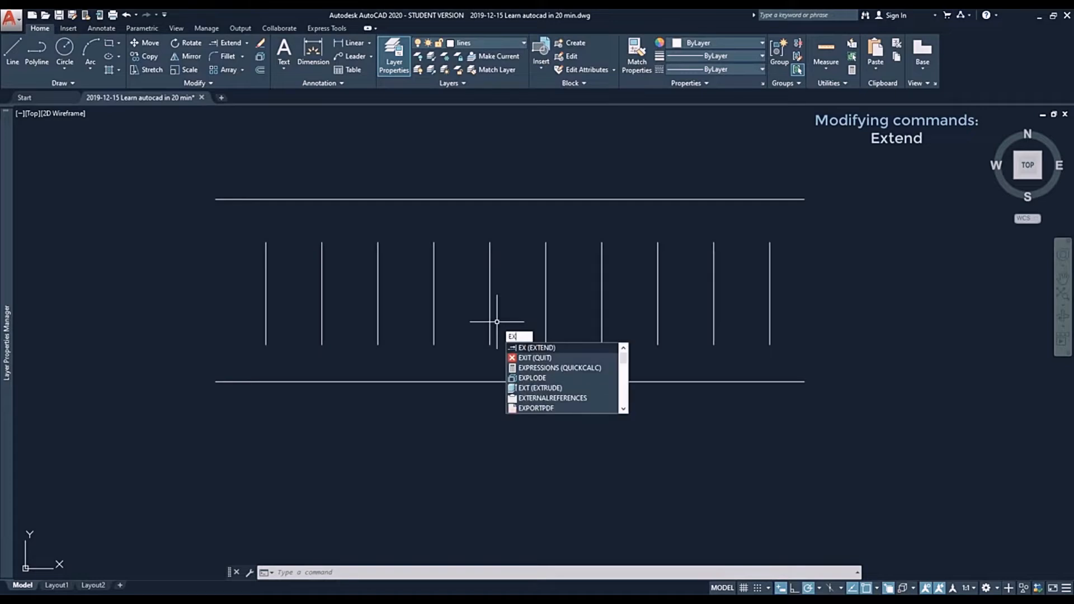
{"action": "key", "text": "Return"}
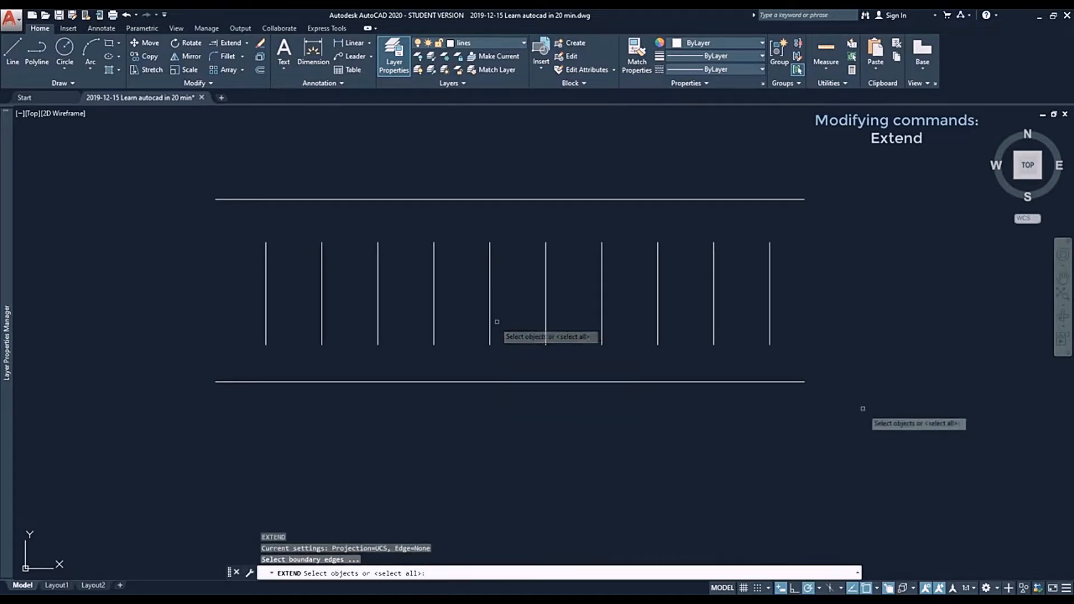
{"action": "left_click", "coordinate": [804, 382]}
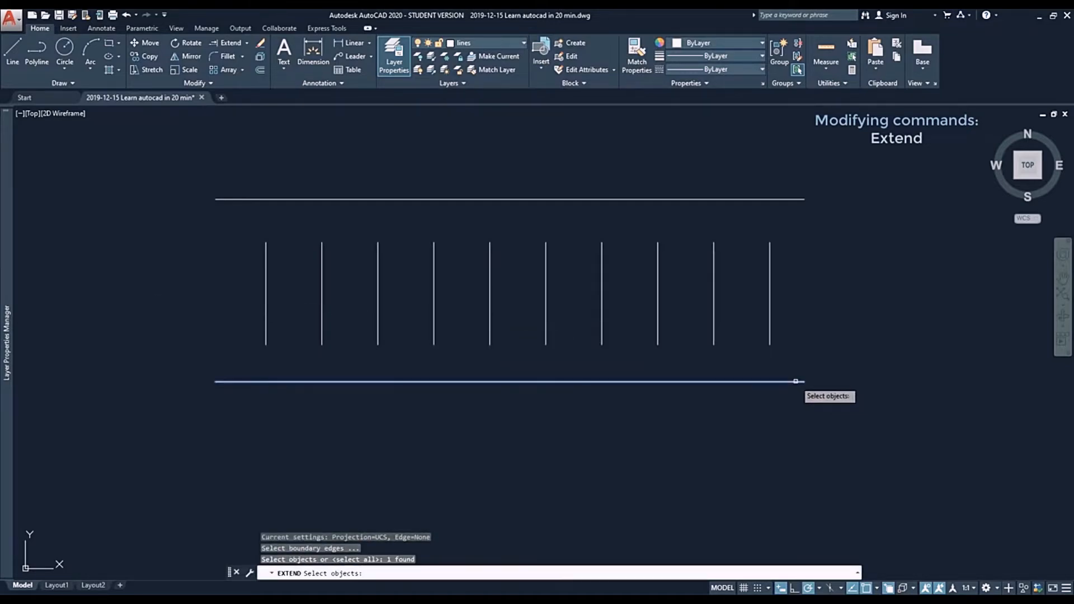
{"action": "left_click", "coordinate": [781, 200]}
{"action": "key", "text": "Return"}
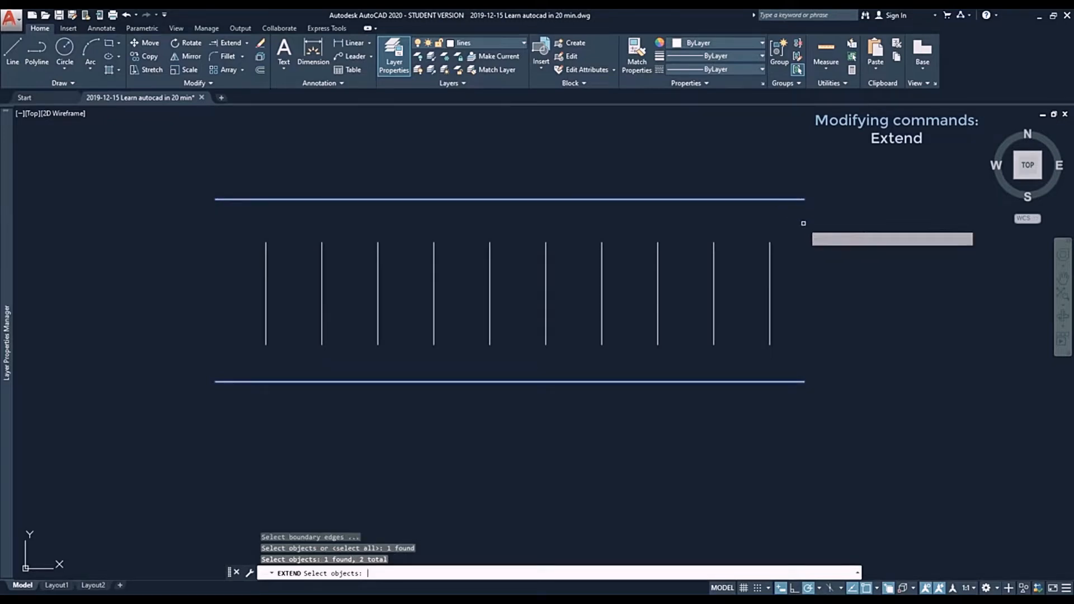
- Extend the ten vertical lines to the upper boundary and the lower boundary with a separate crossing selection for each end
{"action": "left_click", "coordinate": [814, 260]}
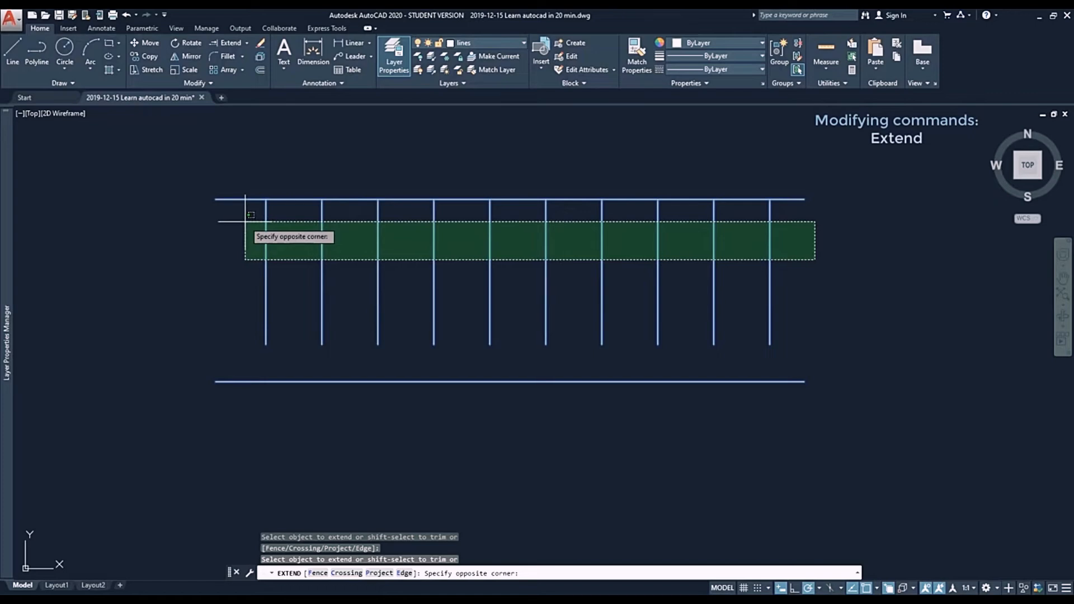
{"action": "left_click", "coordinate": [245, 222]}
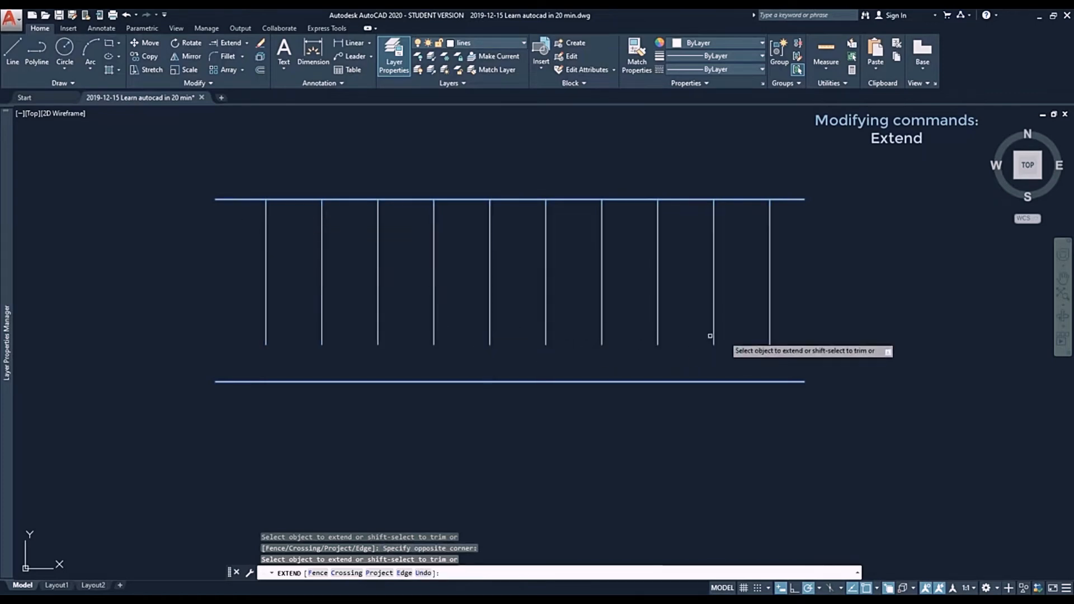
{"action": "left_click", "coordinate": [819, 319]}
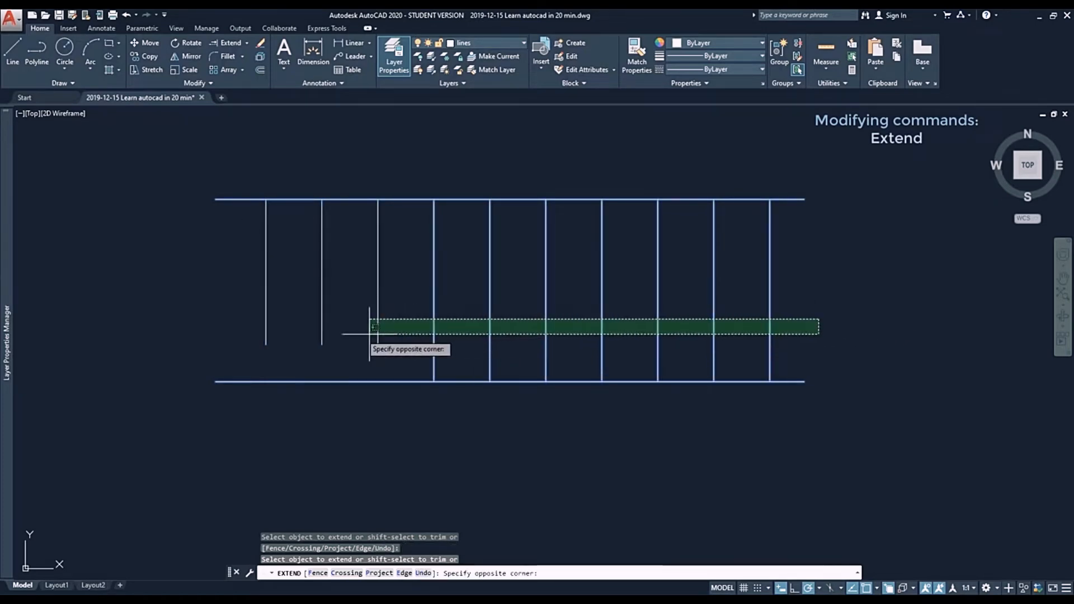
{"action": "left_click", "coordinate": [233, 336]}
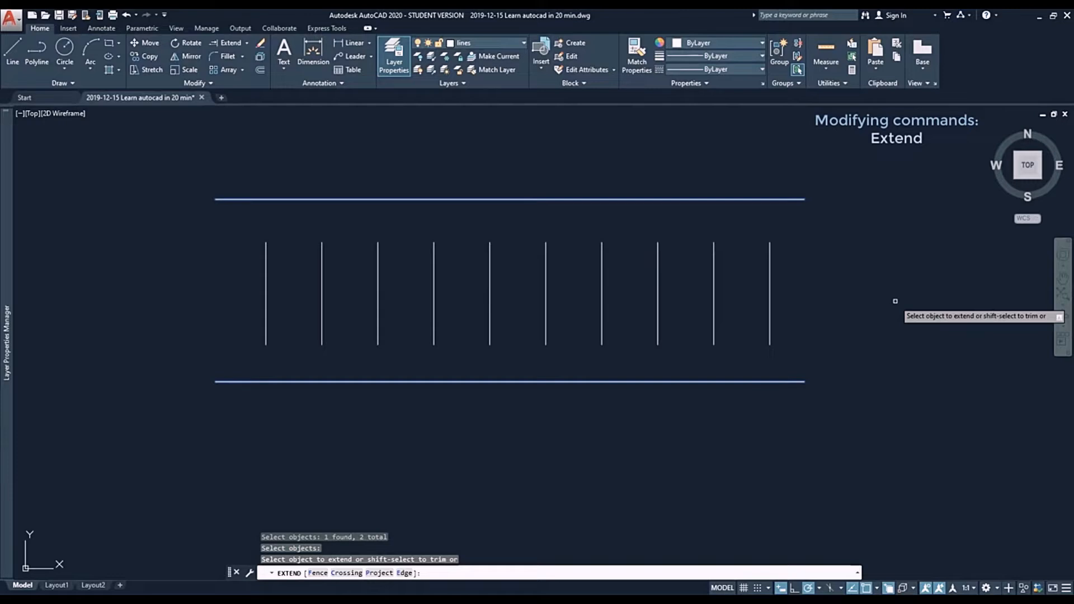
- Extend both ends of all ten vertical lines to the two horizontal boundaries with a single crossing selection spanning them
{"action": "left_click", "coordinate": [889, 336]}
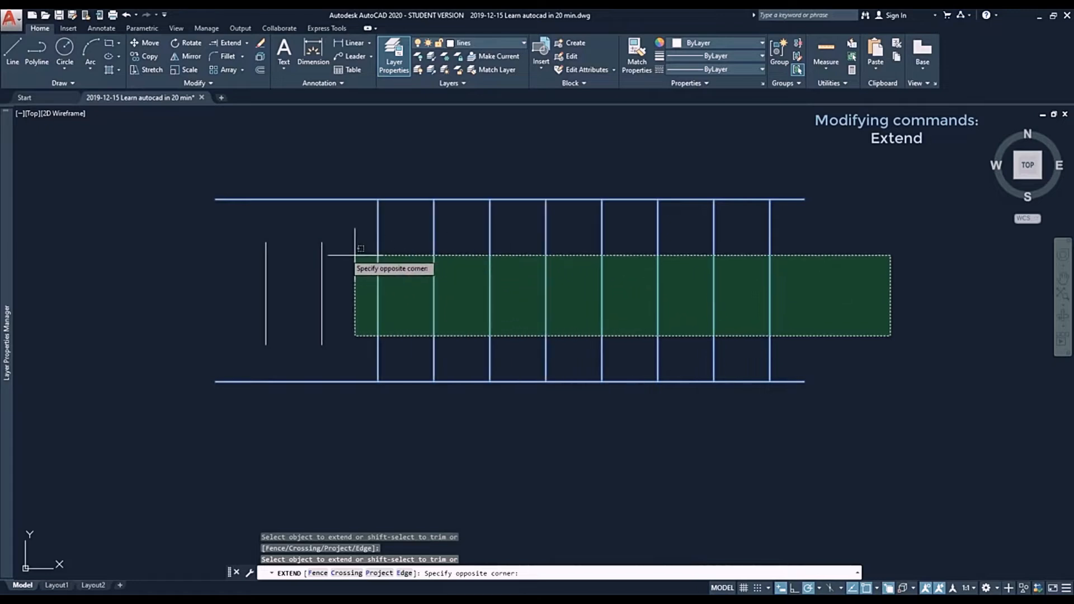
{"action": "left_click", "coordinate": [208, 249]}
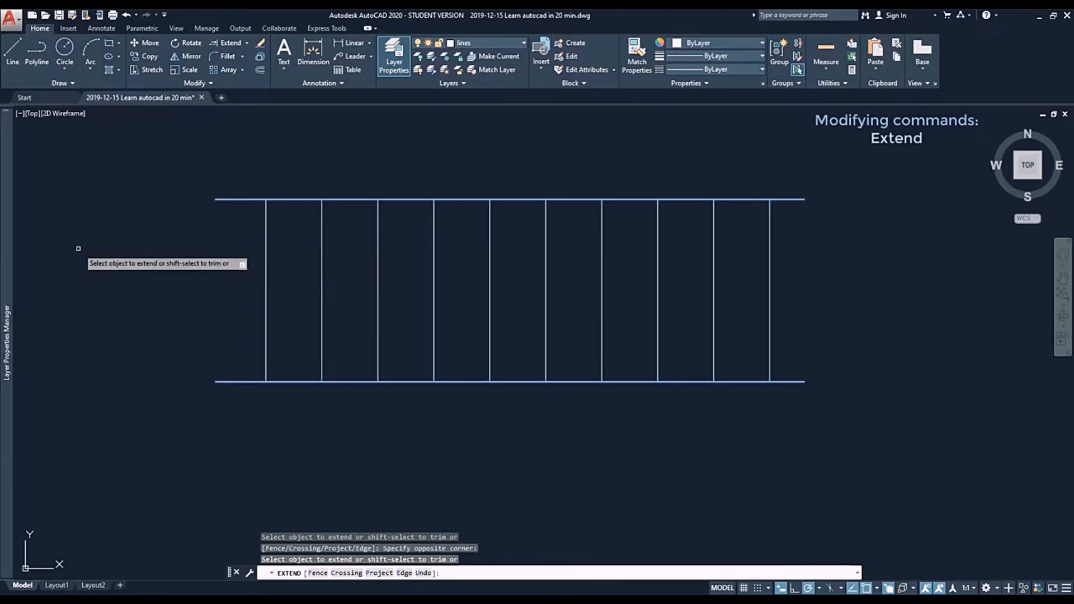
{"action": "key", "text": "Escape"}
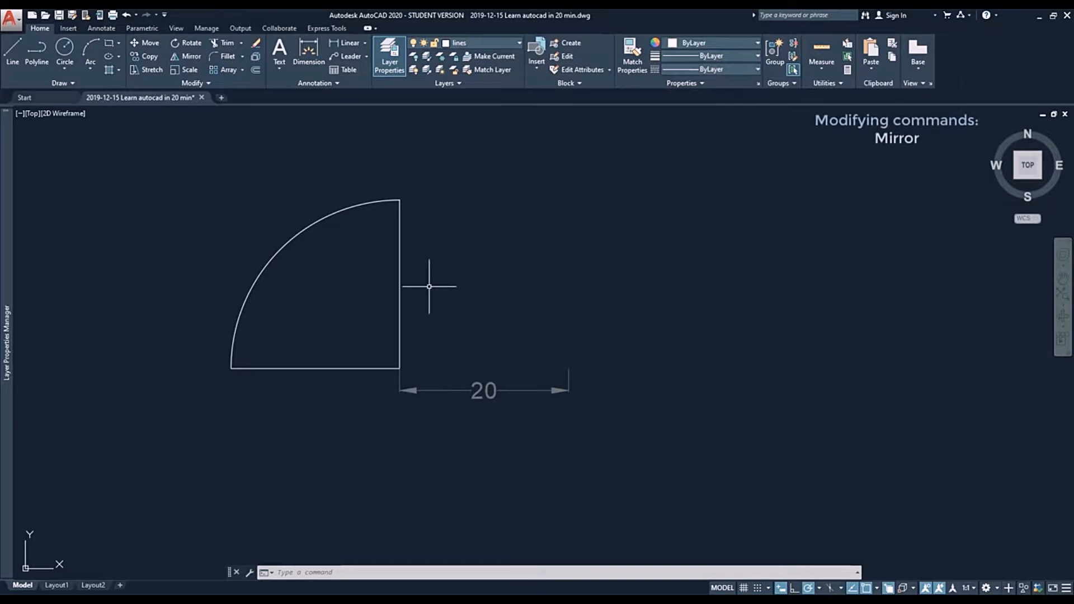
- Mirror the quarter-circle shape about a vertical line 20 units to the right of its lower-right corner, keeping the source objects
{"action": "left_click", "coordinate": [189, 56]}
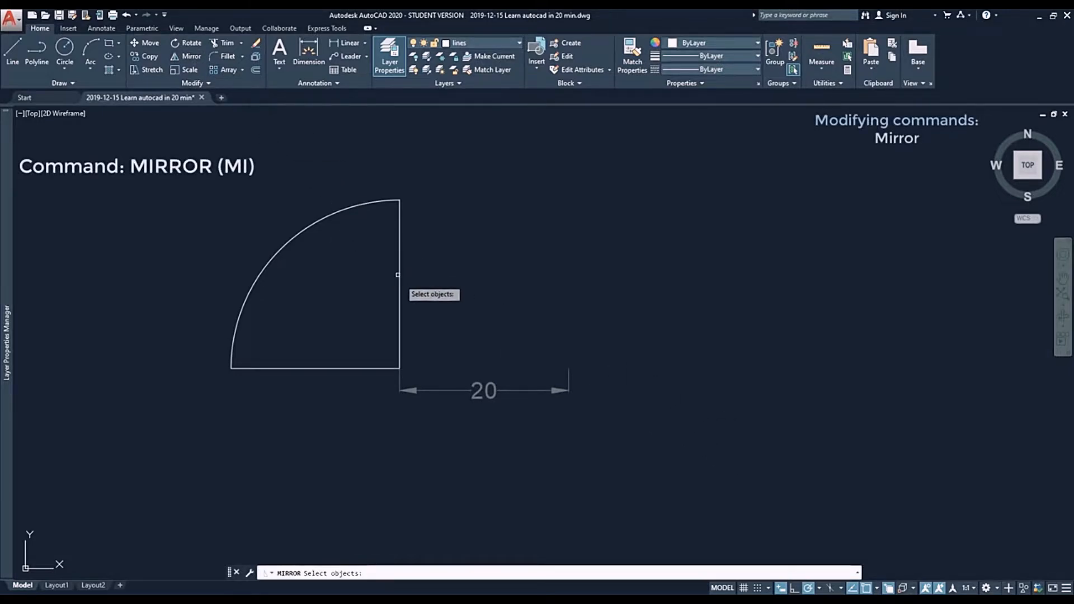
{"action": "left_click", "coordinate": [414, 298]}
{"action": "left_click", "coordinate": [240, 204]}
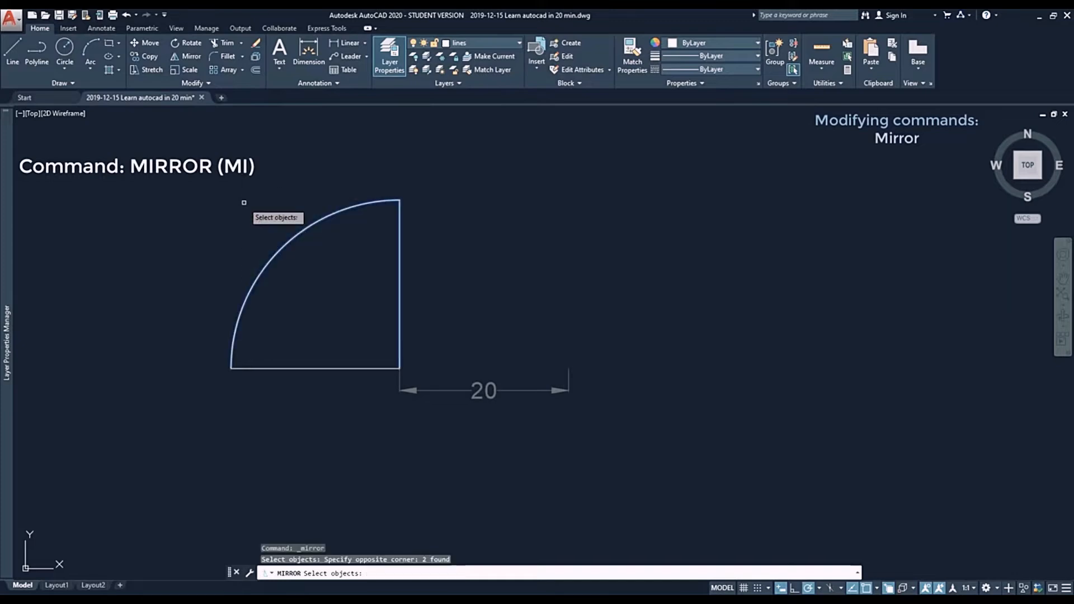
{"action": "left_click", "coordinate": [300, 368]}
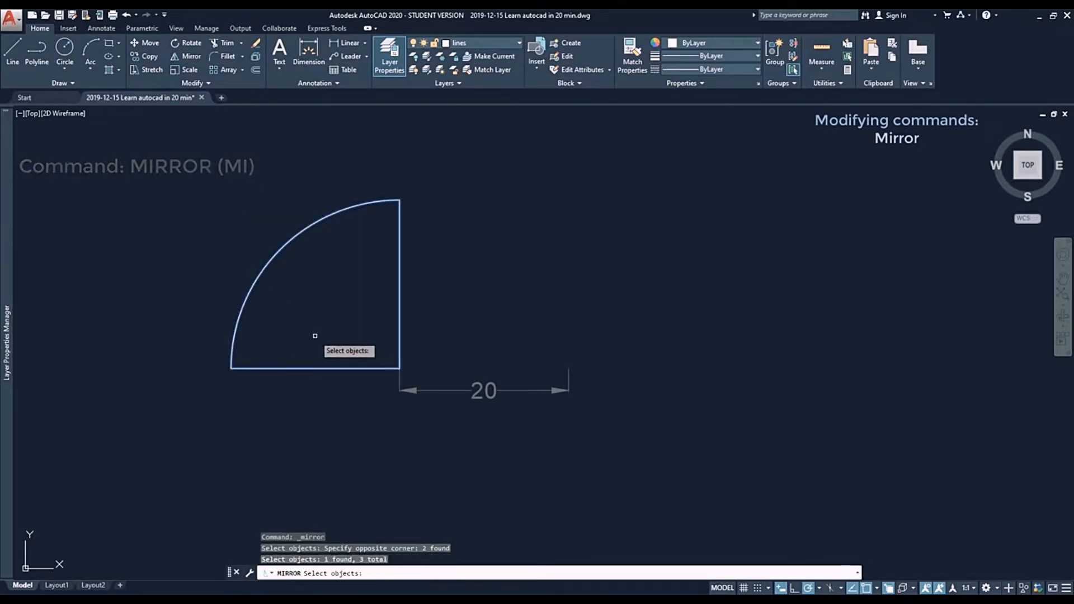
{"action": "key", "text": "Return"}
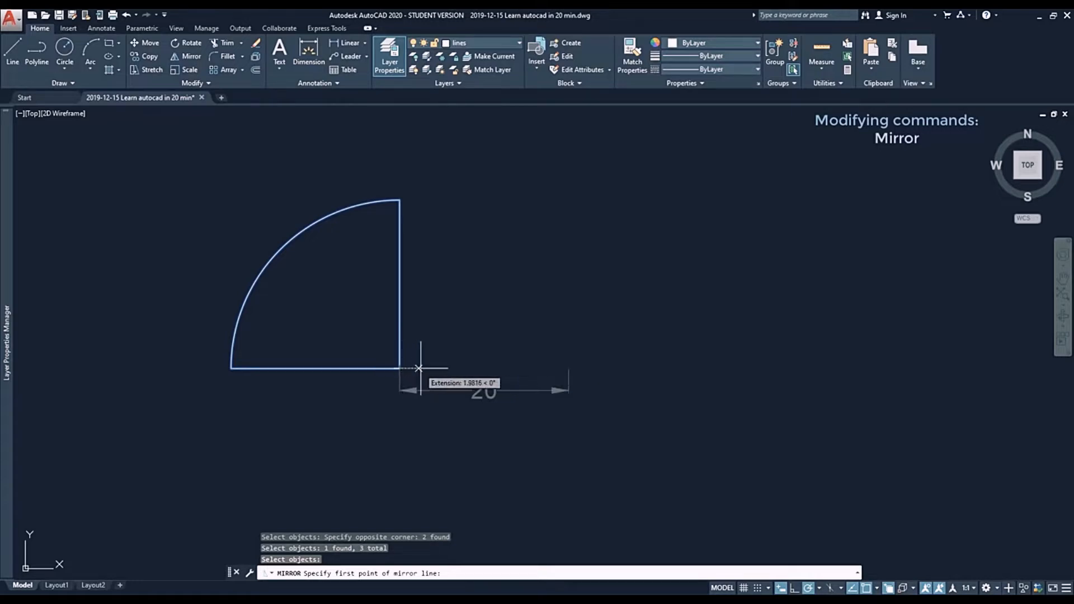
{"action": "type", "text": "20"}
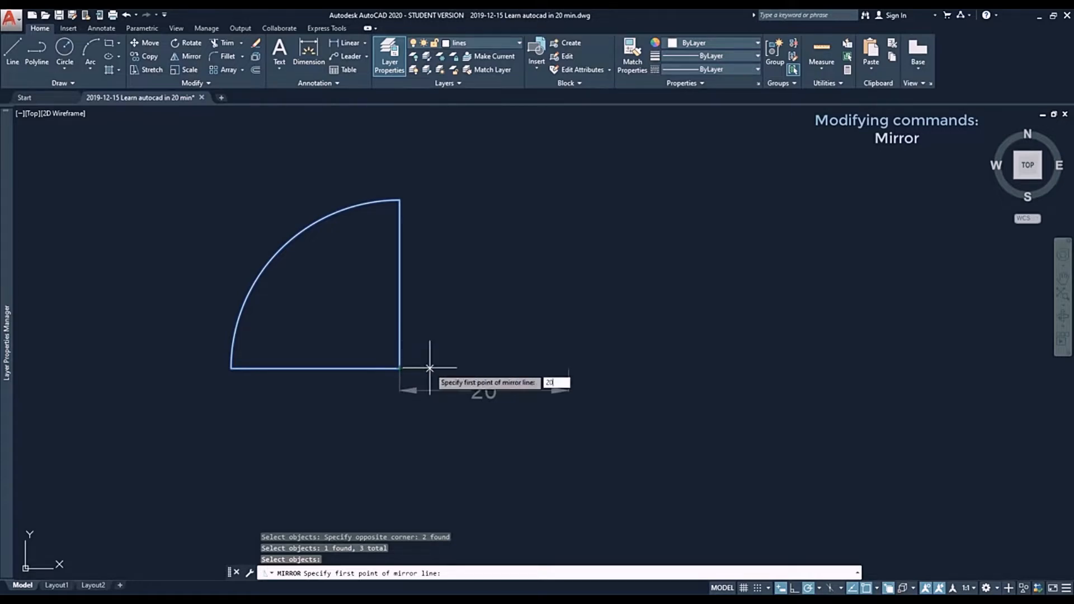
{"action": "key", "text": "Return"}
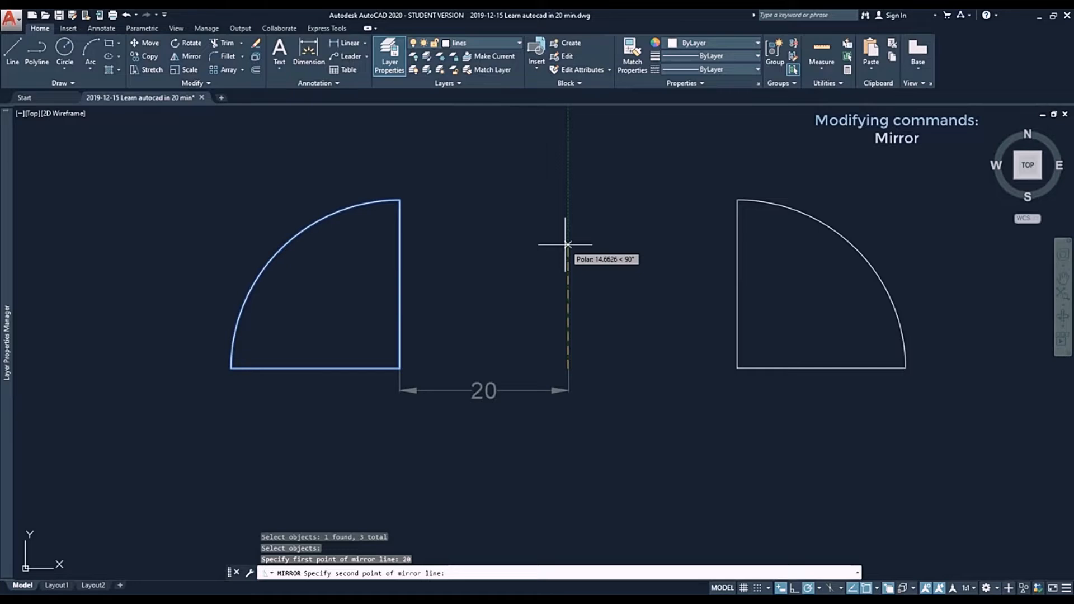
{"action": "left_click", "coordinate": [568, 289]}
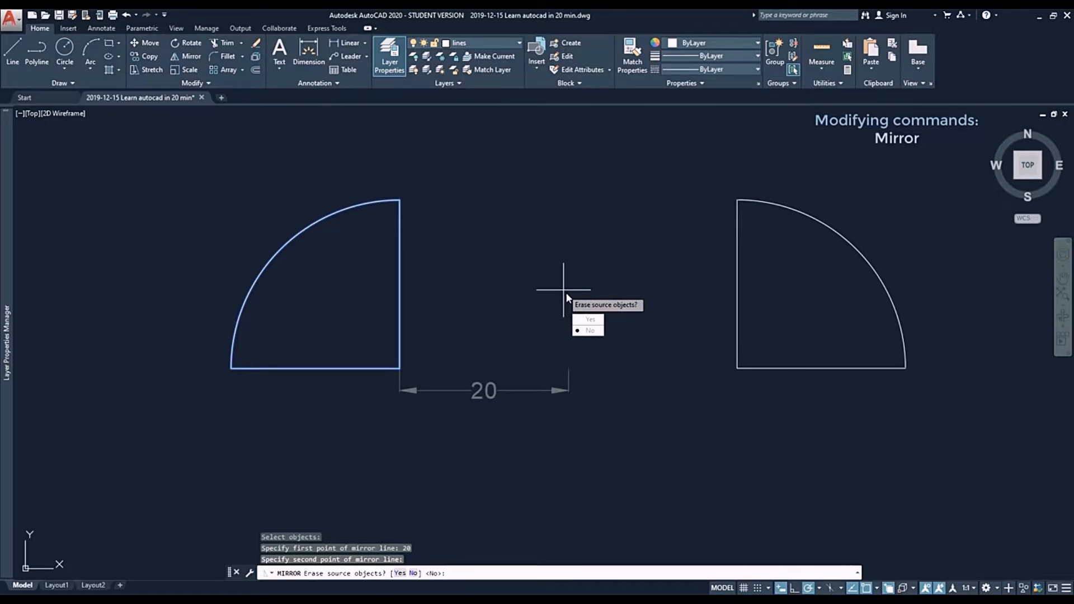
{"action": "left_click", "coordinate": [600, 331]}
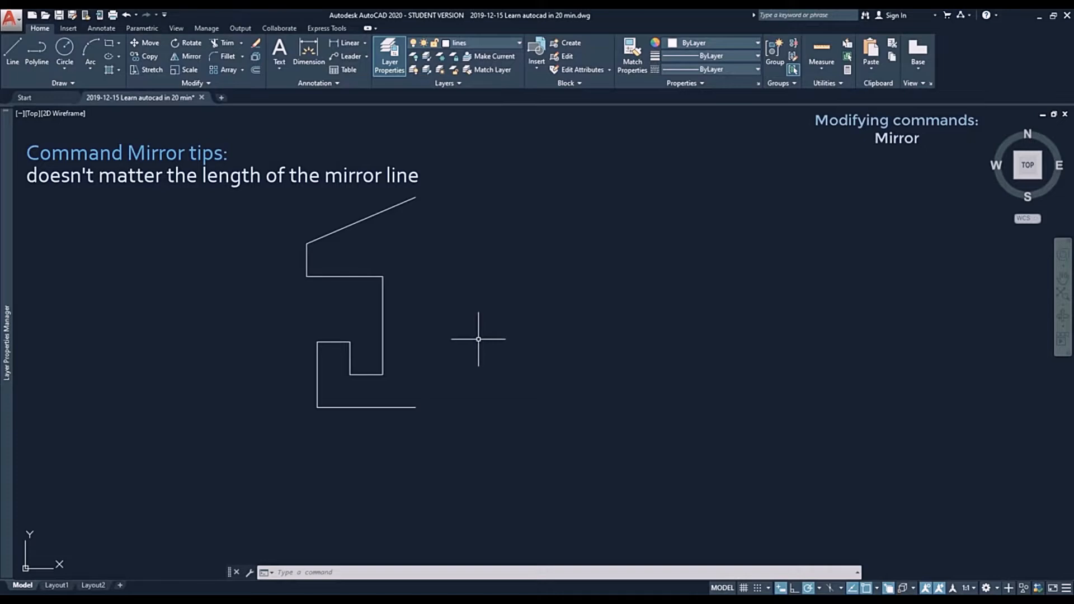
- Mirror the half outline about the vertical axis through its lower open endpoint to complete the symmetrical shape
{"action": "left_click", "coordinate": [188, 56]}
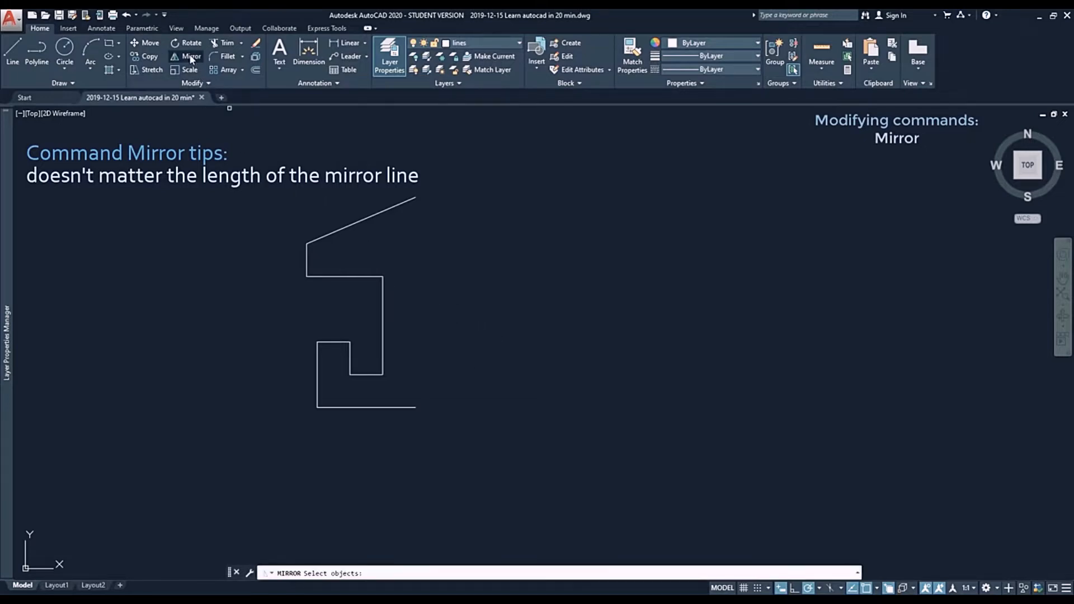
{"action": "left_click", "coordinate": [477, 450]}
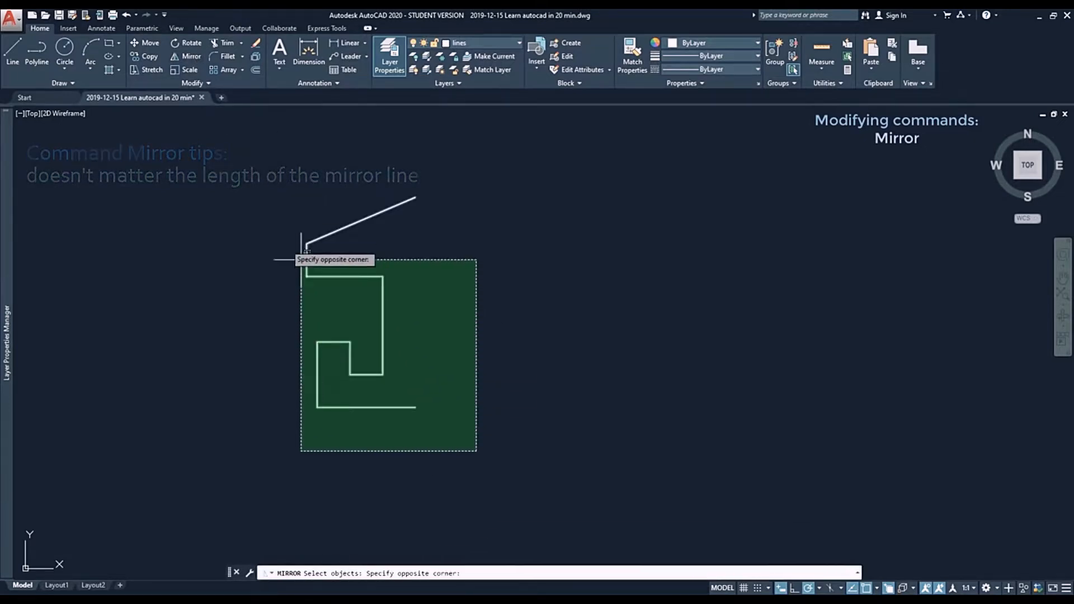
{"action": "left_click", "coordinate": [240, 179]}
{"action": "key", "text": "Return"}
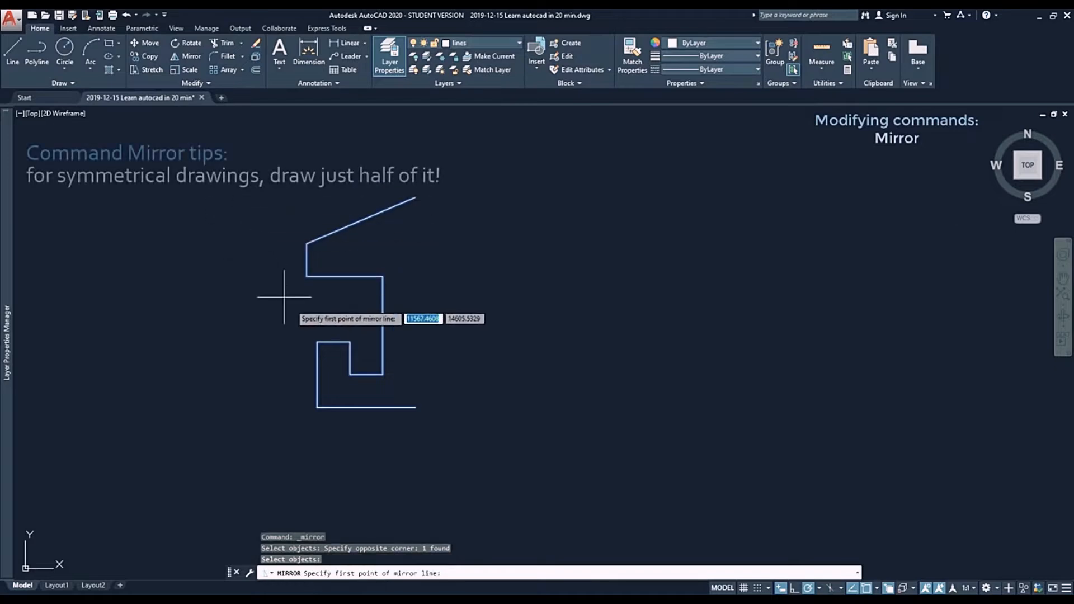
{"action": "left_click", "coordinate": [416, 407]}
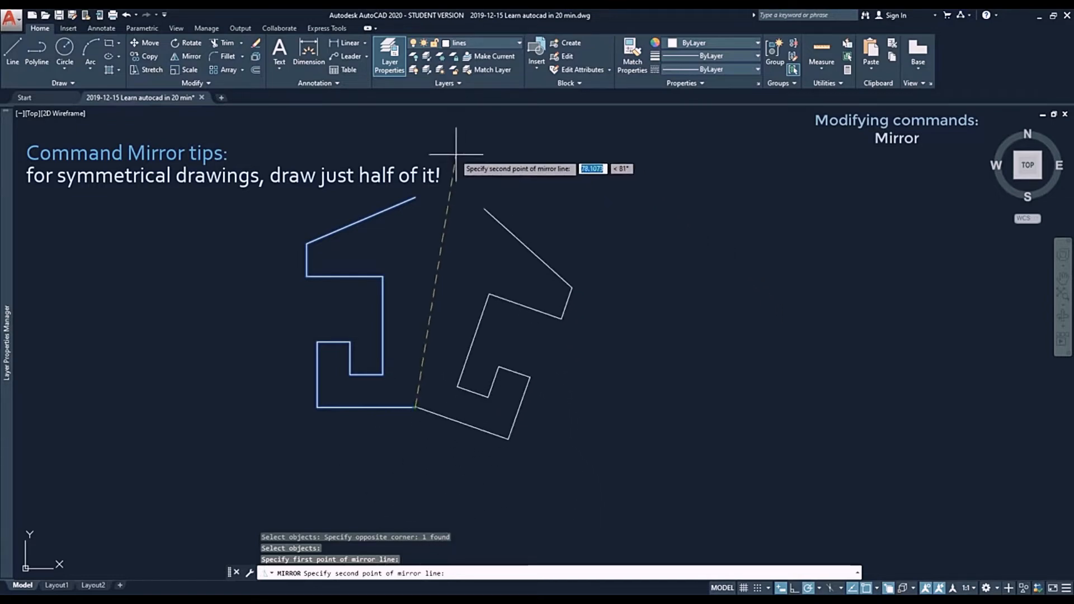
{"action": "left_click", "coordinate": [419, 130]}
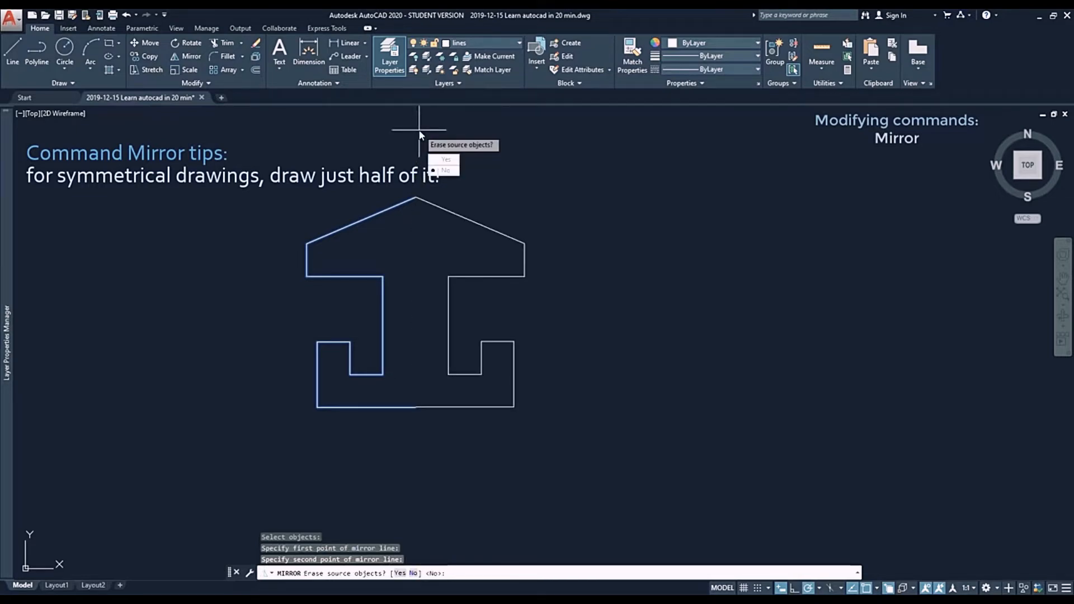
{"action": "left_click", "coordinate": [445, 160]}
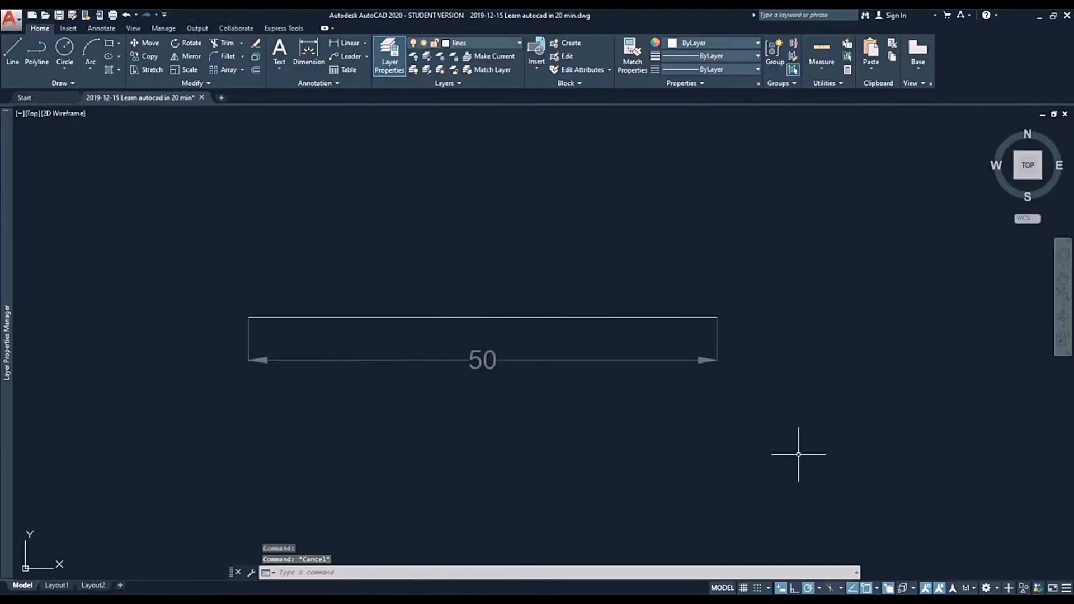
- Stretch the 50-unit line's right endpoint down and outward with its grip, and undo the stretch
{"action": "left_click", "coordinate": [680, 316]}
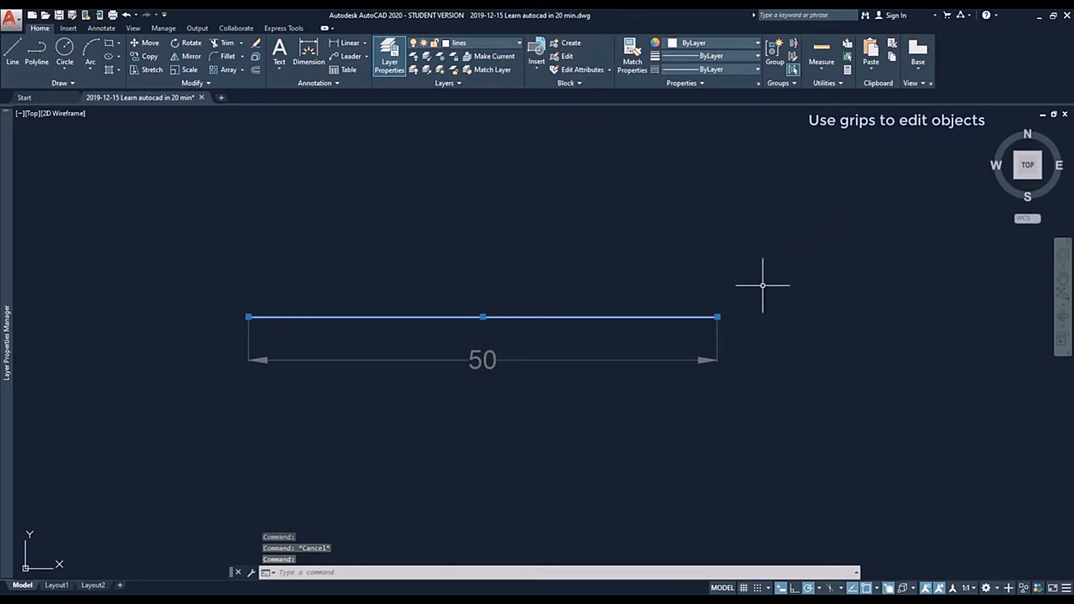
{"action": "left_click", "coordinate": [718, 317]}
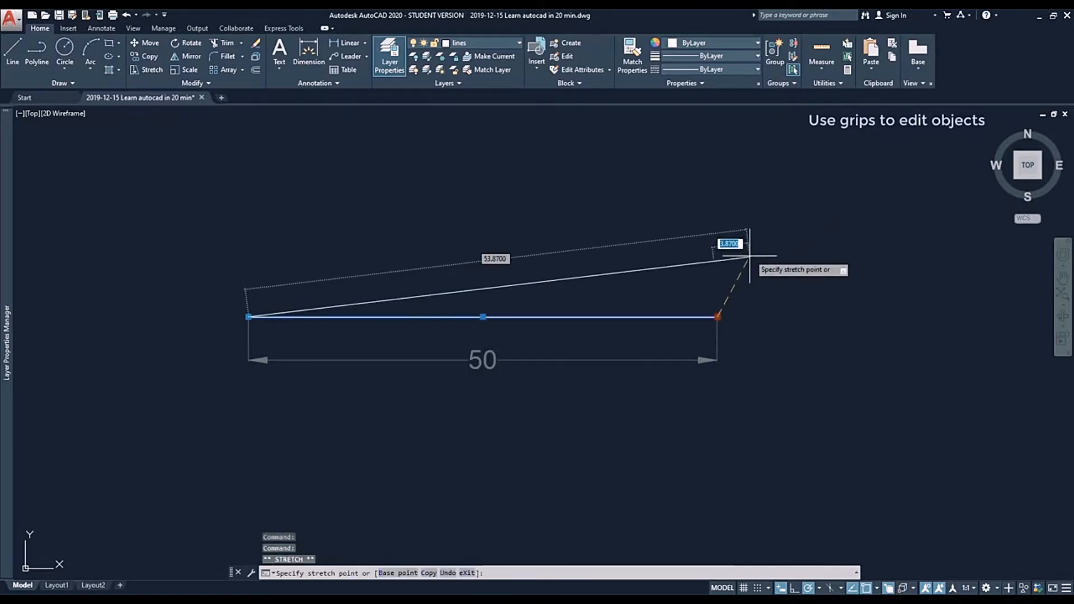
{"action": "scroll", "coordinate": [509, 134], "scroll_direction": "down", "scroll_amount": 3}
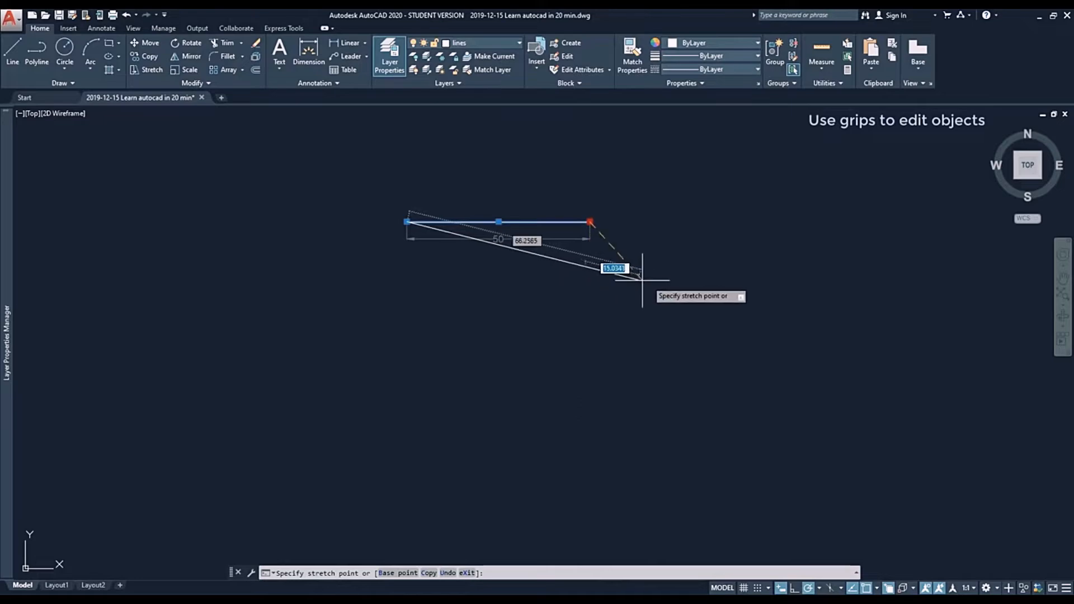
{"action": "left_click", "coordinate": [650, 287]}
{"action": "key", "text": "ctrl+z"}
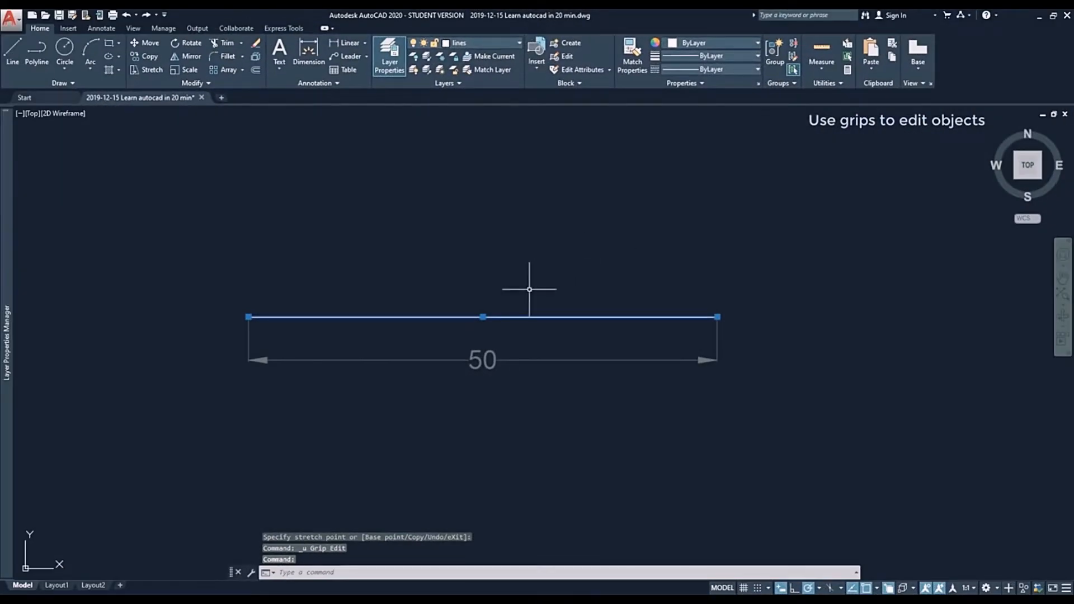
- Move the whole line up and to the right using its midpoint grip
{"action": "left_click", "coordinate": [483, 317]}
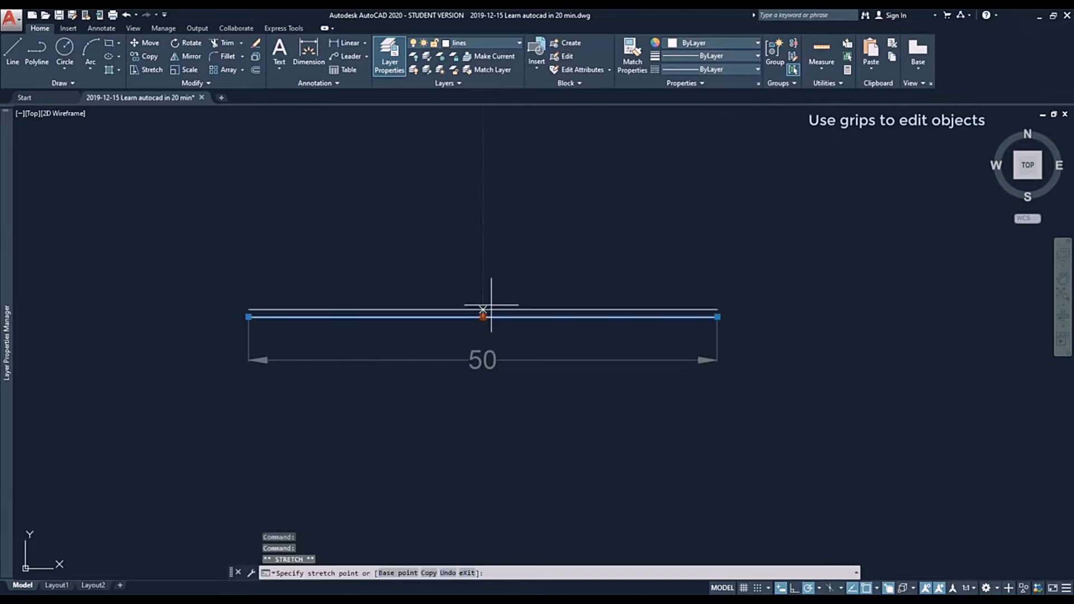
{"action": "left_click", "coordinate": [639, 209]}
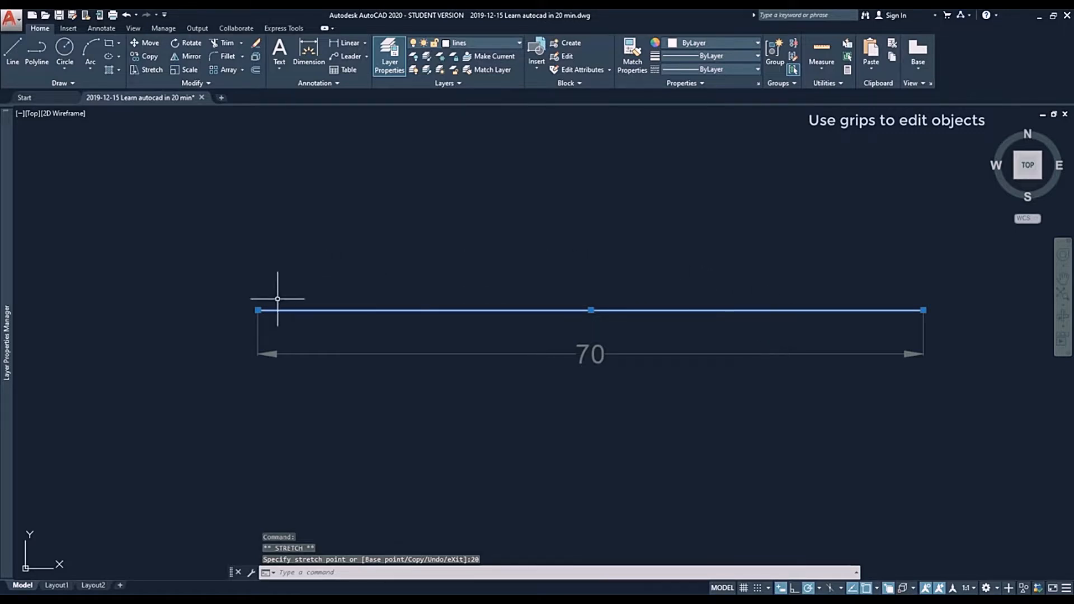
- Stretch the 70-unit line's left endpoint 10 units outward along the line with its grip
{"action": "left_click", "coordinate": [258, 310]}
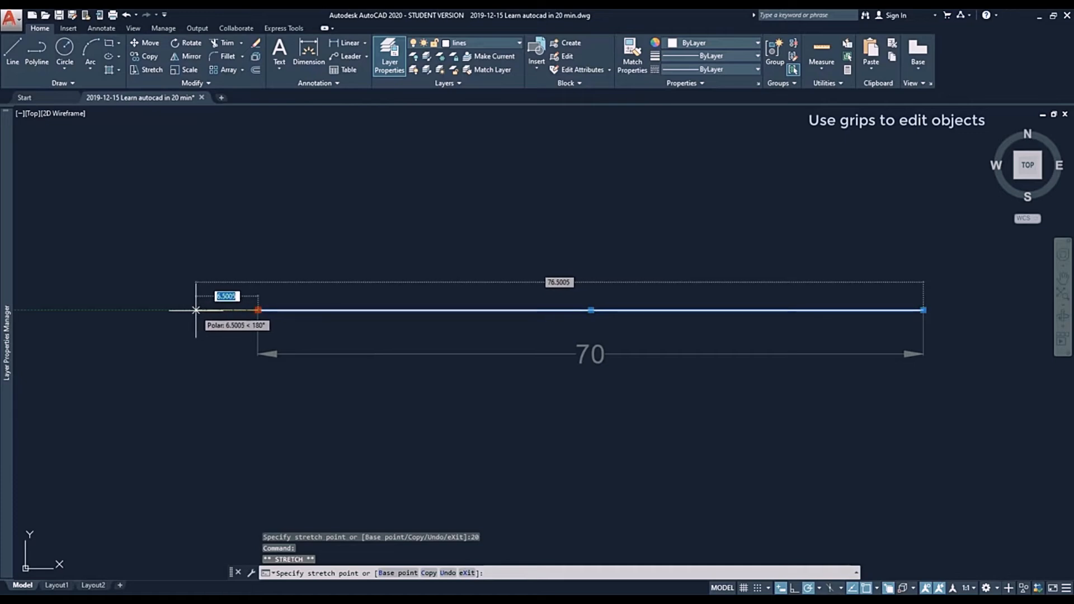
{"action": "key", "text": "BackSpace"}
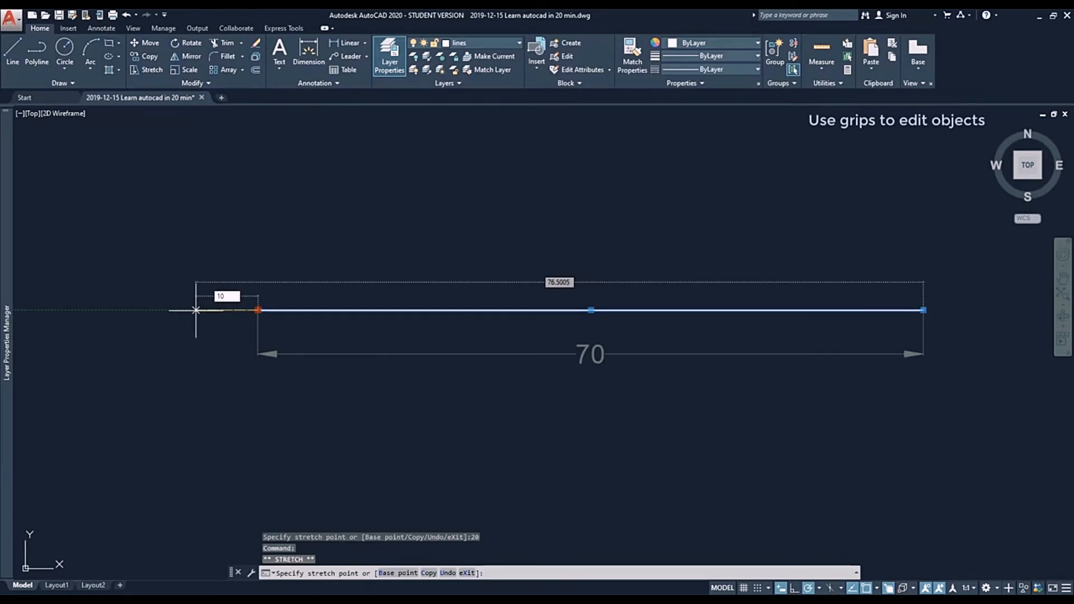
{"action": "type", "text": "10"}
{"action": "key", "text": "Return"}
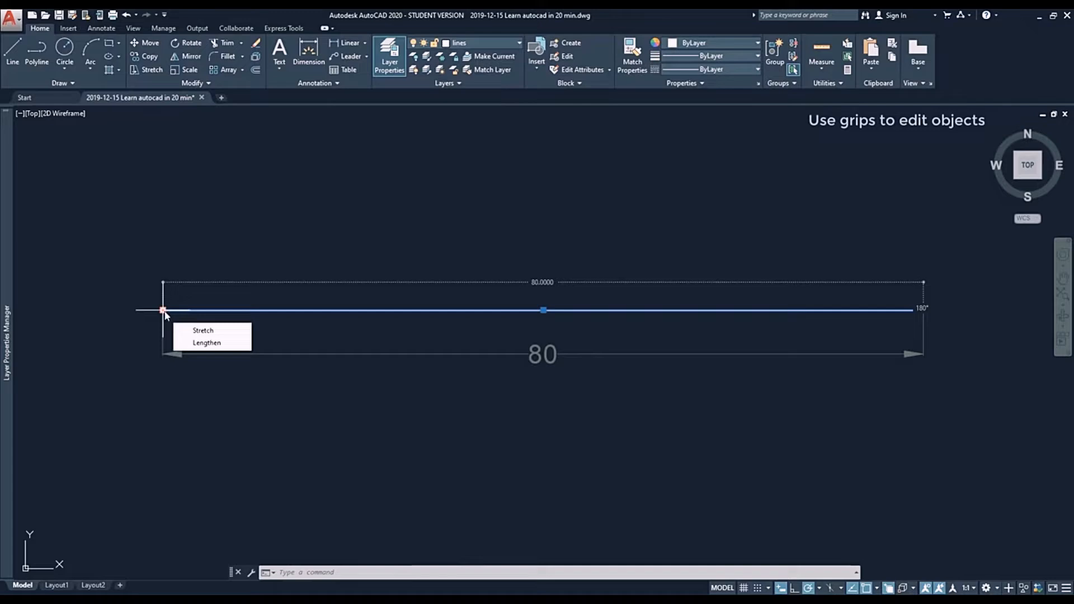
- Shorten the line by stretching its left endpoint 10 units inward with its grip
{"action": "left_click", "coordinate": [162, 310]}
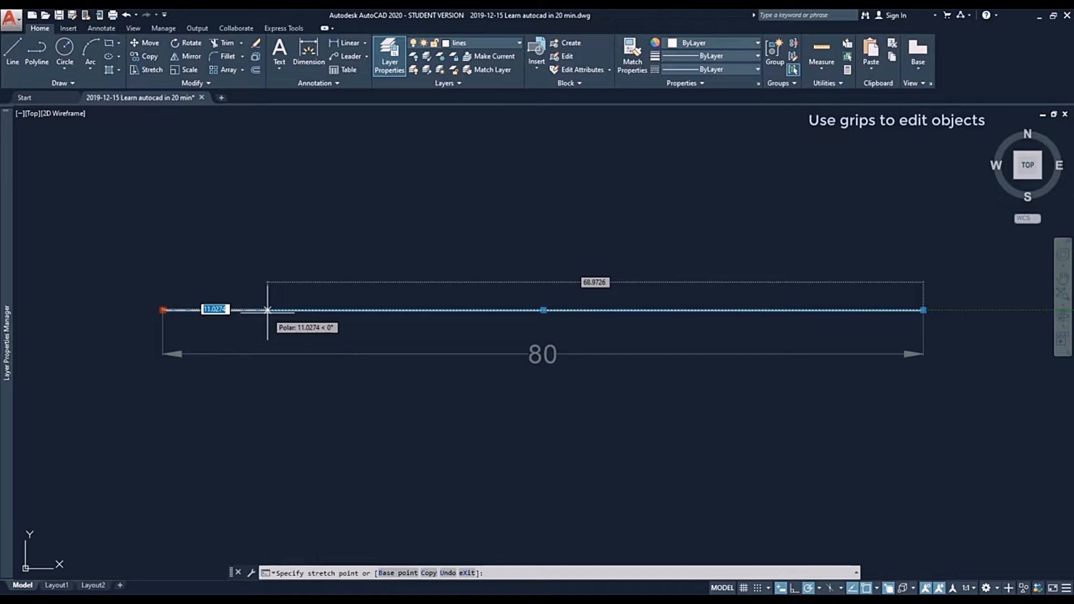
{"action": "type", "text": "10"}
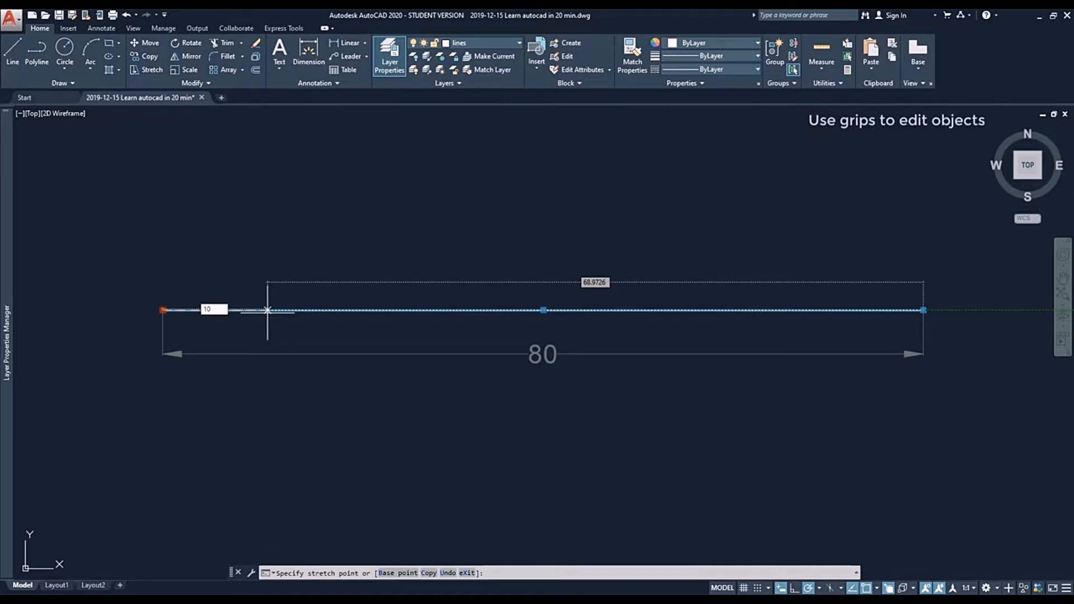
{"action": "key", "text": "Return"}
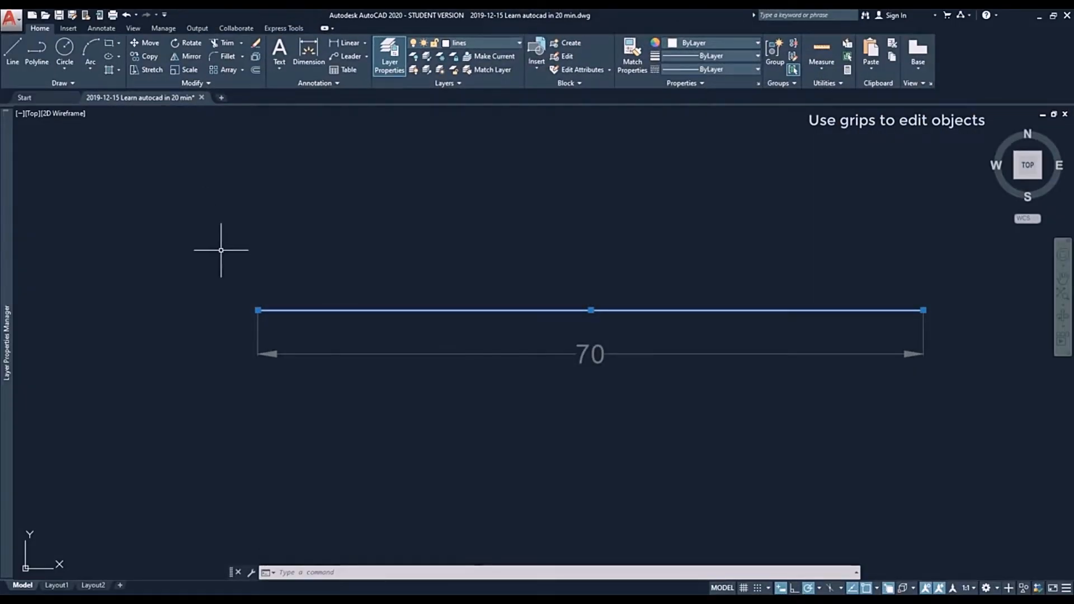
- Stretch the line's left endpoint outward horizontally with its grip, setting the line's total length to 120
{"action": "left_click", "coordinate": [258, 310]}
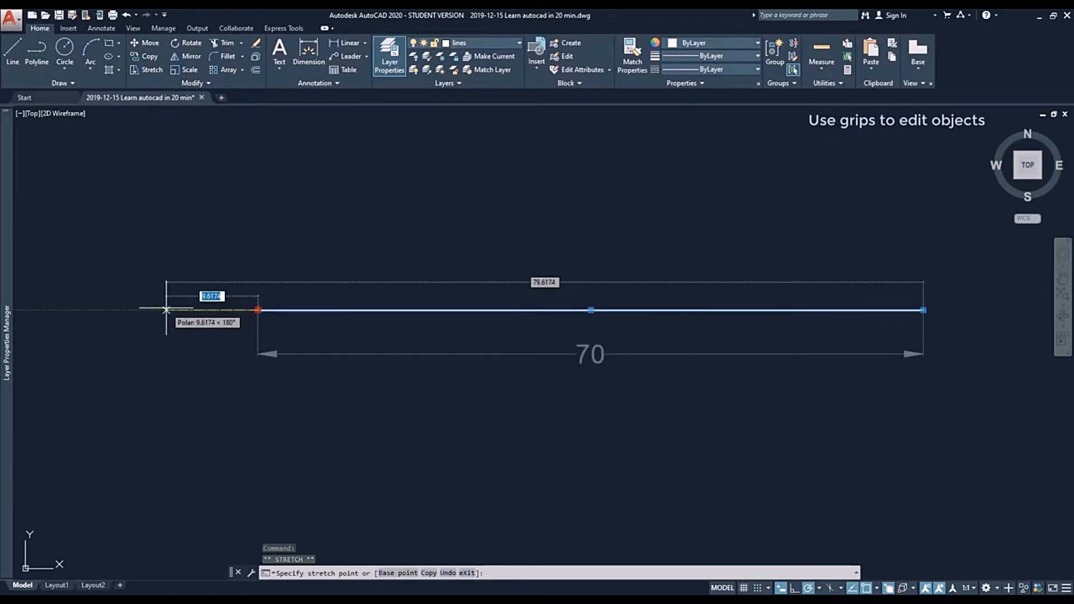
{"action": "key", "text": "Tab"}
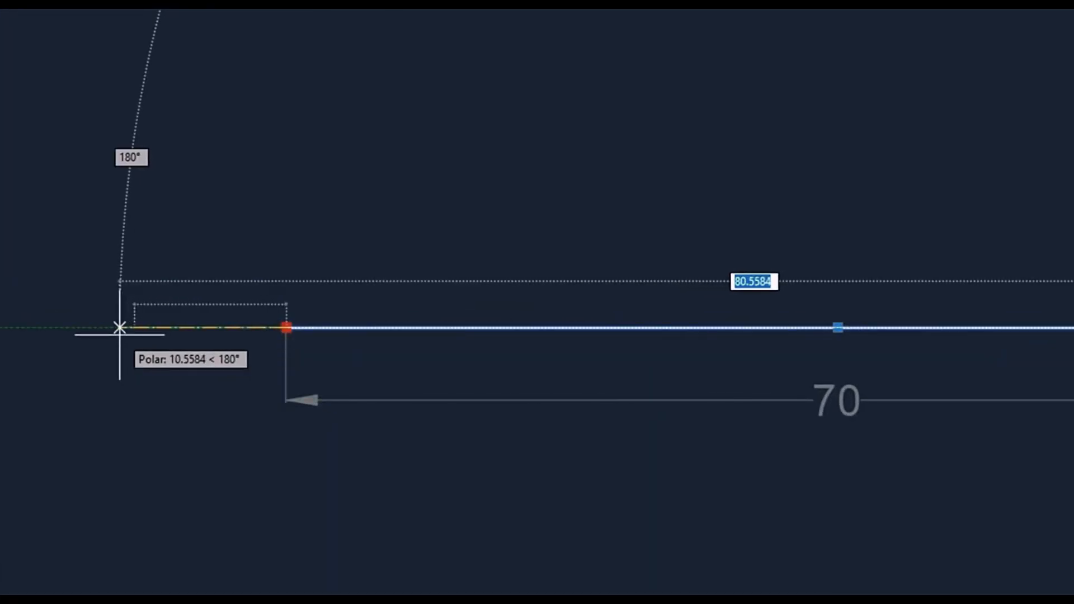
{"action": "type", "text": "1"}
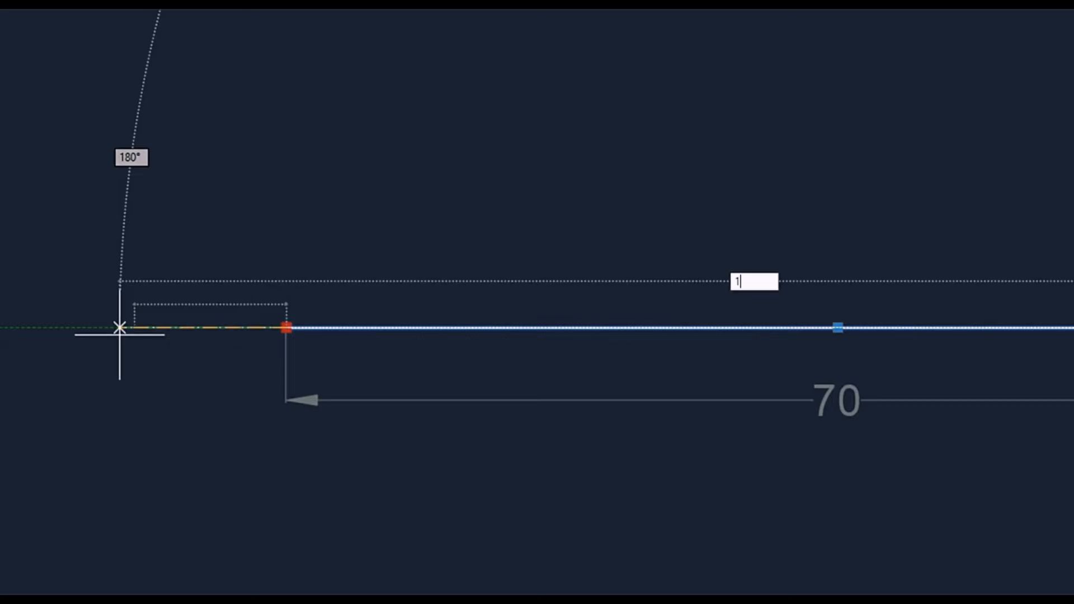
{"action": "type", "text": "20"}
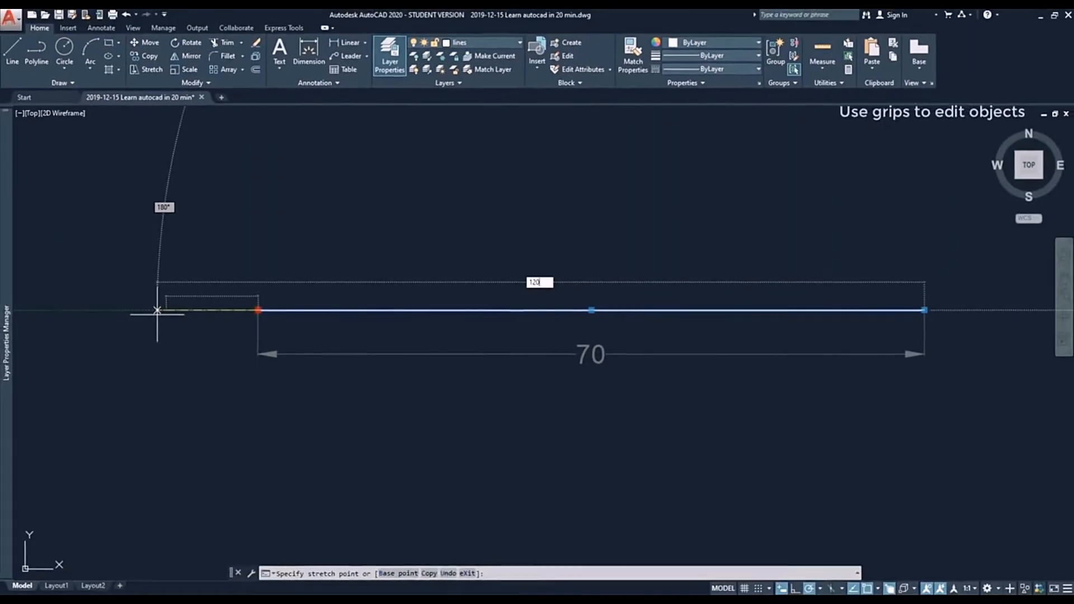
{"action": "key", "text": "Return"}
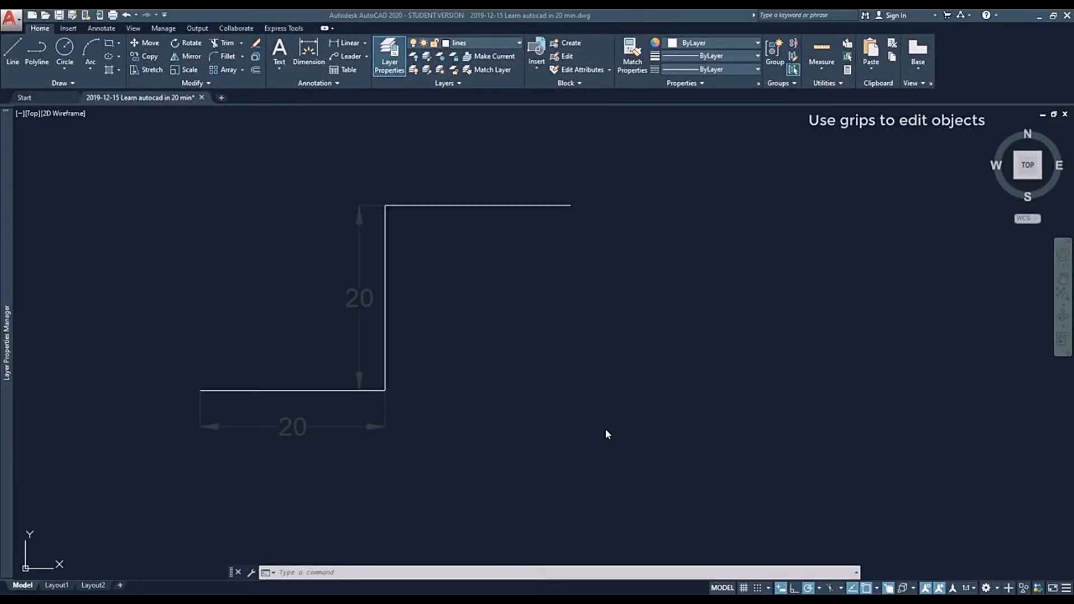
- Try stretching the stepped polyline's upper corner vertex up and to the left with its grip
{"action": "left_click", "coordinate": [605, 429]}
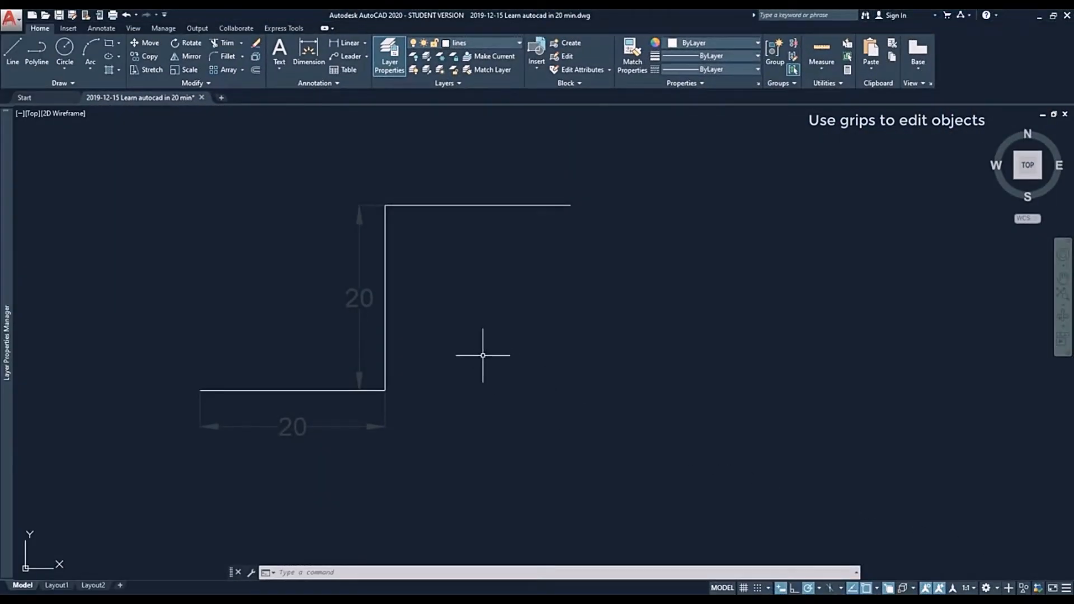
{"action": "key", "text": "Tab"}
{"action": "left_click", "coordinate": [390, 275]}
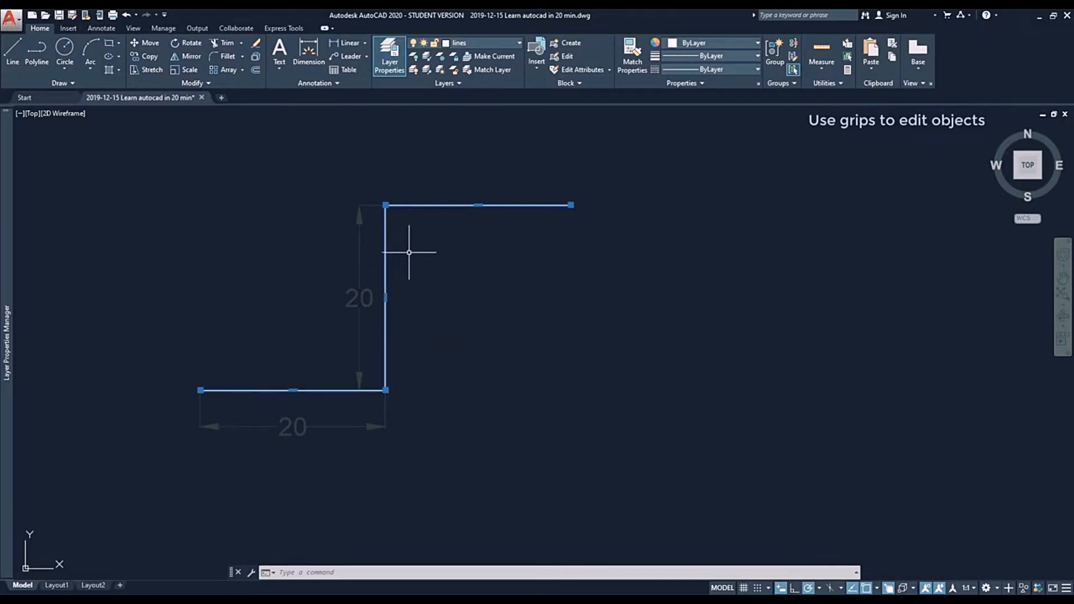
{"action": "left_click", "coordinate": [386, 205]}
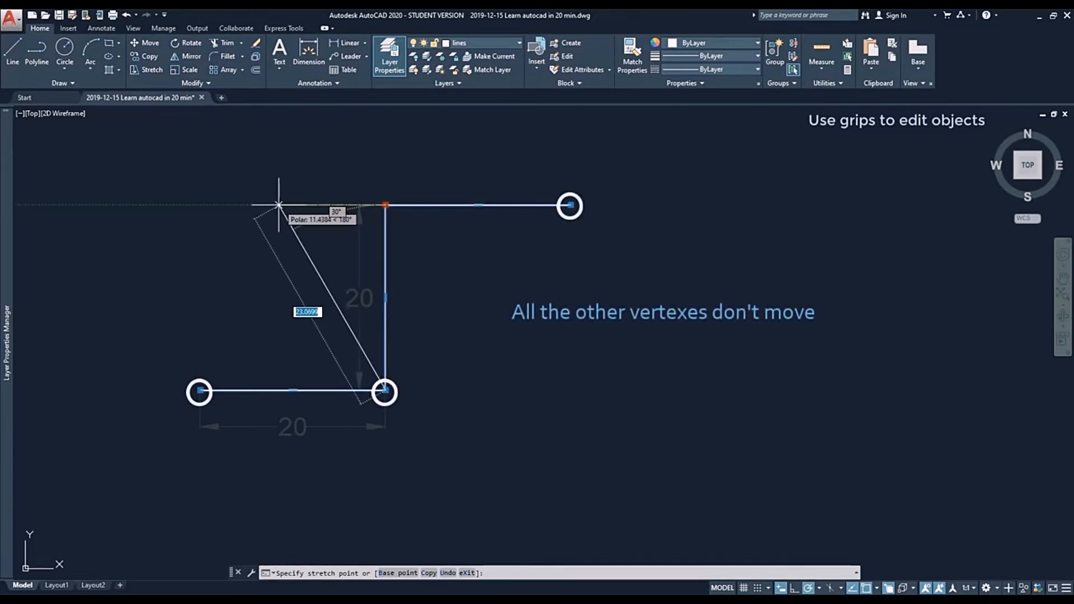
{"action": "left_click", "coordinate": [263, 170]}
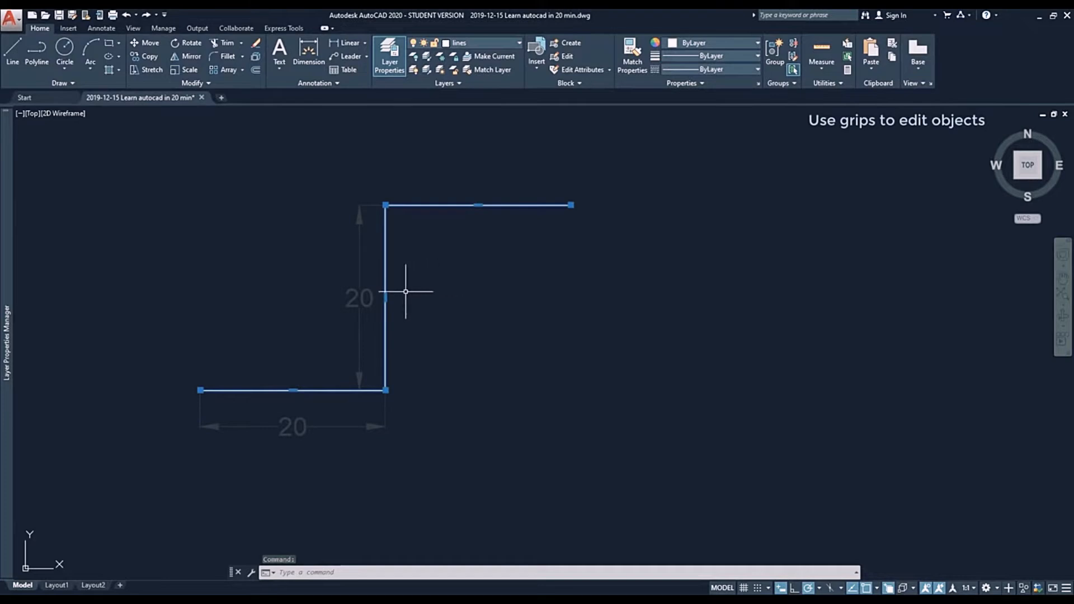
- Stretch the polyline's vertical segment 10 units to the right with its midpoint grip
{"action": "left_click", "coordinate": [386, 298]}
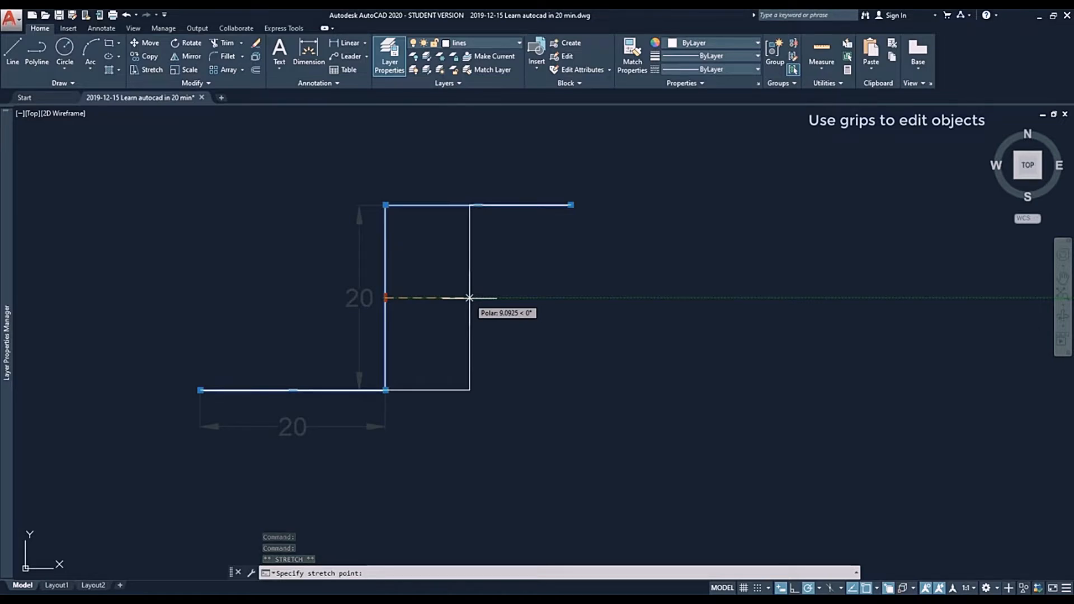
{"action": "type", "text": "1"}
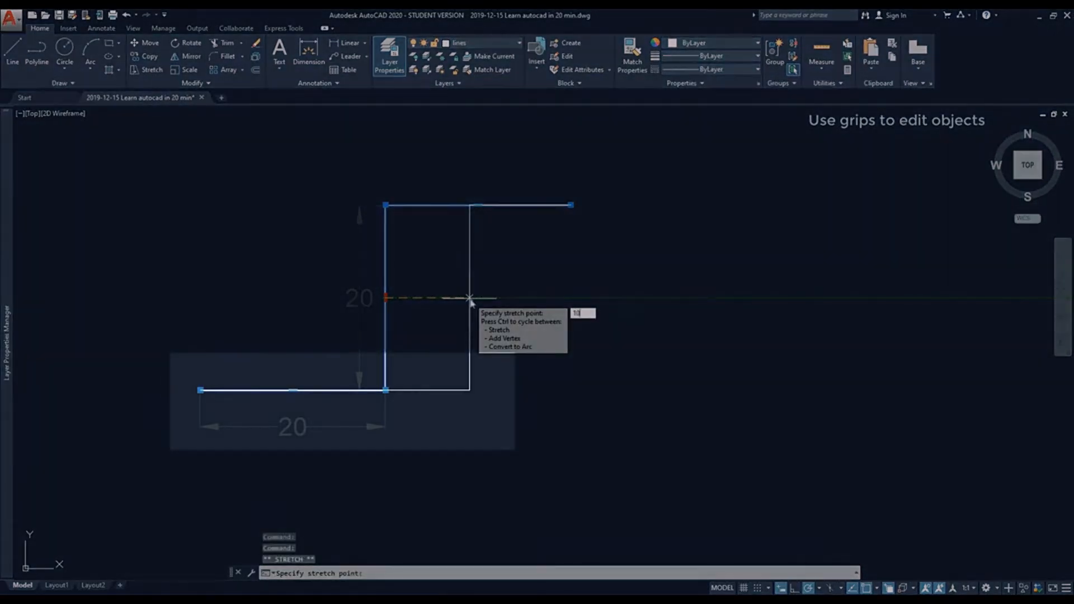
{"action": "type", "text": "0"}
{"action": "key", "text": "Return"}
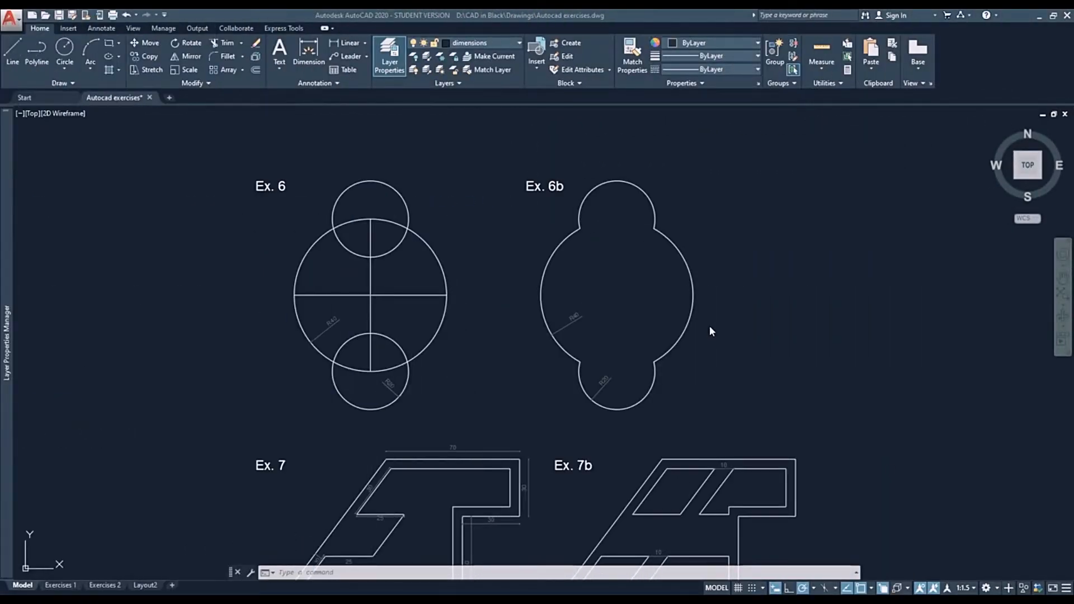
{"action": "left_click", "coordinate": [710, 327]}
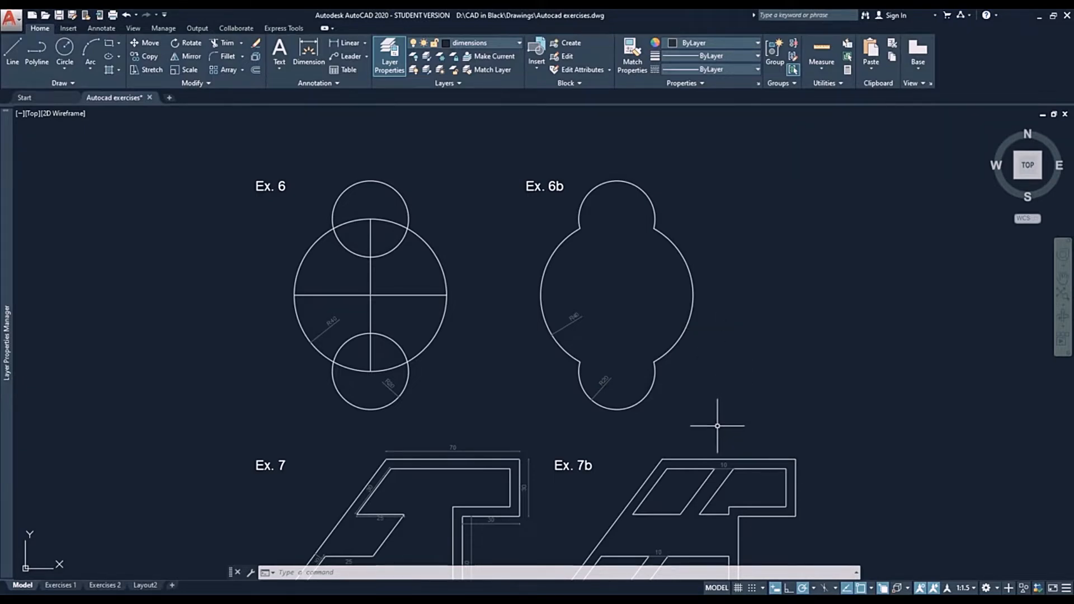
{"action": "middle_click_drag", "start_coordinate": [717, 425], "coordinate": [715, 114]}
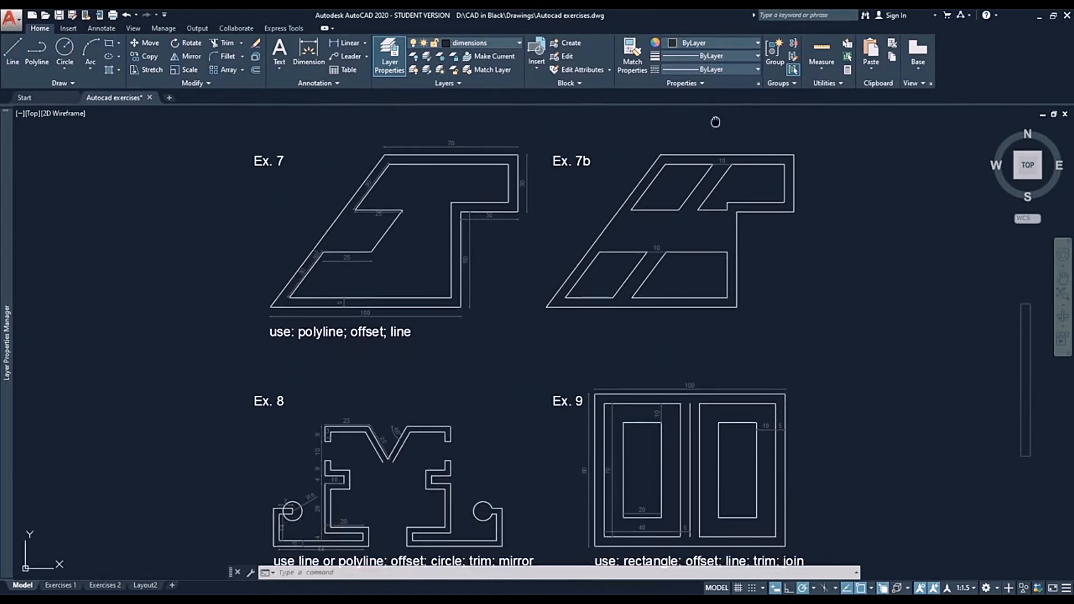
{"action": "middle_click_drag", "start_coordinate": [734, 417], "coordinate": [733, 309]}
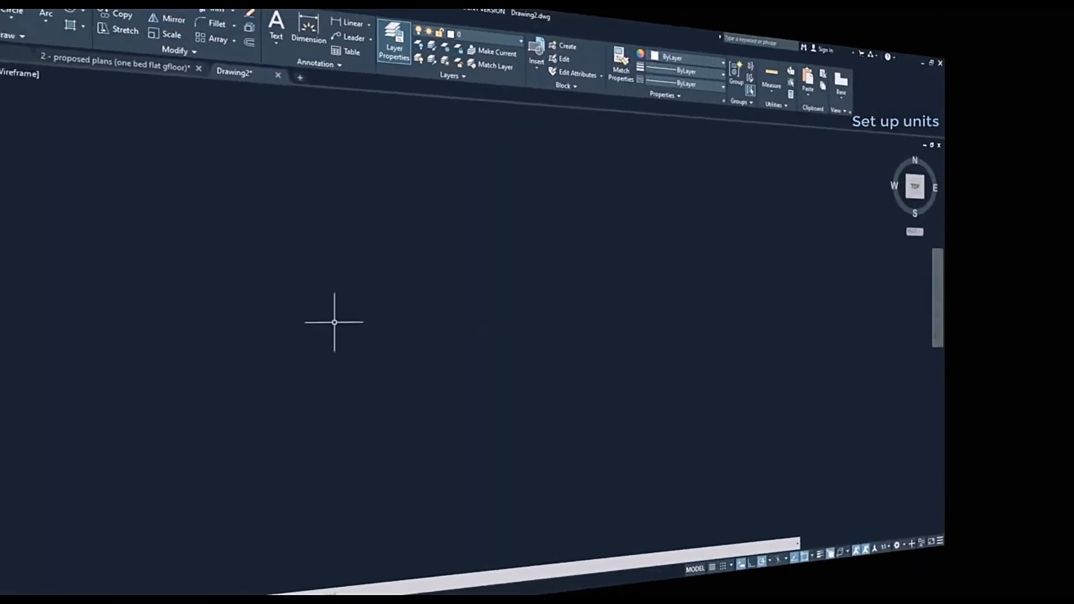
- Draw a horizontal line 5 units long in the empty Drawing2 model space
{"action": "key", "text": "Return"}
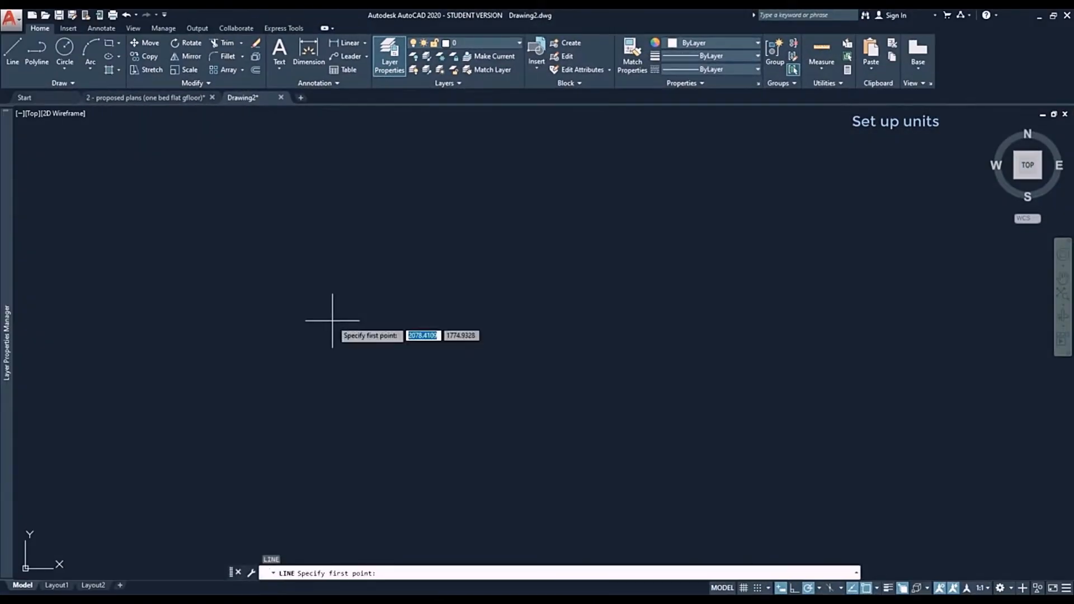
{"action": "left_click", "coordinate": [318, 305]}
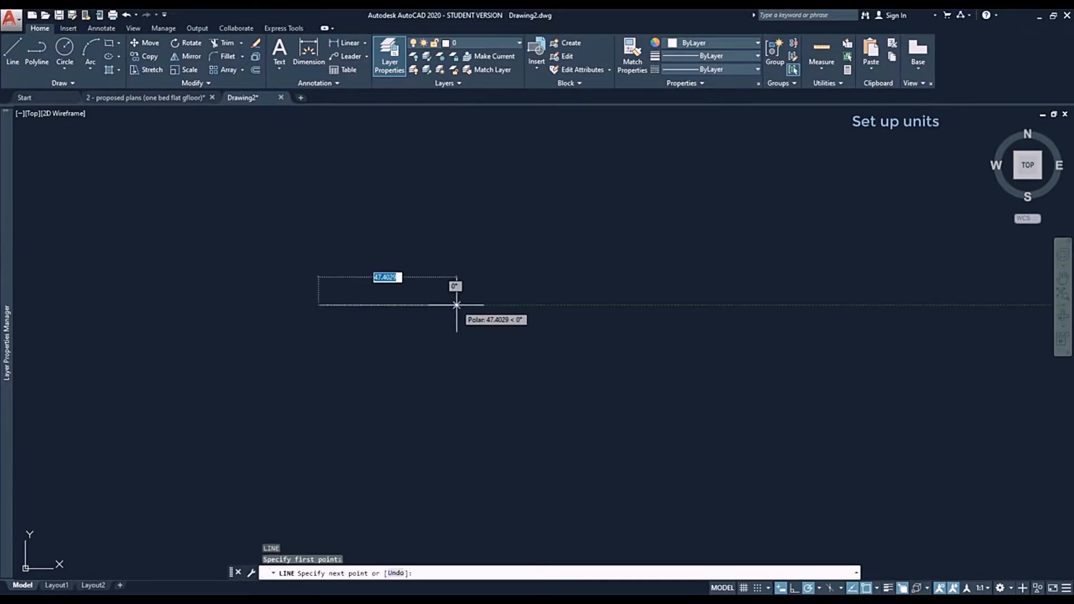
{"action": "type", "text": "5"}
{"action": "key", "text": "Return"}
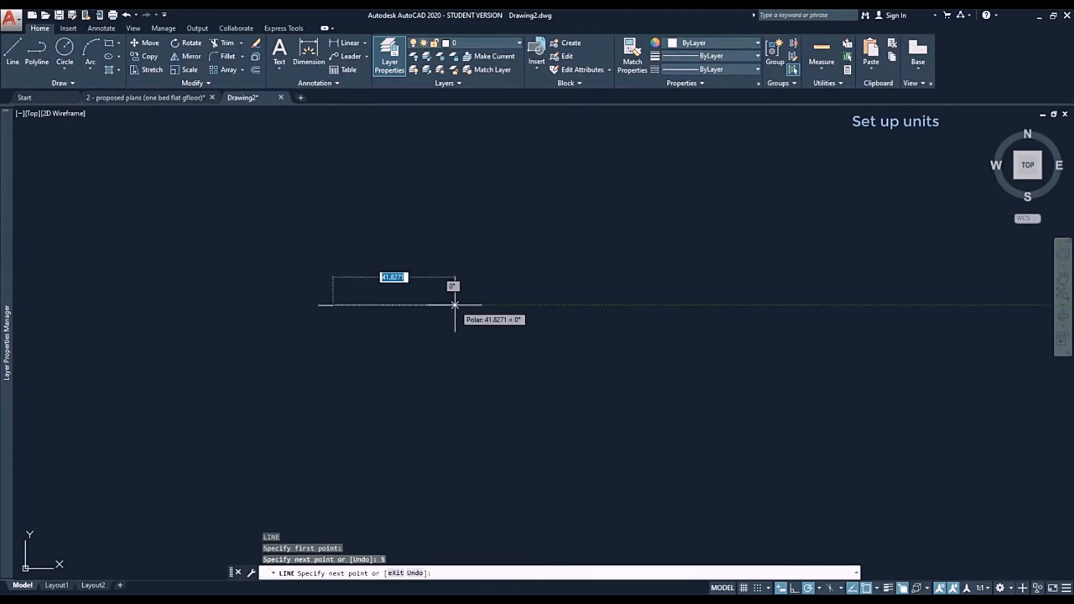
{"action": "key", "text": "Escape"}
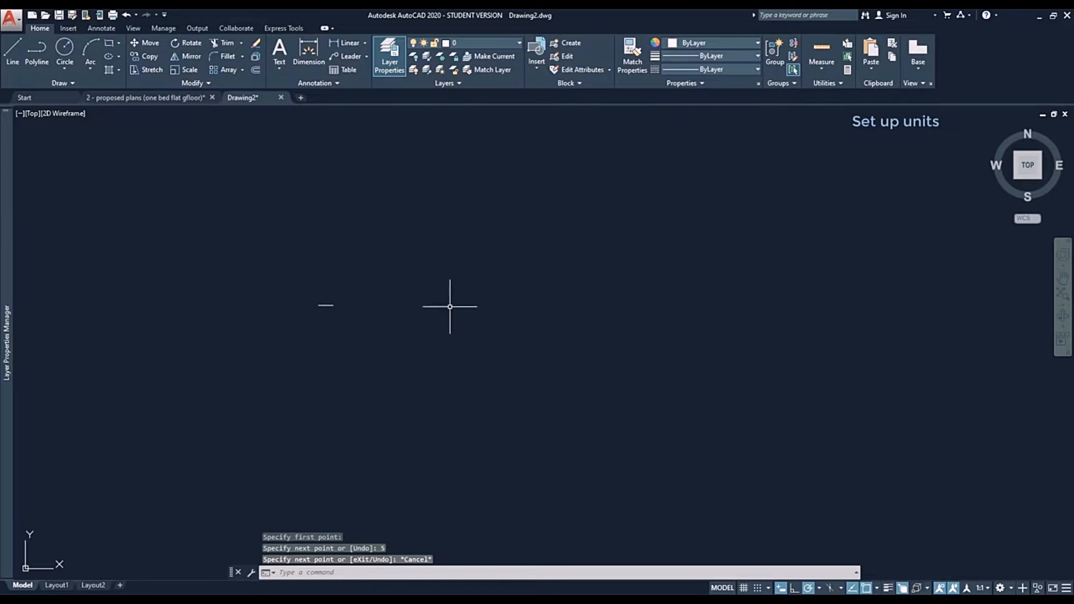
- Draw a horizontal line 1000 units long just below the short 5-unit line
{"action": "type", "text": "L"}
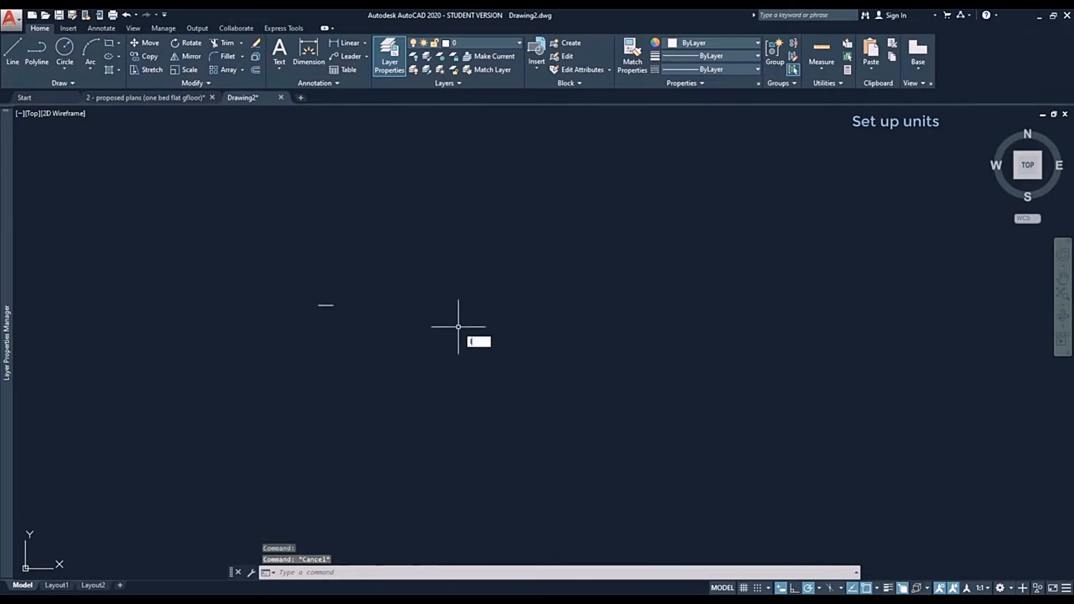
{"action": "key", "text": "Return"}
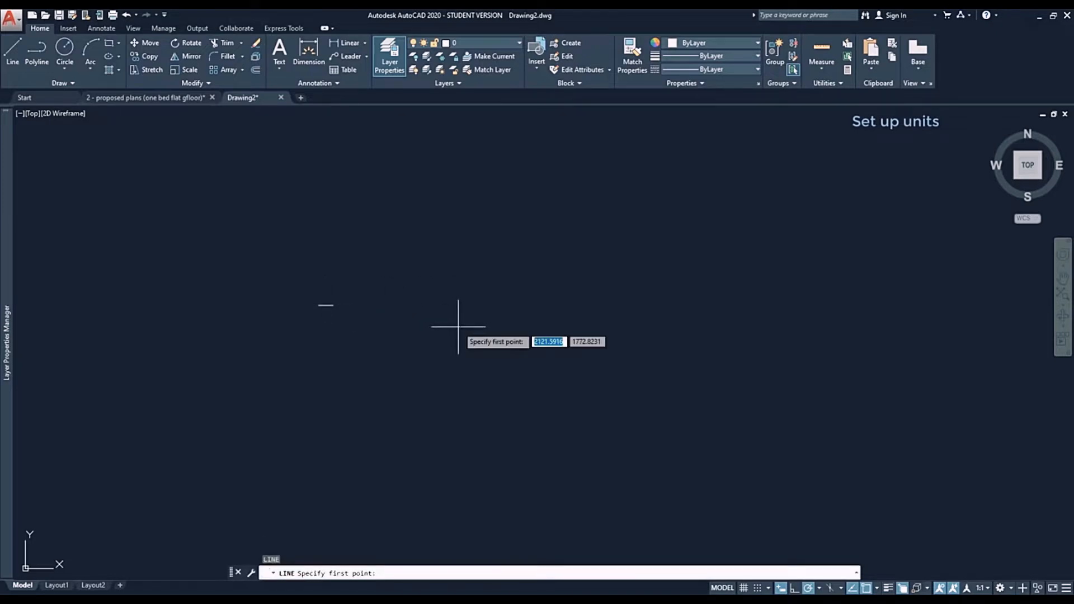
{"action": "left_click", "coordinate": [314, 346]}
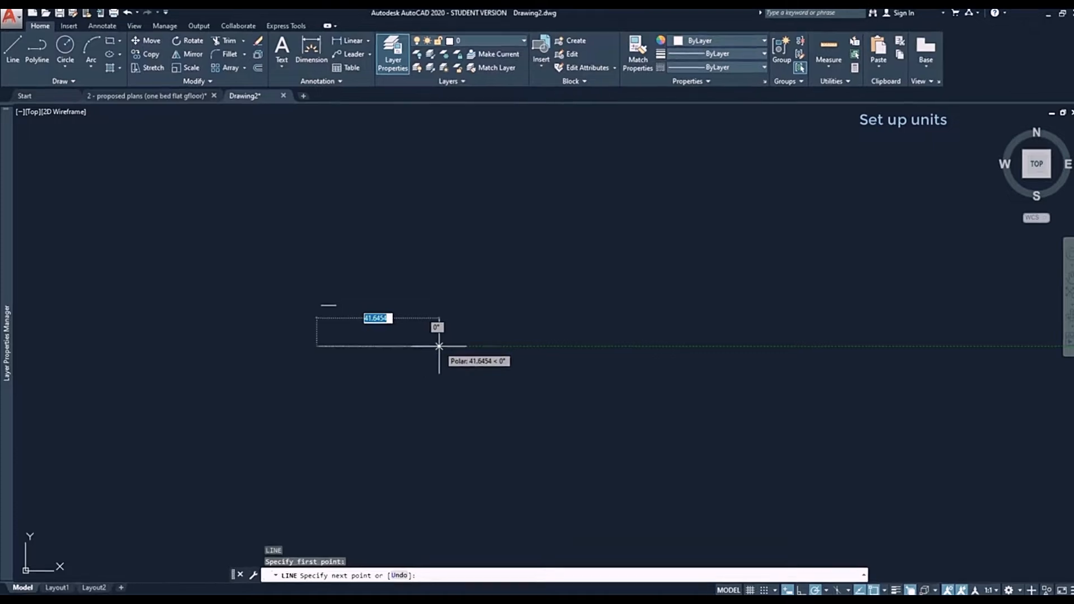
{"action": "type", "text": "1000"}
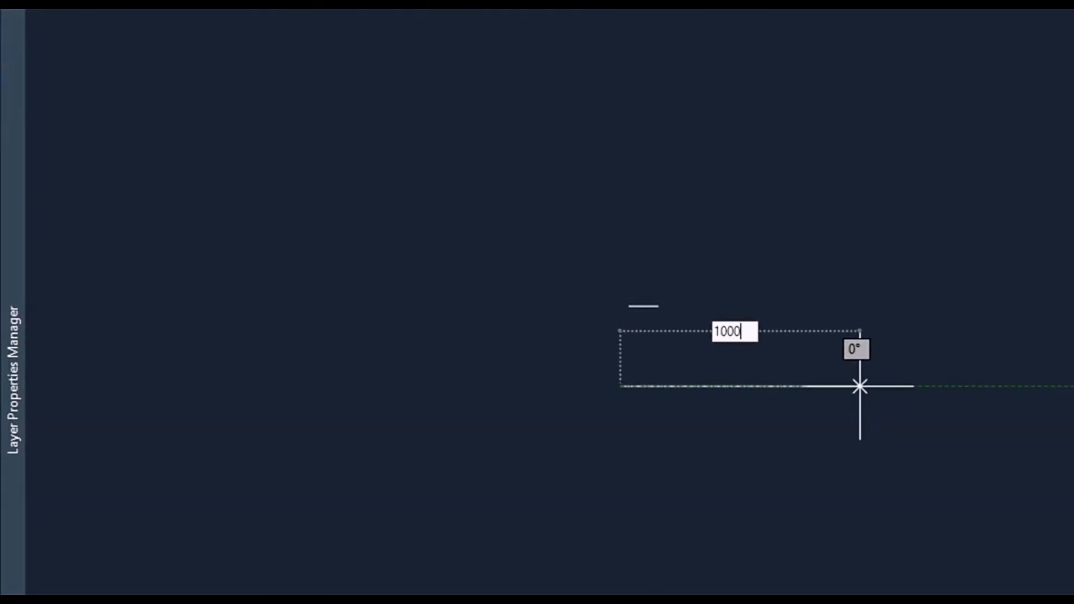
{"action": "key", "text": "Return"}
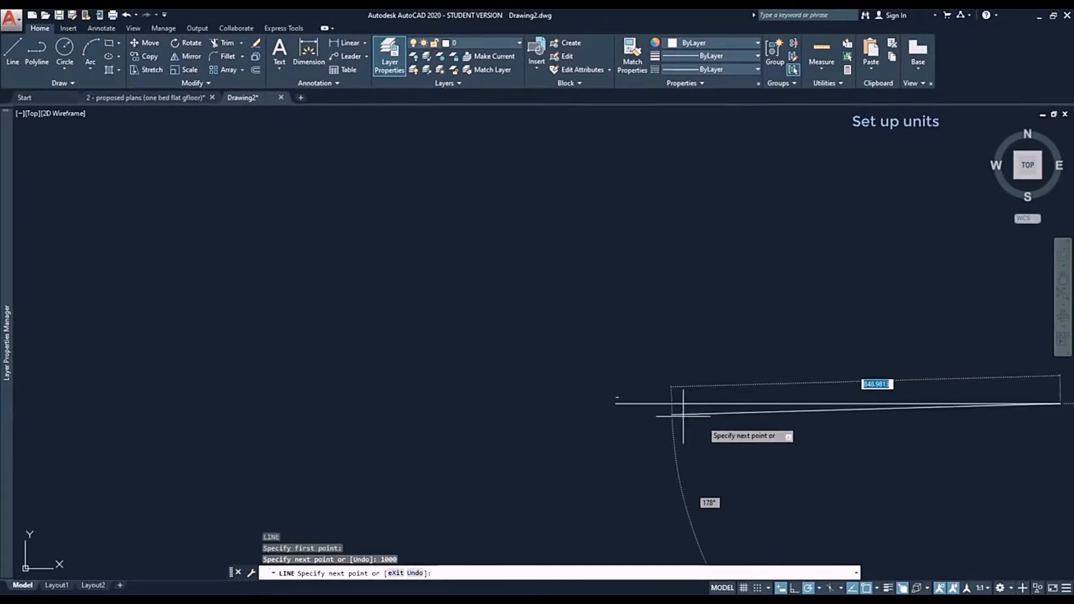
{"action": "key", "text": "Escape"}
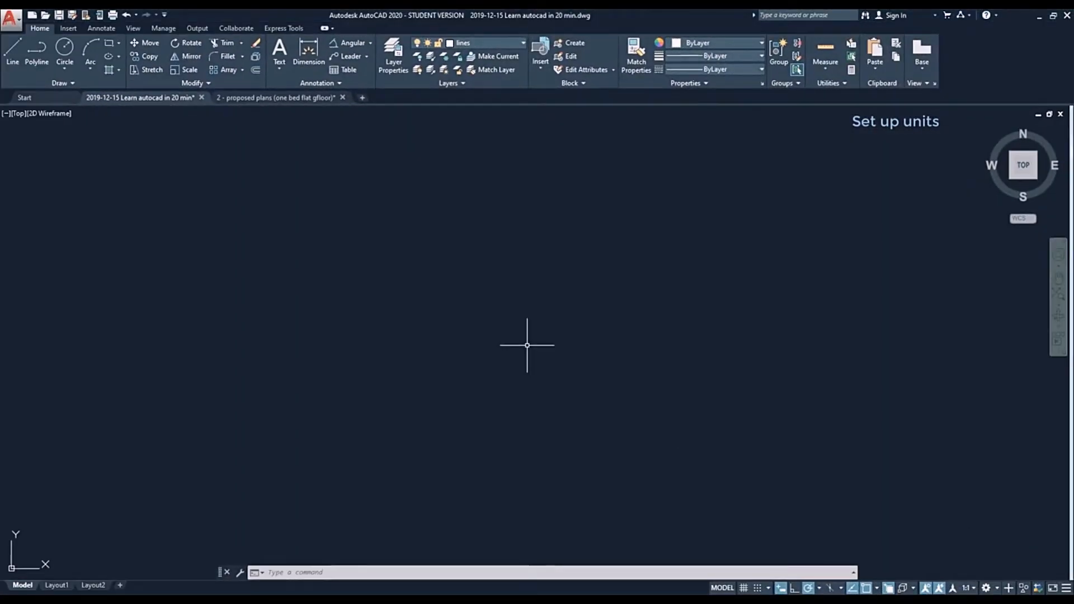
- In the drawing units settings, set the length precision to 0, keeping Decimal length and Decimal Degrees angle types
{"action": "type", "text": "units"}
{"action": "key", "text": "Return"}
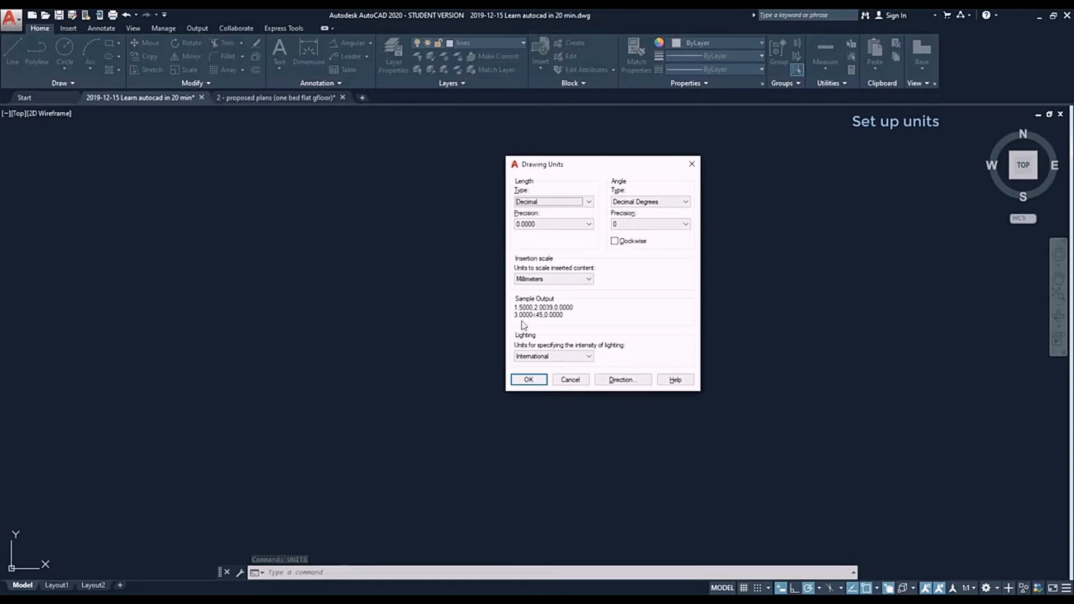
{"action": "left_click", "coordinate": [589, 201]}
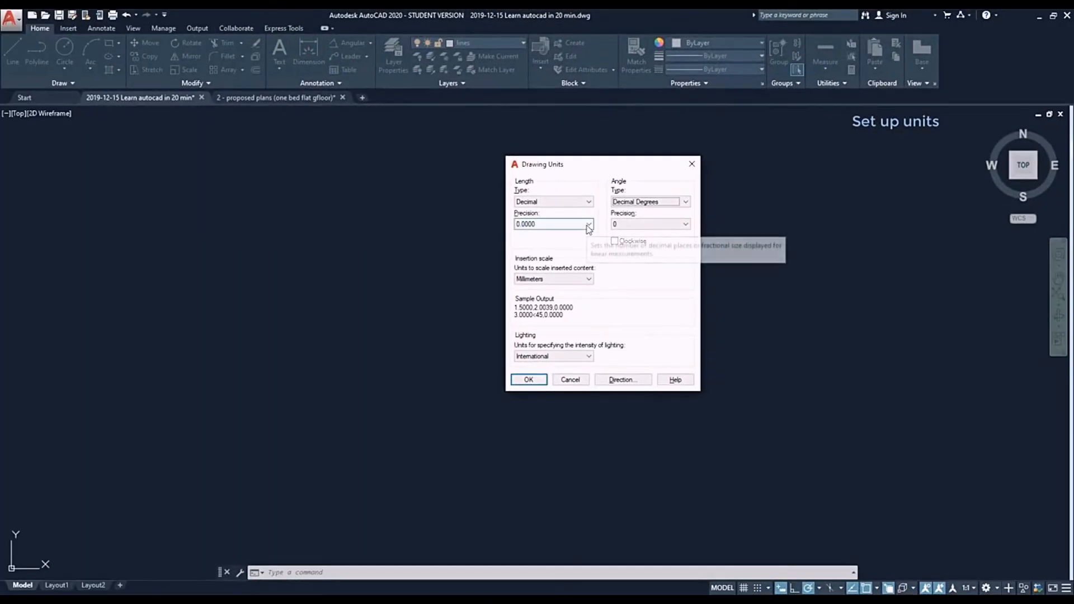
{"action": "left_click", "coordinate": [589, 226]}
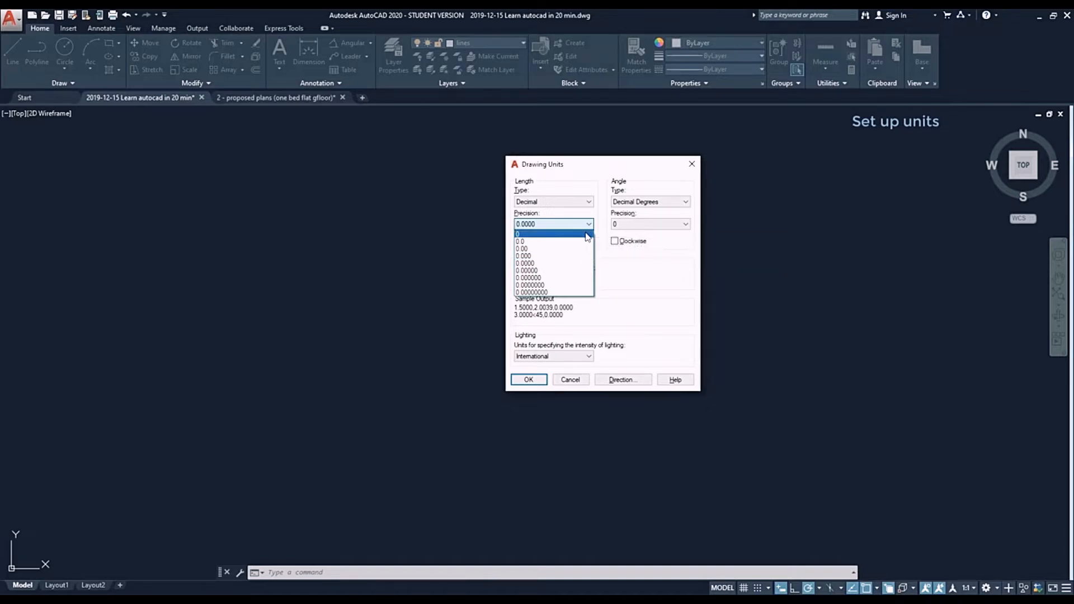
{"action": "left_click", "coordinate": [587, 234]}
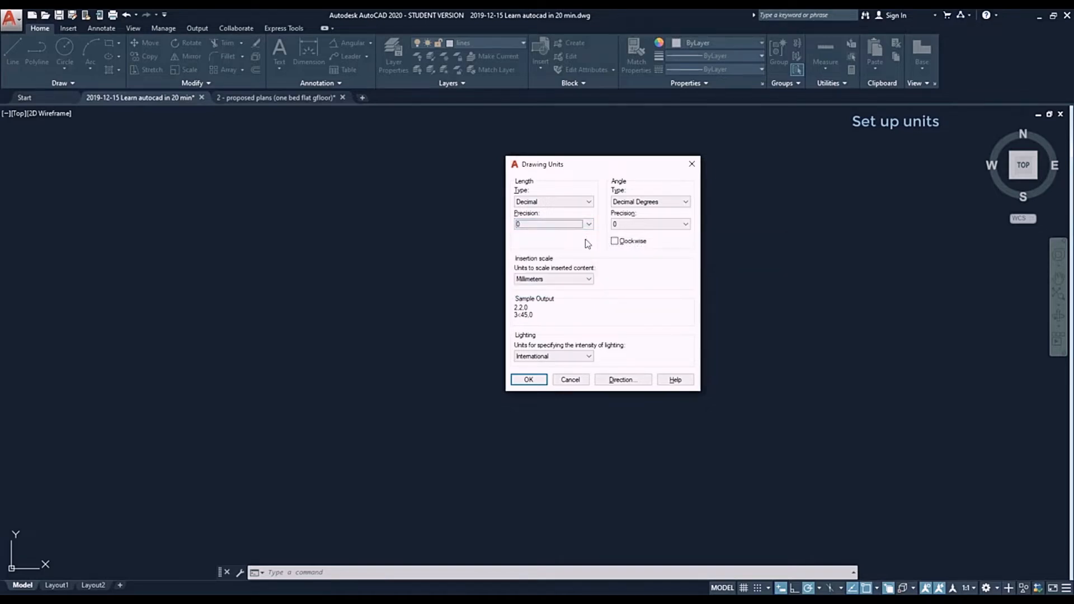
{"action": "key", "text": "Down"}
{"action": "key", "text": "Down"}
{"action": "key", "text": "Down"}
{"action": "key", "text": "Down"}
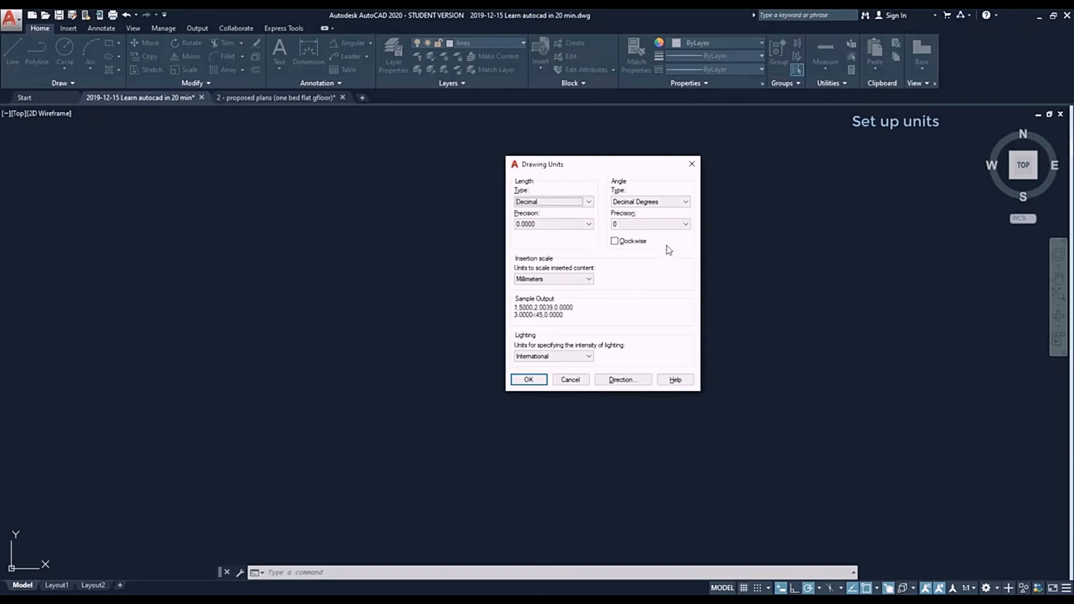
{"action": "left_click", "coordinate": [687, 202]}
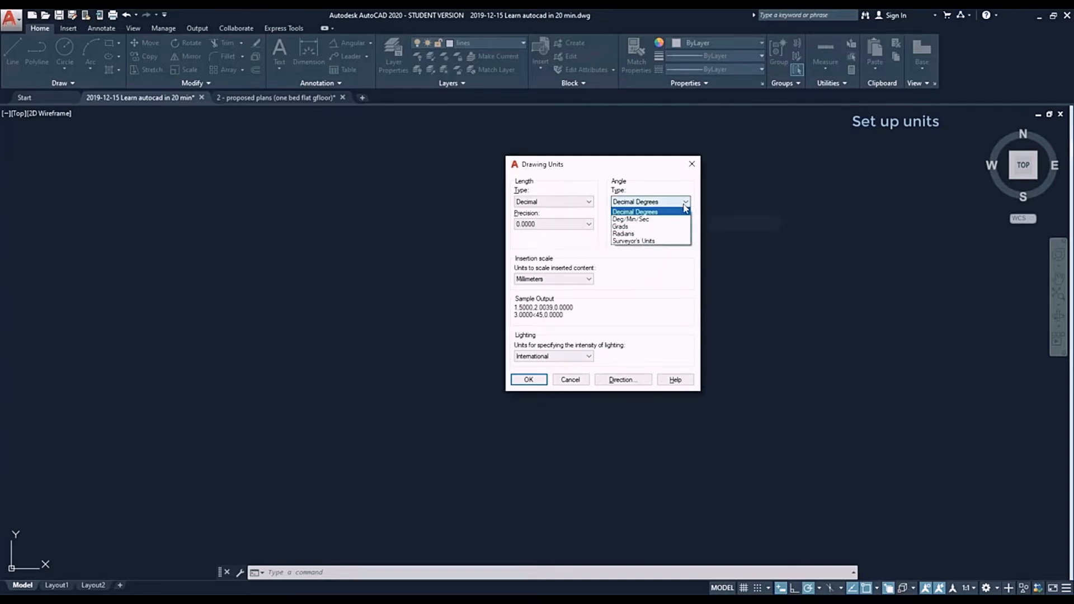
{"action": "left_click", "coordinate": [668, 269]}
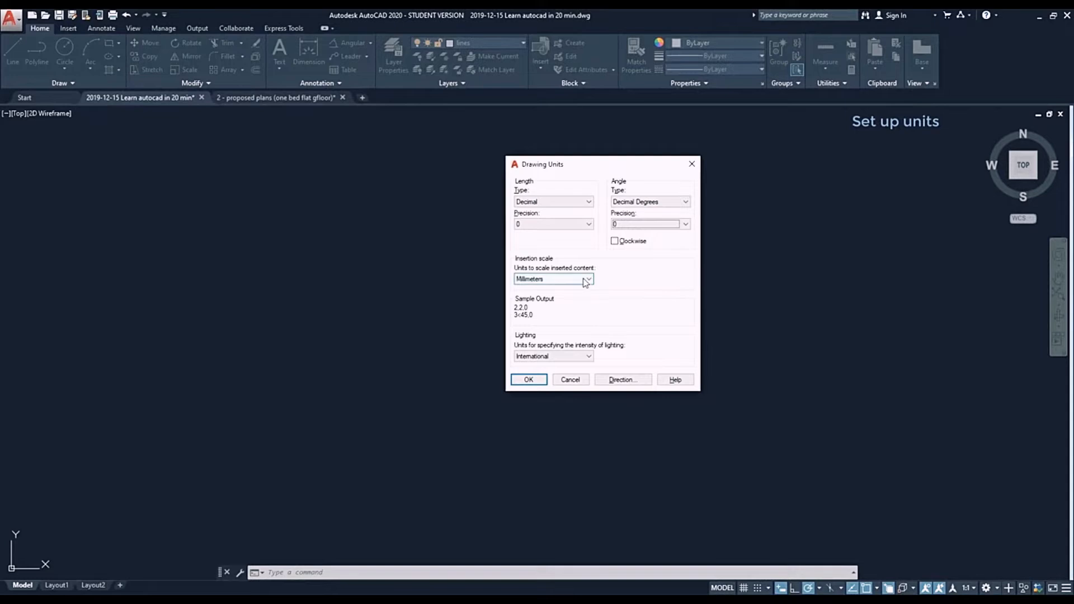
- Set the insertion scale units to Millimeters and apply the drawing units
{"action": "left_click", "coordinate": [586, 279]}
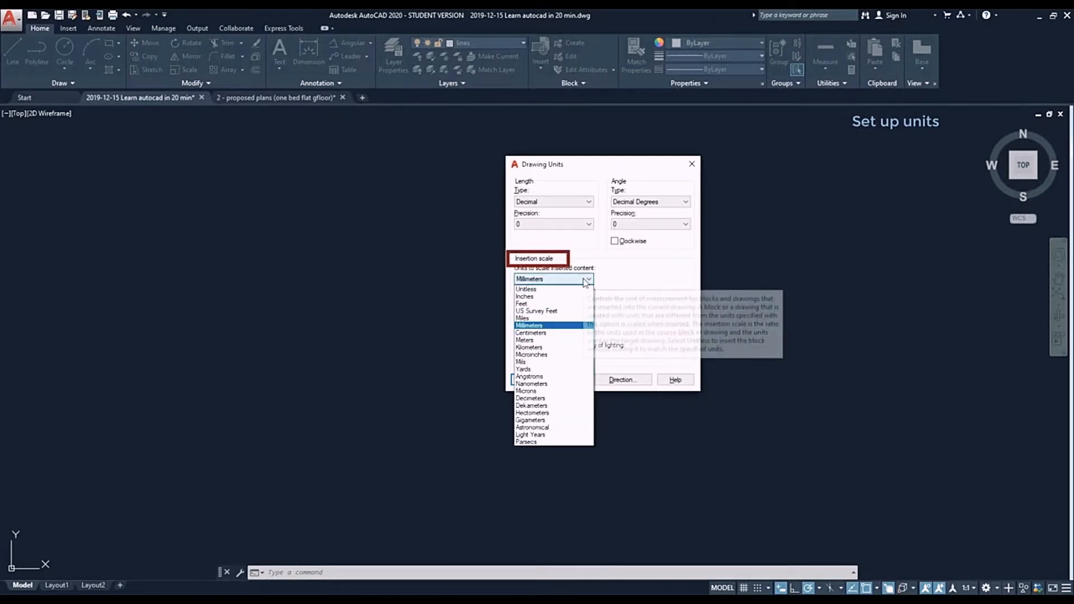
{"action": "left_click", "coordinate": [566, 325]}
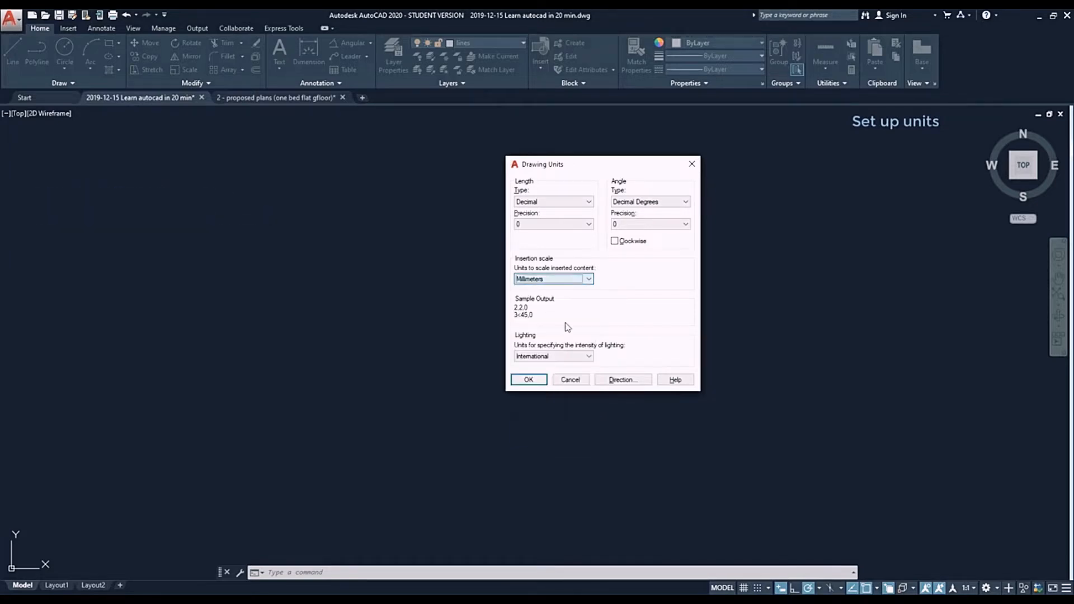
{"action": "left_click", "coordinate": [534, 380]}
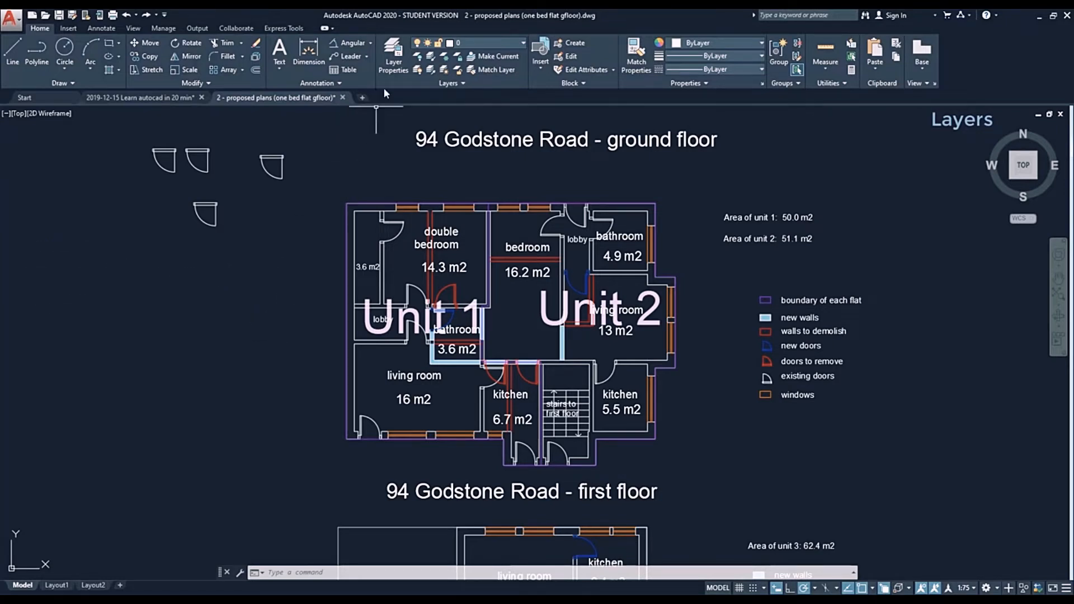
- Open the Layer Properties Manager for the proposed plans drawing, dock it beside the drawing area and make it auto-hide
{"action": "left_click", "coordinate": [386, 53]}
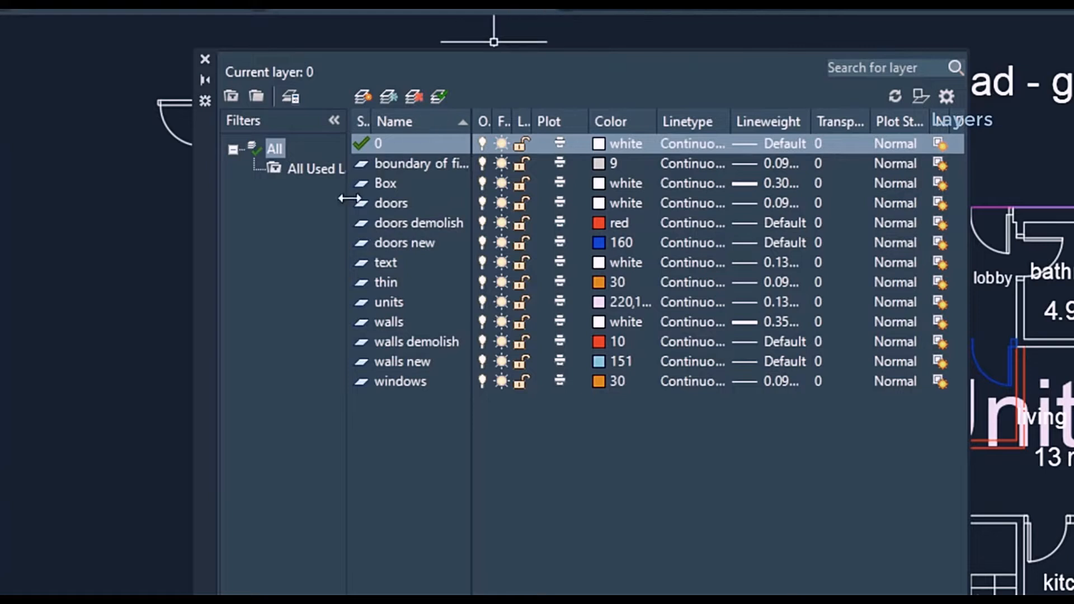
{"action": "left_click_drag", "start_coordinate": [210, 288], "coordinate": [73, 257]}
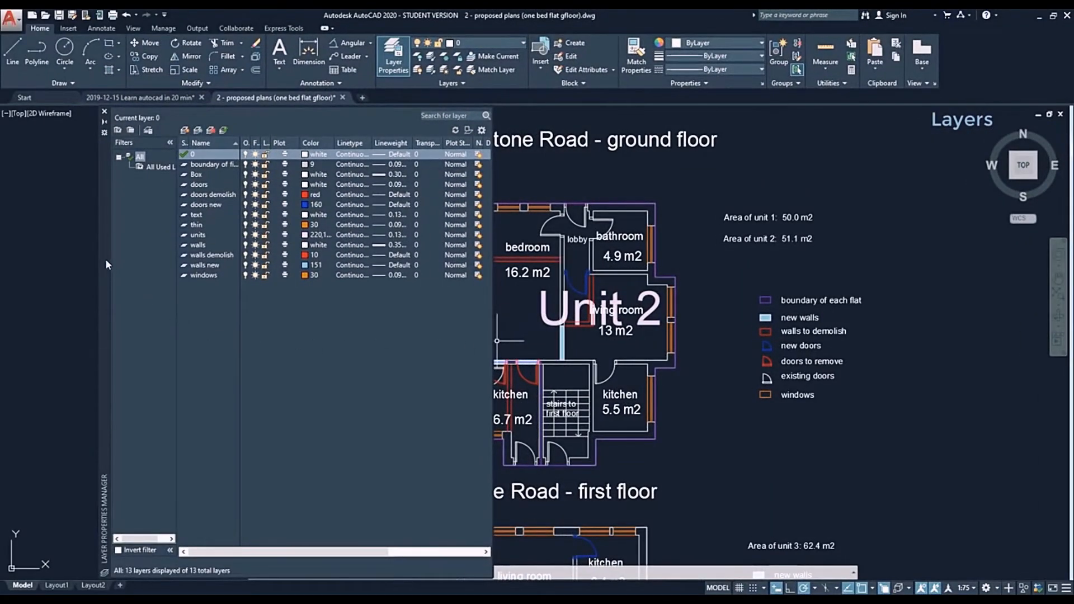
{"action": "left_click_drag", "start_coordinate": [102, 253], "coordinate": [1, 275]}
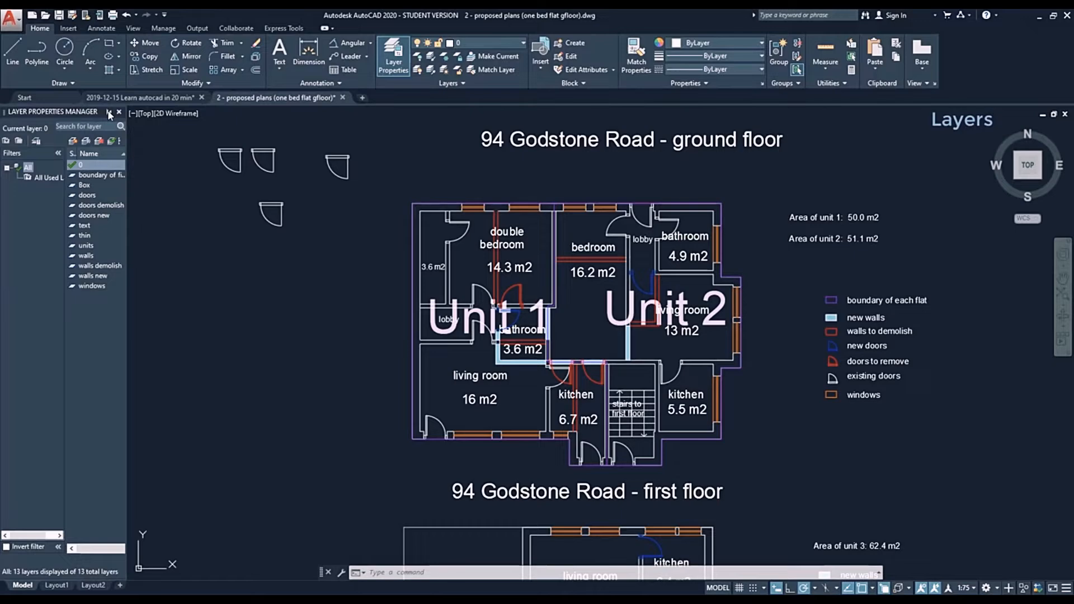
{"action": "left_click", "coordinate": [109, 113]}
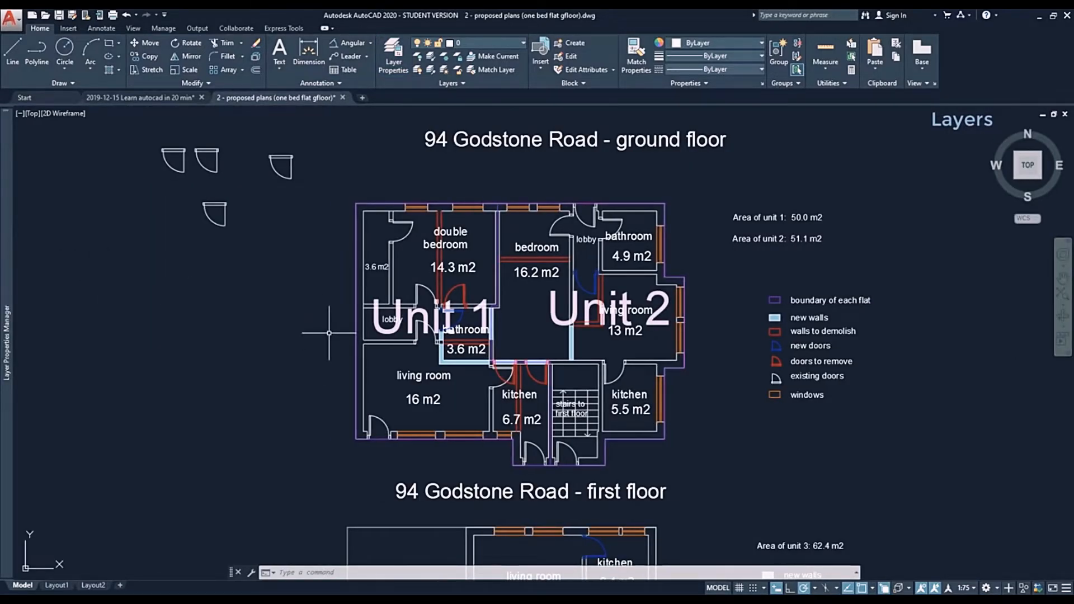
- Create a new layer named stairs in the proposed plans drawing
{"action": "mouse_move", "coordinate": [6, 335]}
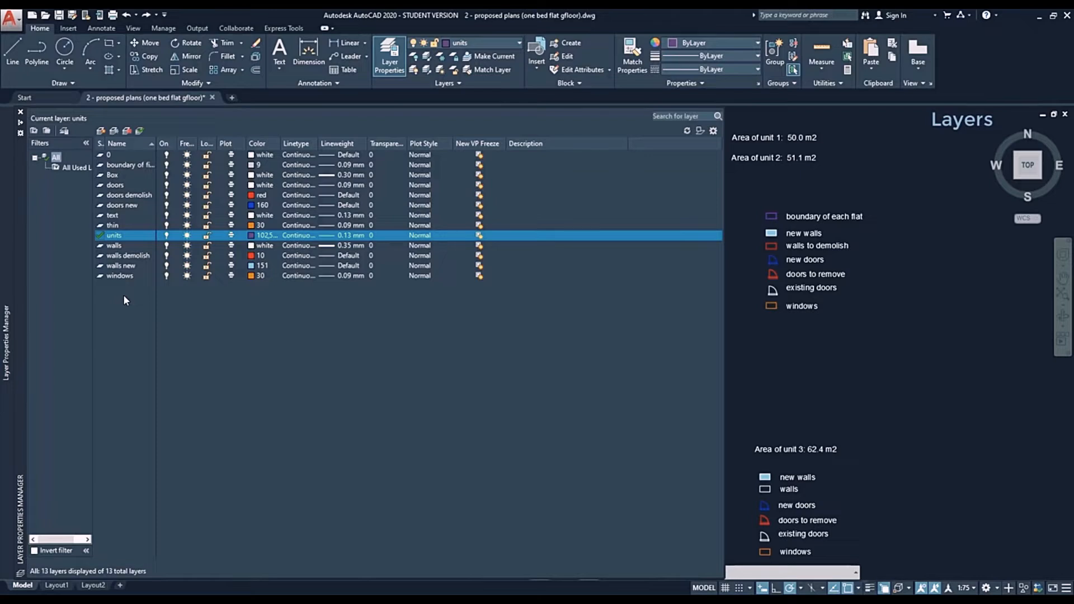
{"action": "right_click", "coordinate": [124, 296]}
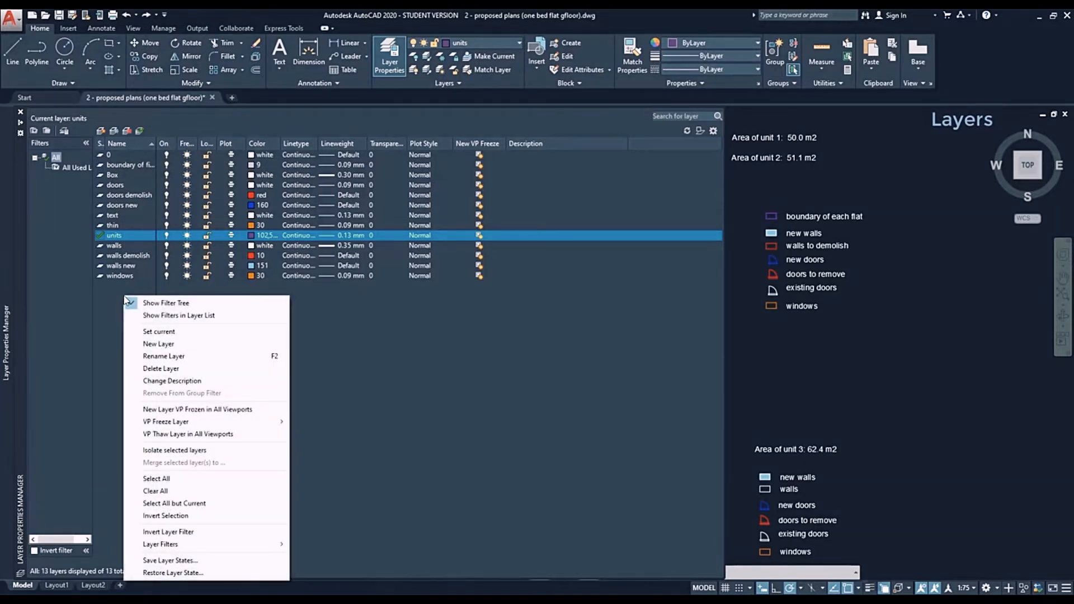
{"action": "left_click", "coordinate": [162, 344]}
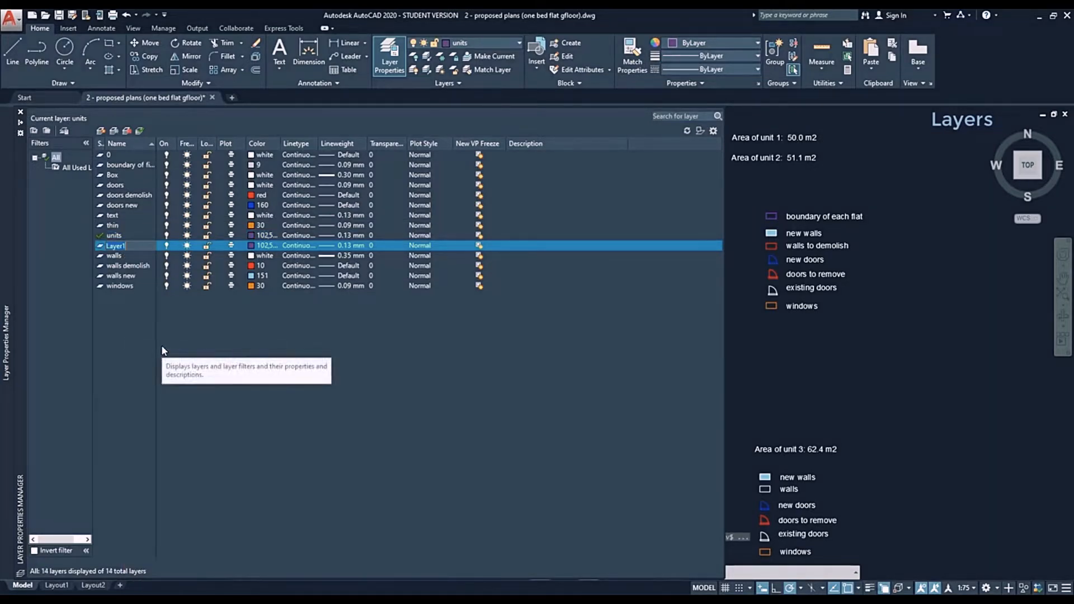
{"action": "type", "text": "stairs"}
{"action": "key", "text": "Return"}
- Give the stairs layer a yellow true colour and open the linetype loading list for it
{"action": "left_click", "coordinate": [250, 246]}
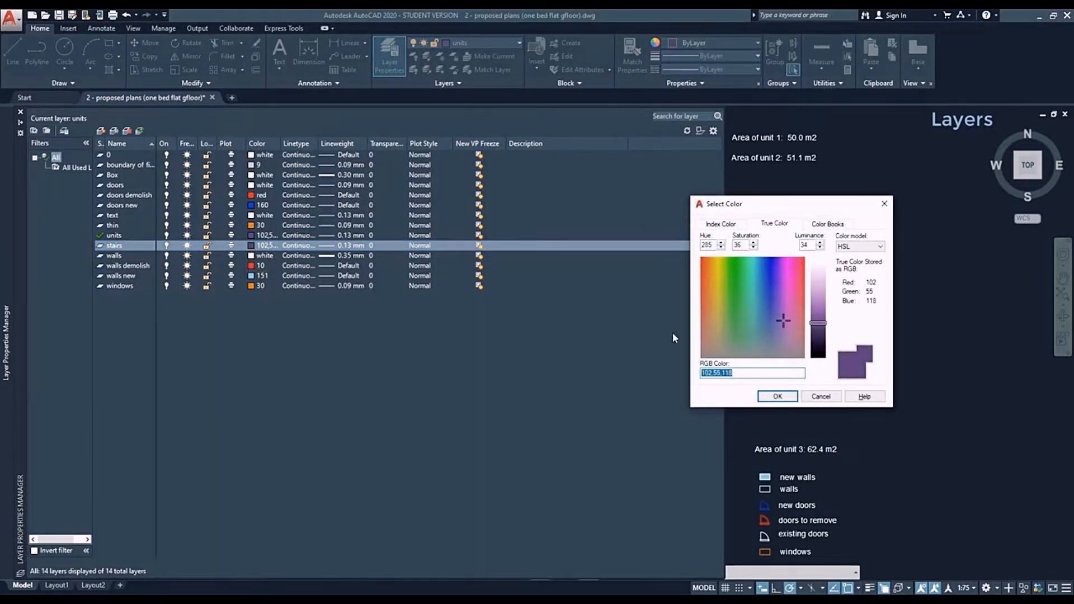
{"action": "left_click_drag", "start_coordinate": [720, 288], "coordinate": [715, 265]}
{"action": "left_click", "coordinate": [777, 396]}
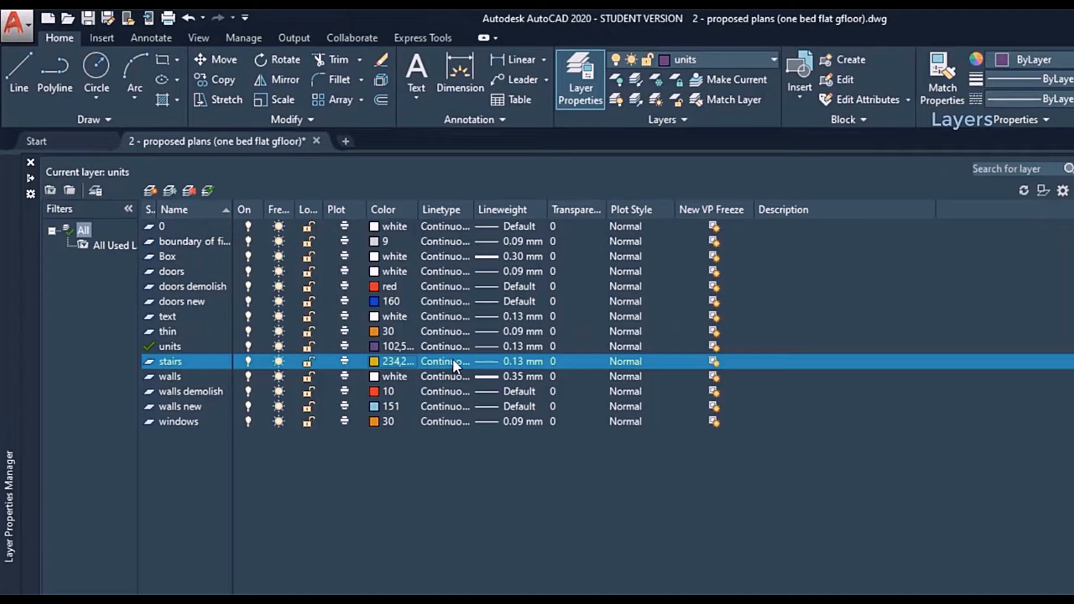
{"action": "left_click", "coordinate": [453, 362]}
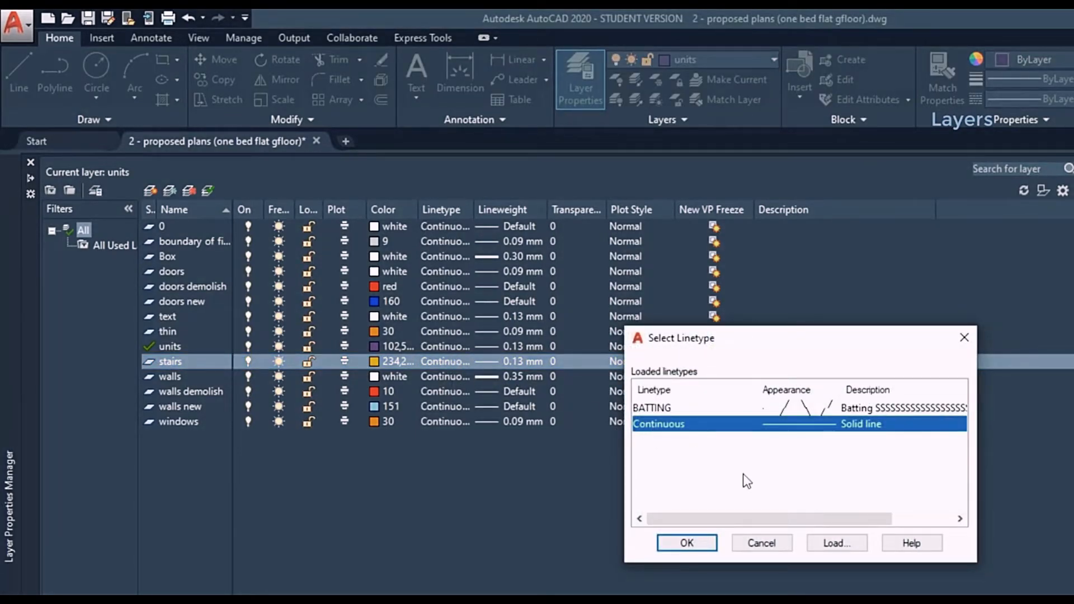
{"action": "left_click", "coordinate": [822, 546]}
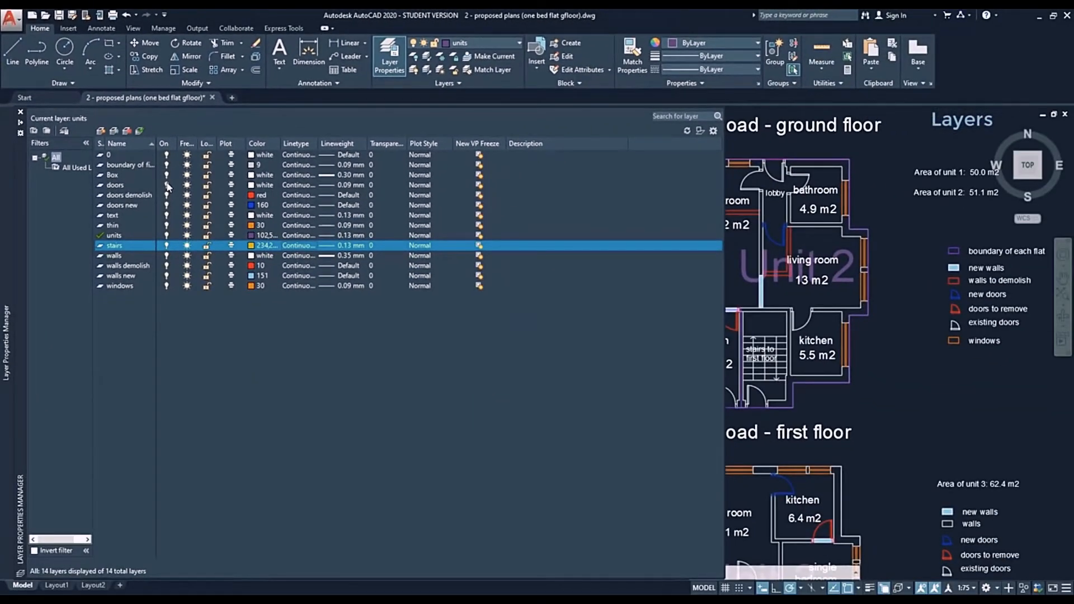
- Turn the doors layer off and on again, and freeze and thaw it, widening the Freeze column to show its full name
{"action": "left_click", "coordinate": [166, 185]}
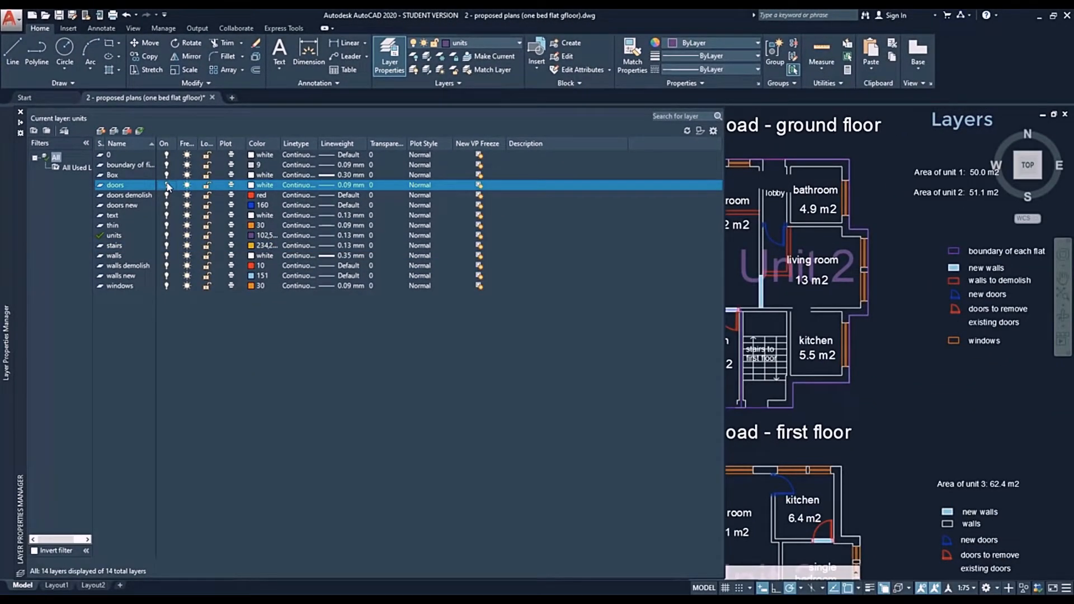
{"action": "left_click", "coordinate": [167, 185]}
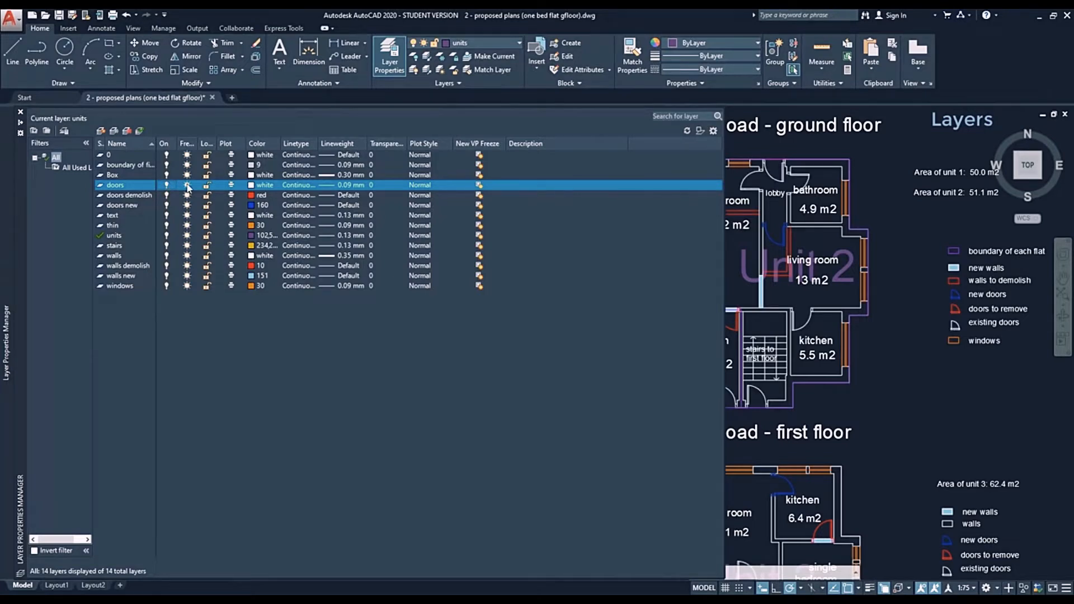
{"action": "left_click", "coordinate": [187, 185]}
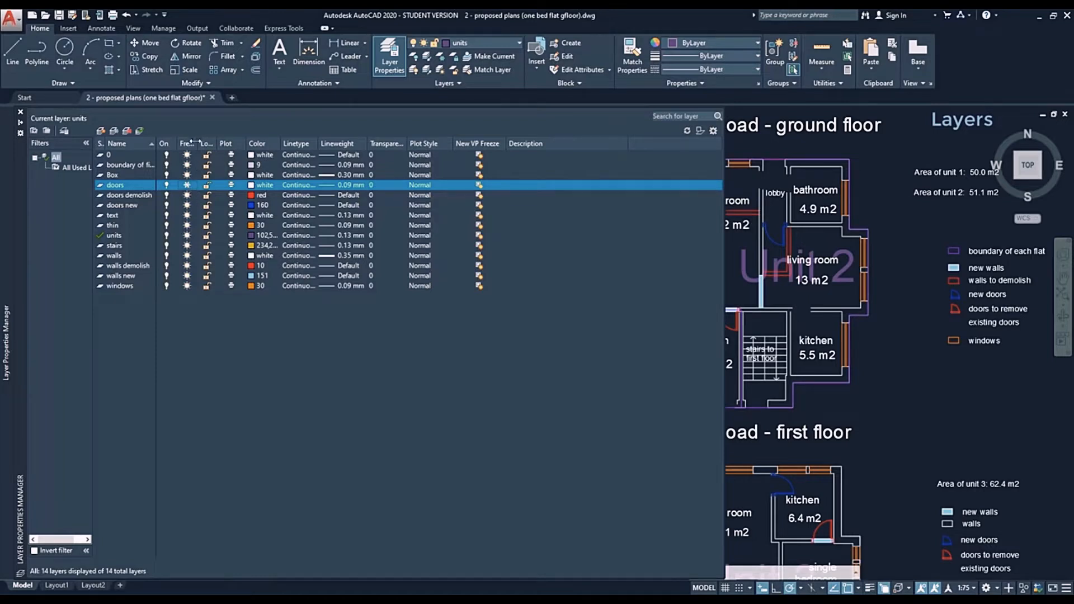
{"action": "left_click_drag", "start_coordinate": [196, 140], "coordinate": [212, 140]}
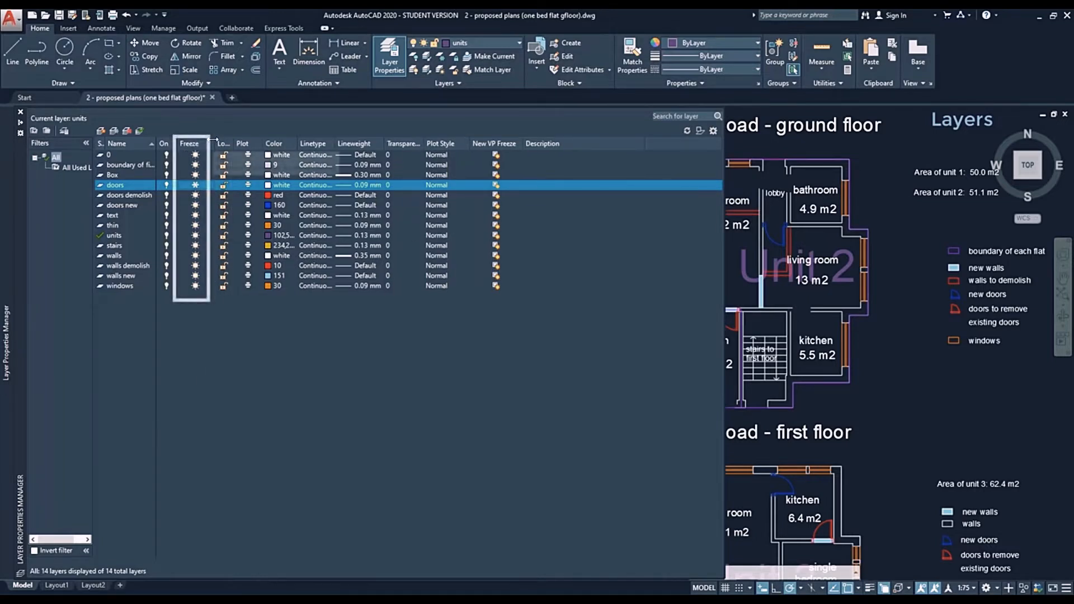
{"action": "left_click", "coordinate": [195, 185]}
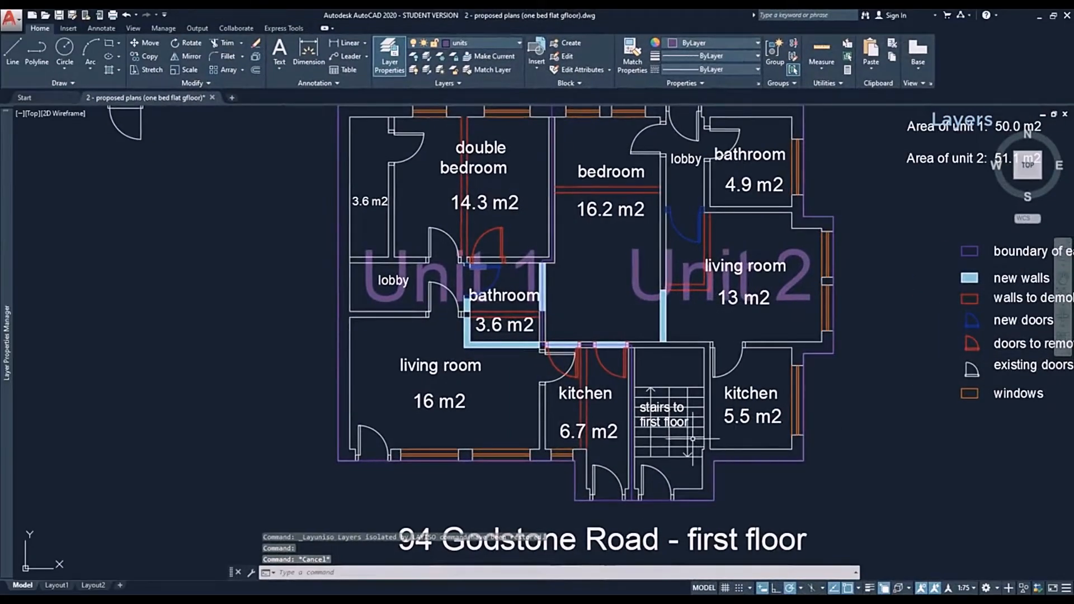
- Move the staircase on the ground floor plan from the walls layer to the stairs layer
{"action": "left_click", "coordinate": [692, 439]}
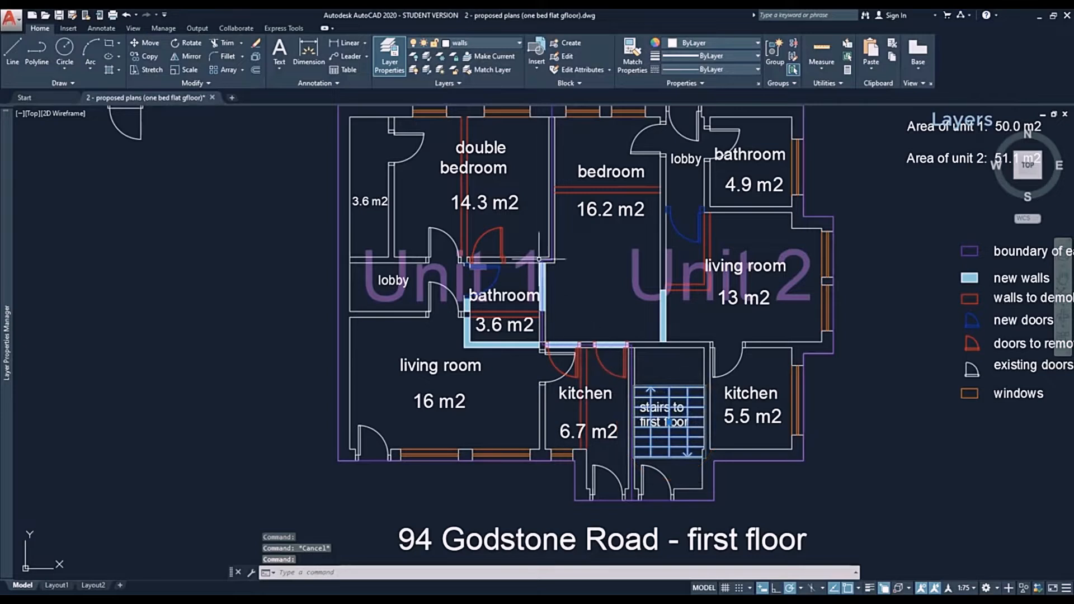
{"action": "left_click", "coordinate": [519, 43]}
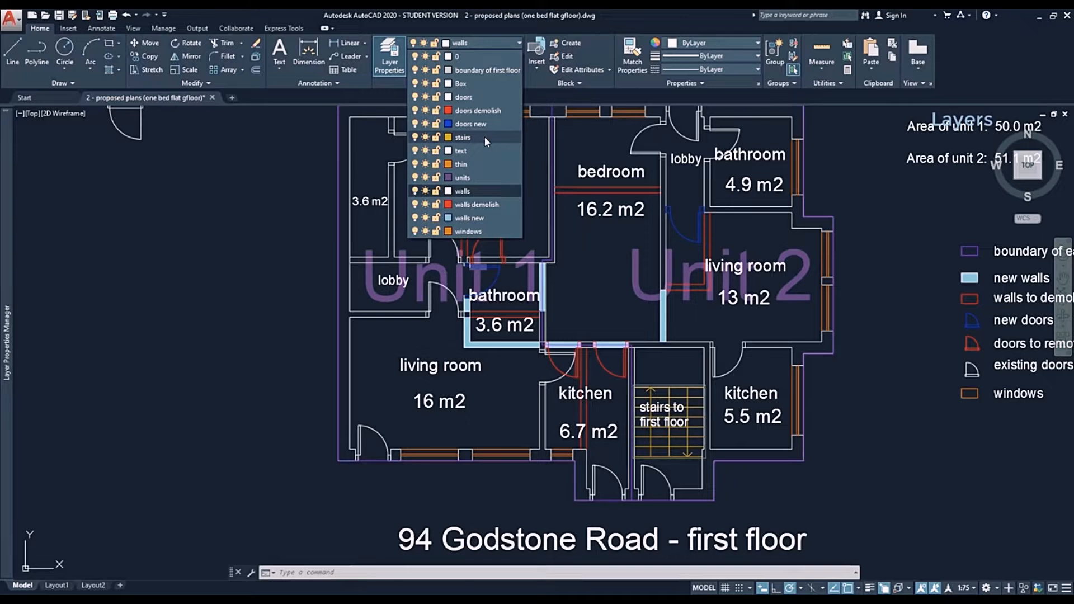
{"action": "left_click", "coordinate": [484, 137]}
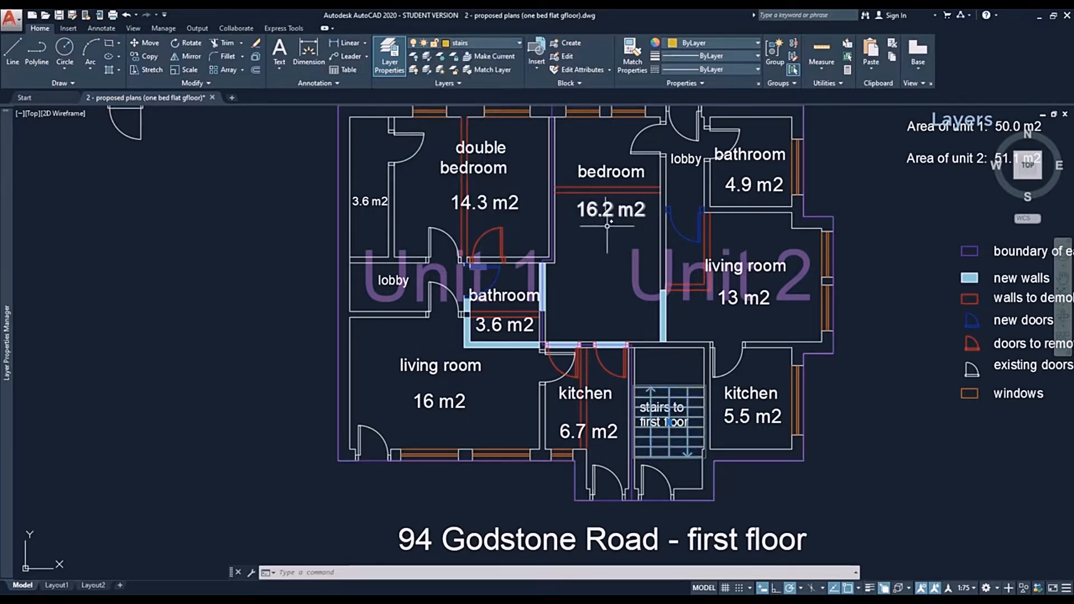
{"action": "key", "text": "Escape"}
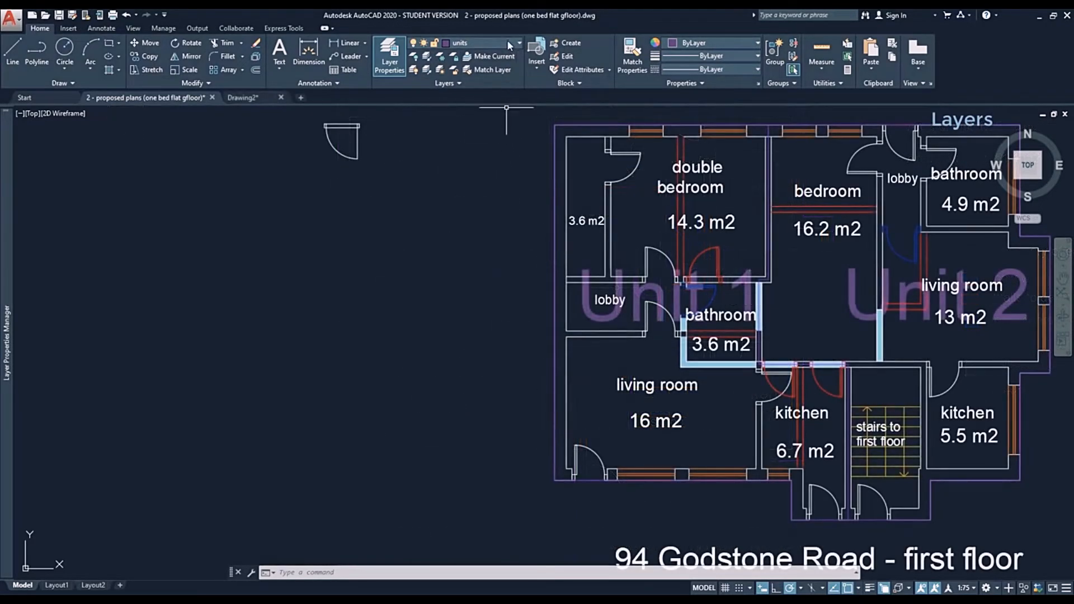
- Make the walls layer current and draw a horizontal line in the empty space beside the ground floor plan
{"action": "left_click", "coordinate": [508, 45]}
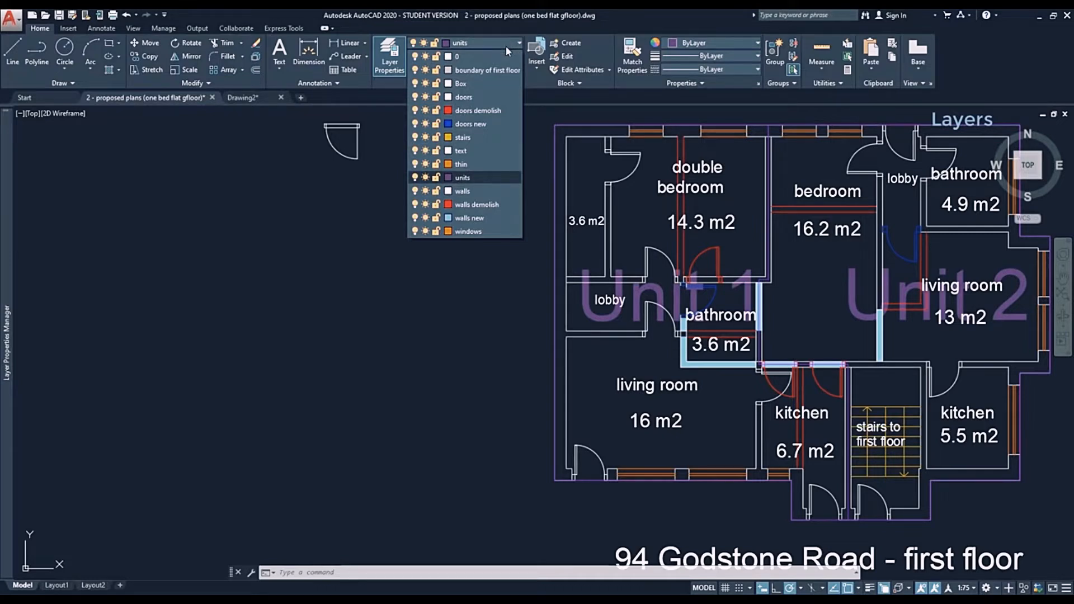
{"action": "left_click", "coordinate": [470, 190]}
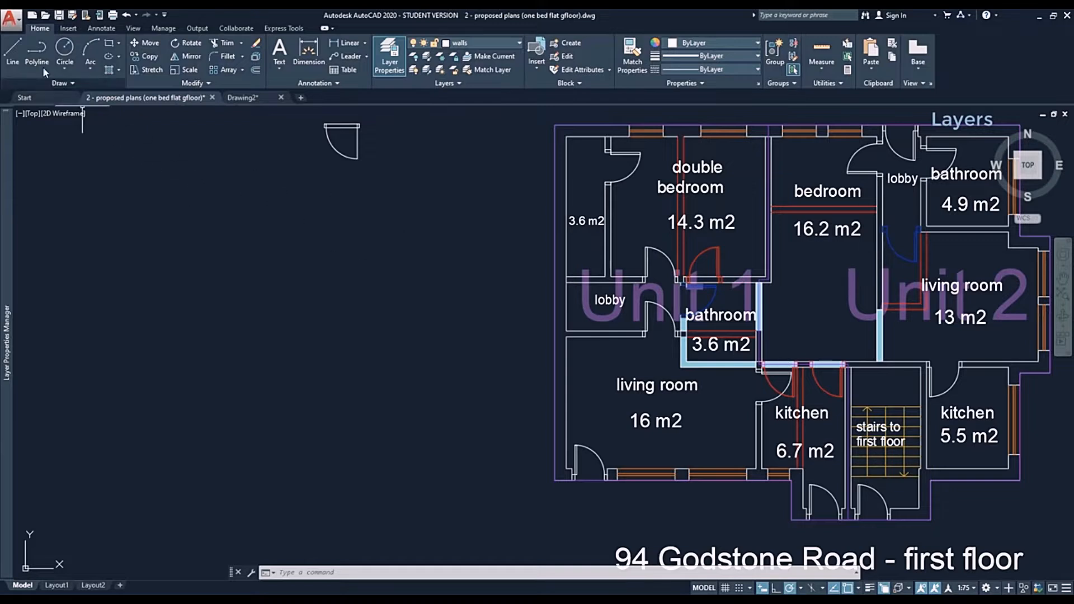
{"action": "left_click", "coordinate": [13, 49]}
{"action": "left_click", "coordinate": [306, 224]}
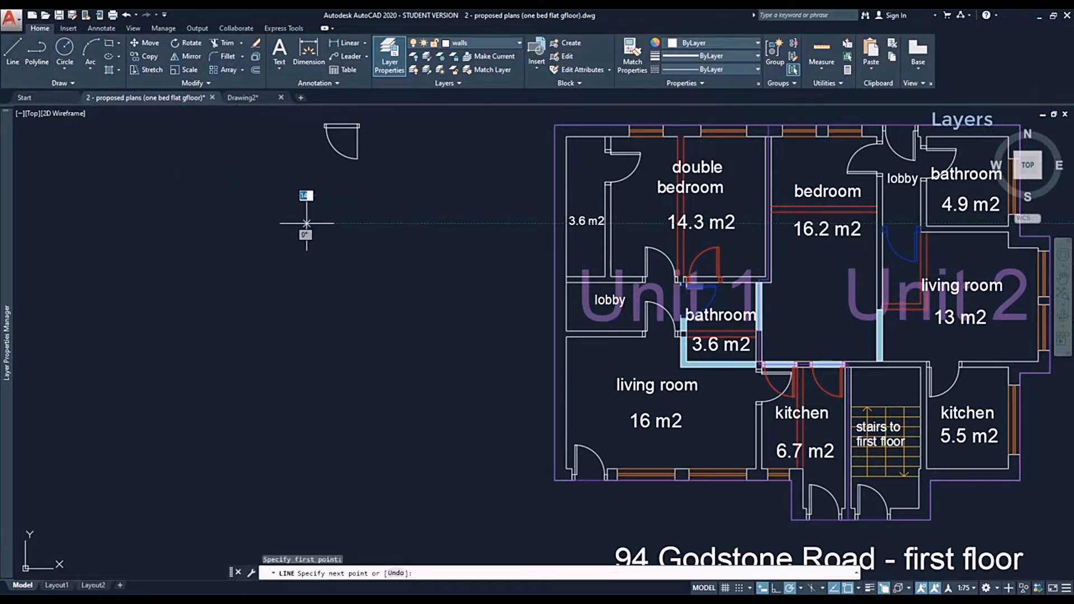
{"action": "left_click", "coordinate": [435, 224]}
{"action": "key", "text": "Escape"}
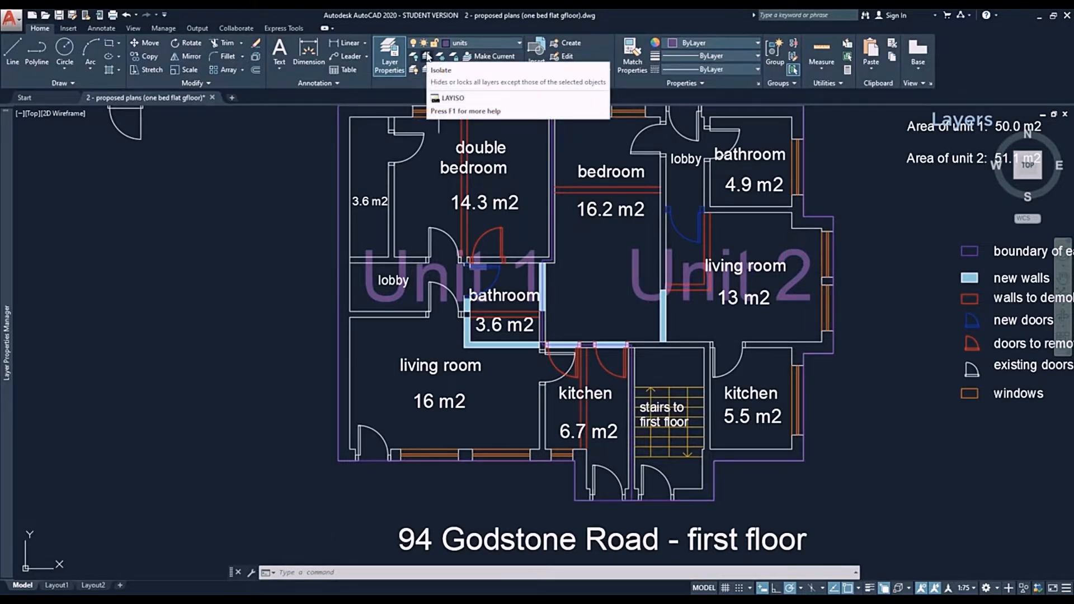
- Isolate the text layer using the double bedroom label on the ground floor plan
{"action": "left_click", "coordinate": [427, 56]}
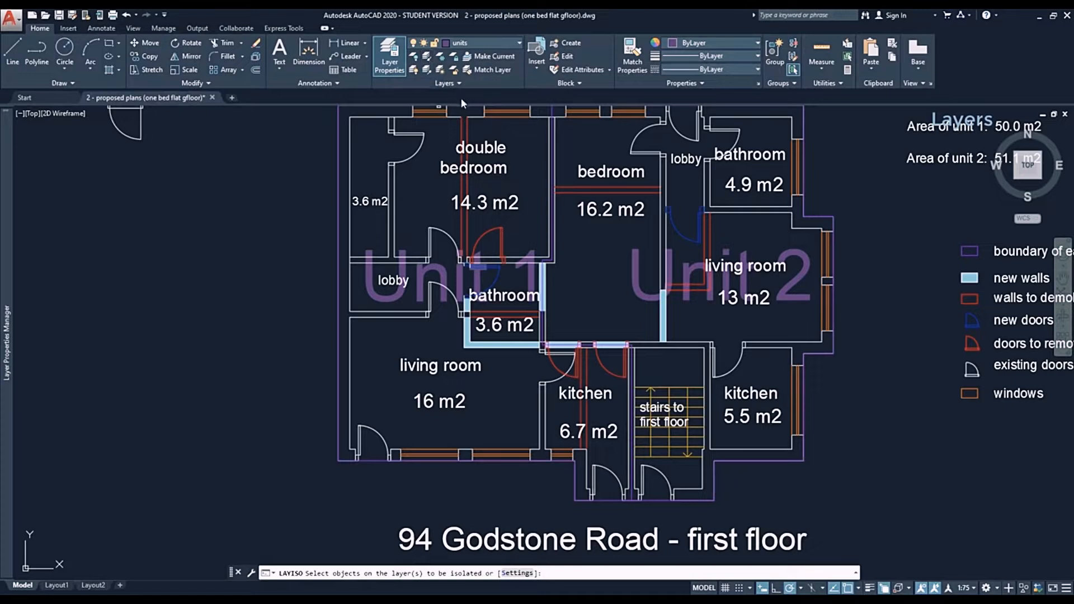
{"action": "left_click", "coordinate": [494, 145]}
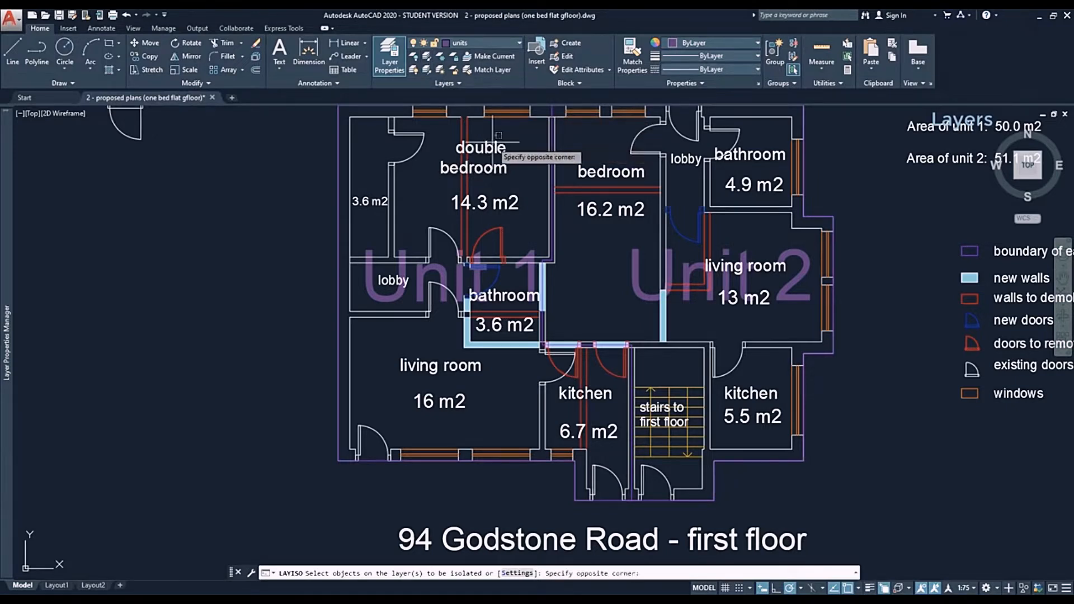
{"action": "left_click", "coordinate": [498, 150]}
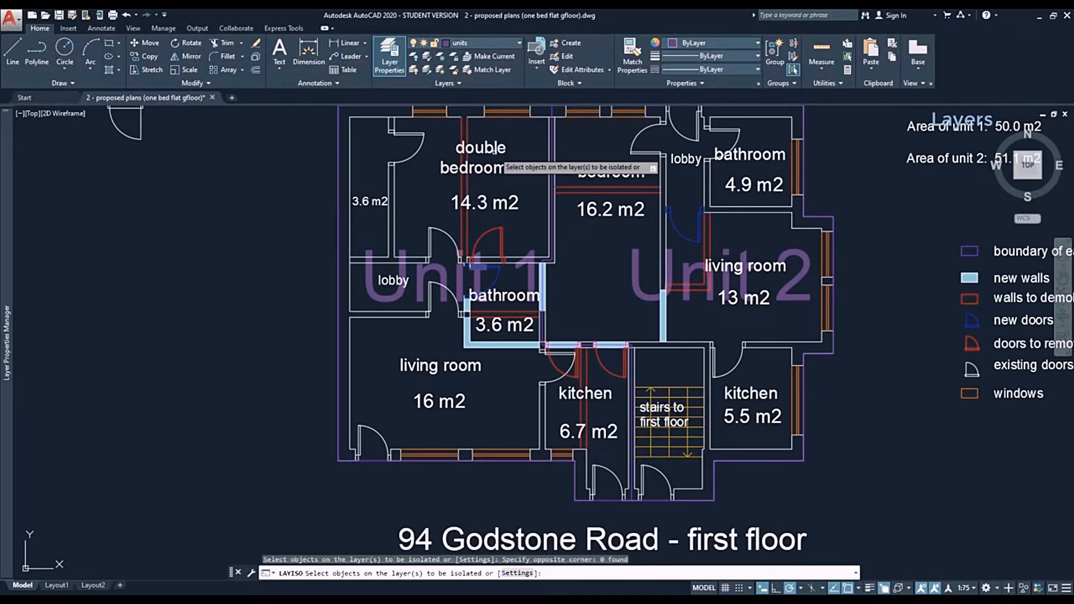
{"action": "left_click", "coordinate": [498, 149]}
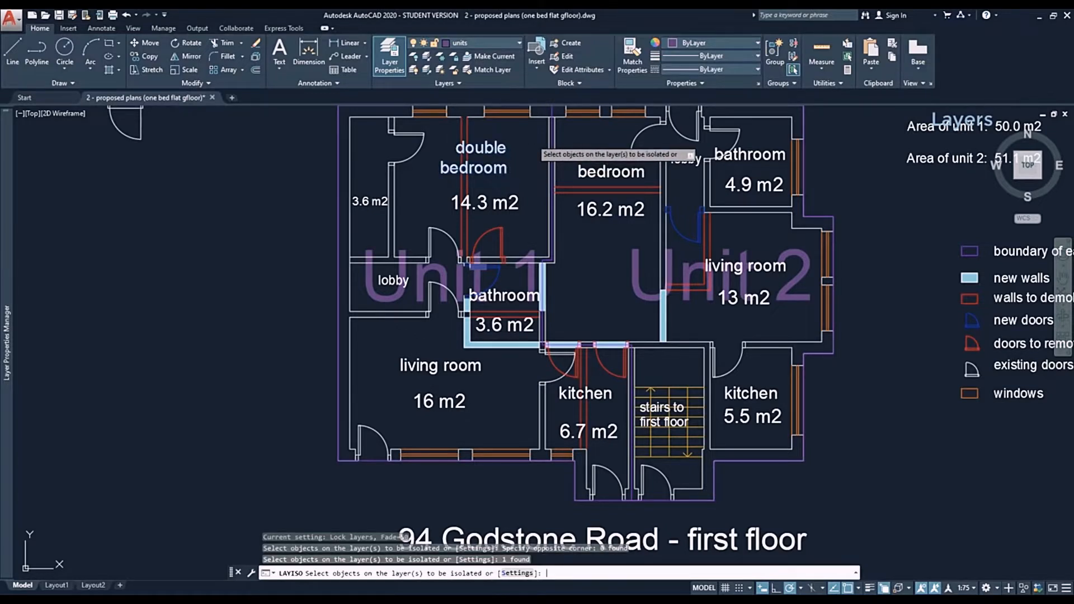
{"action": "key", "text": "Return"}
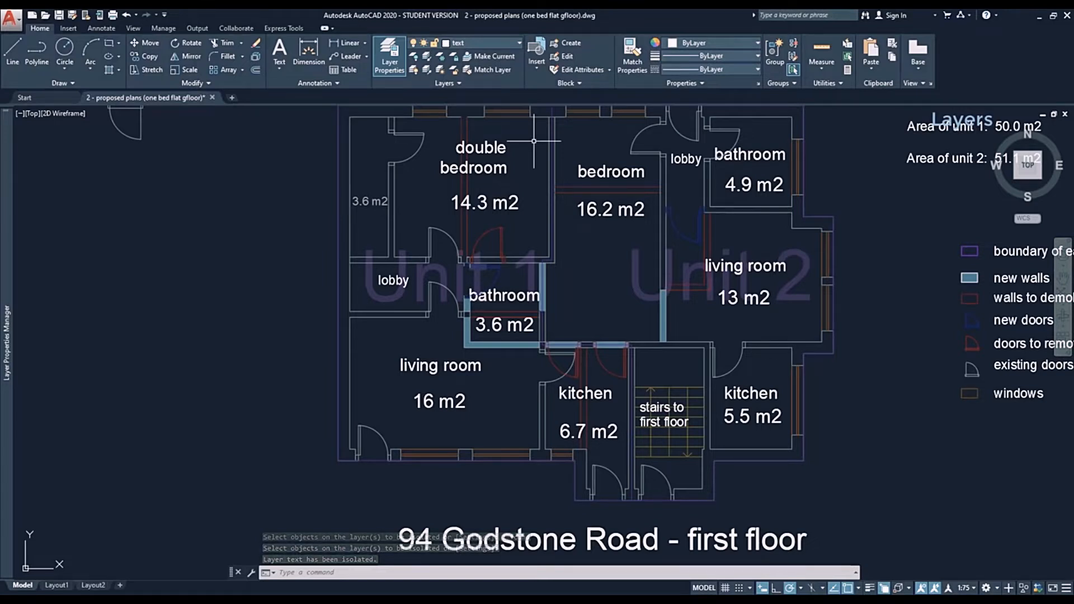
- Move the ground floor plan's text labels horizontally into the empty space left of the plan
{"action": "type", "text": "M"}
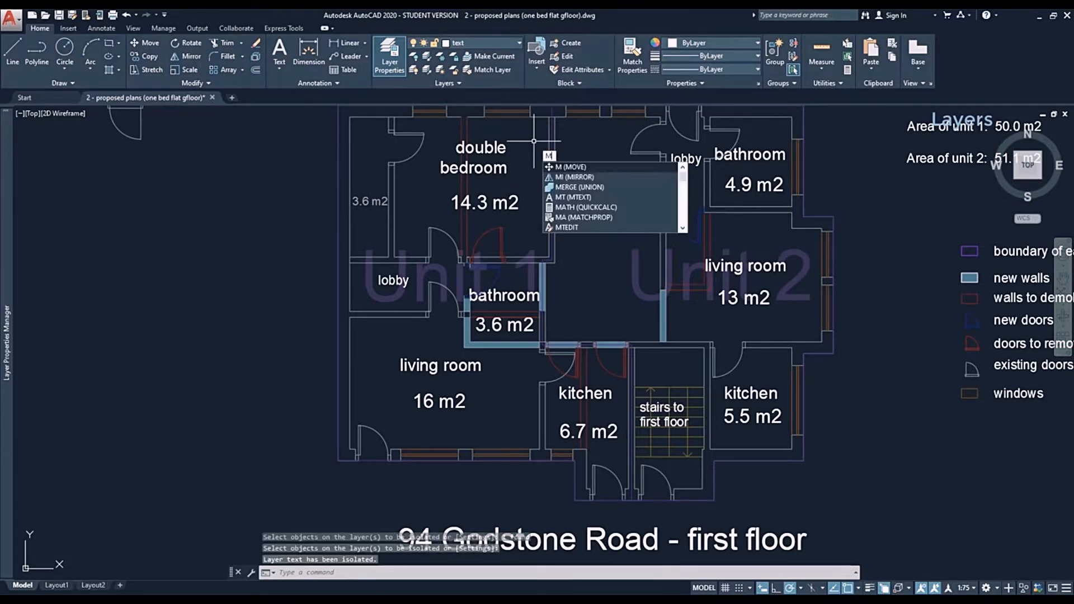
{"action": "key", "text": "Return"}
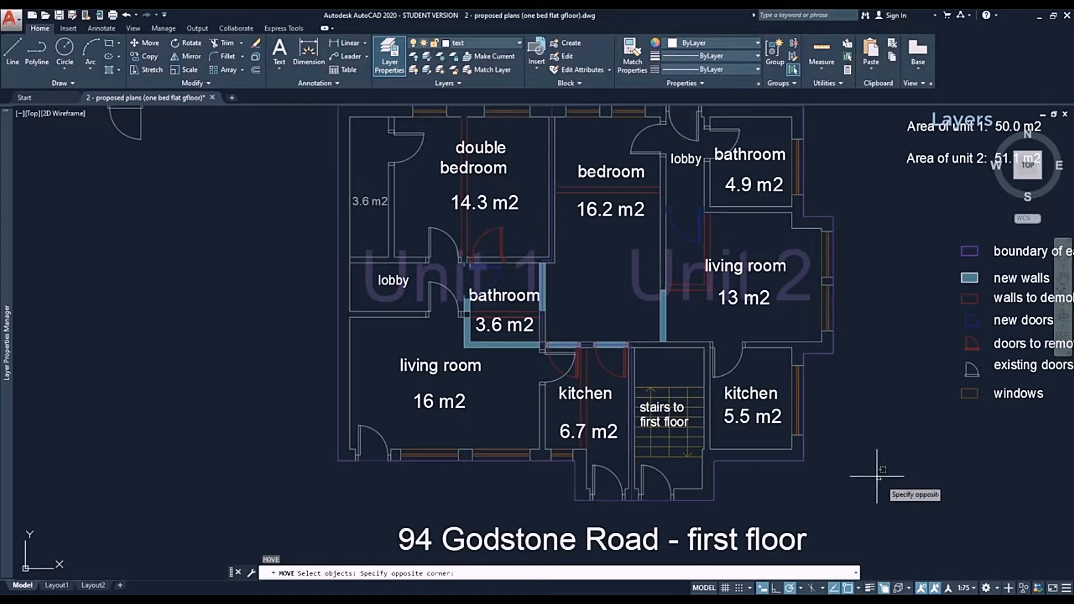
{"action": "left_click", "coordinate": [881, 481]}
{"action": "left_click", "coordinate": [325, 128]}
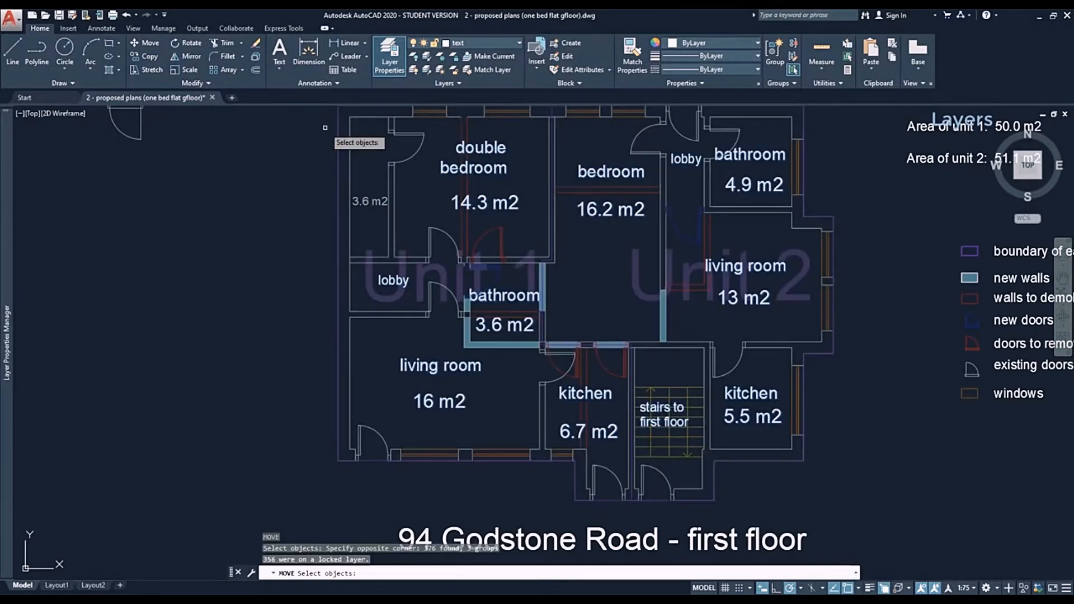
{"action": "key", "text": "Return"}
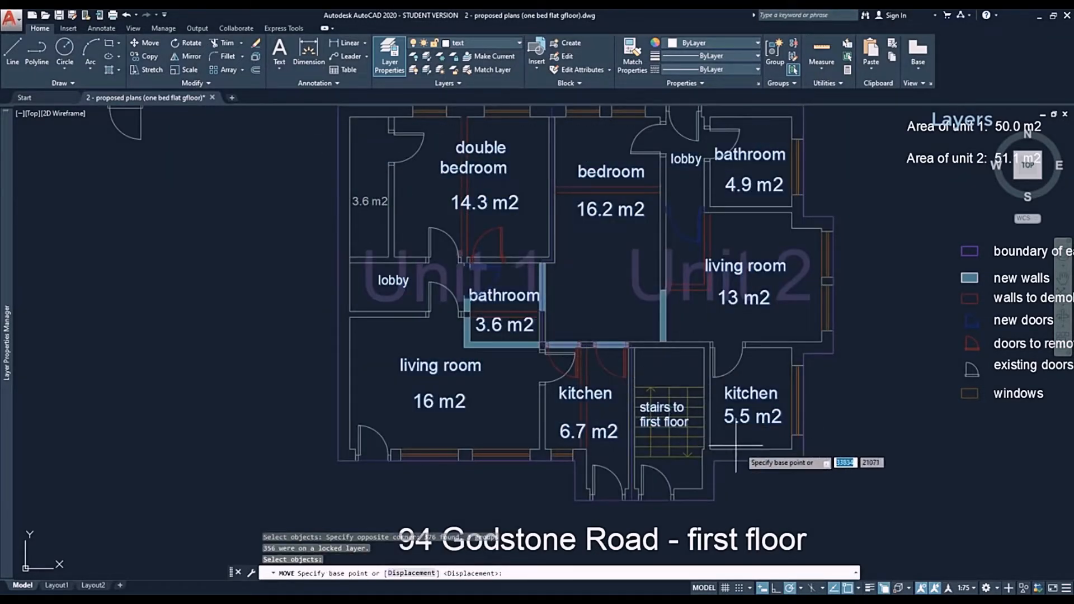
{"action": "left_click", "coordinate": [791, 449]}
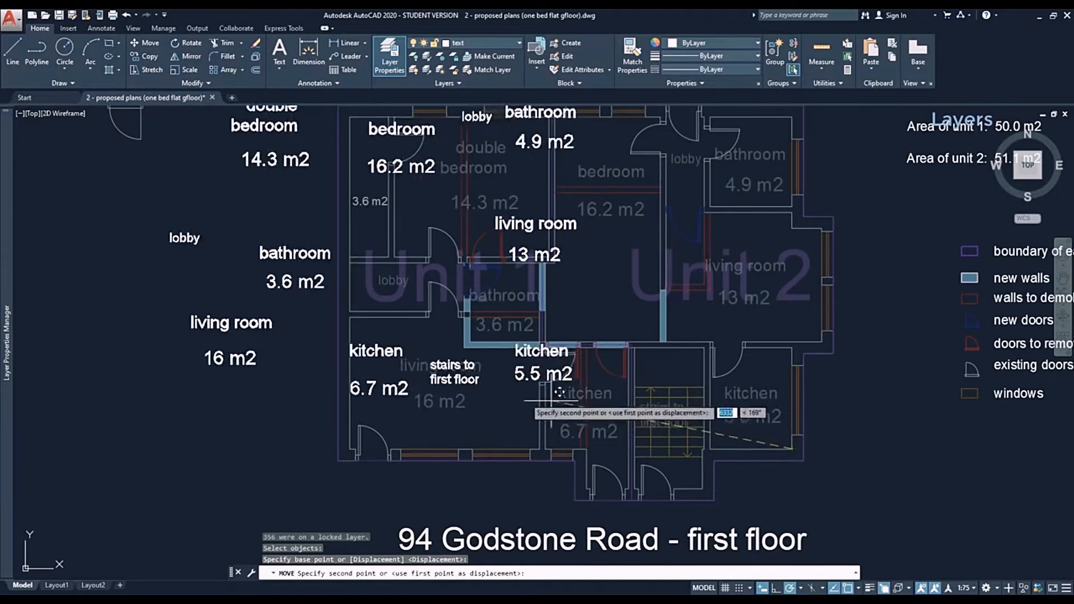
{"action": "left_click", "coordinate": [270, 449]}
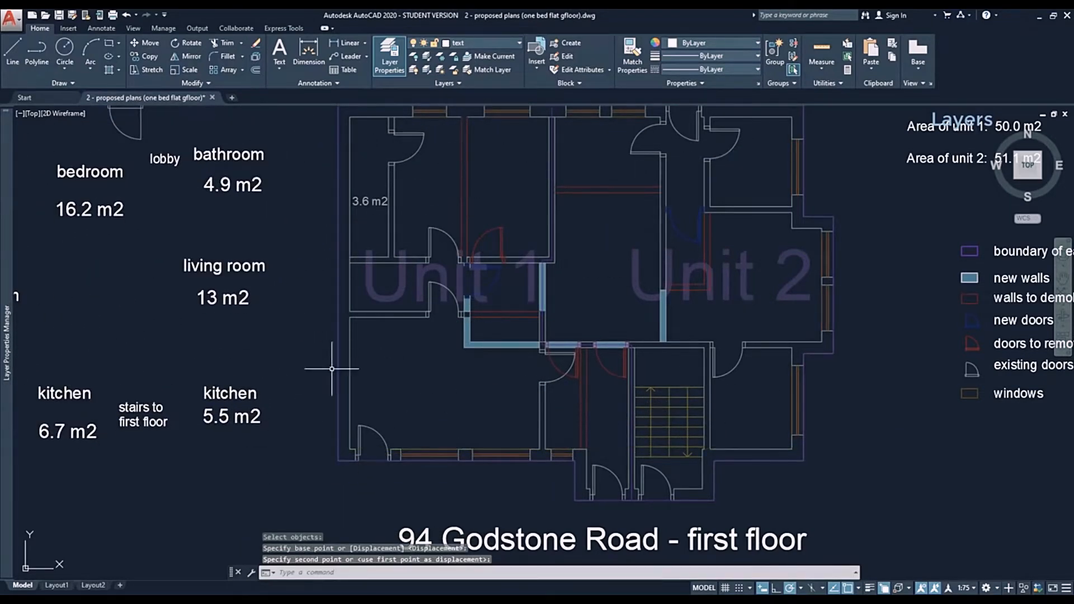
{"action": "middle_click_drag", "start_coordinate": [352, 357], "coordinate": [562, 385]}
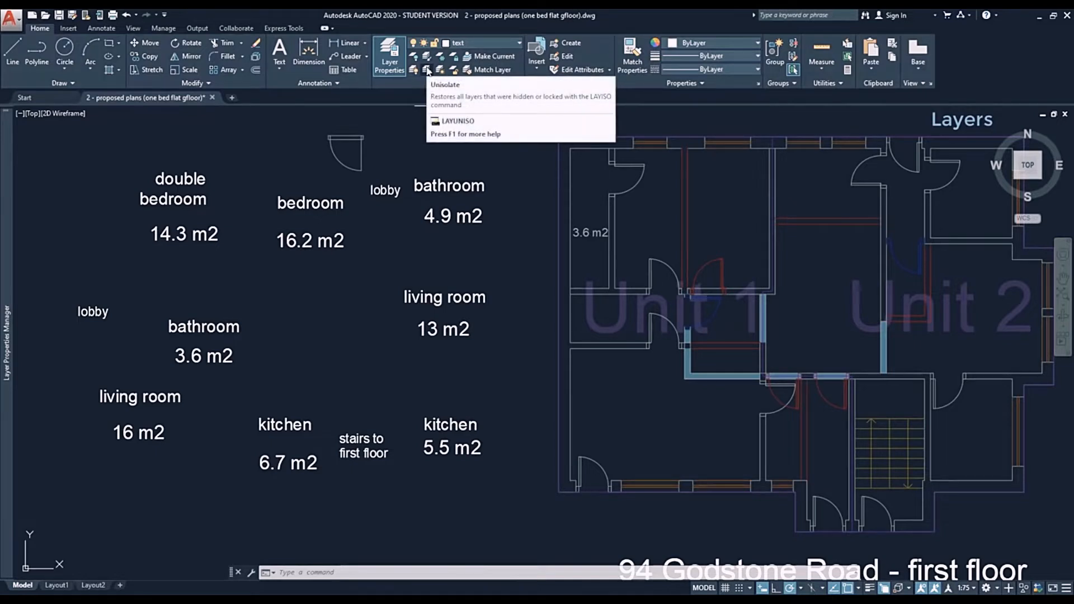
- Unisolate the layers, and undo both the unisolation and the move of the text labels
{"action": "left_click", "coordinate": [428, 71]}
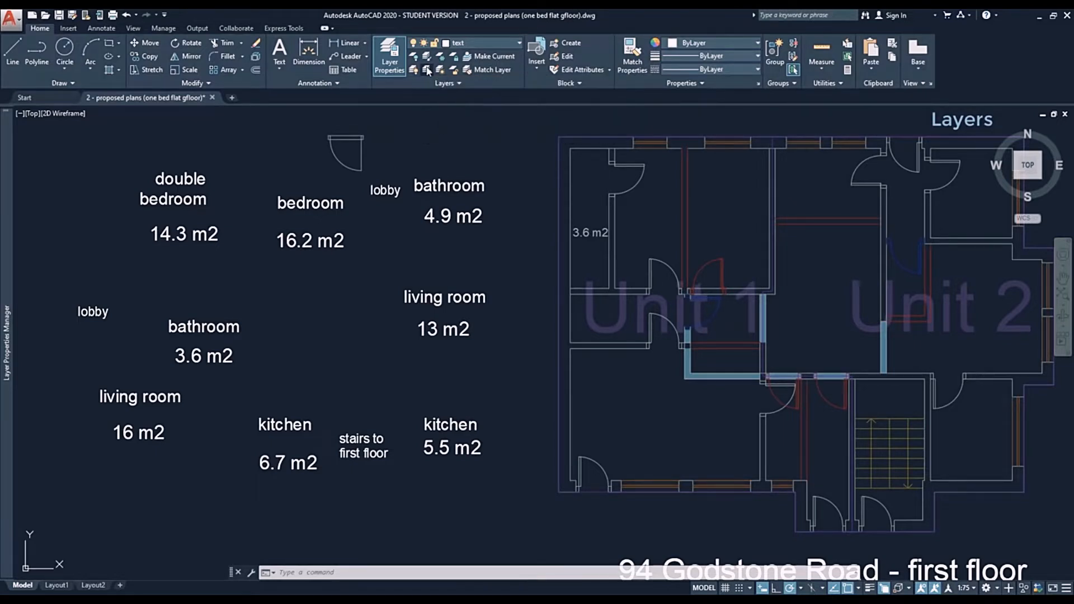
{"action": "scroll", "coordinate": [439, 208], "scroll_direction": "down", "scroll_amount": 2}
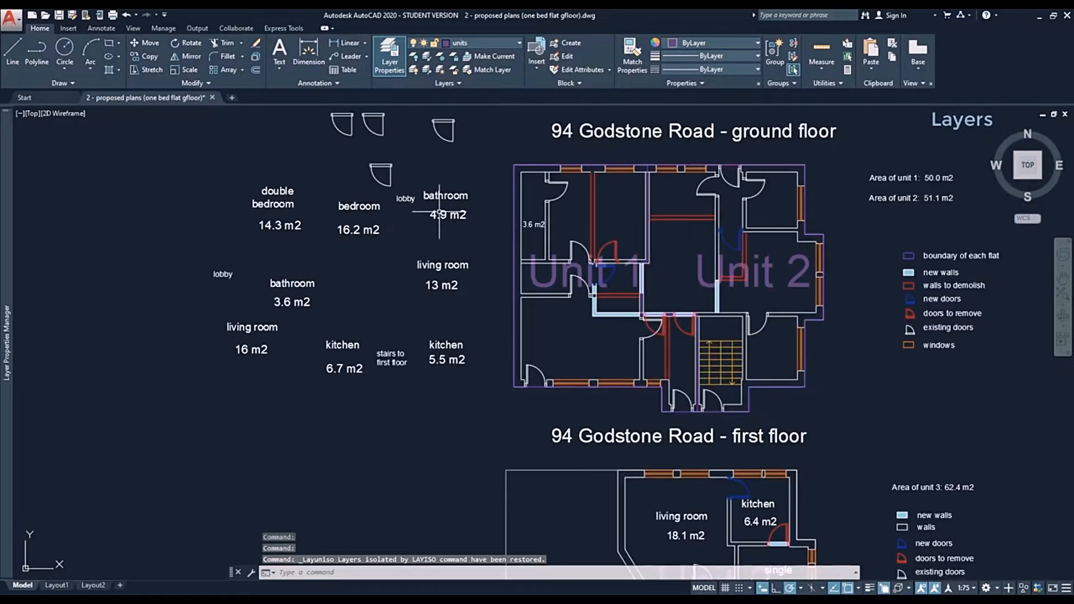
{"action": "key", "text": "ctrl+z"}
{"action": "key", "text": "ctrl+z"}
{"action": "key", "text": "ctrl+z"}
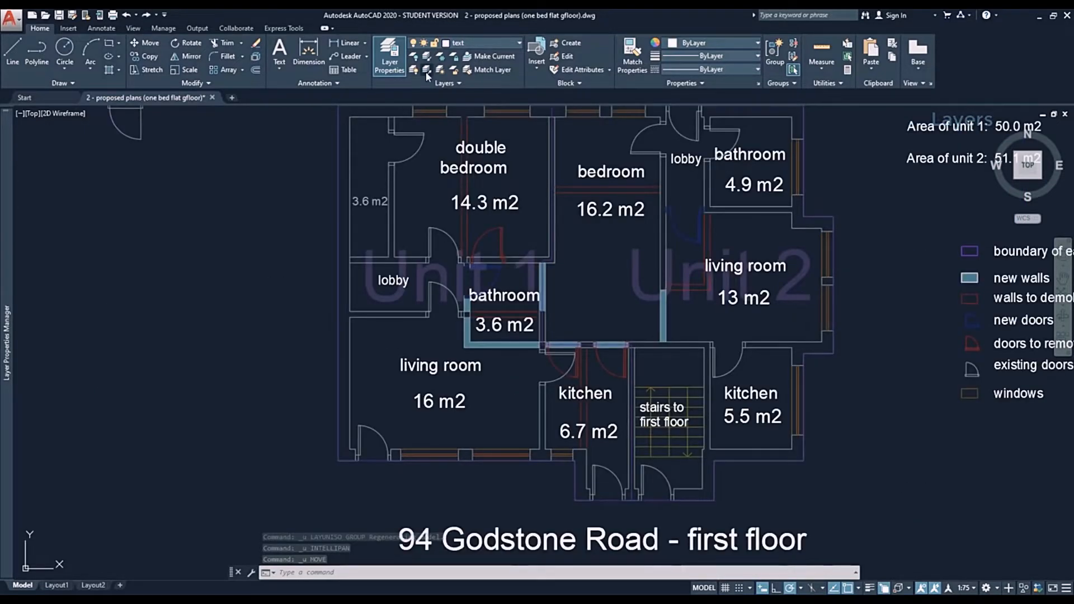
- Unisolate the text layer to restore all the locked layers of the floor plan
{"action": "left_click", "coordinate": [426, 71]}
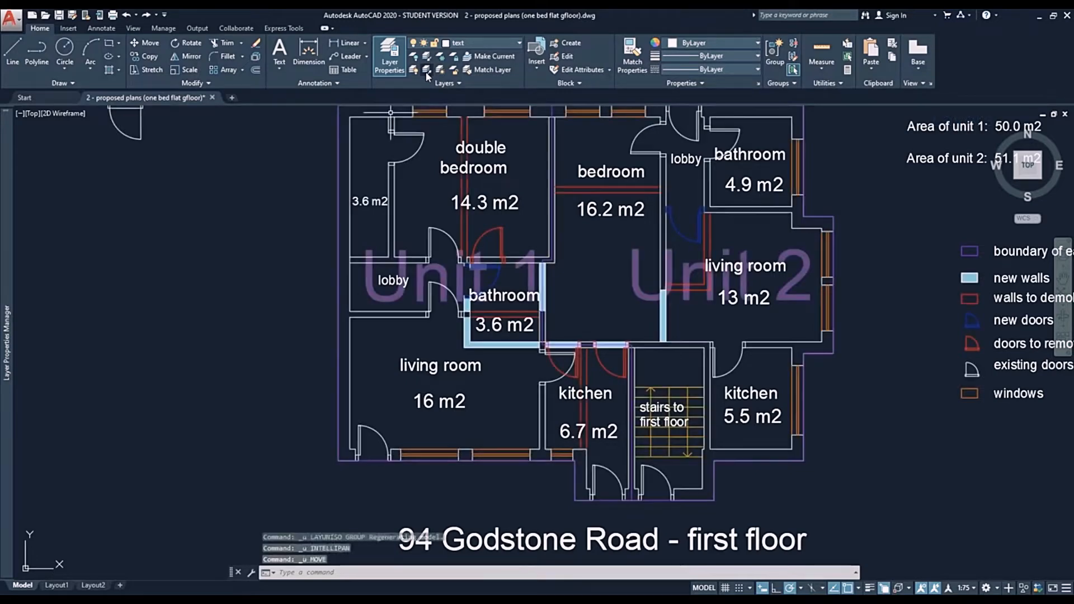
{"action": "mouse_move", "coordinate": [4, 383]}
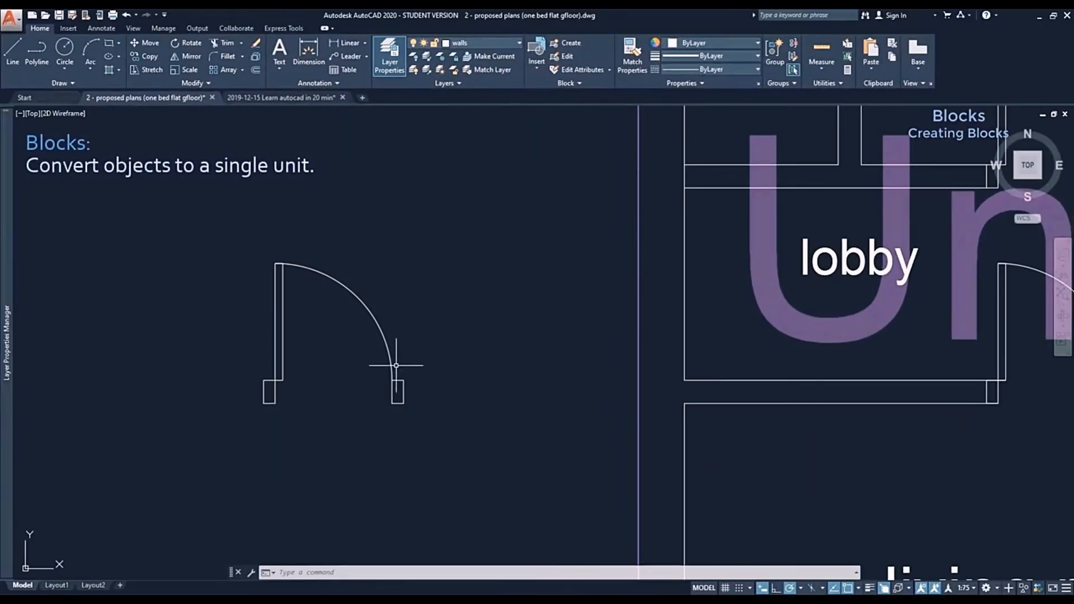
{"action": "left_click", "coordinate": [396, 366]}
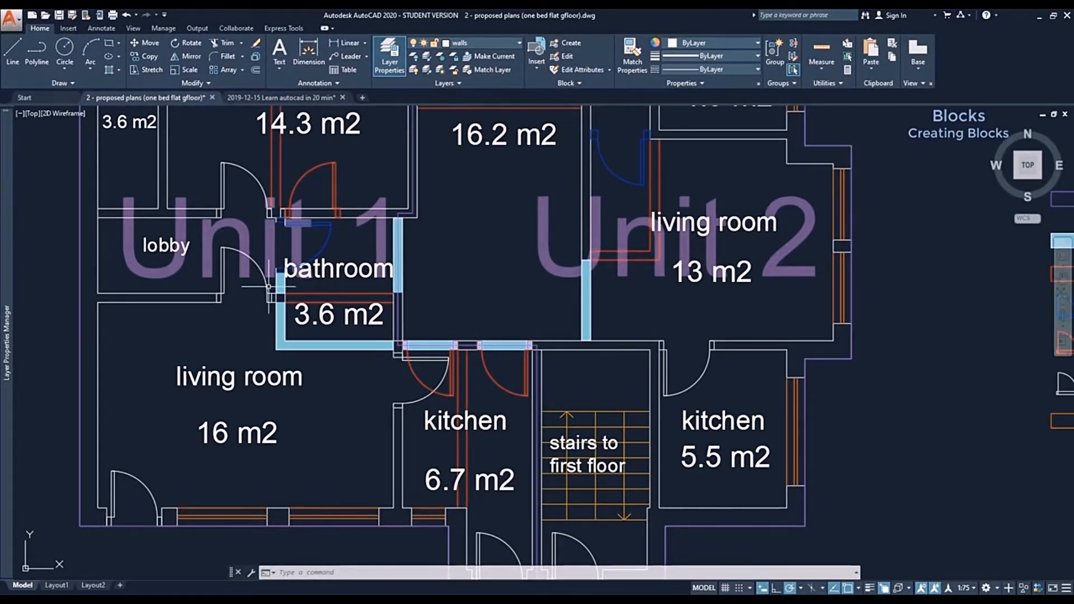
- Isolate the doors layer using the door between the lobby and the living room of Unit 1
{"action": "left_click", "coordinate": [426, 59]}
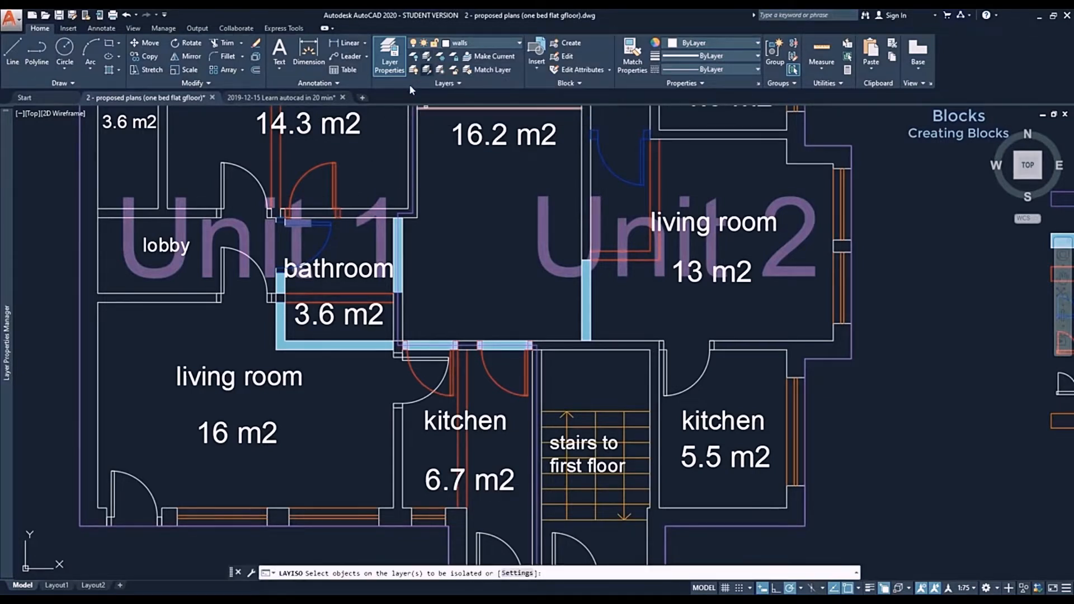
{"action": "left_click", "coordinate": [268, 287]}
{"action": "key", "text": "Return"}
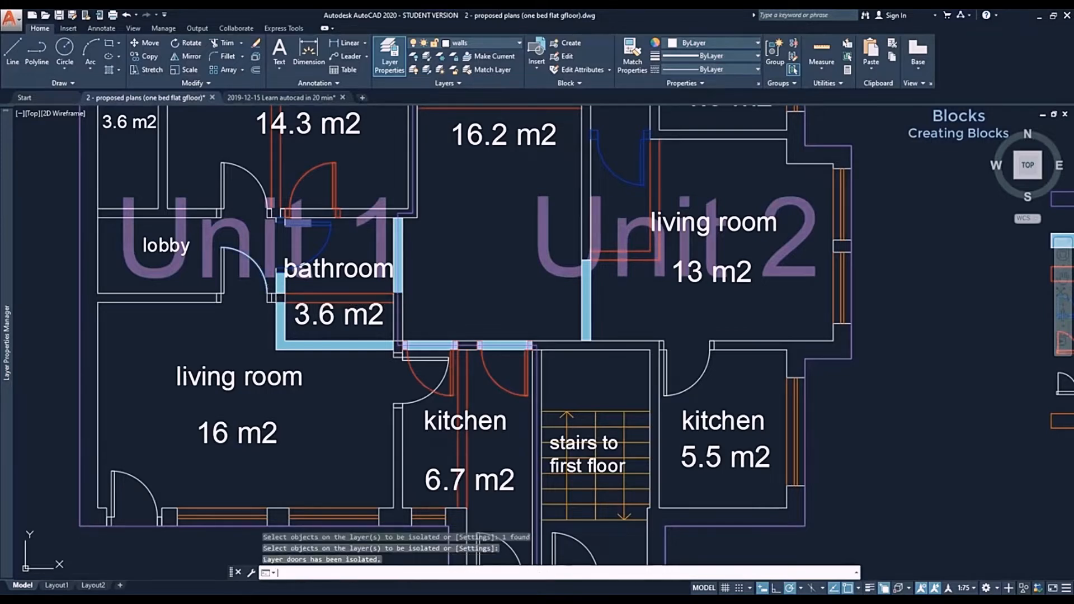
- Copy the door between Unit 1's lobby and living room into the empty space left of the plan, using its lower-left frame corner as base point
{"action": "mouse_move", "coordinate": [370, 241]}
{"action": "middle_mouse_down"}
{"action": "mouse_move", "coordinate": [490, 332]}
{"action": "mouse_move", "coordinate": [502, 317]}
{"action": "middle_mouse_up"}
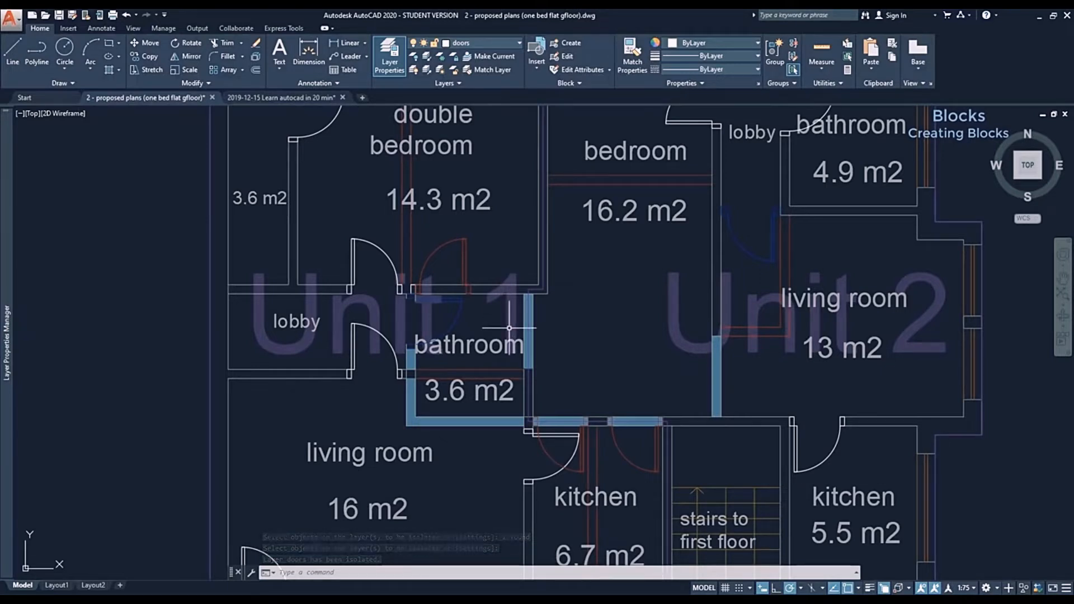
{"action": "type", "text": "co"}
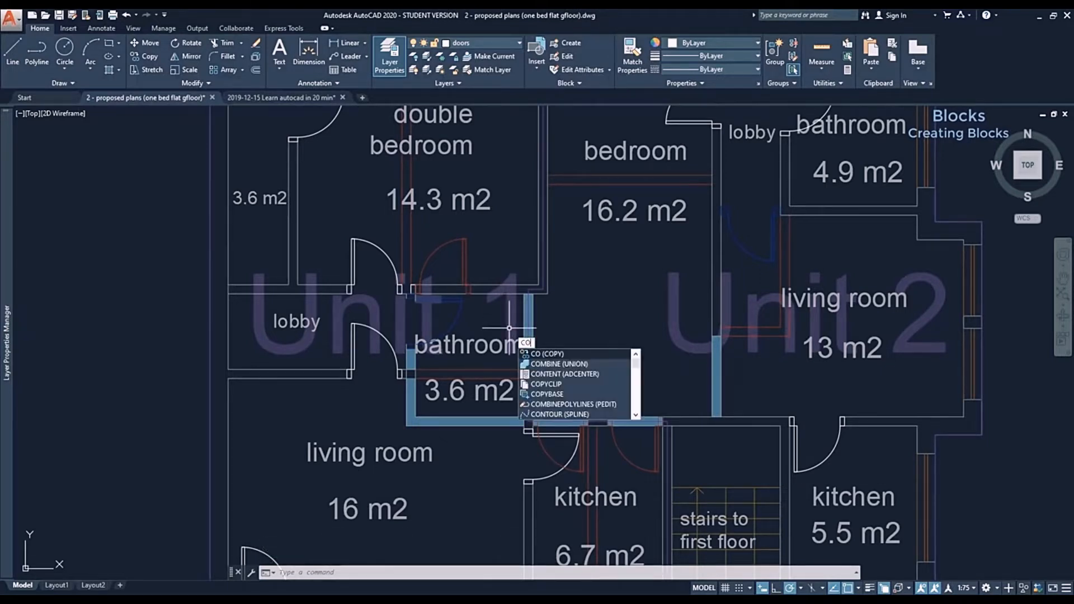
{"action": "key", "text": "Return"}
{"action": "left_click", "coordinate": [434, 389]}
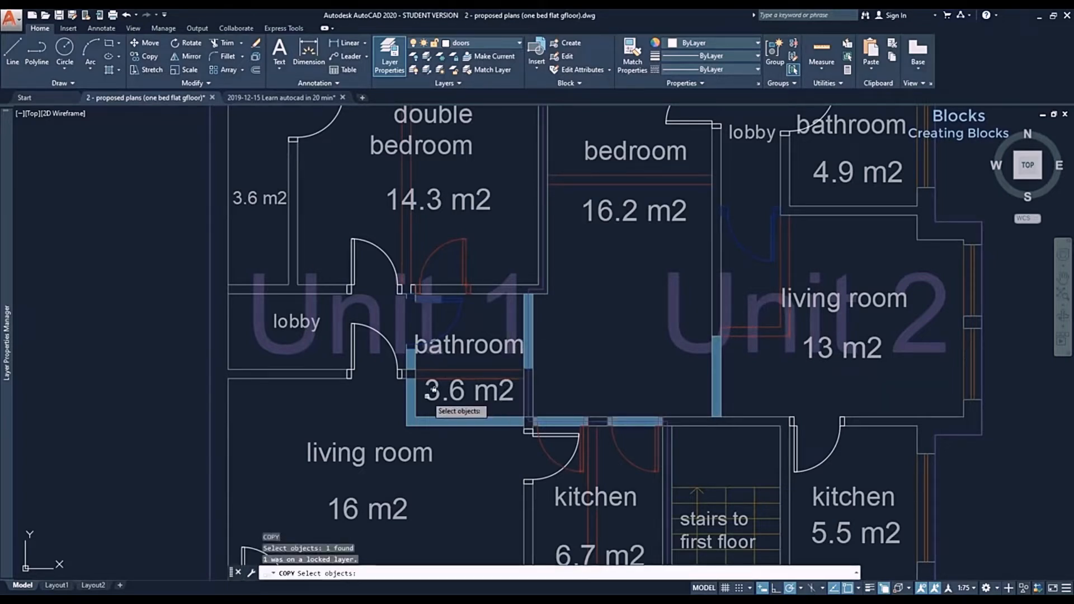
{"action": "left_click", "coordinate": [419, 395]}
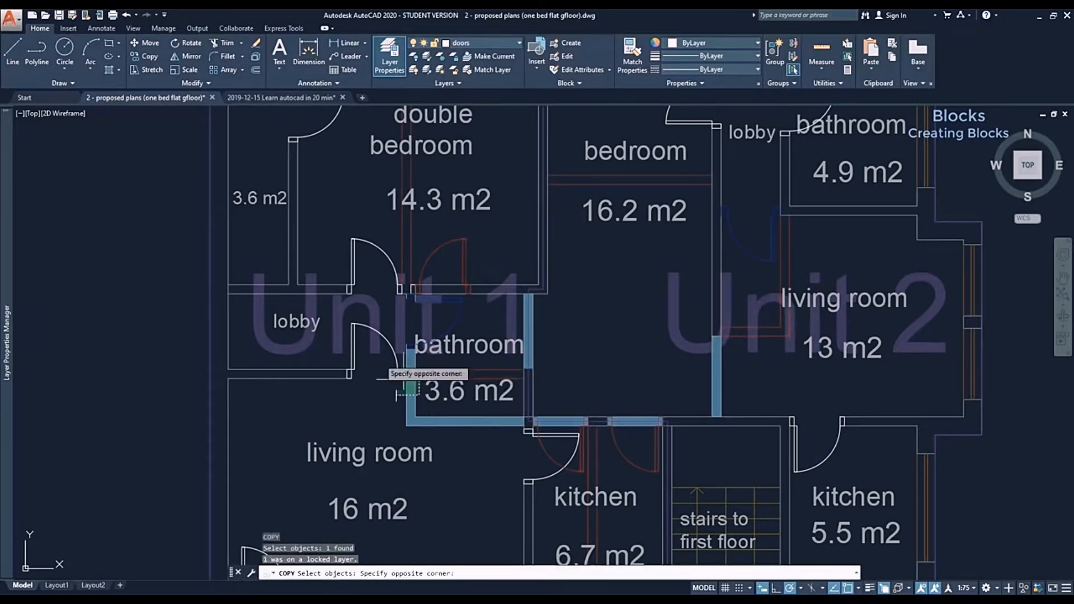
{"action": "left_click", "coordinate": [317, 317]}
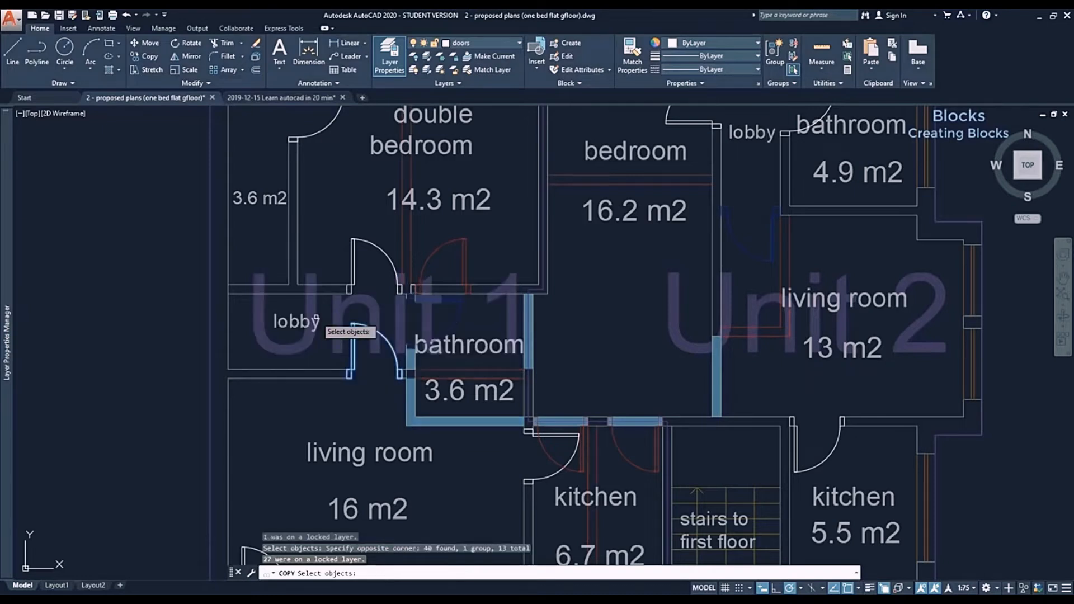
{"action": "key", "text": "Return"}
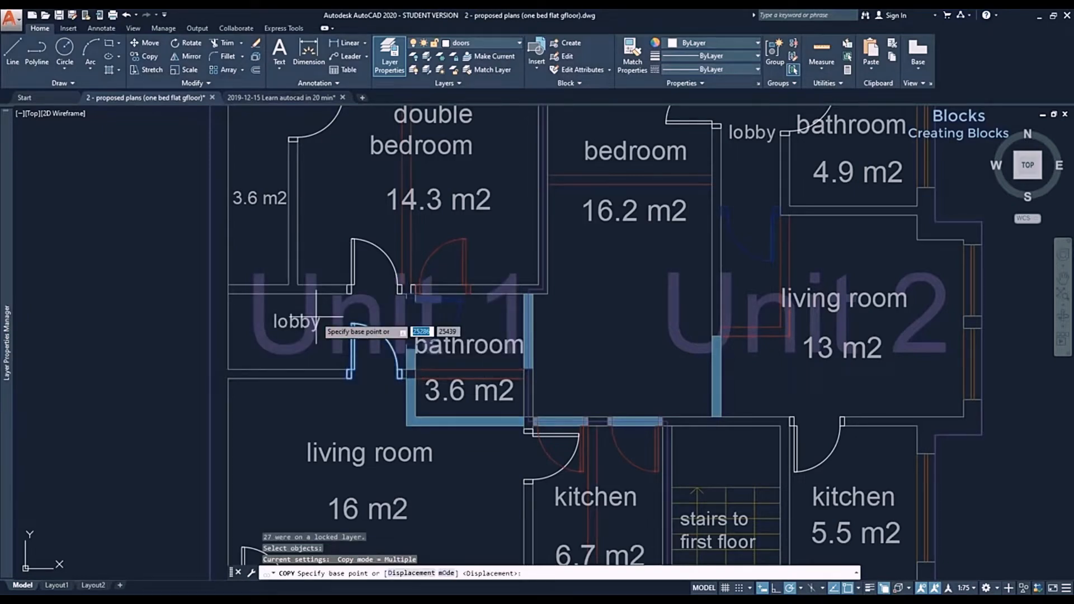
{"action": "left_click", "coordinate": [351, 381]}
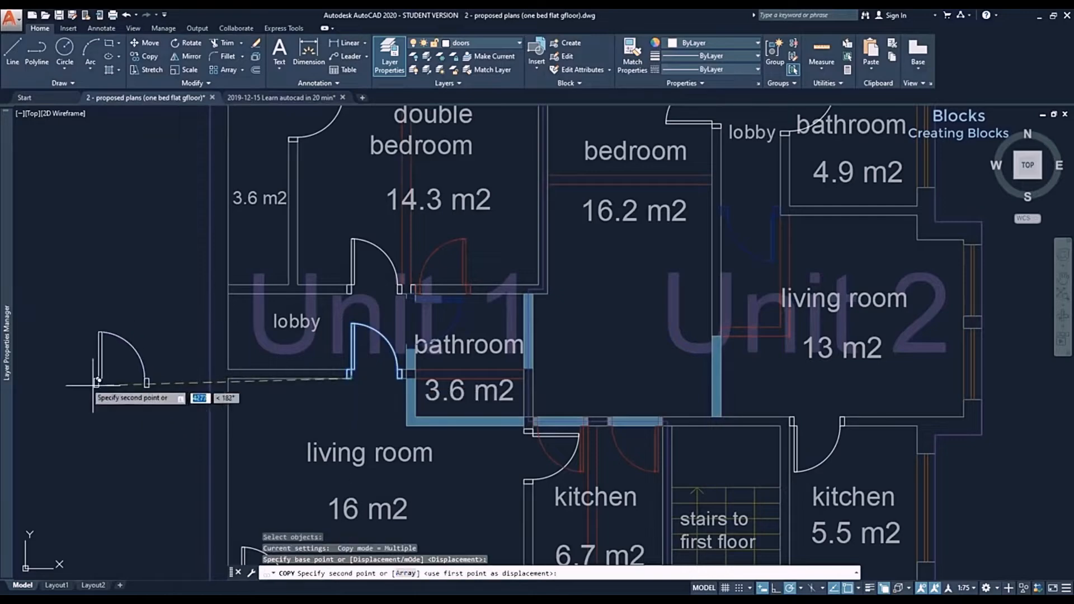
{"action": "left_click", "coordinate": [66, 376]}
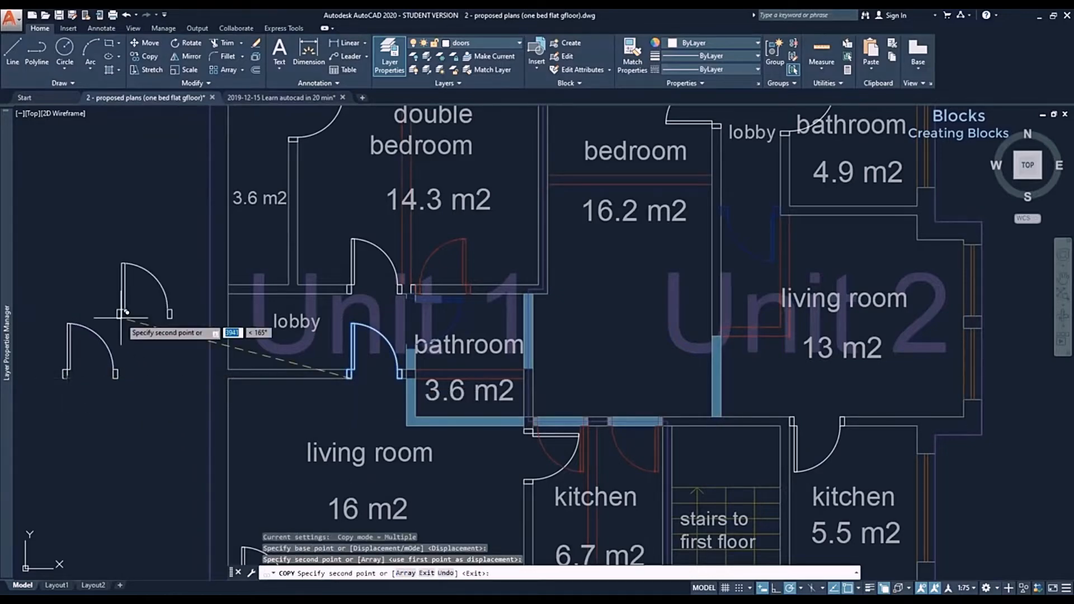
{"action": "key", "text": "Escape"}
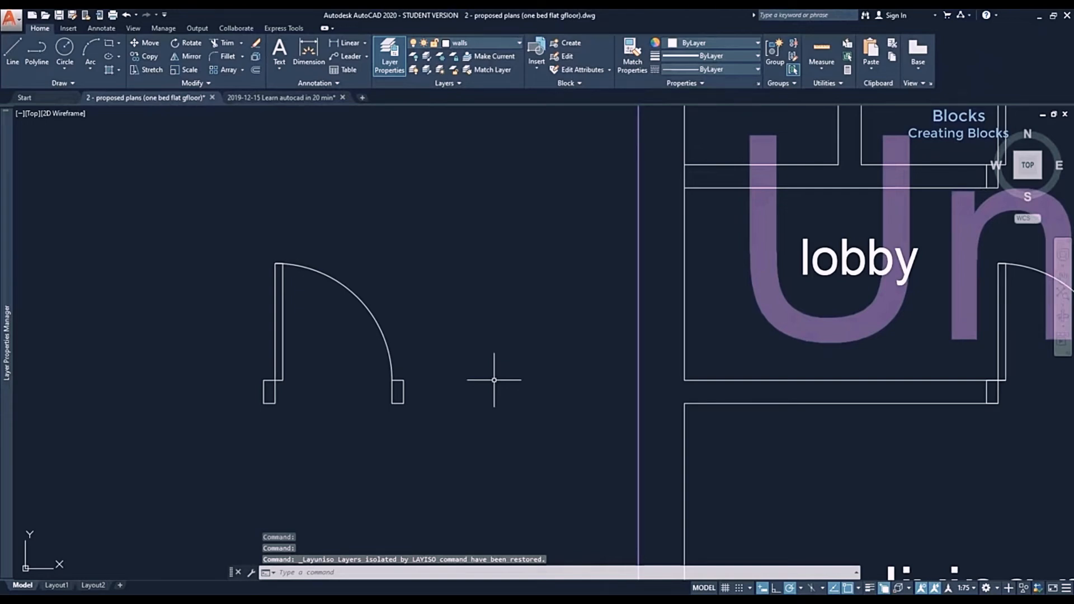
- Move all objects of the copied door beside the plan to layer 0
{"action": "left_click", "coordinate": [483, 428]}
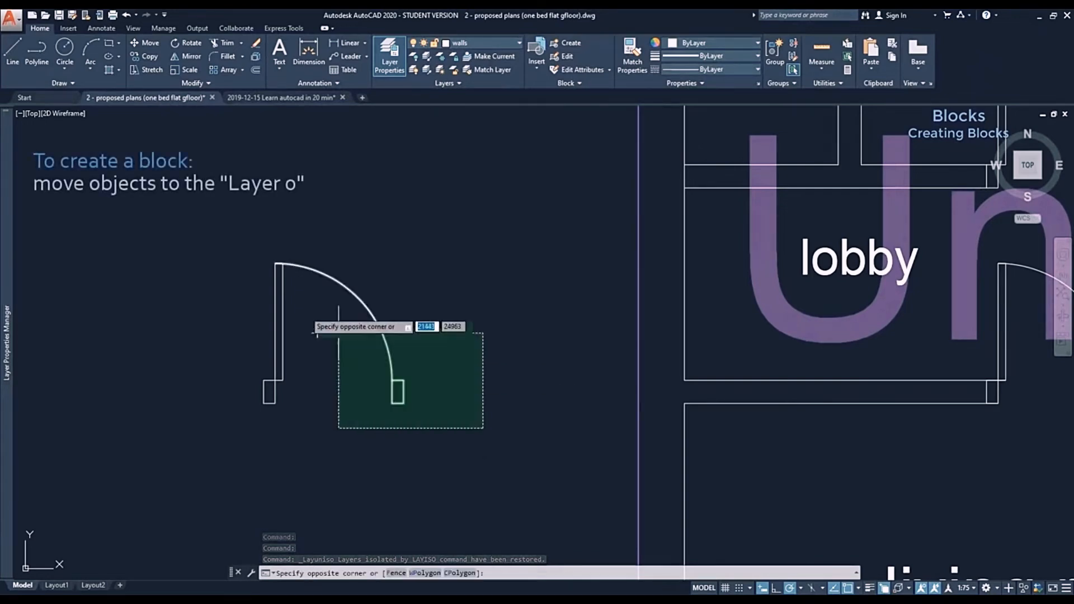
{"action": "left_click", "coordinate": [191, 218]}
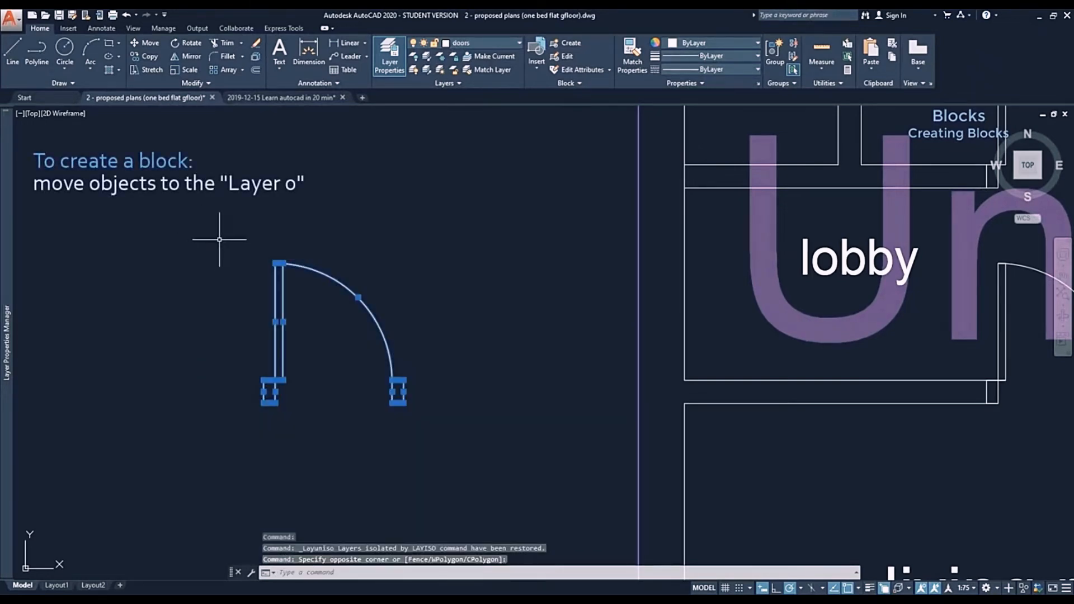
{"action": "left_click", "coordinate": [501, 43]}
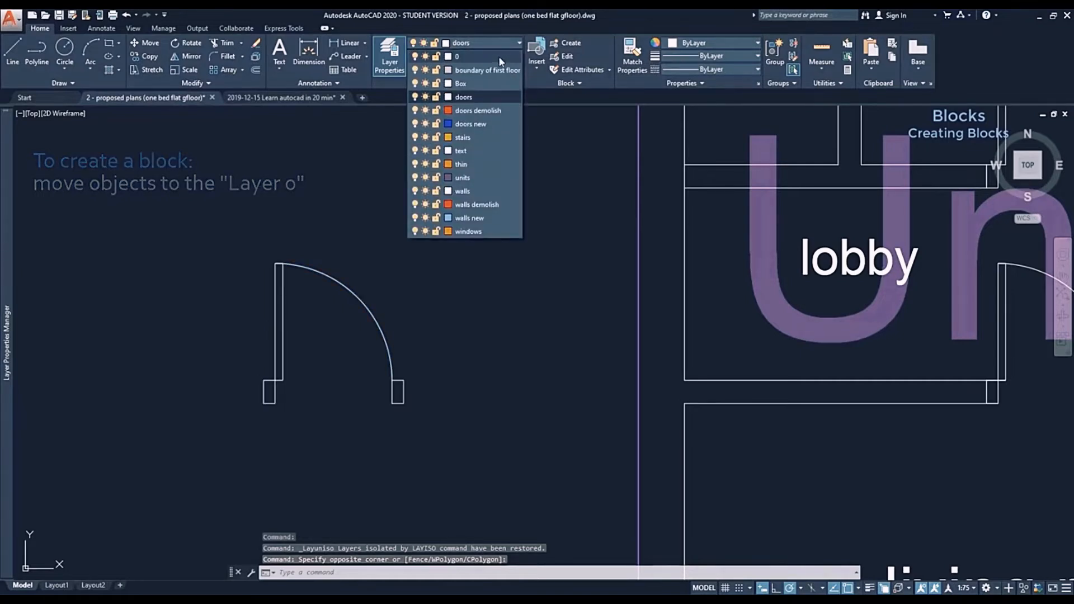
{"action": "left_click", "coordinate": [498, 56]}
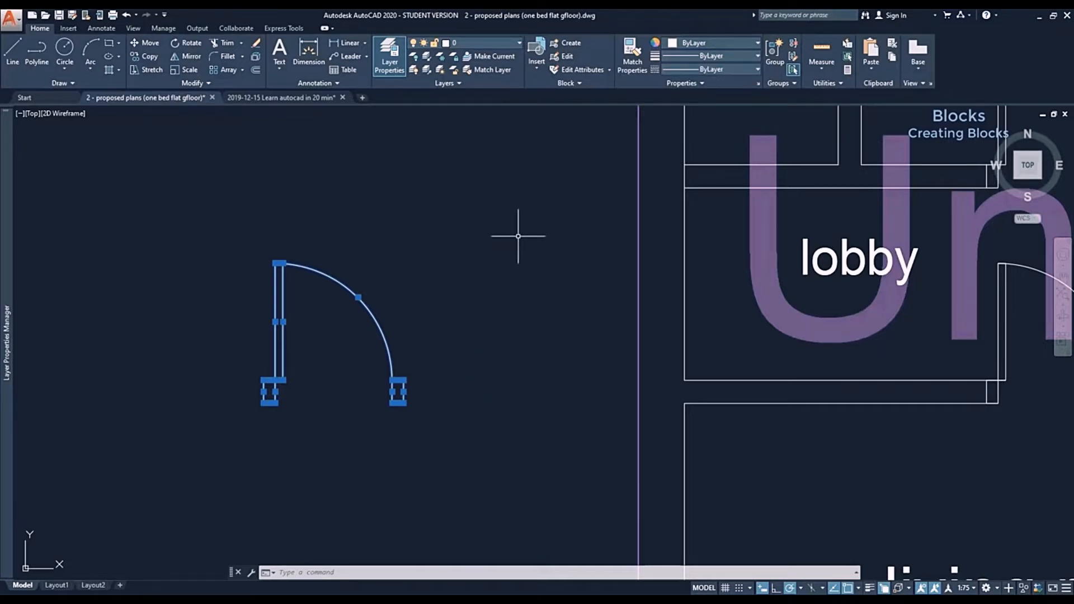
- Turn the copied door into a block named door, based at its left frame's lower-left corner, and put it on the doors layer
{"action": "left_click", "coordinate": [567, 42]}
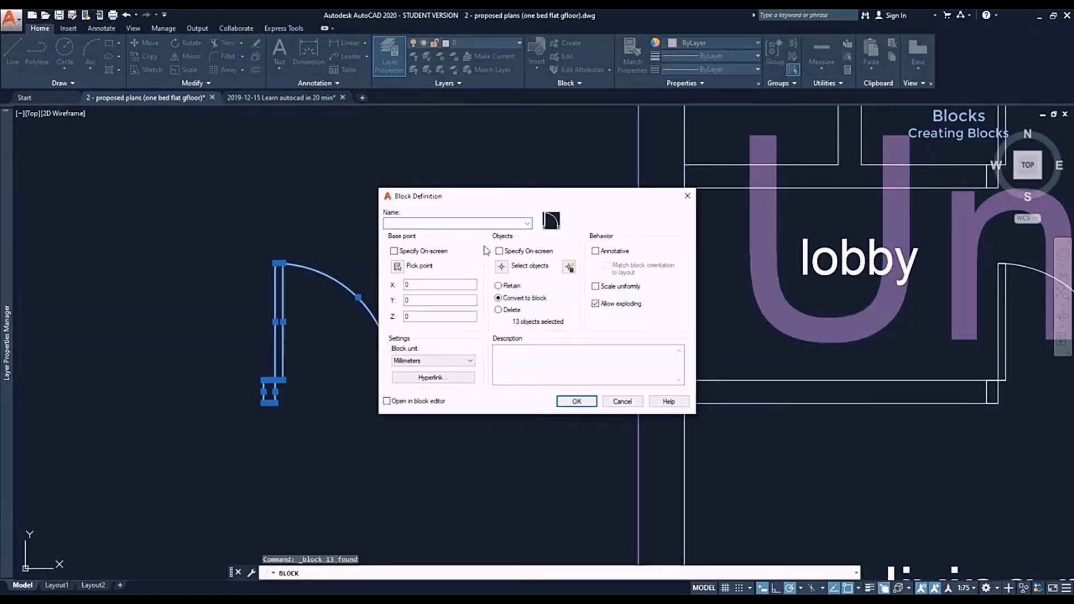
{"action": "left_click", "coordinate": [397, 266]}
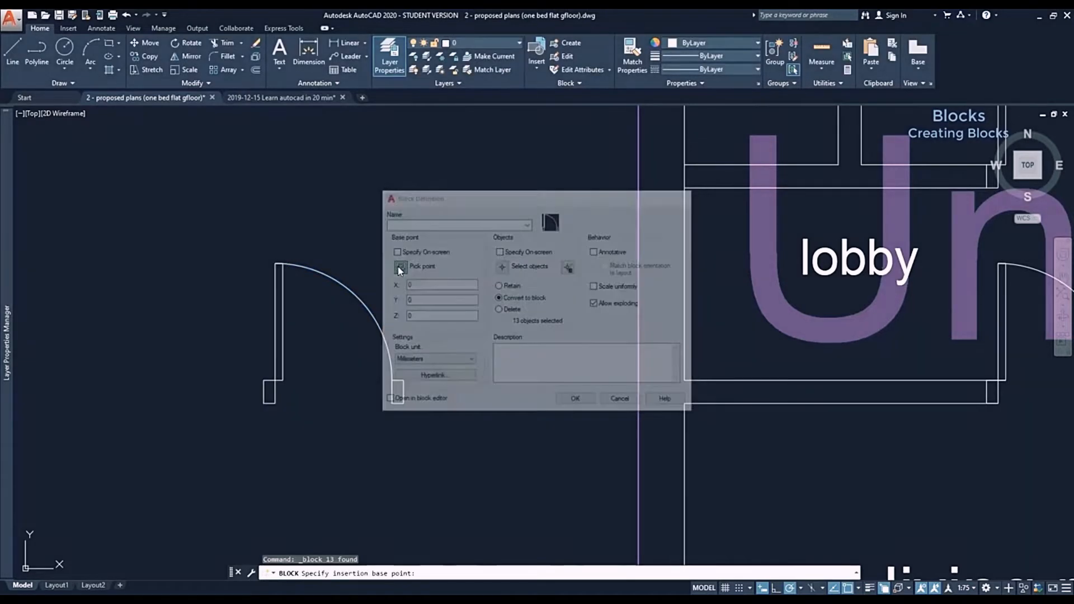
{"action": "left_click", "coordinate": [263, 403]}
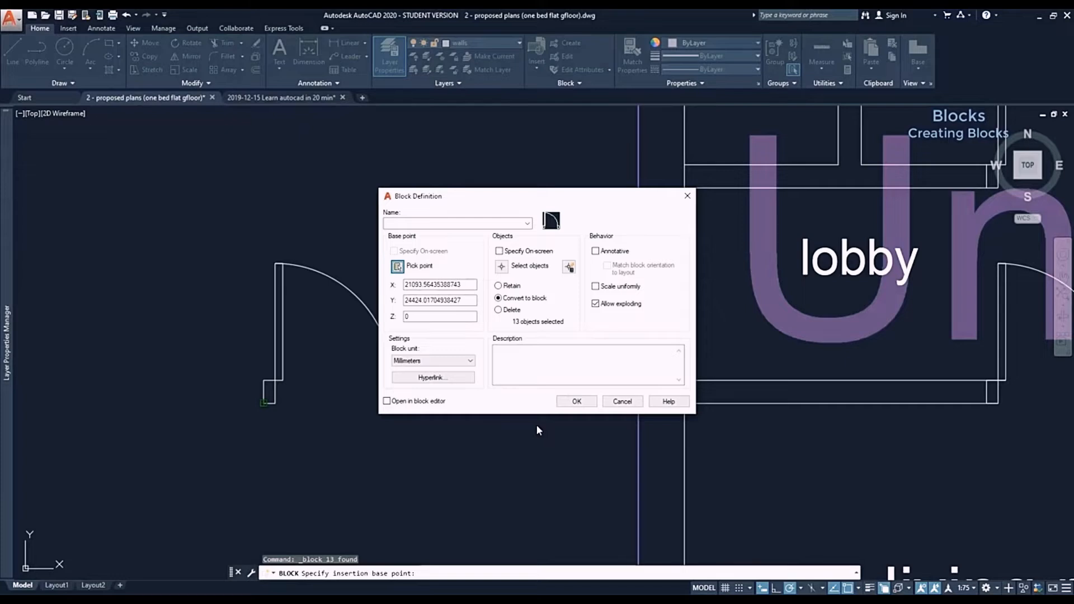
{"action": "left_click", "coordinate": [496, 225]}
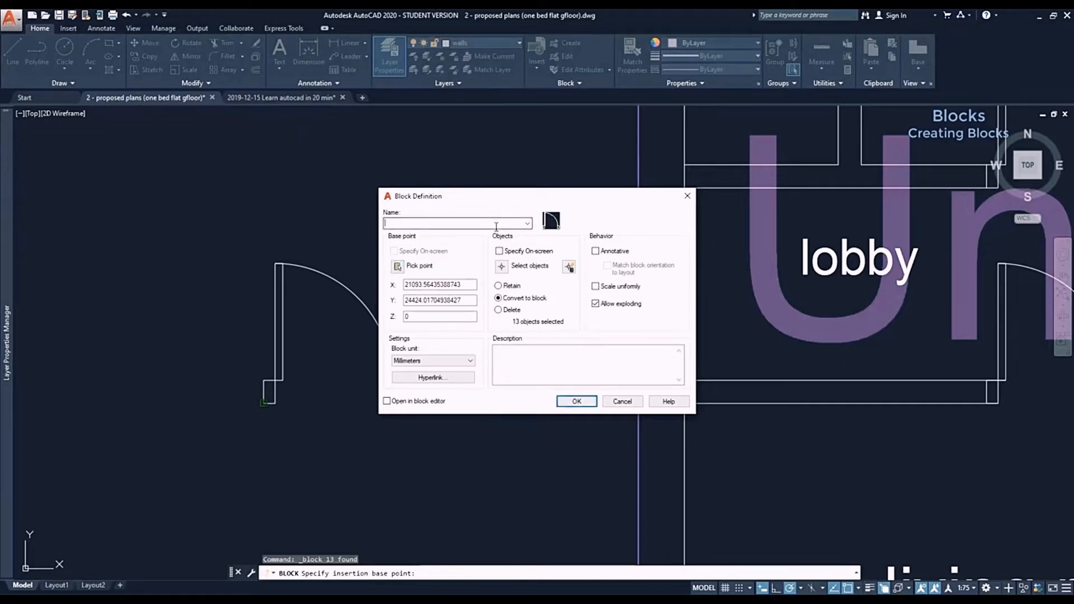
{"action": "type", "text": "door"}
{"action": "left_click", "coordinate": [579, 403]}
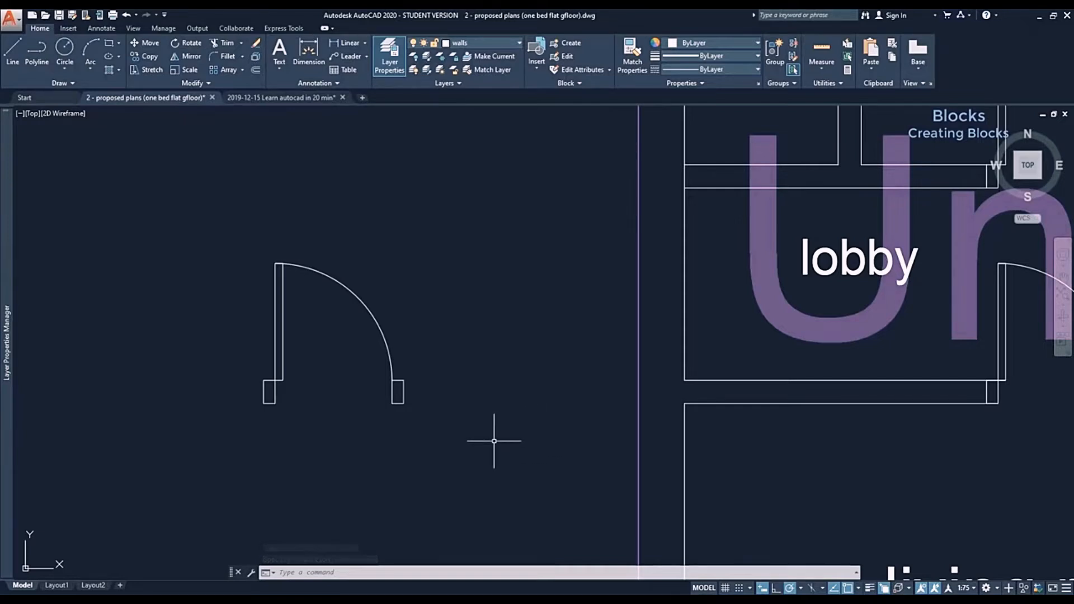
{"action": "left_click", "coordinate": [390, 364]}
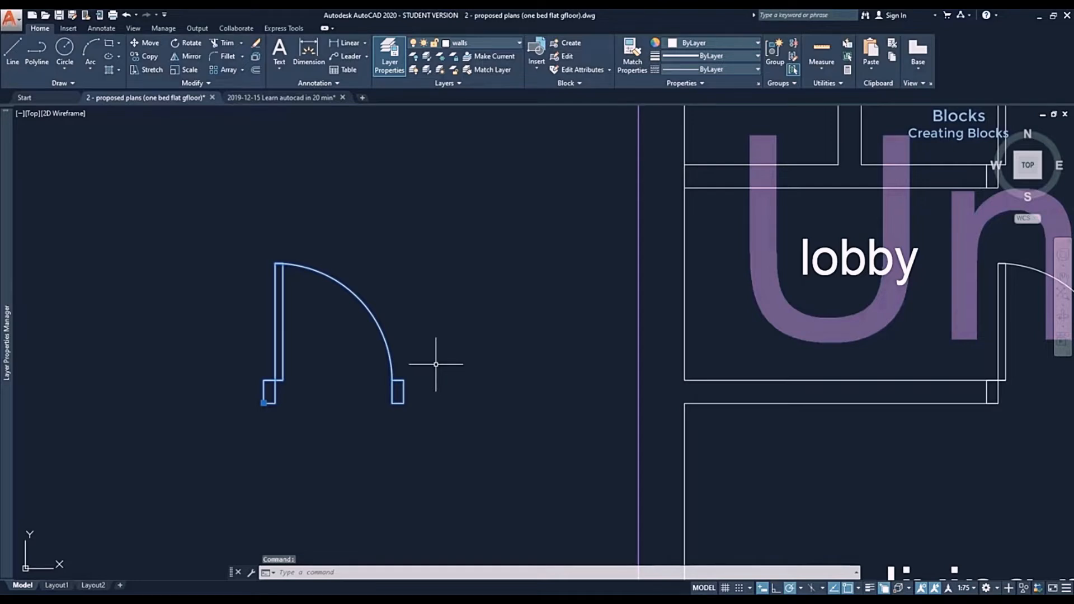
{"action": "left_click", "coordinate": [468, 45]}
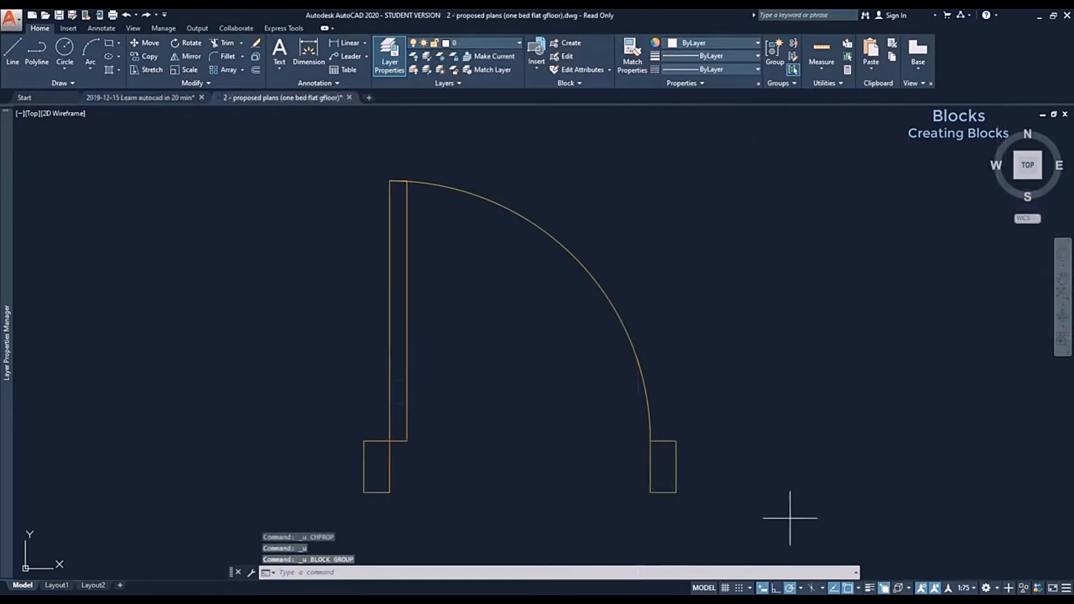
- In the read-only copy of the drawing, define a block named door from all the door objects on the stairs layer
{"action": "left_click", "coordinate": [793, 520]}
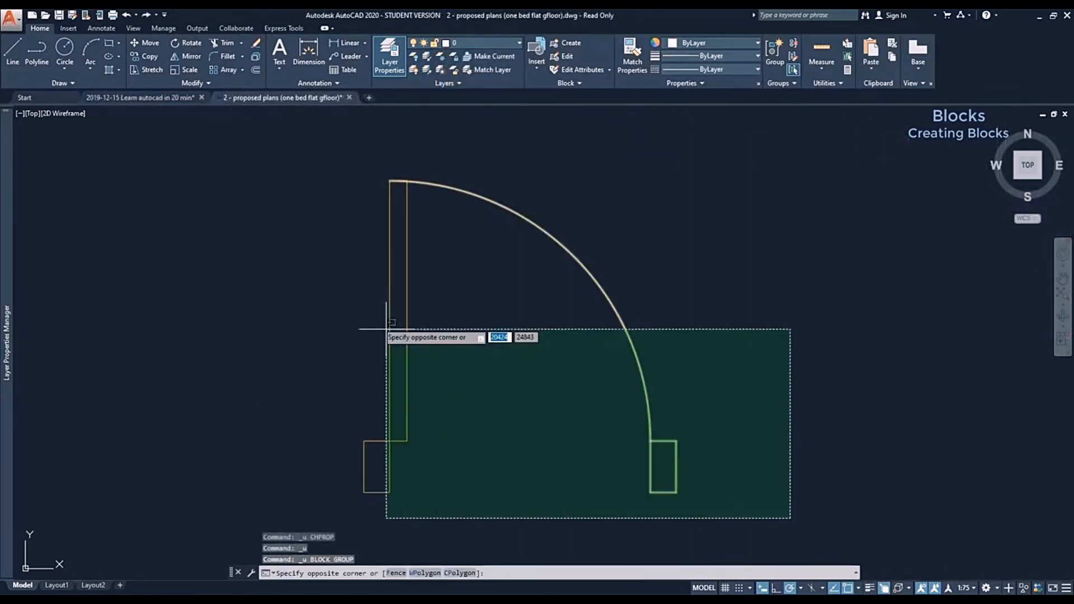
{"action": "left_click", "coordinate": [217, 161]}
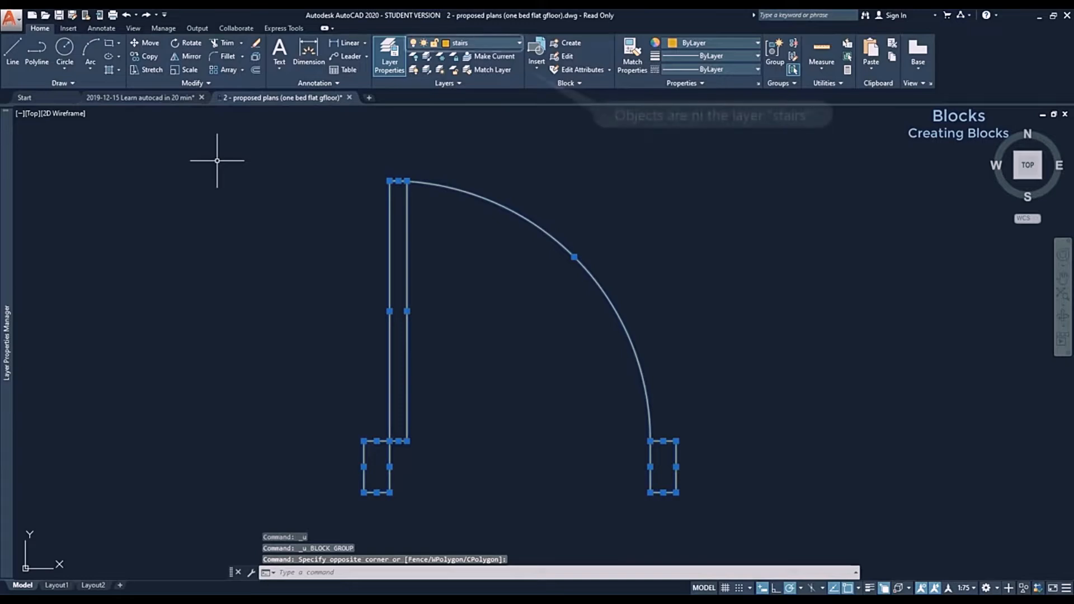
{"action": "left_click", "coordinate": [572, 43]}
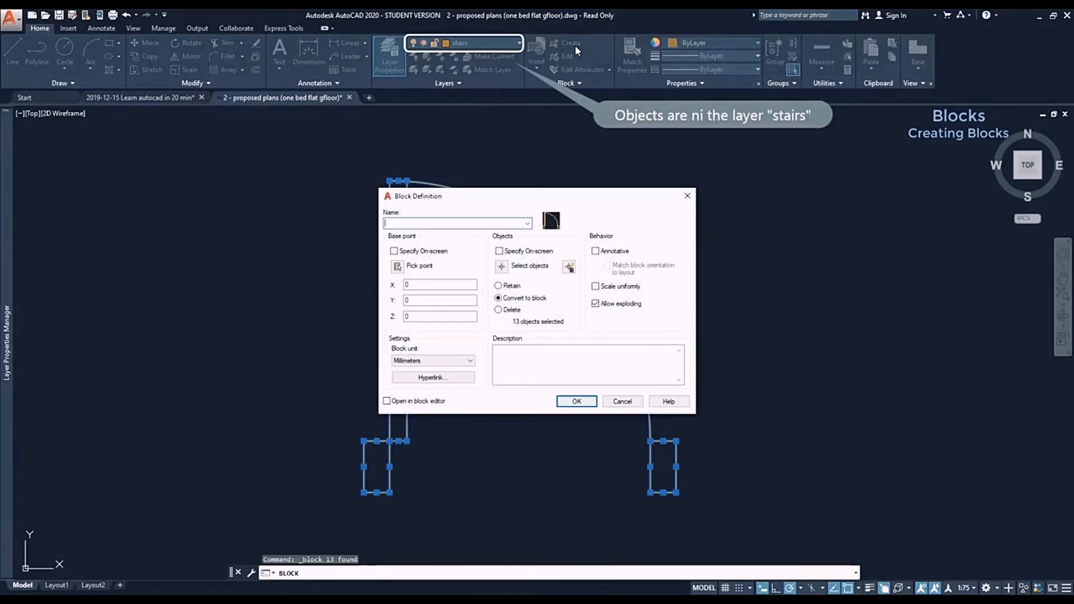
{"action": "type", "text": "door"}
{"action": "left_click", "coordinate": [577, 401]}
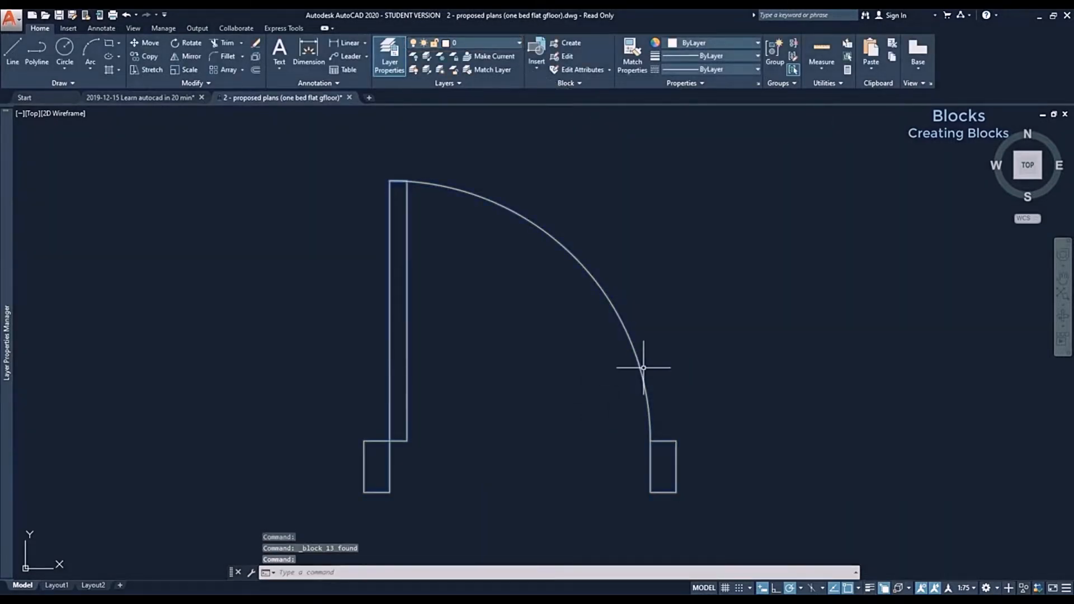
- Change the layer of the block made from stairs-layer objects to units and deselect it
{"action": "left_click", "coordinate": [523, 43]}
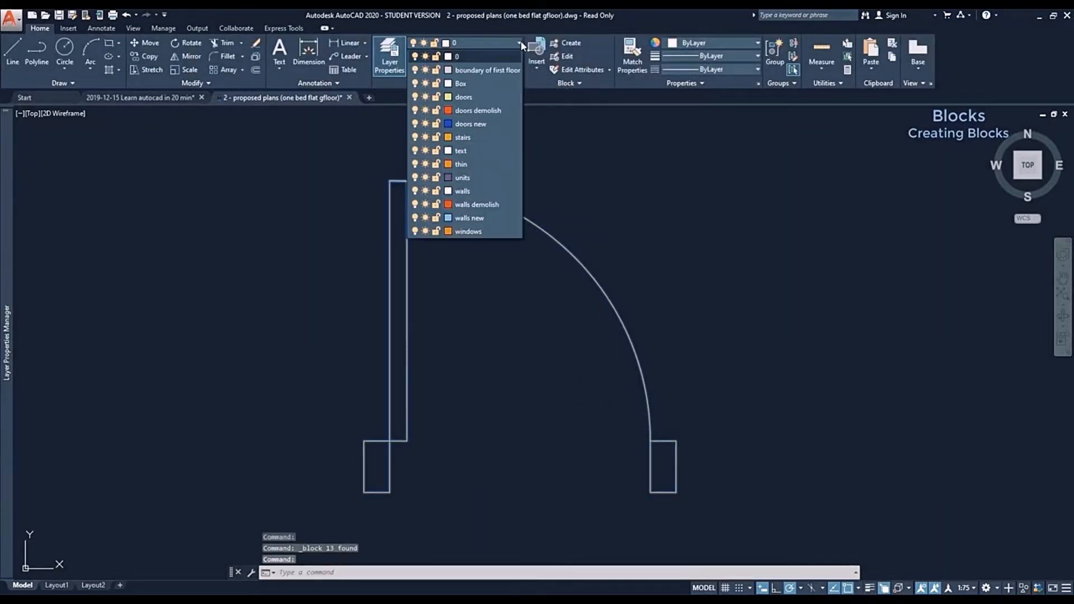
{"action": "left_click", "coordinate": [477, 177]}
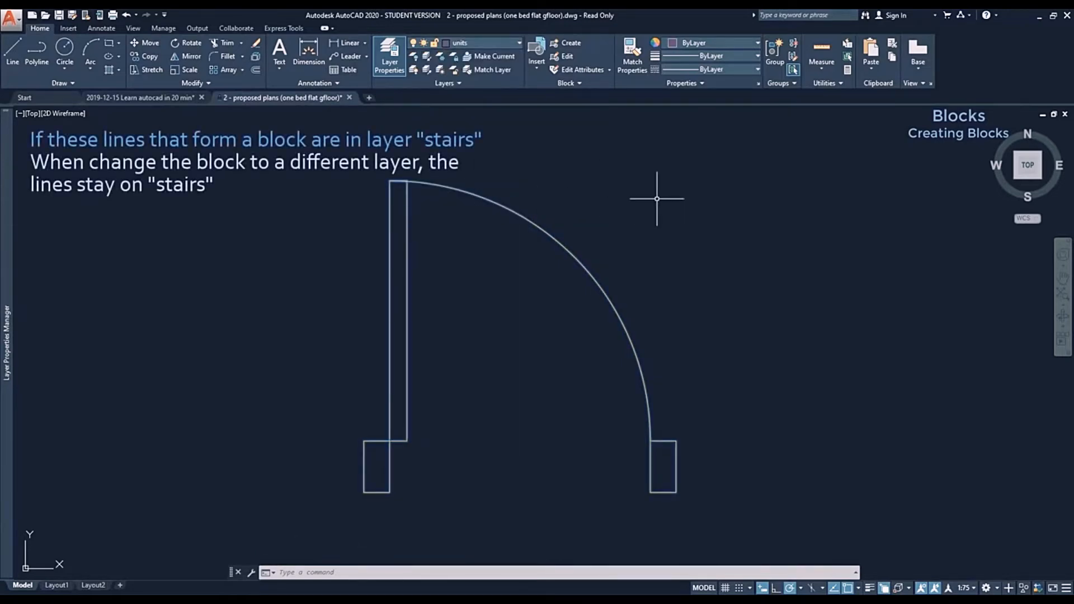
{"action": "key", "text": "Escape"}
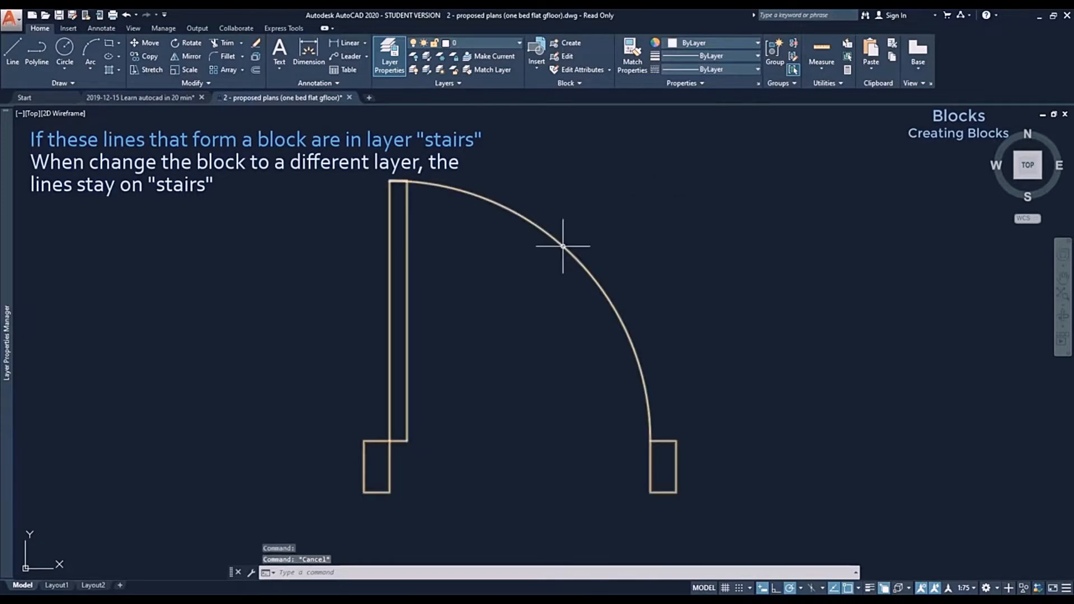
{"action": "mouse_move", "coordinate": [562, 246]}
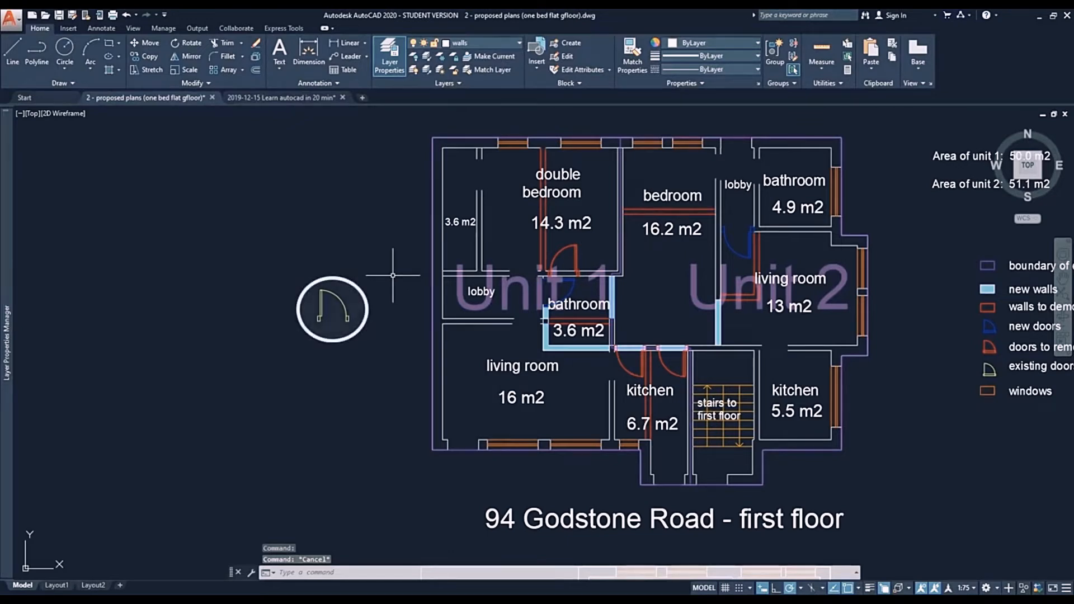
- In the floor plan drawing, copy the door block by its lower-left corner into Unit 1's lobby openings to the double bedroom and living room
{"action": "type", "text": "co"}
{"action": "key", "text": "Return"}
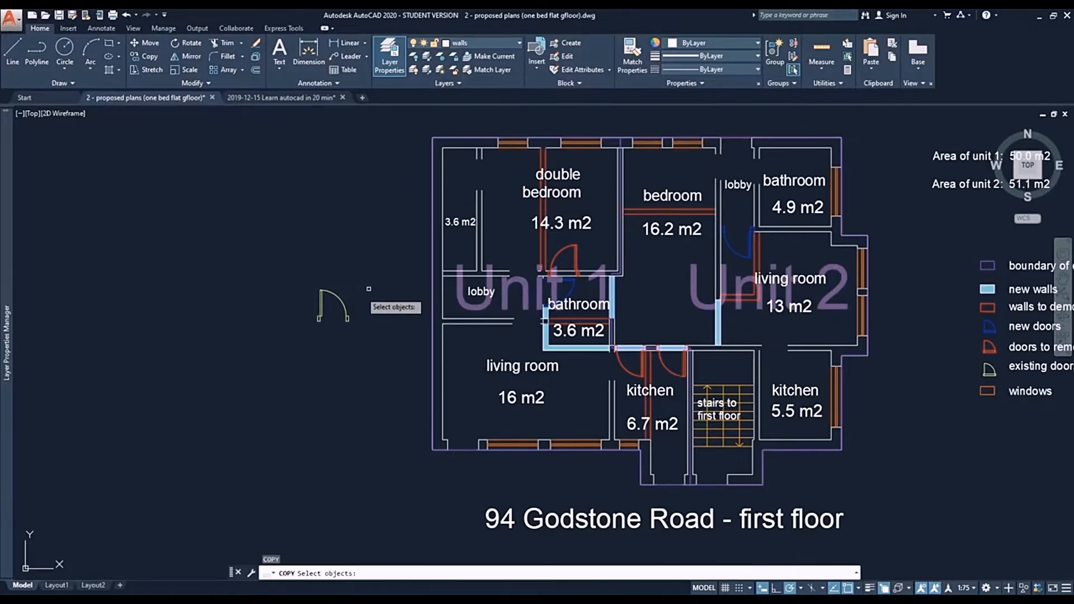
{"action": "left_click", "coordinate": [344, 302]}
{"action": "key", "text": "Return"}
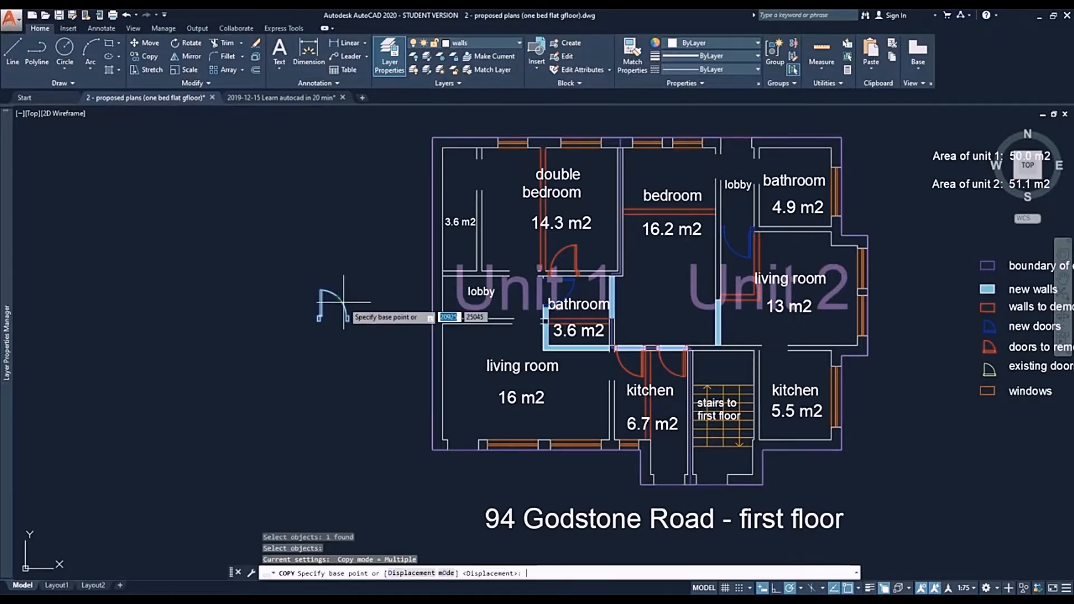
{"action": "scroll", "coordinate": [336, 318], "scroll_direction": "up", "scroll_amount": 4}
{"action": "left_click", "coordinate": [290, 323]}
{"action": "scroll", "coordinate": [290, 323], "scroll_direction": "down", "scroll_amount": 2}
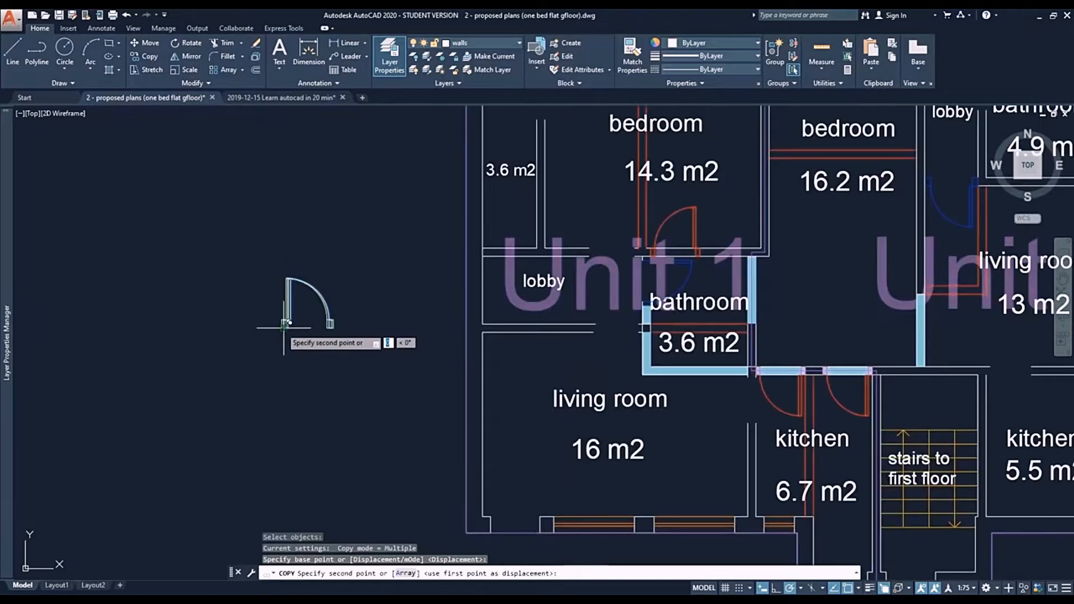
{"action": "scroll", "coordinate": [599, 269], "scroll_direction": "up", "scroll_amount": 4}
{"action": "left_click", "coordinate": [593, 279]}
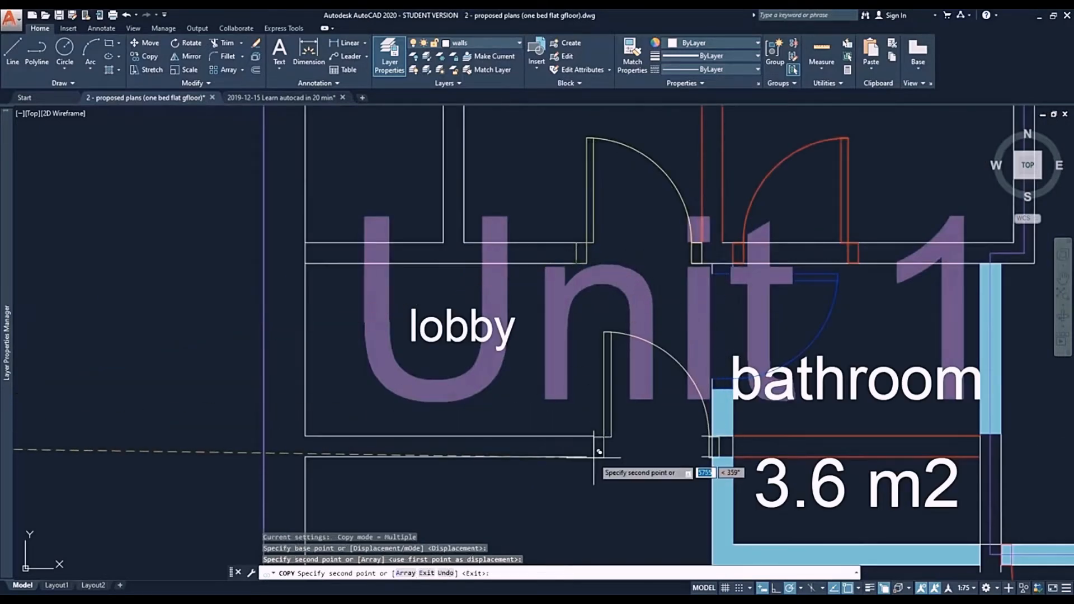
{"action": "left_click", "coordinate": [561, 387]}
- Place further door copies in the living room's outer wall opening and the two entrance openings below the kitchen and the stairs
{"action": "scroll", "coordinate": [561, 386], "scroll_direction": "down", "scroll_amount": 4}
{"action": "scroll", "coordinate": [562, 387], "scroll_direction": "down", "scroll_amount": 2}
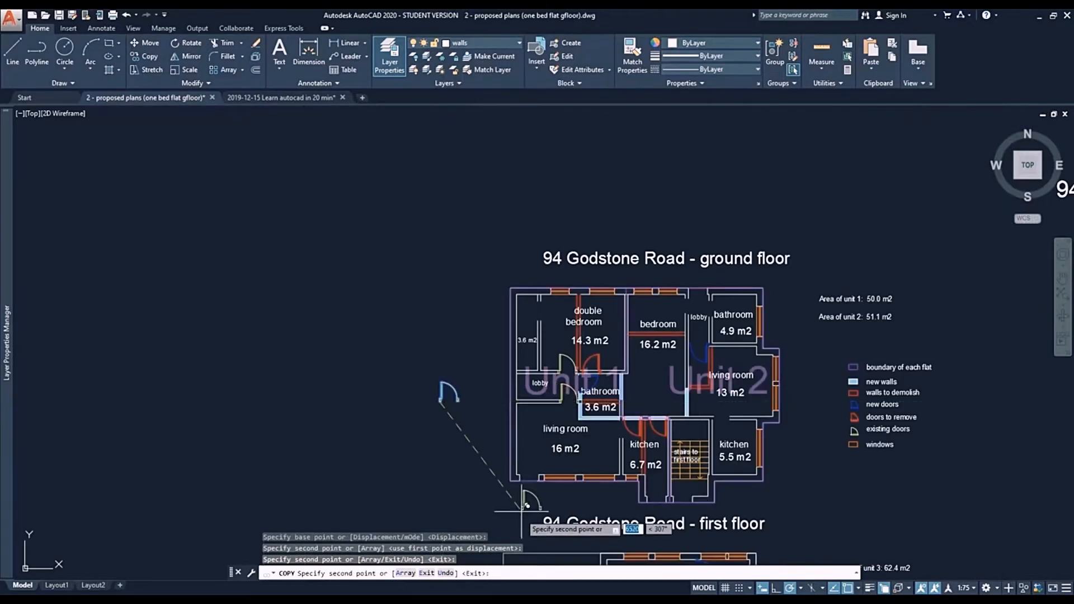
{"action": "scroll", "coordinate": [511, 410], "scroll_direction": "up", "scroll_amount": 6}
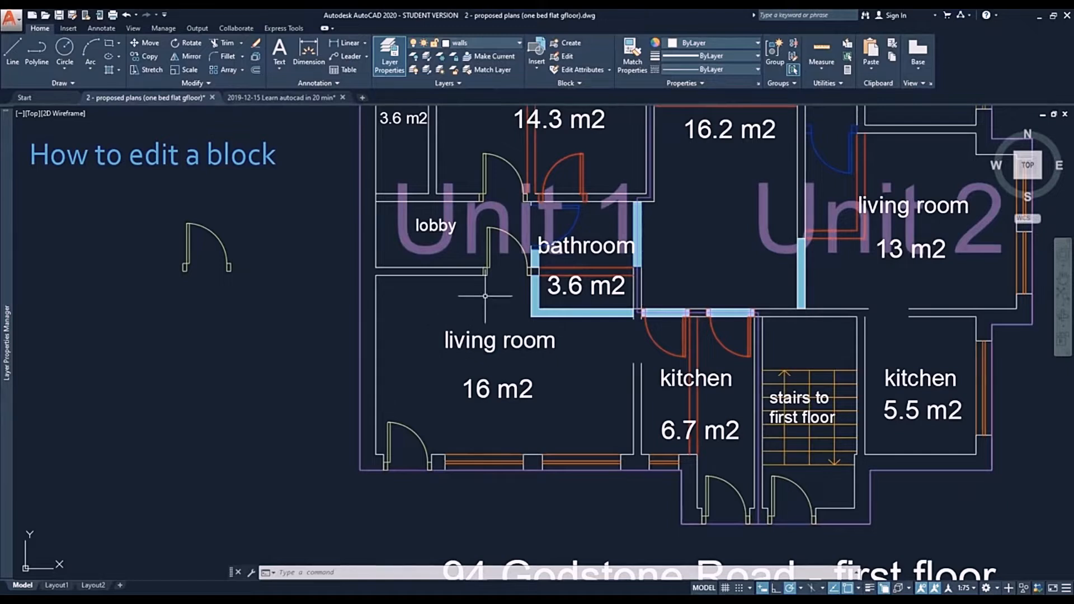
- Edit the block named door by drawing a circle inside the door swing, and save the changes to the block
{"action": "left_click", "coordinate": [568, 60]}
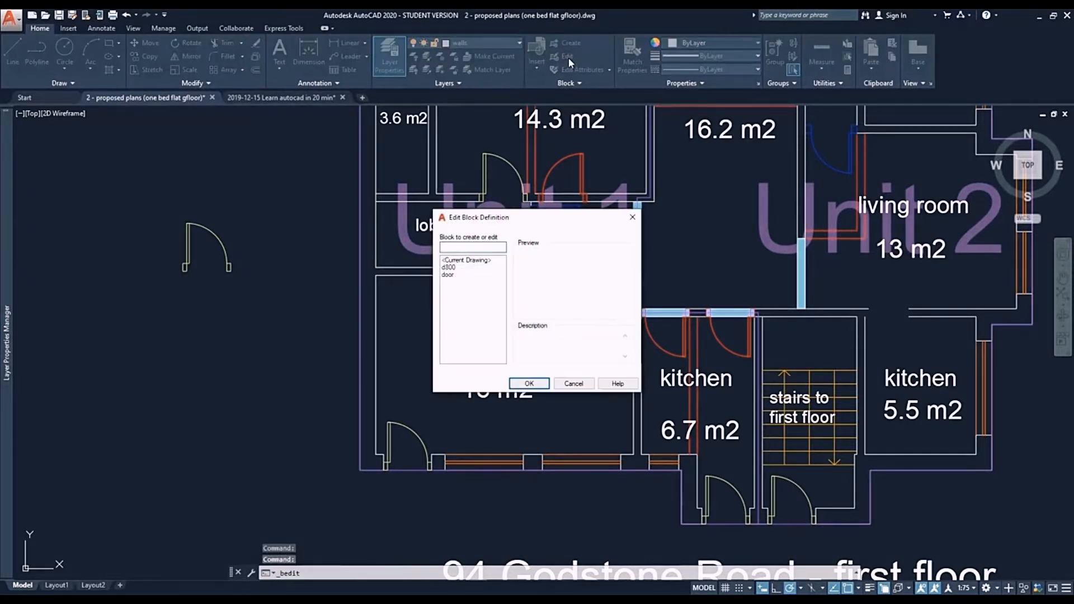
{"action": "left_click", "coordinate": [451, 275]}
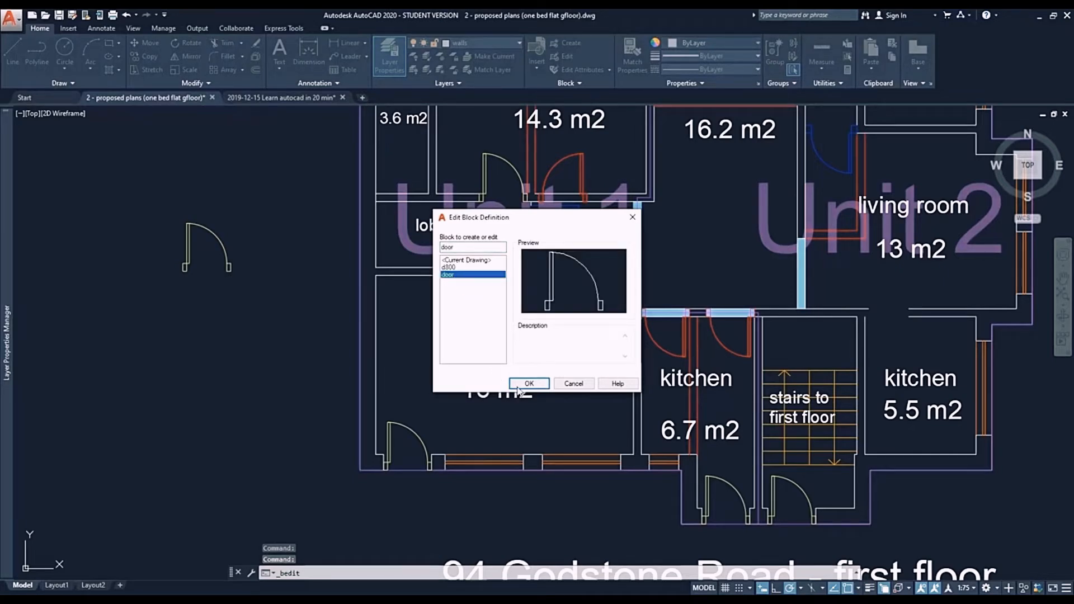
{"action": "left_click", "coordinate": [518, 386]}
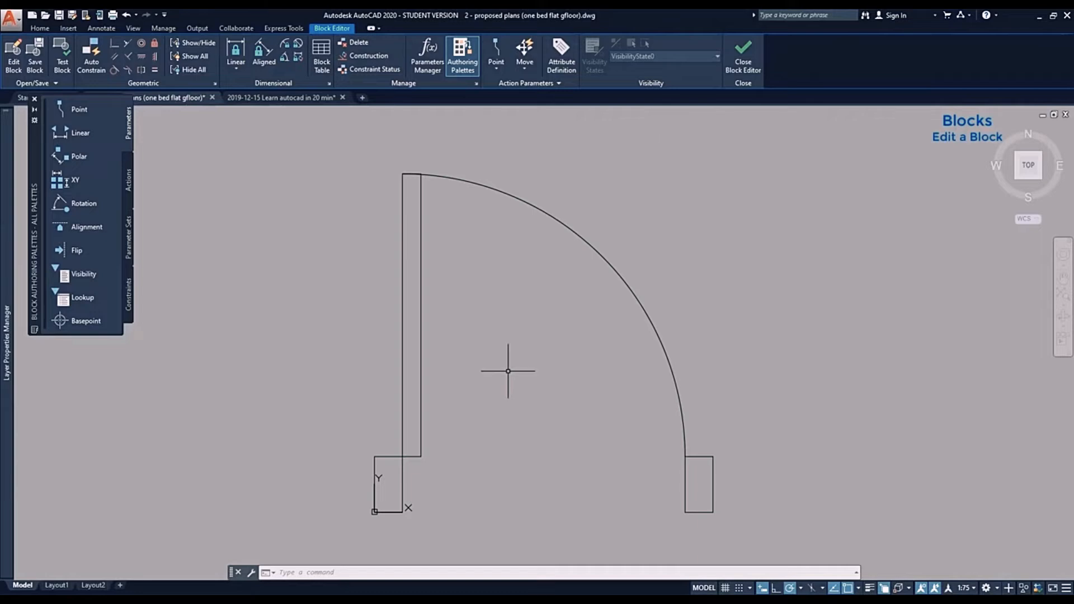
{"action": "type", "text": "c"}
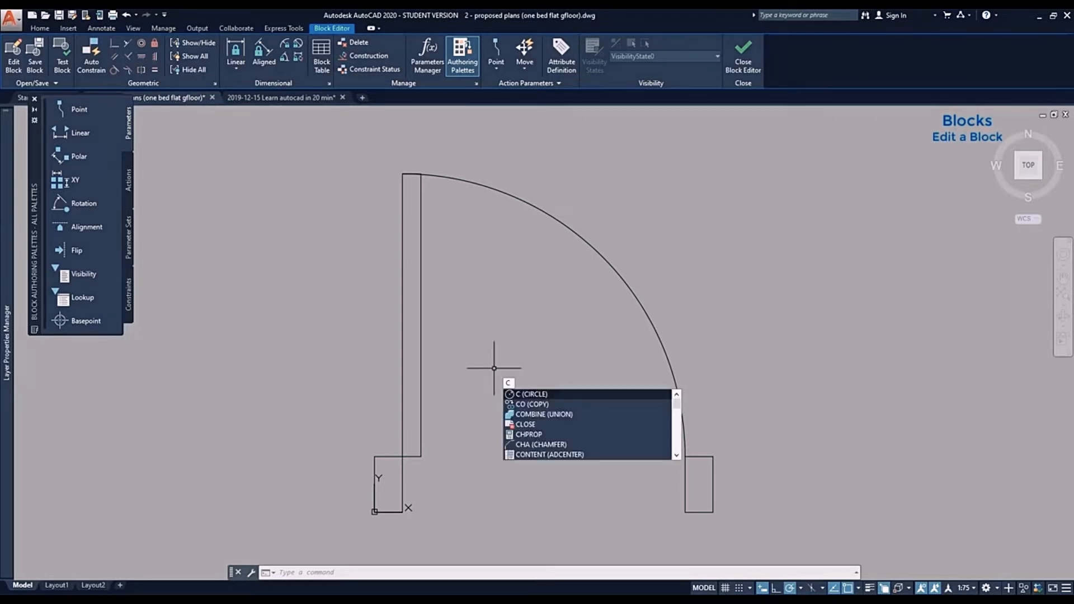
{"action": "key", "text": "Return"}
{"action": "left_click", "coordinate": [536, 350]}
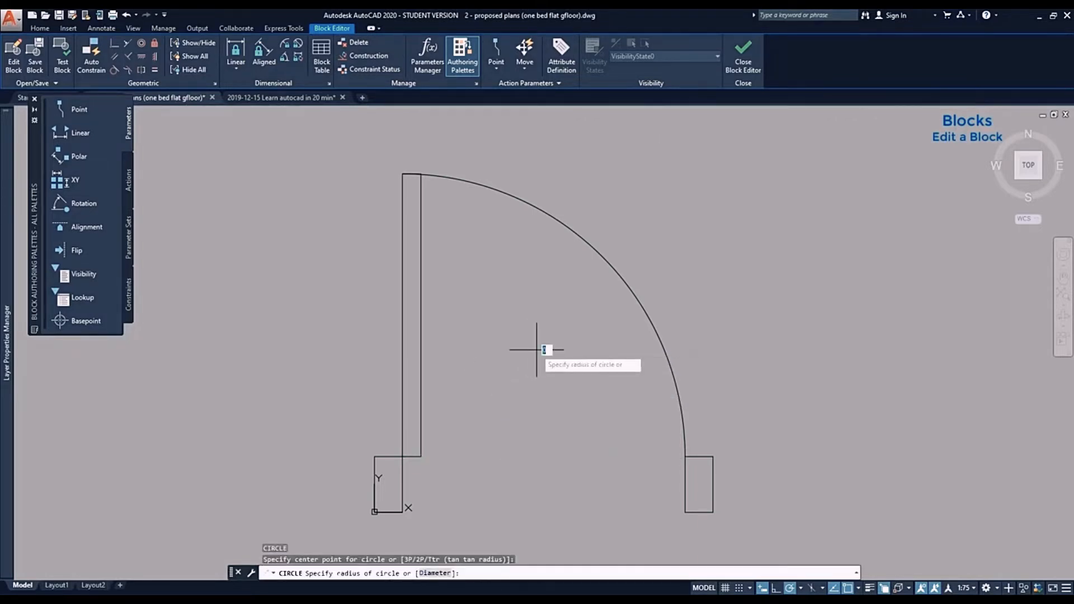
{"action": "left_click", "coordinate": [574, 353]}
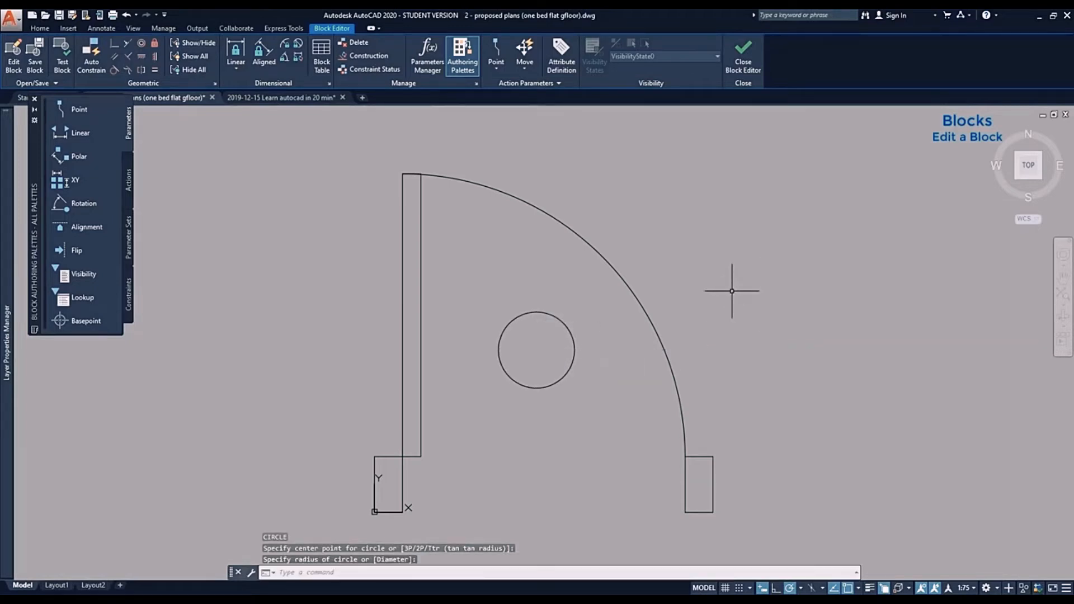
{"action": "left_click", "coordinate": [744, 55]}
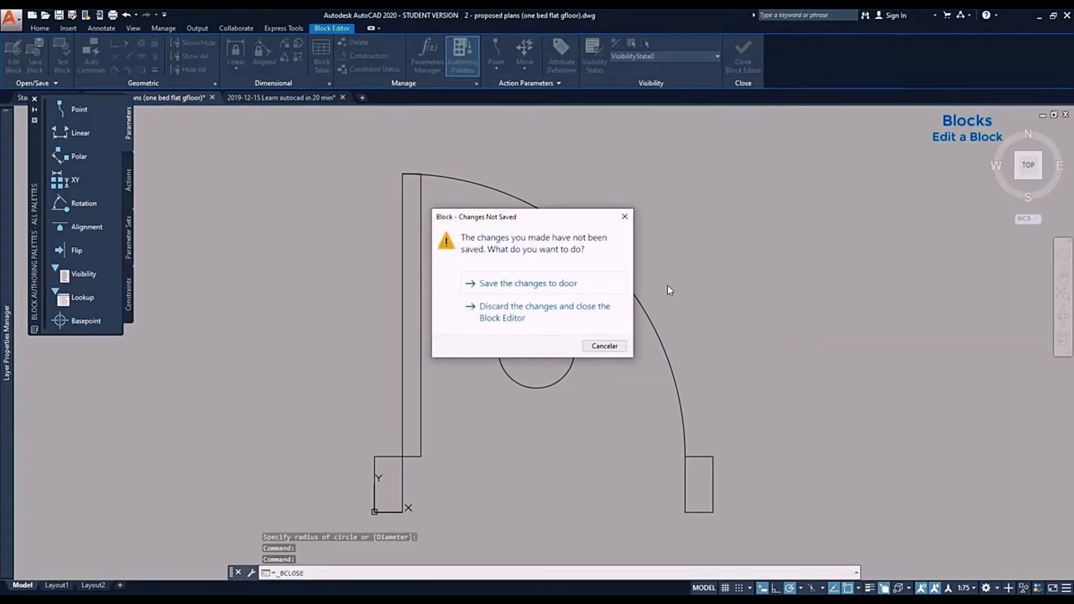
{"action": "left_click", "coordinate": [586, 288]}
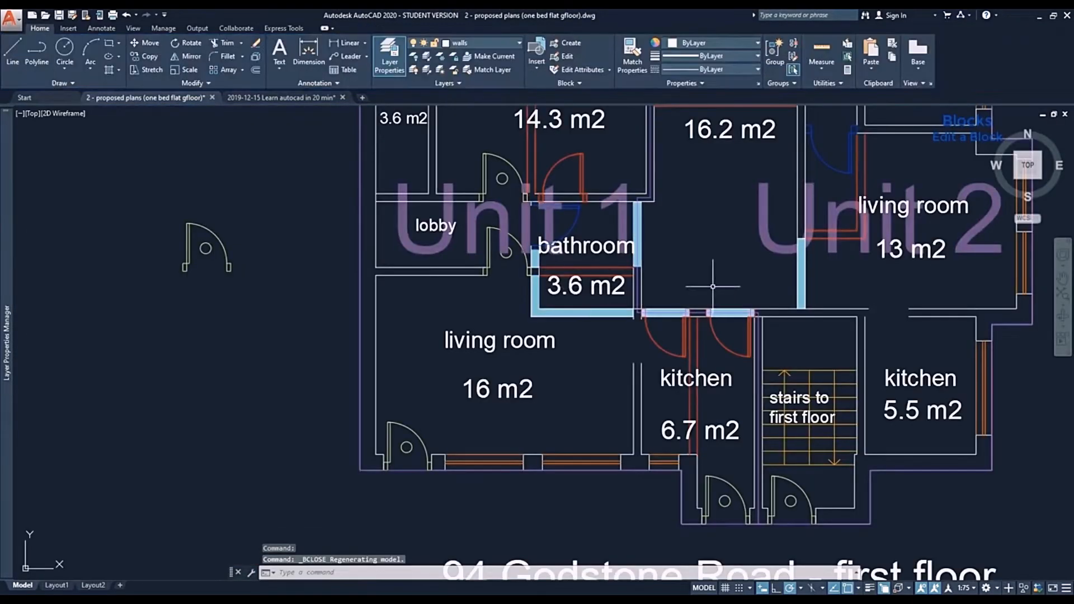
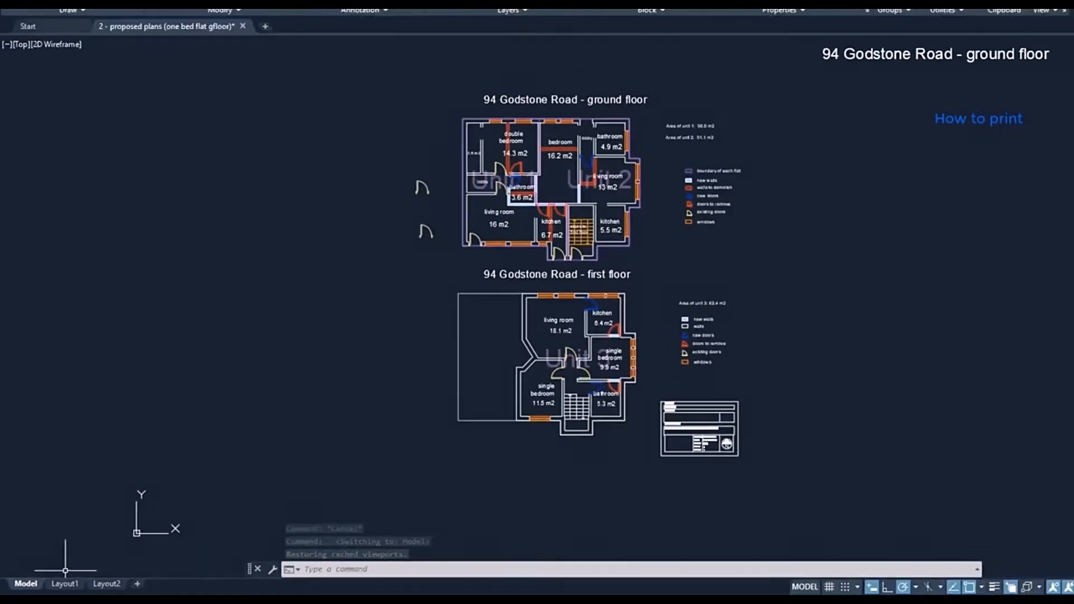
- Modify the page setup of Layout1 to use the DWG To PDF.pc3 plotter
{"action": "left_click", "coordinate": [64, 584]}
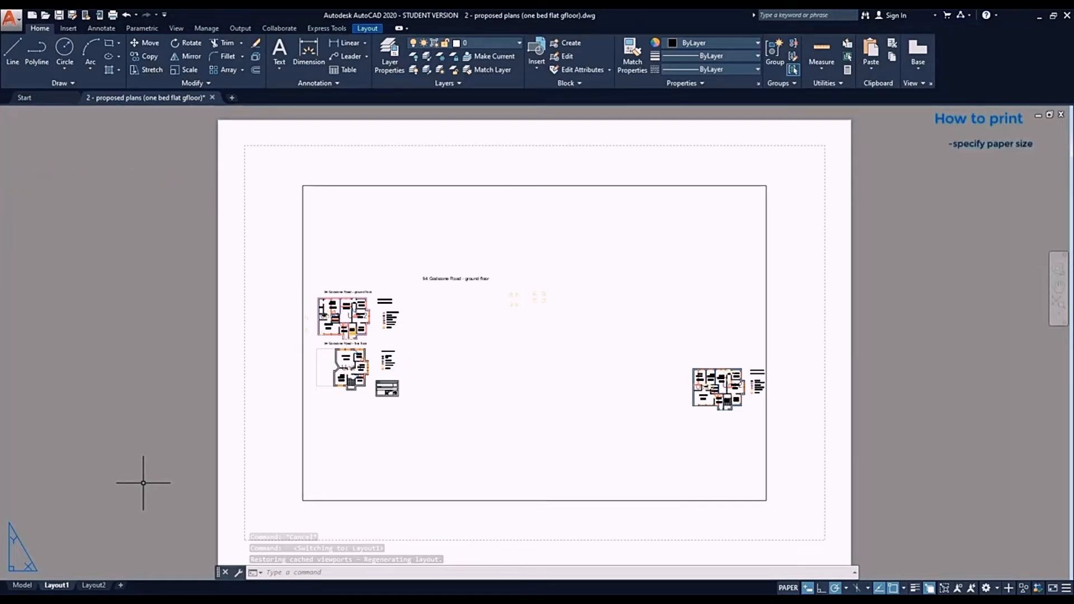
{"action": "right_click", "coordinate": [67, 591]}
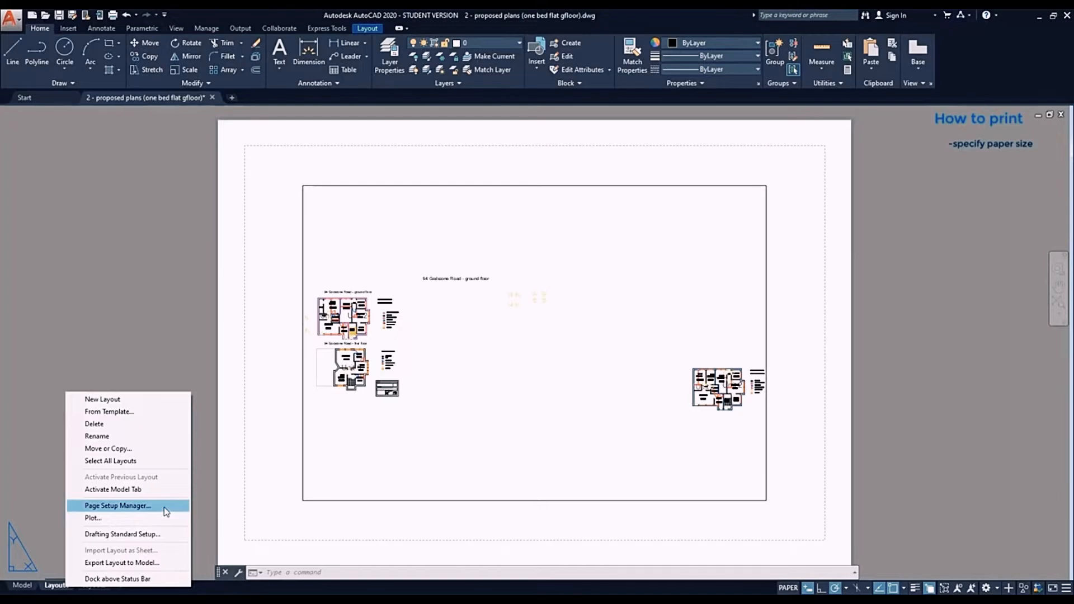
{"action": "left_click", "coordinate": [118, 506]}
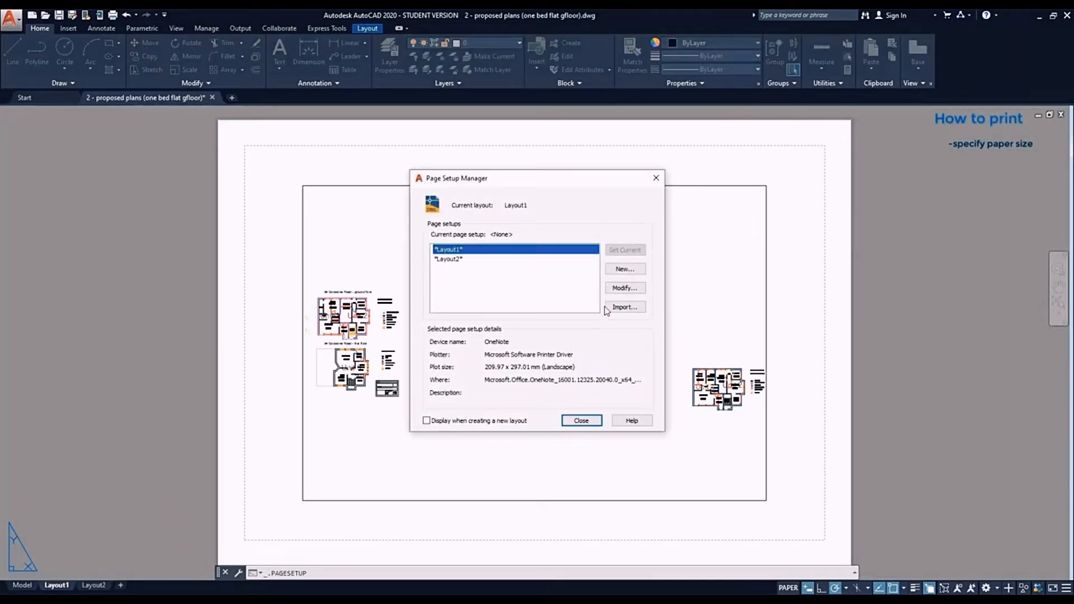
{"action": "left_click", "coordinate": [633, 288]}
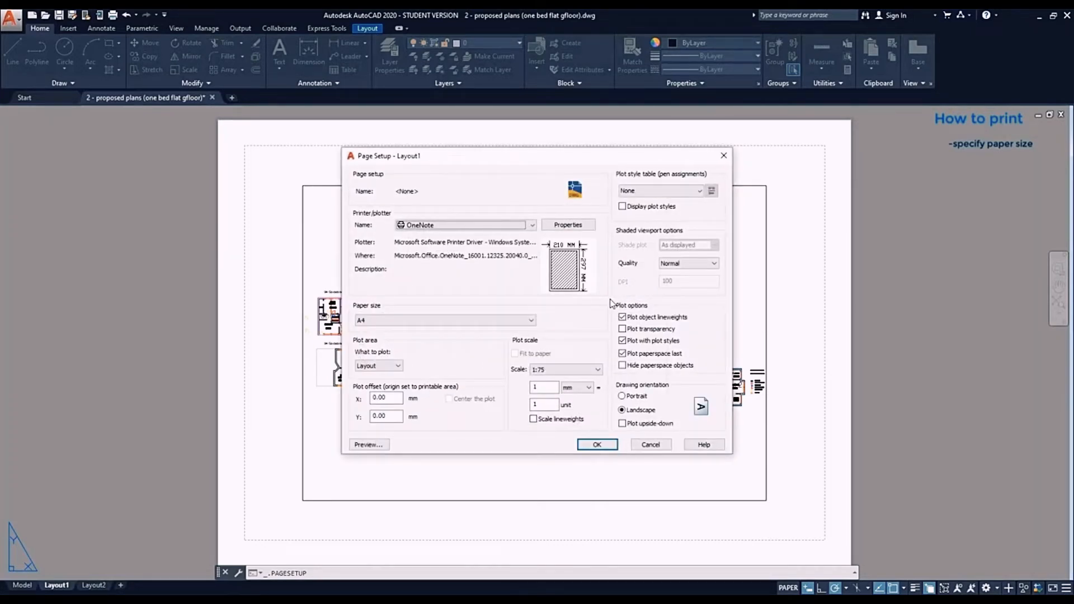
{"action": "left_click", "coordinate": [533, 225]}
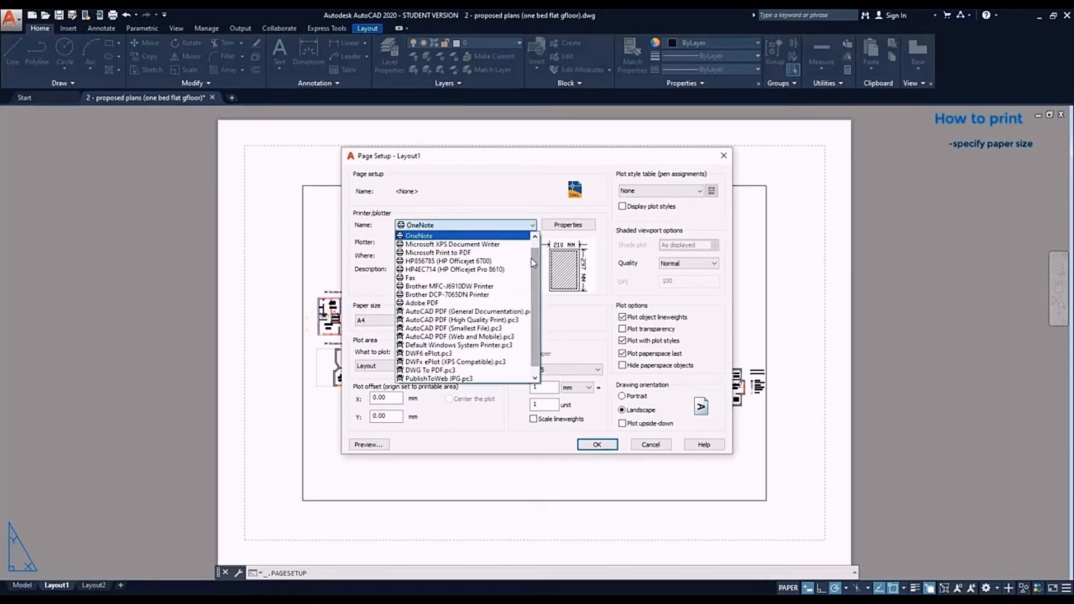
{"action": "left_click_drag", "start_coordinate": [533, 263], "coordinate": [533, 273]}
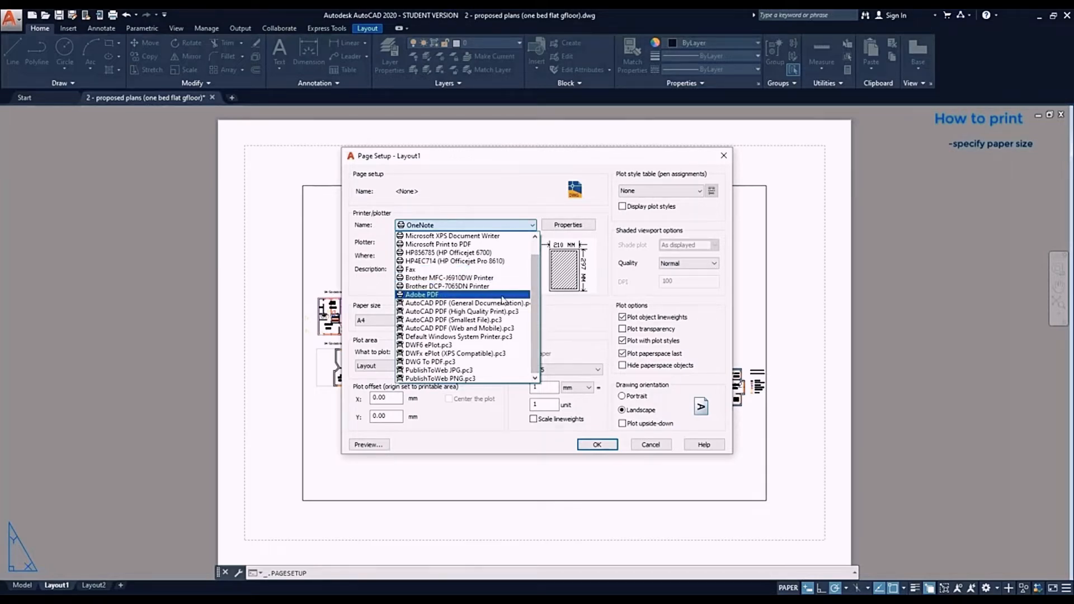
{"action": "left_click", "coordinate": [500, 363]}
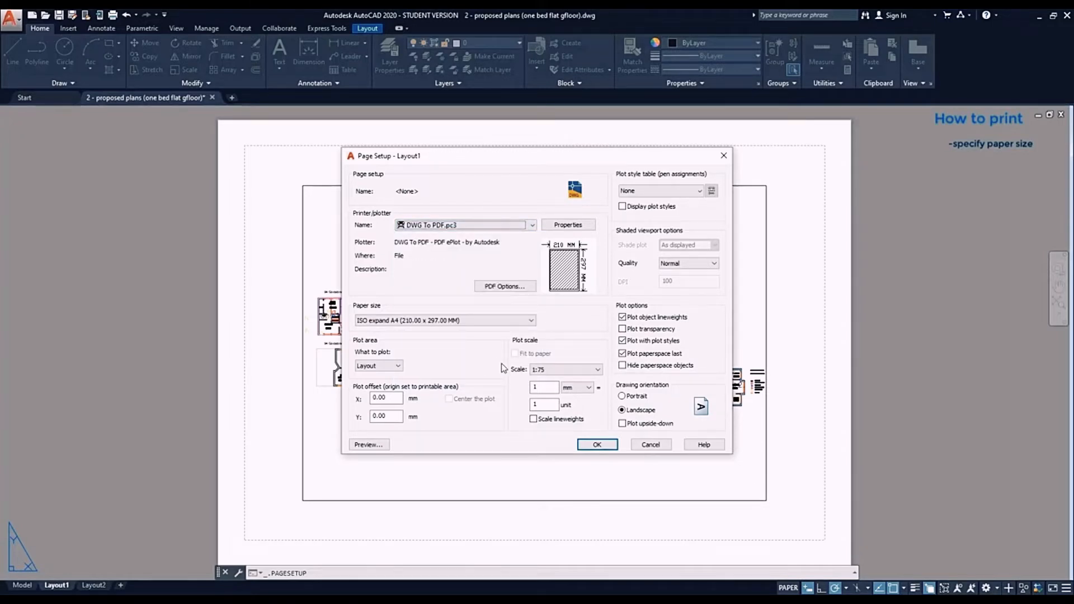
- Set Layout1's paper size to ISO full bleed A4 (210.00 x 297.00 MM) with portrait orientation, and apply the page setup
{"action": "left_click", "coordinate": [531, 320]}
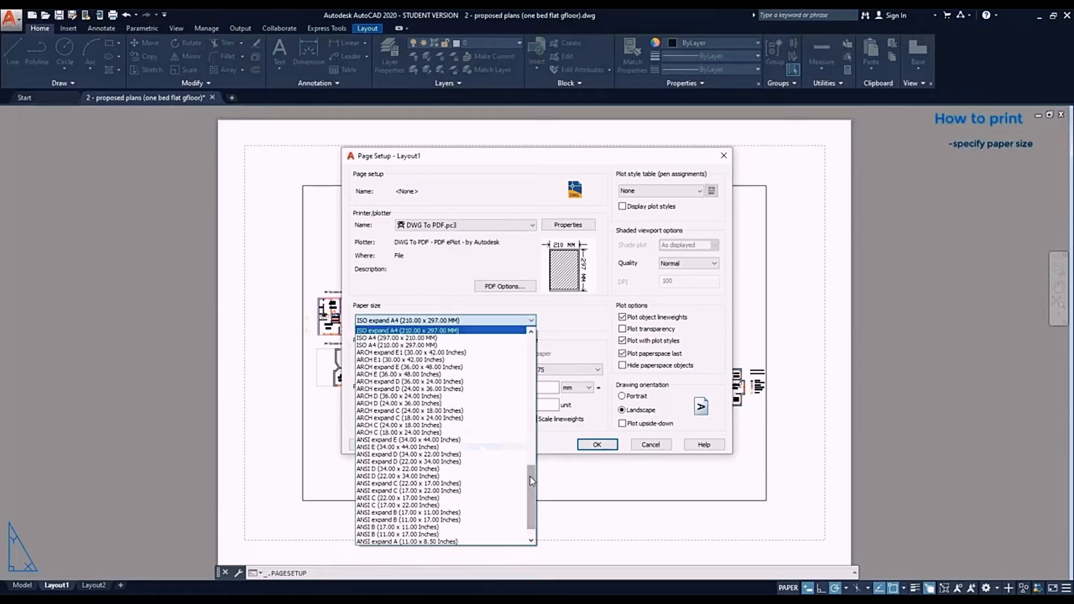
{"action": "left_click_drag", "start_coordinate": [529, 476], "coordinate": [532, 460]}
{"action": "scroll", "coordinate": [483, 448], "scroll_direction": "up", "scroll_amount": 10}
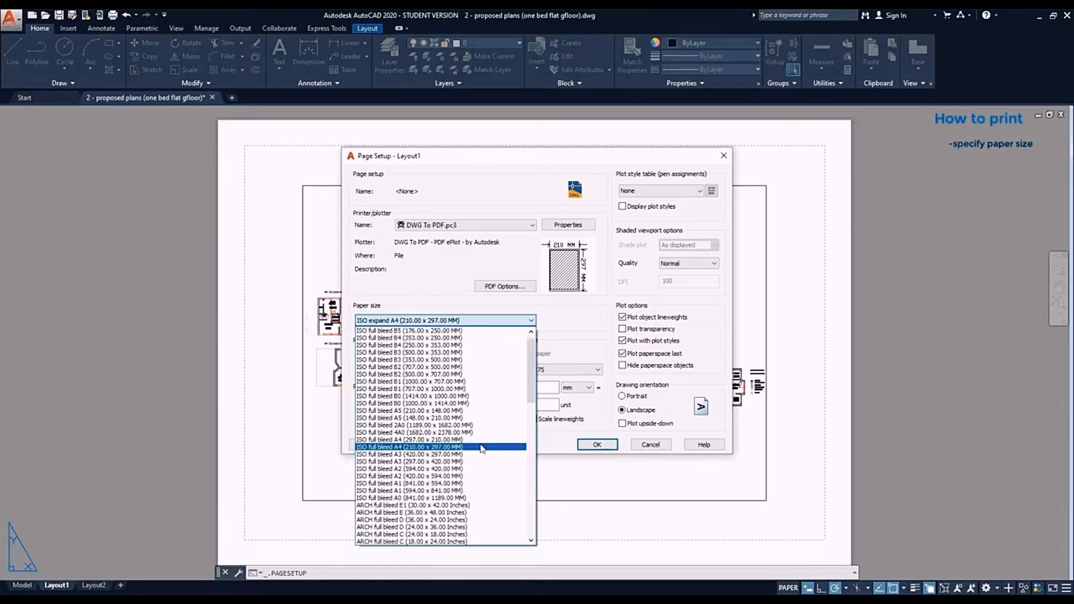
{"action": "left_click", "coordinate": [482, 447]}
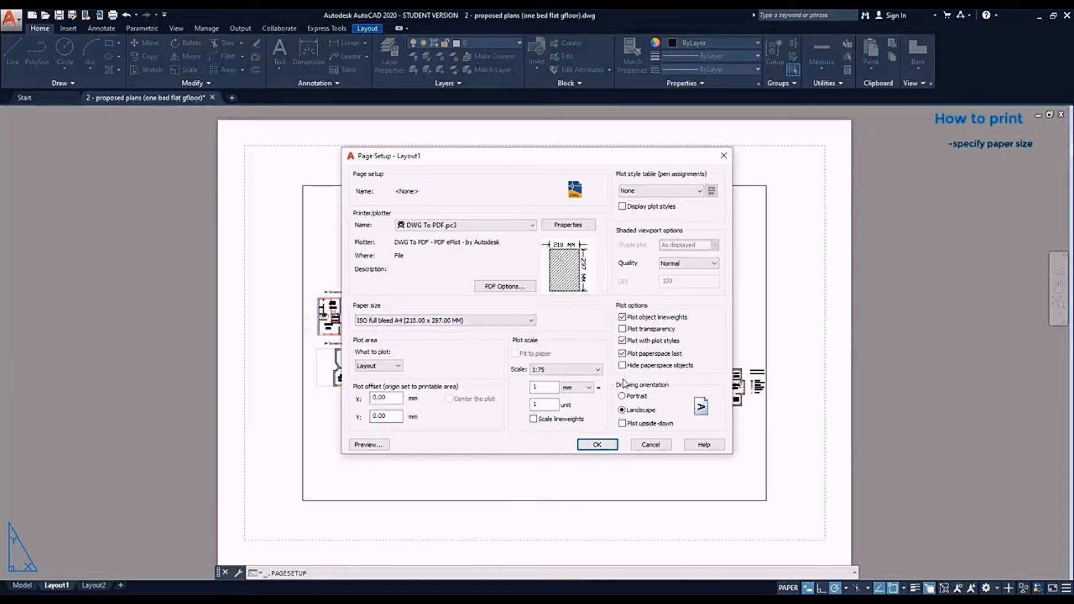
{"action": "left_click", "coordinate": [623, 397]}
{"action": "left_click", "coordinate": [612, 446]}
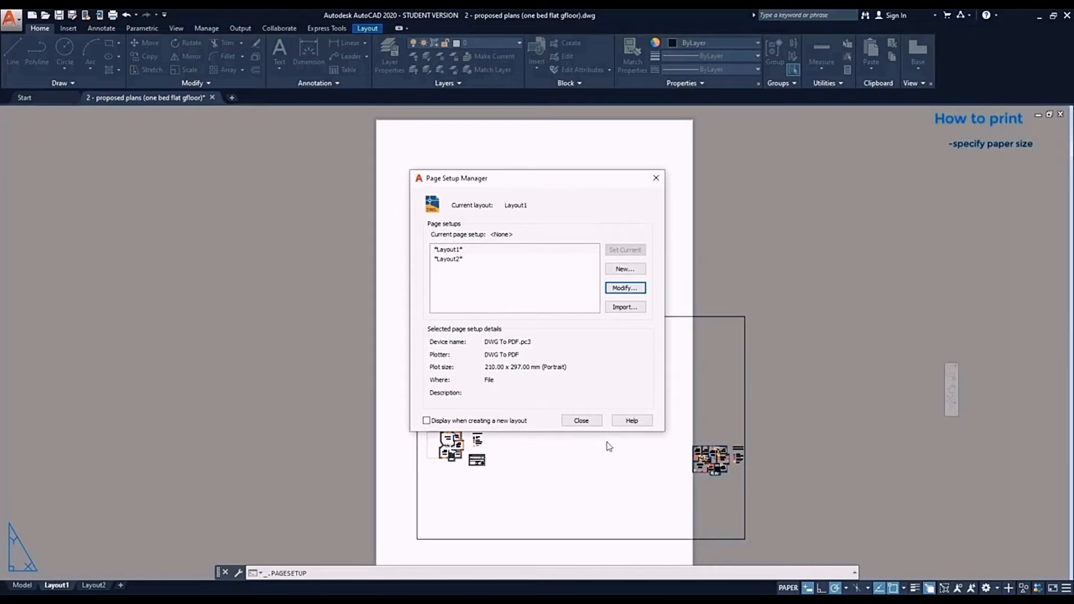
{"action": "left_click", "coordinate": [582, 420]}
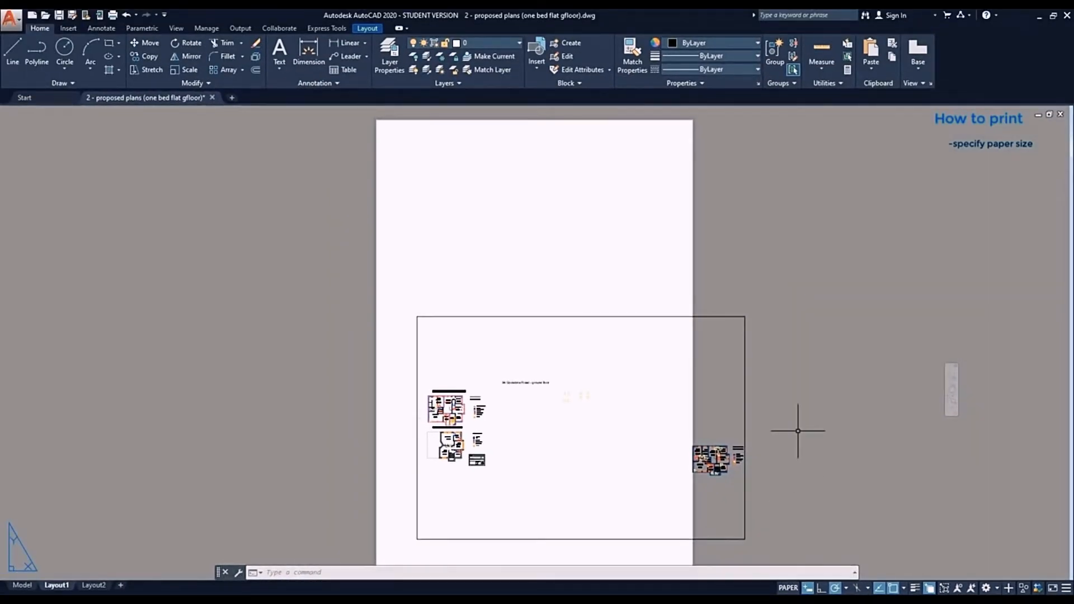
- Examine the sheet in paper space, view the floor plans through the viewport's model space, and return to paper space
{"action": "scroll", "coordinate": [792, 414], "scroll_direction": "down", "scroll_amount": 5}
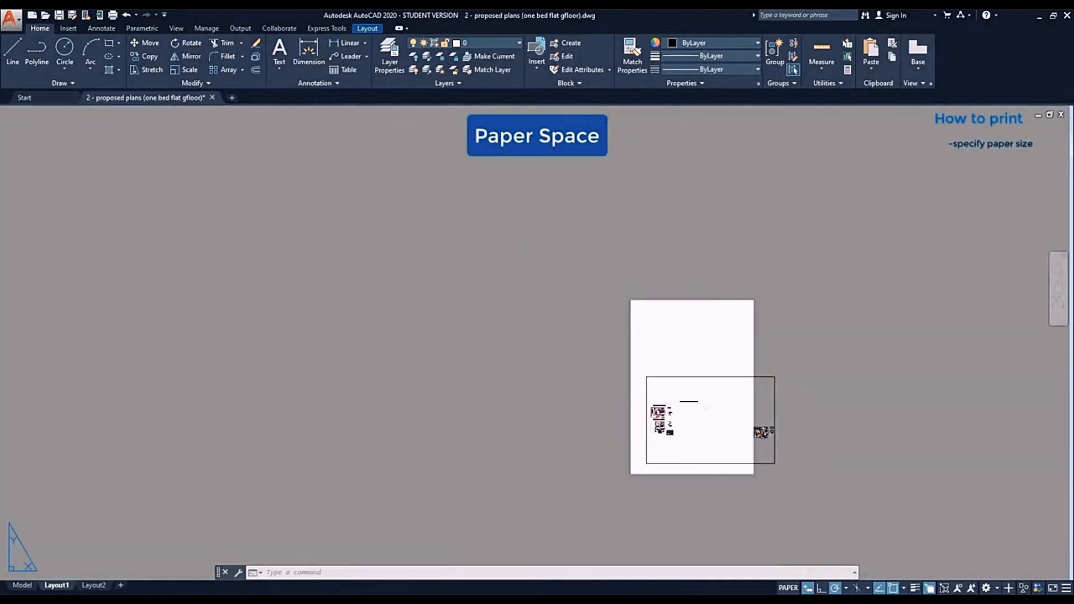
{"action": "scroll", "coordinate": [791, 419], "scroll_direction": "up", "scroll_amount": 5}
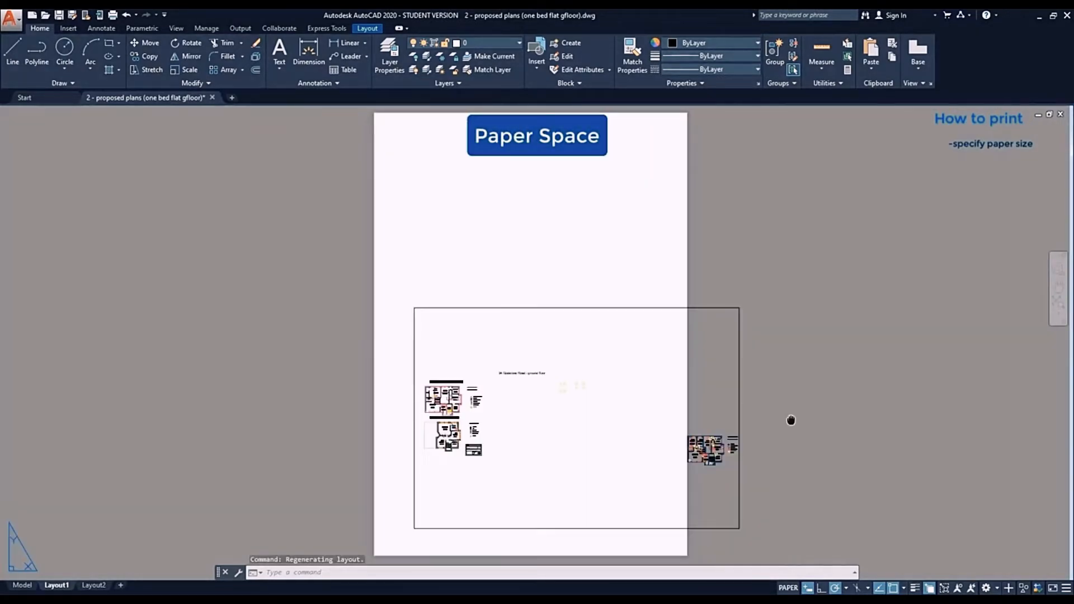
{"action": "middle_click_drag", "start_coordinate": [791, 420], "coordinate": [792, 392]}
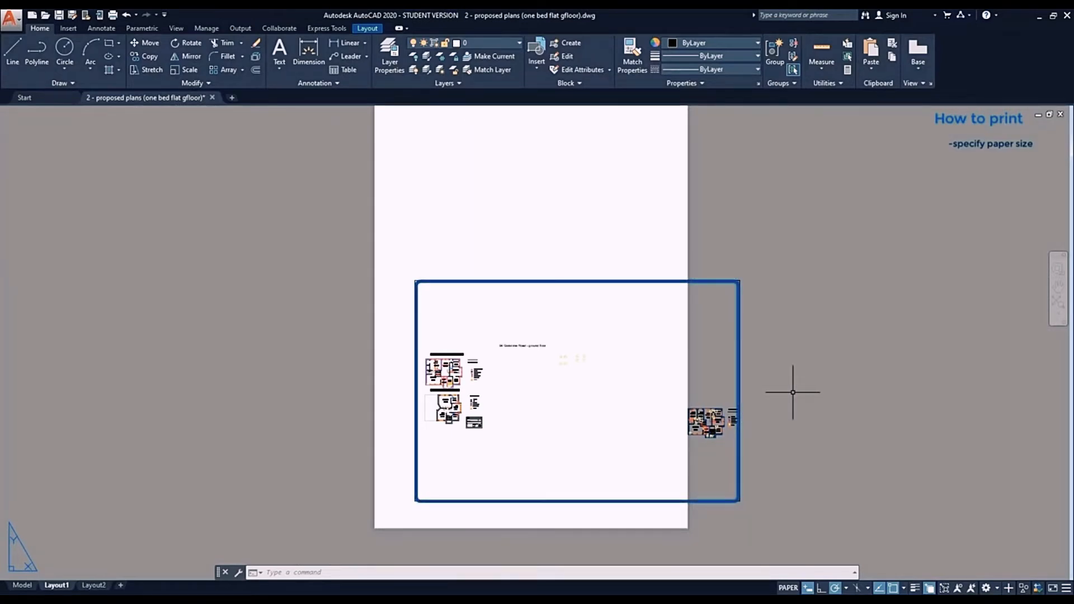
{"action": "double_click", "coordinate": [638, 395]}
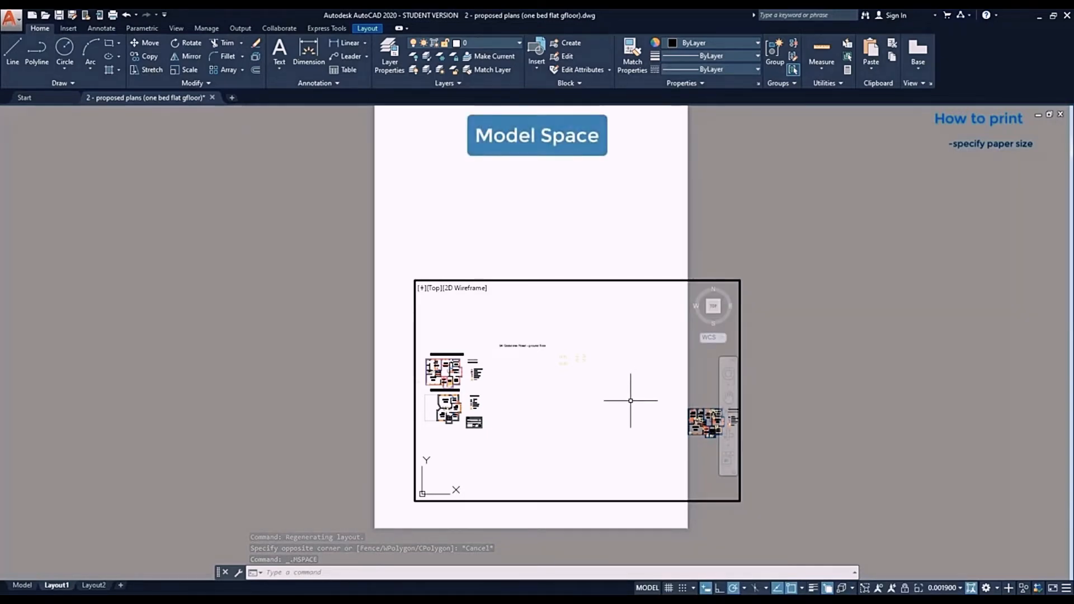
{"action": "scroll", "coordinate": [631, 400], "scroll_direction": "down", "scroll_amount": 2}
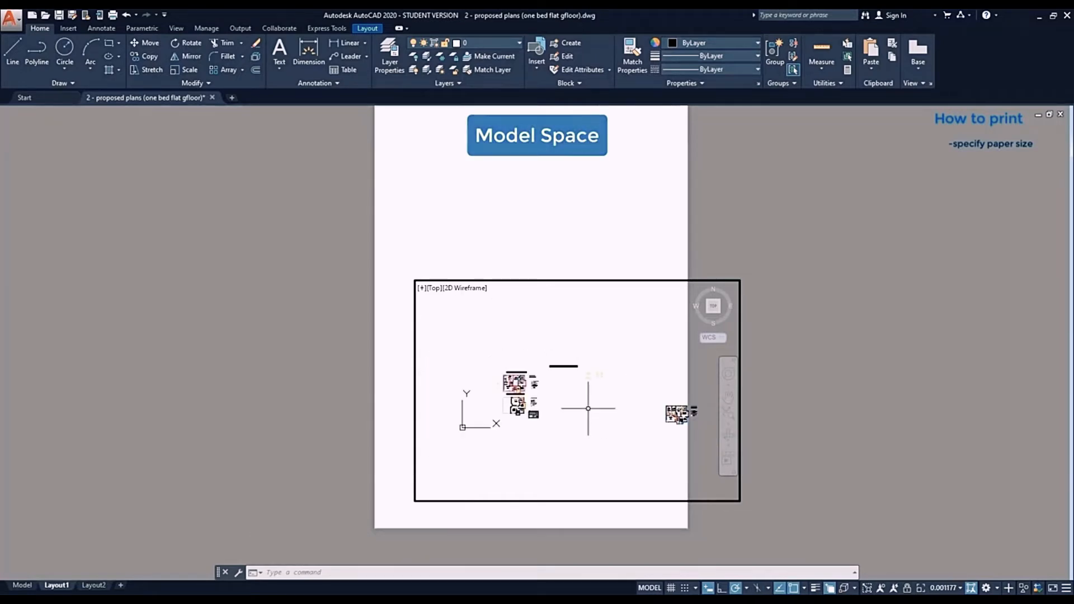
{"action": "mouse_move", "coordinate": [587, 408]}
{"action": "middle_mouse_down"}
{"action": "mouse_move", "coordinate": [649, 382]}
{"action": "mouse_move", "coordinate": [585, 373]}
{"action": "middle_mouse_up"}
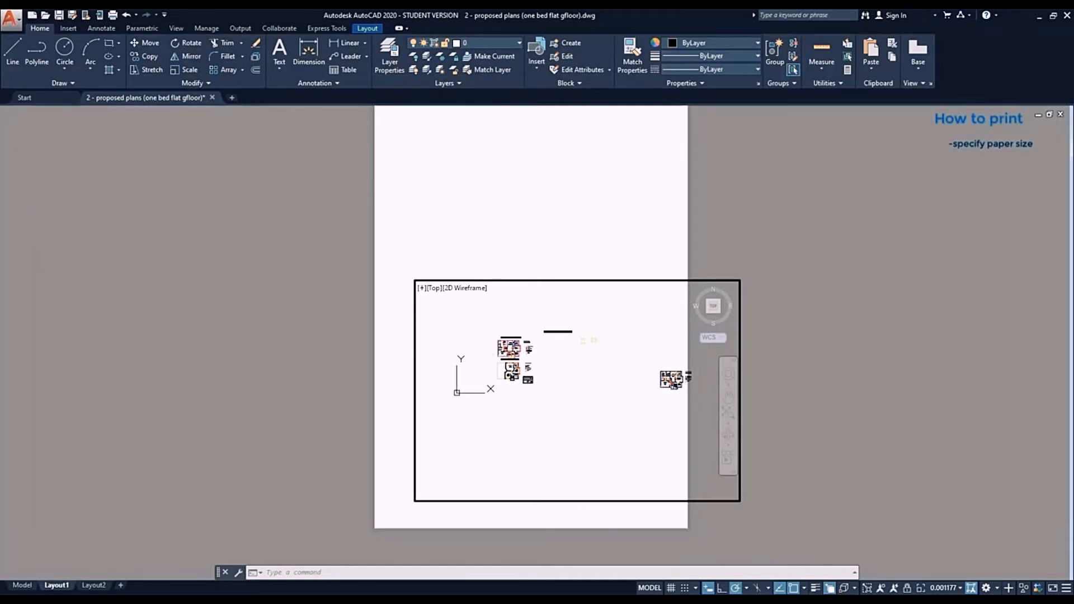
{"action": "scroll", "coordinate": [488, 347], "scroll_direction": "up", "scroll_amount": 2}
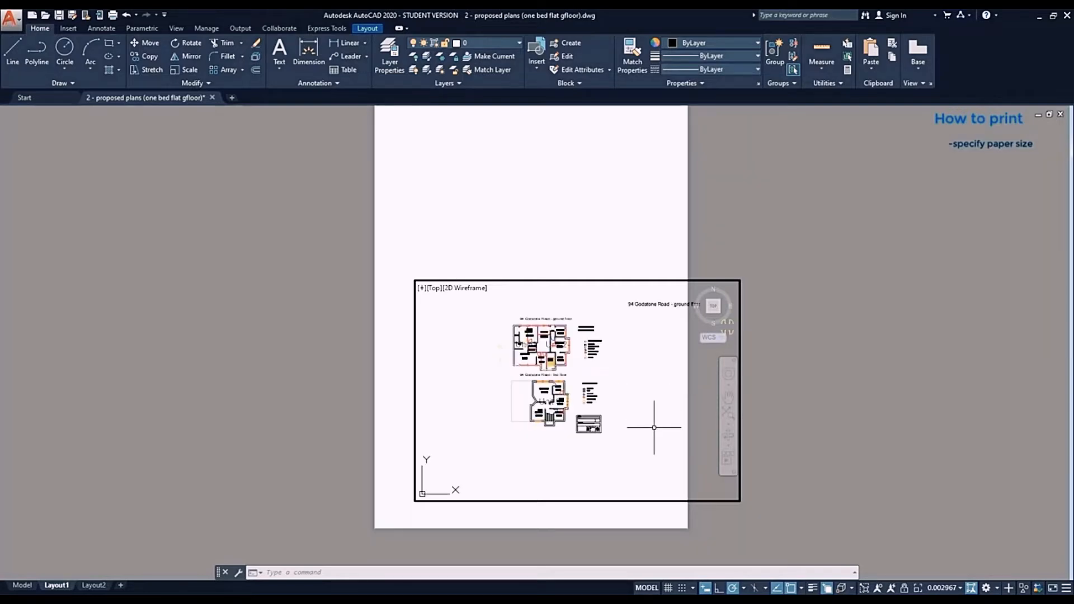
{"action": "left_click", "coordinate": [649, 588]}
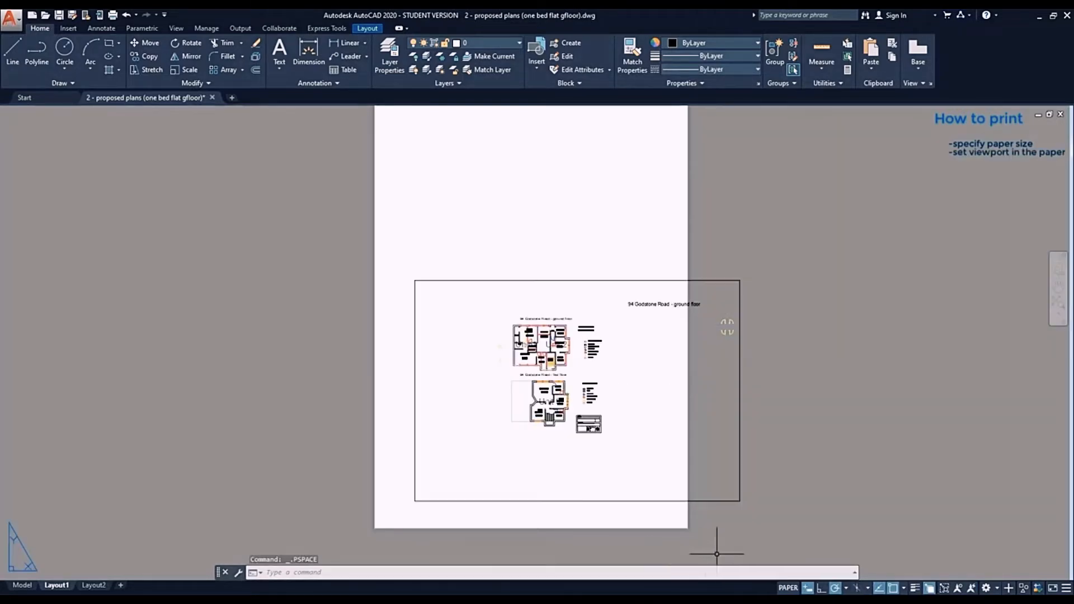
- Stretch the viewport's corners so its frame fills the portrait A4 sheet with a narrow margin on all sides
{"action": "middle_click_drag", "start_coordinate": [839, 297], "coordinate": [828, 334]}
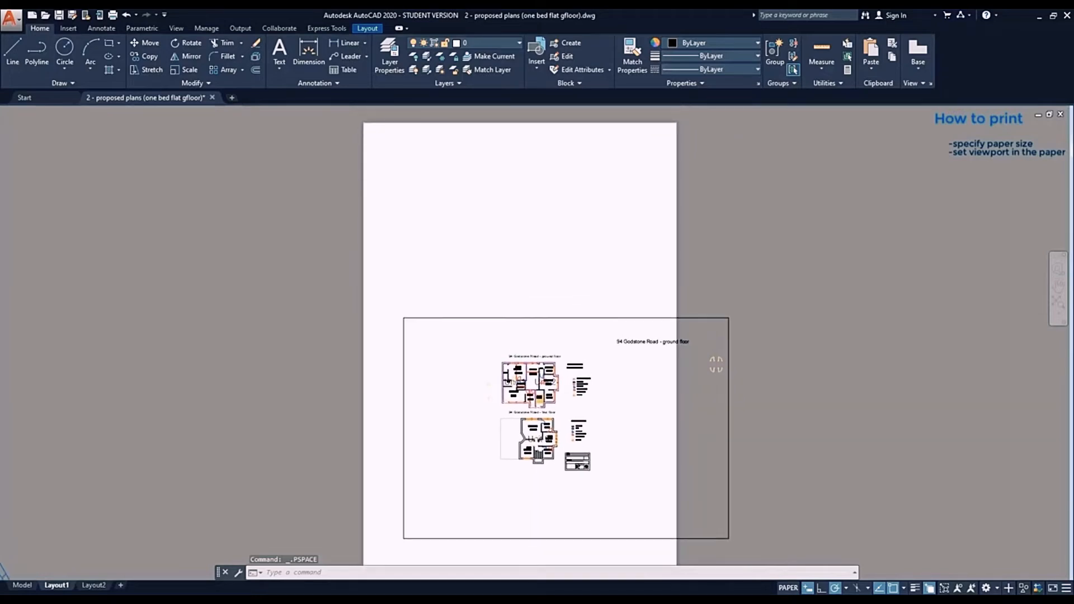
{"action": "left_click", "coordinate": [727, 319]}
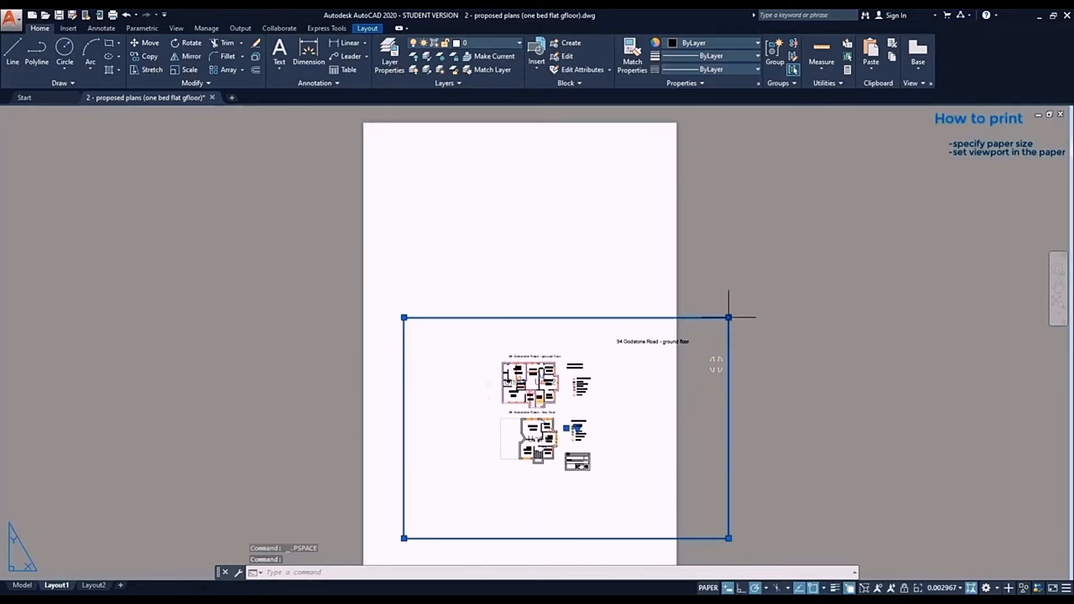
{"action": "left_click", "coordinate": [729, 317]}
{"action": "left_click", "coordinate": [671, 128]}
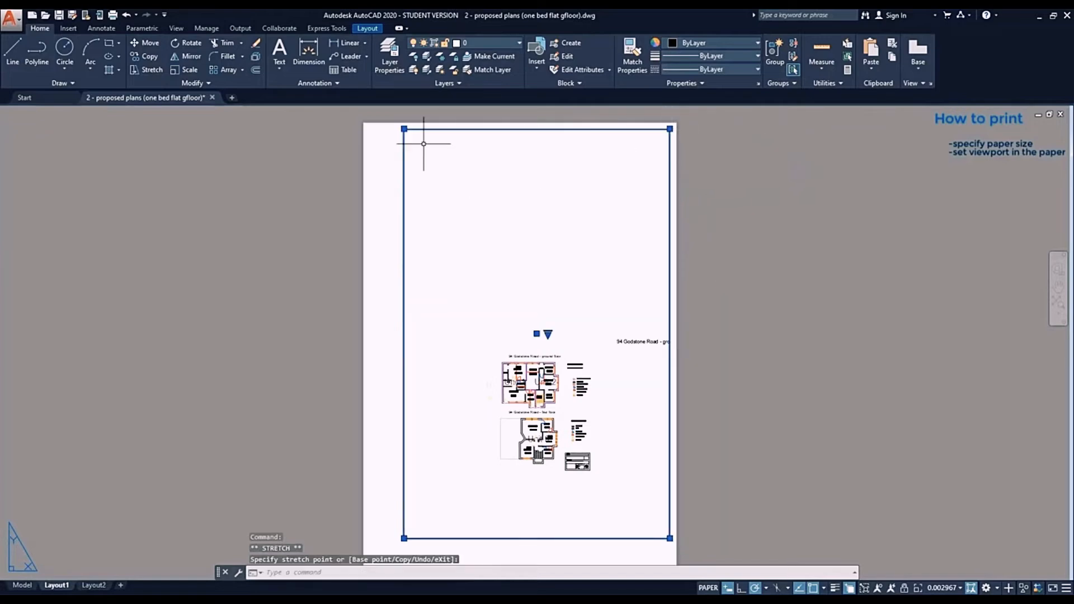
{"action": "left_click", "coordinate": [404, 129]}
{"action": "left_click", "coordinate": [372, 129]}
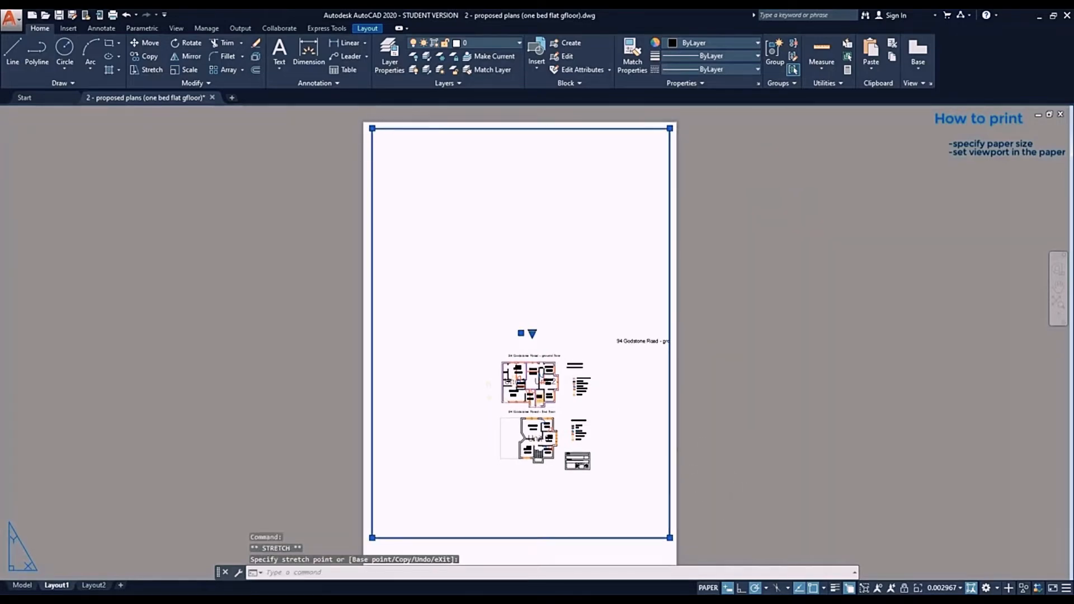
{"action": "middle_click_drag", "start_coordinate": [710, 543], "coordinate": [700, 480]}
{"action": "left_click", "coordinate": [661, 474]}
{"action": "left_click", "coordinate": [661, 494]}
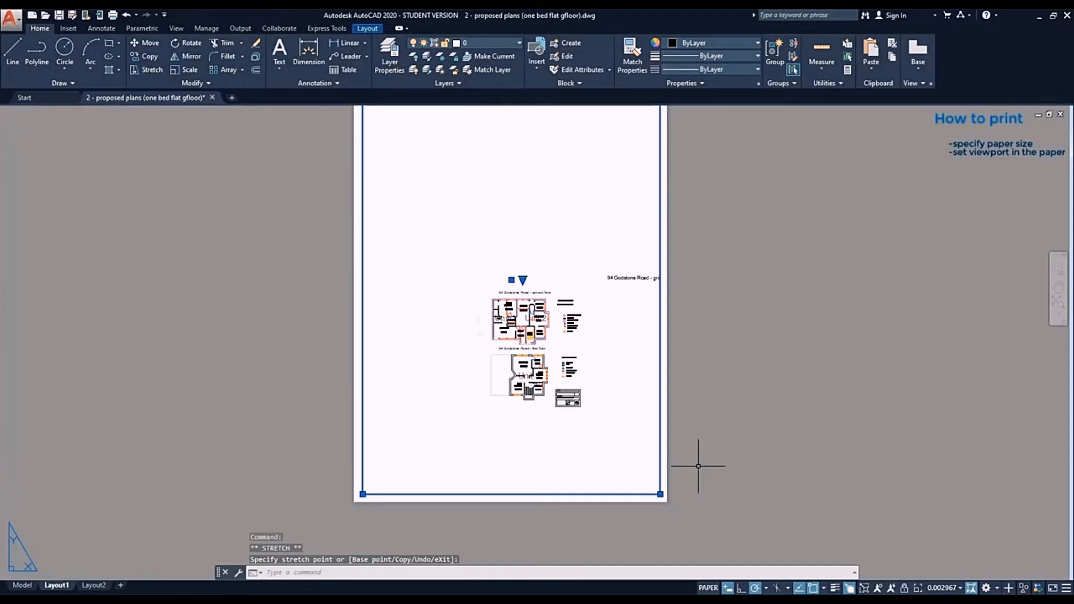
- Set the viewport scale to 1:100, fit both floor plans, legends and title block inside the frame, and return to paper space
{"action": "double_click", "coordinate": [624, 443]}
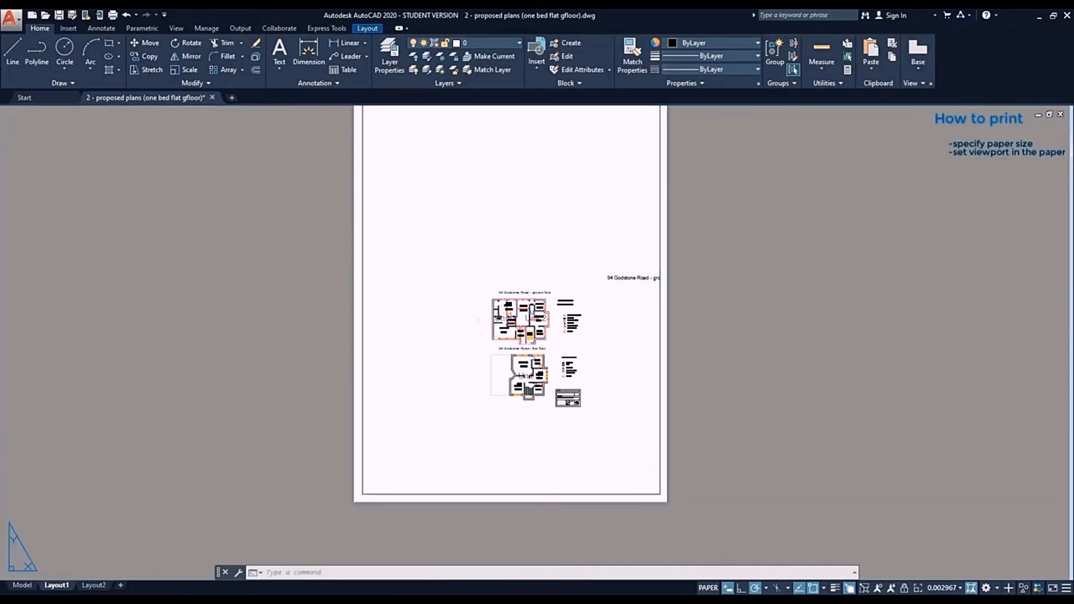
{"action": "scroll", "coordinate": [571, 347], "scroll_direction": "up", "scroll_amount": 2}
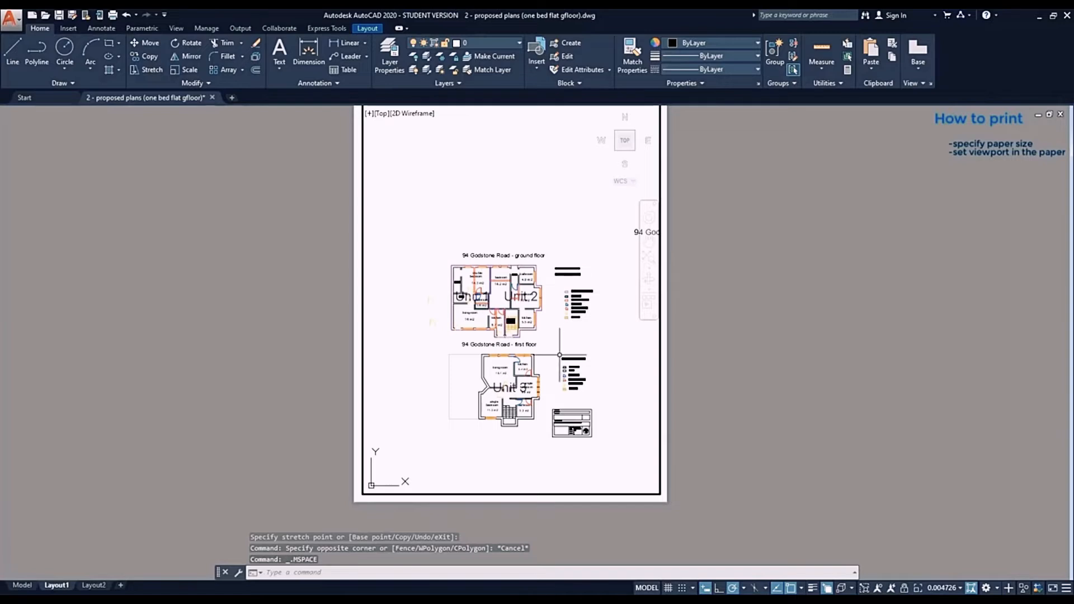
{"action": "scroll", "coordinate": [536, 352], "scroll_direction": "up", "scroll_amount": 2}
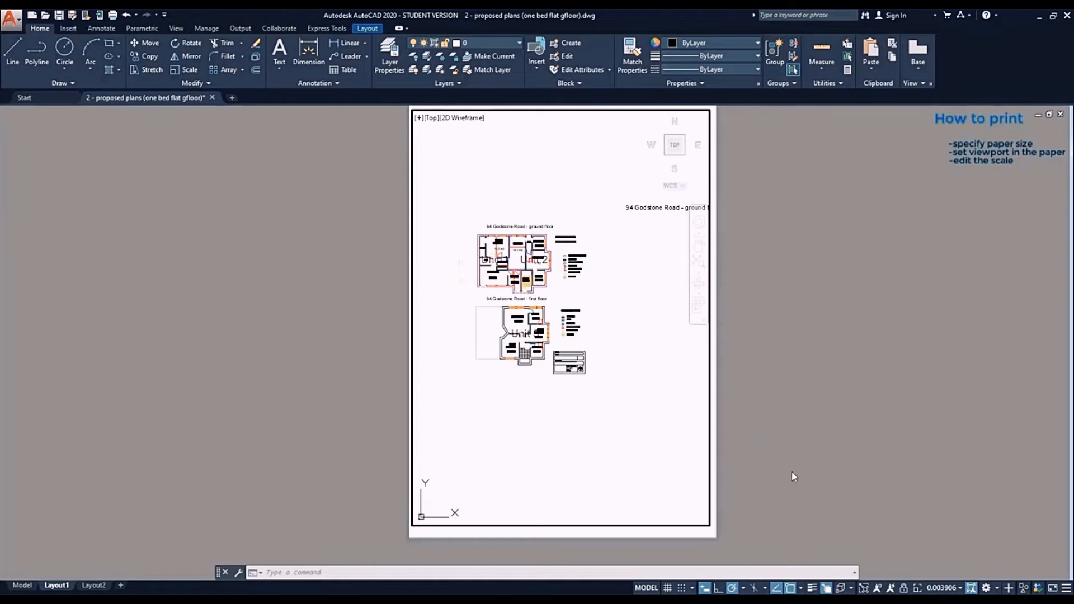
{"action": "left_click", "coordinate": [943, 588]}
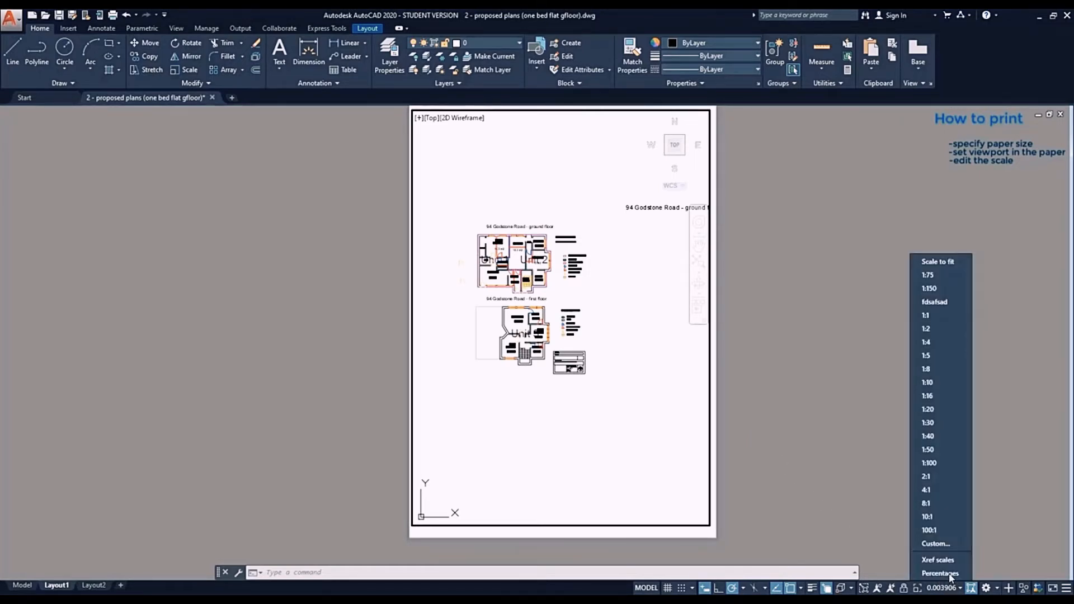
{"action": "left_click", "coordinate": [944, 463]}
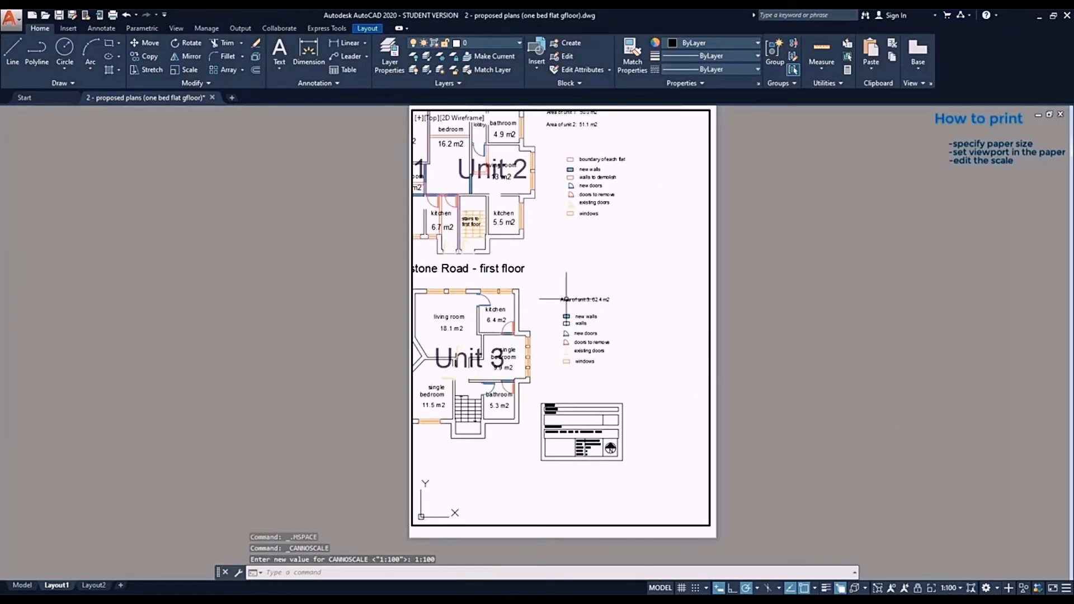
{"action": "middle_click_drag", "start_coordinate": [499, 265], "coordinate": [613, 329]}
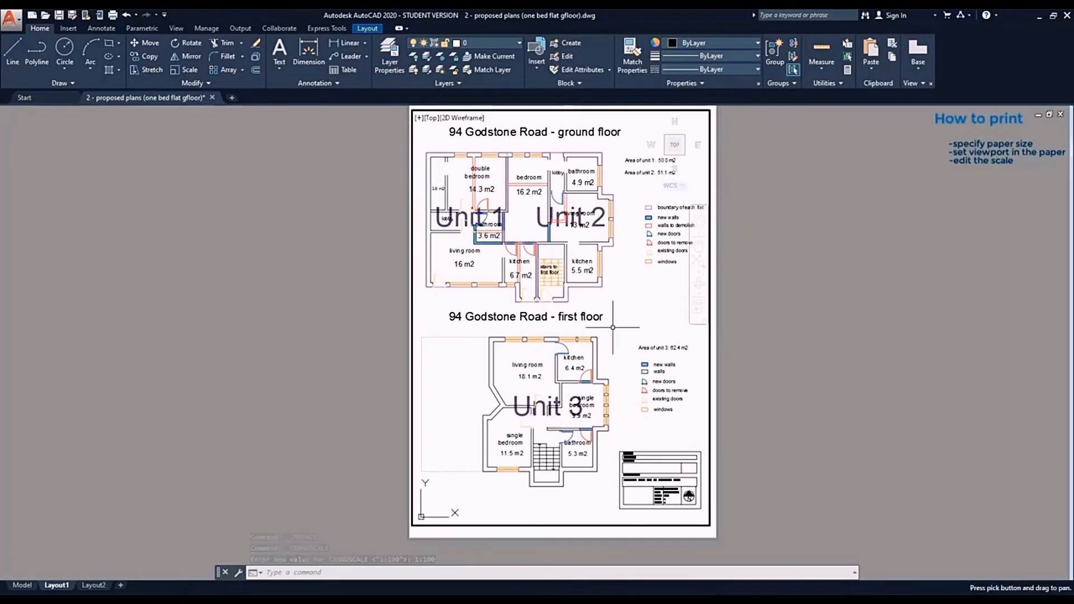
{"action": "double_click", "coordinate": [744, 343]}
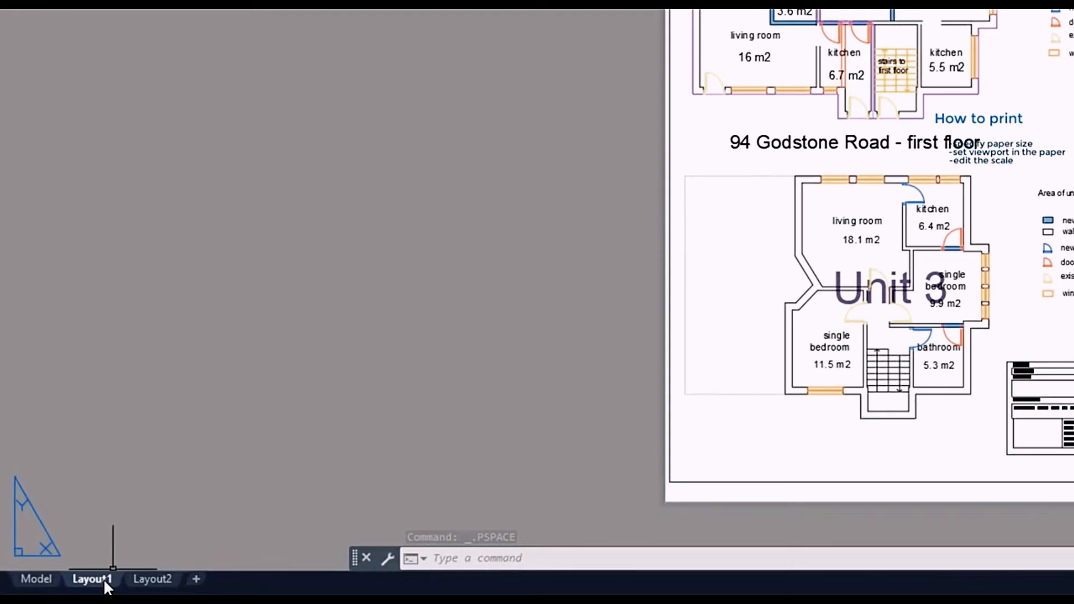
- Plot Layout1 as a single sheet with DWG To PDF.pc3, saving "2 - proposed plans (one bed flat gfloor)-Layout1.pdf" in Documentos
{"action": "right_click", "coordinate": [103, 578]}
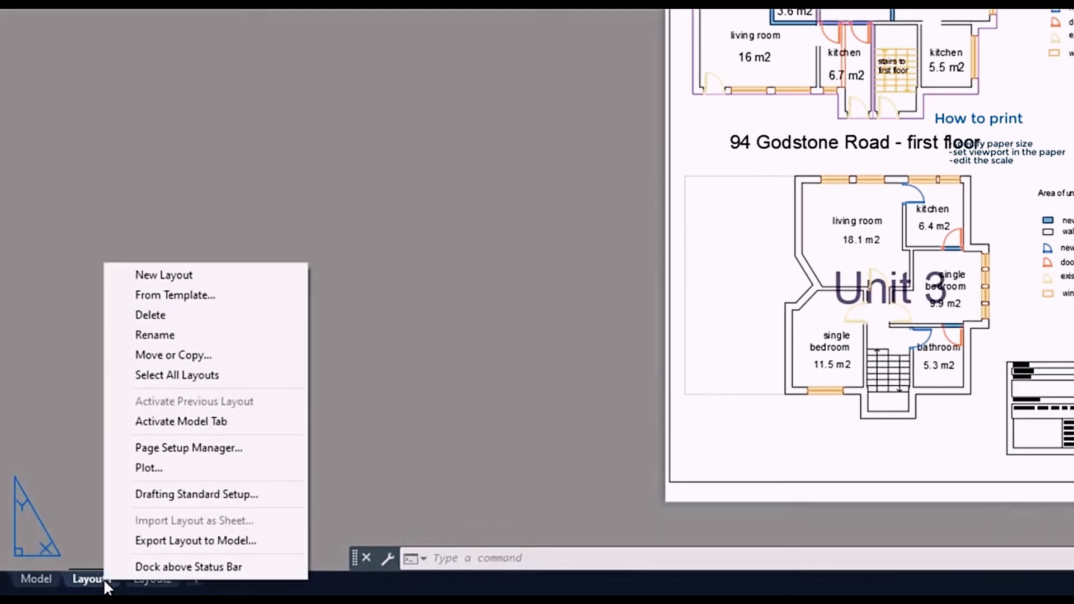
{"action": "left_click", "coordinate": [275, 468]}
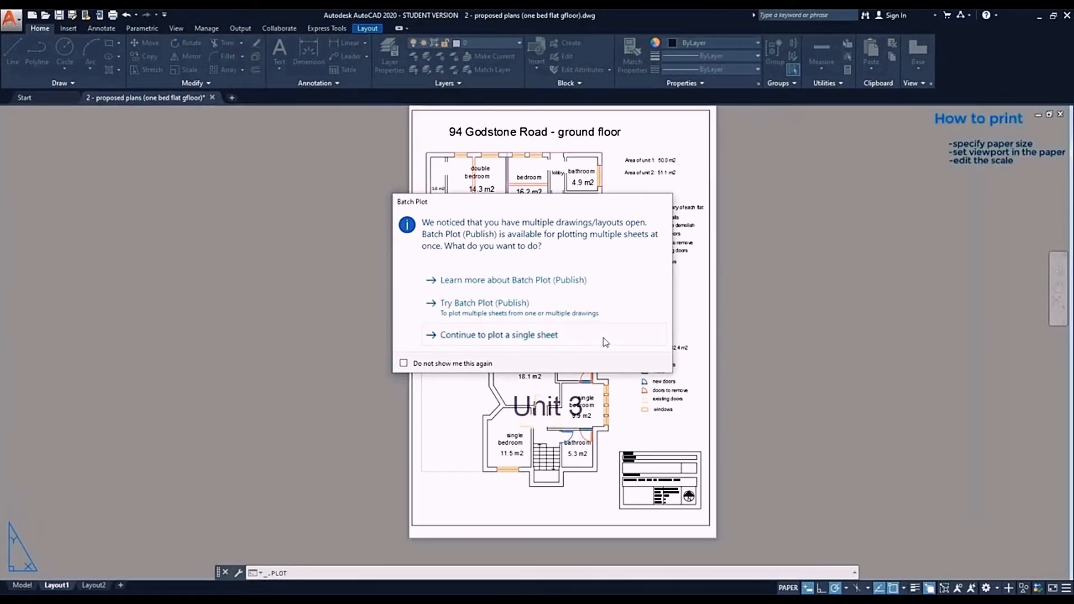
{"action": "left_click", "coordinate": [602, 339]}
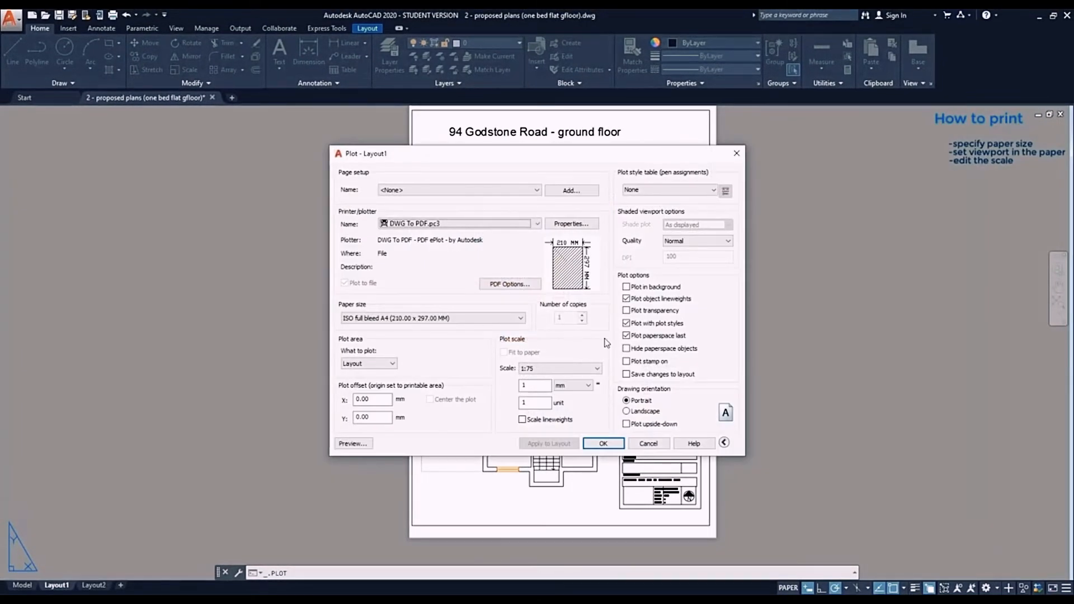
{"action": "left_click", "coordinate": [602, 443]}
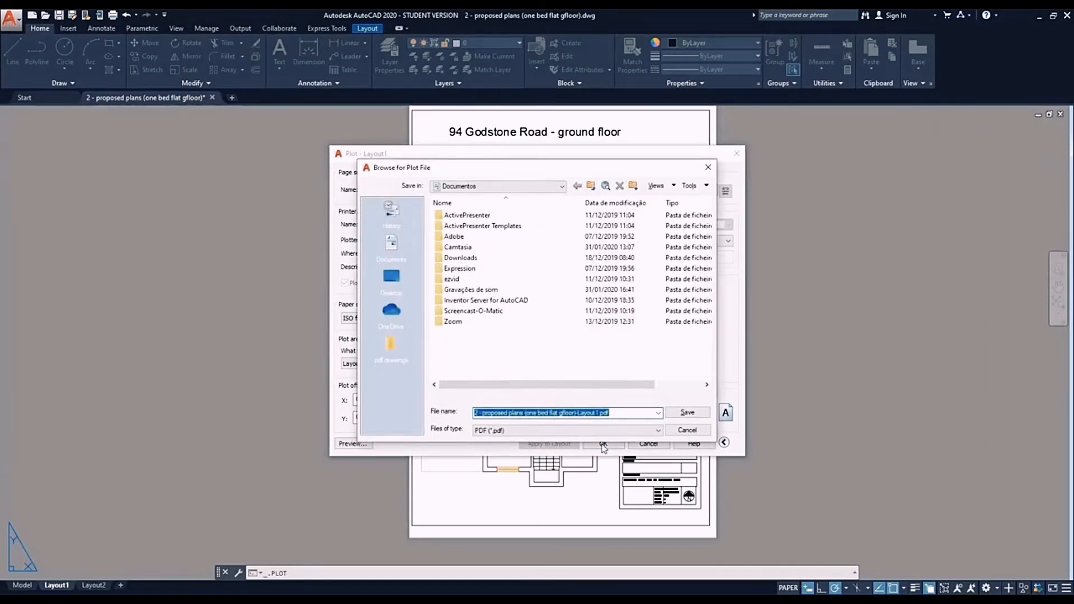
{"action": "left_click", "coordinate": [688, 413]}
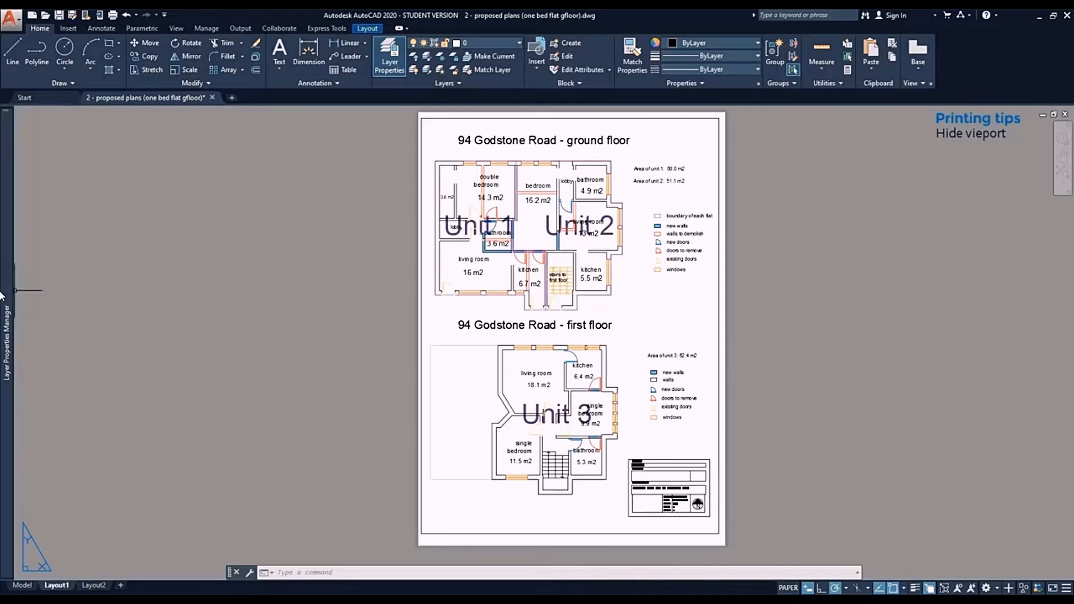
- Create a new layer named viewport
{"action": "mouse_move", "coordinate": [6, 297]}
{"action": "right_click", "coordinate": [118, 304]}
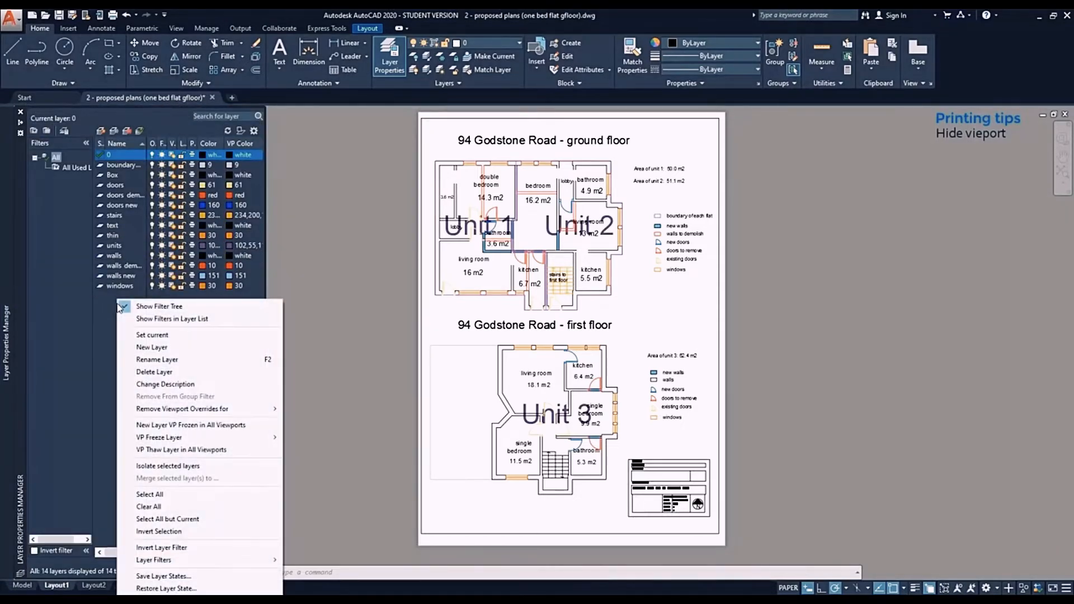
{"action": "left_click", "coordinate": [151, 346]}
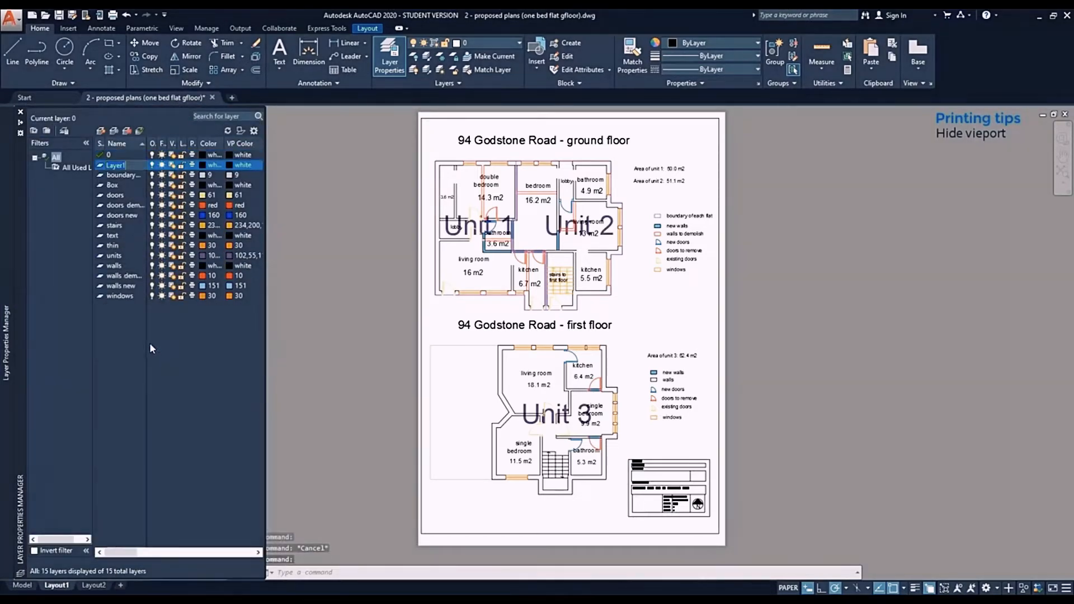
{"action": "type", "text": "viewport"}
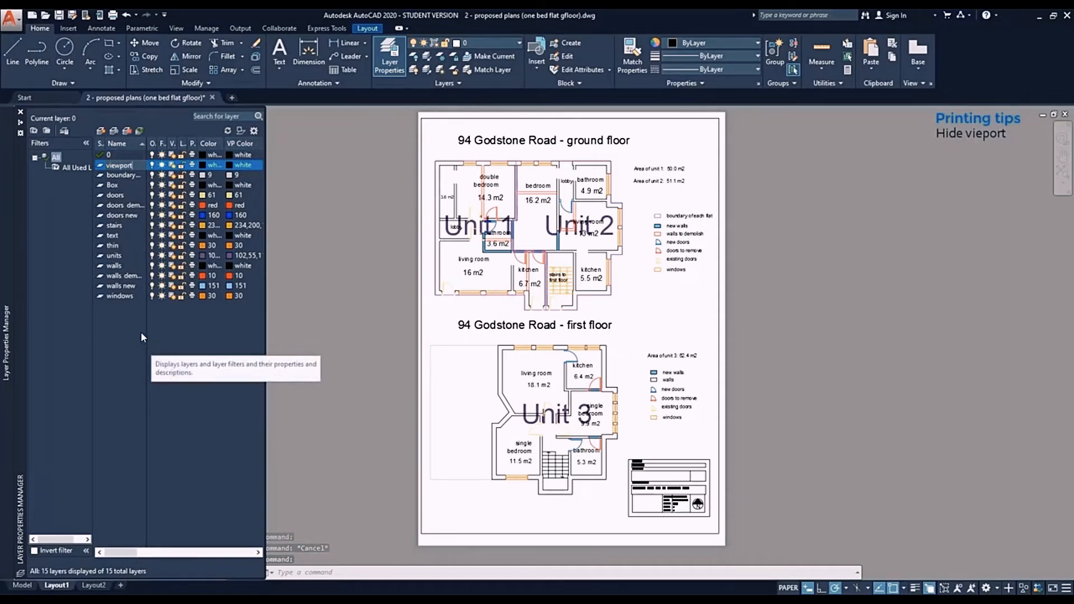
{"action": "key", "text": "Return"}
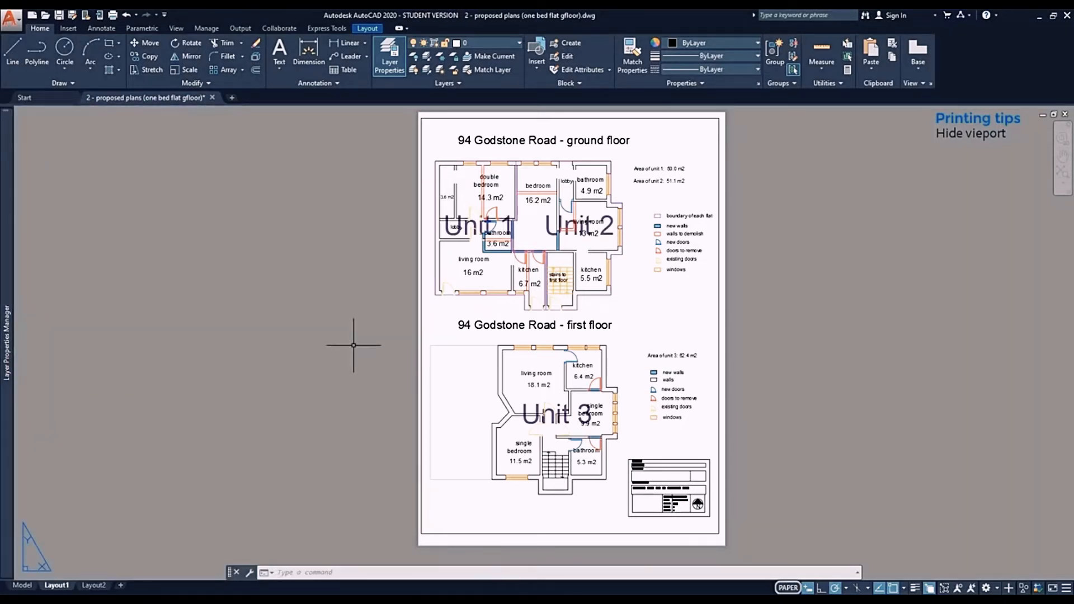
- Assign the sheet's viewport frame to the viewport layer and freeze that layer
{"action": "left_click", "coordinate": [422, 330]}
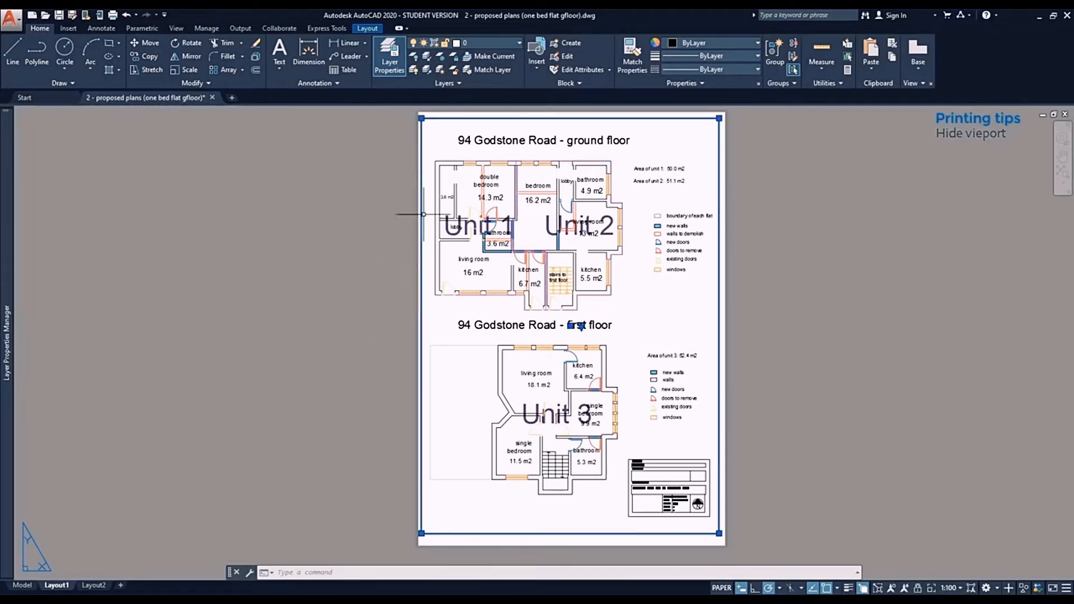
{"action": "left_click", "coordinate": [509, 45]}
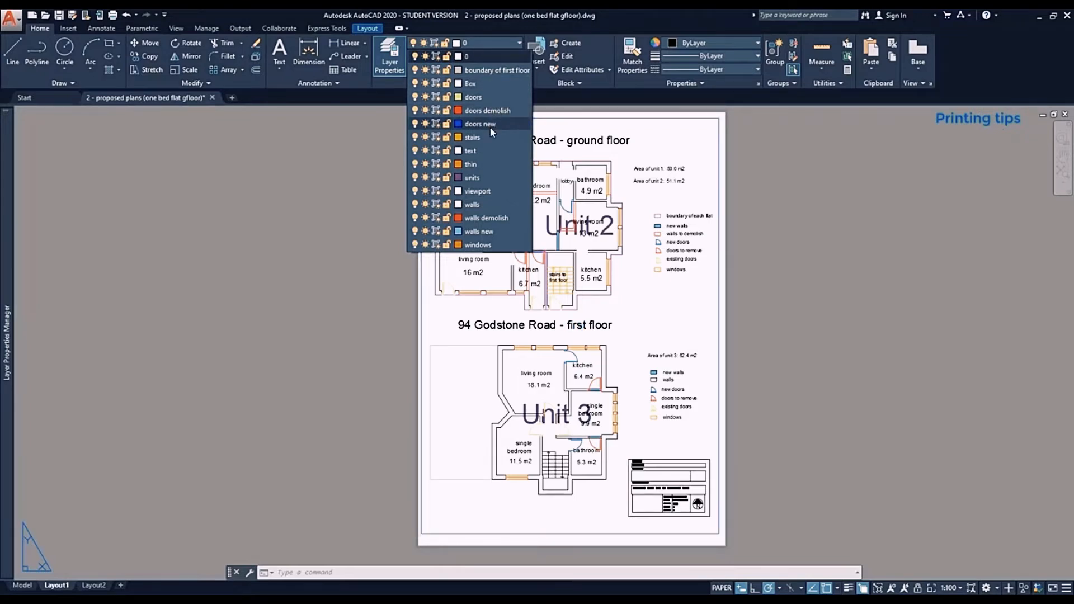
{"action": "left_click", "coordinate": [473, 192]}
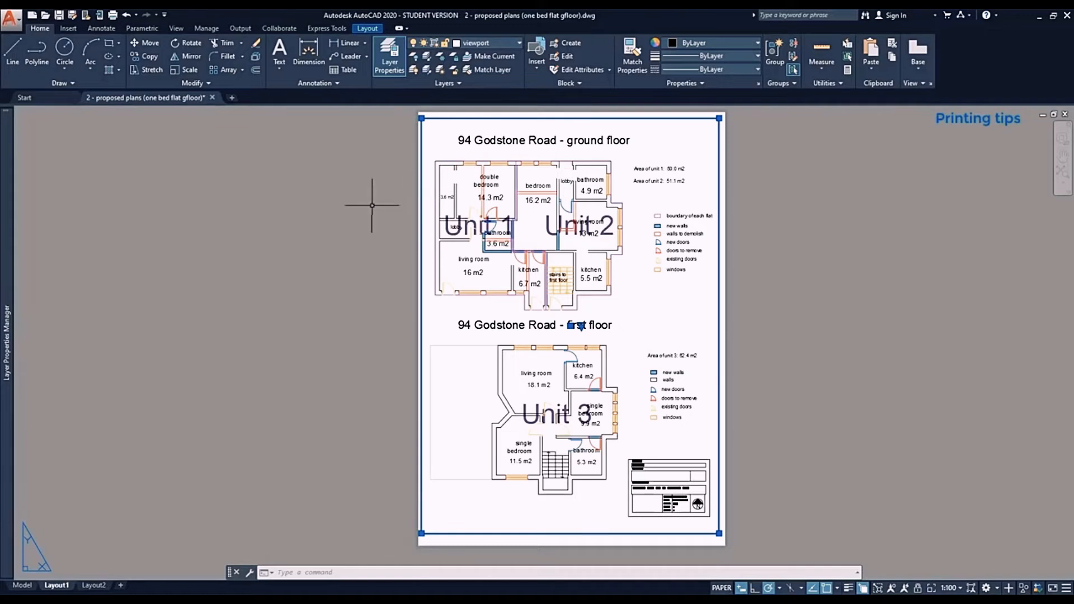
{"action": "key", "text": "Escape"}
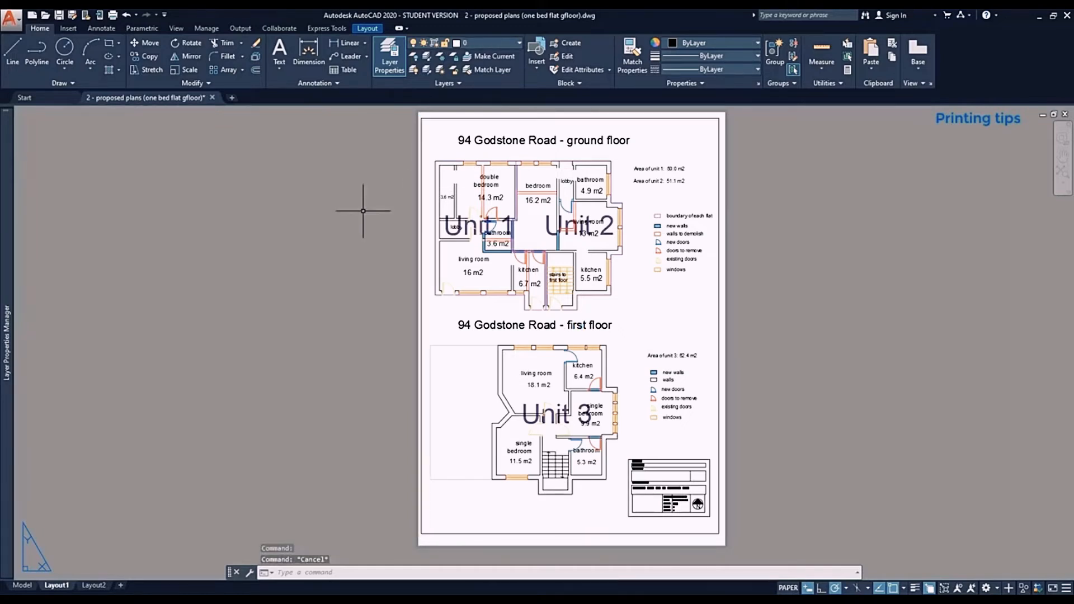
{"action": "mouse_move", "coordinate": [1, 254]}
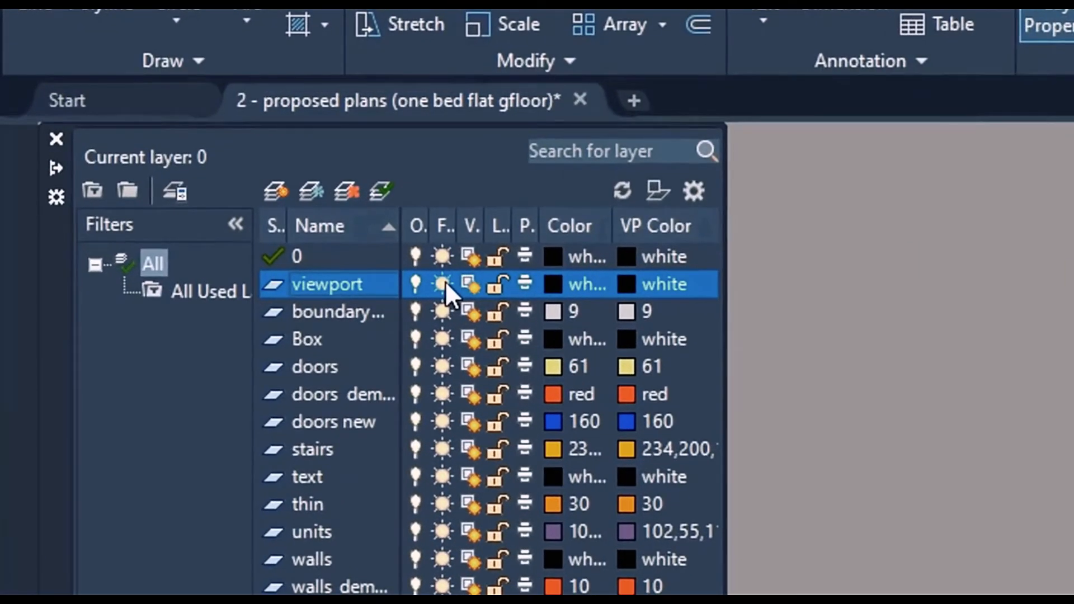
{"action": "left_click", "coordinate": [446, 281]}
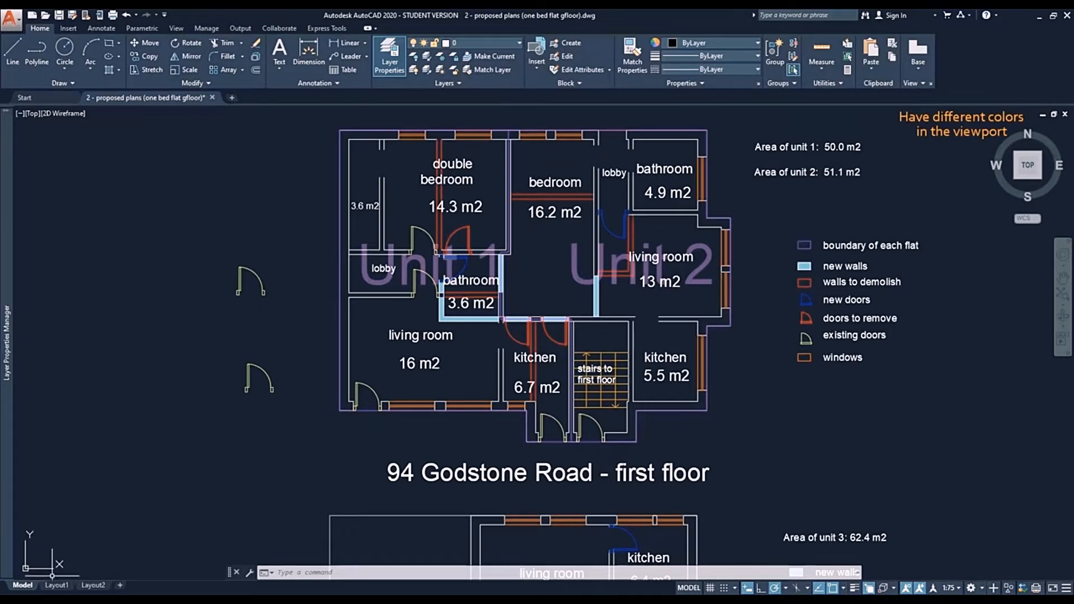
- Enter model space through Layout1's viewport and override the doors layer's viewport color with index color 84
{"action": "left_click", "coordinate": [57, 585]}
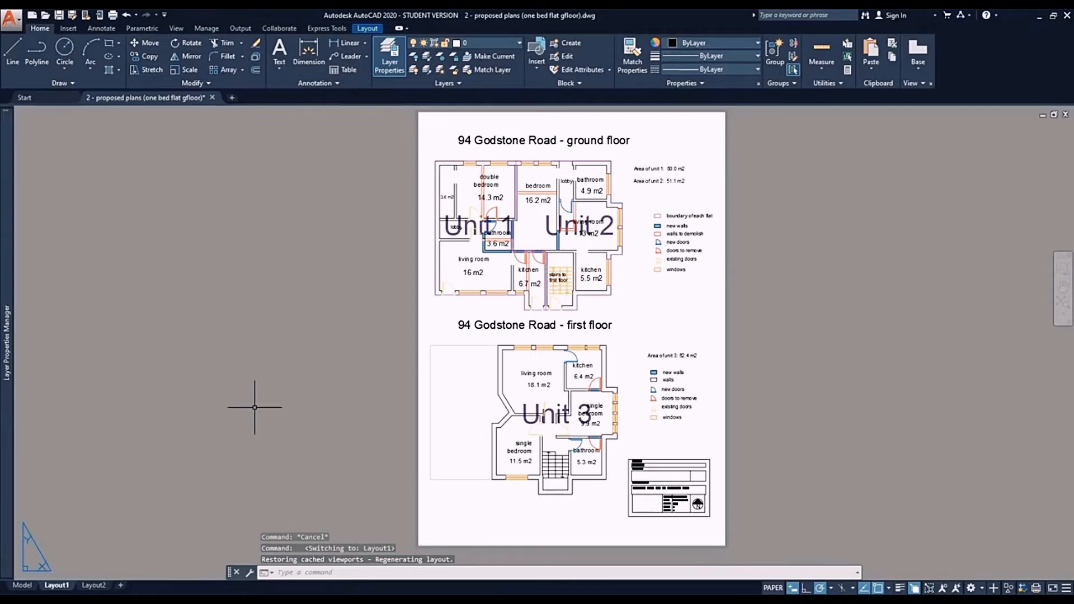
{"action": "double_click", "coordinate": [635, 212]}
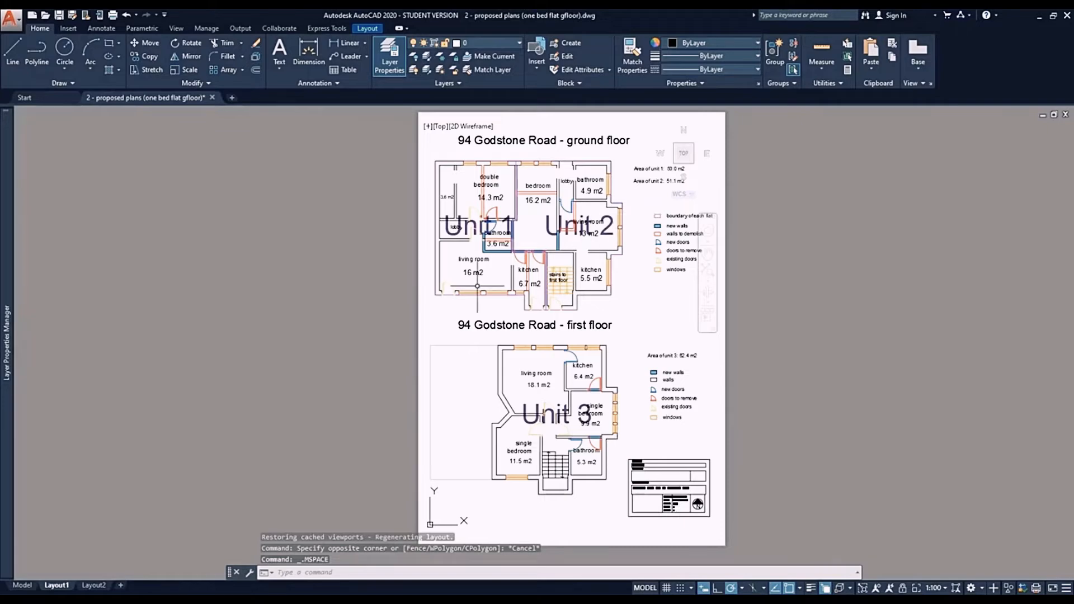
{"action": "mouse_move", "coordinate": [3, 316]}
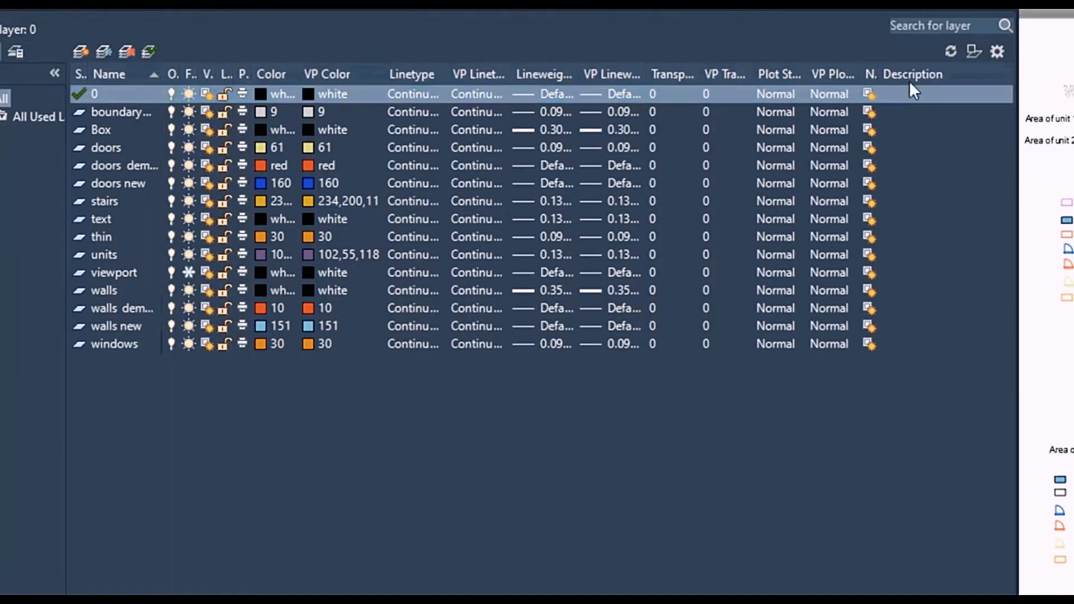
{"action": "left_click", "coordinate": [364, 438]}
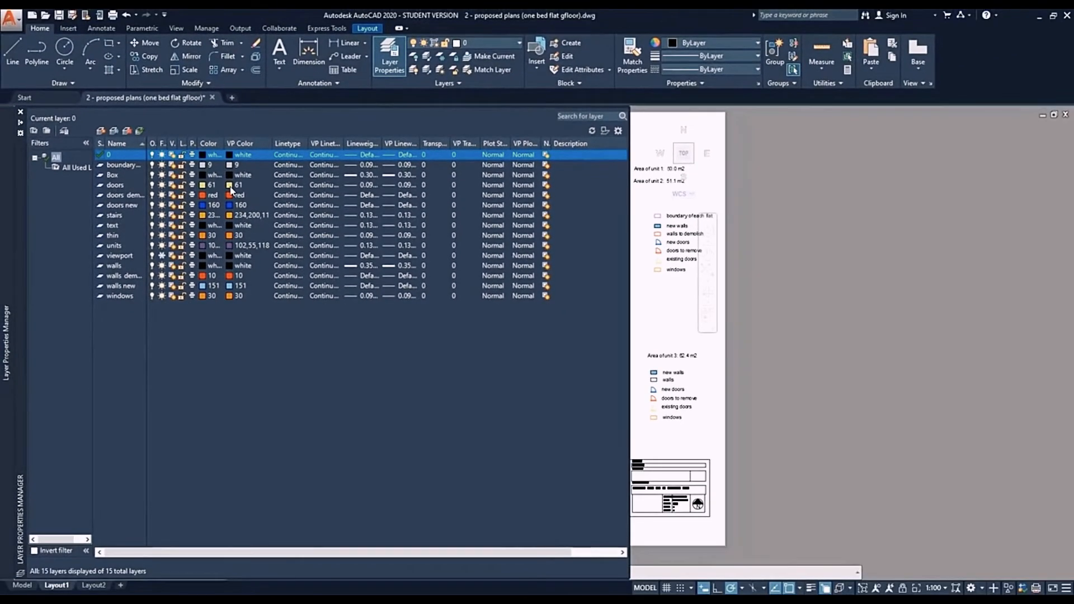
{"action": "left_click", "coordinate": [231, 188]}
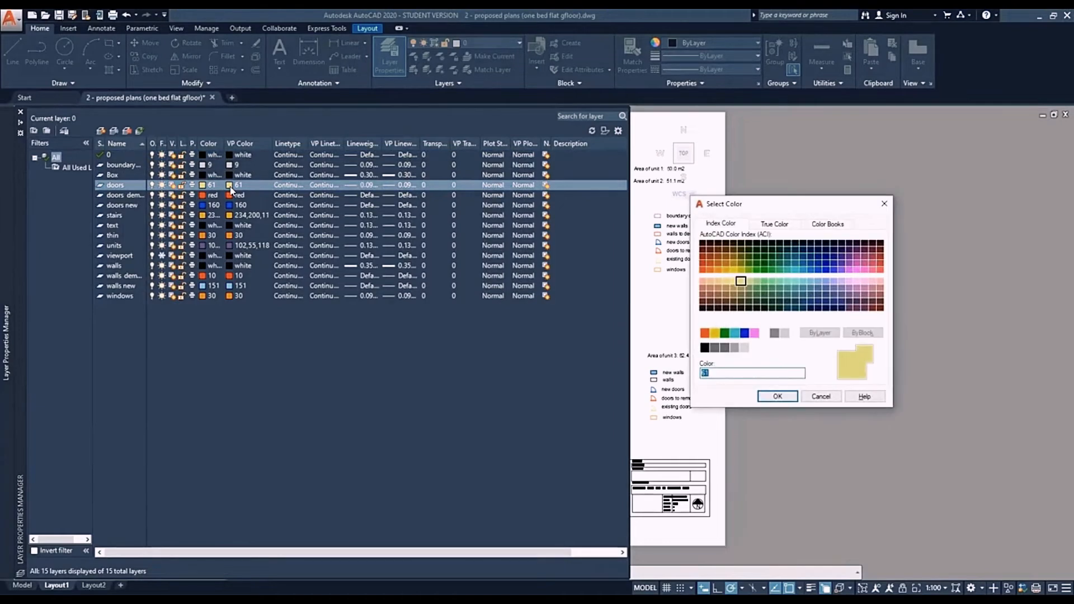
{"action": "left_click", "coordinate": [757, 258]}
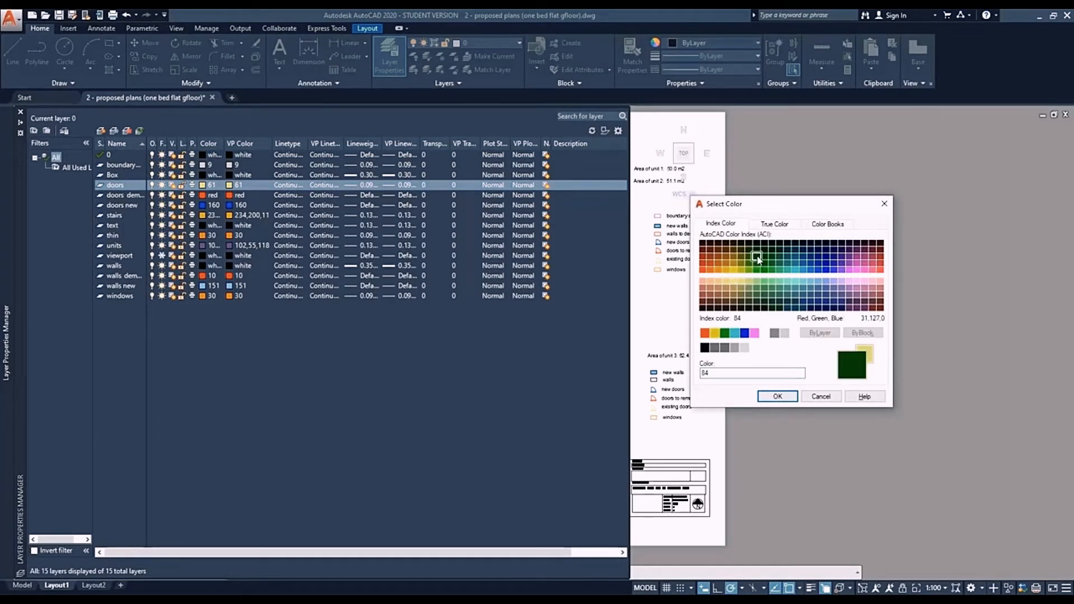
{"action": "left_click", "coordinate": [783, 397]}
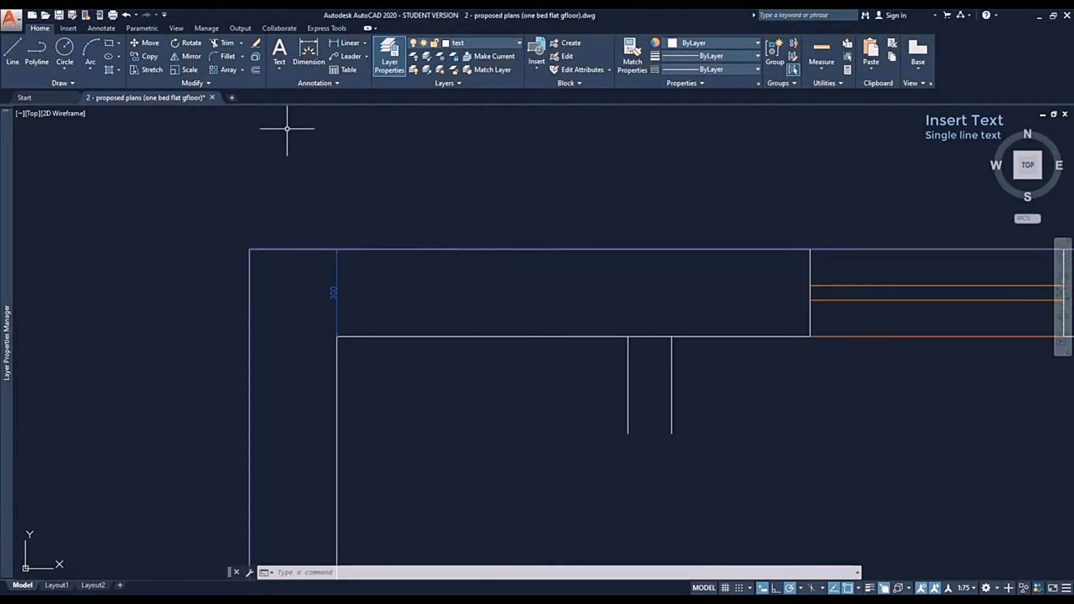
- Add the single-line text "text" beside the 300 dimension inside the upper wall, with height 100 and a horizontal baseline
{"action": "left_click", "coordinate": [278, 75]}
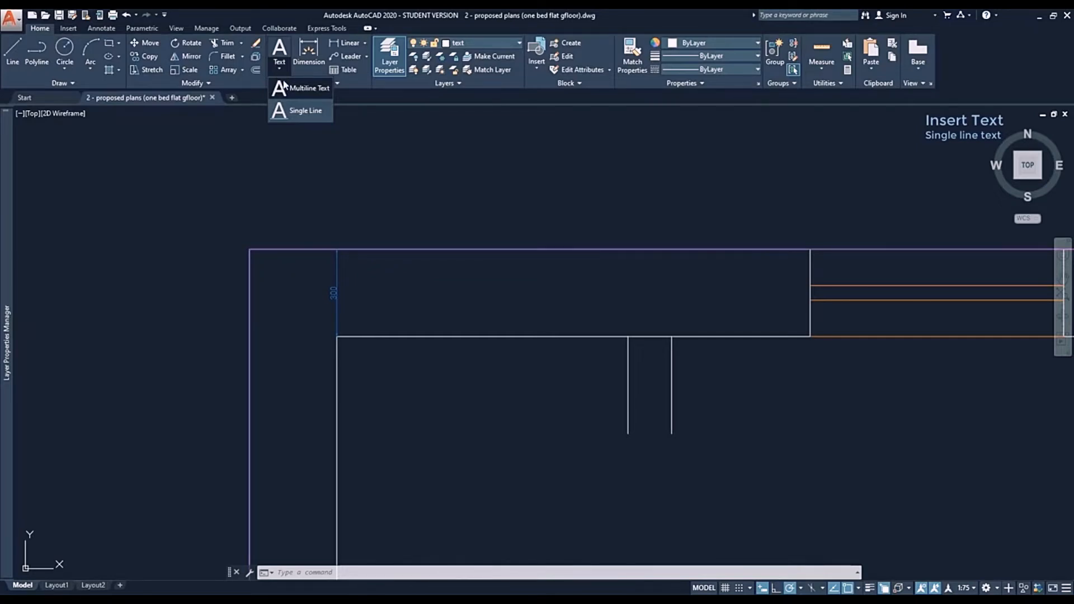
{"action": "left_click", "coordinate": [322, 112]}
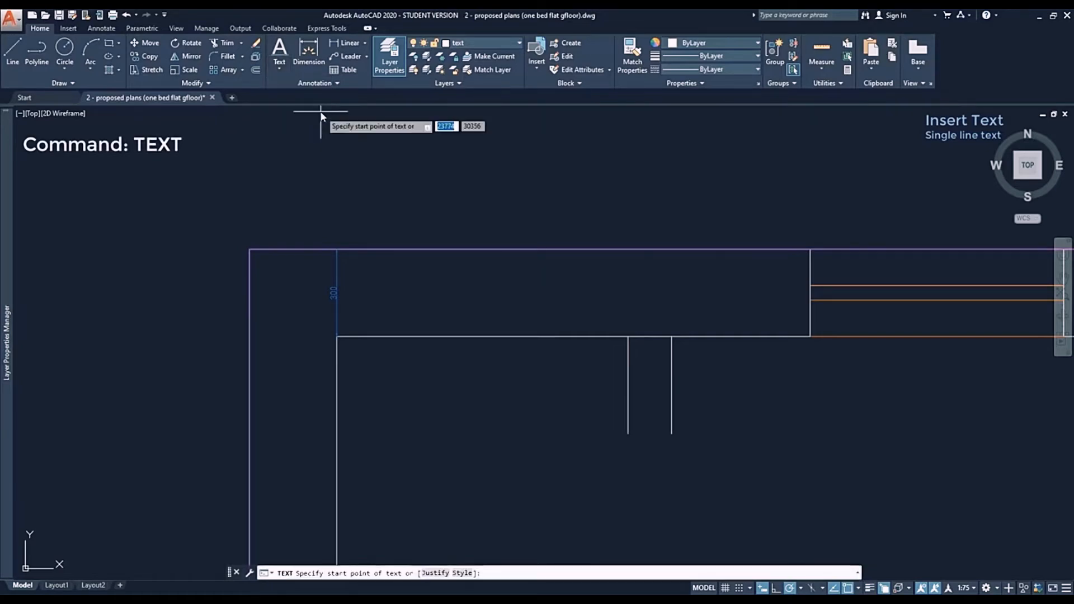
{"action": "left_click", "coordinate": [395, 309]}
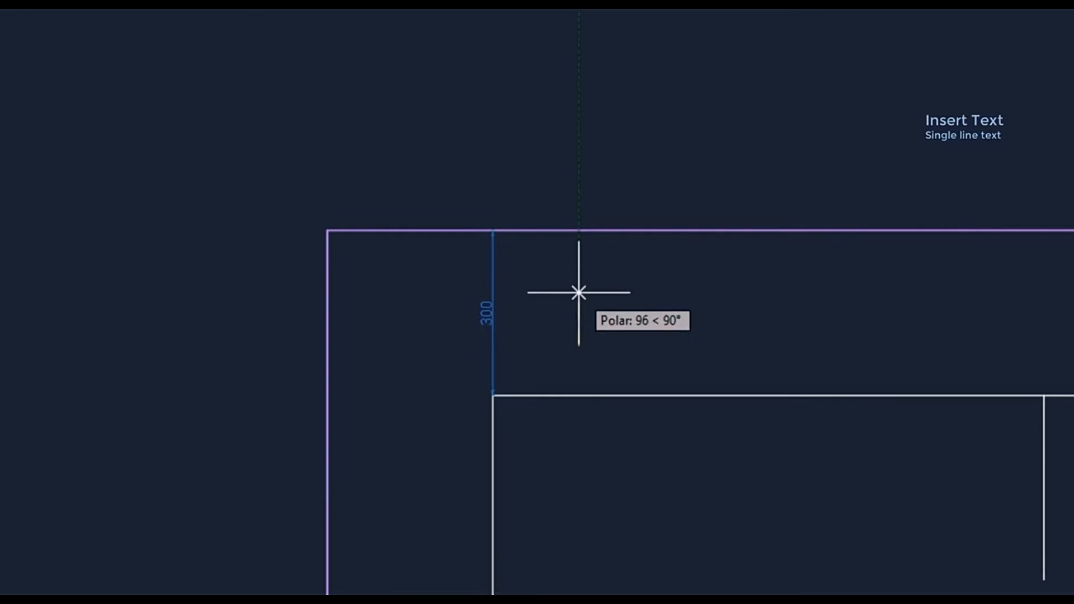
{"action": "type", "text": "100"}
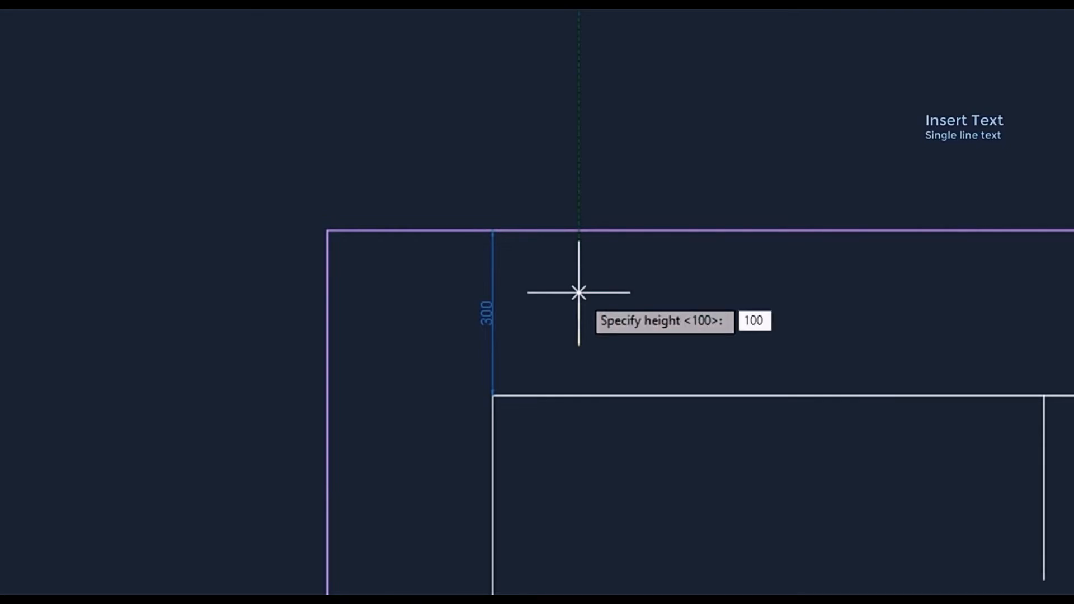
{"action": "key", "text": "Return"}
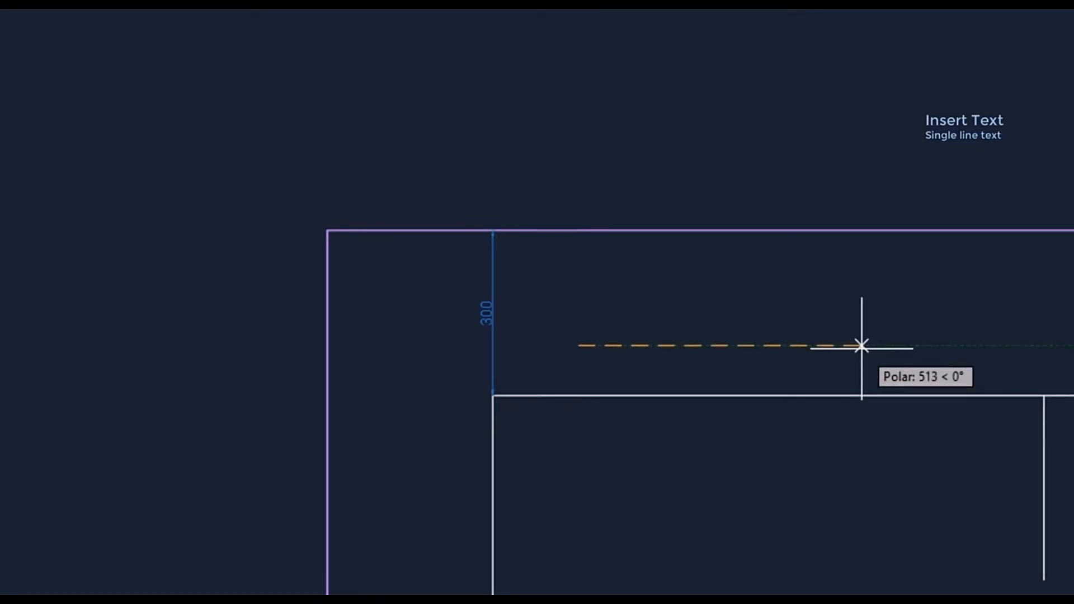
{"action": "left_click", "coordinate": [861, 344]}
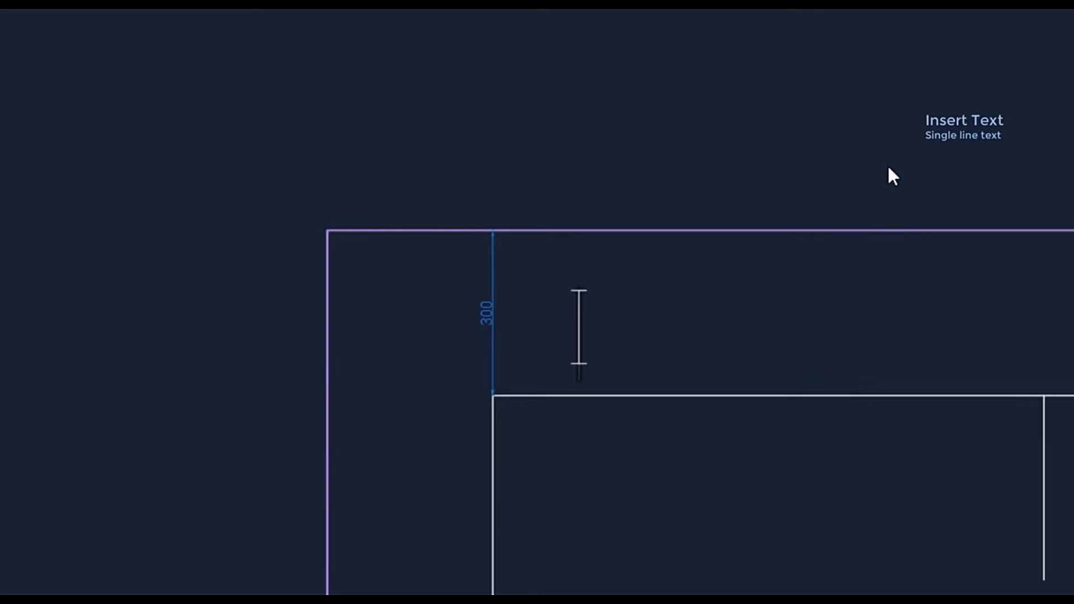
{"action": "type", "text": "text"}
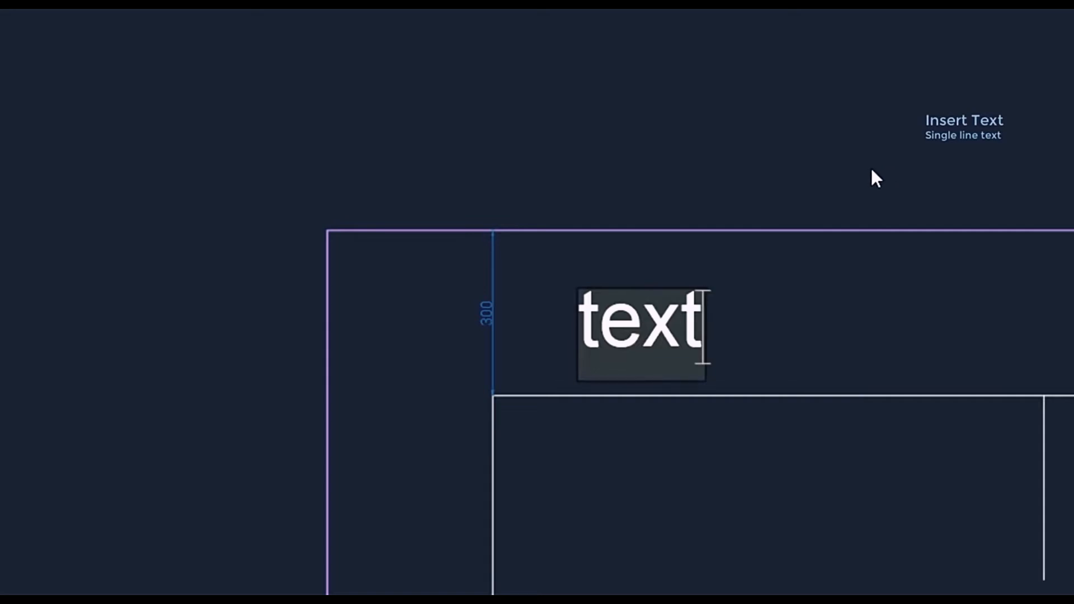
- Place a second single-line "text" further along inside the same wall and end the text command
{"action": "left_click", "coordinate": [928, 342]}
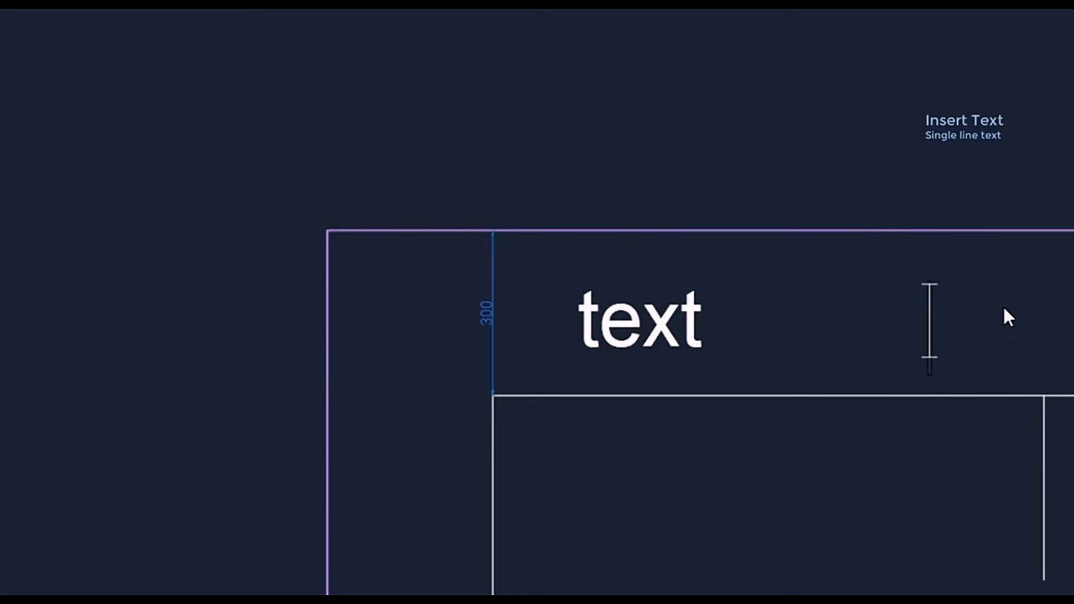
{"action": "type", "text": "text"}
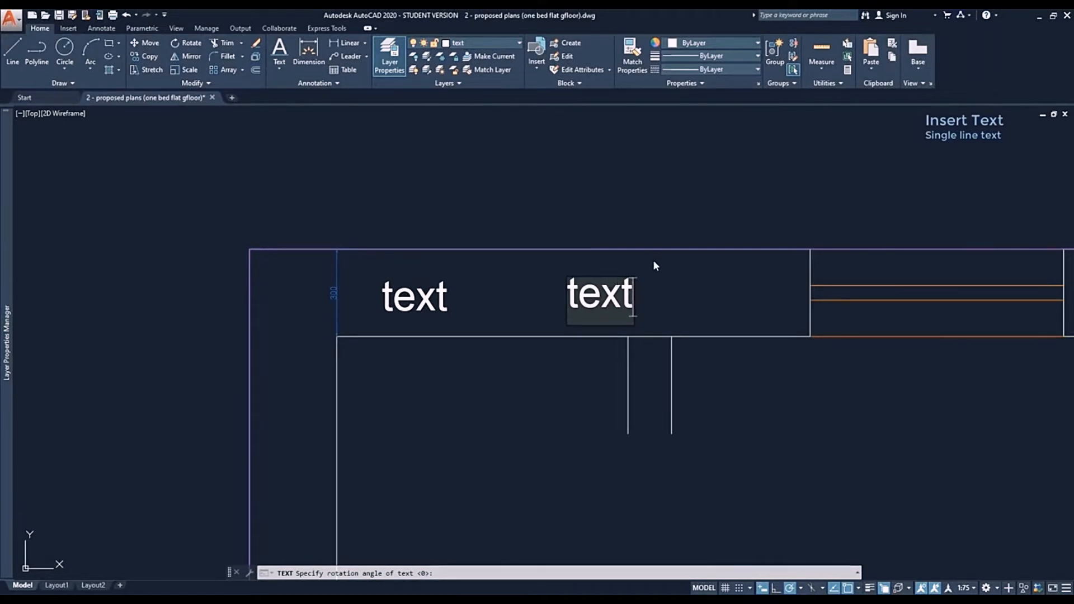
{"action": "left_click", "coordinate": [725, 371]}
{"action": "key", "text": "Escape"}
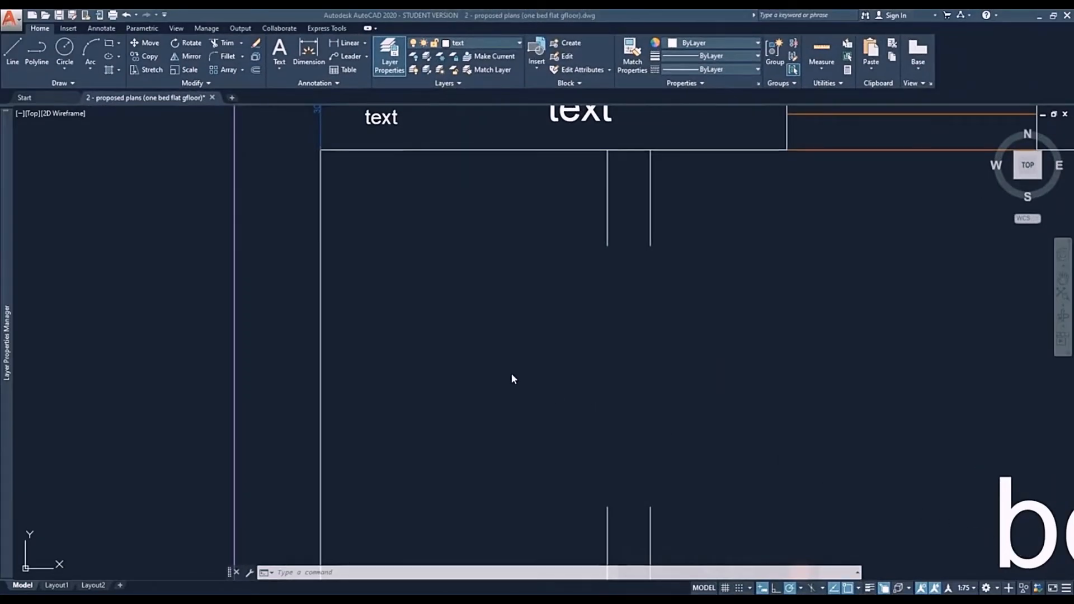
- Draw a multiline text box below the wall and enter "example of typing multiline text" in it
{"action": "left_click", "coordinate": [276, 68]}
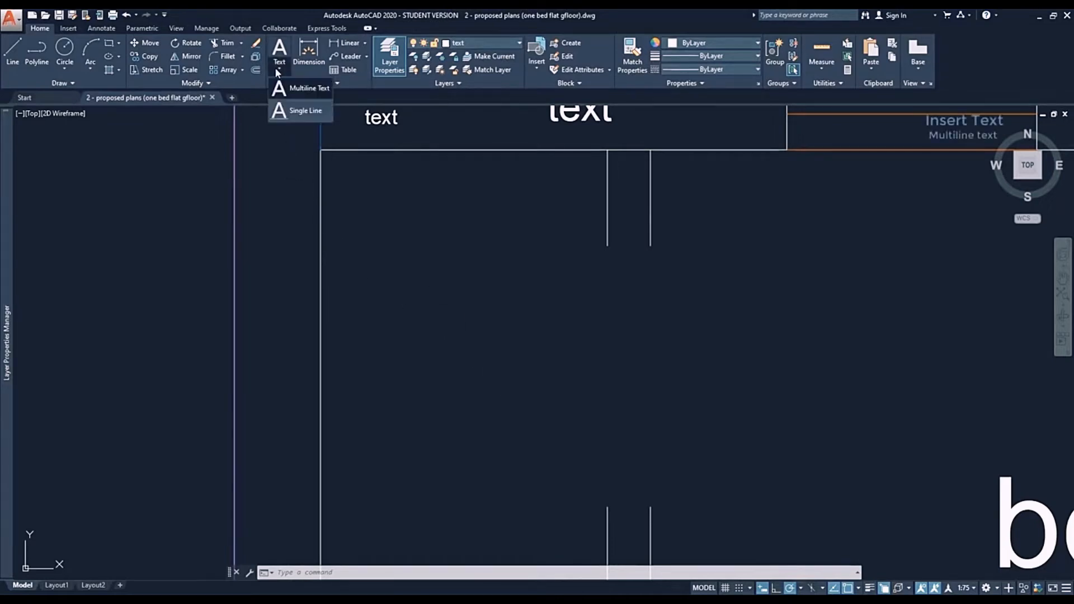
{"action": "left_click", "coordinate": [296, 90]}
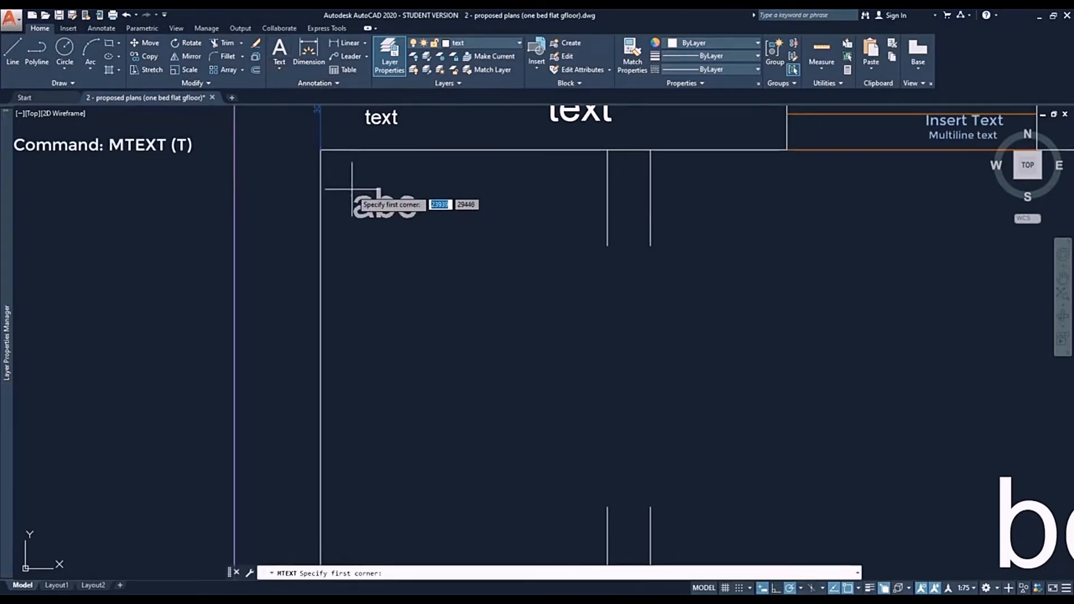
{"action": "left_click", "coordinate": [356, 209]}
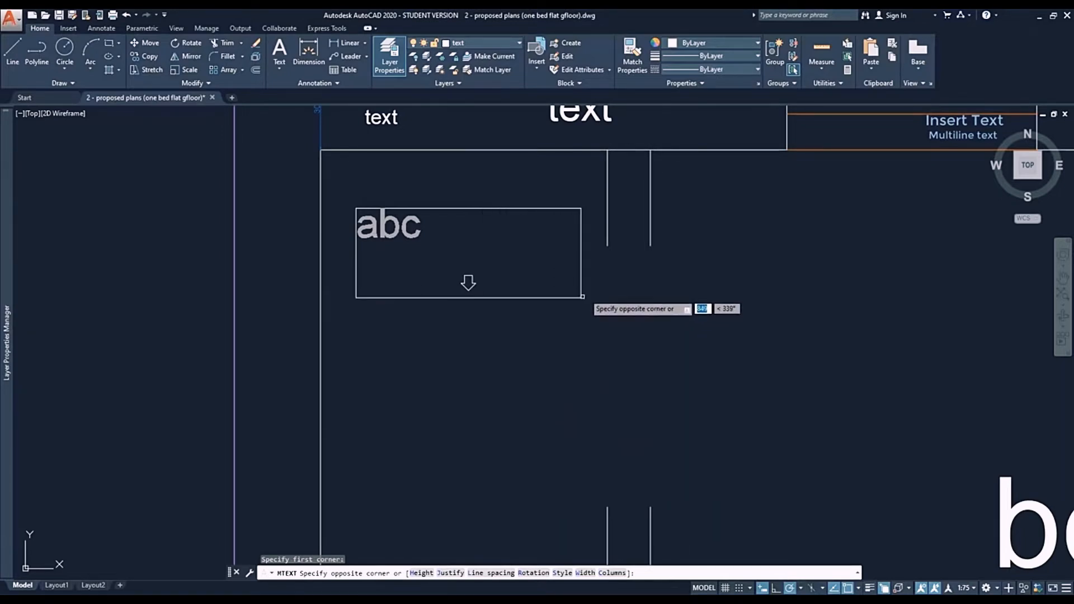
{"action": "left_click", "coordinate": [585, 296]}
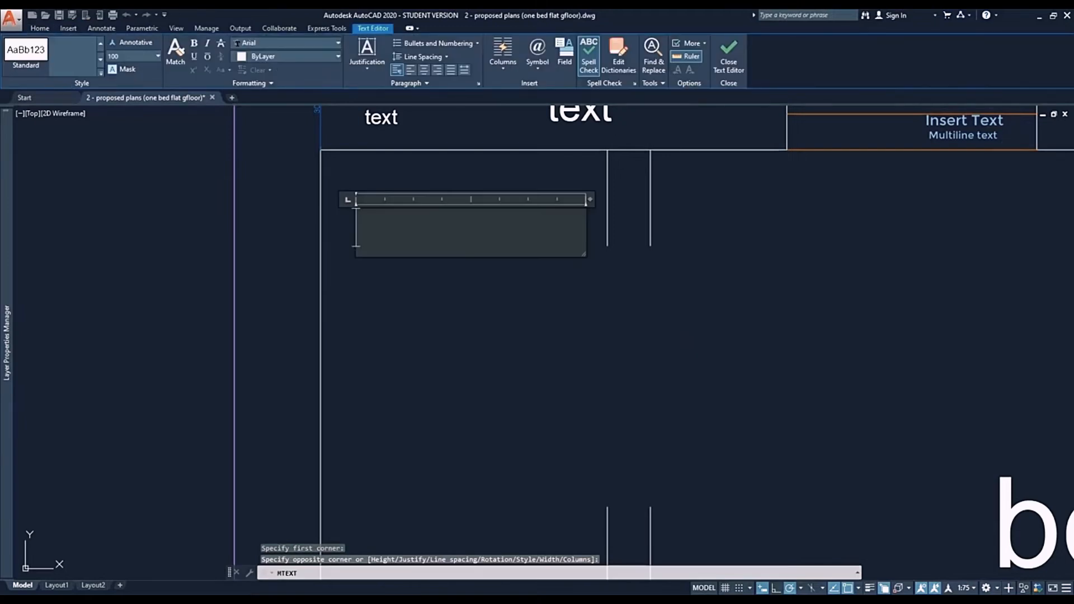
{"action": "type", "text": "example o"}
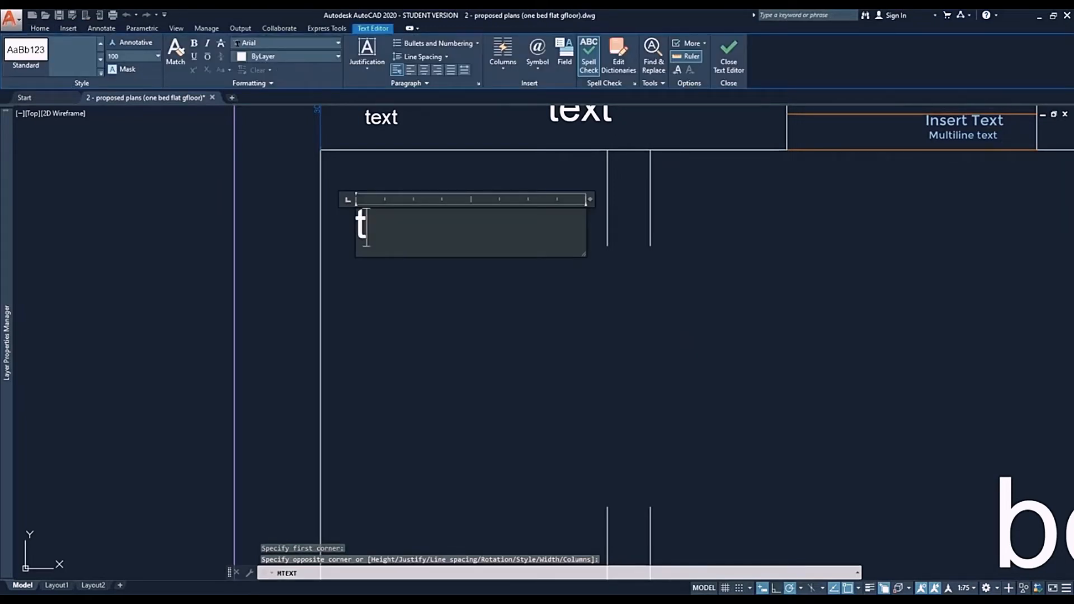
{"action": "type", "text": "f typing multiline "}
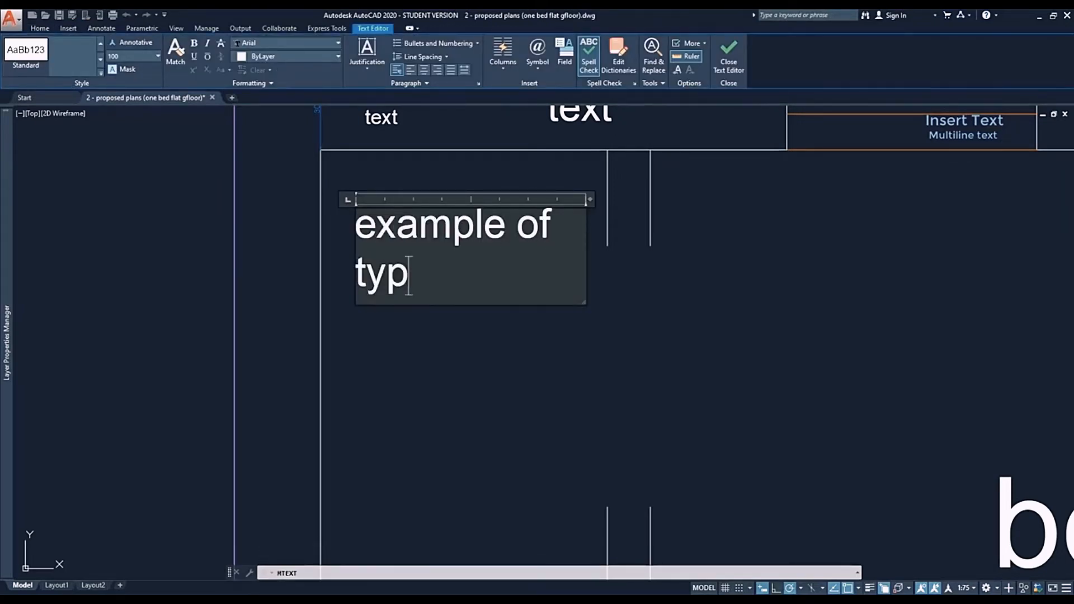
{"action": "type", "text": "text"}
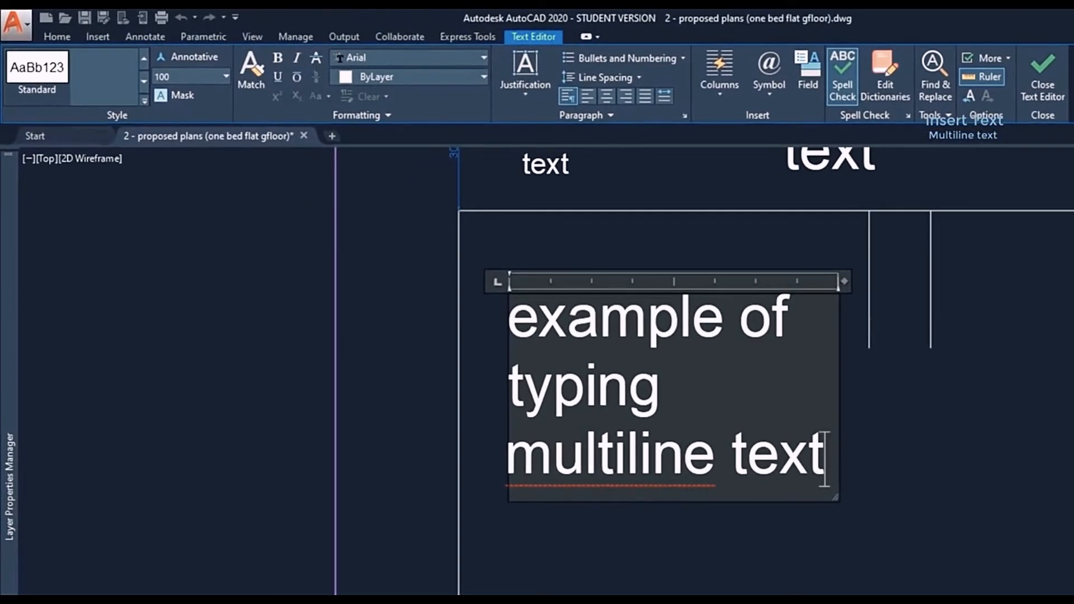
- Try centre and right alignment on the multiline text's paragraph, then settle on justified alignment
{"action": "left_click", "coordinate": [763, 326]}
{"action": "left_click", "coordinate": [585, 96]}
{"action": "left_click", "coordinate": [608, 100]}
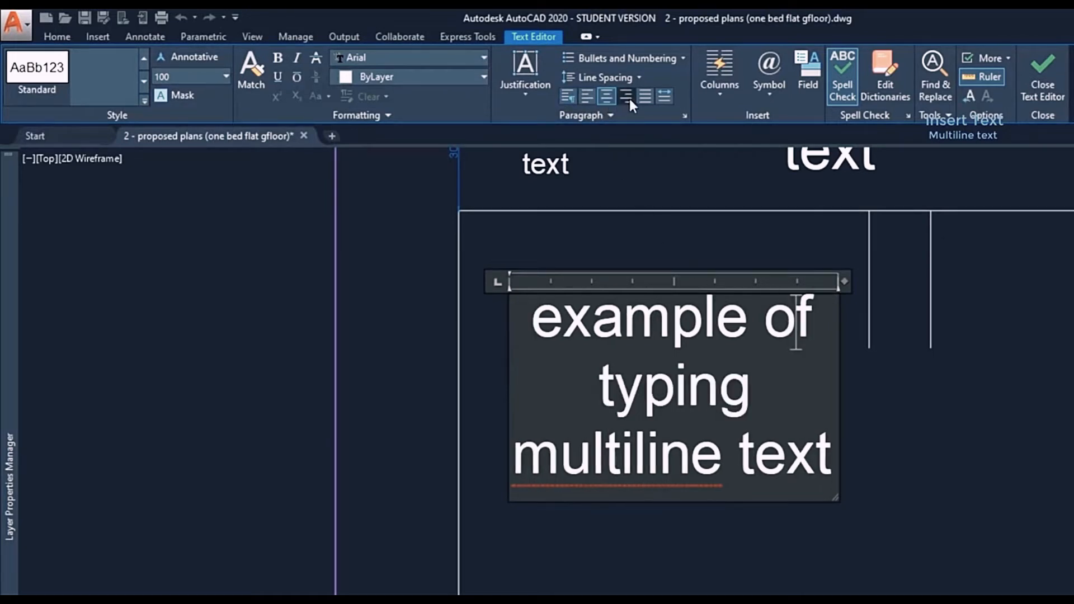
{"action": "left_click", "coordinate": [630, 97]}
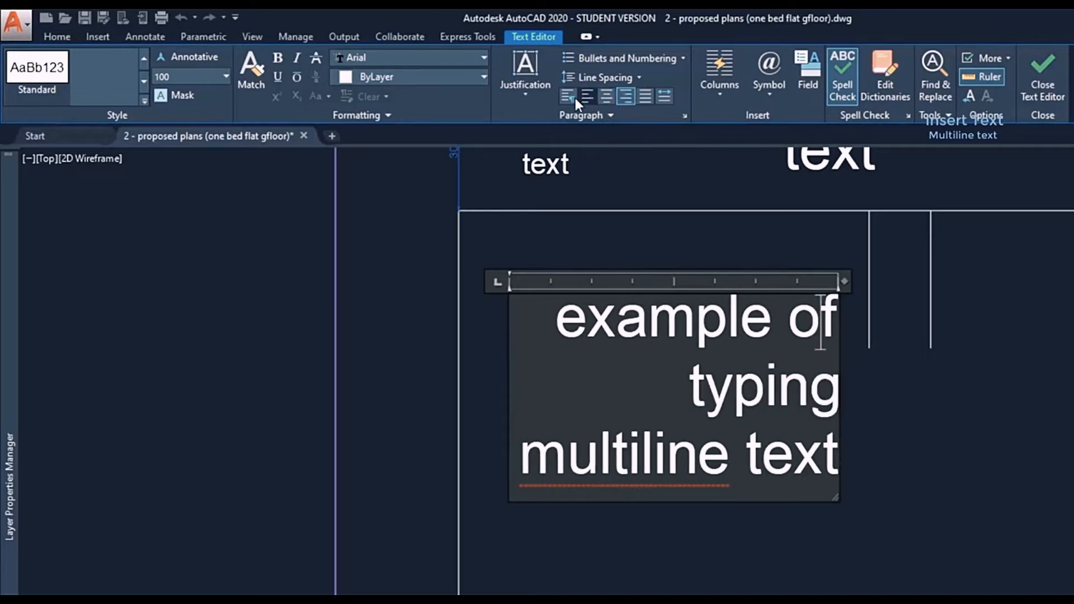
{"action": "left_click", "coordinate": [645, 97]}
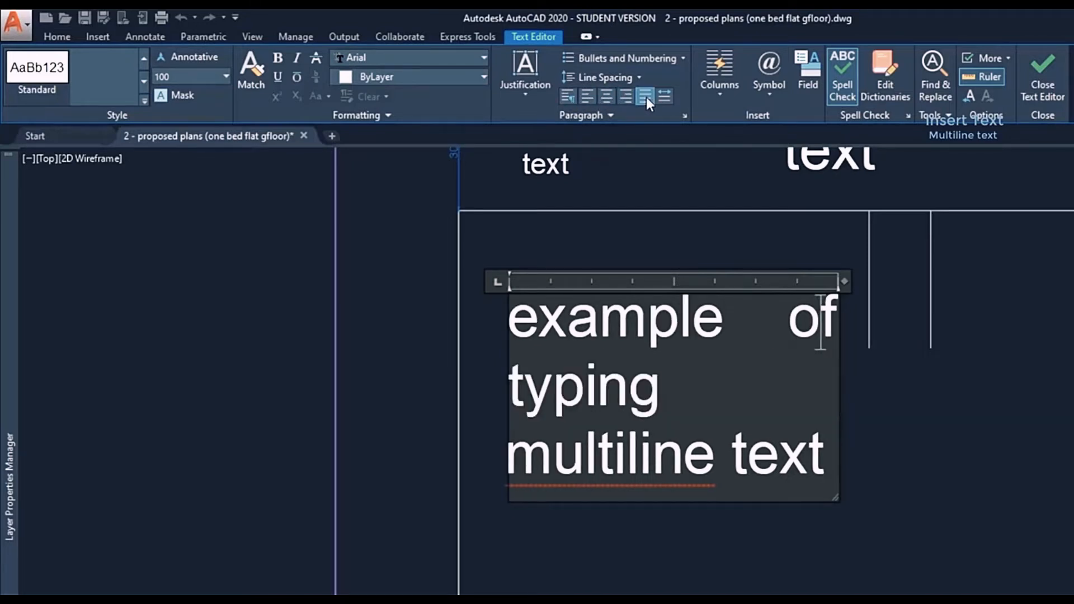
- Set the text height of the whole multiline paragraph to 50
{"action": "left_click", "coordinate": [825, 458]}
{"action": "left_click_drag", "start_coordinate": [824, 459], "coordinate": [507, 313]}
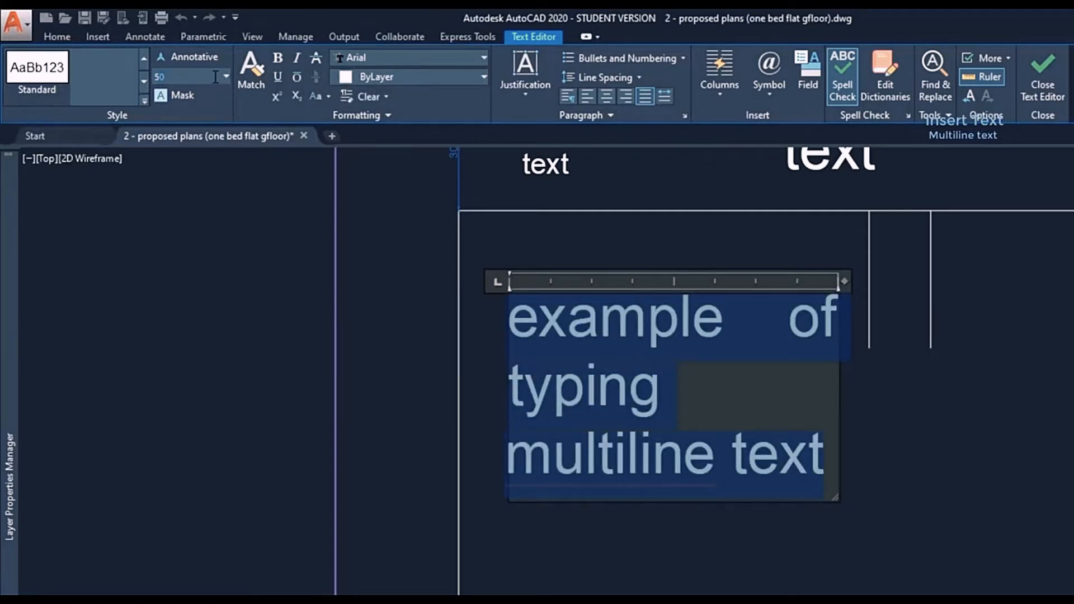
{"action": "left_click", "coordinate": [216, 77]}
{"action": "type", "text": "50"}
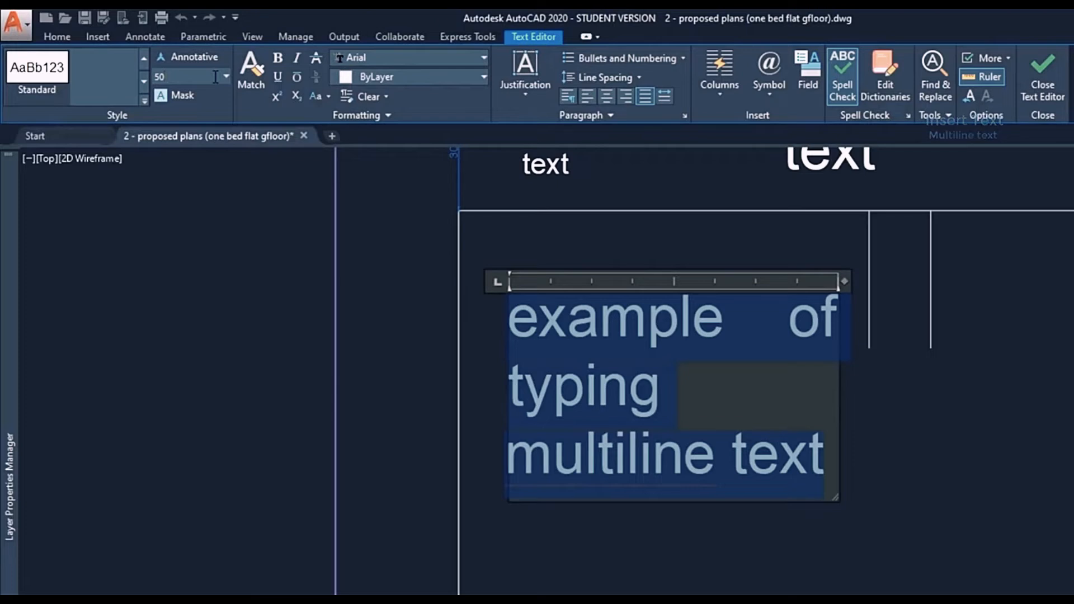
{"action": "key", "text": "Return"}
{"action": "left_click", "coordinate": [686, 403]}
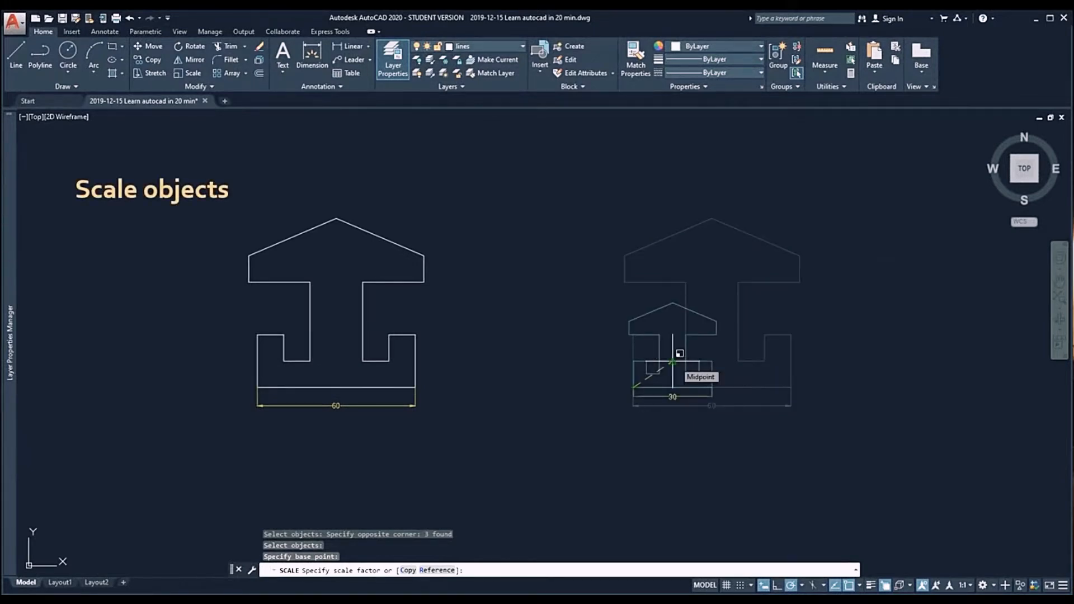
- Attach the image at the rectangle's lower-left corner, accepting the default scale factor of 1
{"action": "scroll", "coordinate": [677, 369], "scroll_direction": "up", "scroll_amount": 5}
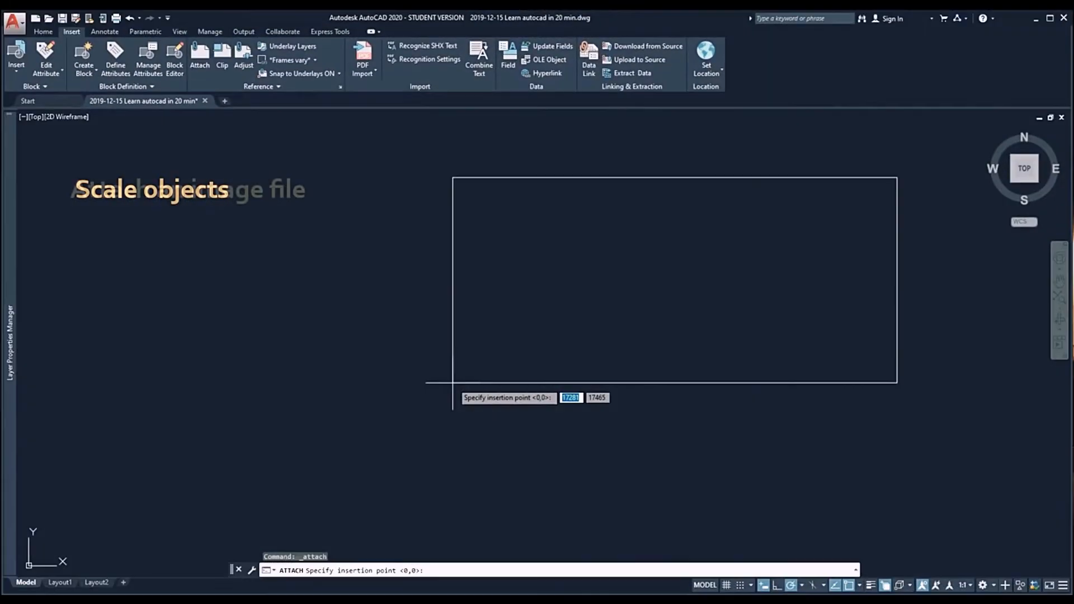
{"action": "left_click", "coordinate": [453, 382]}
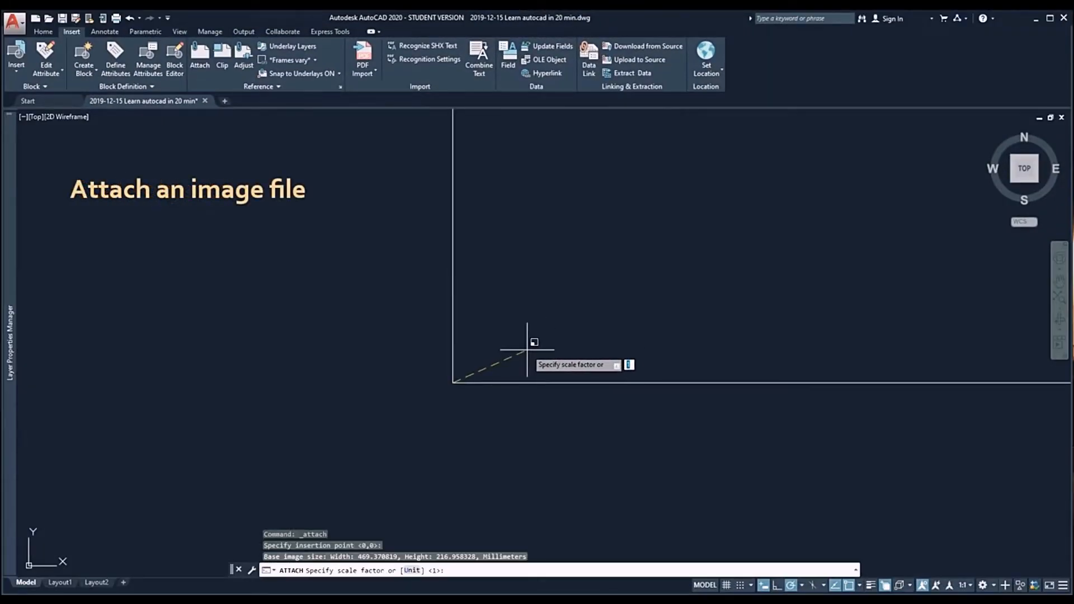
{"action": "key", "text": "Return"}
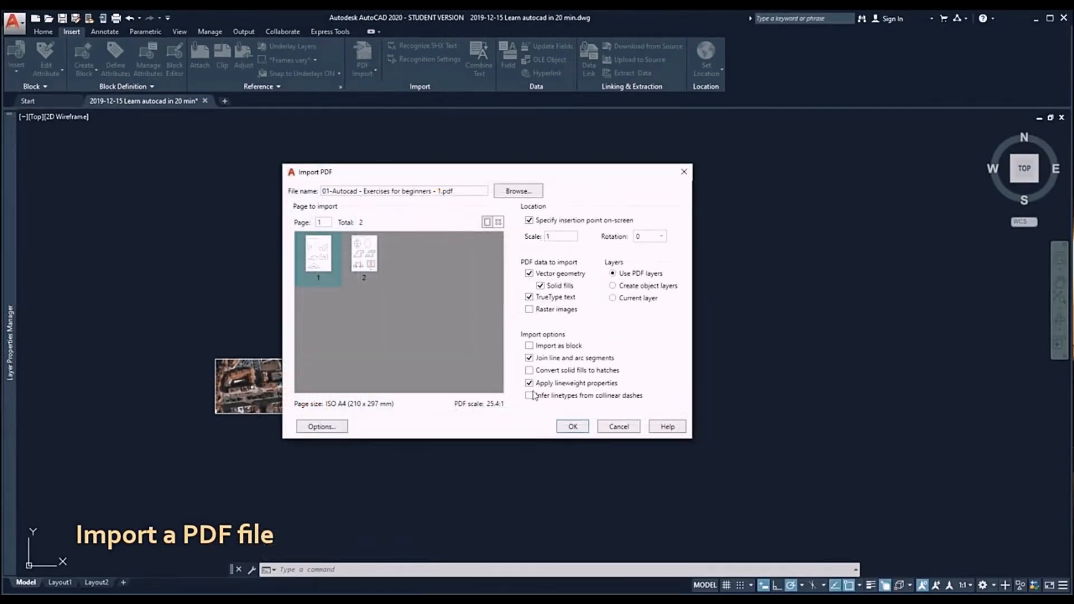
- Import page 1 of "01-Autocad - Exercises for beginners - 1.pdf" at a point beside the attached aerial image
{"action": "left_click", "coordinate": [573, 426]}
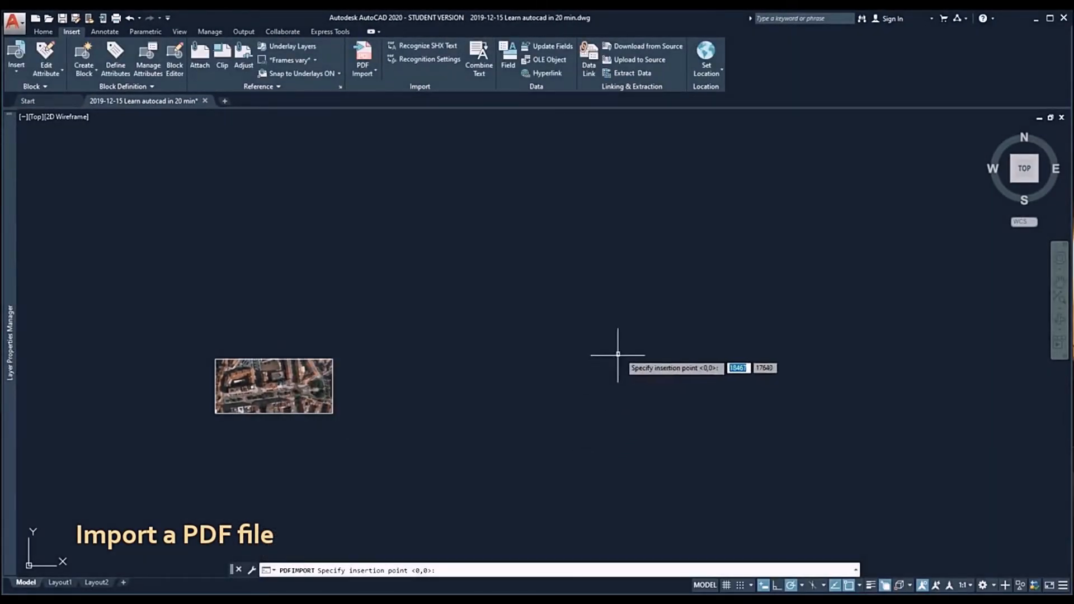
{"action": "left_click", "coordinate": [635, 335]}
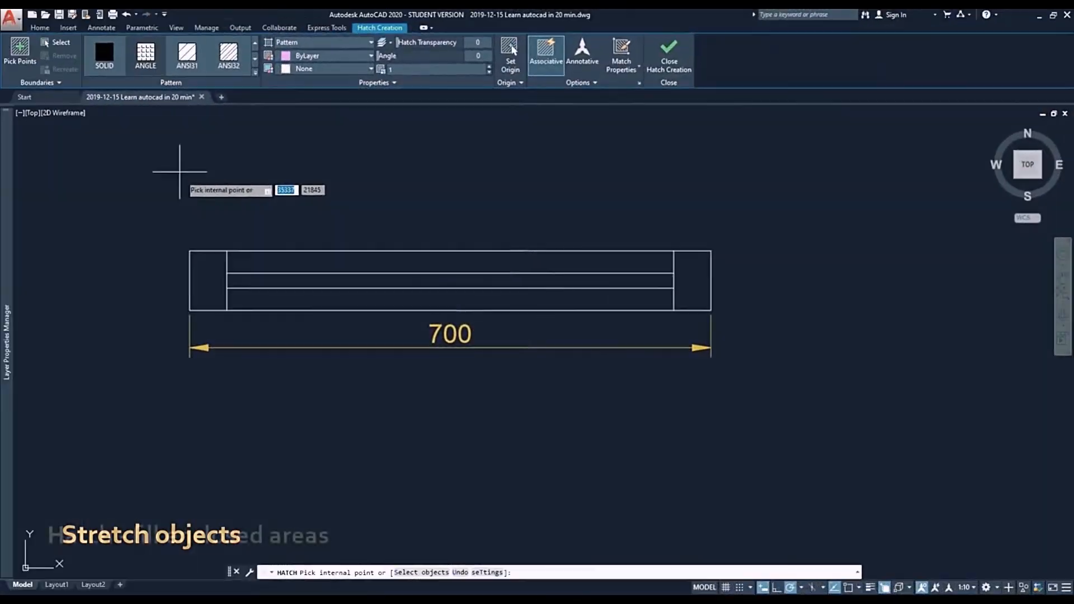
- Pick the left end compartment of the 700-long object as the area to hatch
{"action": "left_click", "coordinate": [203, 281]}
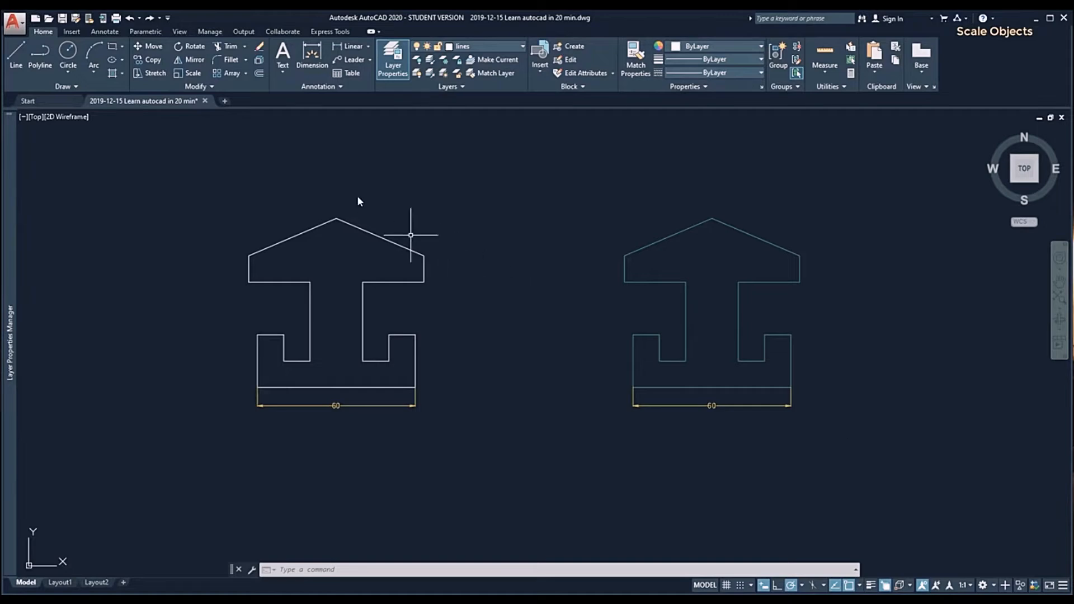
- Scale the teal copy of the profile together with its 60 dimension by factor 2 from its lower-left corner
{"action": "left_click", "coordinate": [191, 75]}
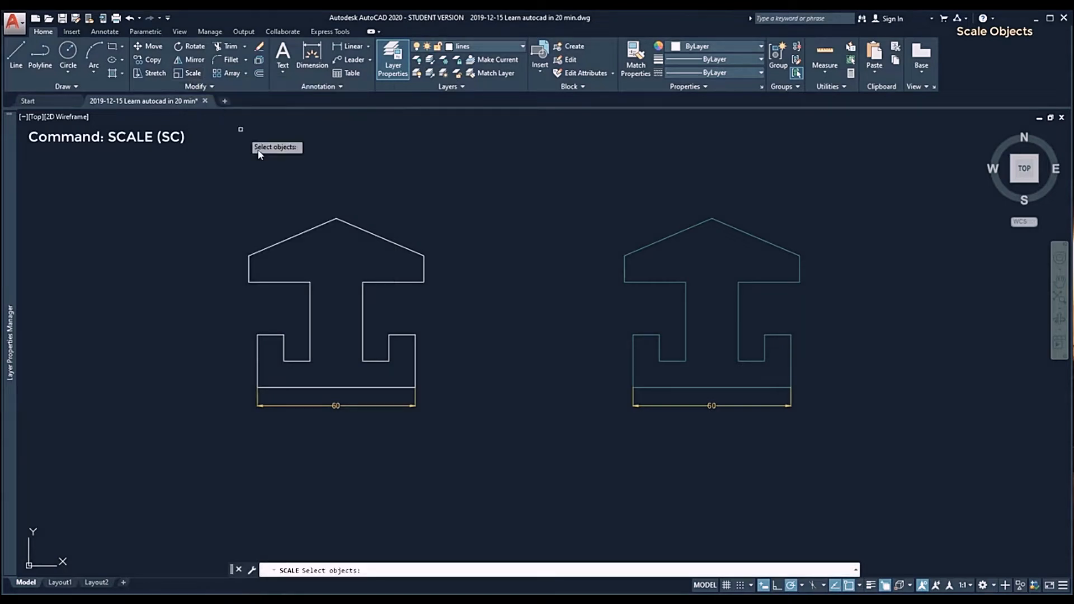
{"action": "left_click", "coordinate": [835, 441]}
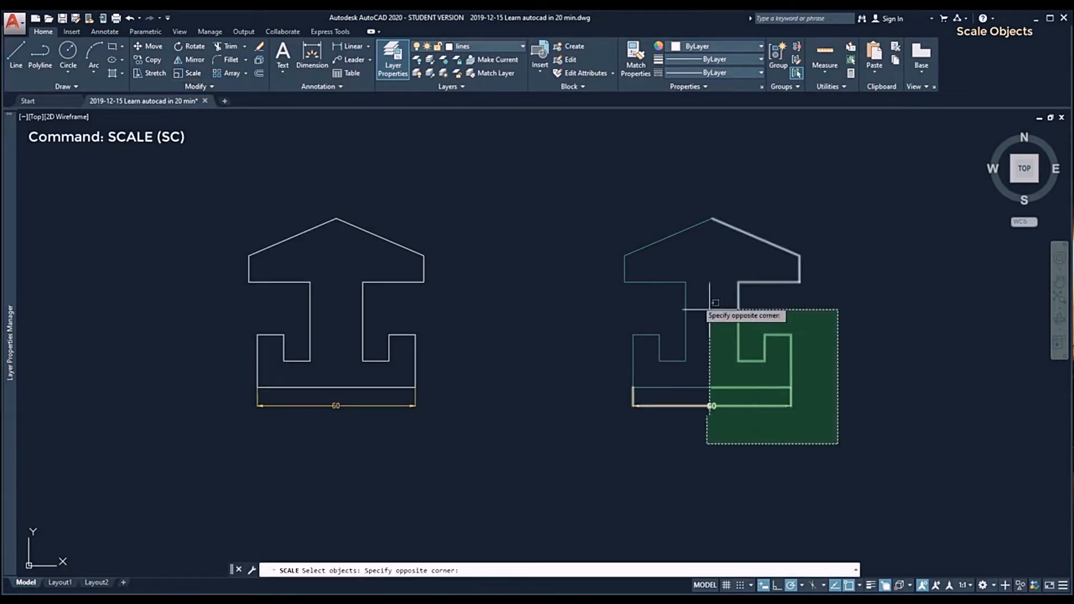
{"action": "left_click", "coordinate": [558, 190]}
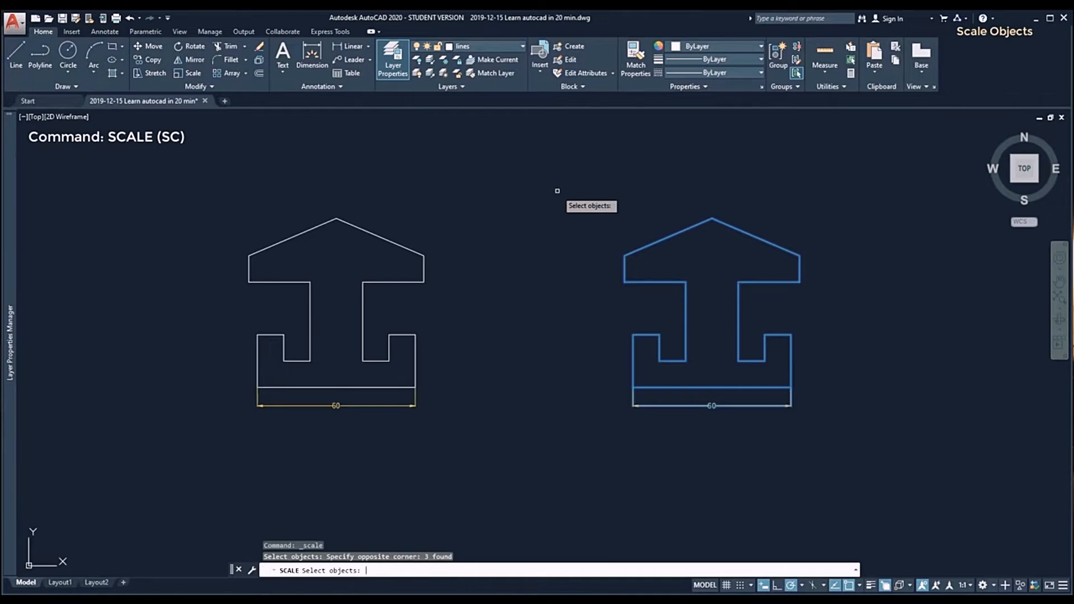
{"action": "key", "text": "Return"}
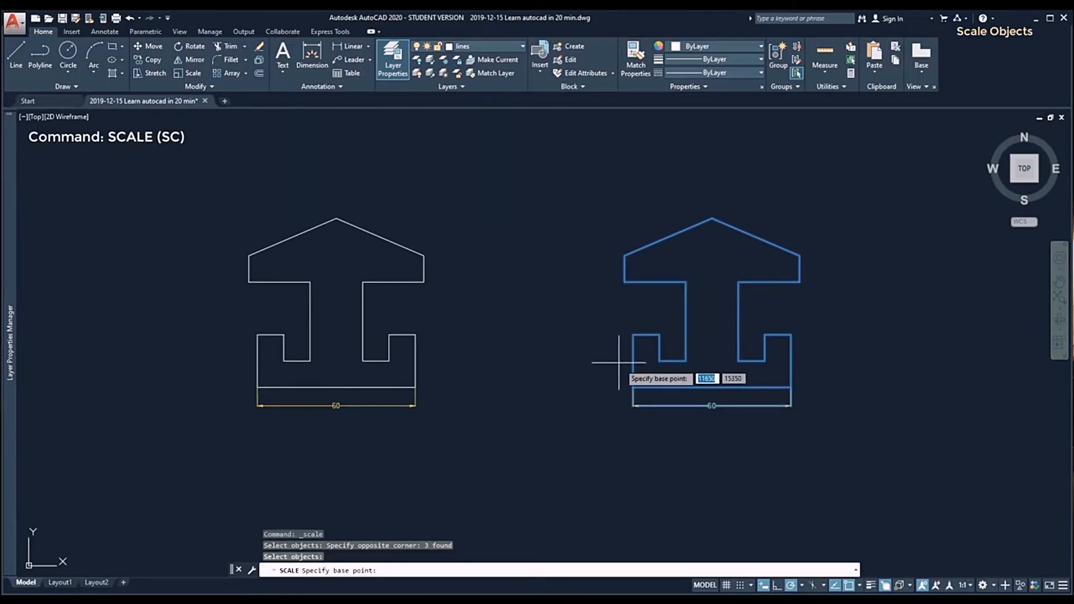
{"action": "left_click", "coordinate": [634, 387]}
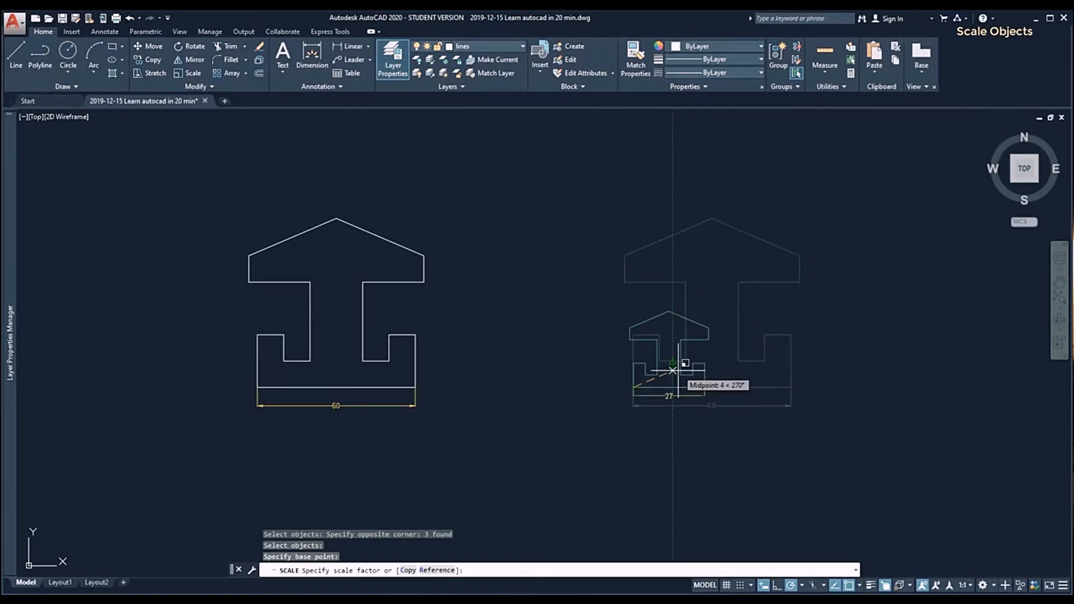
{"action": "scroll", "coordinate": [678, 376], "scroll_direction": "up", "scroll_amount": 5}
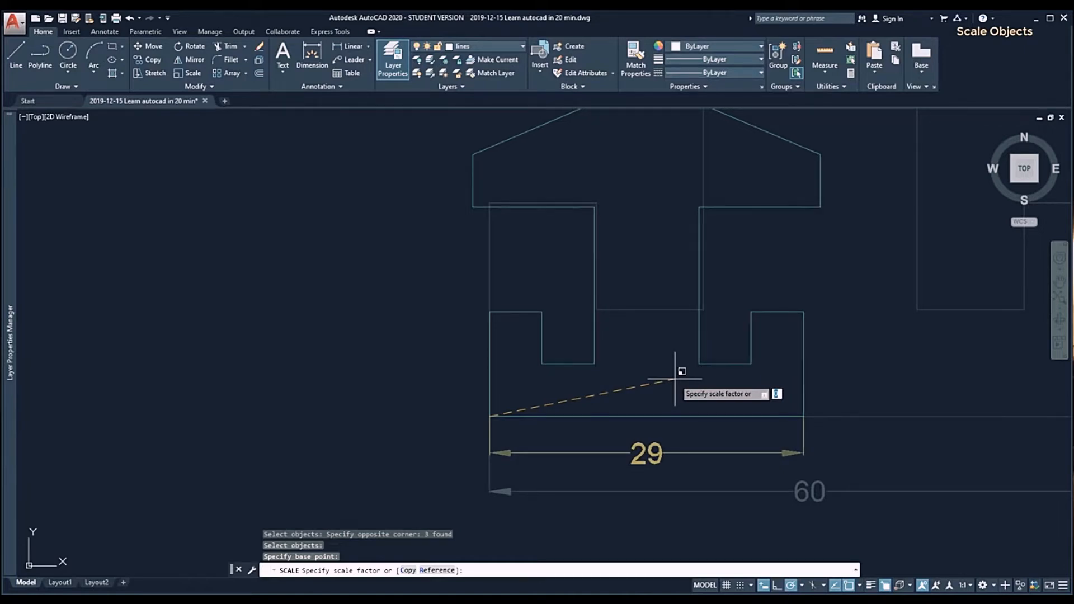
{"action": "type", "text": "2"}
{"action": "key", "text": "Return"}
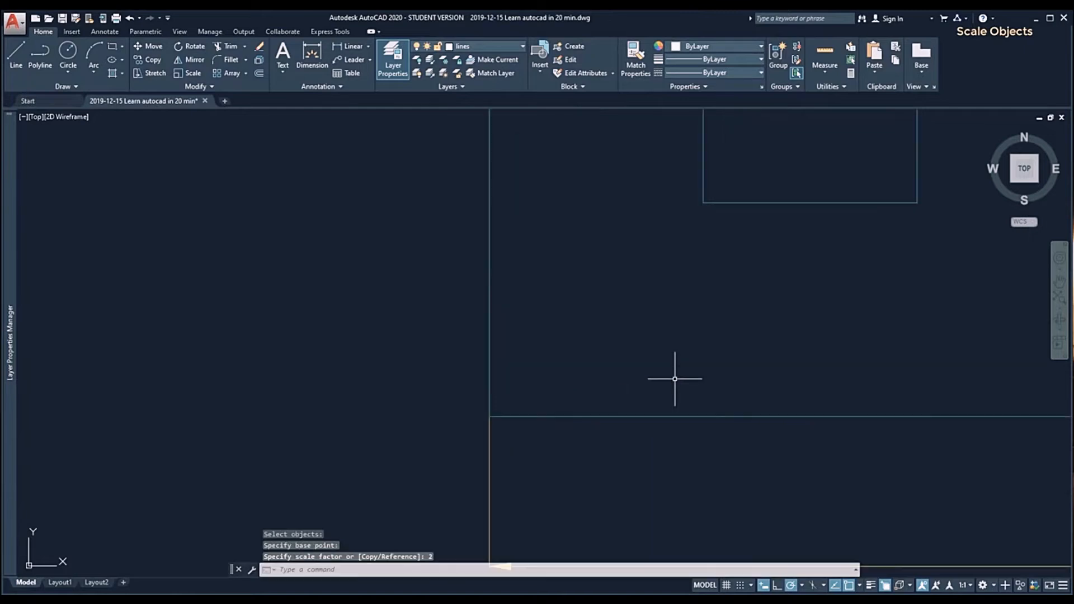
{"action": "scroll", "coordinate": [666, 372], "scroll_direction": "down", "scroll_amount": 3}
{"action": "scroll", "coordinate": [636, 299], "scroll_direction": "down", "scroll_amount": 2}
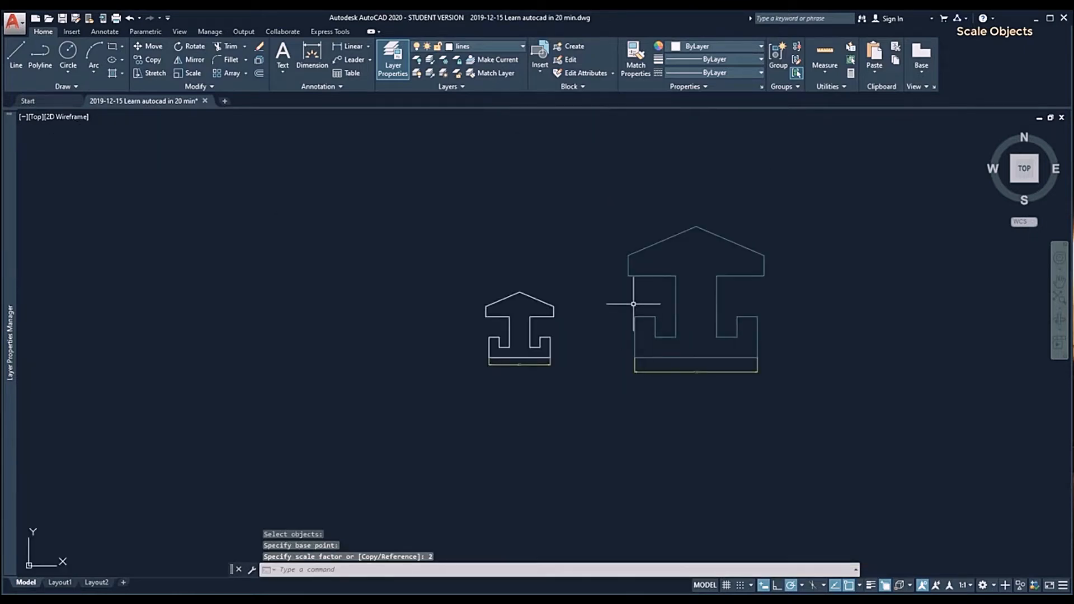
{"action": "scroll", "coordinate": [559, 319], "scroll_direction": "up", "scroll_amount": 5}
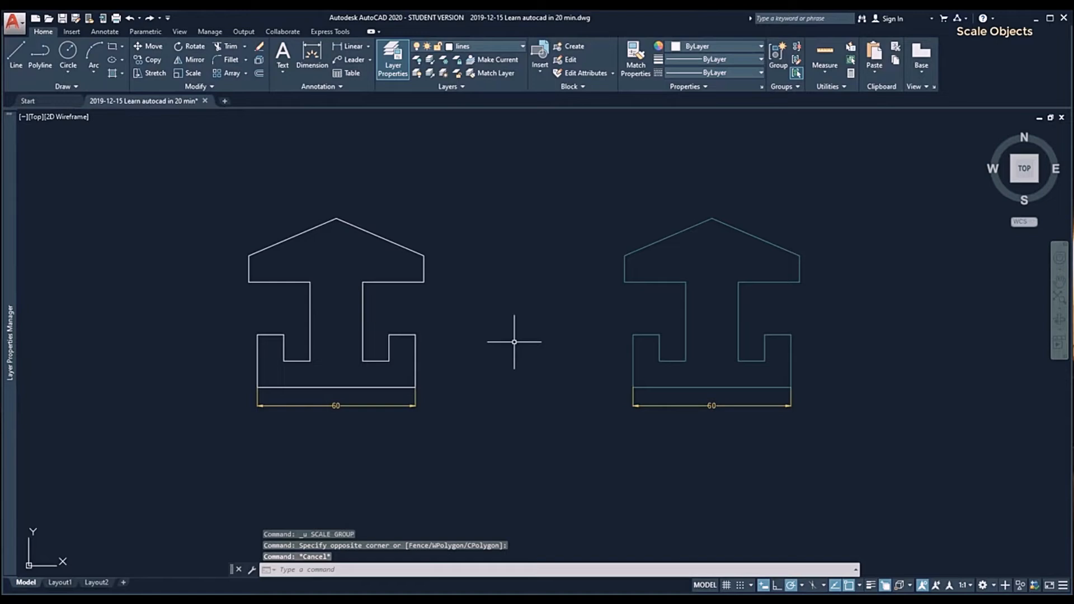
- Scale the teal profile copy by factor 0.5 from its lower-left corner, leaving its dimension out of the selection
{"action": "type", "text": "sc"}
{"action": "key", "text": "Return"}
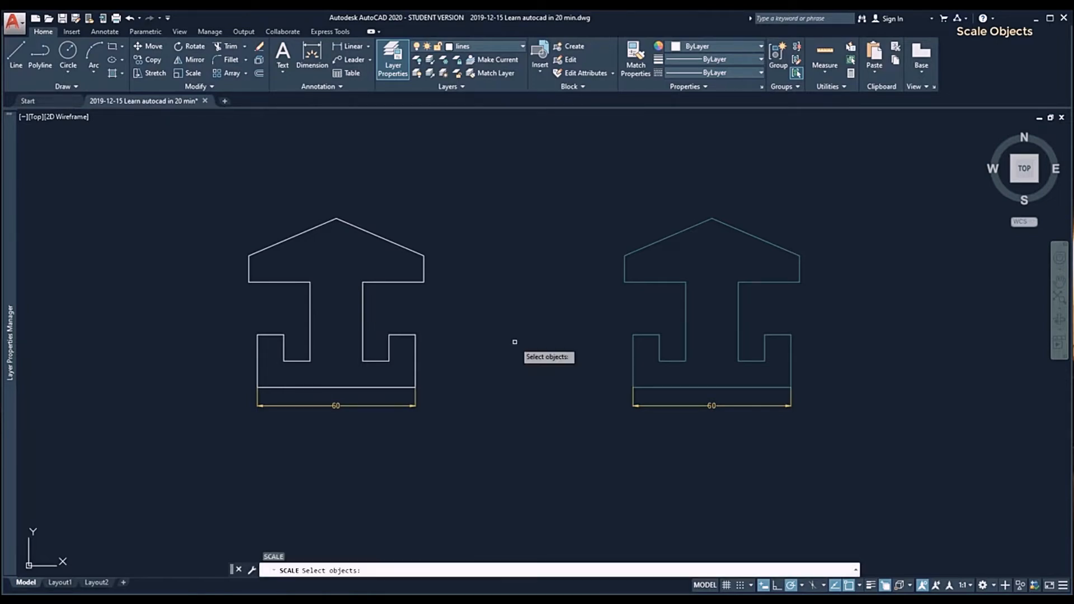
{"action": "left_click", "coordinate": [843, 372]}
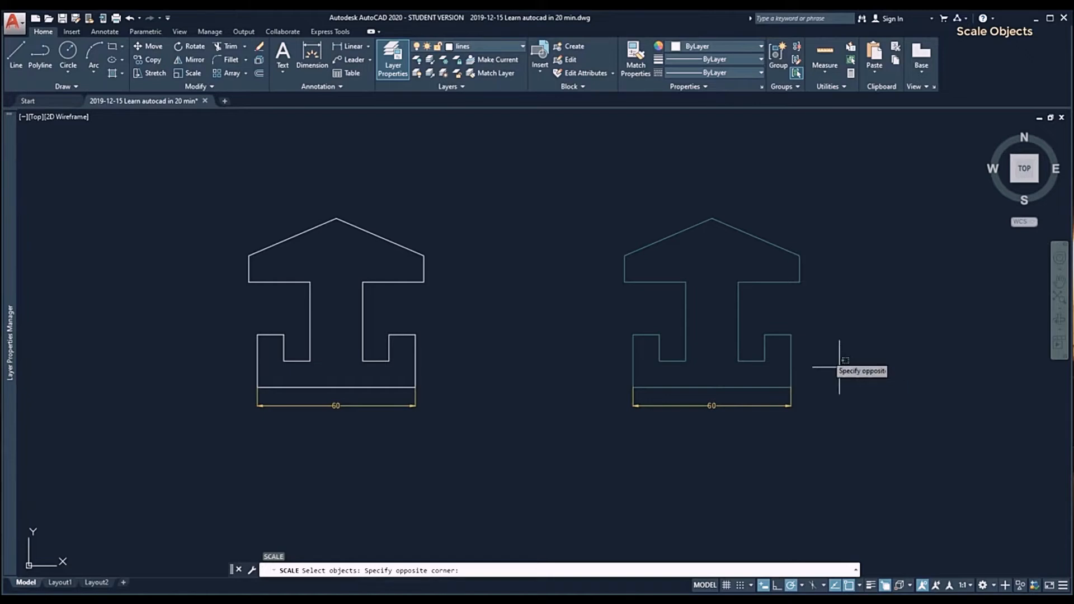
{"action": "left_click", "coordinate": [598, 228]}
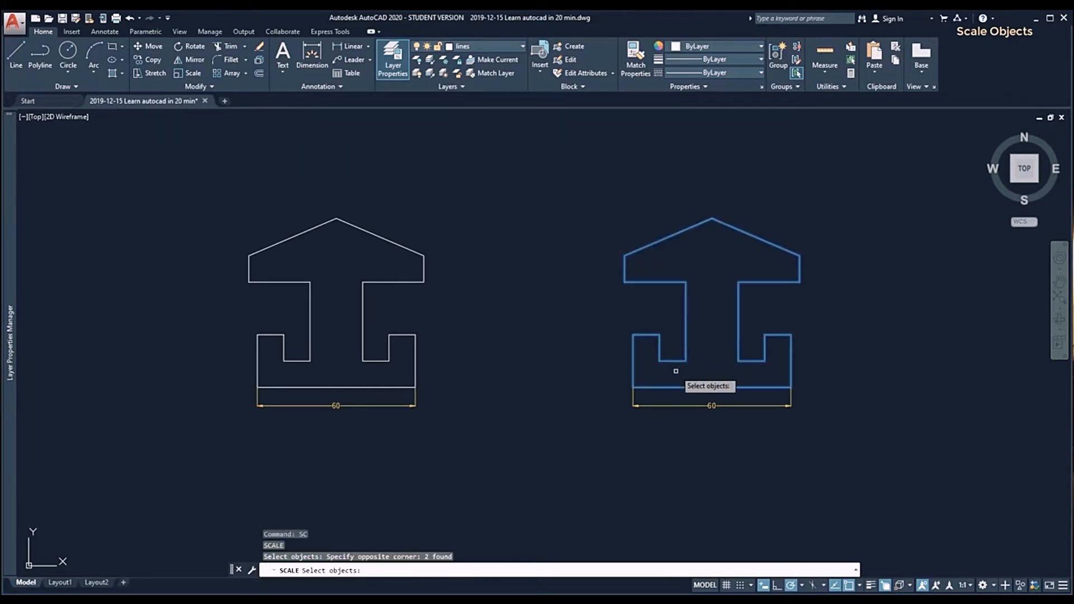
{"action": "key", "text": "Return"}
{"action": "left_click", "coordinate": [633, 386]}
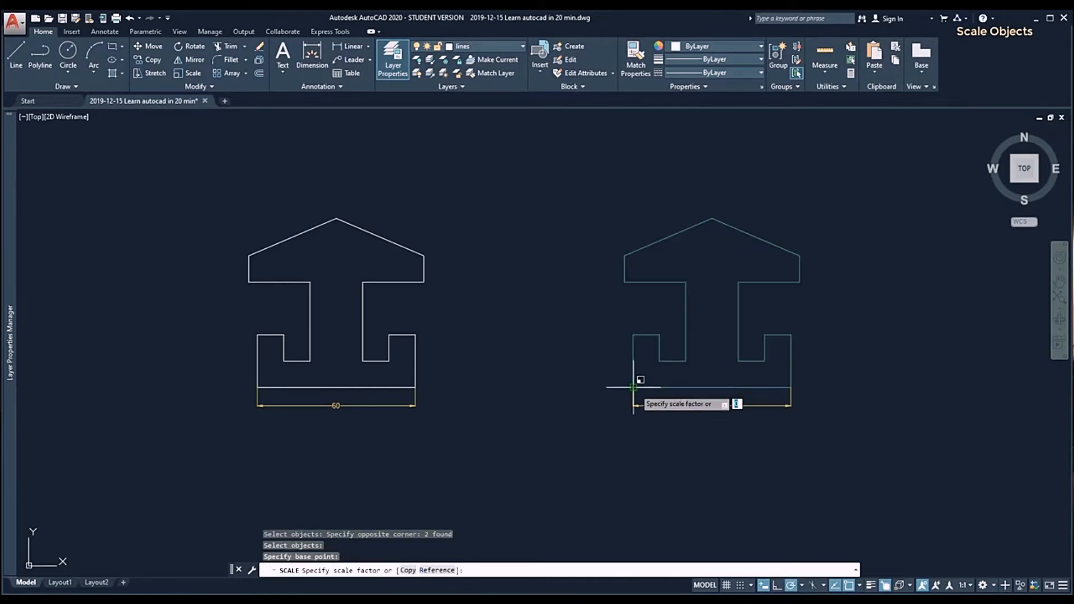
{"action": "type", "text": "0.5"}
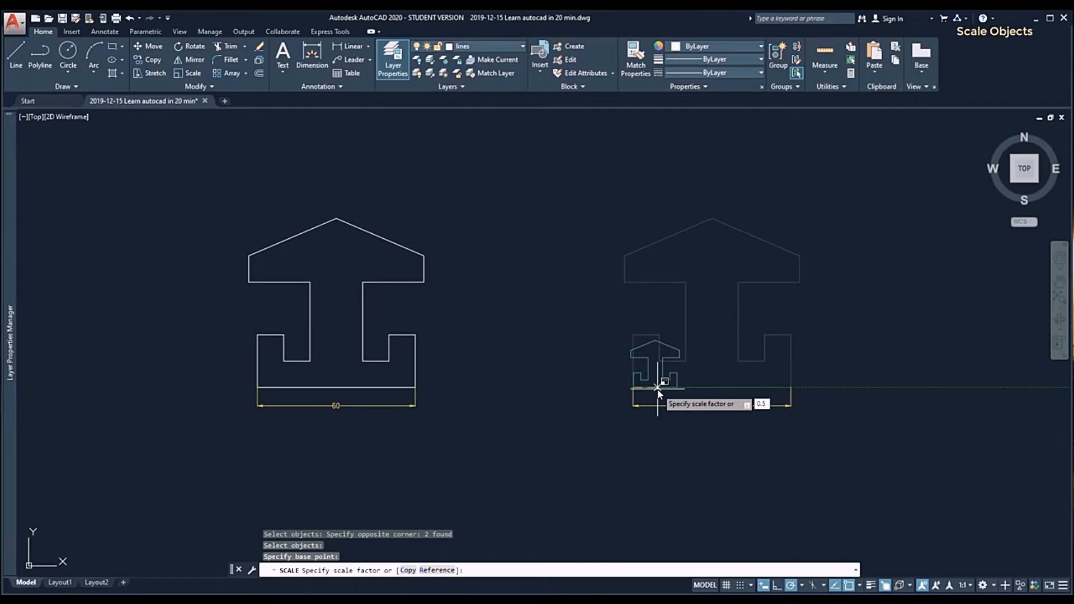
{"action": "key", "text": "Return"}
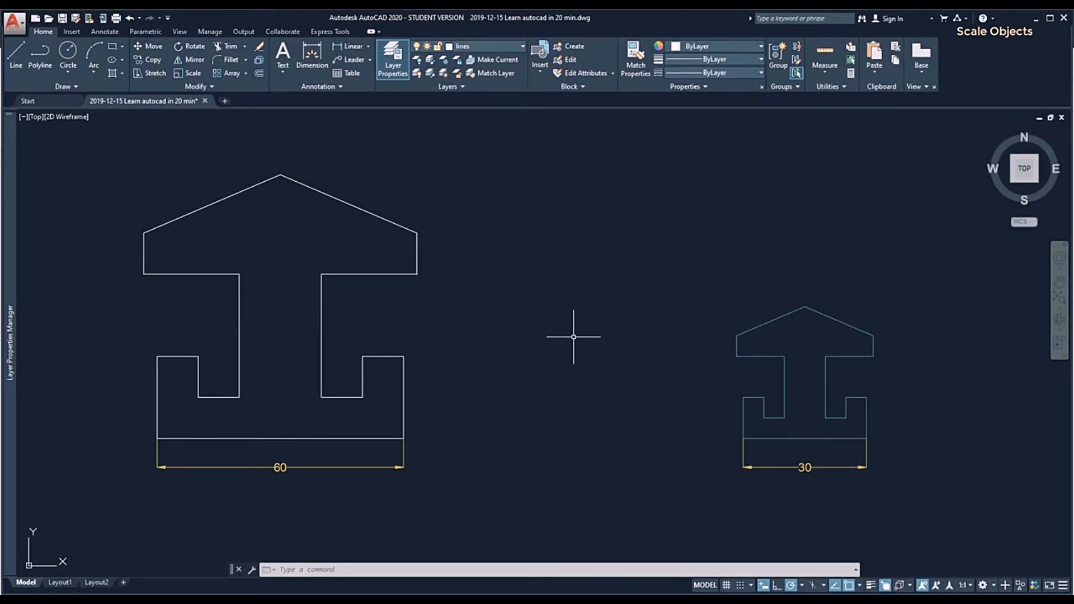
- Scale the teal profile copy and its dimension by reference from the lower-left corner, using the bottom edge as reference length and 55 as new length
{"action": "type", "text": "SC"}
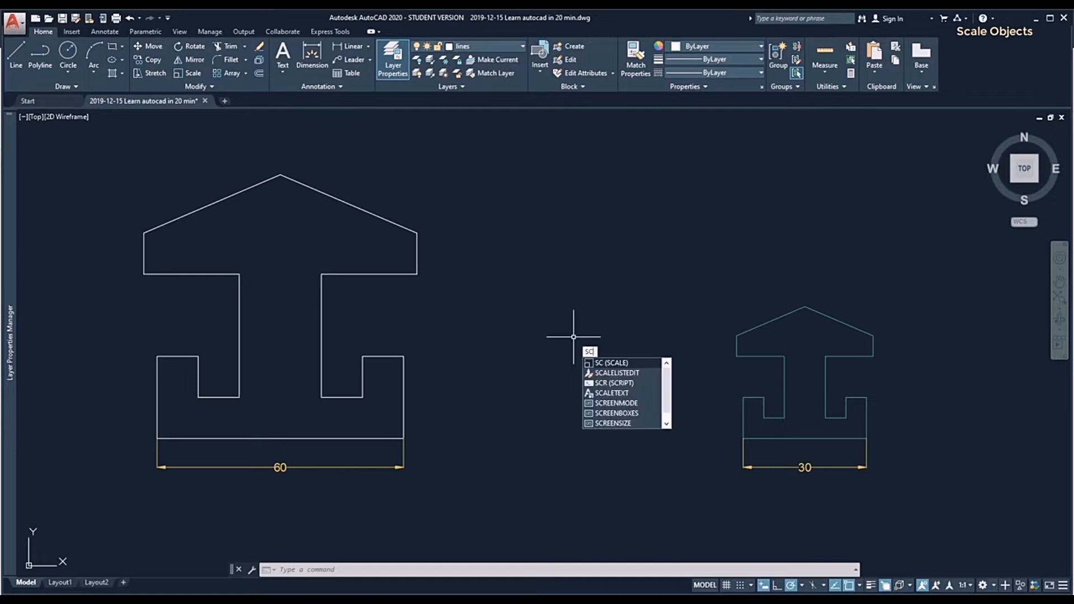
{"action": "key", "text": "Return"}
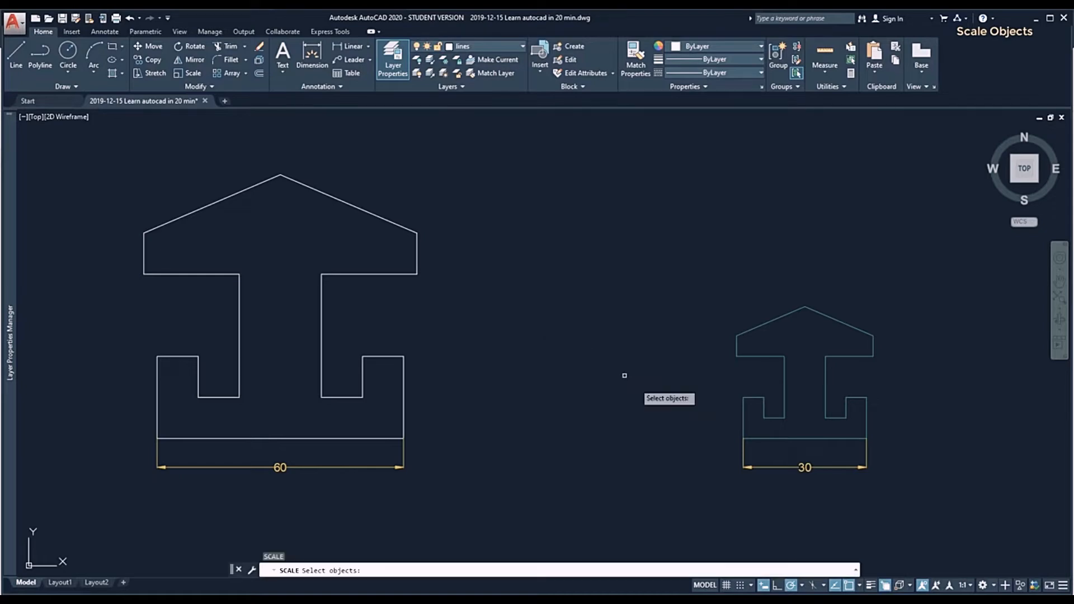
{"action": "left_click", "coordinate": [915, 490]}
{"action": "left_click", "coordinate": [651, 234]}
{"action": "key", "text": "Return"}
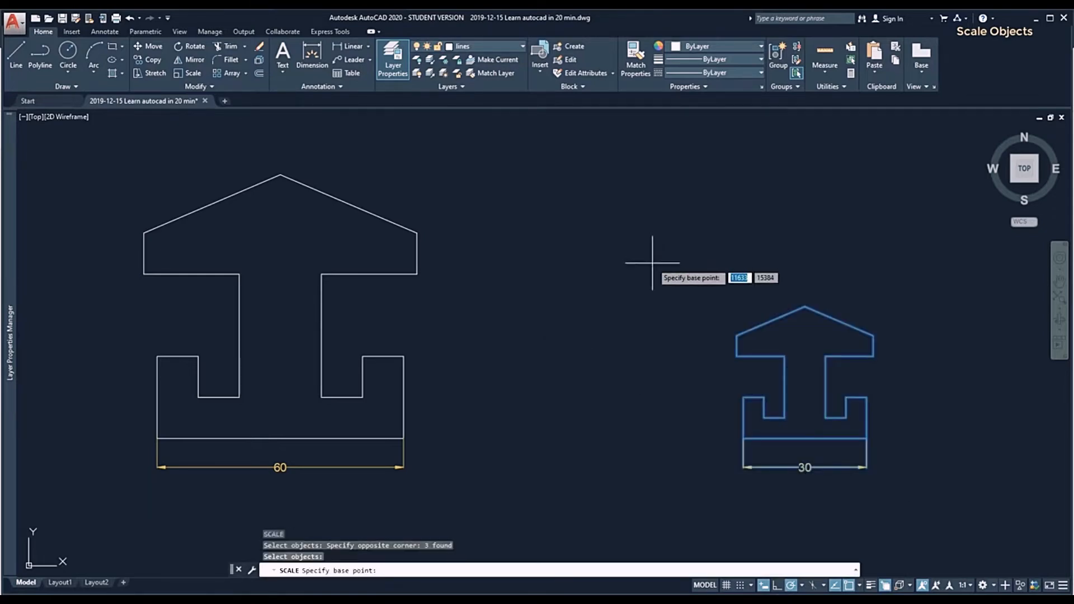
{"action": "left_click", "coordinate": [744, 438]}
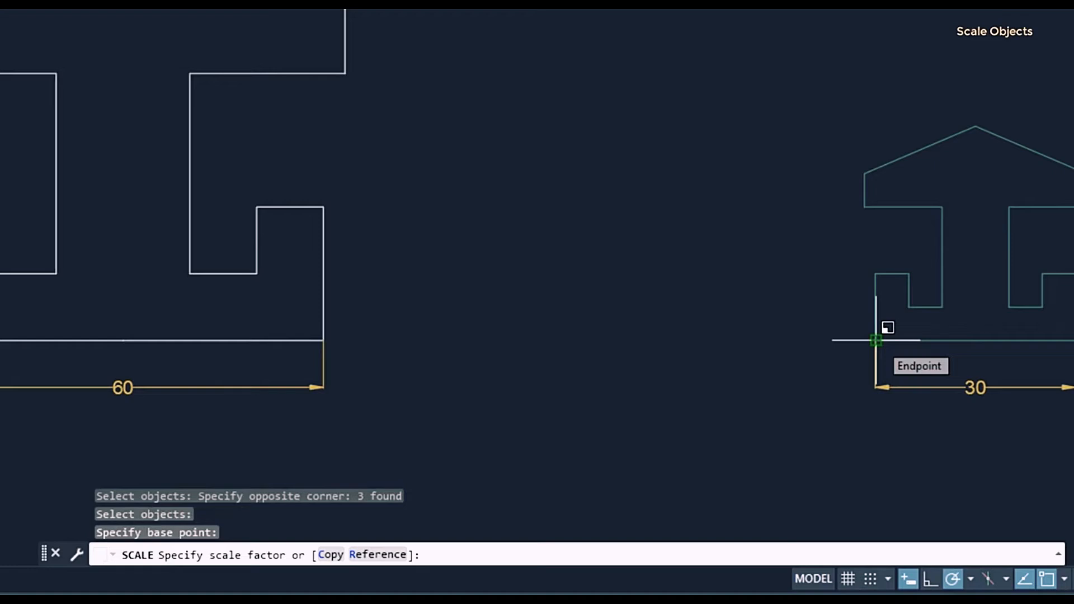
{"action": "type", "text": "r"}
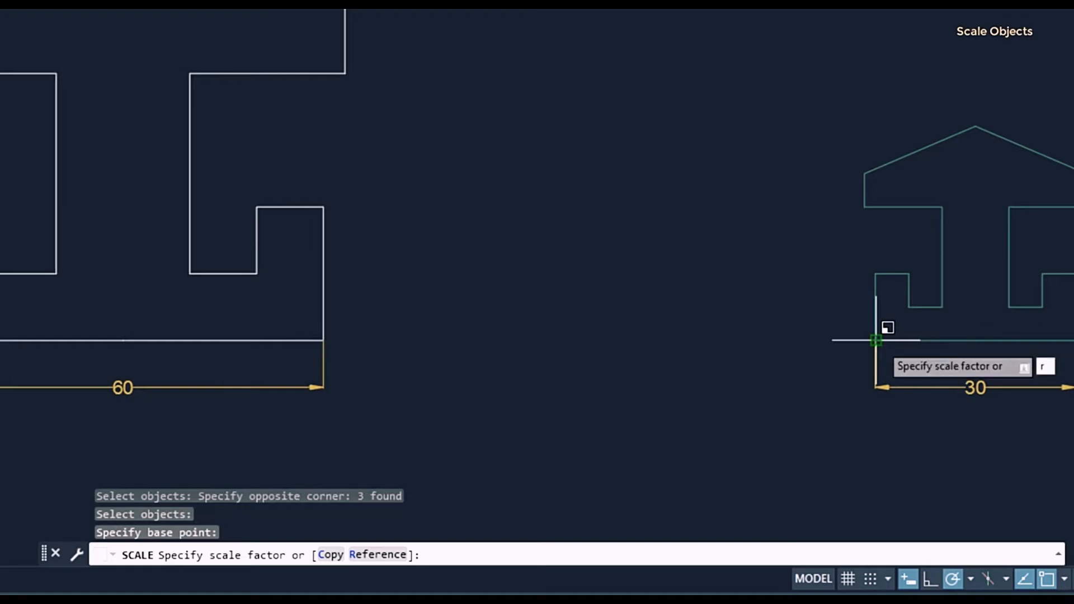
{"action": "key", "text": "Return"}
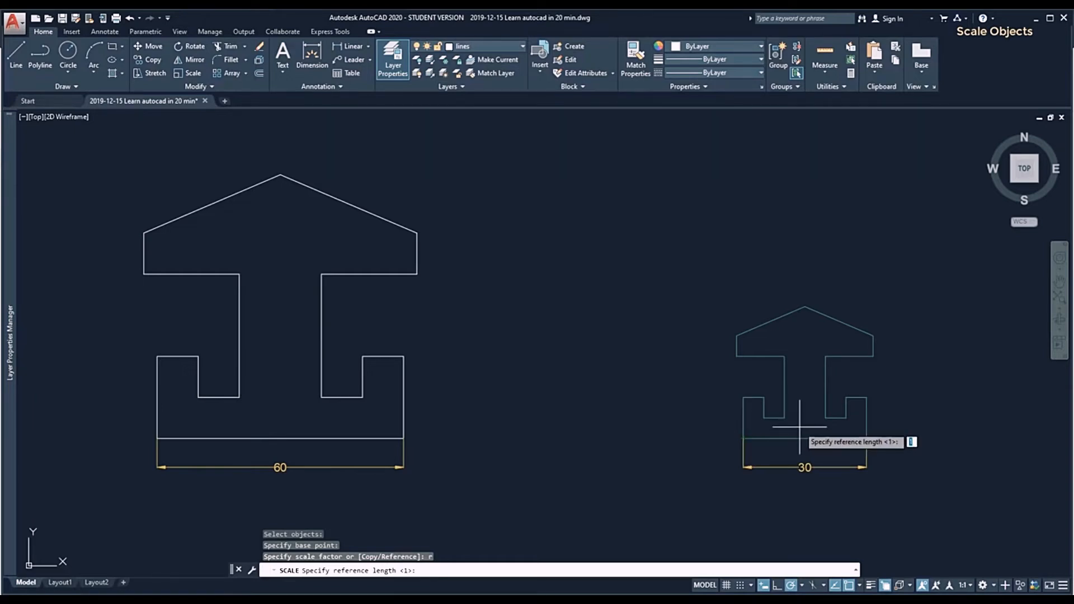
{"action": "left_click", "coordinate": [744, 438]}
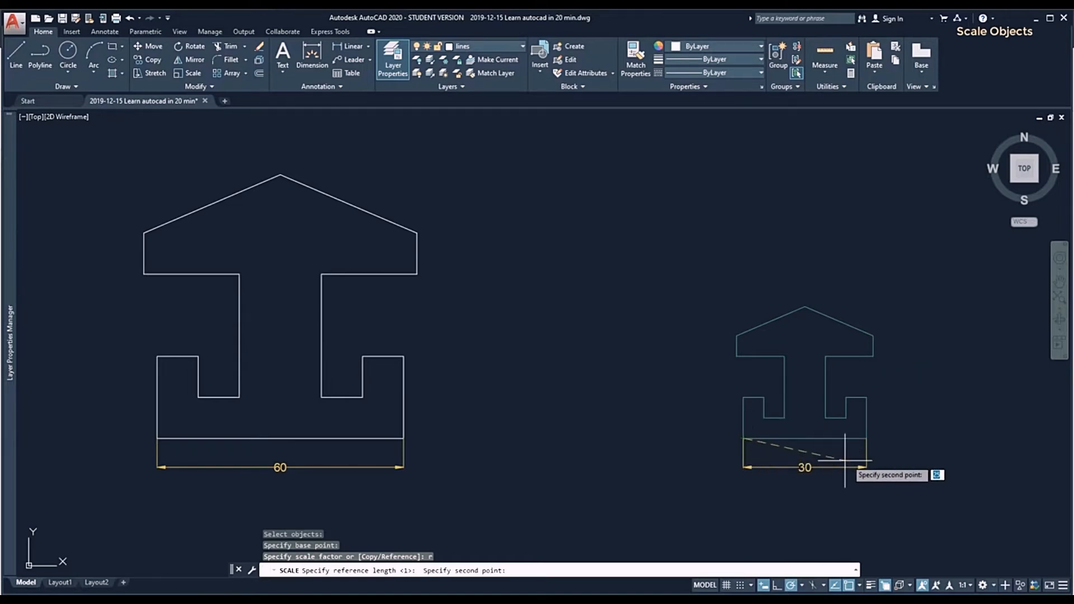
{"action": "left_click", "coordinate": [866, 438]}
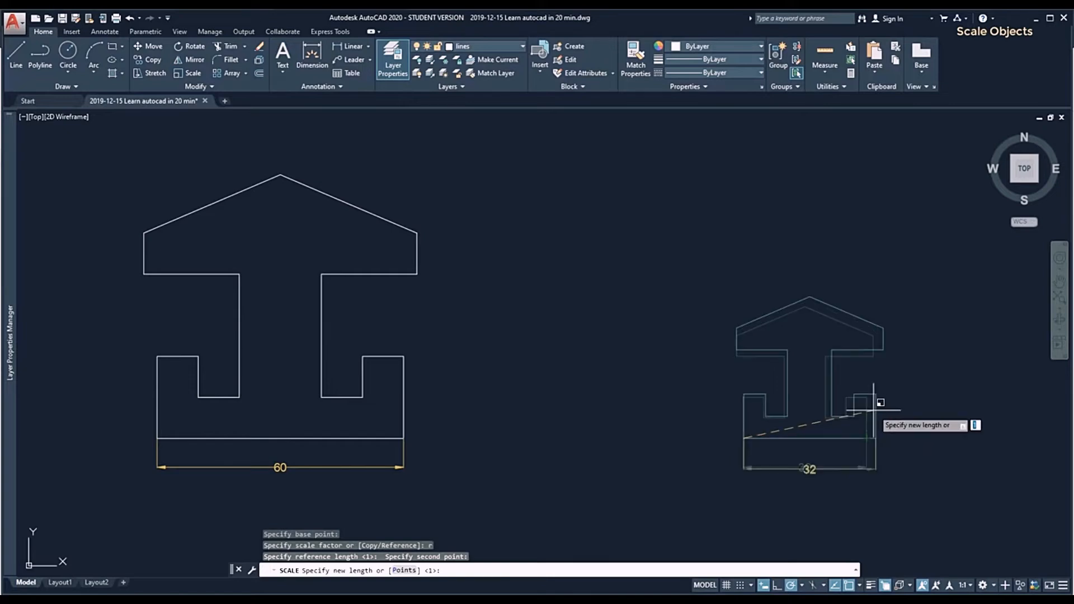
{"action": "type", "text": "55"}
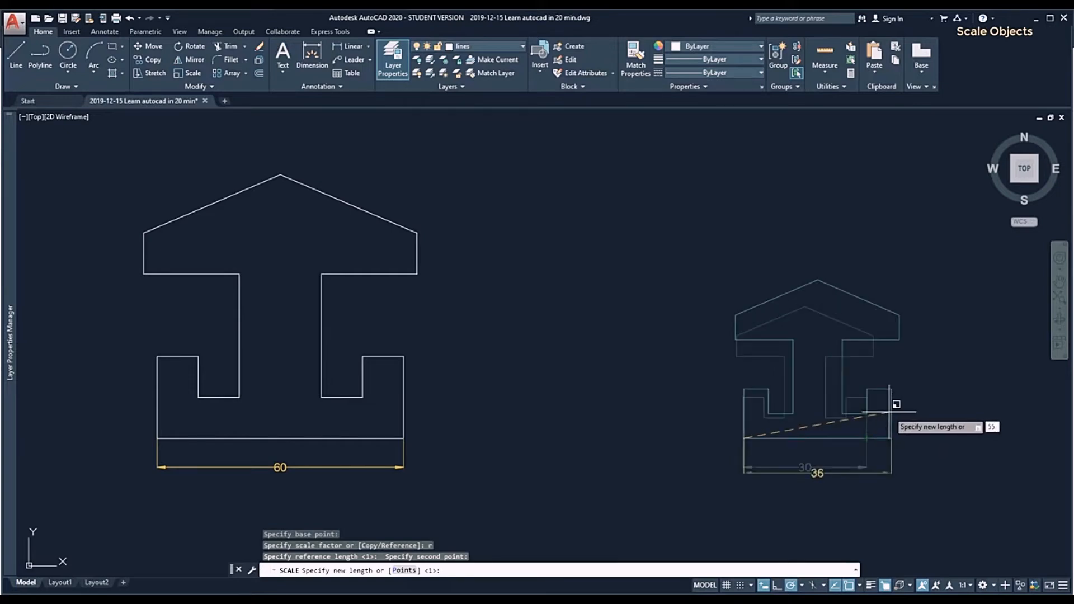
{"action": "key", "text": "Return"}
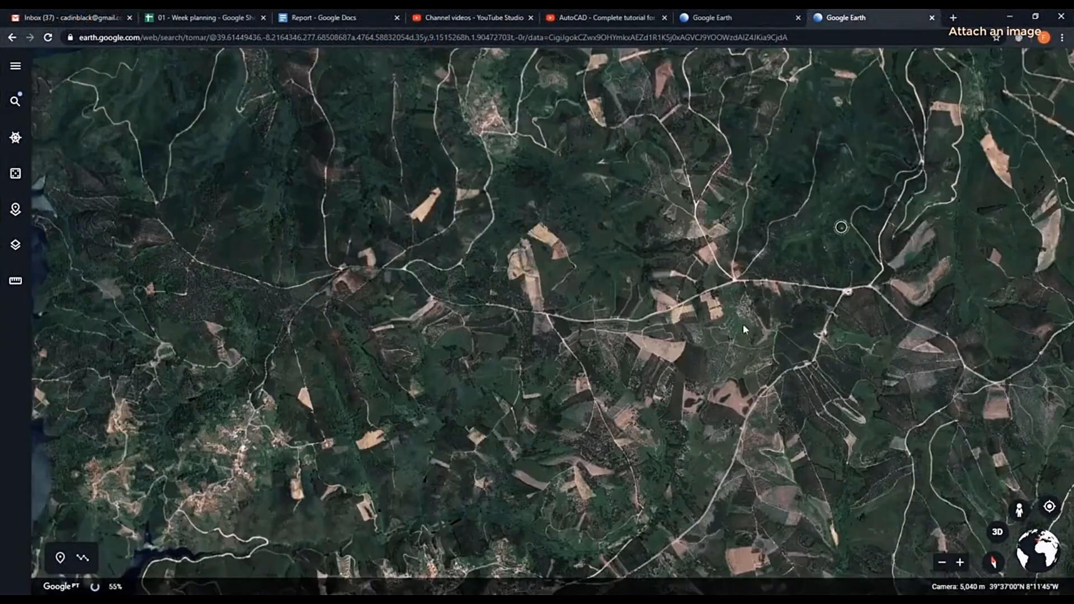
- Attach the image "tomar detail" from the Maps folder to the drawing at a free point, with the default scale factor of 1
{"action": "scroll", "coordinate": [634, 343], "scroll_direction": "down", "scroll_amount": 5}
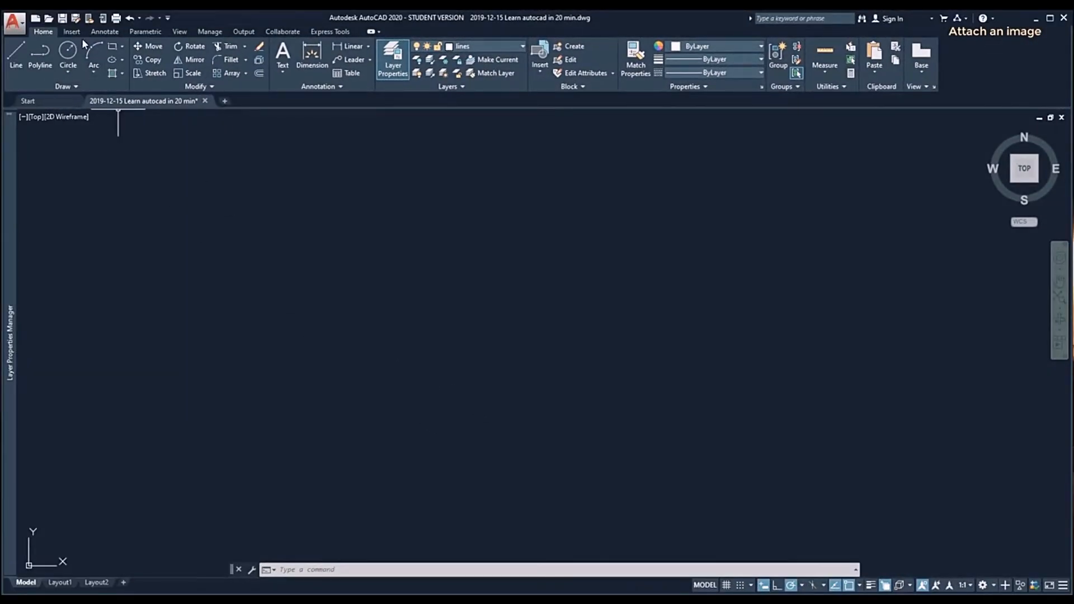
{"action": "left_click", "coordinate": [71, 32]}
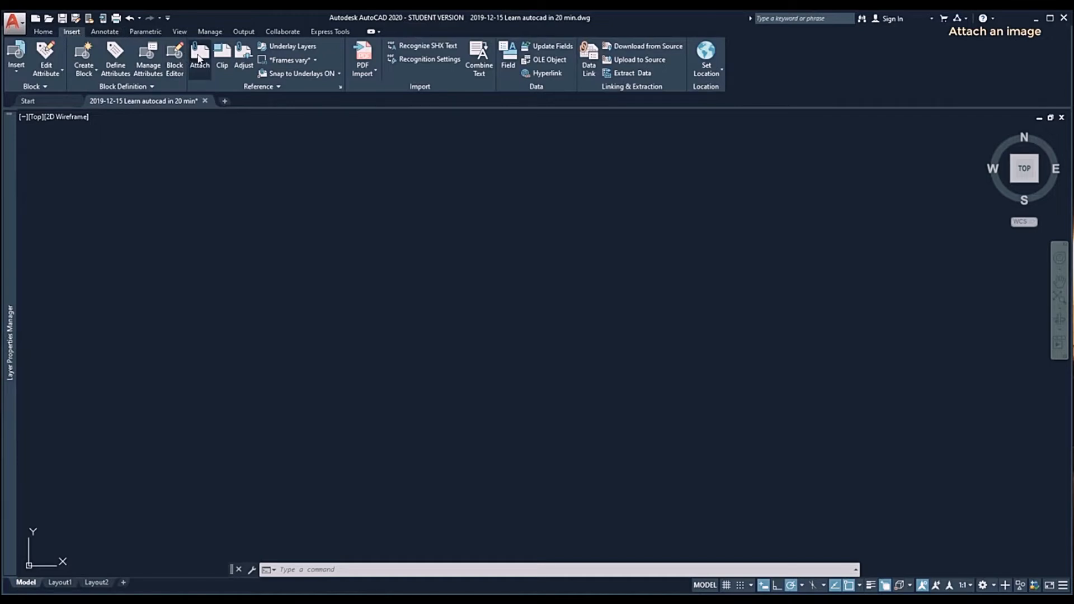
{"action": "left_click", "coordinate": [200, 58]}
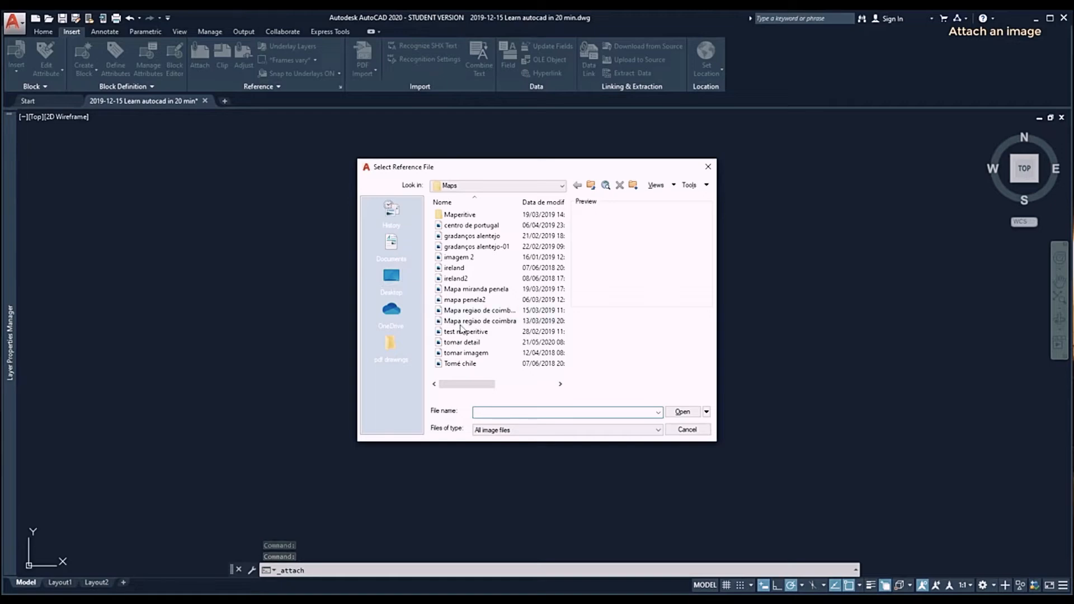
{"action": "left_click", "coordinate": [476, 343]}
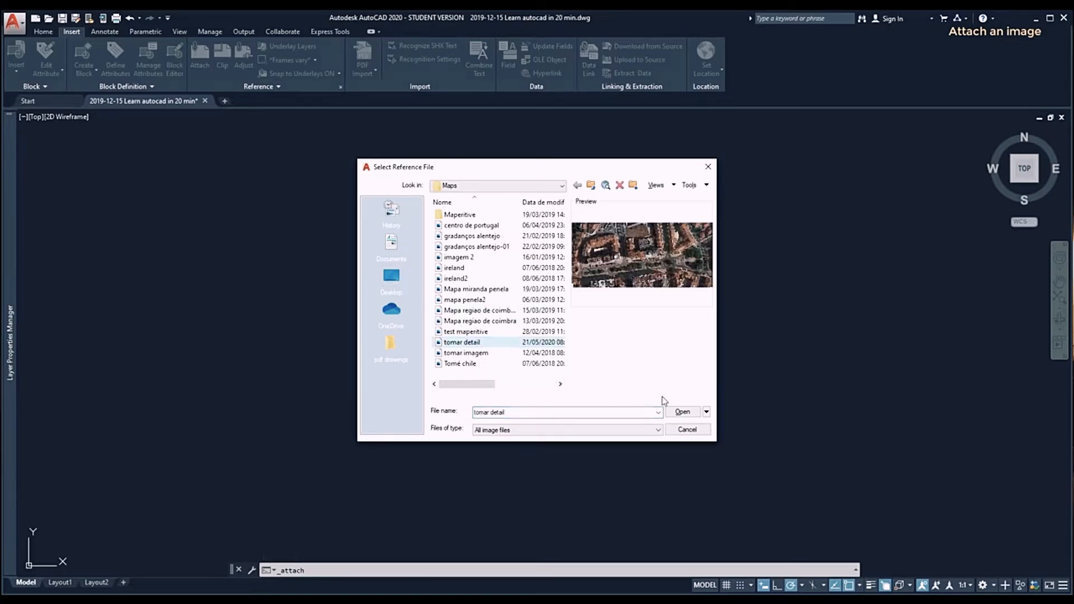
{"action": "left_click", "coordinate": [683, 413]}
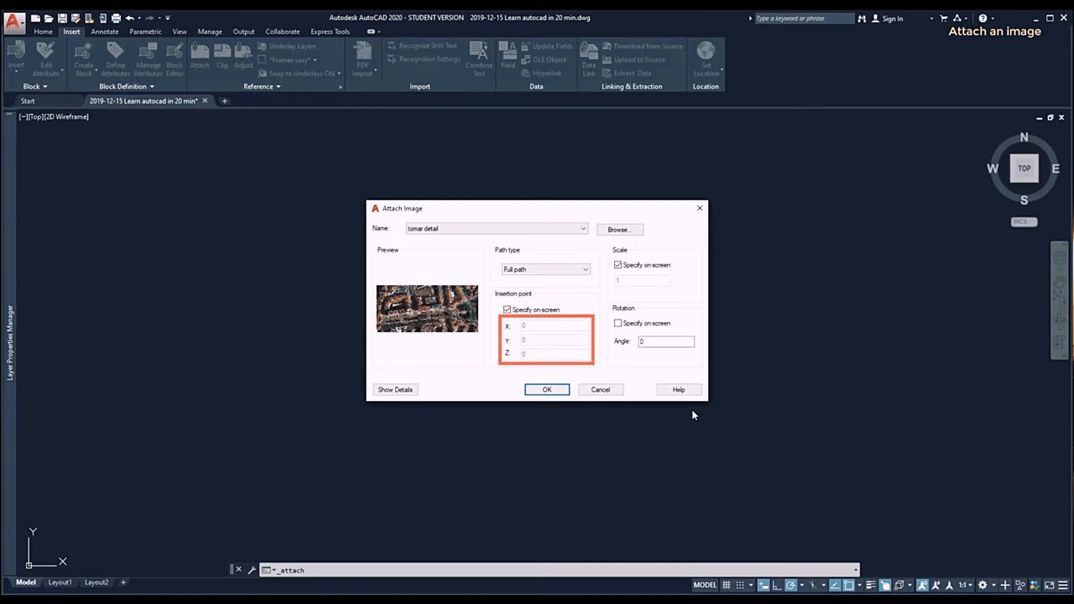
{"action": "left_click", "coordinate": [553, 390]}
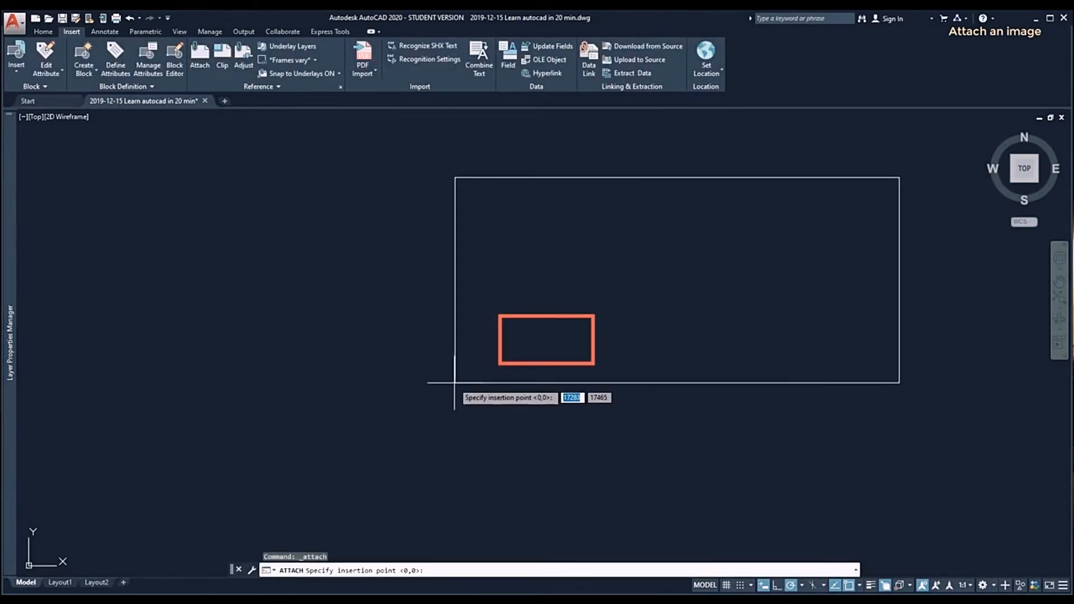
{"action": "left_click", "coordinate": [452, 383]}
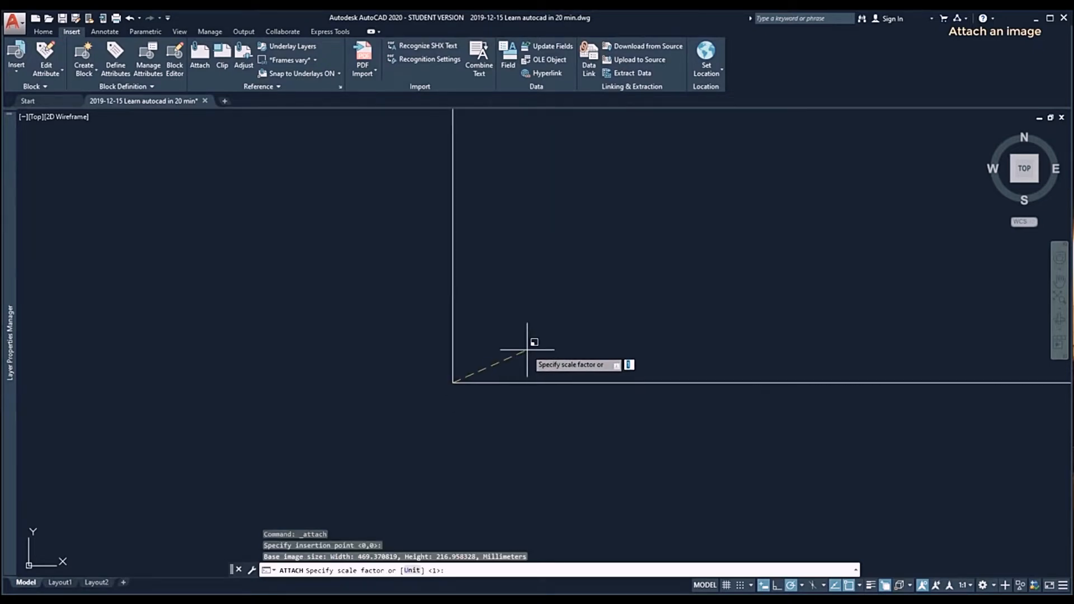
{"action": "key", "text": "Return"}
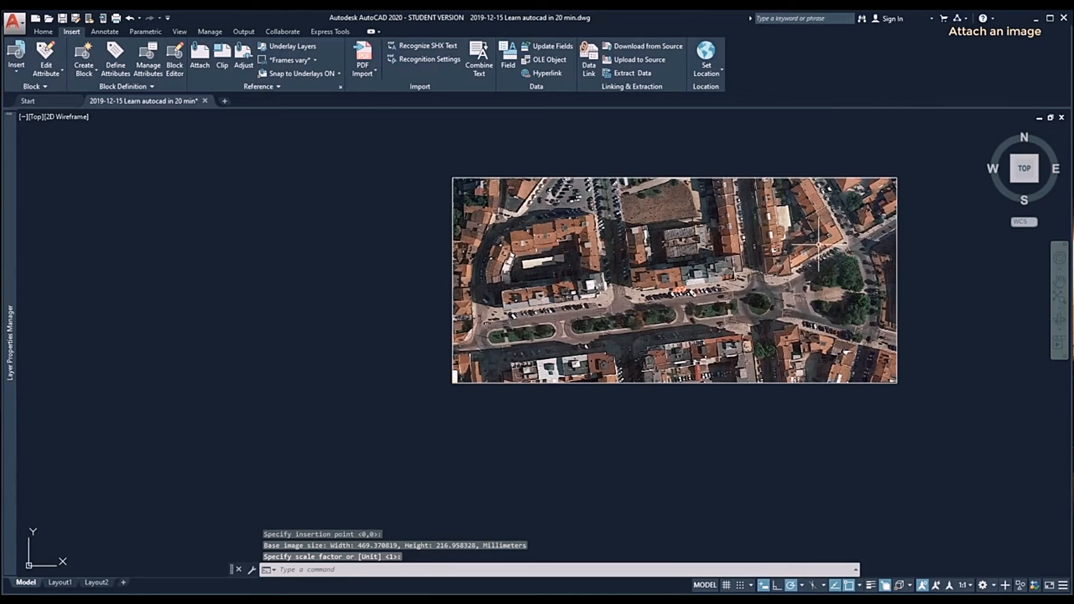
{"action": "scroll", "coordinate": [819, 245], "scroll_direction": "up", "scroll_amount": 2}
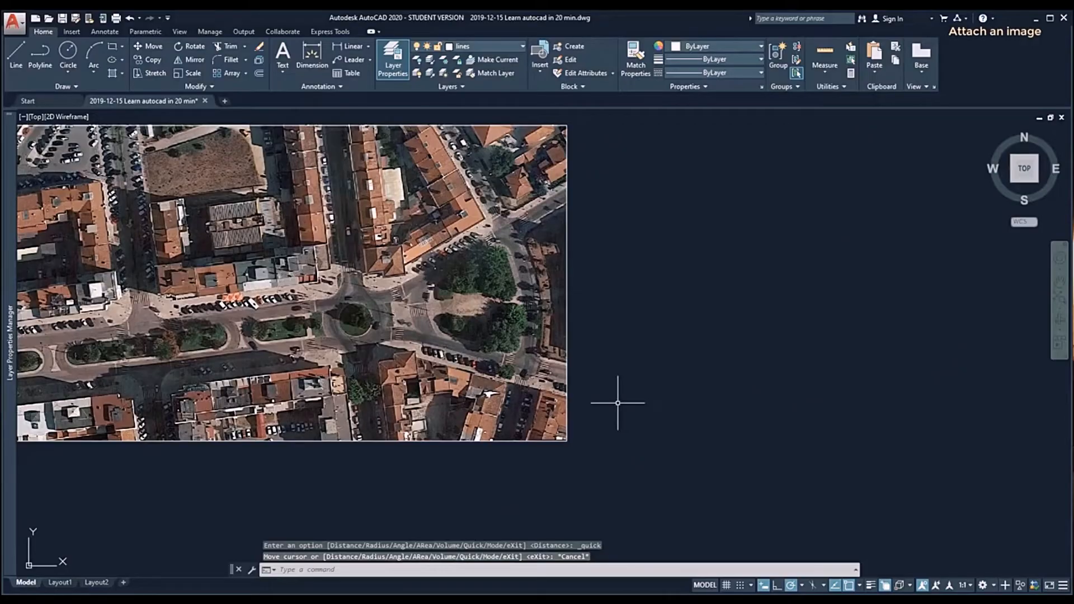
- Measure a distance on the attached aerial image, starting beside the small roundabout
{"action": "key", "text": "Escape"}
{"action": "key", "text": "Escape"}
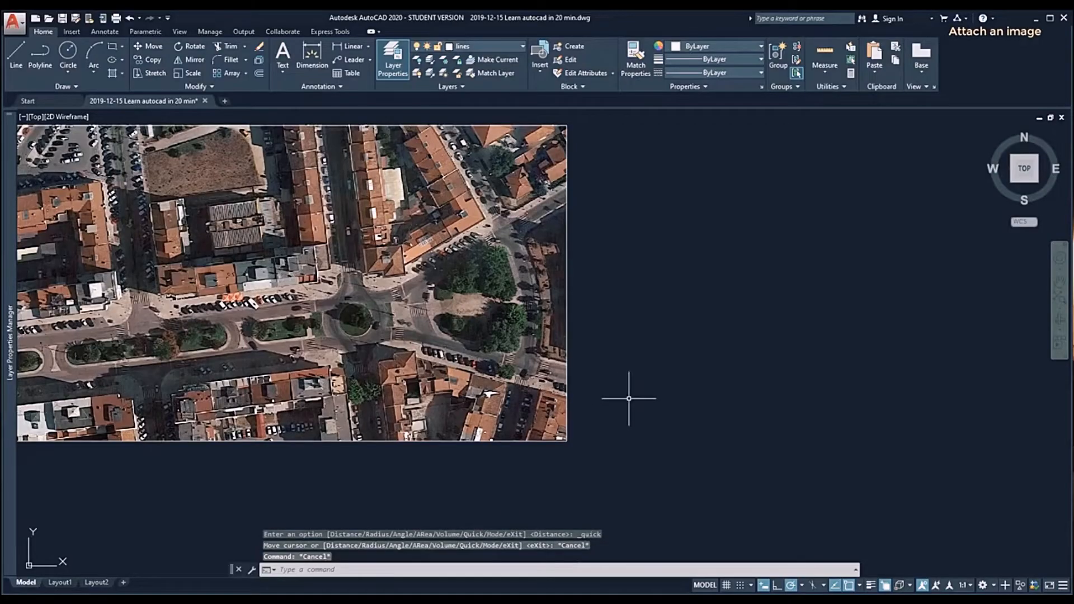
{"action": "type", "text": "DI"}
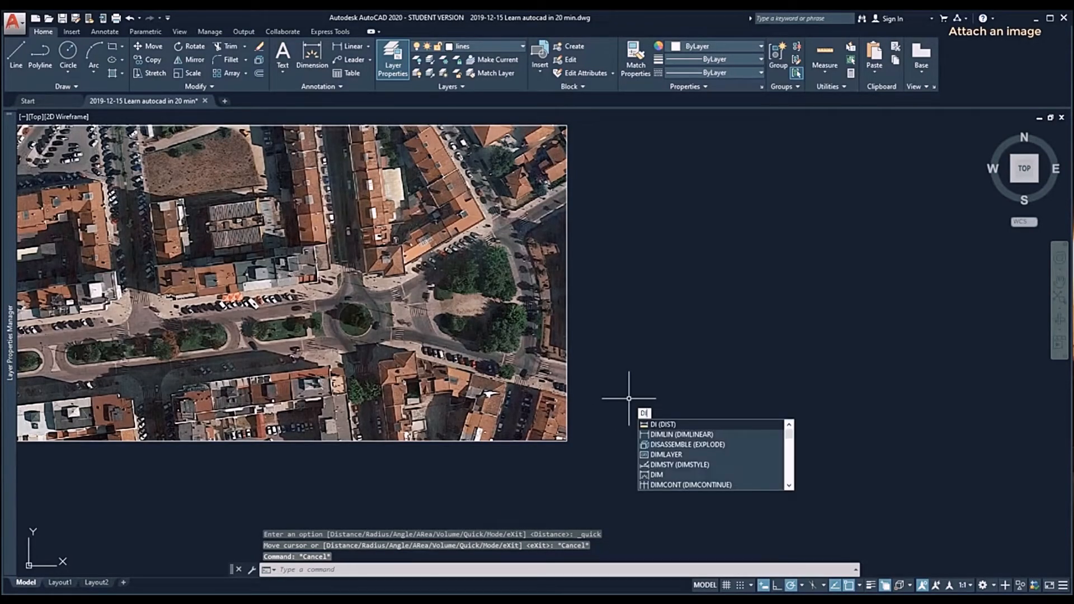
{"action": "key", "text": "Return"}
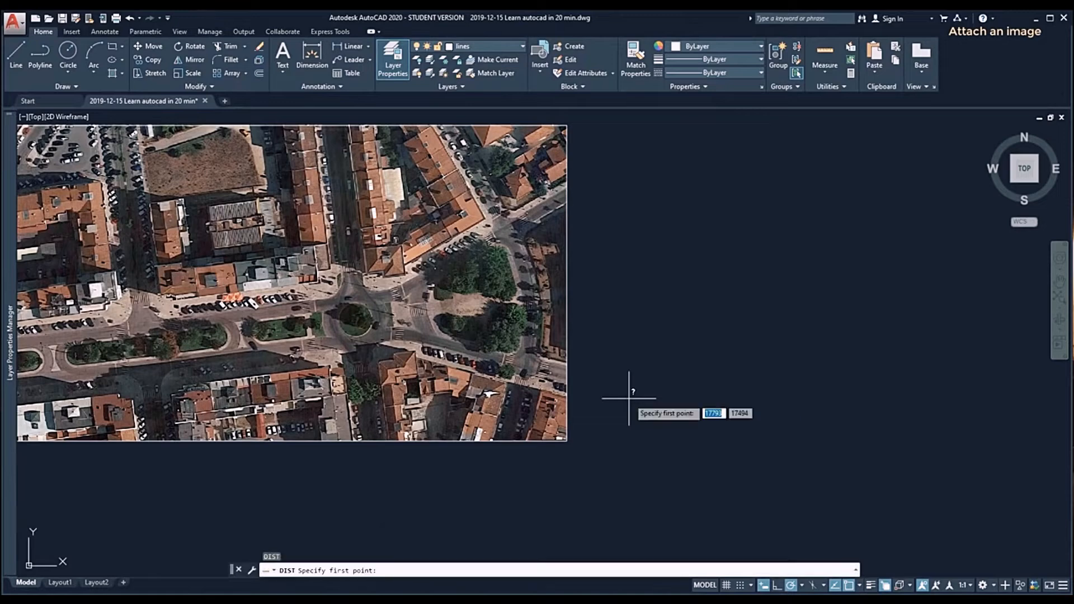
{"action": "left_click", "coordinate": [395, 286]}
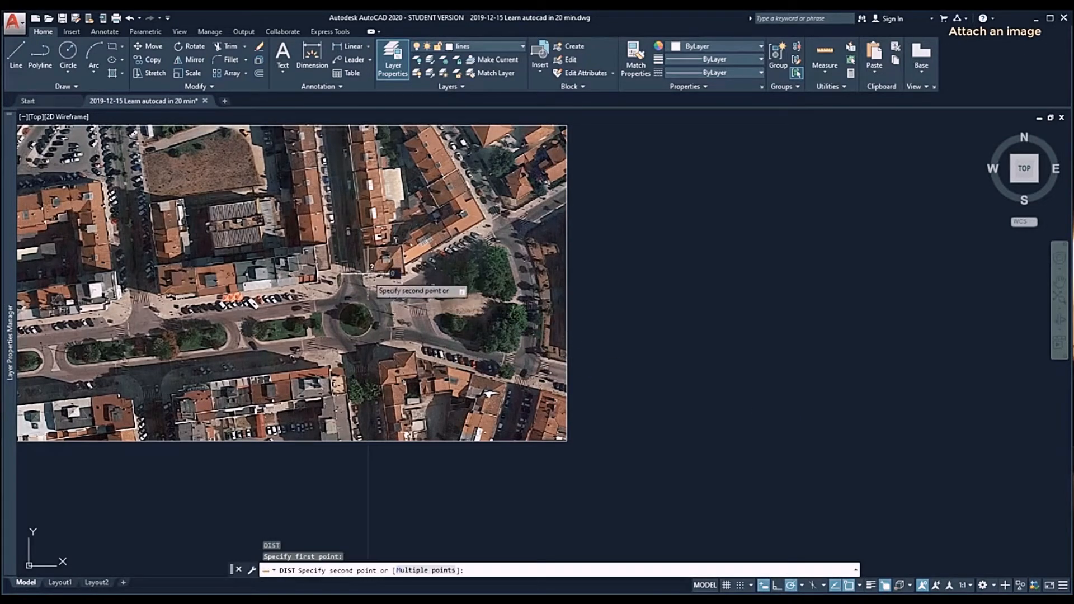
{"action": "scroll", "coordinate": [351, 315], "scroll_direction": "down", "scroll_amount": 5}
{"action": "scroll", "coordinate": [352, 315], "scroll_direction": "up", "scroll_amount": 5}
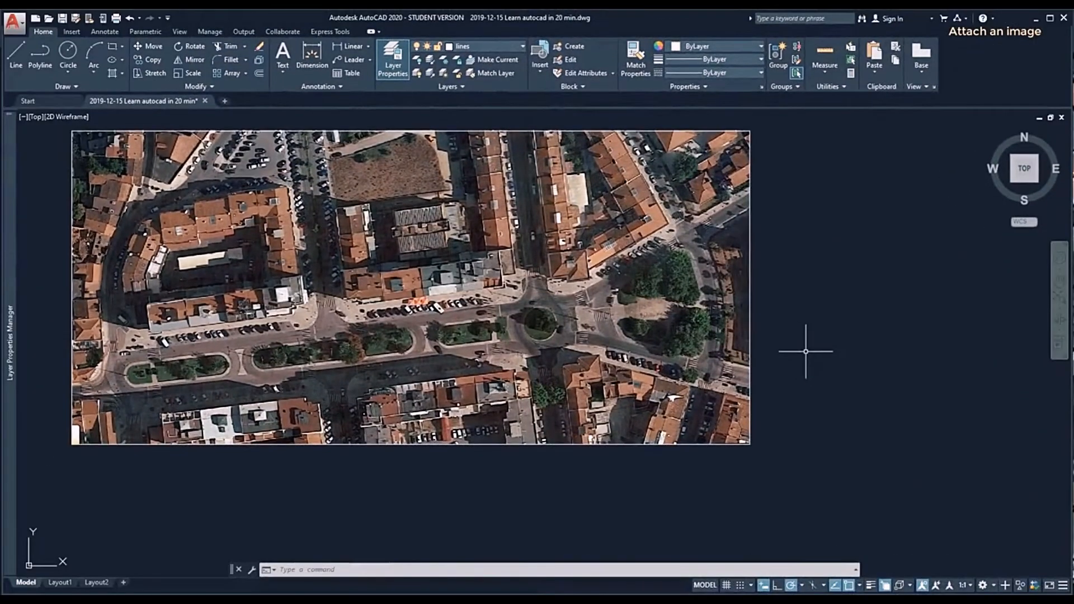
- Scale the aerial image by reference from its lower-left corner, picking two building corners along the street as the reference length
{"action": "type", "text": "sc"}
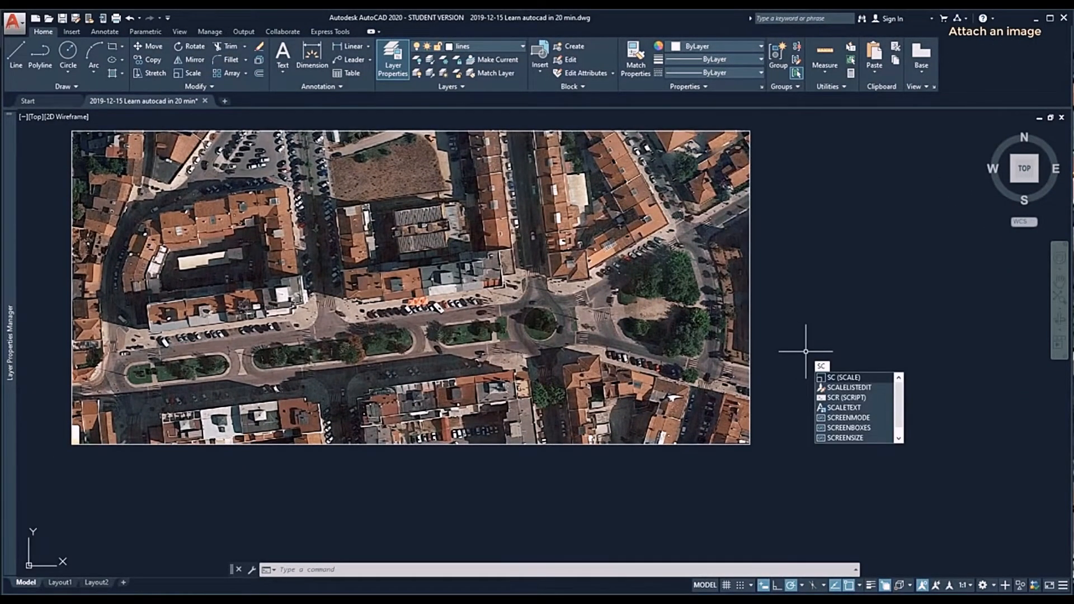
{"action": "key", "text": "Return"}
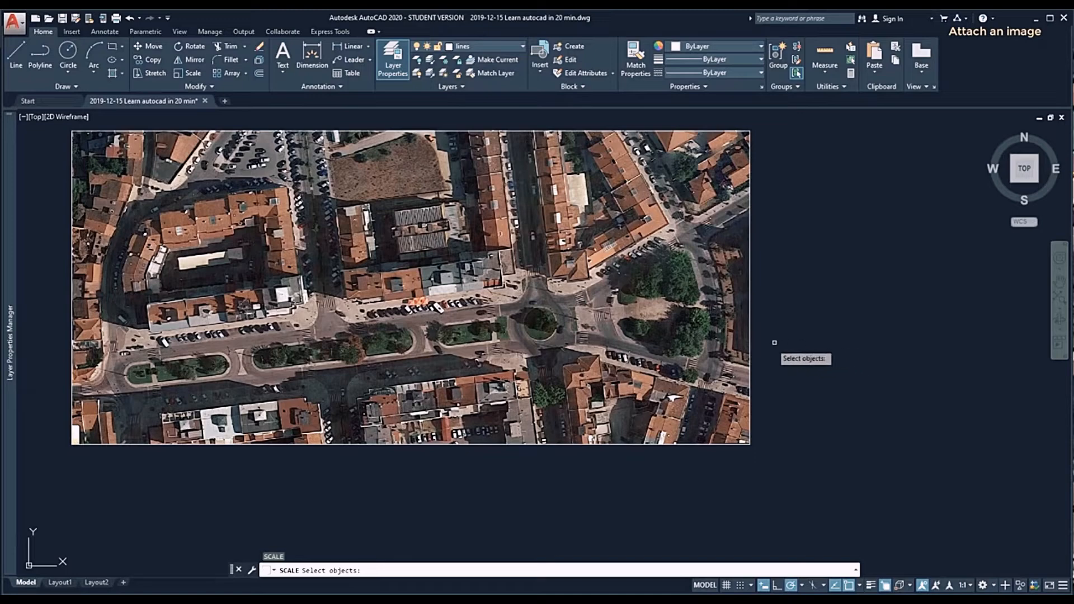
{"action": "left_click", "coordinate": [751, 357]}
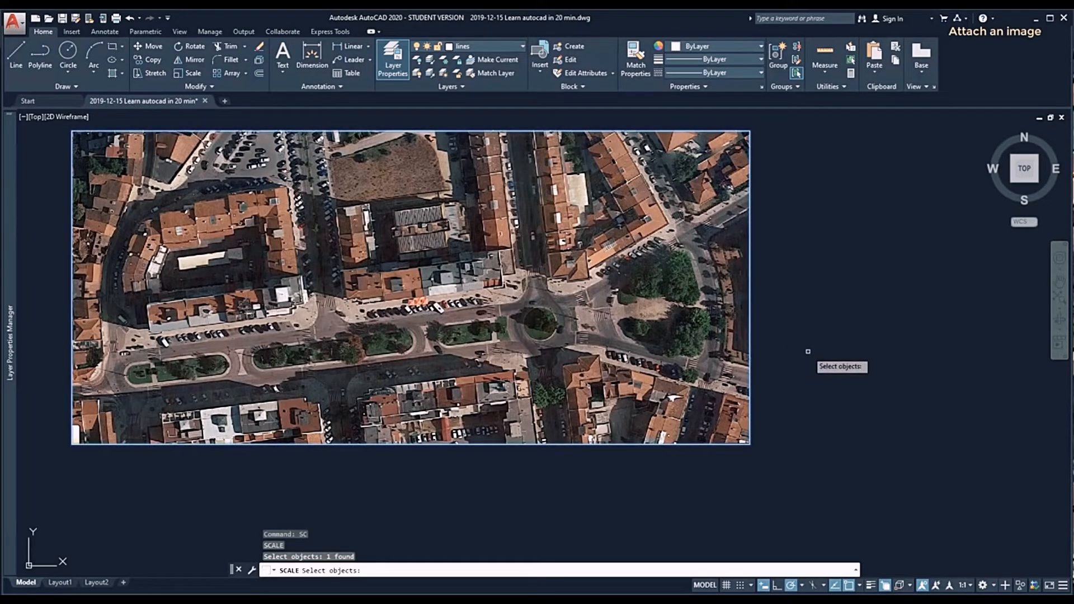
{"action": "key", "text": "Return"}
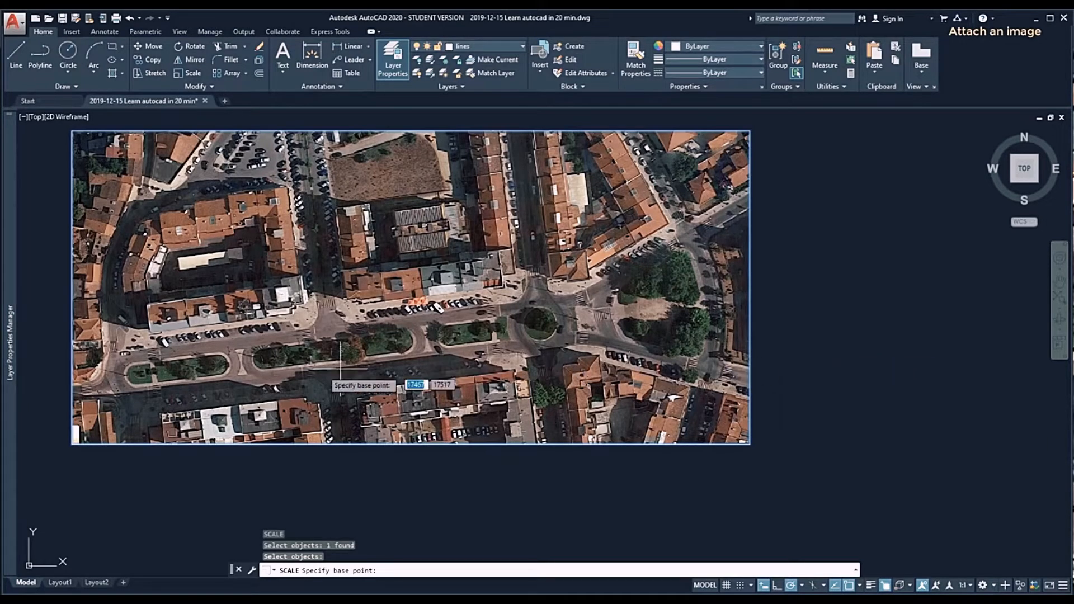
{"action": "left_click", "coordinate": [72, 444]}
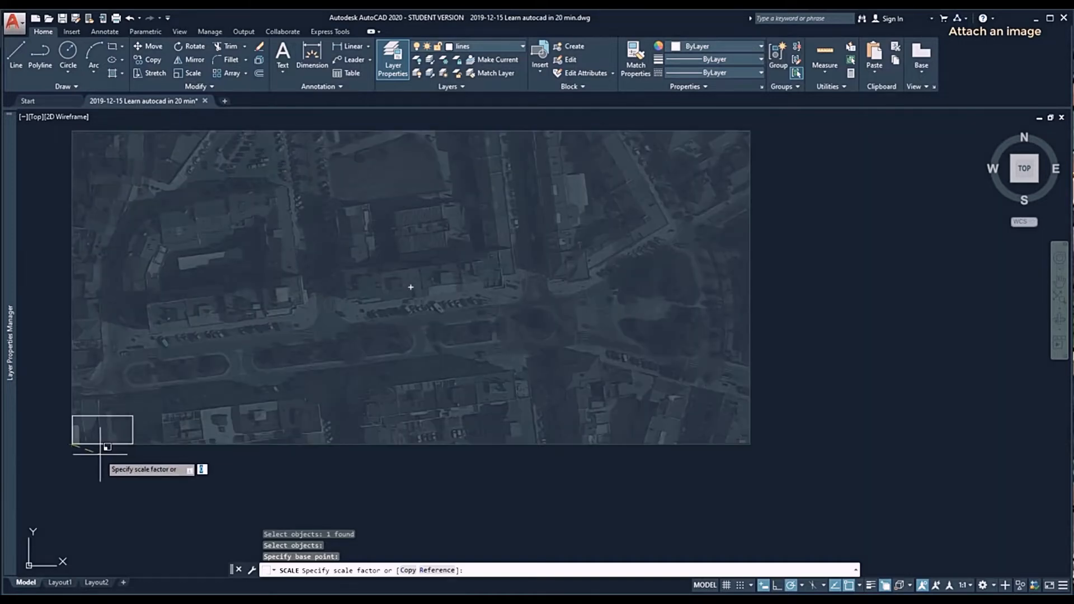
{"action": "type", "text": "r"}
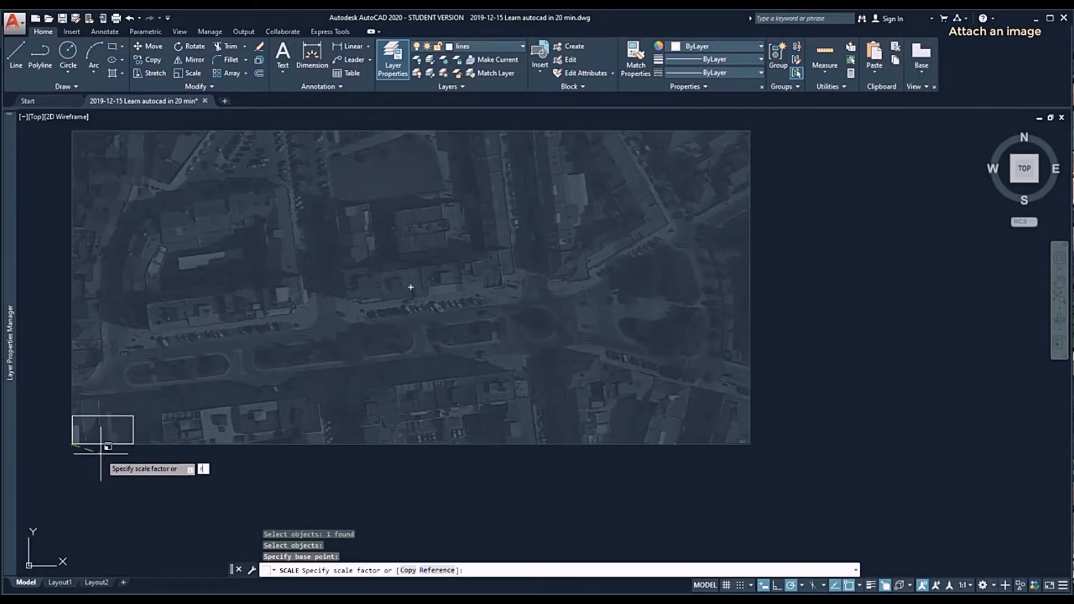
{"action": "key", "text": "Return"}
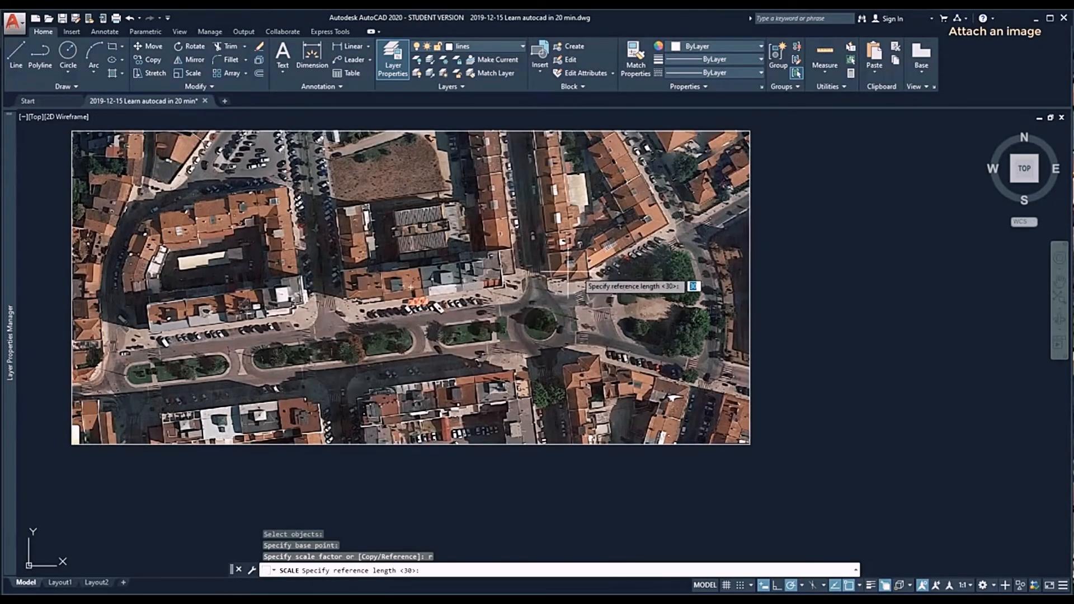
{"action": "scroll", "coordinate": [575, 275], "scroll_direction": "up", "scroll_amount": 4}
{"action": "scroll", "coordinate": [574, 271], "scroll_direction": "up", "scroll_amount": 2}
{"action": "scroll", "coordinate": [456, 291], "scroll_direction": "up", "scroll_amount": 3}
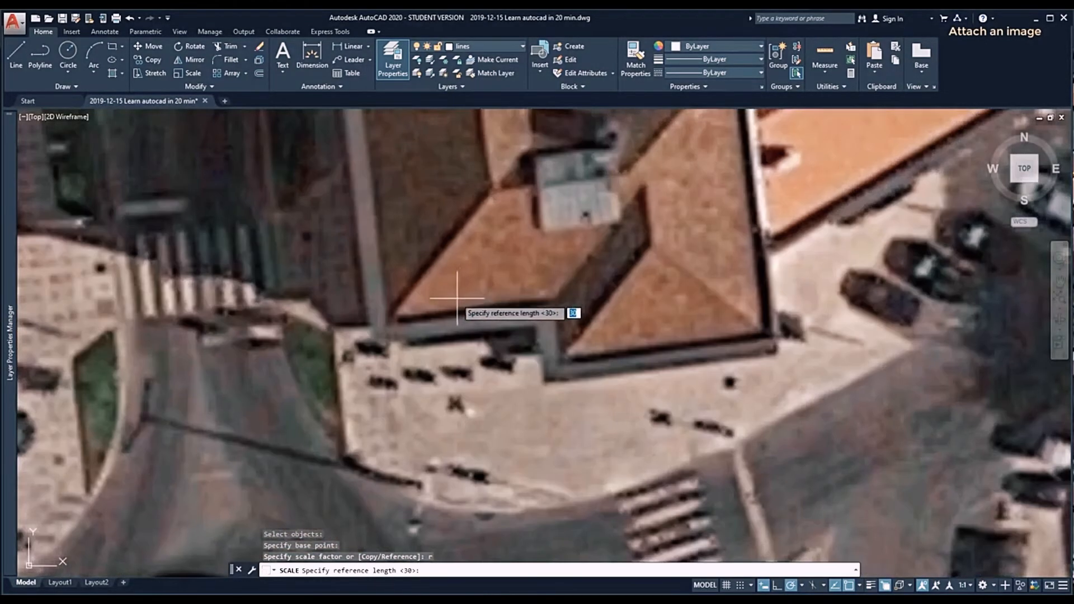
{"action": "left_click", "coordinate": [386, 318]}
{"action": "scroll", "coordinate": [386, 318], "scroll_direction": "down", "scroll_amount": 8}
{"action": "scroll", "coordinate": [412, 320], "scroll_direction": "up", "scroll_amount": 8}
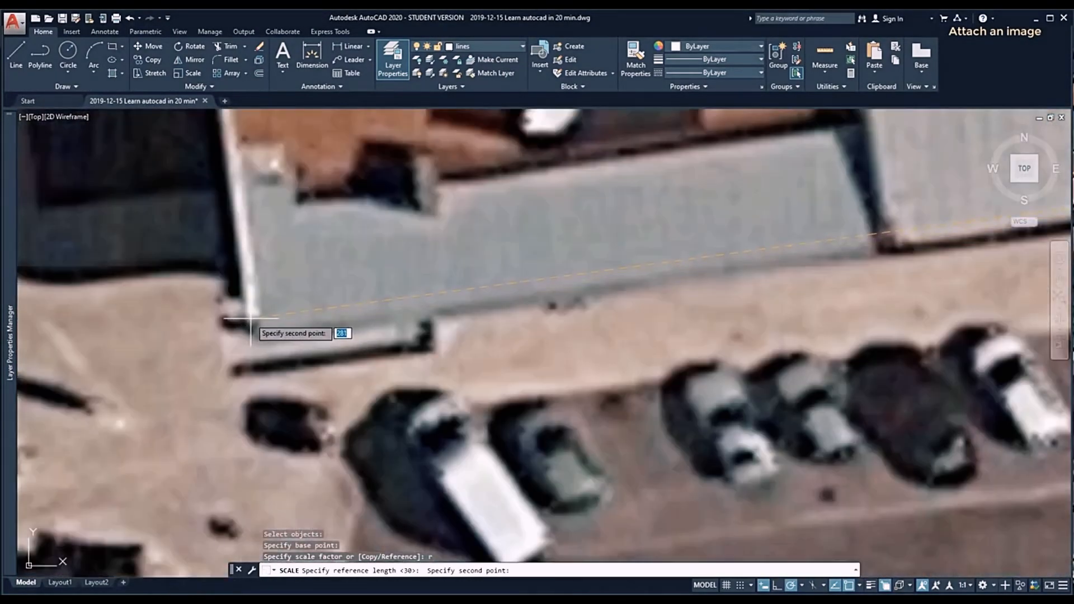
{"action": "left_click", "coordinate": [252, 317]}
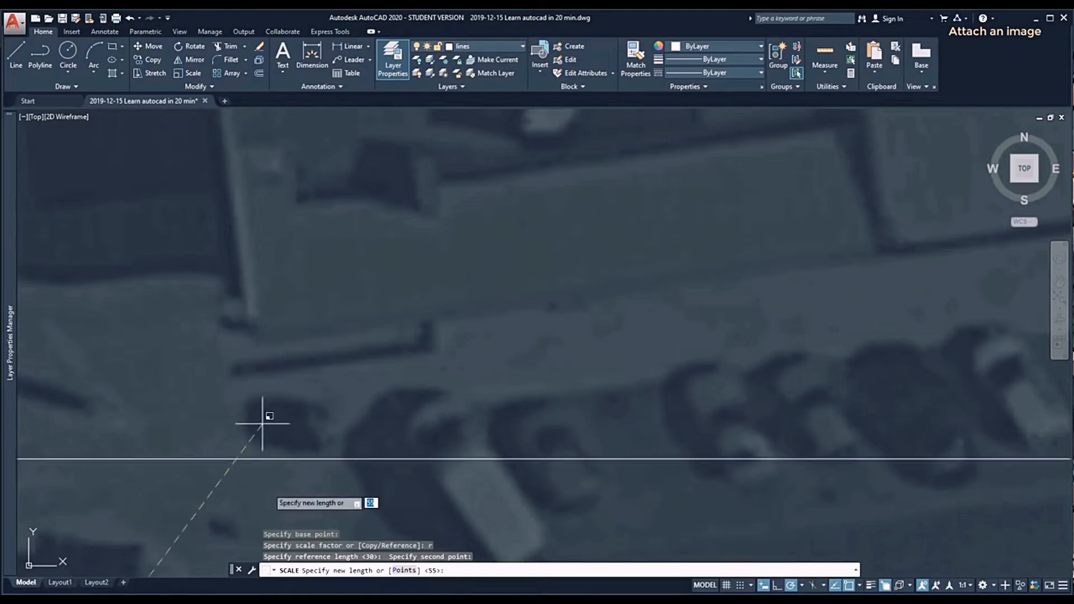
{"action": "left_click", "coordinate": [311, 600]}
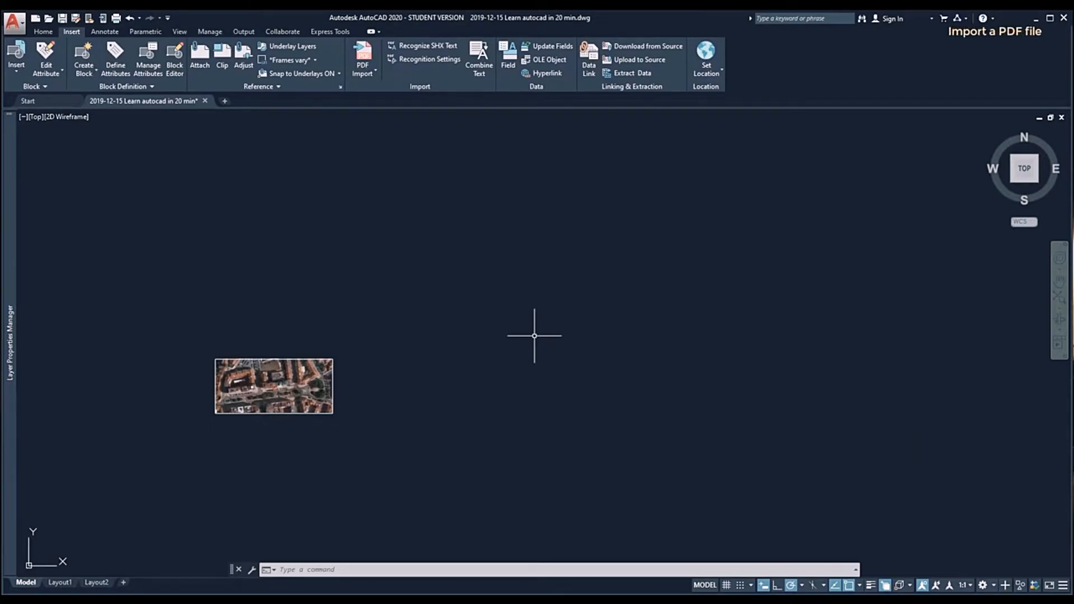
- Start a PDF import of "01-Autocad - Exercises for beginners - 1" from the pdf drawings folder and select page 1
{"action": "left_click", "coordinate": [363, 53]}
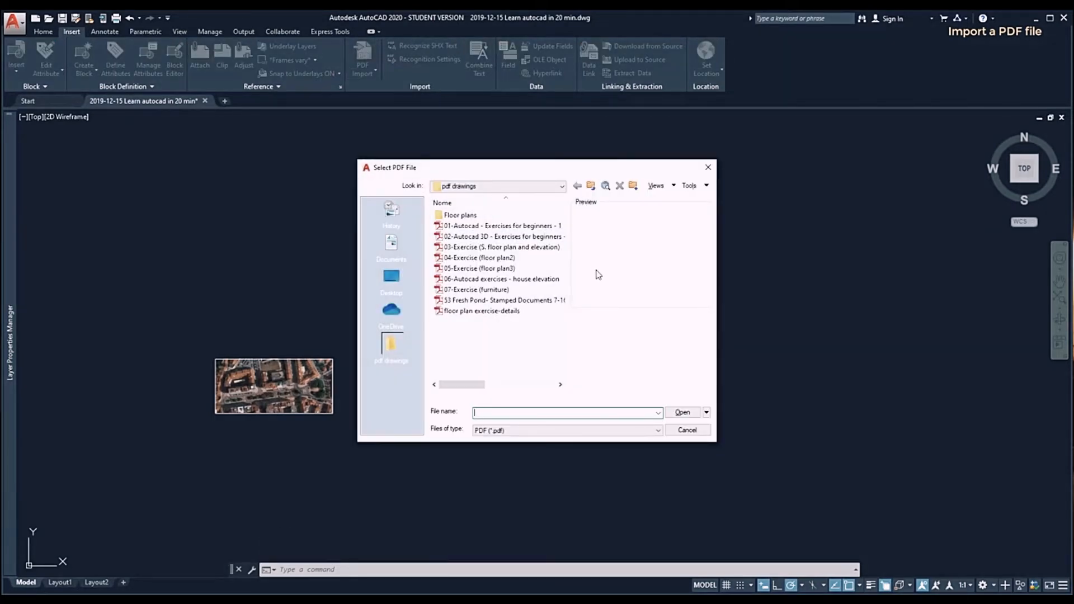
{"action": "left_click", "coordinate": [554, 229]}
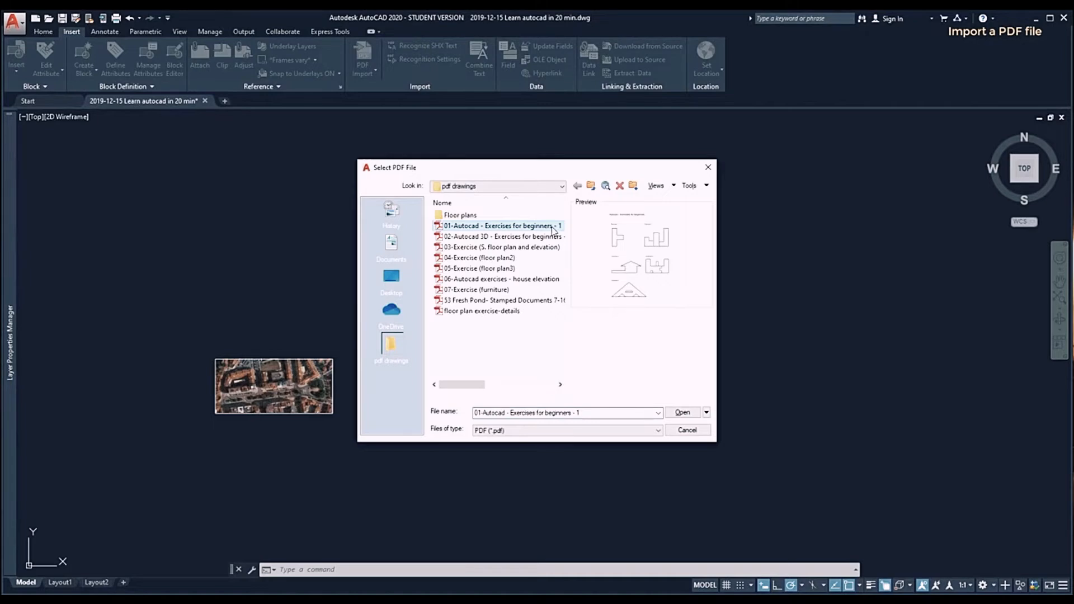
{"action": "double_click", "coordinate": [553, 226]}
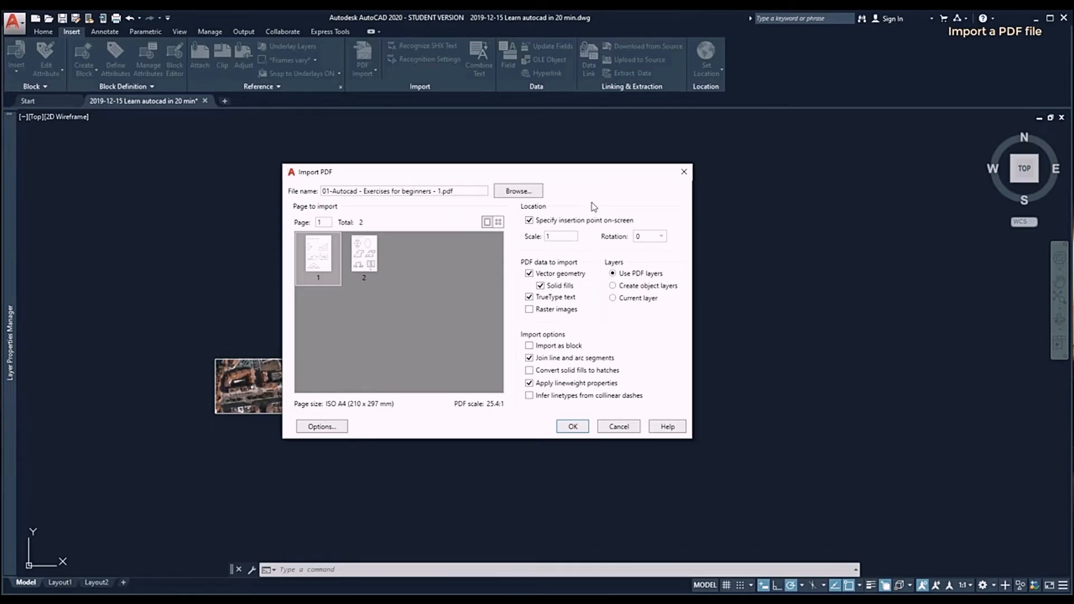
{"action": "left_click", "coordinate": [373, 265]}
{"action": "left_click", "coordinate": [318, 267]}
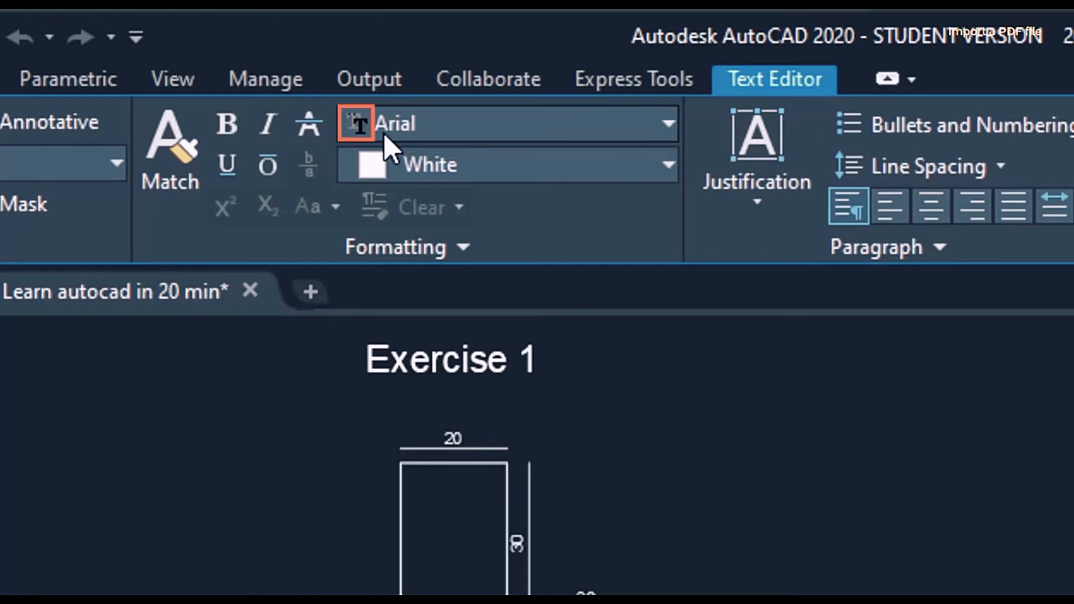
- Look through the available TrueType fonts for the Exercise 1 text without changing the font
{"action": "left_click", "coordinate": [500, 126]}
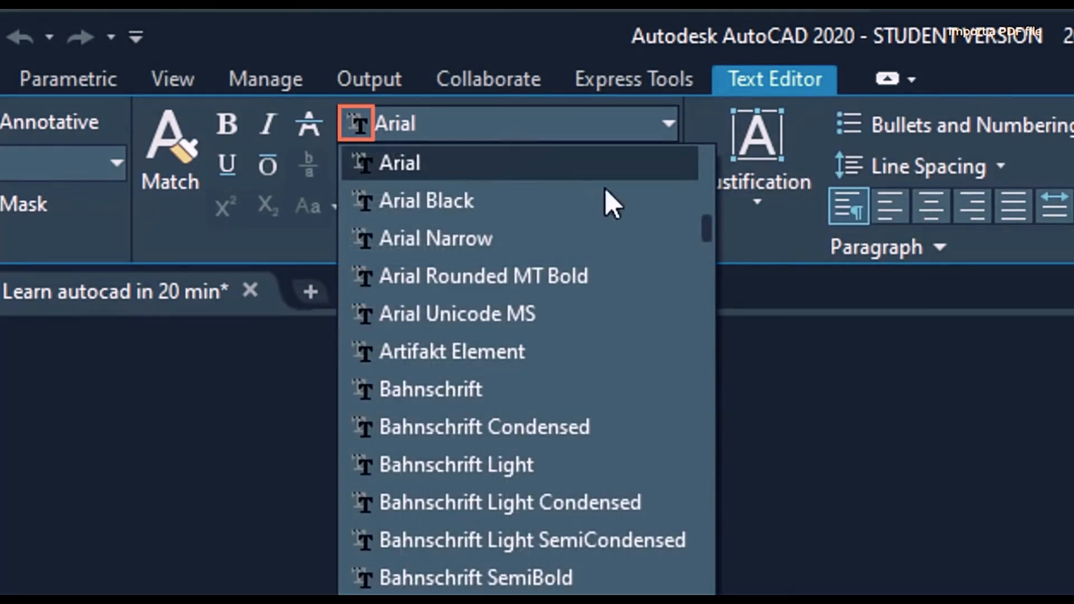
{"action": "left_click_drag", "start_coordinate": [705, 239], "coordinate": [708, 282]}
{"action": "left_click", "coordinate": [914, 554]}
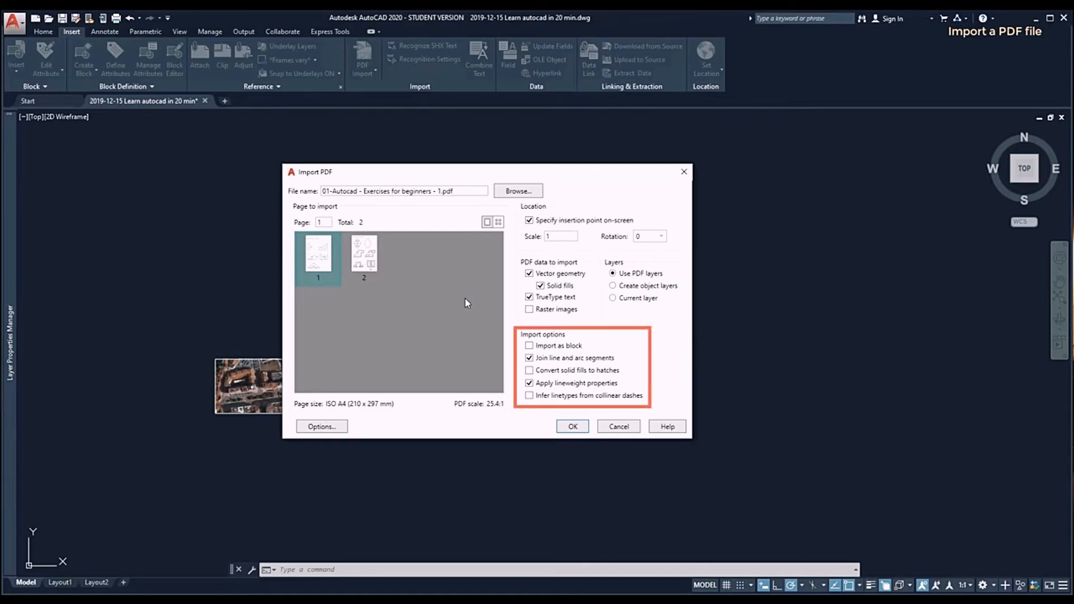
- Import the selected PDF page with the current import options, inserting it at a free point beside the aerial image
{"action": "left_click", "coordinate": [573, 426]}
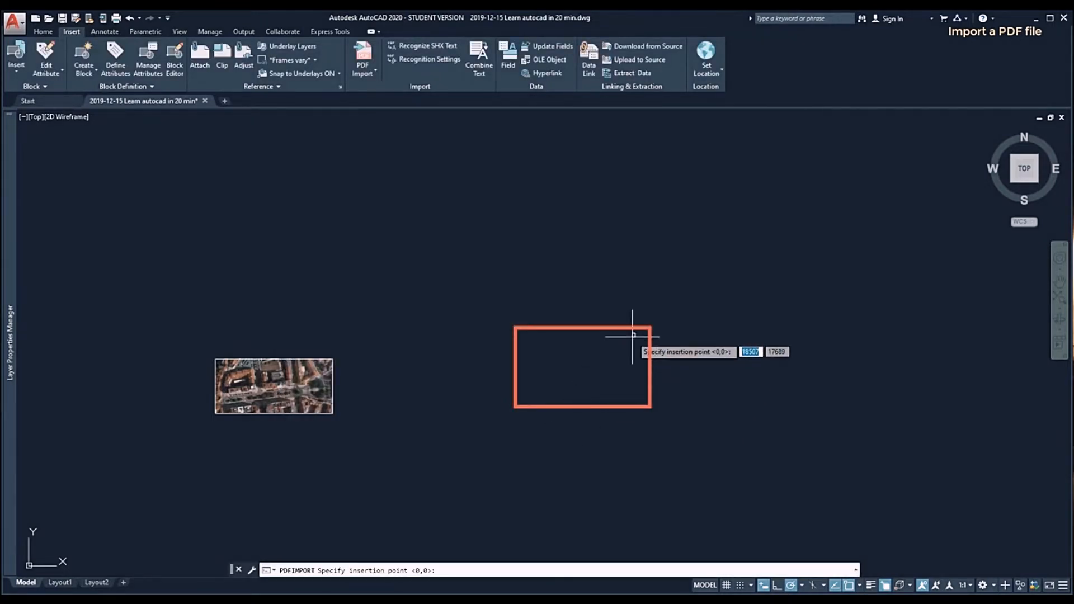
{"action": "left_click", "coordinate": [632, 337]}
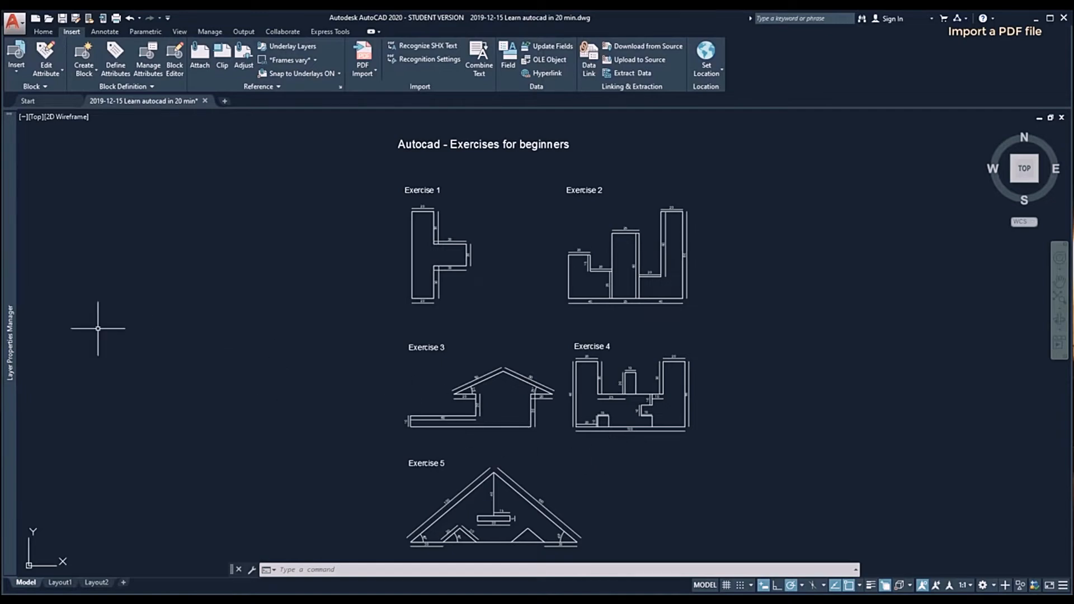
- Examine the imported Exercise 3 outline and the line and text of Exercise 4's upper 20 dimension, then clear the selection
{"action": "mouse_move", "coordinate": [15, 343]}
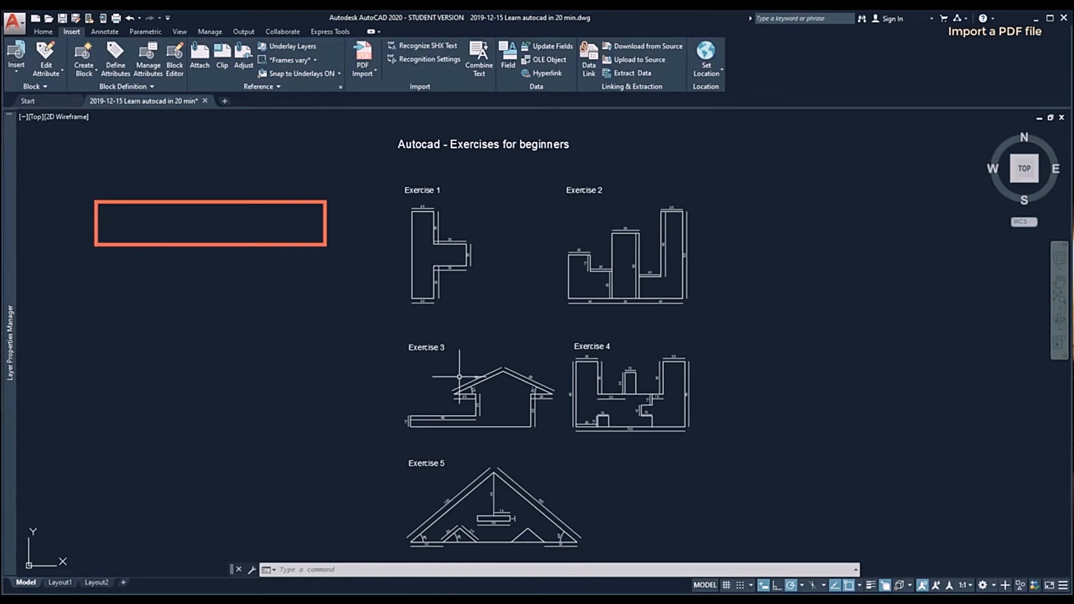
{"action": "scroll", "coordinate": [524, 411], "scroll_direction": "up", "scroll_amount": 5}
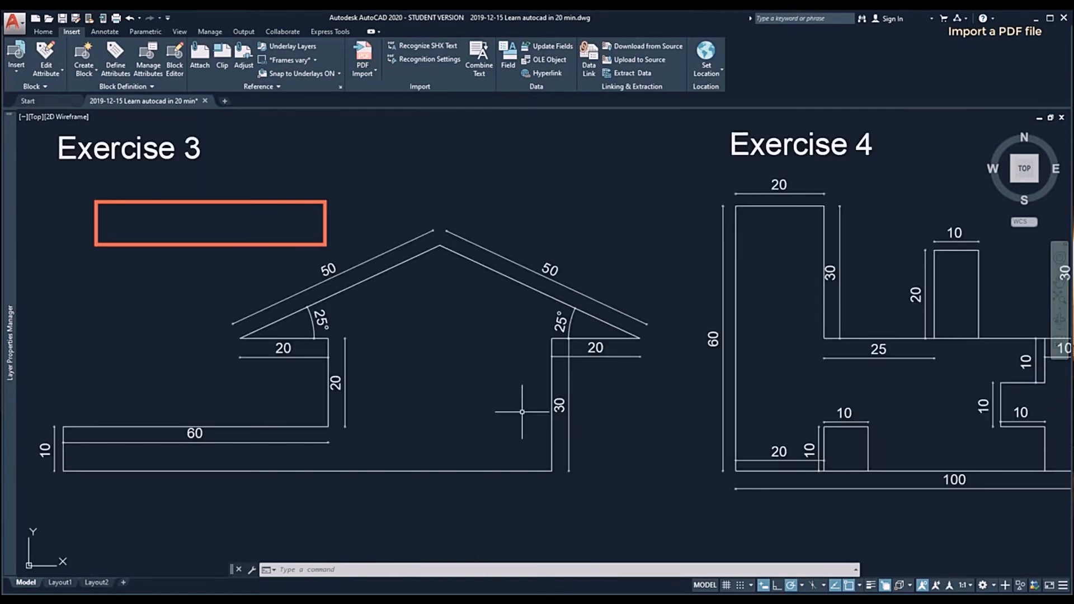
{"action": "left_click", "coordinate": [551, 432]}
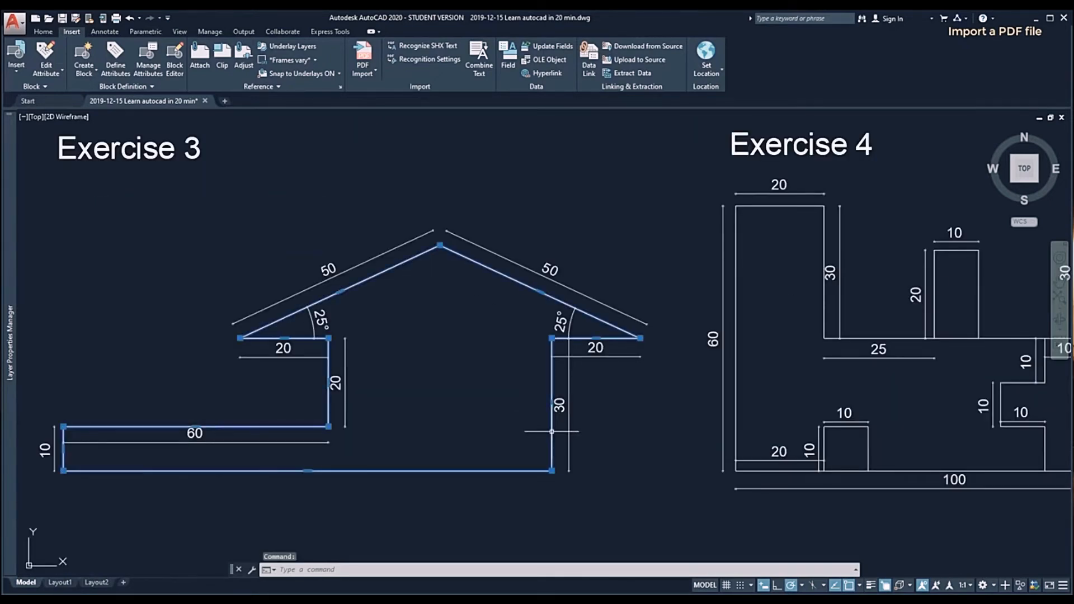
{"action": "mouse_move", "coordinate": [551, 404]}
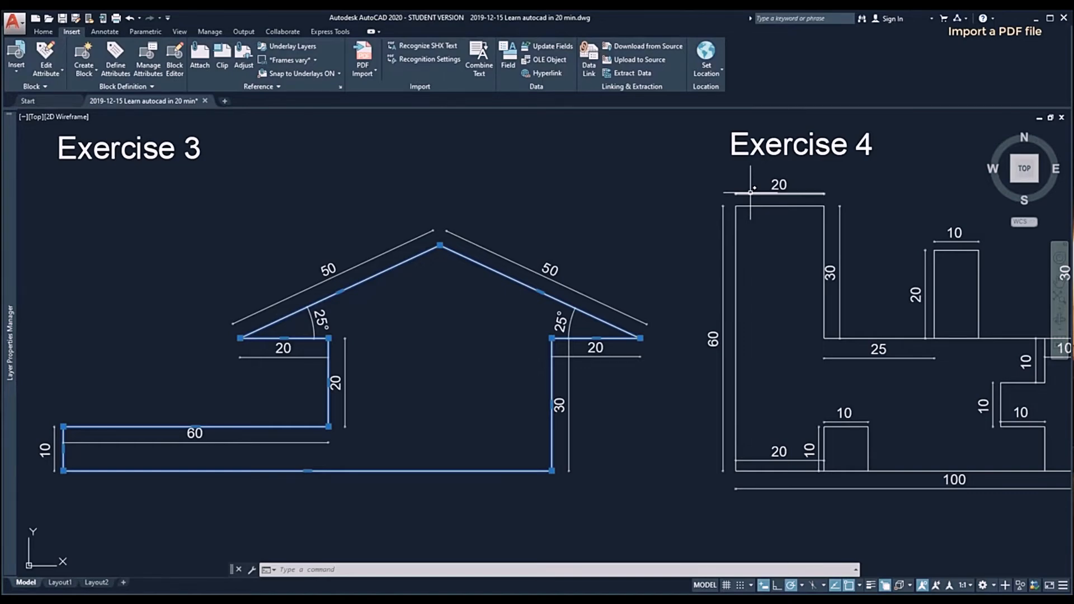
{"action": "mouse_move", "coordinate": [751, 192]}
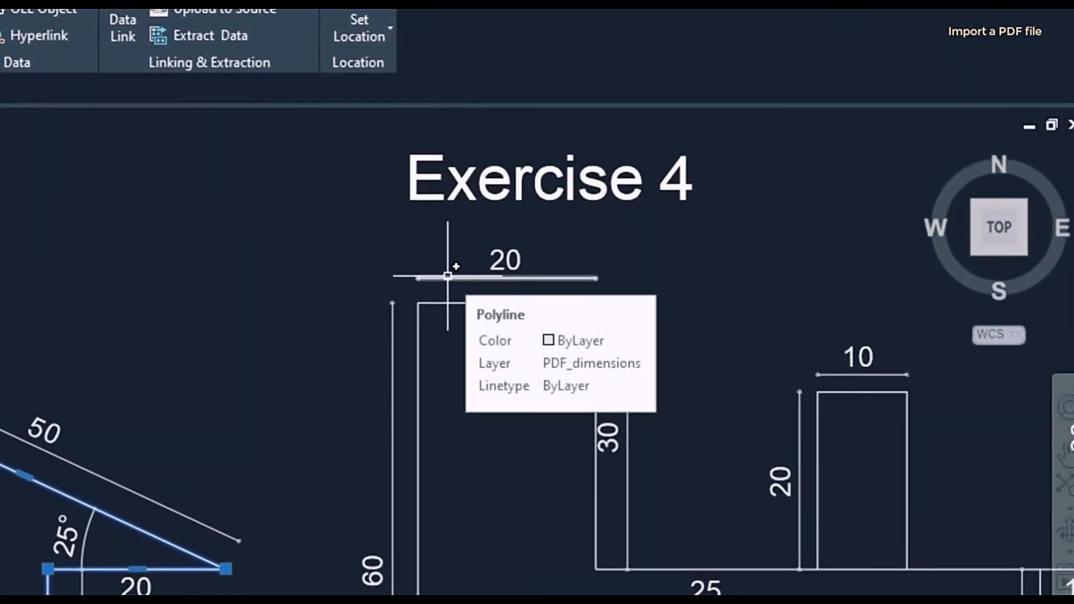
{"action": "mouse_move", "coordinate": [492, 264]}
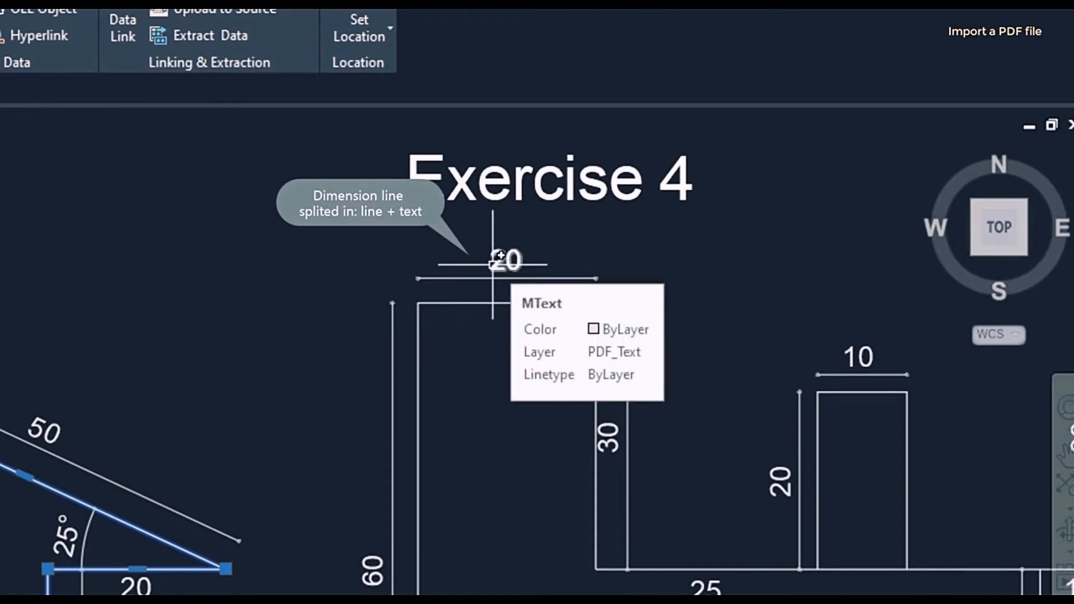
{"action": "left_click", "coordinate": [492, 264]}
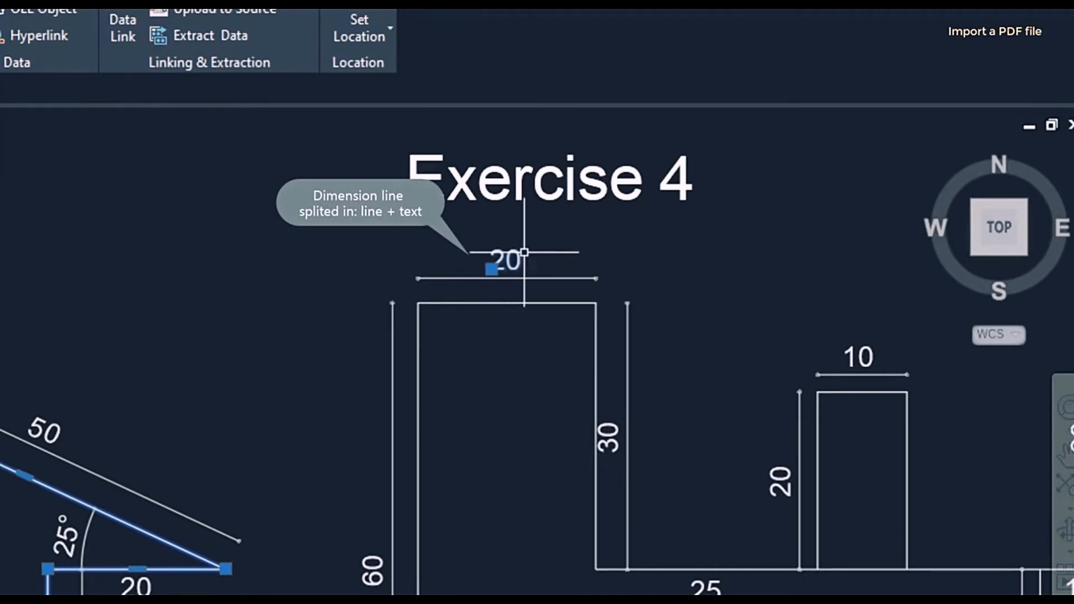
{"action": "key", "text": "Escape"}
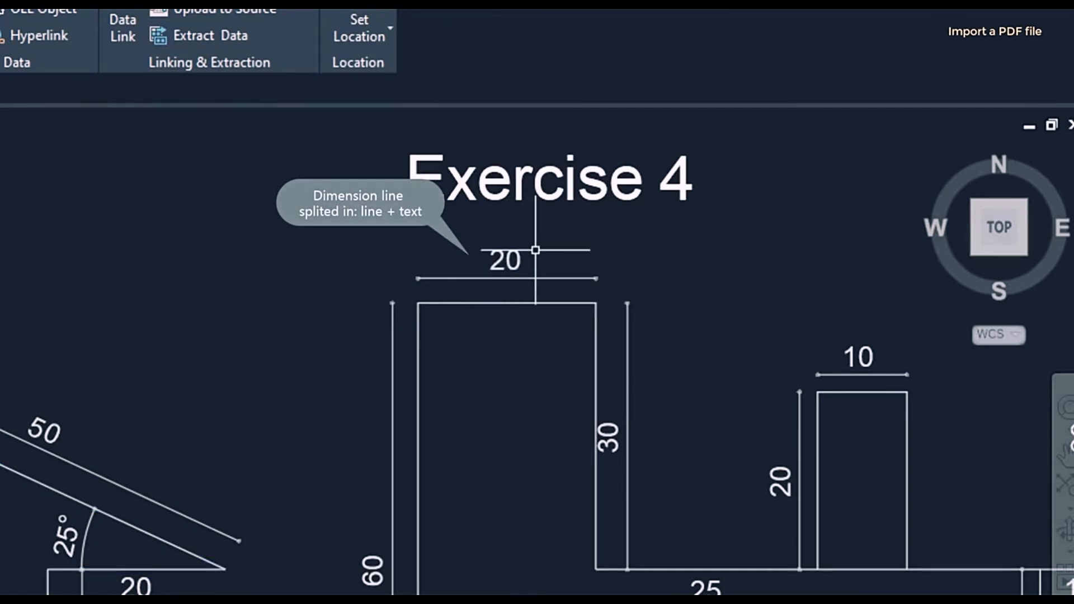
{"action": "scroll", "coordinate": [537, 247], "scroll_direction": "up", "scroll_amount": 4}
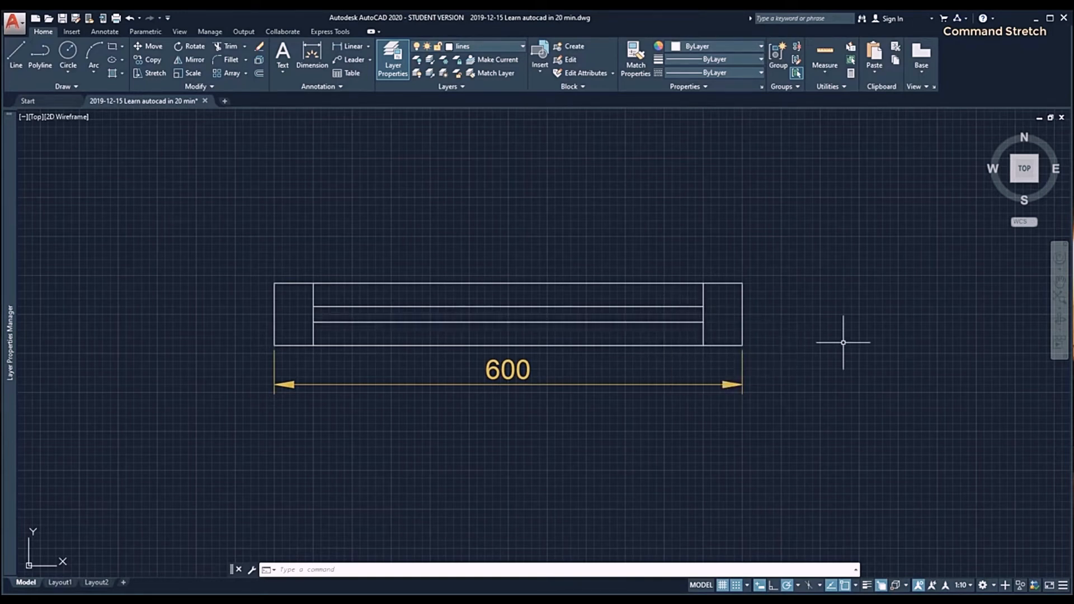
- Stretch the right end of the window plan horizontally, together with its dimension, to an overall length of 700
{"action": "left_click", "coordinate": [144, 74]}
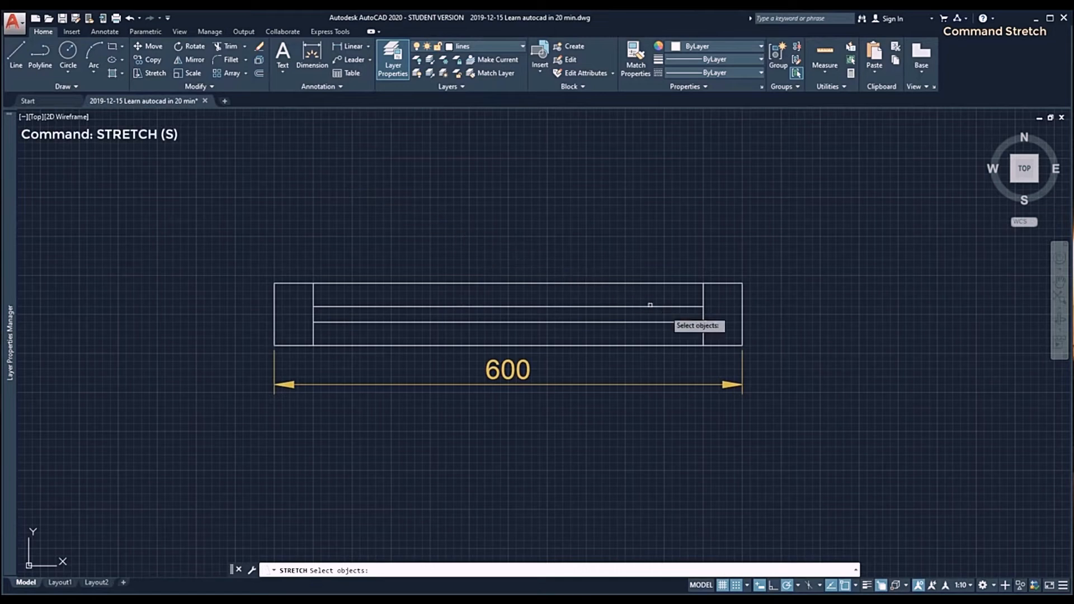
{"action": "left_click", "coordinate": [830, 430]}
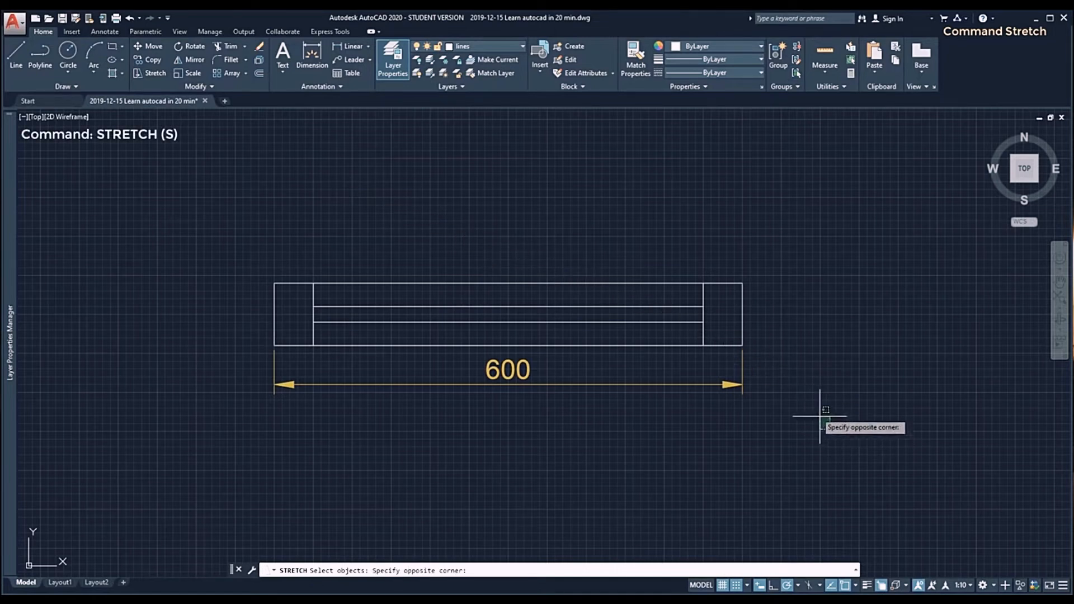
{"action": "left_click", "coordinate": [690, 259]}
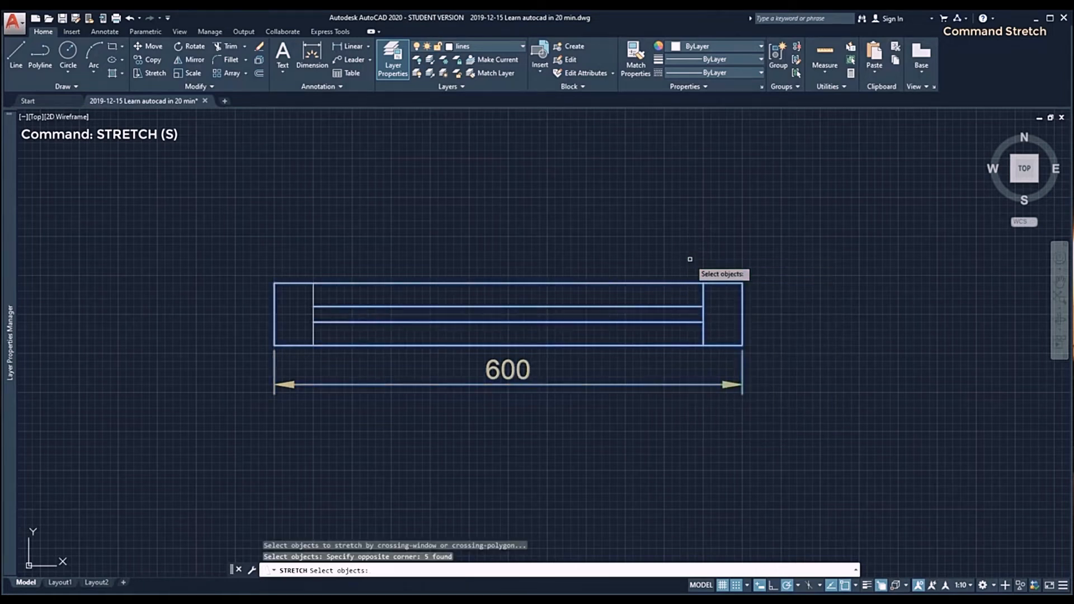
{"action": "key", "text": "Return"}
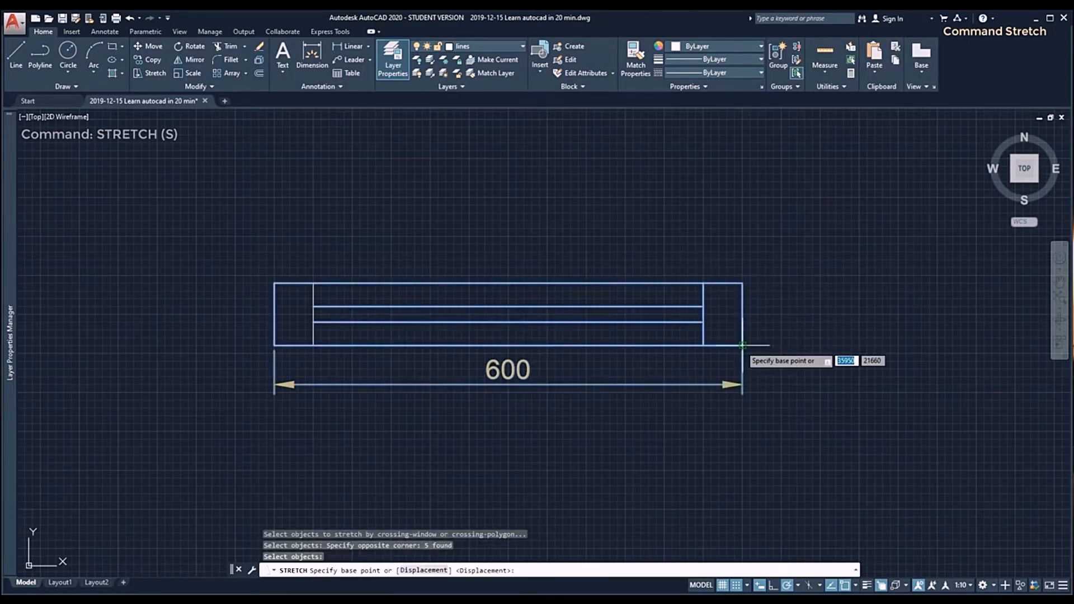
{"action": "left_click", "coordinate": [743, 346]}
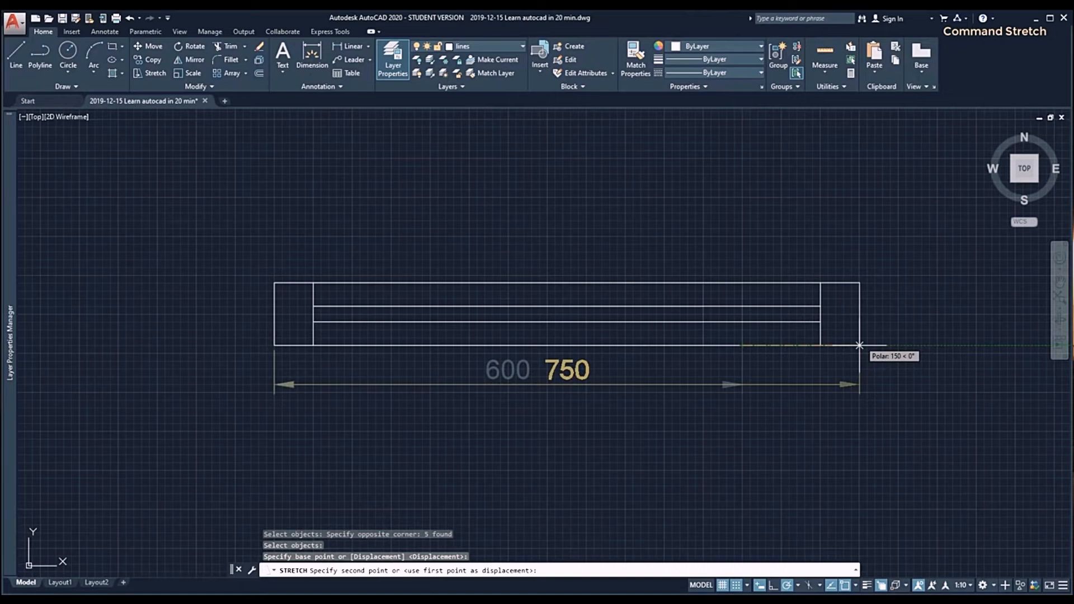
{"action": "type", "text": "8"}
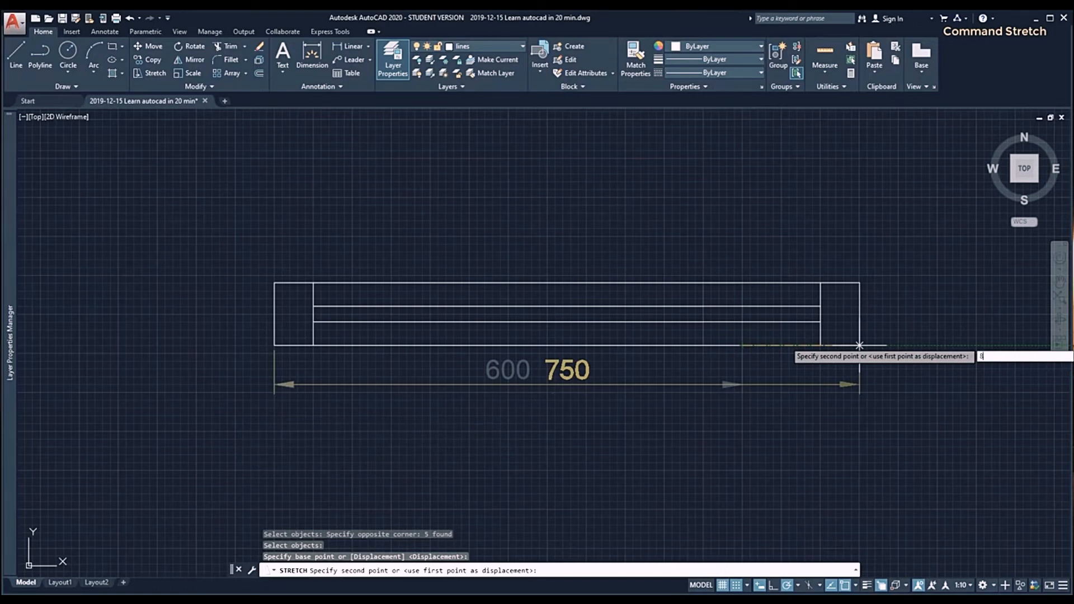
{"action": "type", "text": "00"}
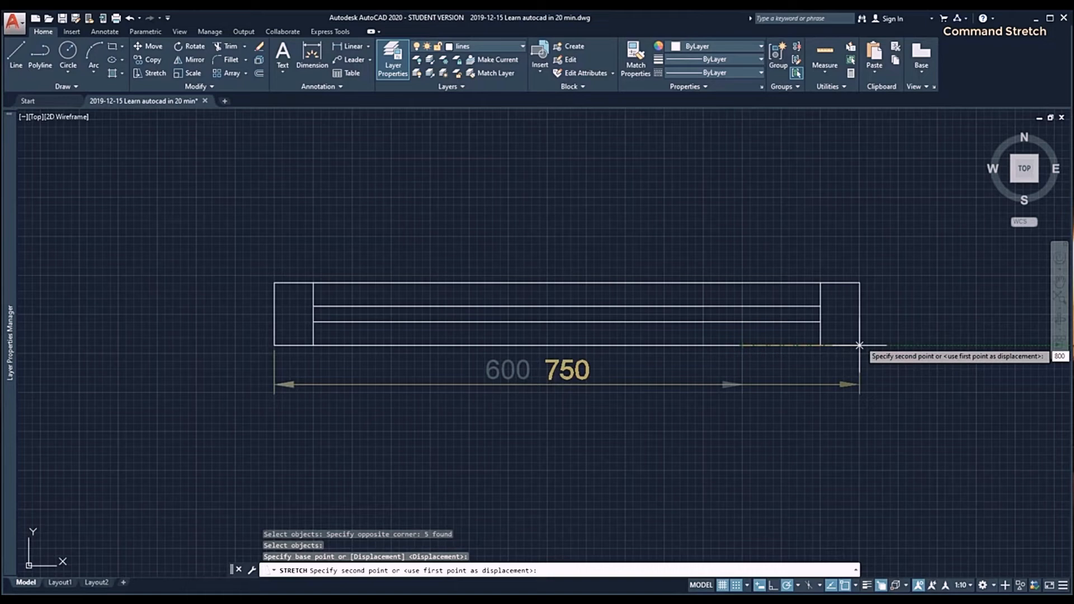
{"action": "key", "text": "Return"}
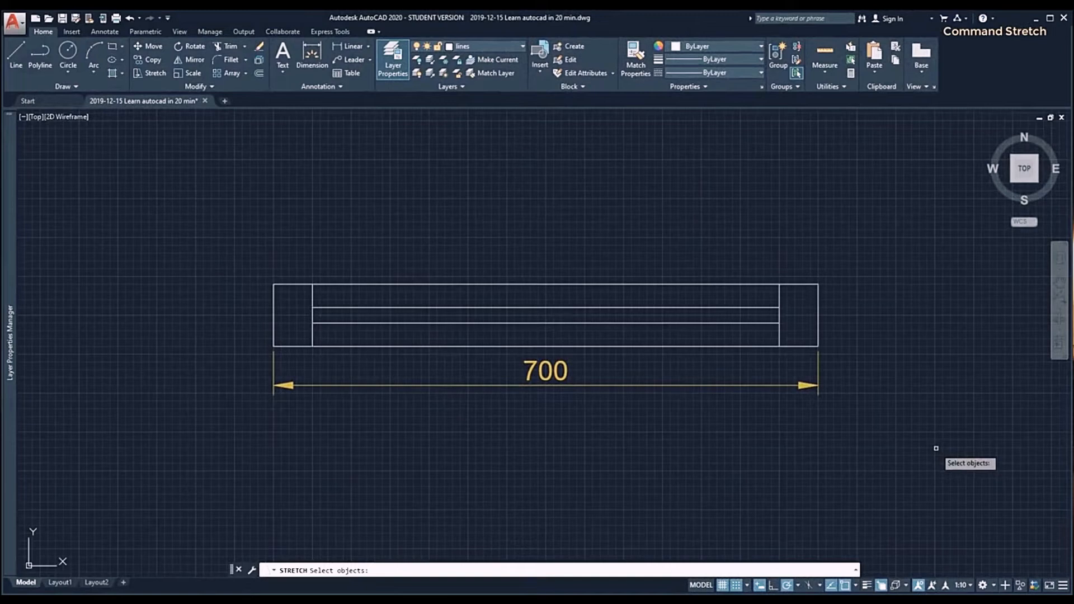
- Try Stretch on the right part of the window plan, with the frame's lower-left corner as base point
{"action": "left_click", "coordinate": [936, 448]}
{"action": "left_click", "coordinate": [671, 251]}
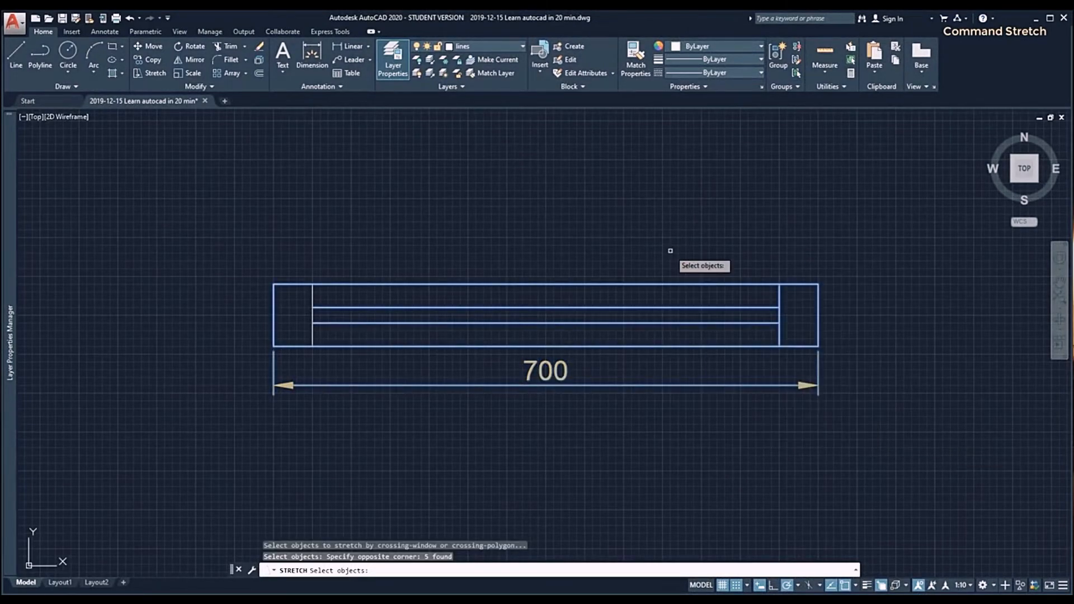
{"action": "key", "text": "Return"}
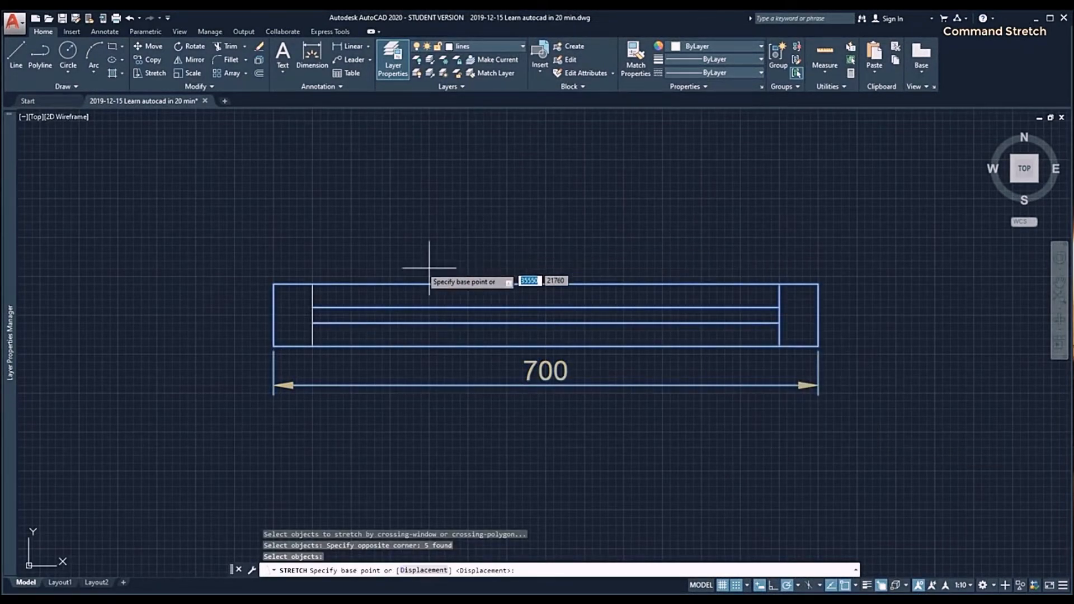
{"action": "left_click", "coordinate": [274, 346]}
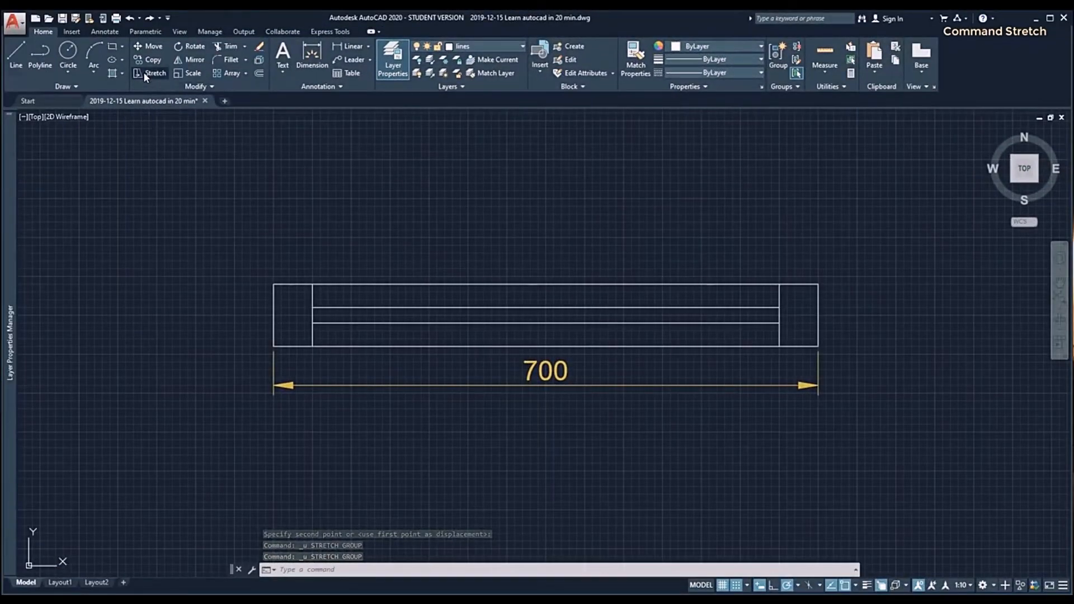
- Try Stretch with a crossing selection from beyond the right end into the left jamb, using the lower-left corner as base point
{"action": "left_click", "coordinate": [145, 73]}
{"action": "left_click", "coordinate": [884, 438]}
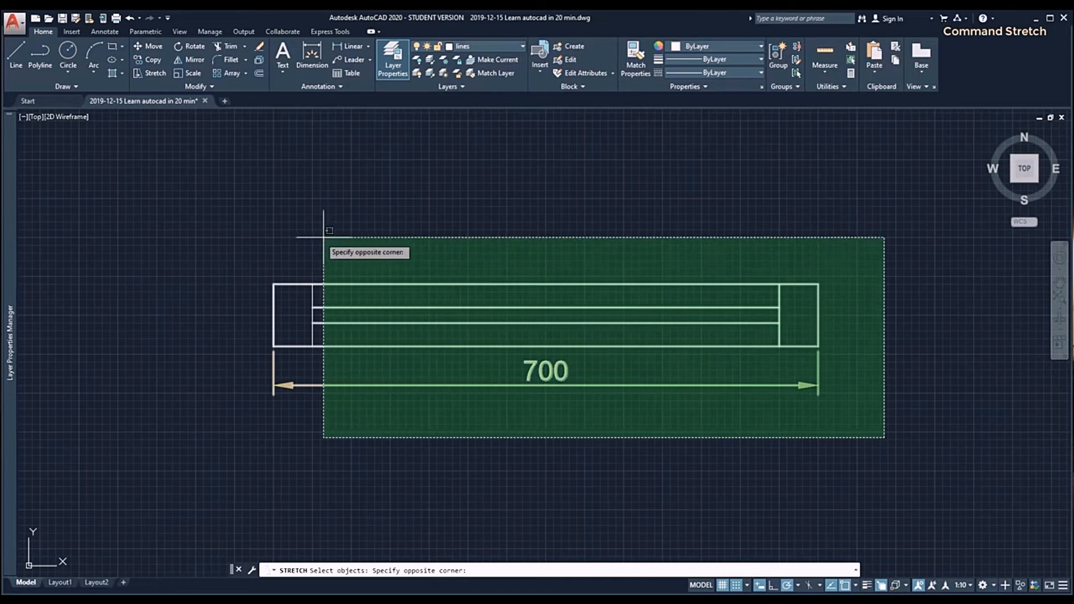
{"action": "left_click", "coordinate": [302, 237]}
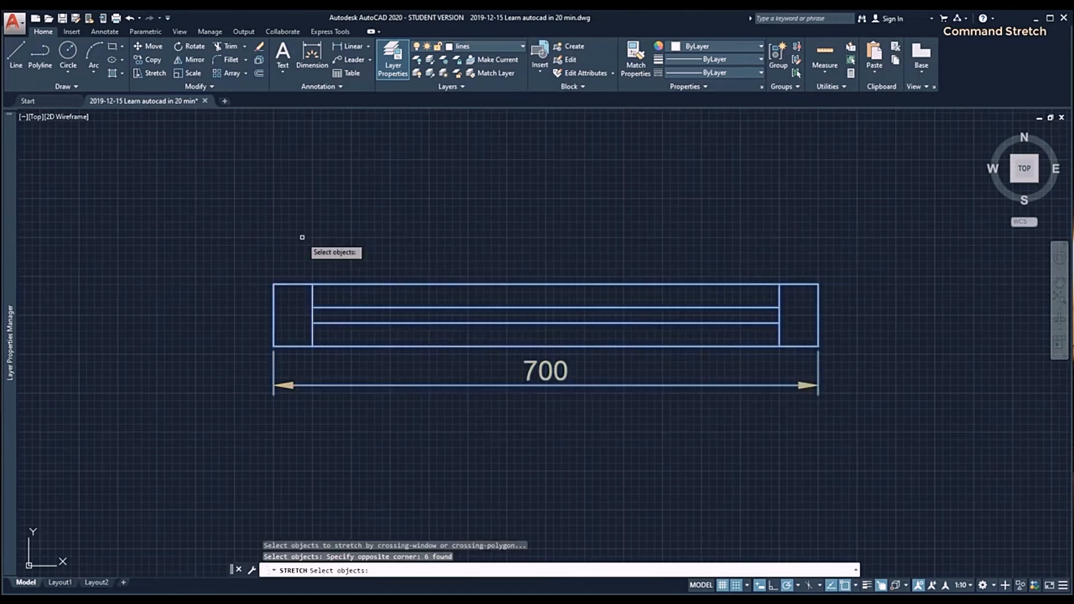
{"action": "key", "text": "Return"}
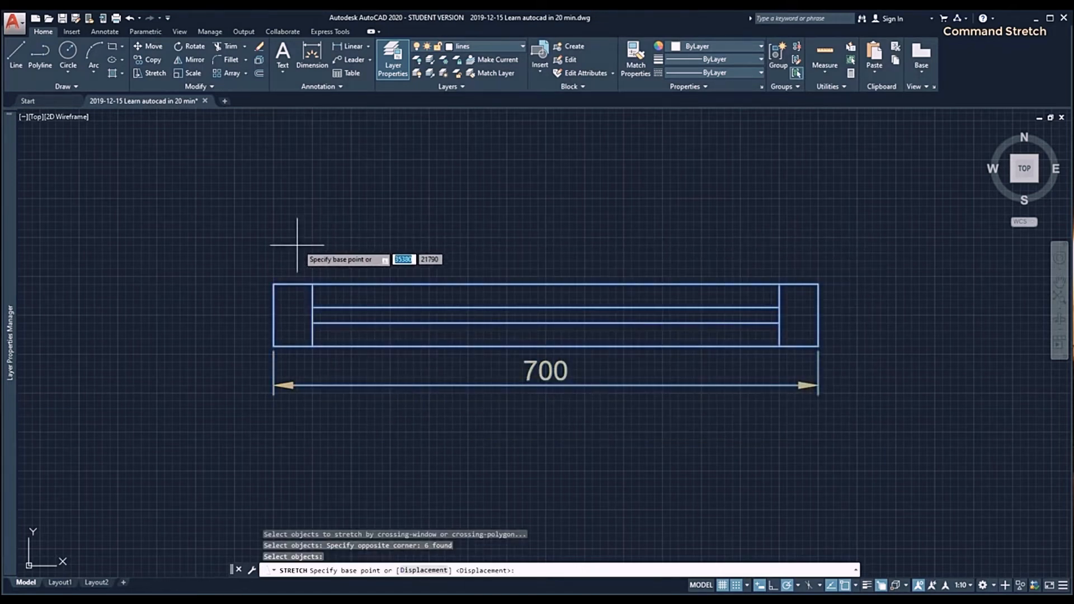
{"action": "left_click", "coordinate": [274, 346]}
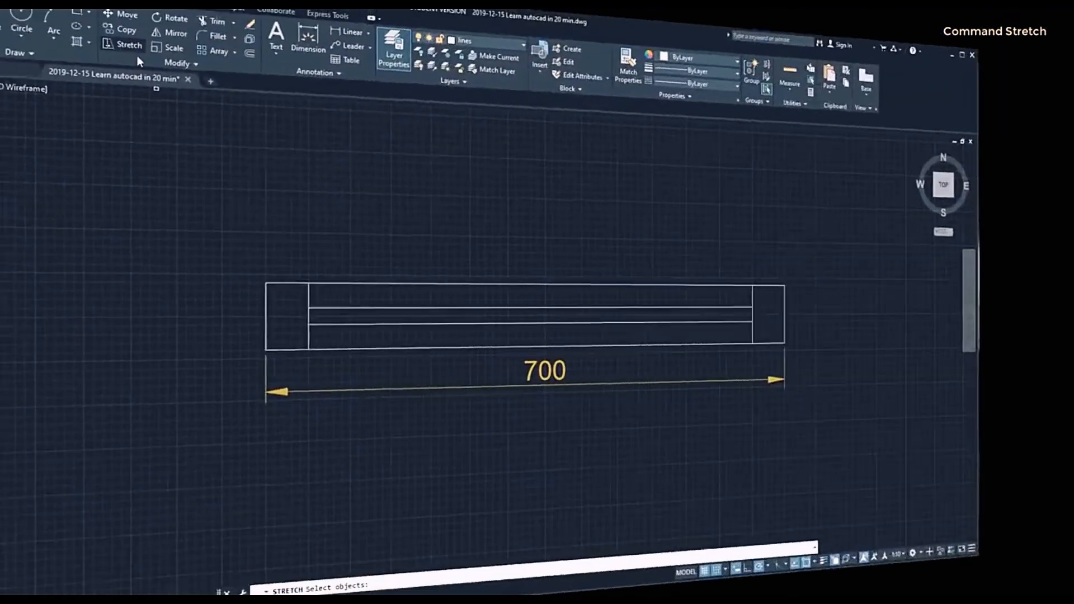
- Stretch the window plan's inner lines 110 straight up from the lower end of the left inner vertical
{"action": "left_click", "coordinate": [796, 335]}
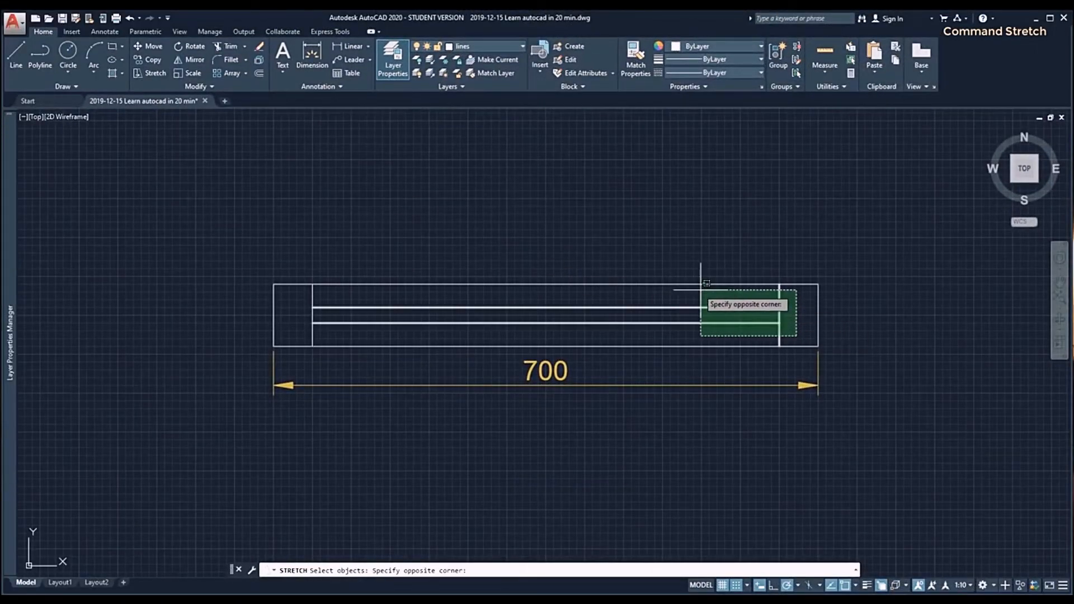
{"action": "left_click", "coordinate": [296, 258]}
{"action": "key", "text": "Return"}
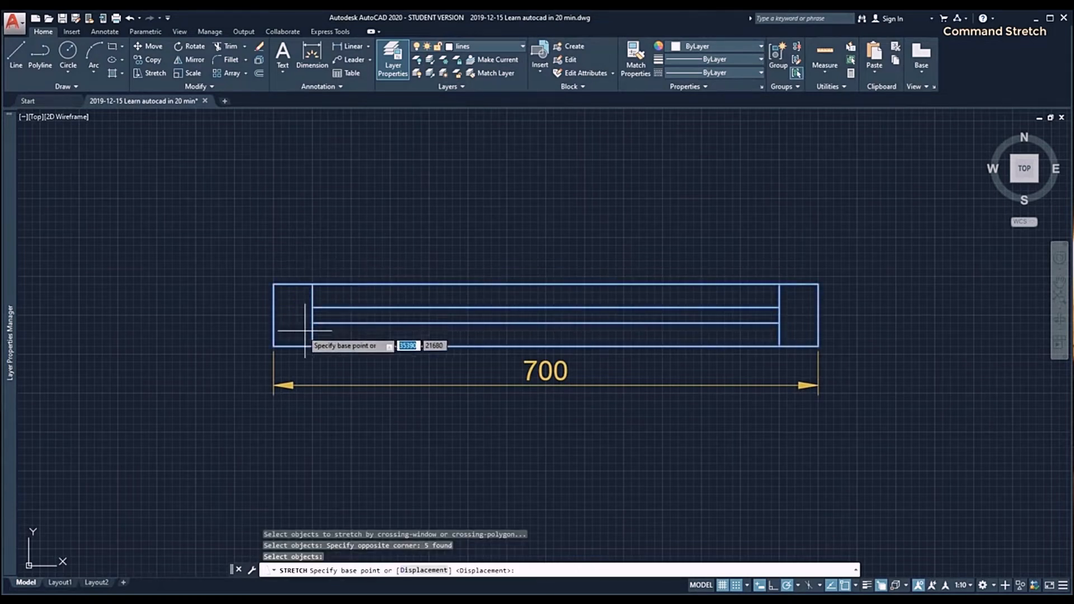
{"action": "left_click", "coordinate": [312, 346]}
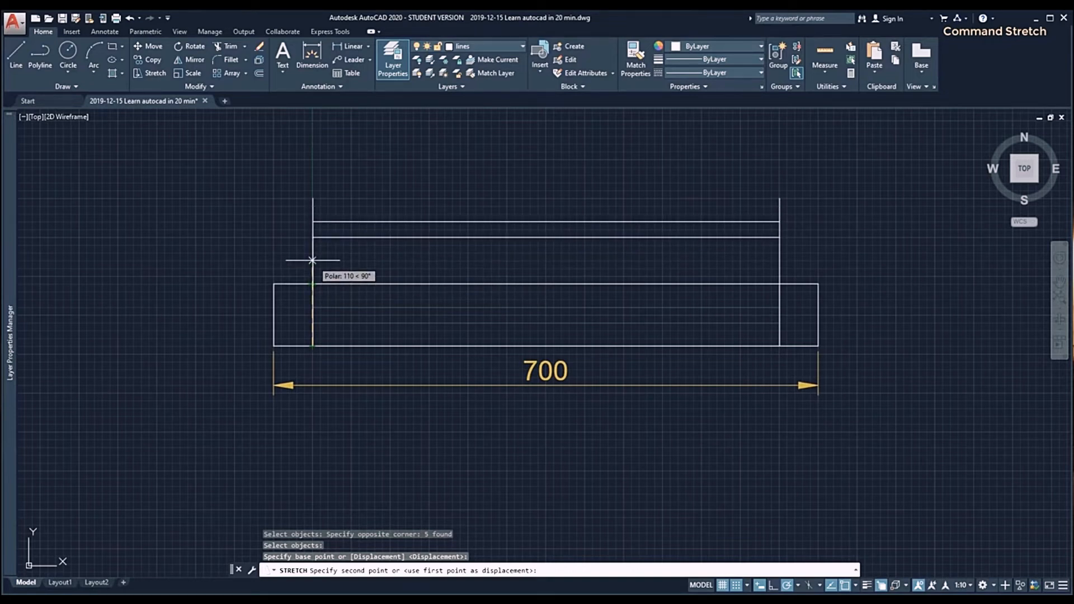
{"action": "left_click", "coordinate": [312, 260]}
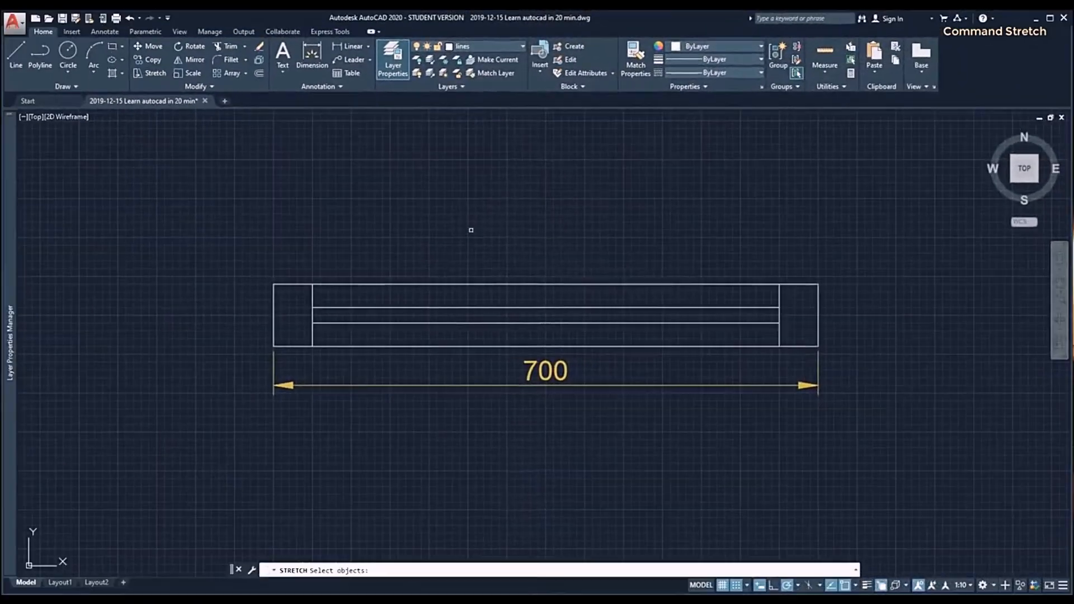
- Repeat the 110 upward stretch with a crossing window that excludes the outline's outer corners and covers only the inner lines' upper part
{"action": "left_click", "coordinate": [795, 335]}
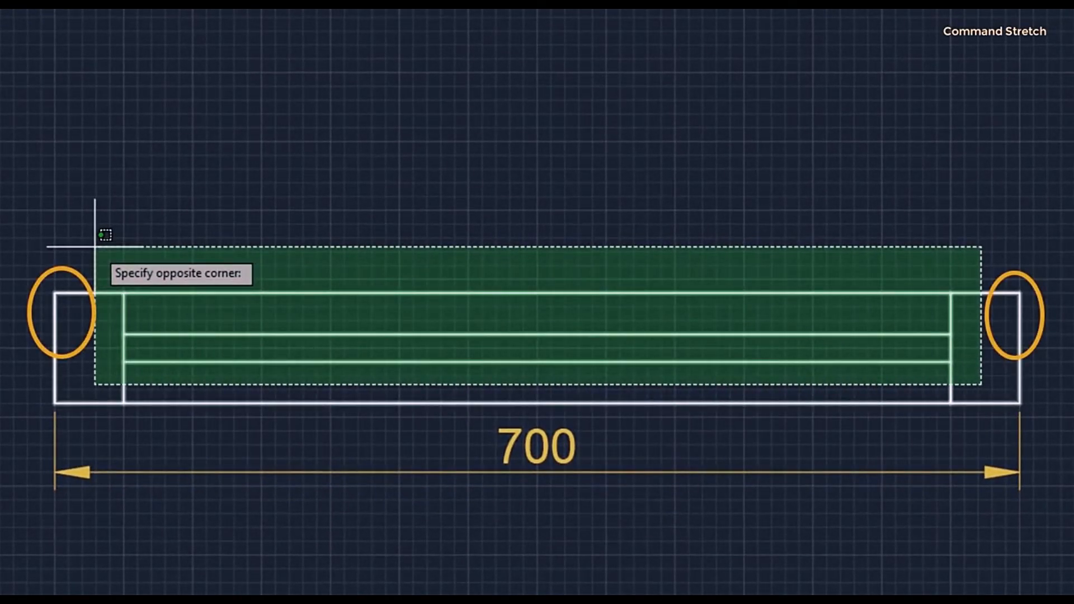
{"action": "left_click", "coordinate": [95, 246]}
{"action": "key", "text": "Return"}
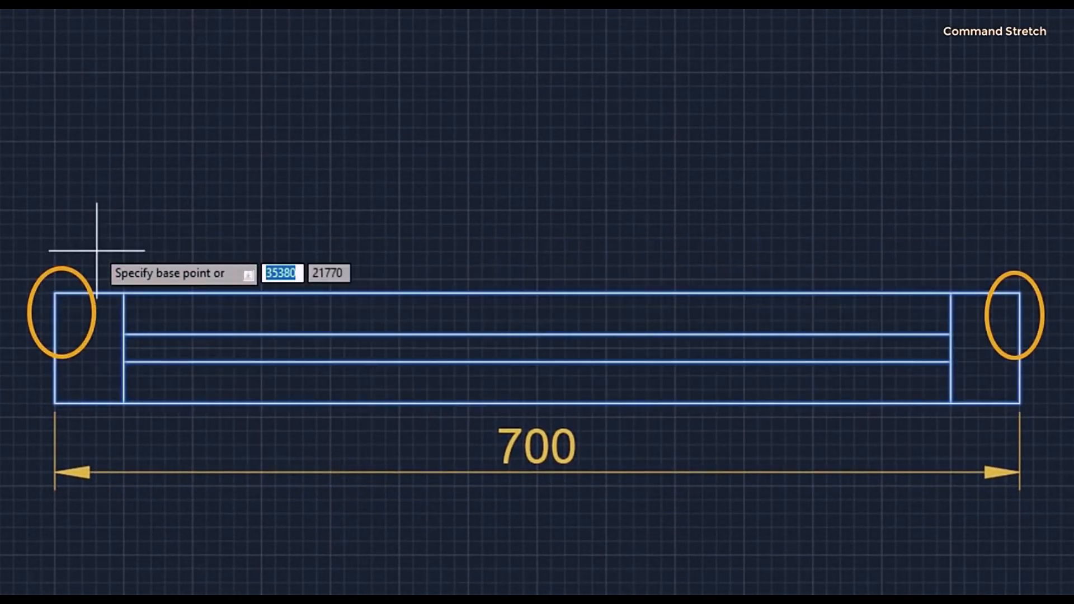
{"action": "left_click", "coordinate": [124, 402]}
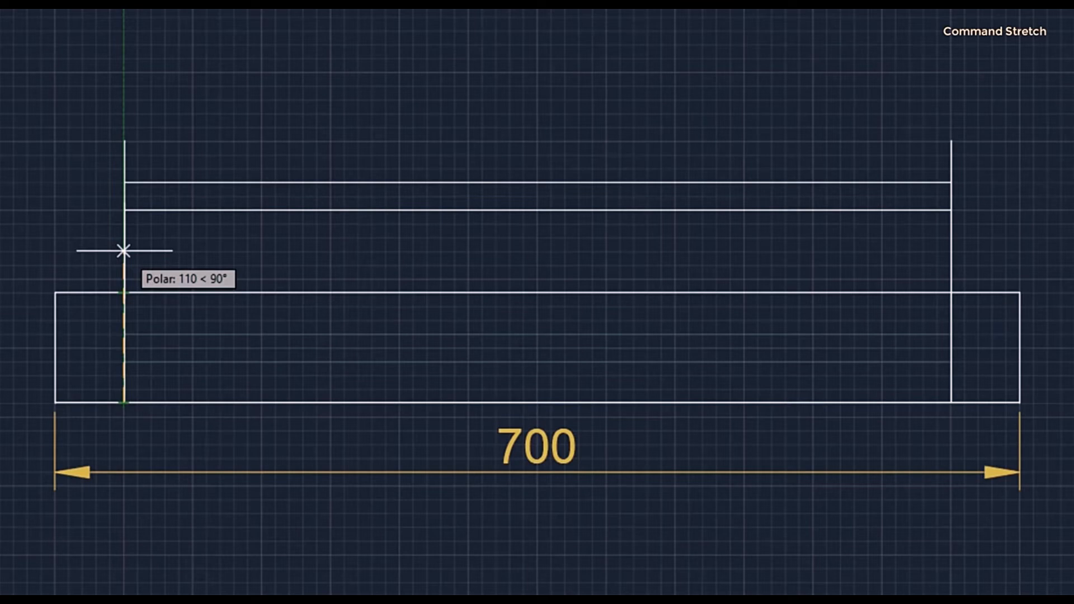
{"action": "left_click", "coordinate": [123, 251]}
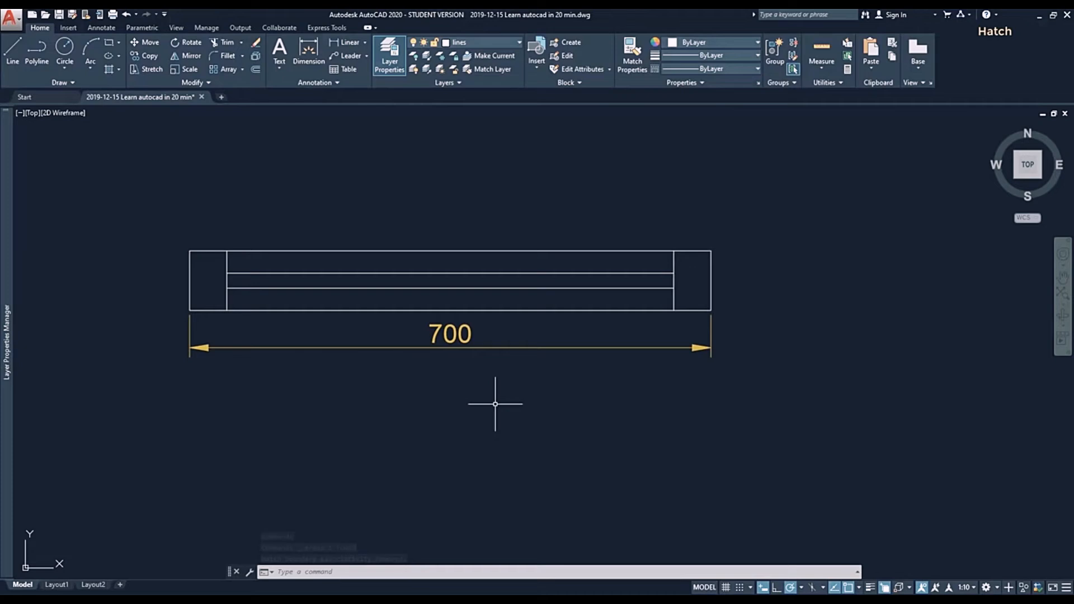
- Create a new layer named "hatch" and set its color to index color 201
{"action": "mouse_move", "coordinate": [8, 322]}
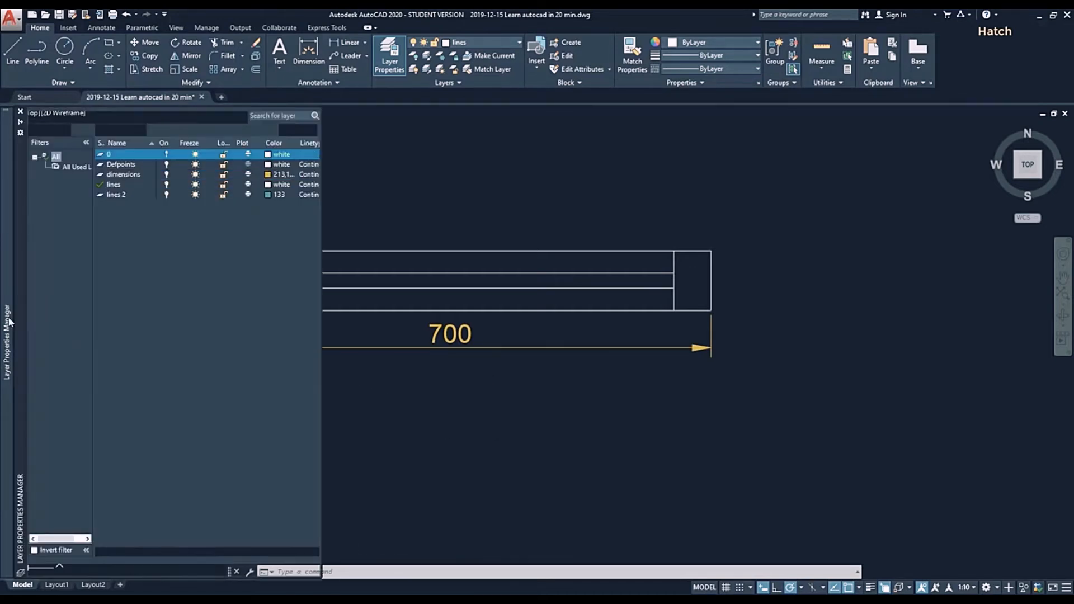
{"action": "right_click", "coordinate": [132, 242]}
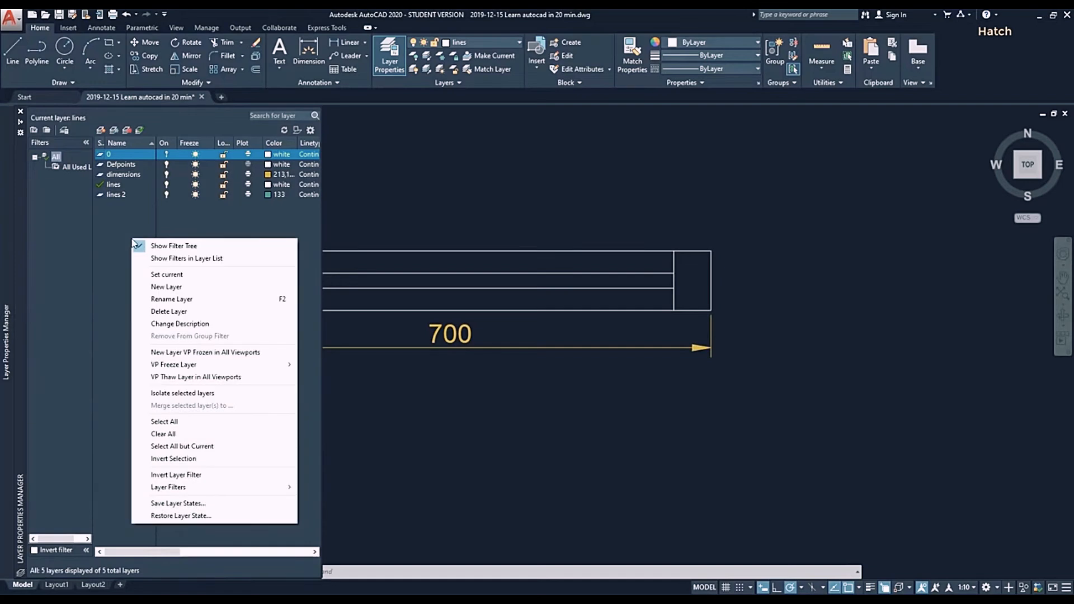
{"action": "left_click", "coordinate": [155, 286]}
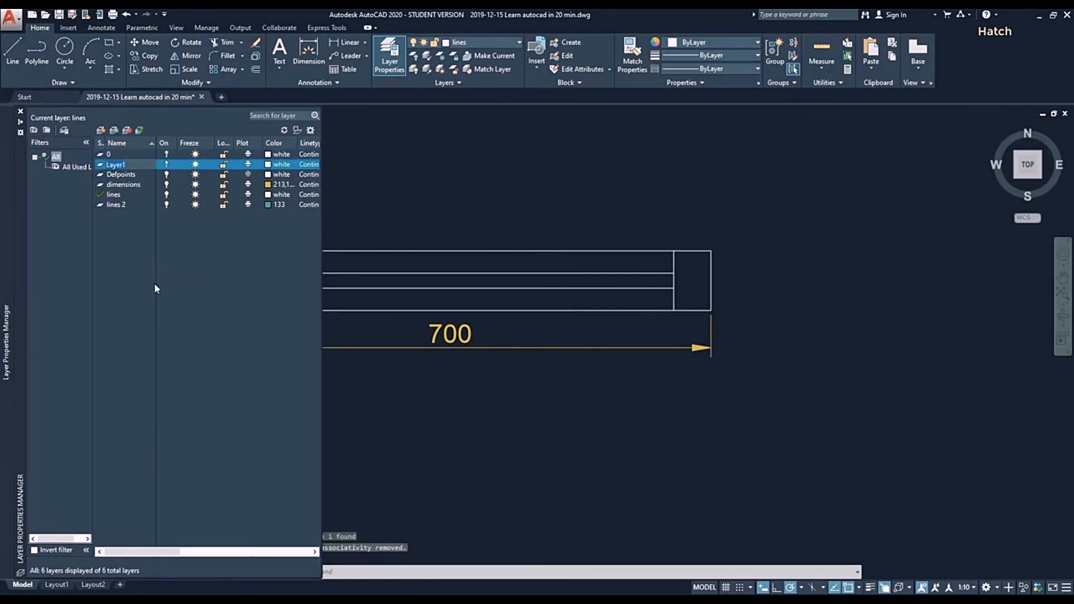
{"action": "type", "text": "hatch"}
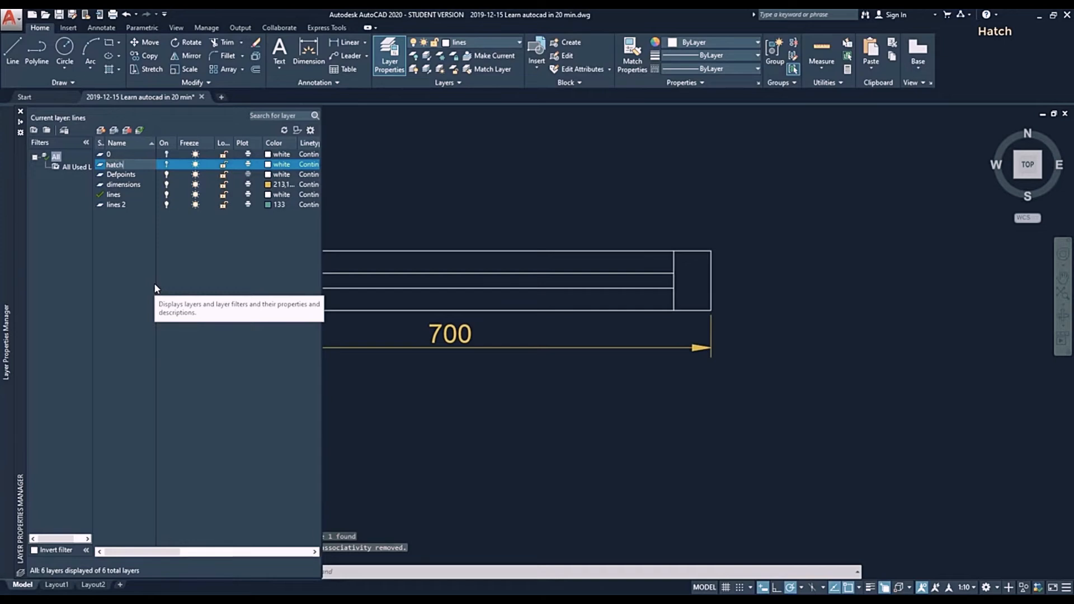
{"action": "key", "text": "Return"}
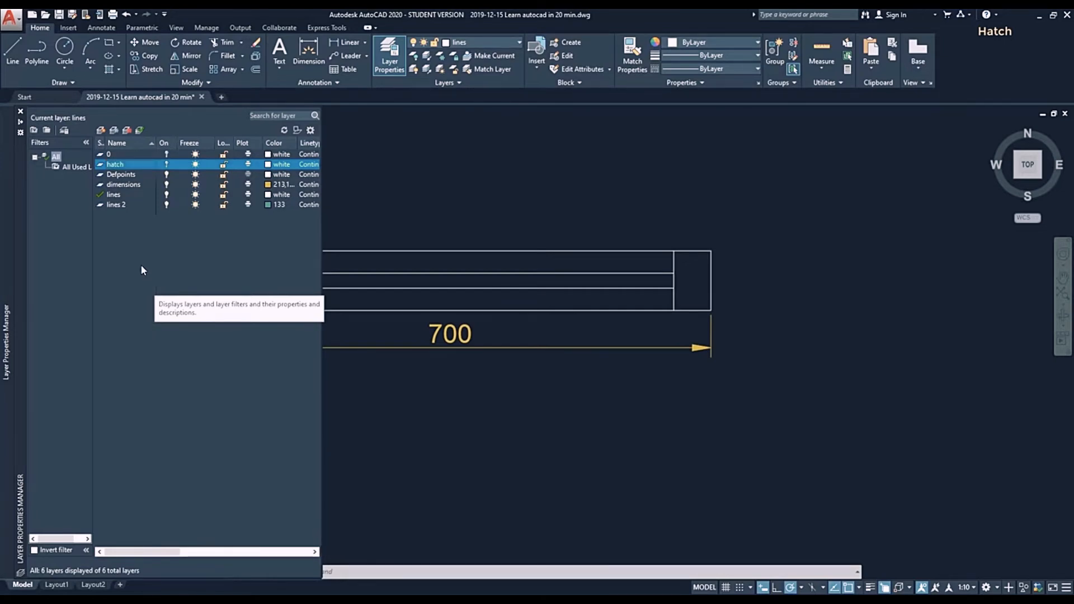
{"action": "left_click", "coordinate": [268, 166]}
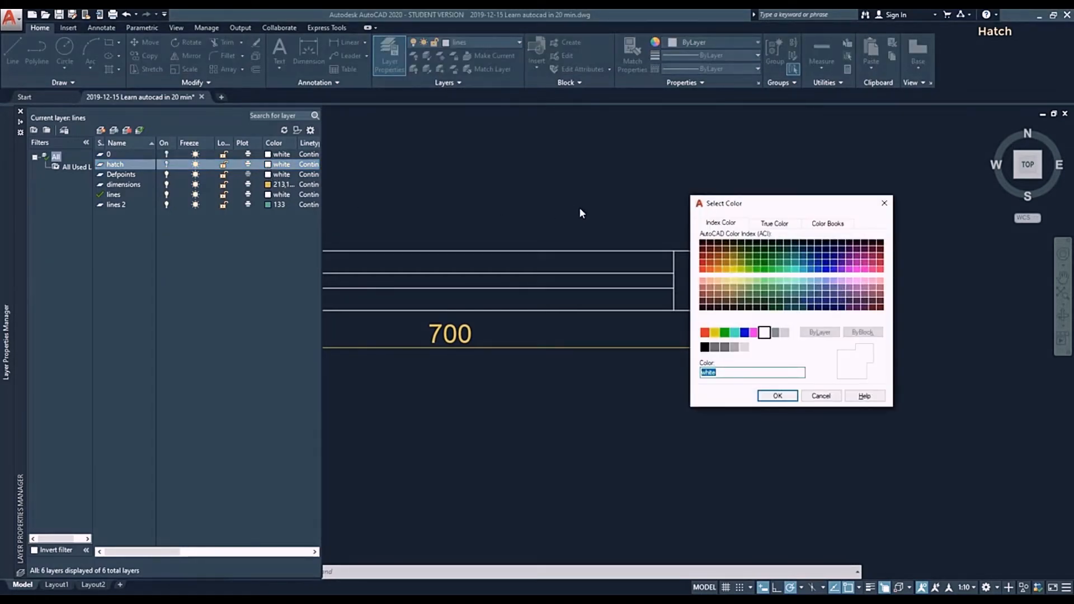
{"action": "left_click", "coordinate": [849, 281]}
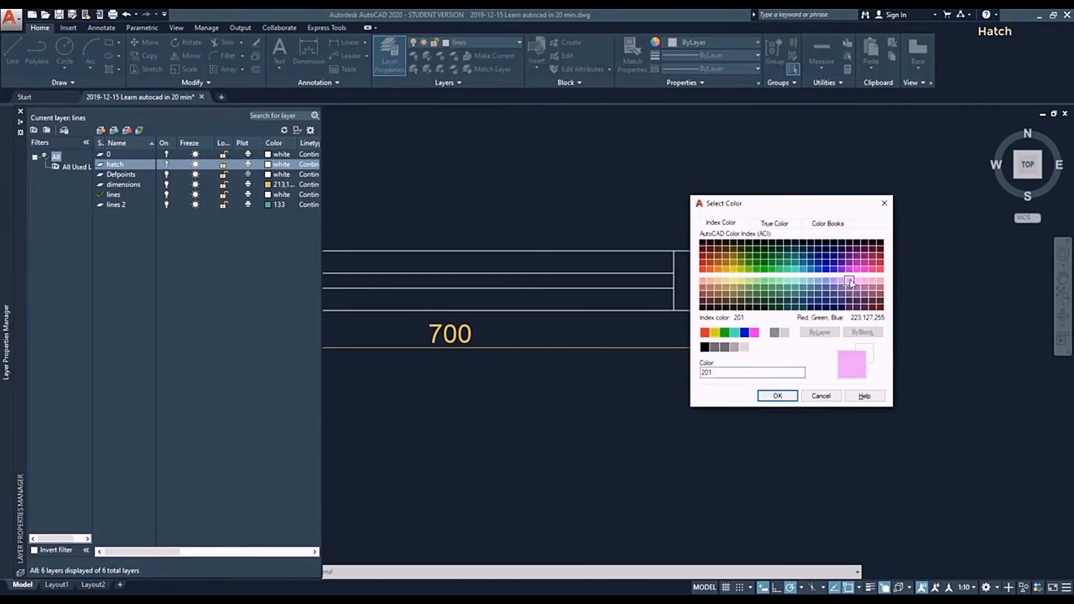
{"action": "left_click", "coordinate": [778, 396]}
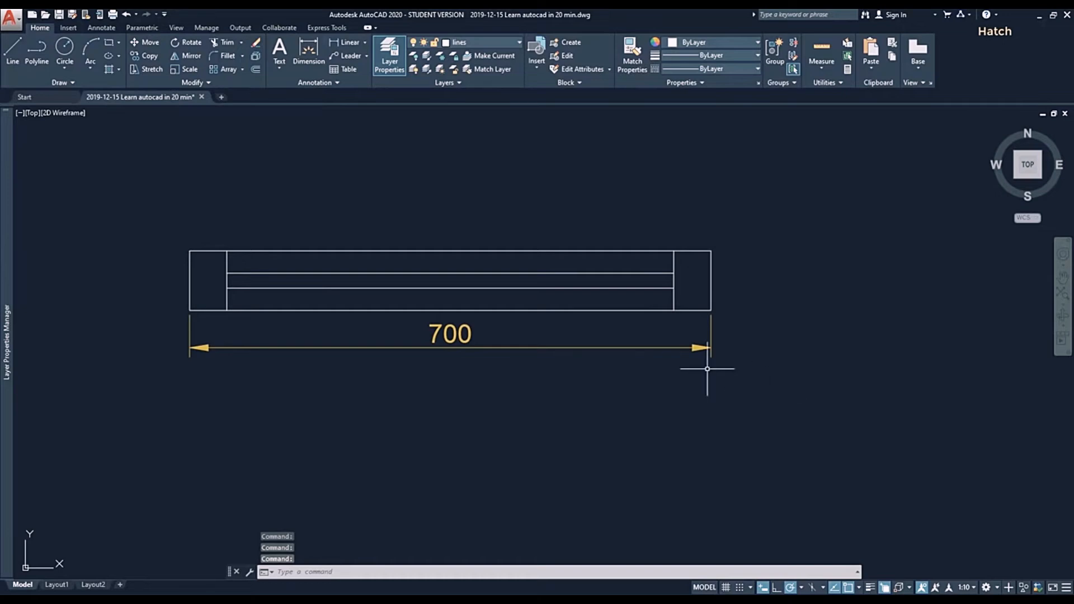
- Try hatching the left end rectangle of the window plan with the ANGLE pattern, and delete that hatch
{"action": "left_click", "coordinate": [107, 67]}
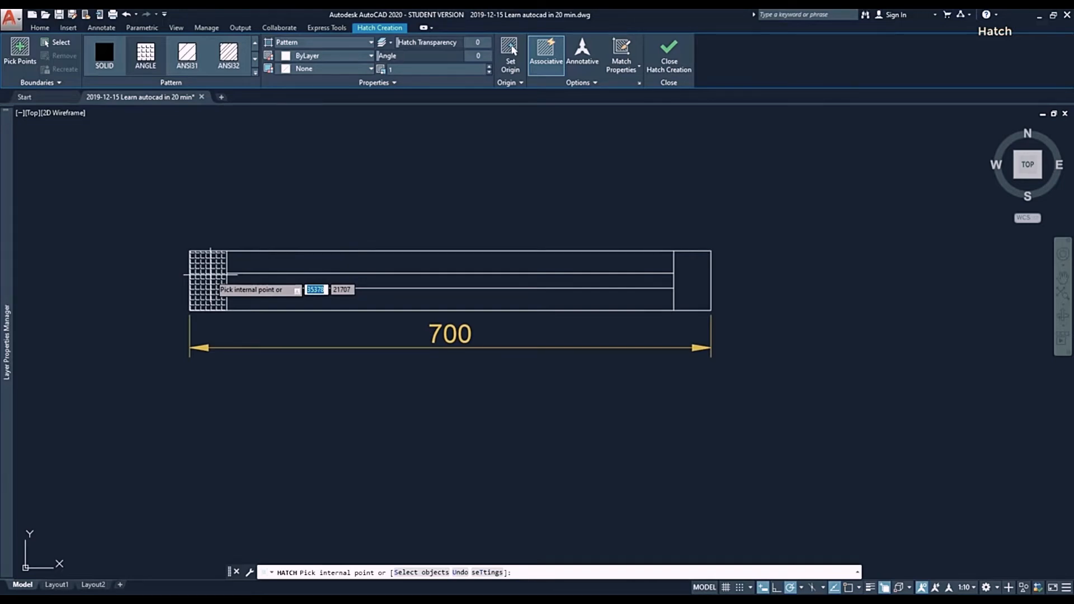
{"action": "left_click", "coordinate": [211, 275]}
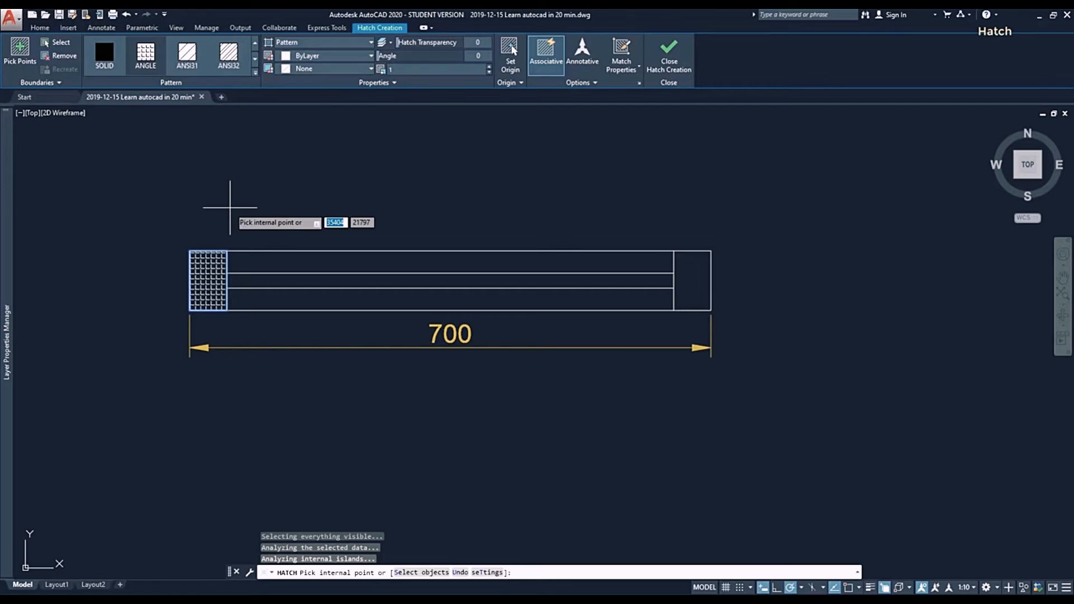
{"action": "key", "text": "Return"}
{"action": "key", "text": "Delete"}
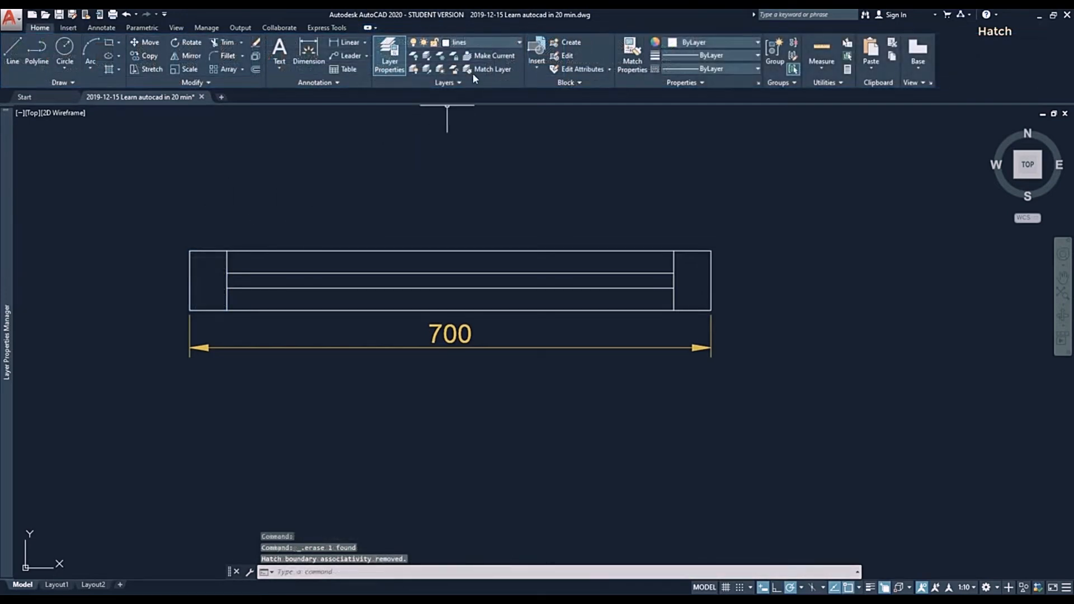
- Make the "hatch" layer the current layer and keep it switched on
{"action": "left_click", "coordinate": [492, 44]}
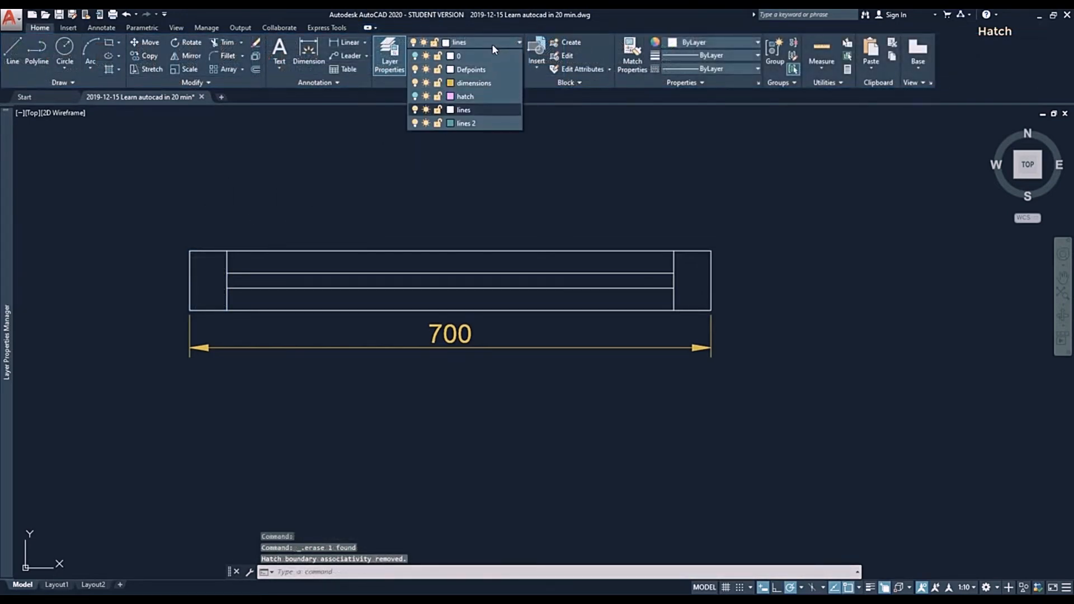
{"action": "left_click", "coordinate": [465, 97]}
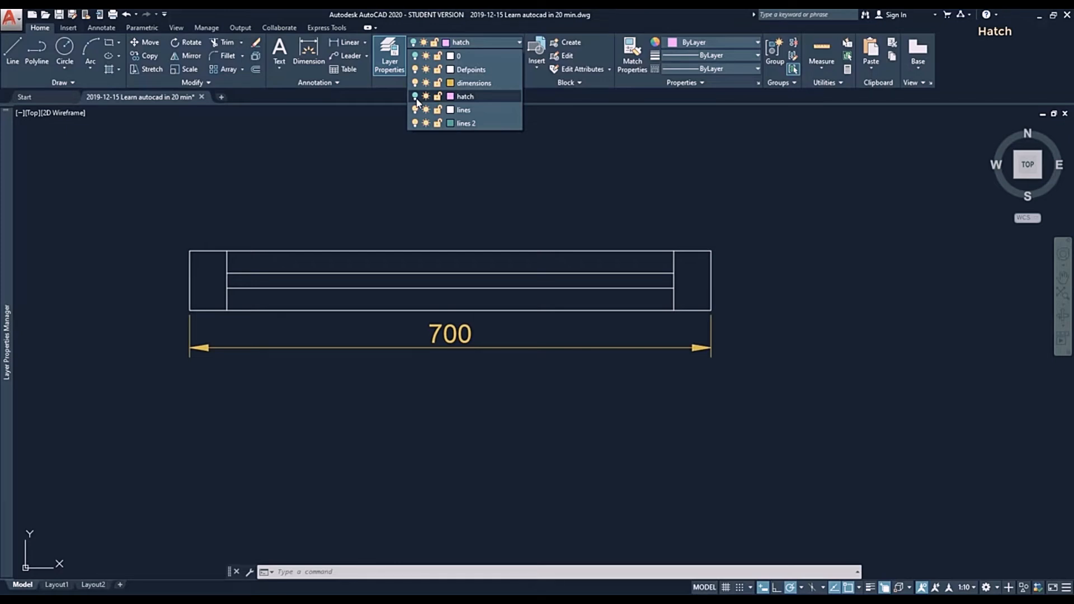
{"action": "left_click", "coordinate": [416, 98]}
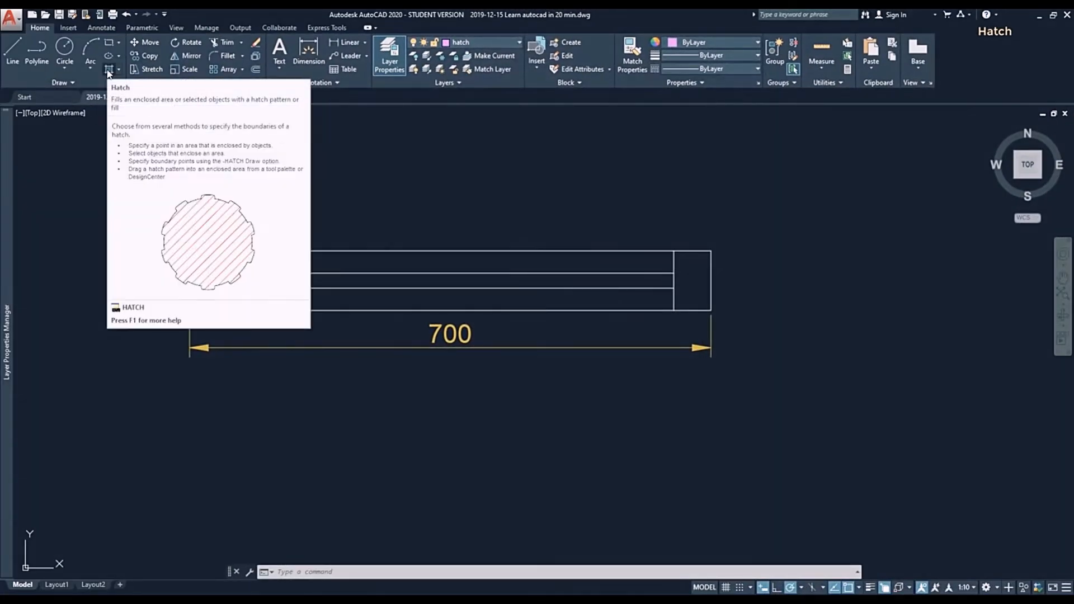
- Hatch the window plan's left end rectangle with the ANGLE pattern on the hatch layer, and remove that hatch
{"action": "left_click", "coordinate": [108, 71]}
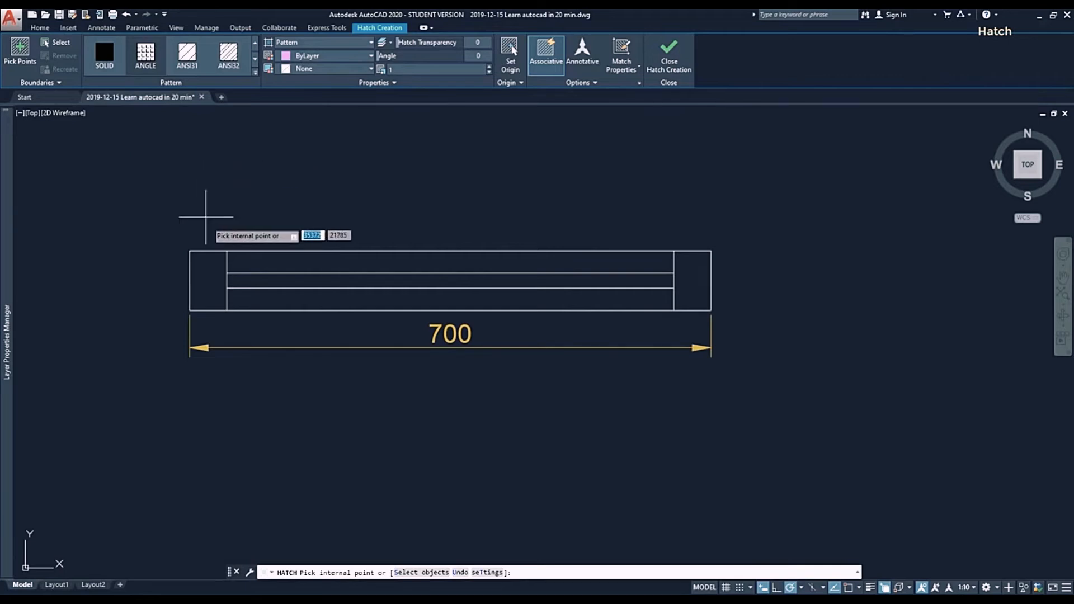
{"action": "left_click", "coordinate": [208, 271]}
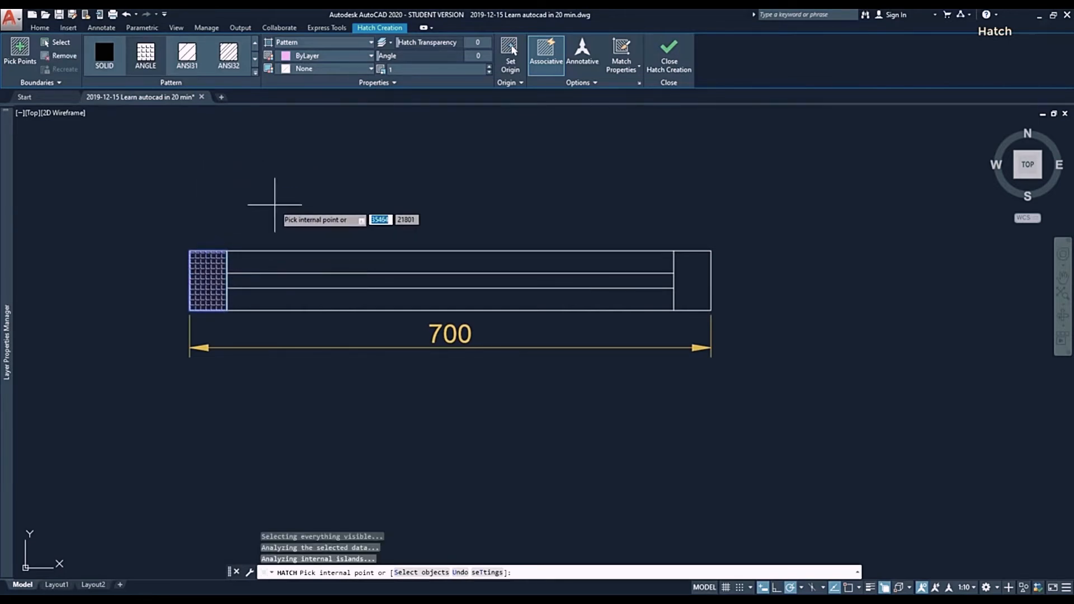
{"action": "key", "text": "Return"}
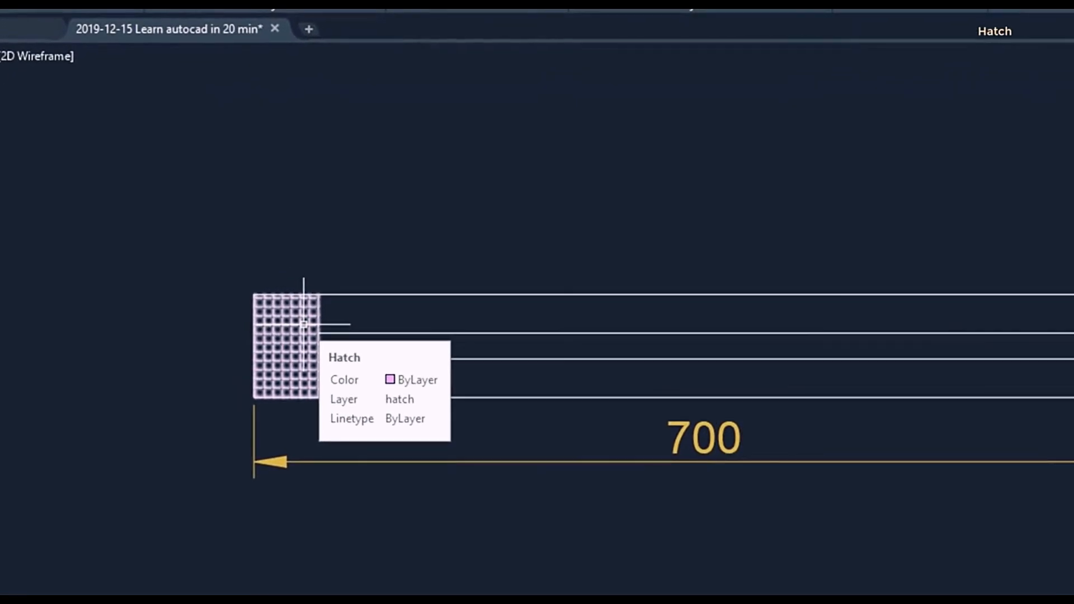
{"action": "left_click", "coordinate": [304, 323]}
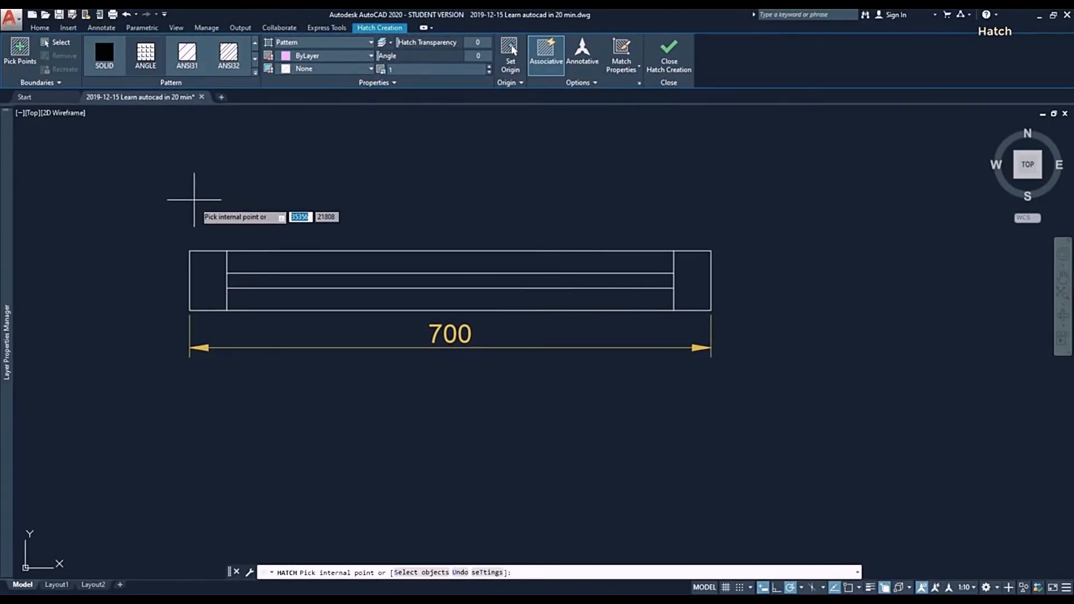
- Hatch both end rectangles of the window plan with the ANGLE pattern as a single hatch
{"action": "left_click", "coordinate": [206, 280]}
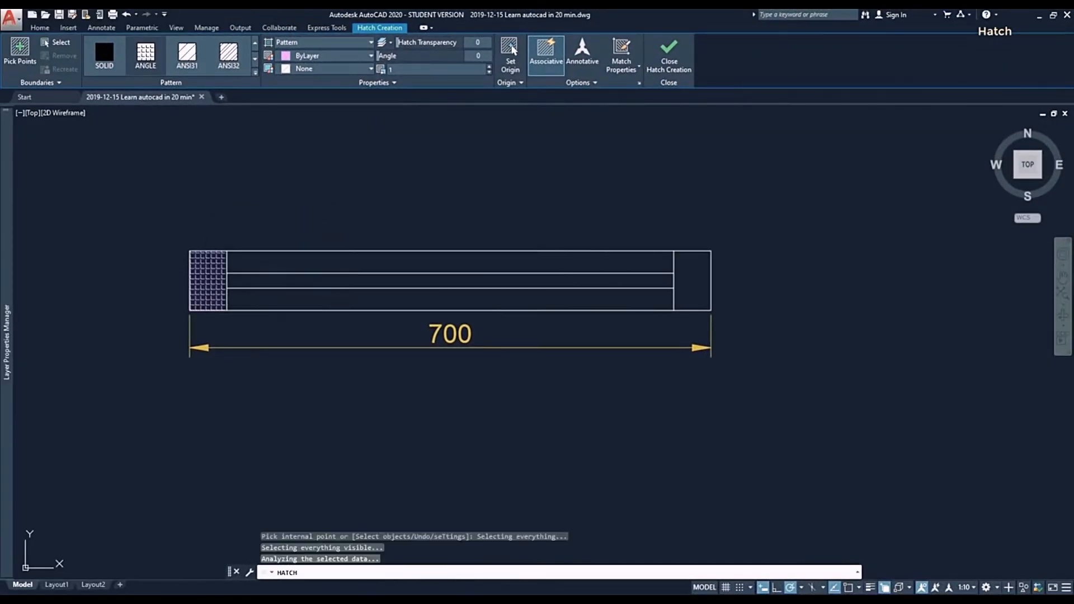
{"action": "left_click", "coordinate": [691, 277]}
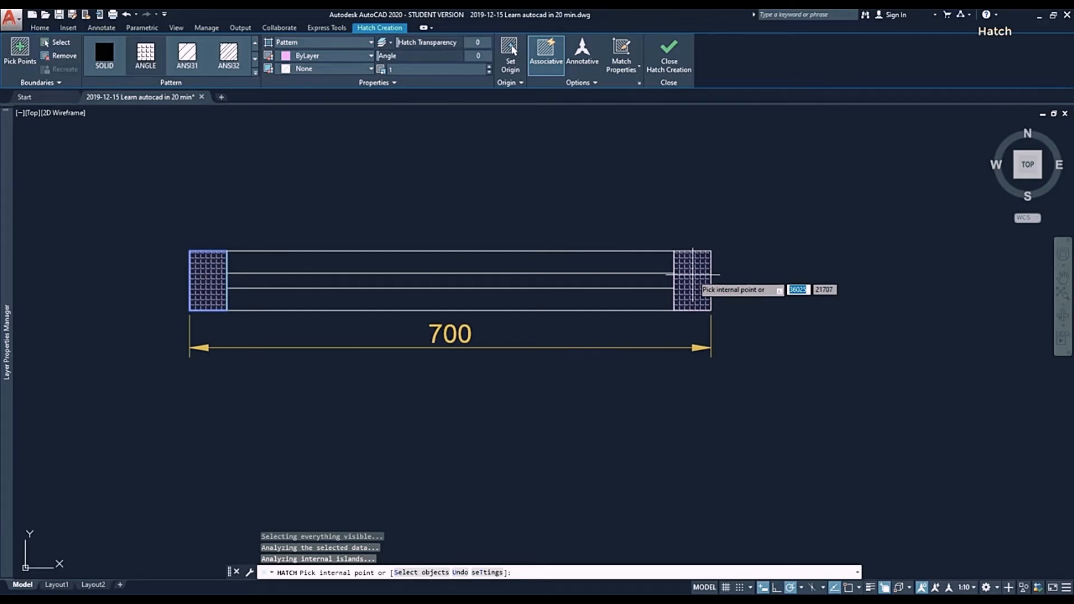
{"action": "left_click", "coordinate": [693, 274]}
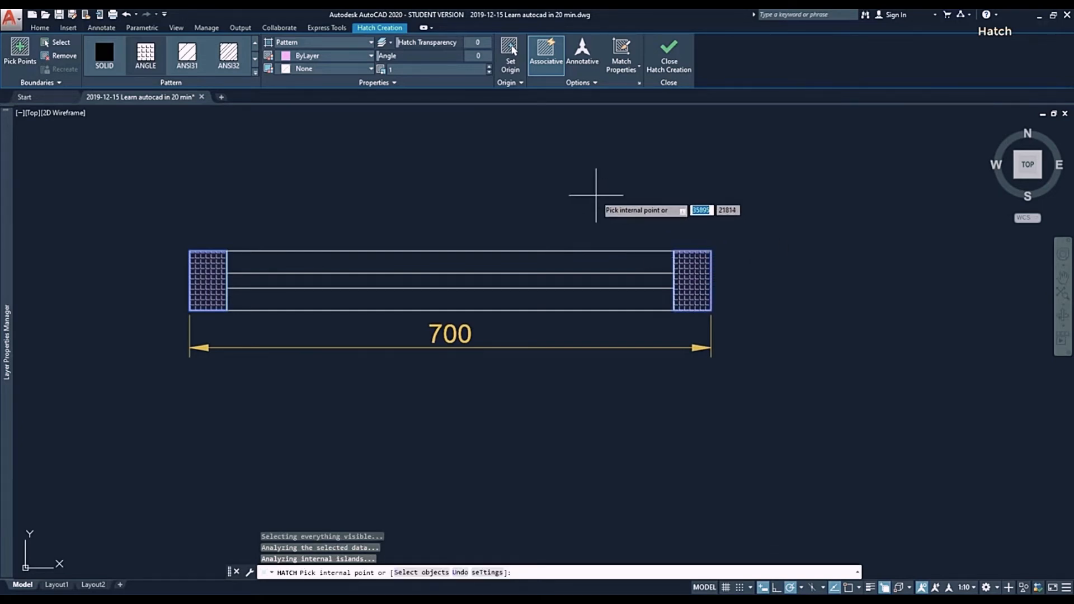
{"action": "key", "text": "Return"}
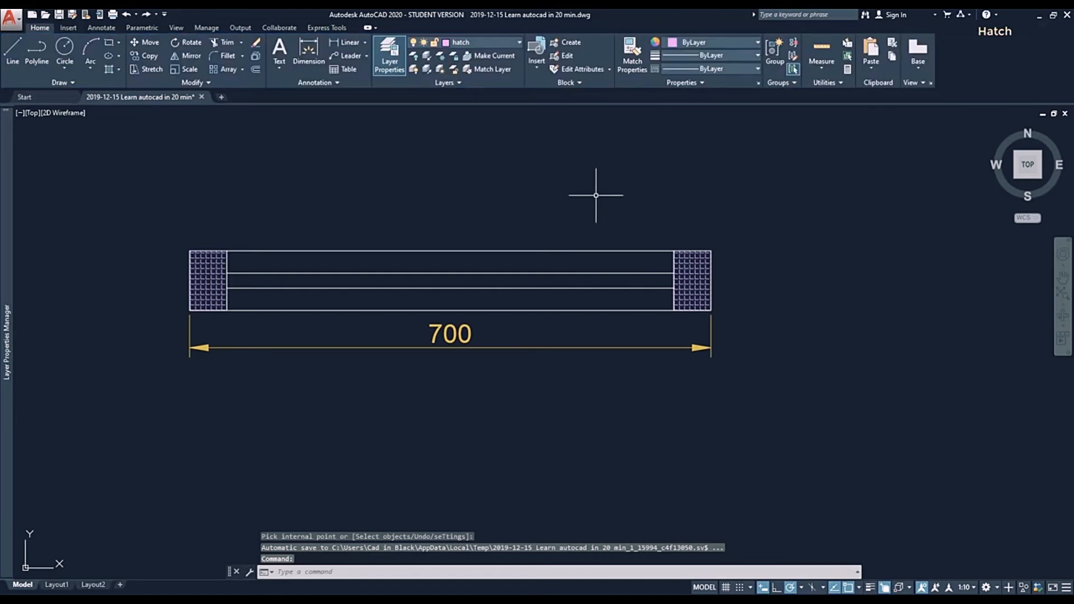
- Preview different patterns on the hatch in the window's end rectangles, and change its pattern to ANSI32
{"action": "left_click", "coordinate": [691, 269]}
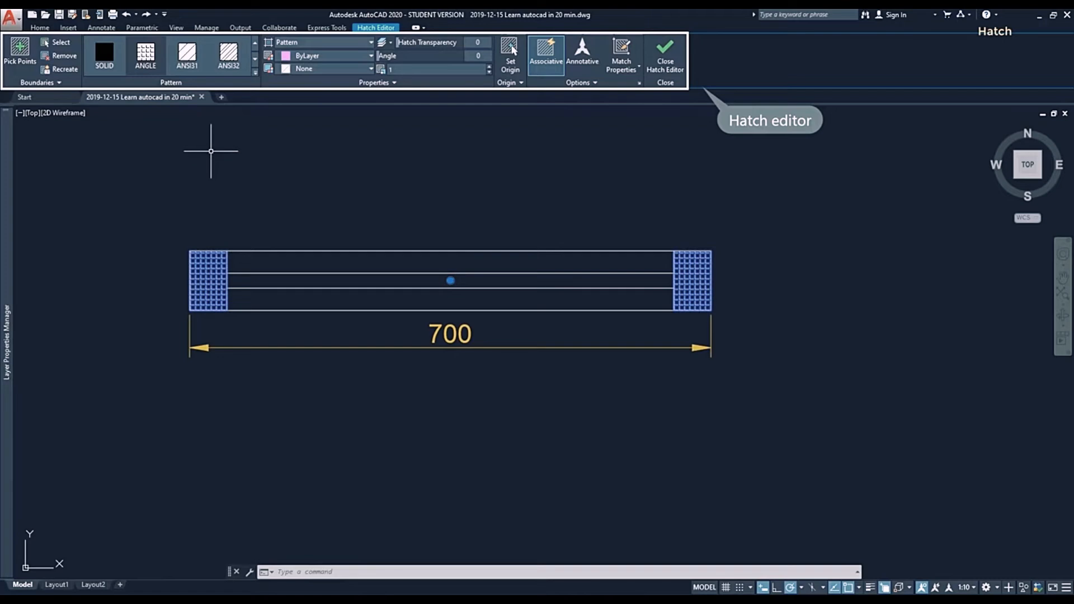
{"action": "left_click", "coordinate": [255, 73]}
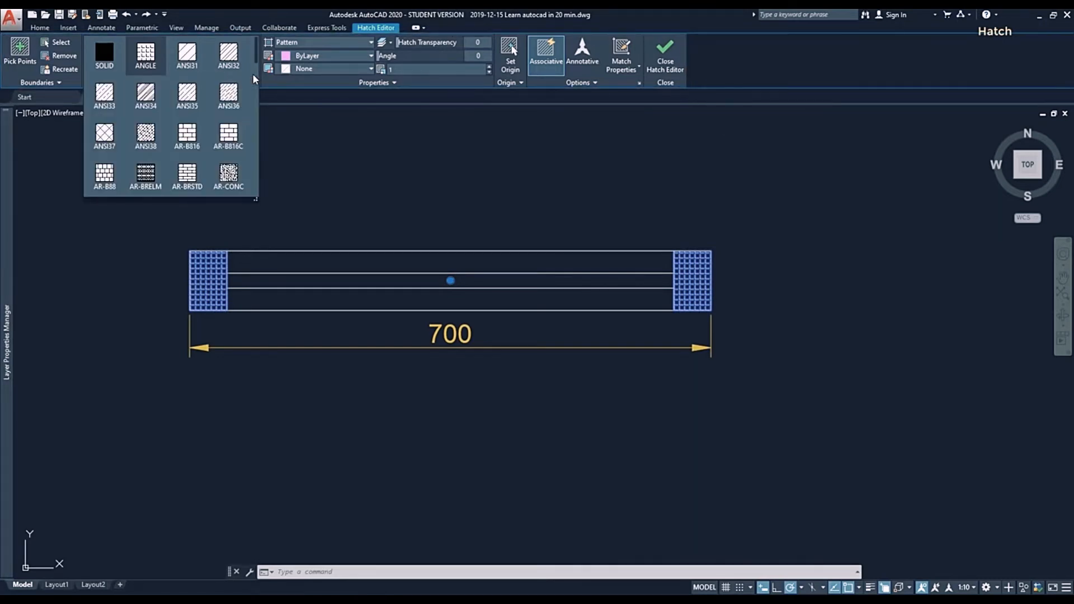
{"action": "scroll", "coordinate": [228, 87], "scroll_direction": "down", "scroll_amount": 9}
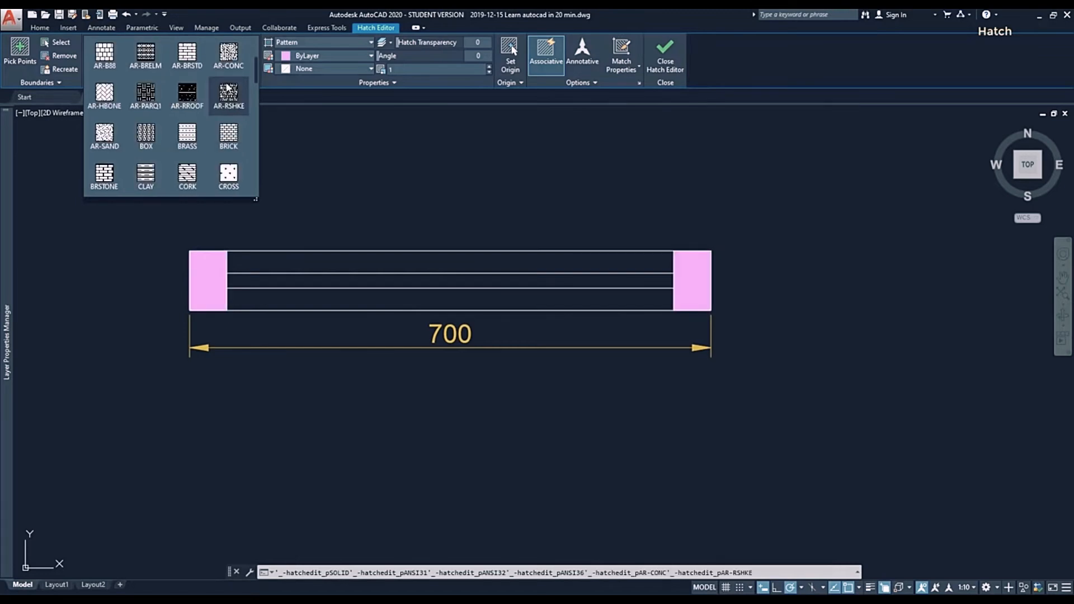
{"action": "scroll", "coordinate": [228, 87], "scroll_direction": "up", "scroll_amount": 9}
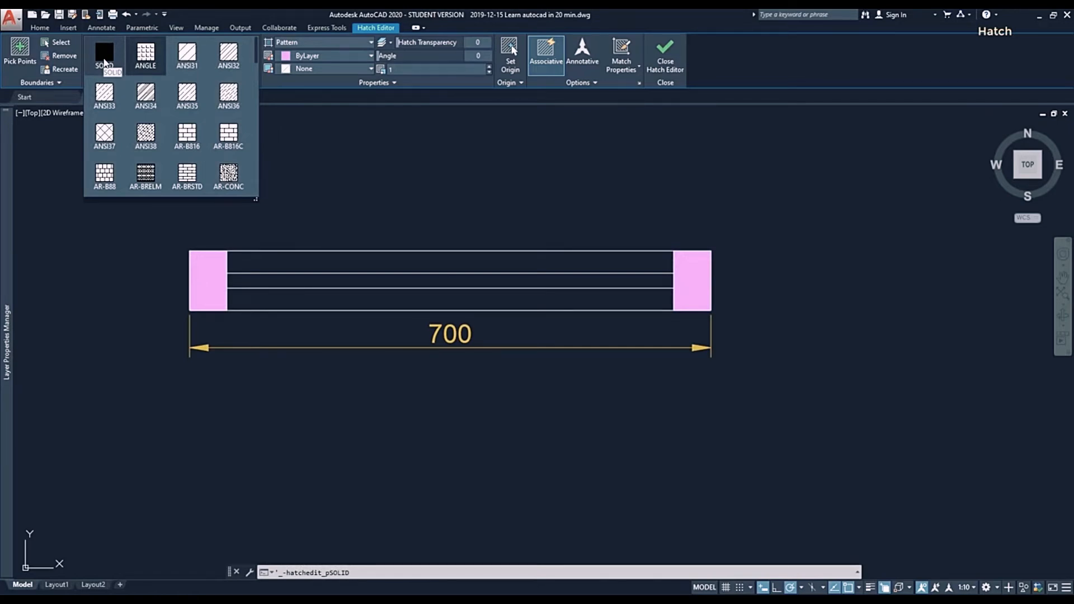
{"action": "scroll", "coordinate": [229, 106], "scroll_direction": "down", "scroll_amount": 14}
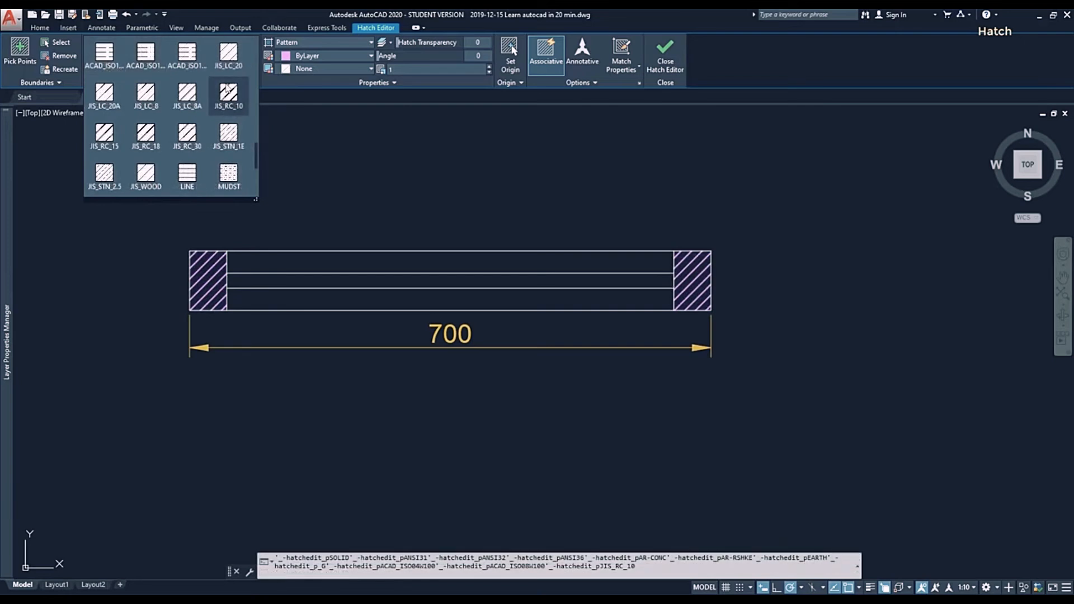
{"action": "left_click_drag", "start_coordinate": [255, 160], "coordinate": [242, 49]}
{"action": "left_click", "coordinate": [242, 49]}
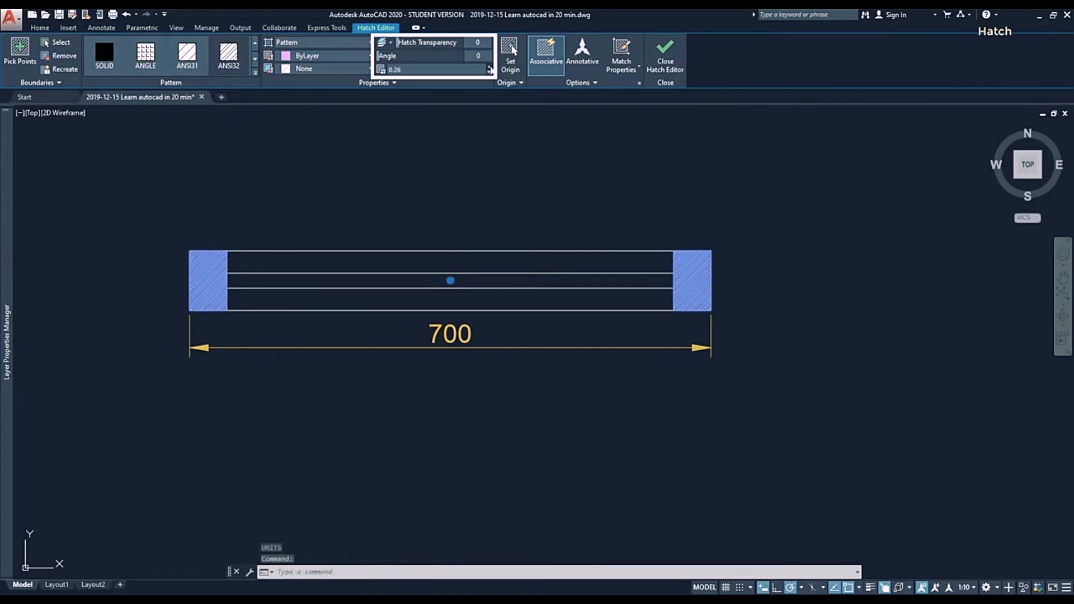
- Increase the scale of the ANSI32 hatch in small increments up to 0.76
{"action": "left_click", "coordinate": [490, 66]}
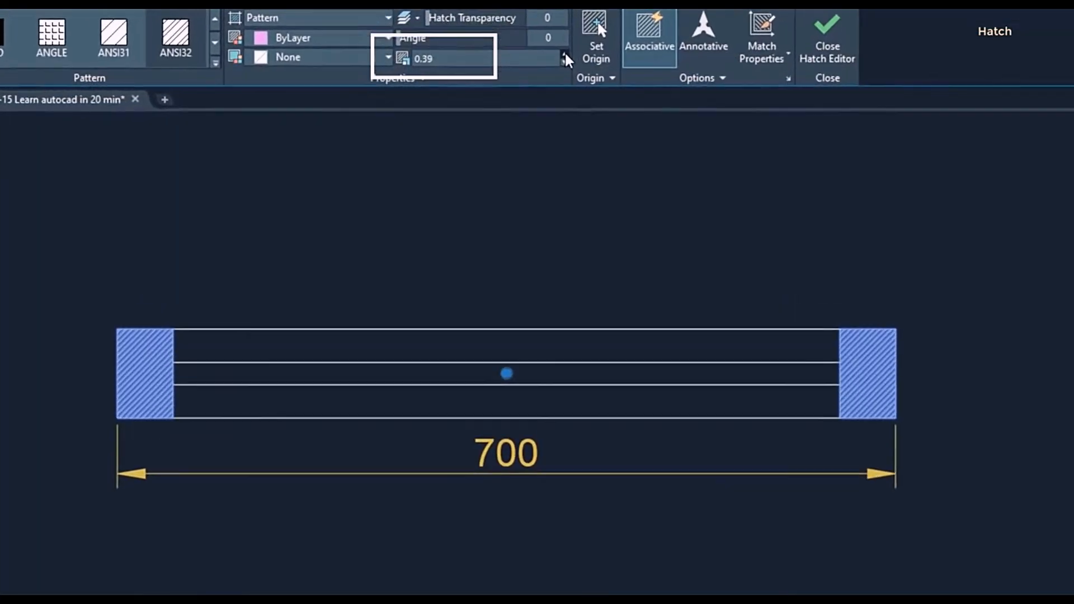
{"action": "left_click", "coordinate": [565, 55]}
{"action": "left_click", "coordinate": [565, 54]}
{"action": "left_click", "coordinate": [565, 55]}
{"action": "left_click", "coordinate": [565, 55]}
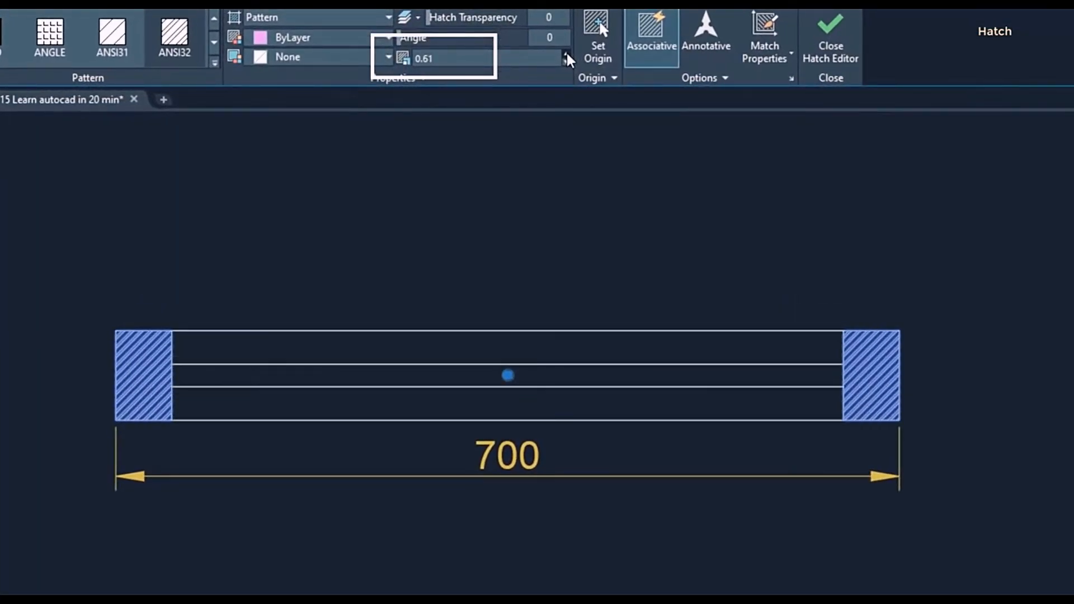
{"action": "left_click", "coordinate": [565, 54]}
{"action": "left_click", "coordinate": [565, 54]}
{"action": "type", "text": "6"}
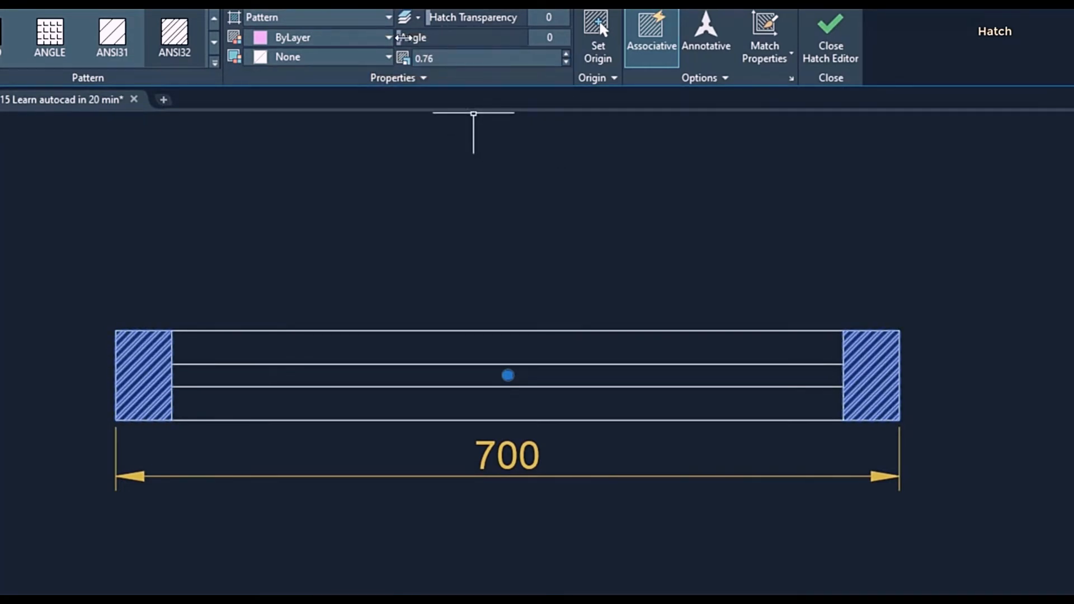
- Try rotating the hatch pattern, with angles such as 46 and 77, and raising the hatch transparency
{"action": "left_click_drag", "start_coordinate": [407, 37], "coordinate": [427, 38]}
{"action": "scroll", "coordinate": [255, 309], "scroll_direction": "up", "scroll_amount": 3}
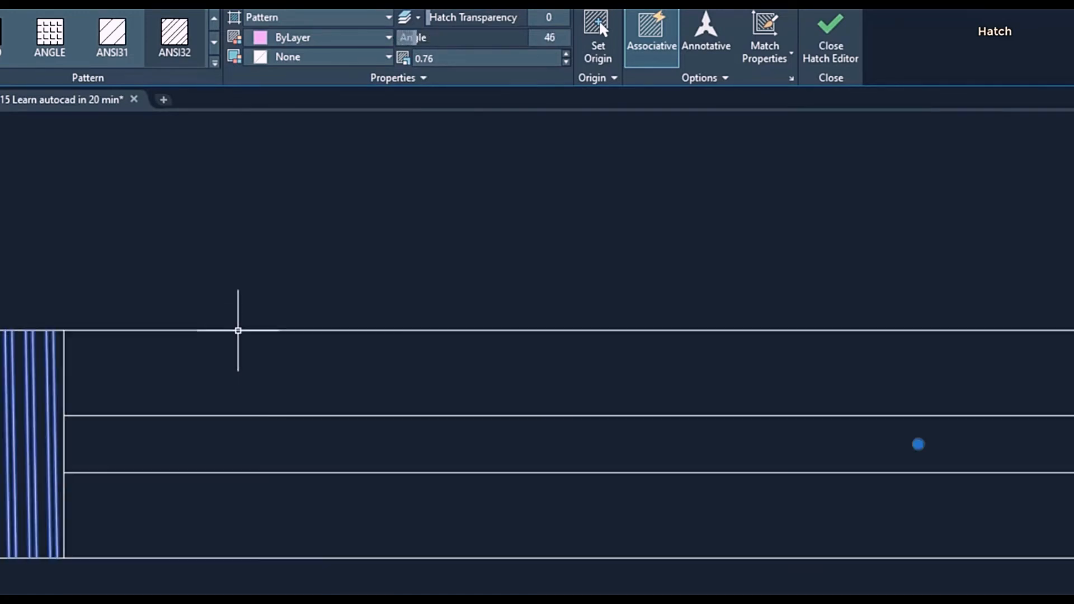
{"action": "middle_click_drag", "start_coordinate": [295, 302], "coordinate": [552, 283]}
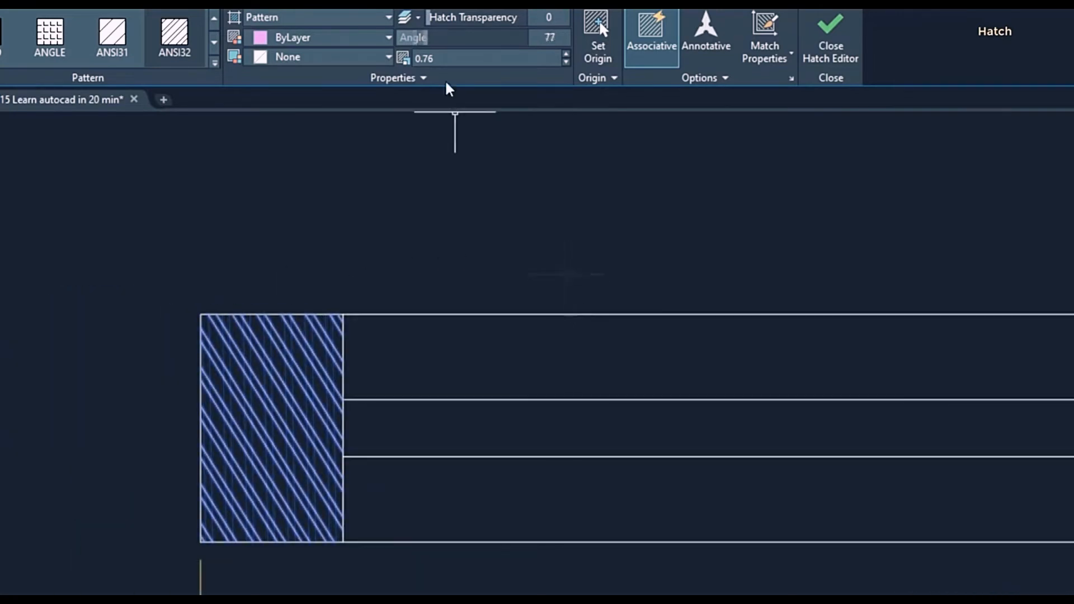
{"action": "mouse_move", "coordinate": [432, 17]}
{"action": "left_mouse_down"}
{"action": "mouse_move", "coordinate": [528, 26]}
{"action": "mouse_move", "coordinate": [503, 25]}
{"action": "left_mouse_up"}
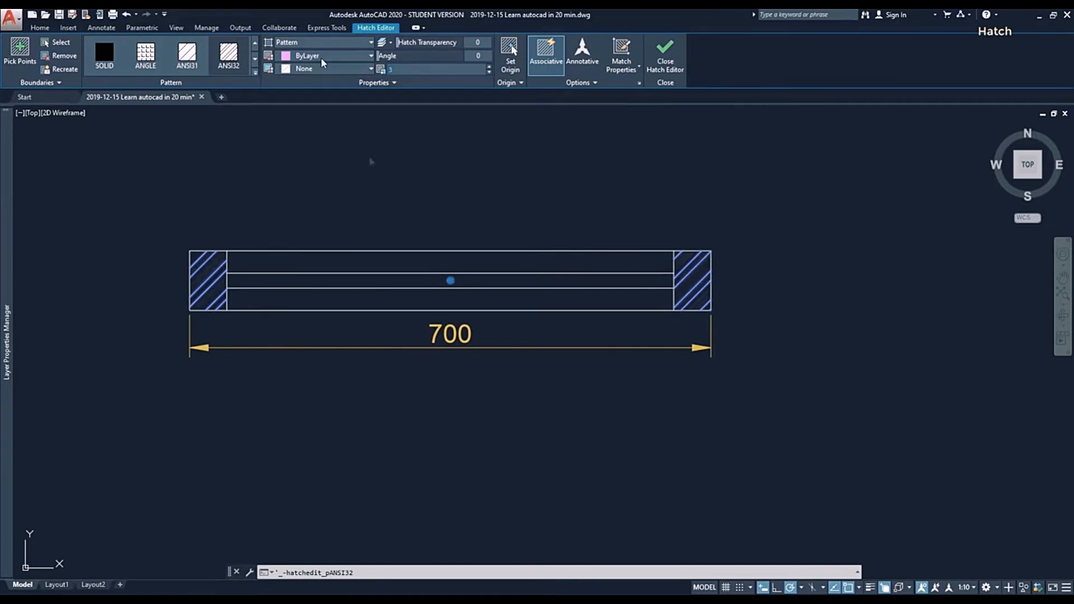
- Set the scale of the hatch in the window's end rectangles to 0.25
{"action": "type", "text": "0."}
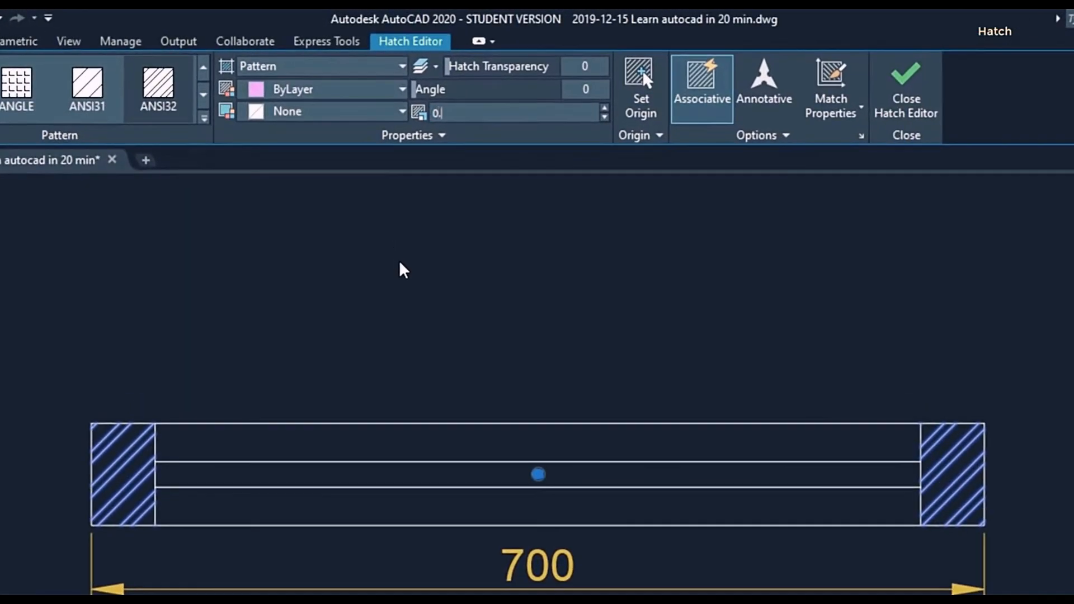
{"action": "type", "text": "25"}
{"action": "key", "text": "Return"}
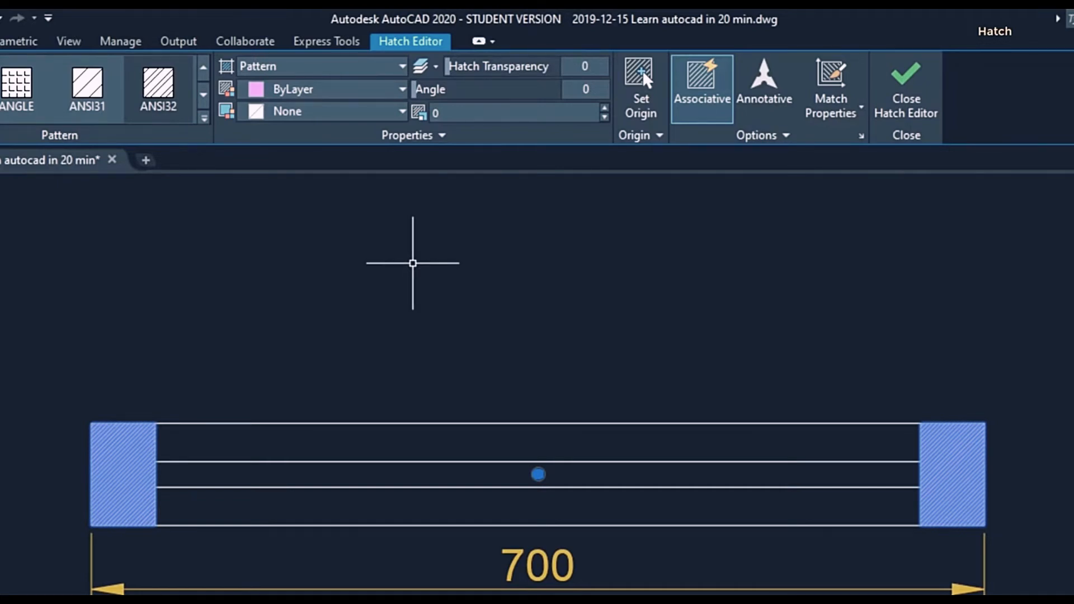
- Set the length precision of the drawing units to 0.00 and reselect the hatch to check its scale
{"action": "left_click", "coordinate": [473, 209]}
{"action": "left_click", "coordinate": [479, 242]}
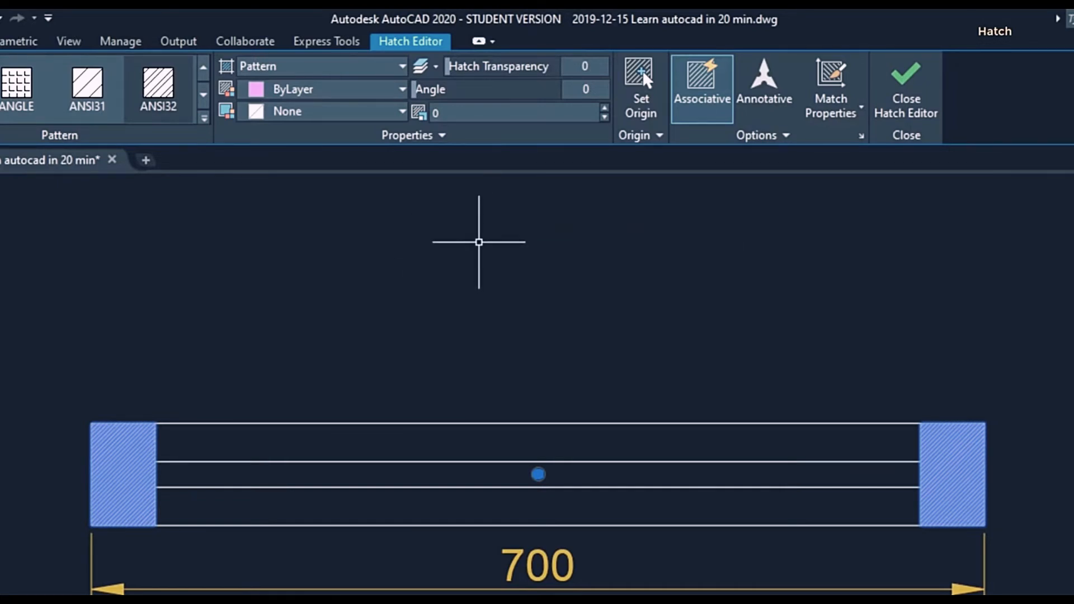
{"action": "type", "text": "un"}
{"action": "key", "text": "Escape"}
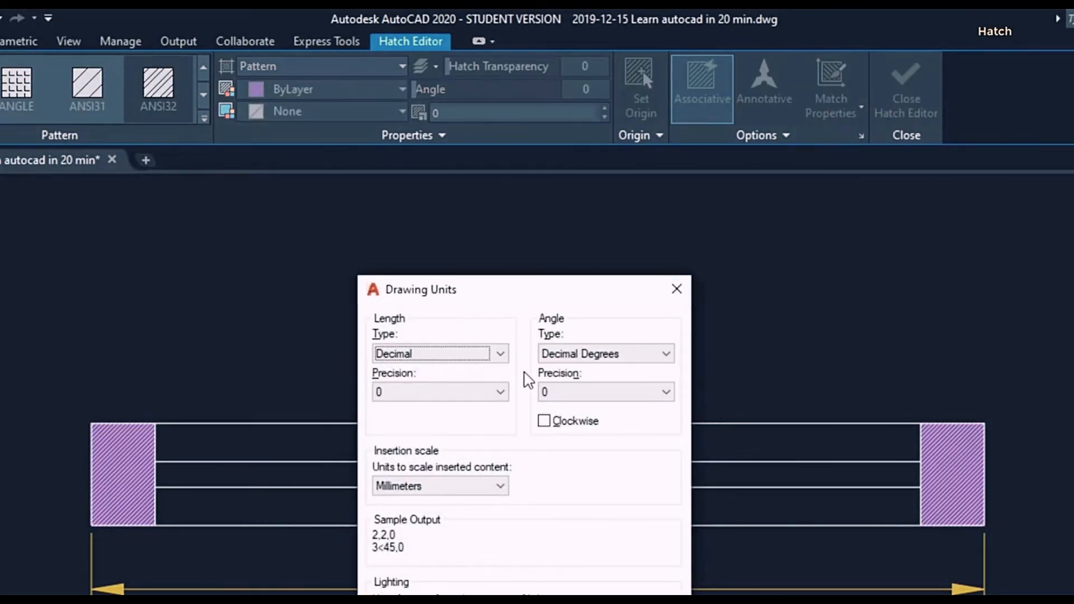
{"action": "left_click", "coordinate": [505, 395]}
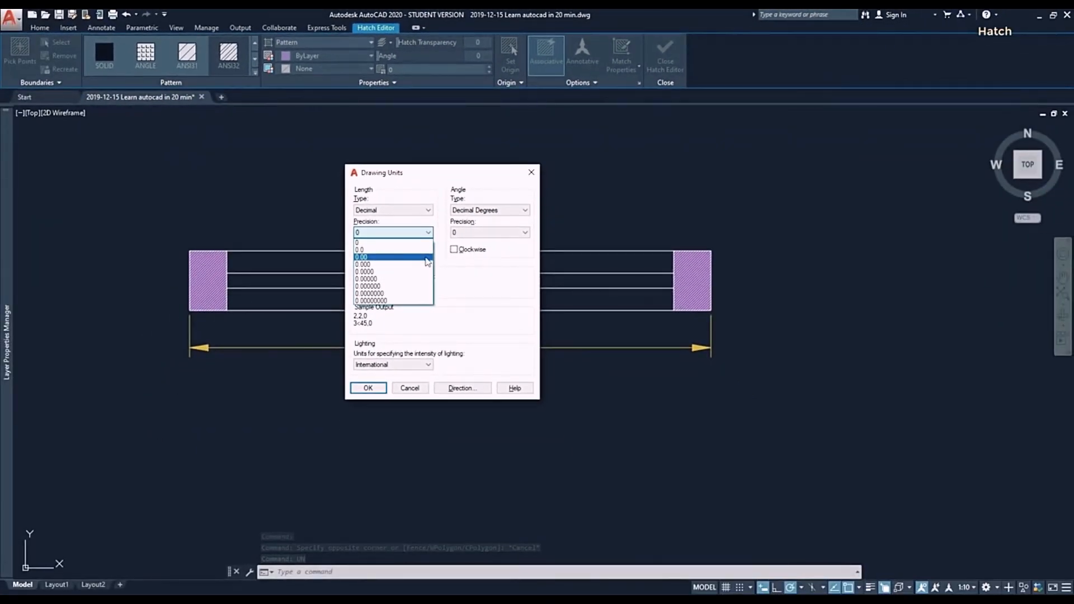
{"action": "left_click", "coordinate": [428, 258]}
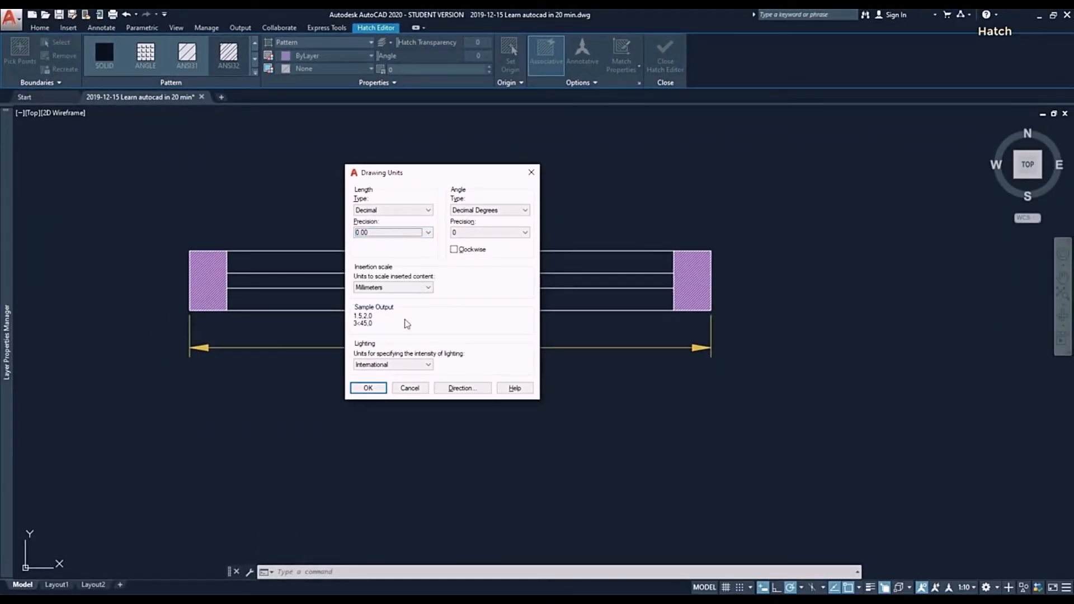
{"action": "left_click", "coordinate": [368, 388]}
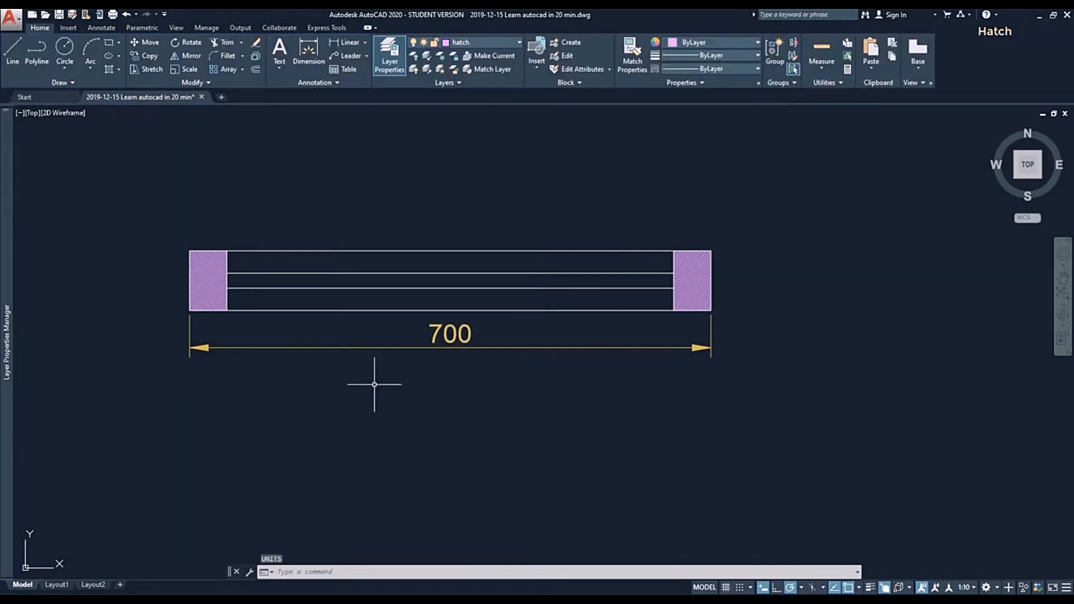
{"action": "left_click", "coordinate": [692, 282]}
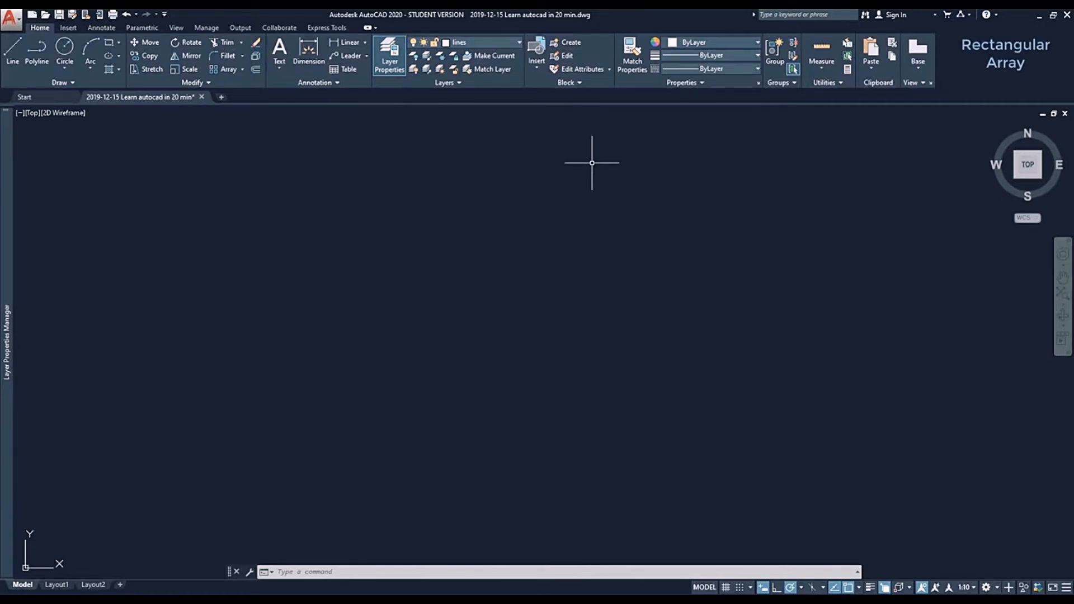
- Start a rectangular array with the whole window plan, including its hatched end rectangles, as the source objects
{"action": "left_click", "coordinate": [242, 69]}
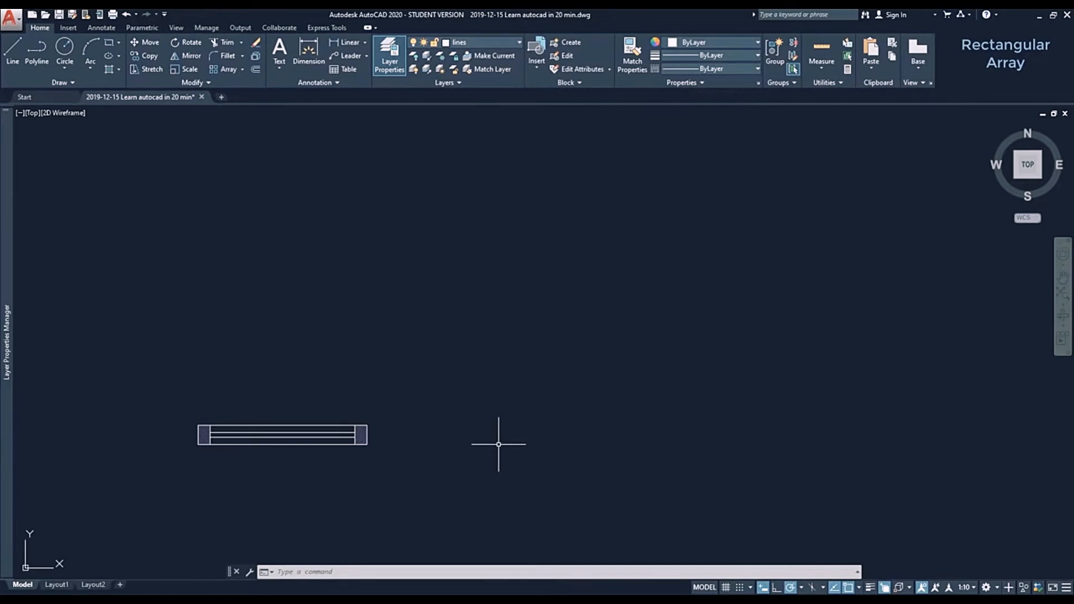
{"action": "left_click", "coordinate": [227, 69]}
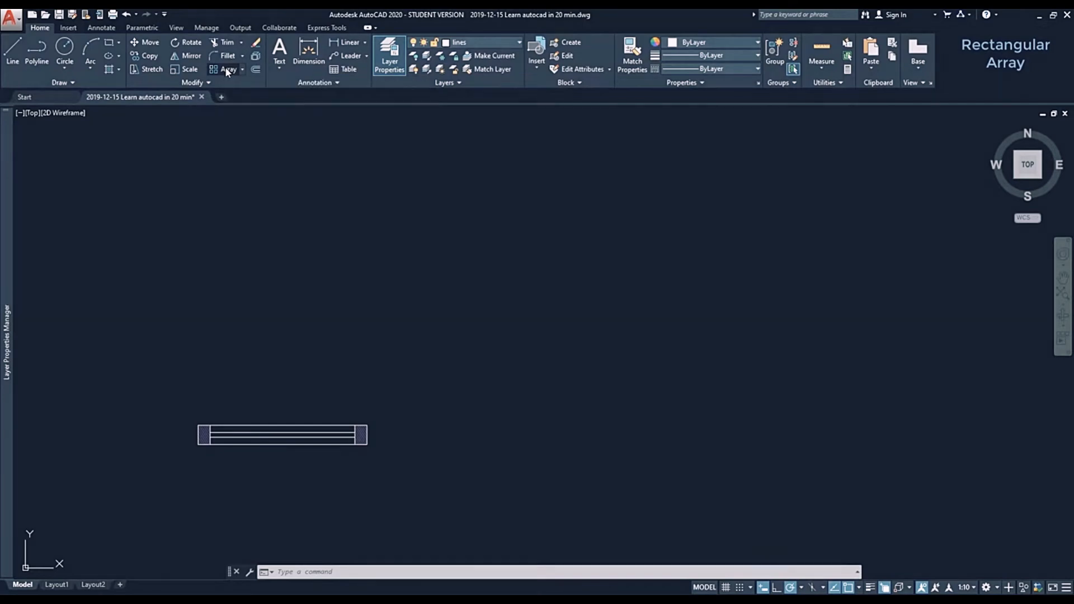
{"action": "left_click", "coordinate": [386, 463]}
{"action": "left_click", "coordinate": [164, 380]}
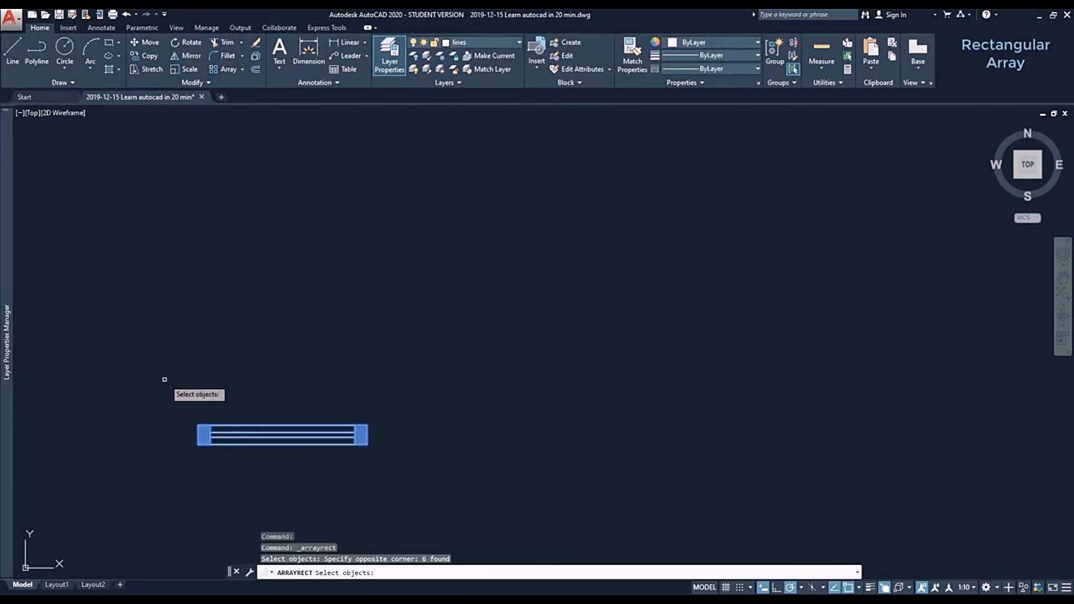
{"action": "key", "text": "Return"}
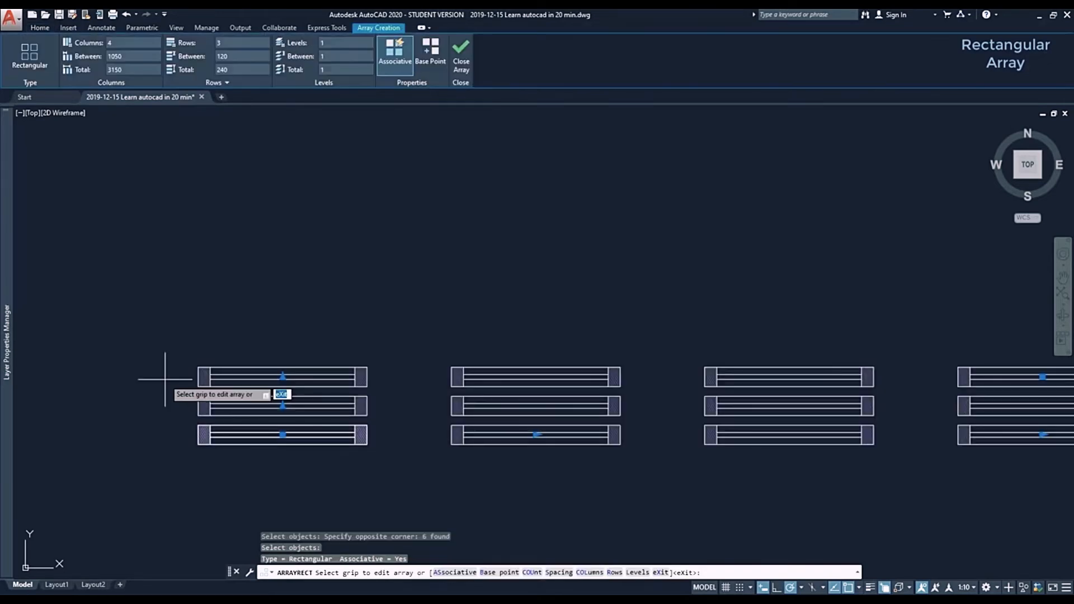
{"action": "middle_click", "coordinate": [643, 486]}
{"action": "middle_click", "coordinate": [643, 487]}
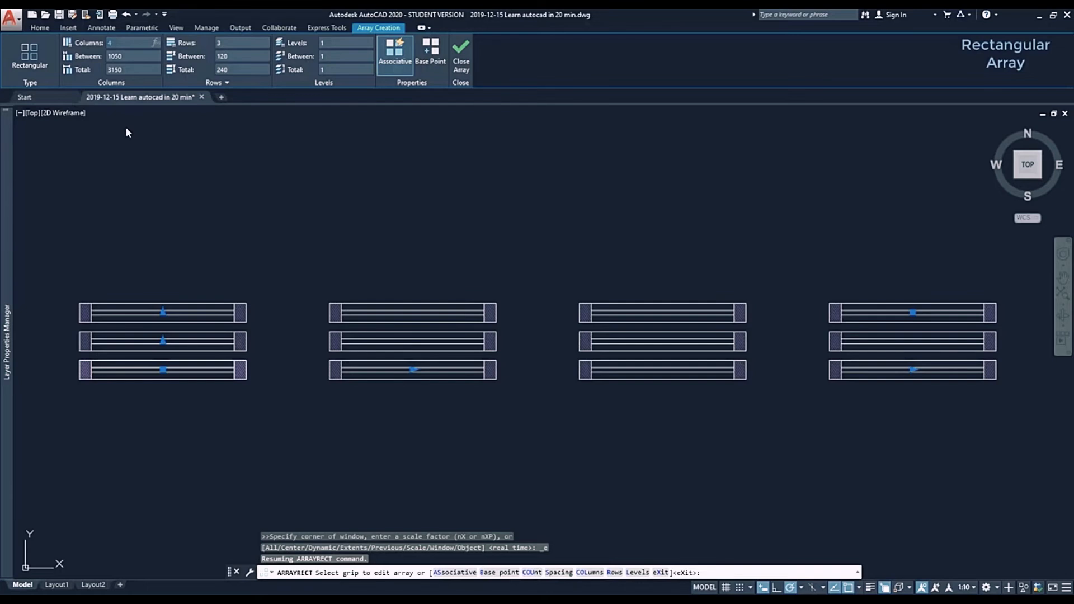
- Set the window array to 3 columns with a row spacing of 200 and finish the array
{"action": "type", "text": "3"}
{"action": "key", "text": "Return"}
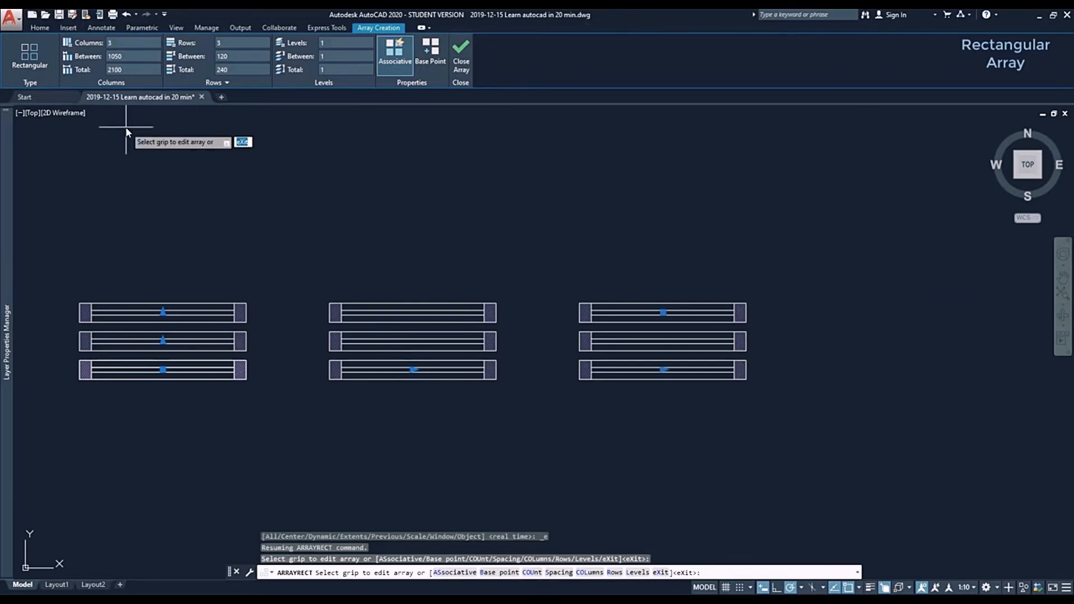
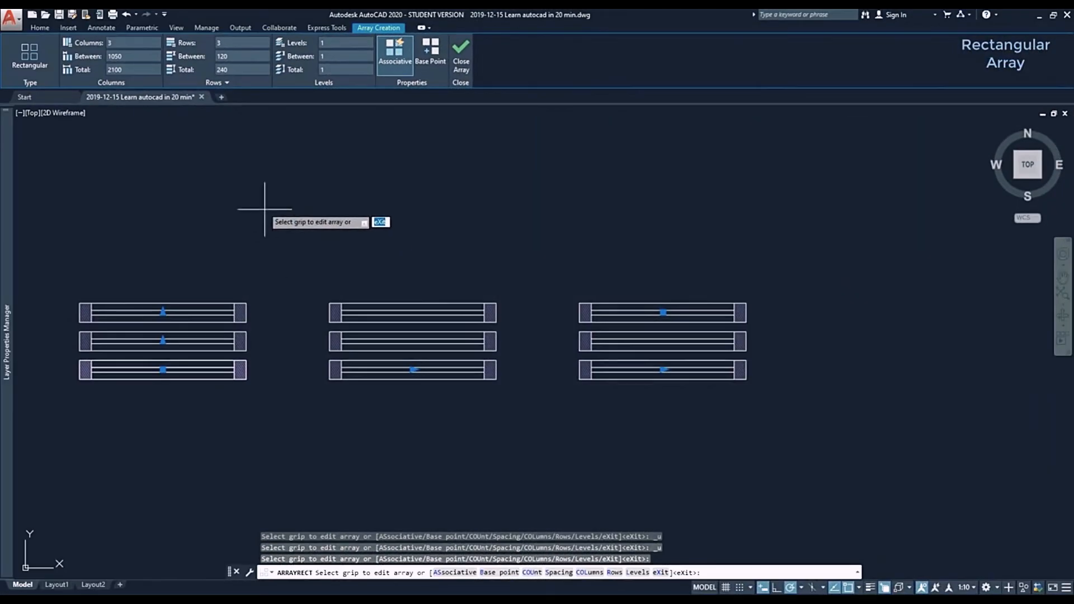
{"action": "left_click", "coordinate": [238, 56]}
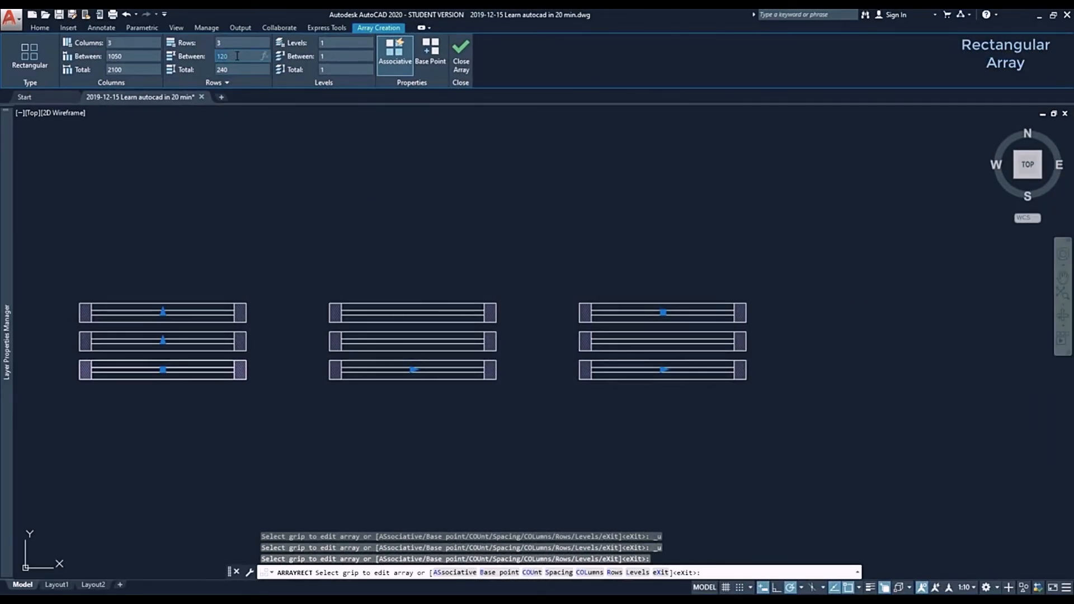
{"action": "type", "text": "200"}
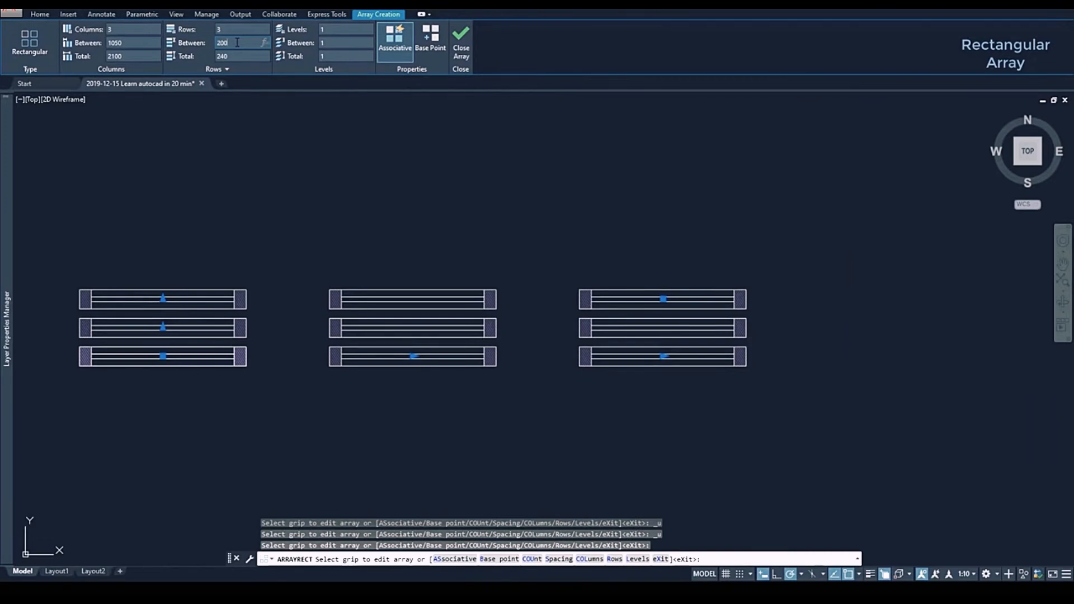
{"action": "key", "text": "Return"}
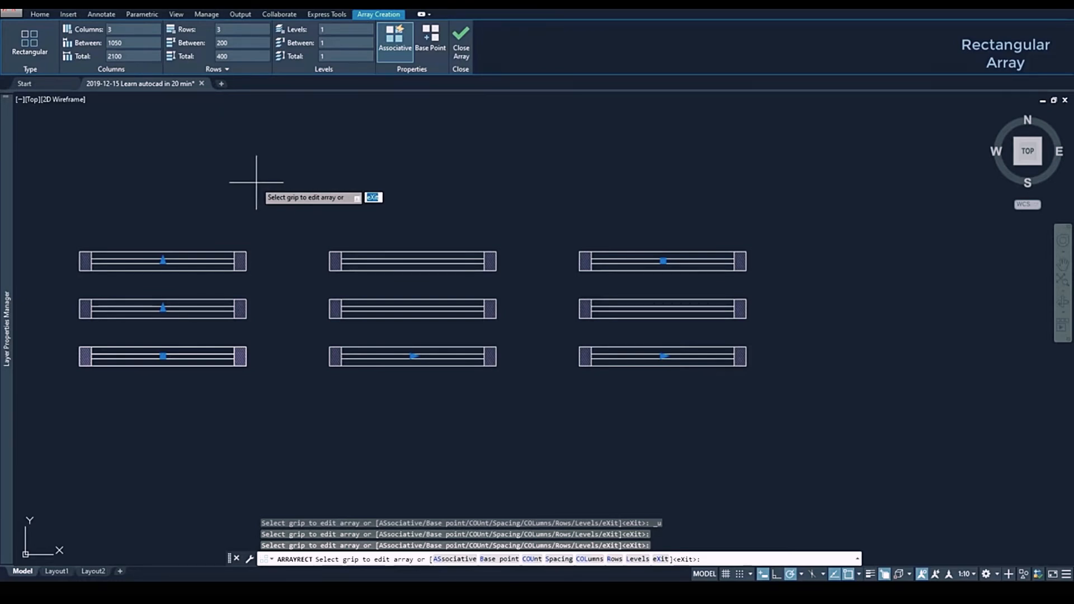
{"action": "key", "text": "Return"}
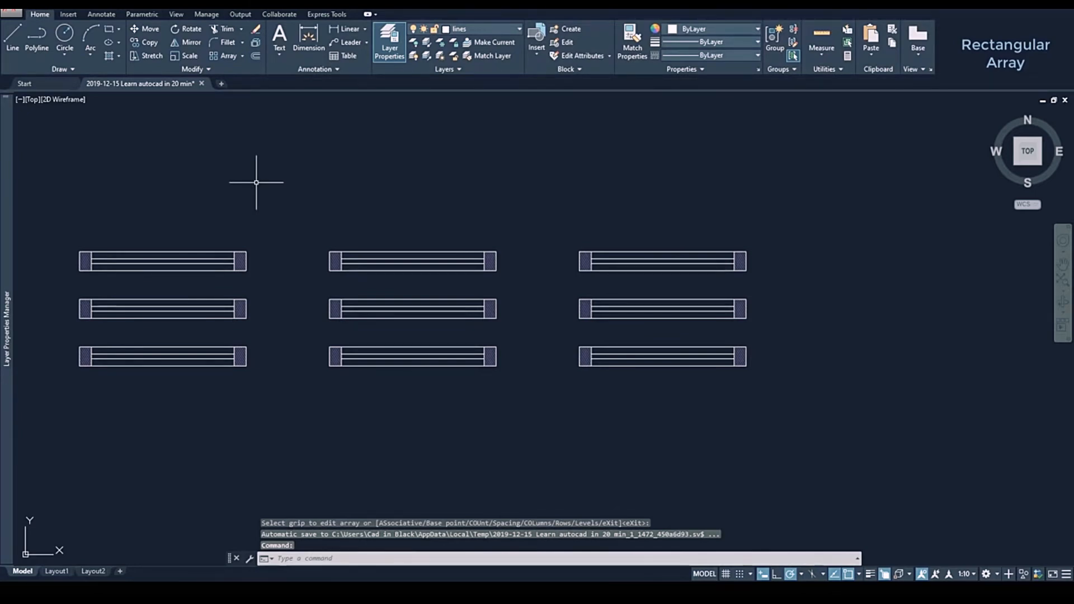
- Measure the distance between the lower-left corners of the first two windows in the array's bottom row
{"action": "type", "text": "di"}
{"action": "key", "text": "Return"}
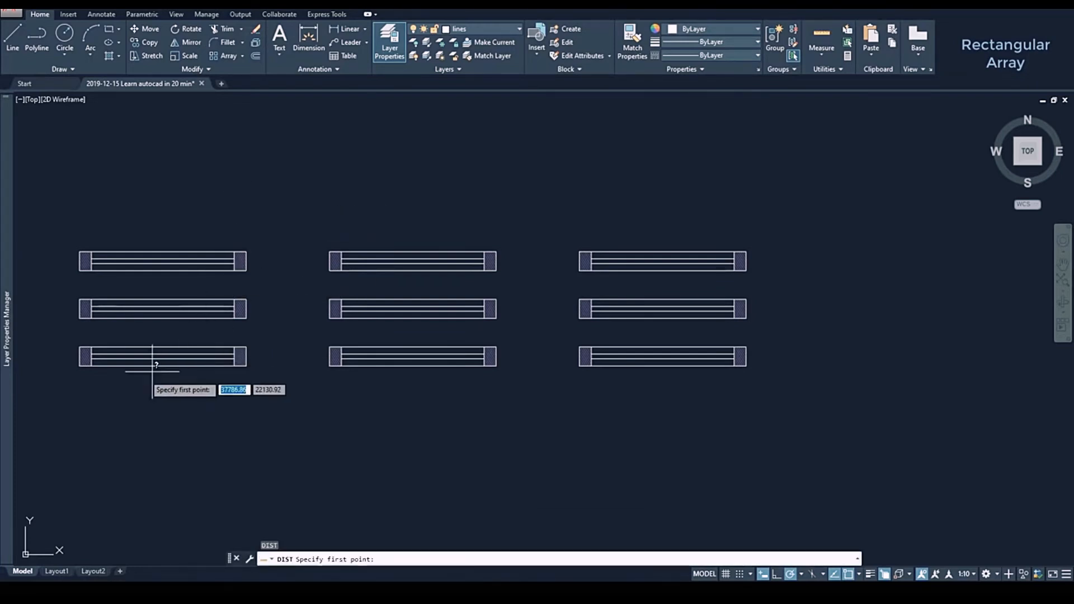
{"action": "left_click", "coordinate": [80, 365]}
{"action": "scroll", "coordinate": [80, 355], "scroll_direction": "up", "scroll_amount": 4}
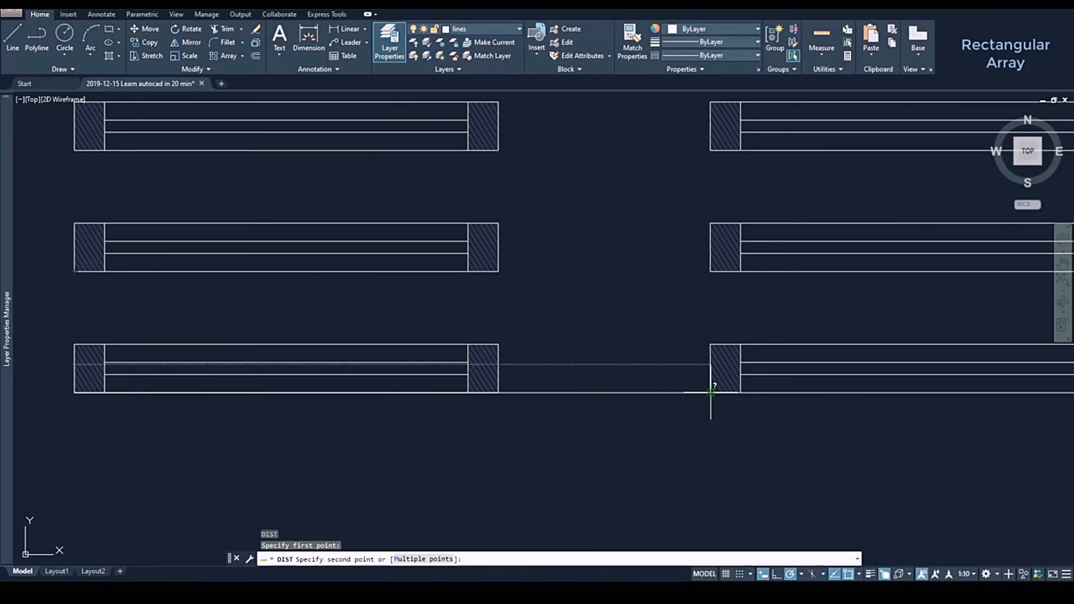
{"action": "key", "text": "Escape"}
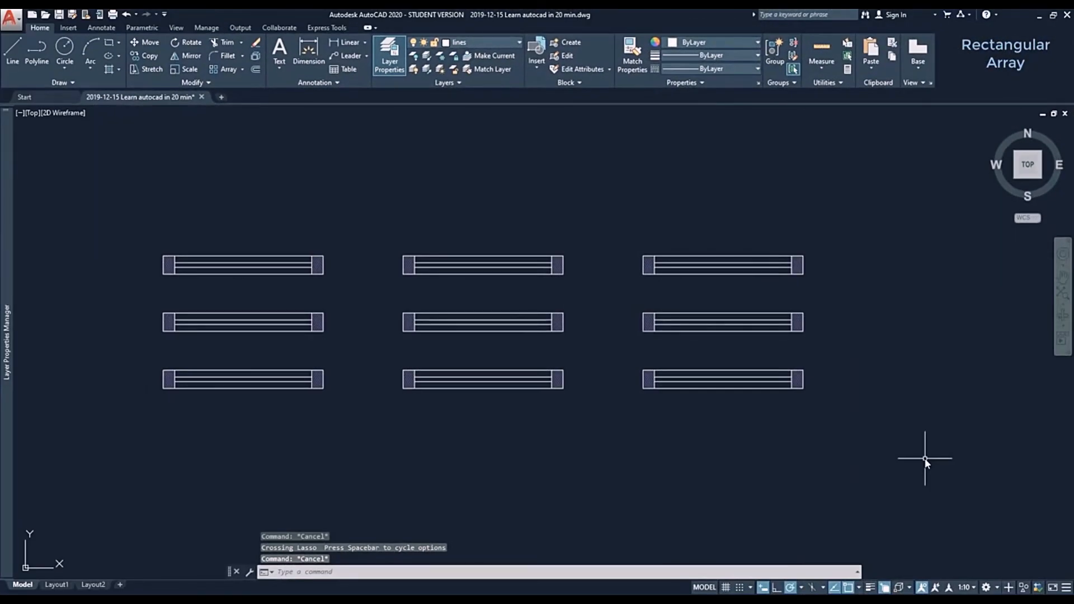
- Select the window array and set its row spacing to 300 with the row spacing grip
{"action": "left_click", "coordinate": [927, 462]}
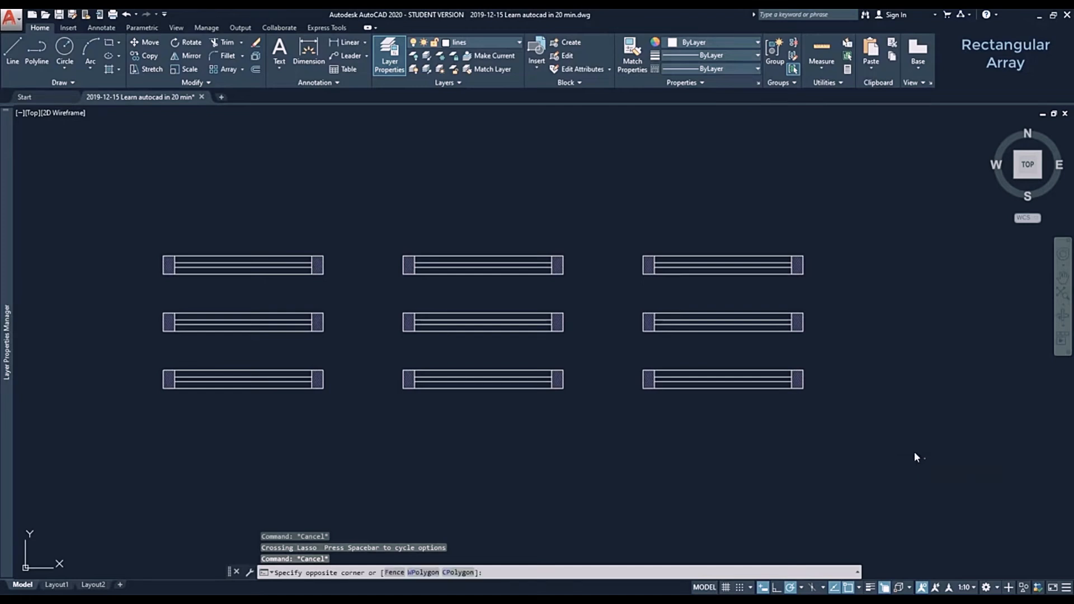
{"action": "left_click", "coordinate": [96, 196]}
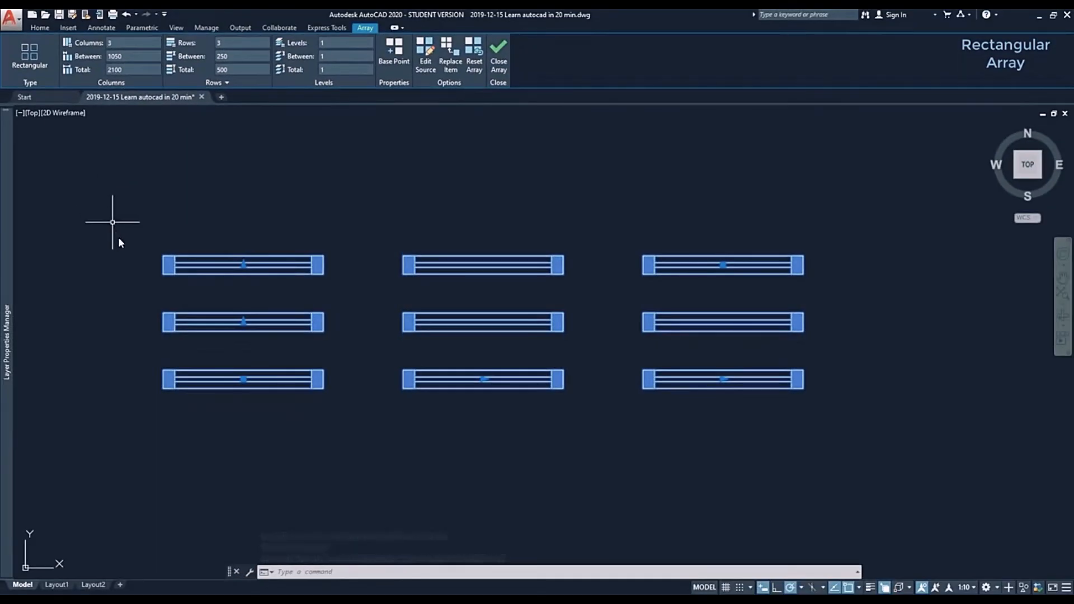
{"action": "left_click", "coordinate": [244, 322]}
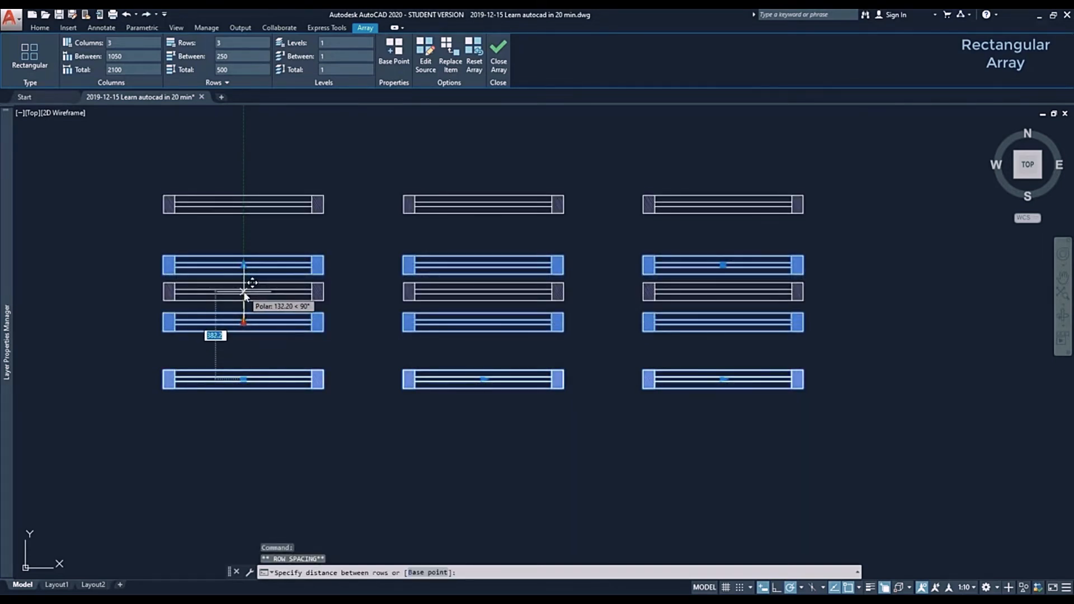
{"action": "type", "text": "300"}
{"action": "key", "text": "Return"}
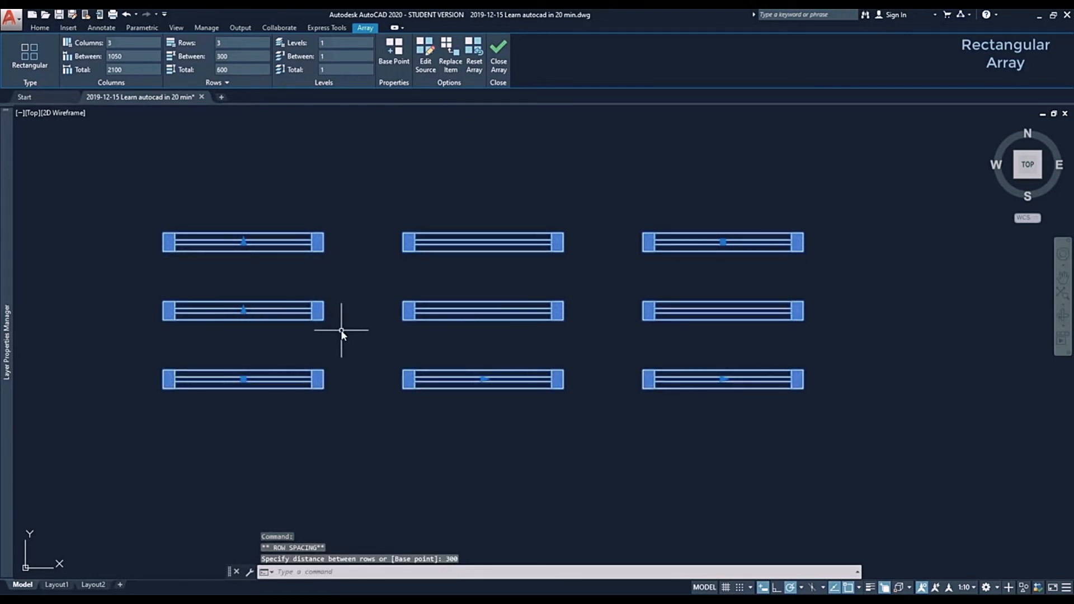
- Set the window array's column spacing to 1500 with the column spacing grip
{"action": "left_click", "coordinate": [483, 380]}
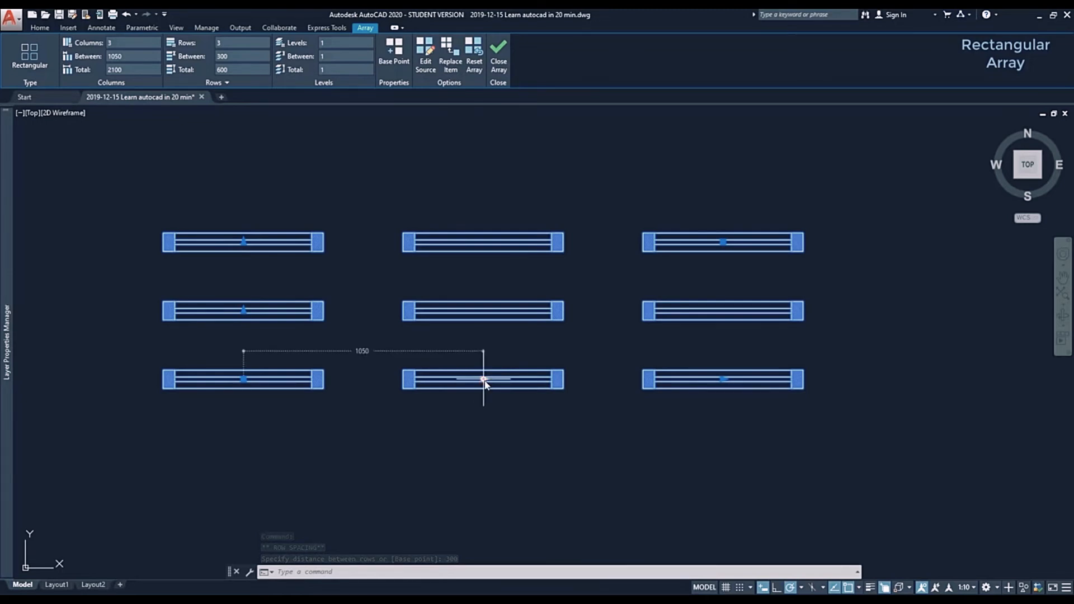
{"action": "left_click", "coordinate": [484, 380]}
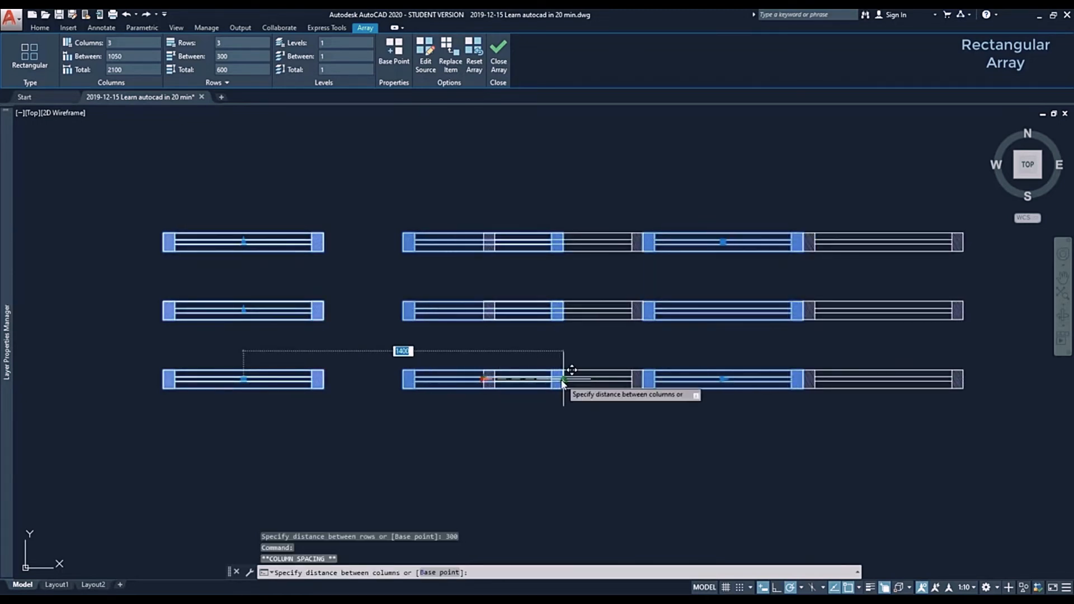
{"action": "type", "text": "1500"}
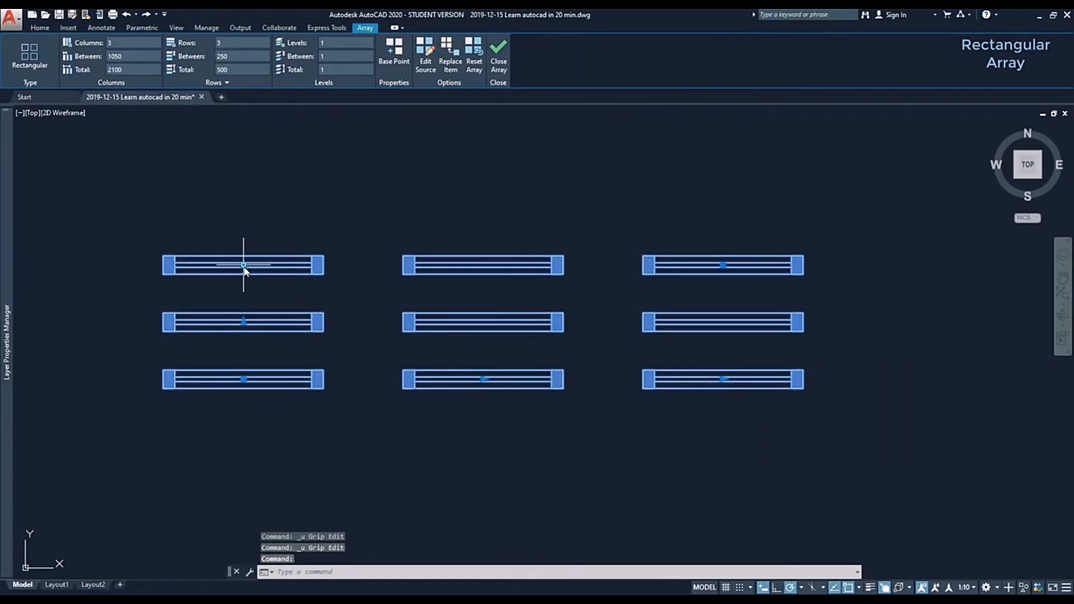
- Set the number of rows in the window array to 7 with the row count grip
{"action": "left_click", "coordinate": [244, 265]}
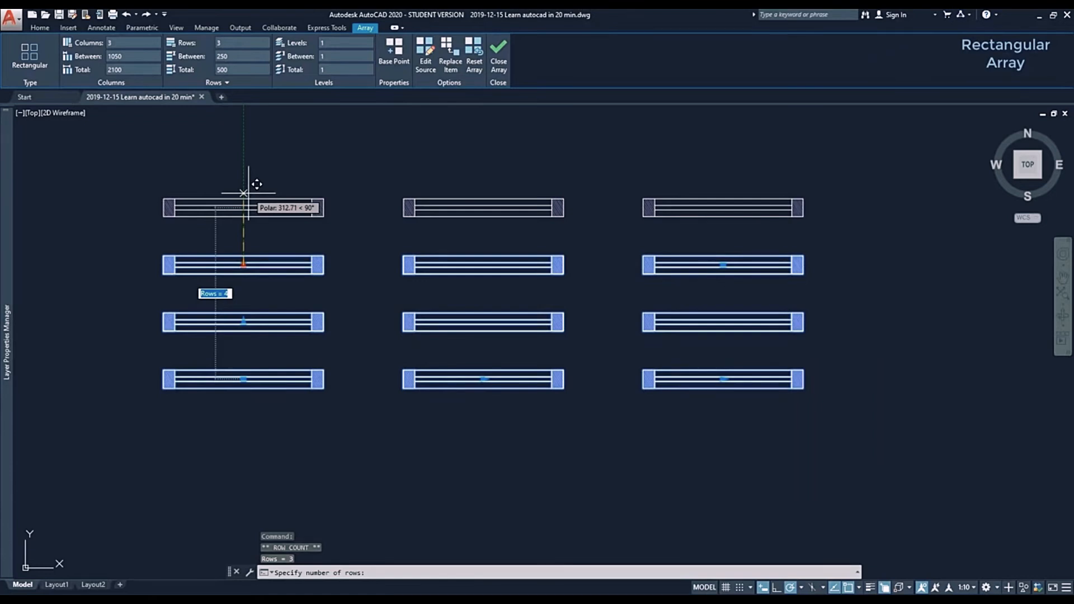
{"action": "type", "text": "7"}
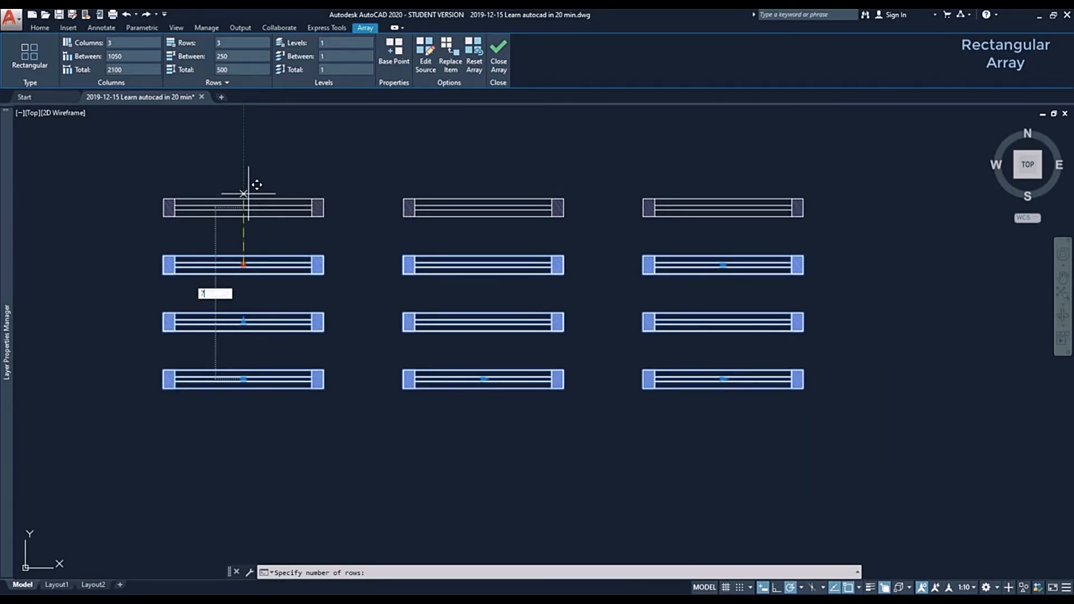
{"action": "key", "text": "Return"}
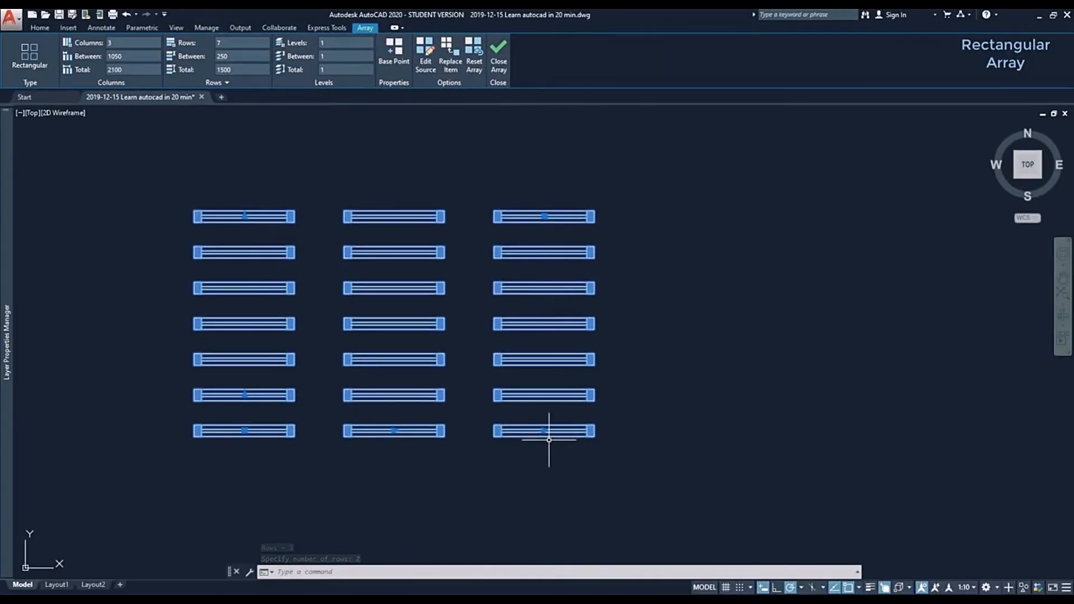
{"action": "left_click", "coordinate": [545, 430]}
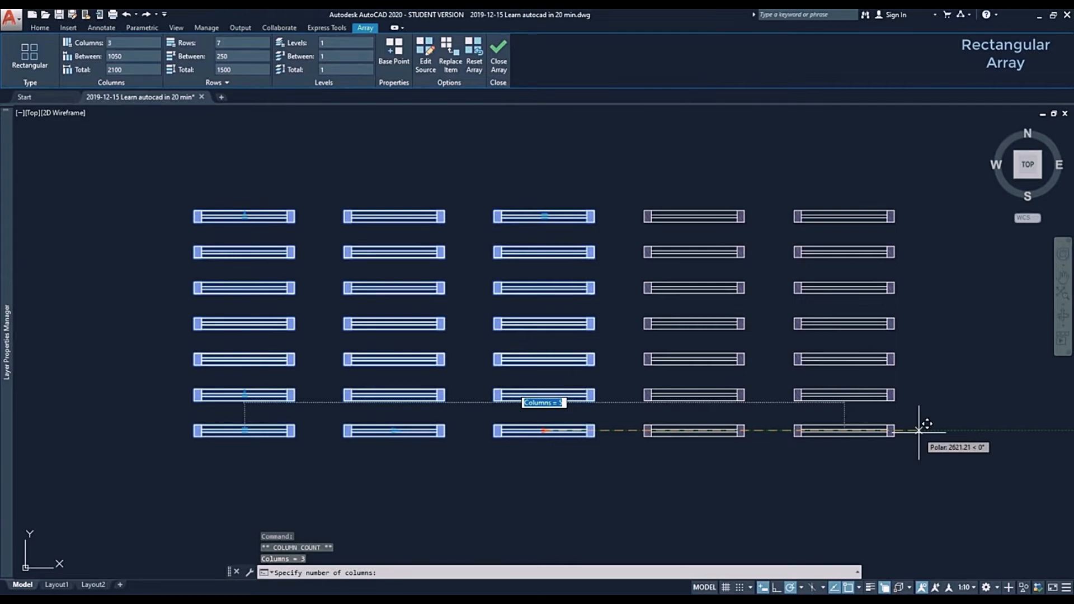
{"action": "key", "text": "Escape"}
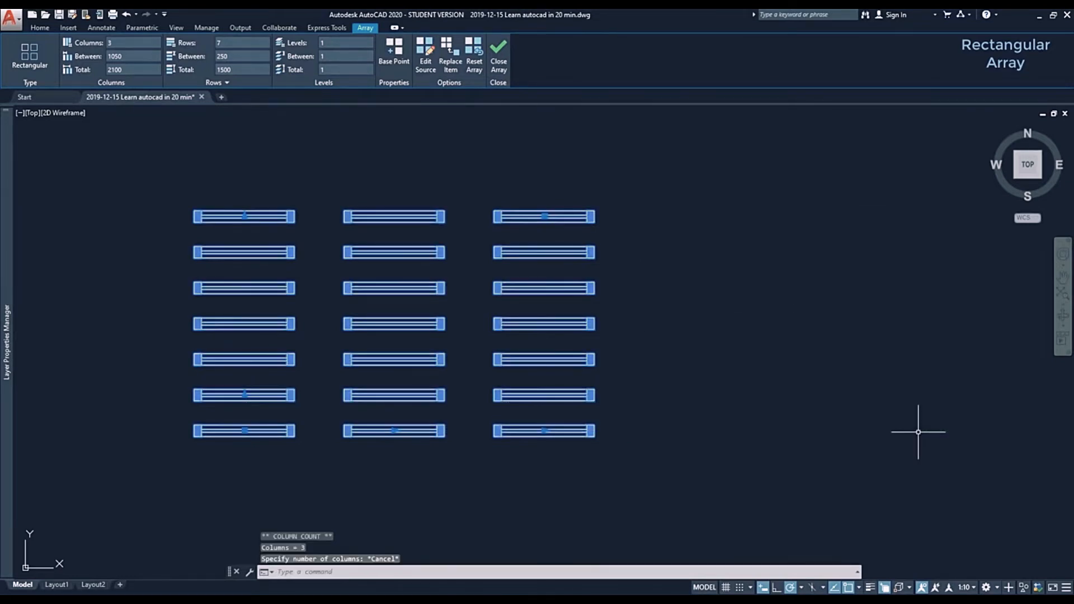
{"action": "key", "text": "Escape"}
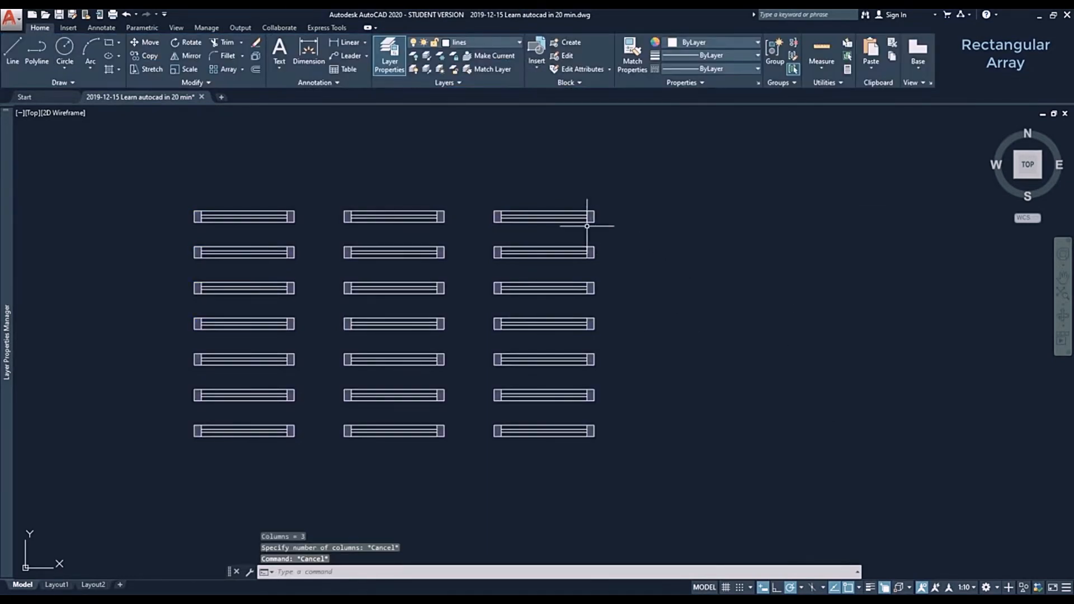
- Reselect the window array and change its row and column counts together to 4 rows and 4 columns
{"action": "left_click", "coordinate": [574, 214]}
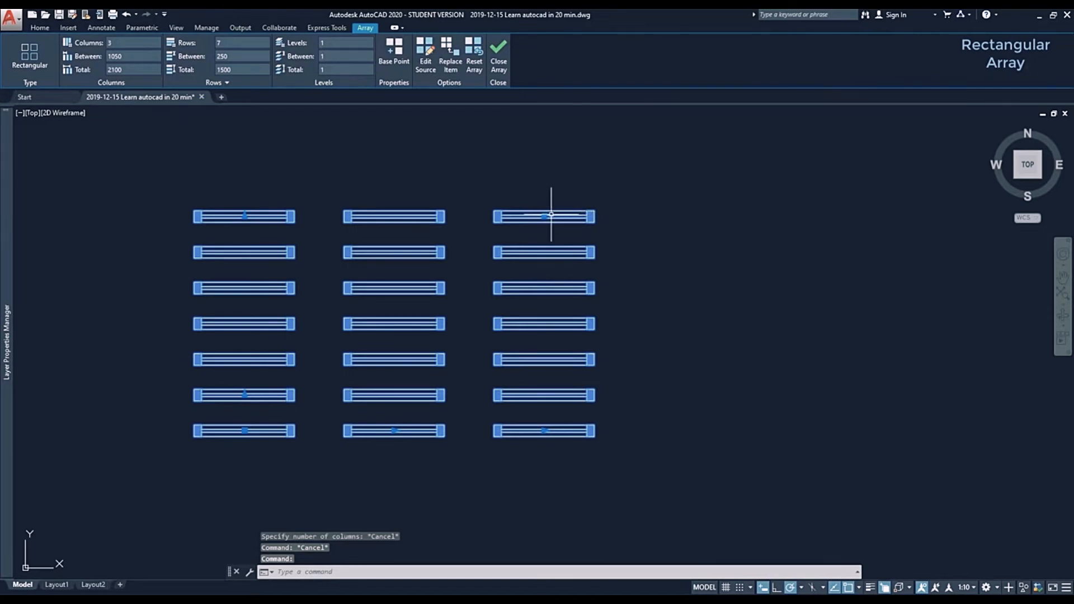
{"action": "left_click", "coordinate": [544, 216]}
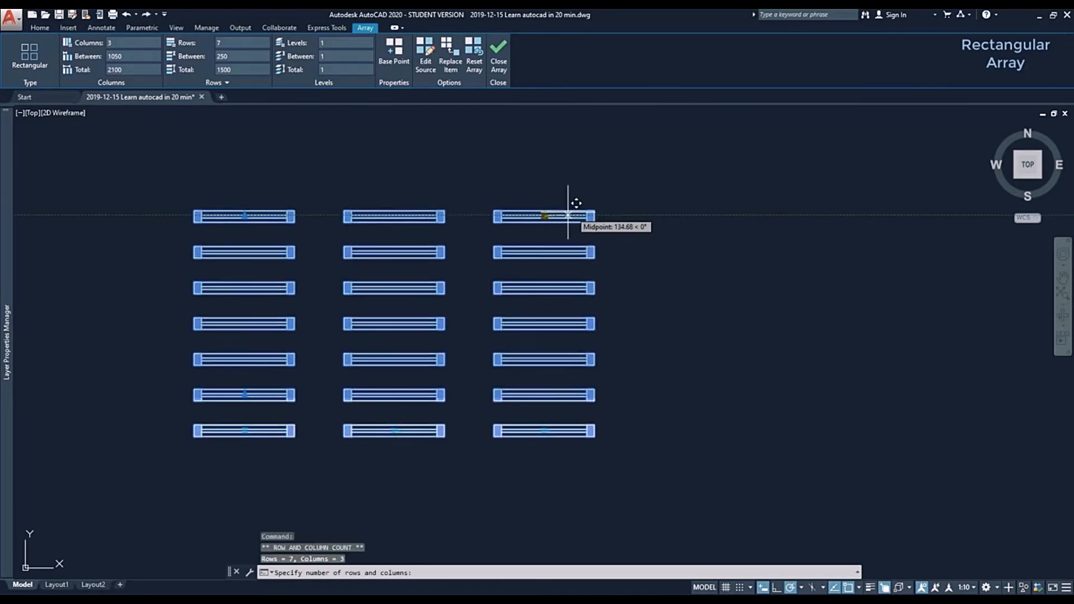
{"action": "scroll", "coordinate": [685, 208], "scroll_direction": "down", "scroll_amount": 4}
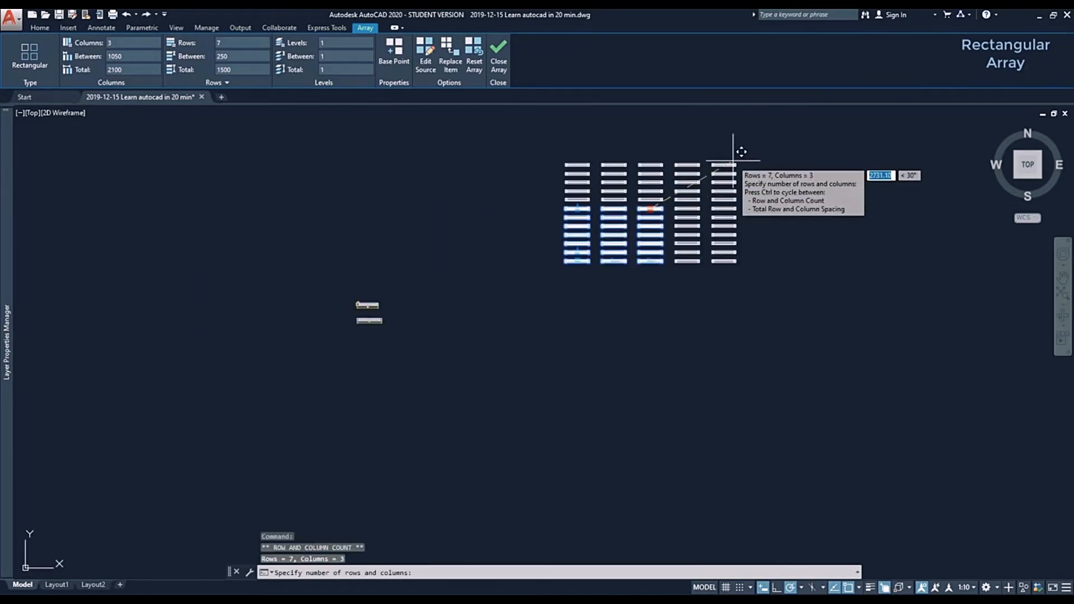
{"action": "middle_click_drag", "start_coordinate": [736, 149], "coordinate": [544, 317]}
{"action": "scroll", "coordinate": [558, 306], "scroll_direction": "up", "scroll_amount": 2}
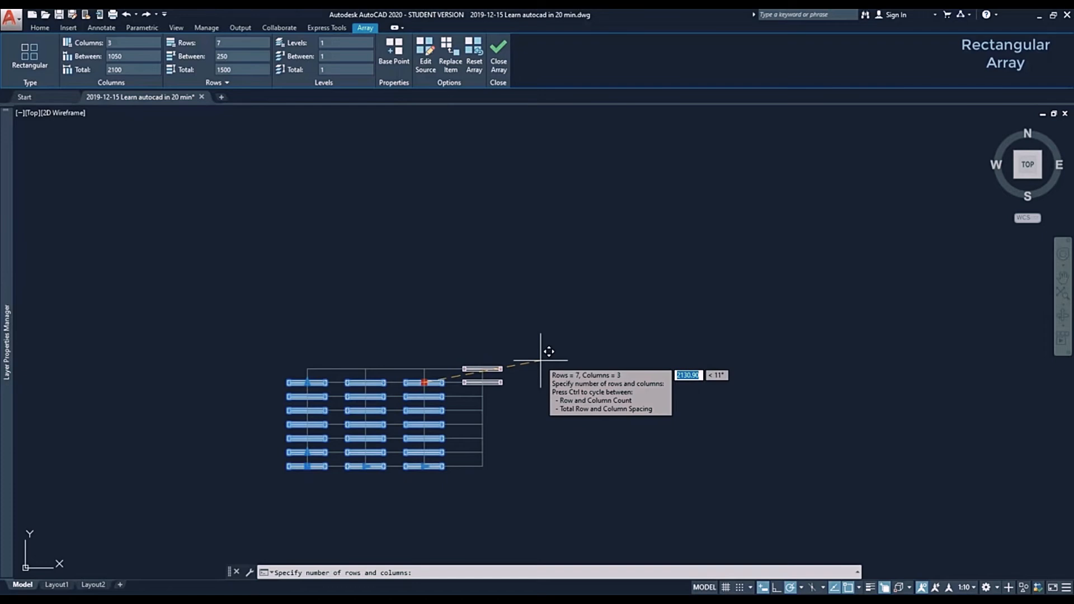
{"action": "type", "text": "8"}
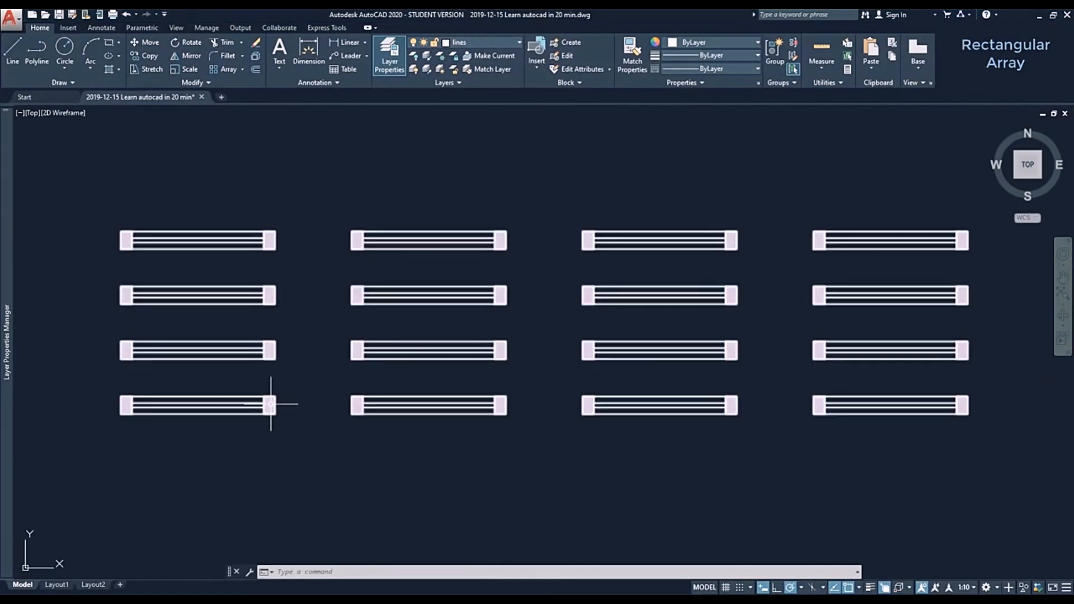
- Move the window array's base point to the lower-left corner of the first window in the bottom row
{"action": "left_click", "coordinate": [271, 403]}
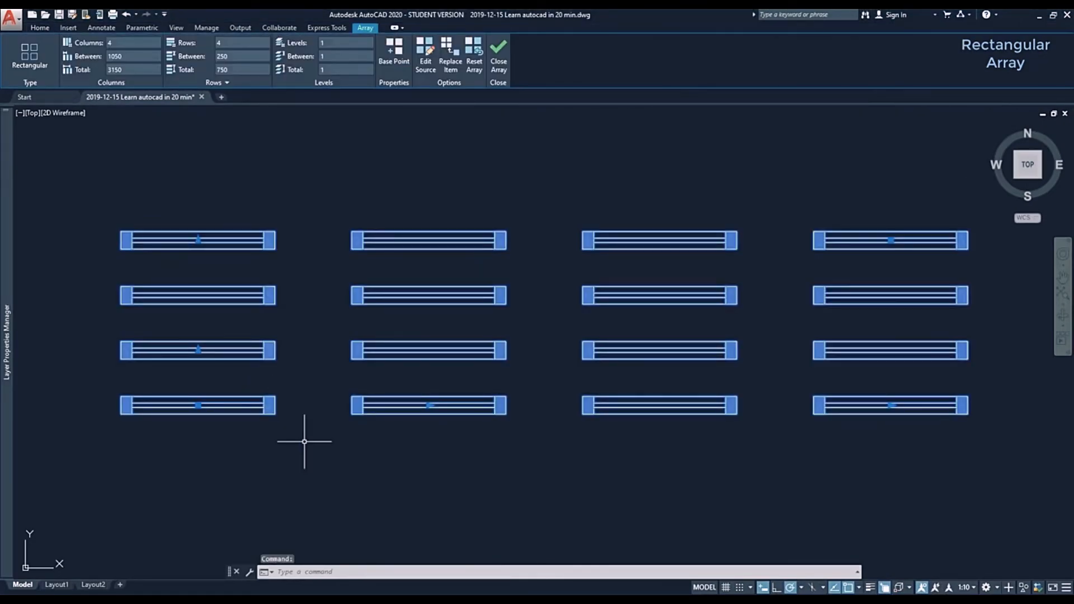
{"action": "left_click", "coordinate": [399, 50]}
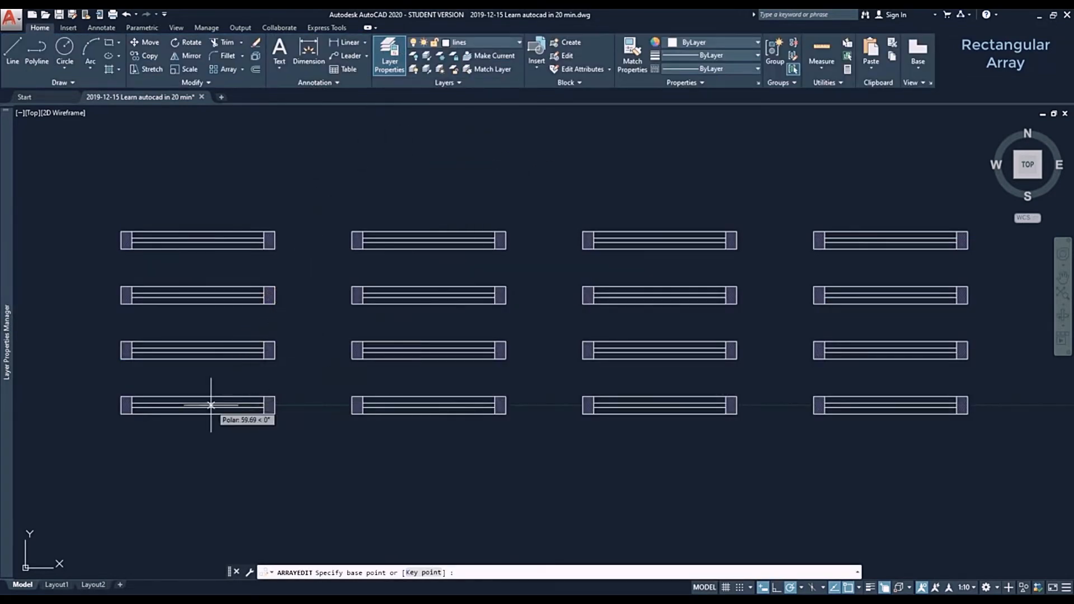
{"action": "left_click", "coordinate": [121, 414]}
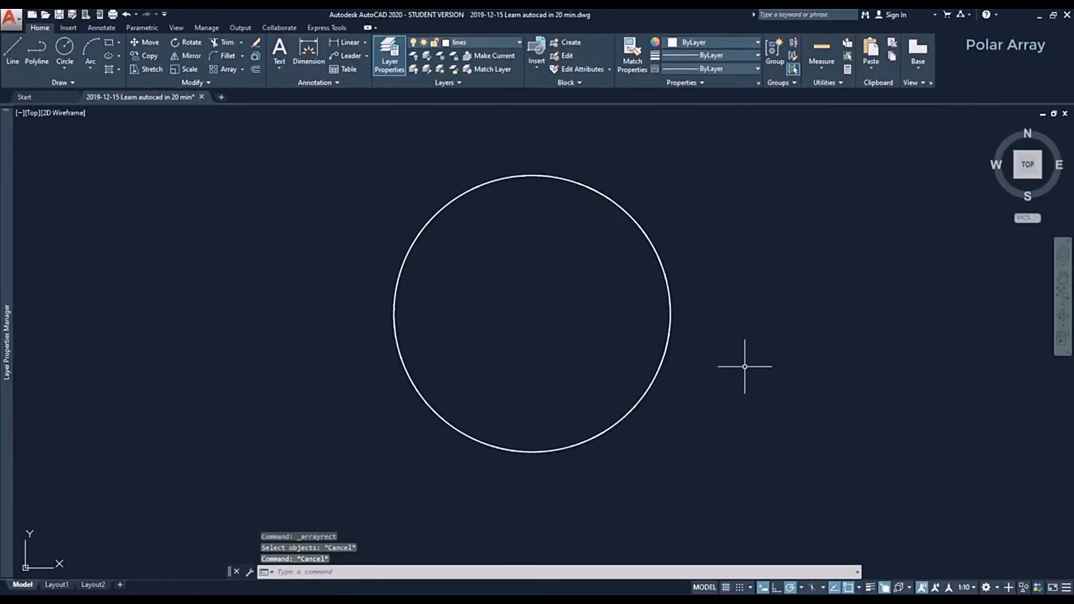
- Draw a circle of radius 15 centred on the large circle's right quadrant point
{"action": "type", "text": "c"}
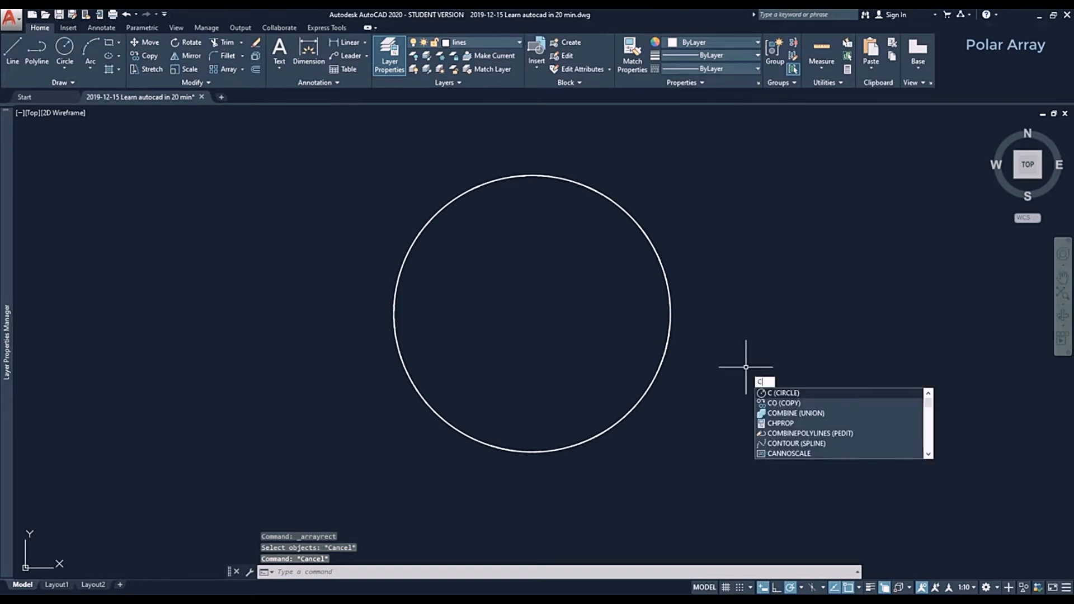
{"action": "key", "text": "Return"}
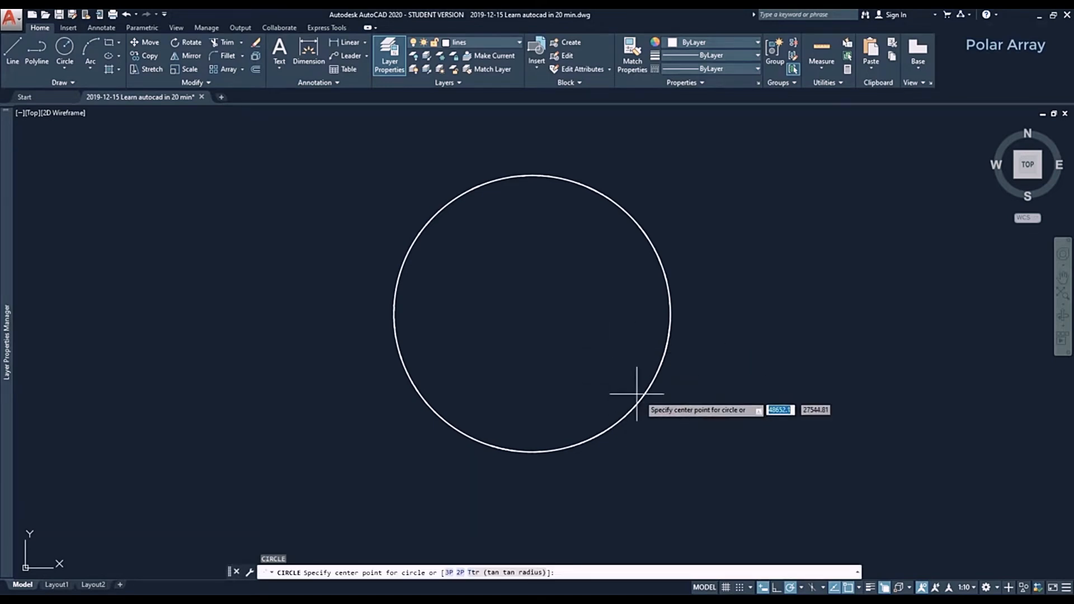
{"action": "left_click", "coordinate": [671, 314]}
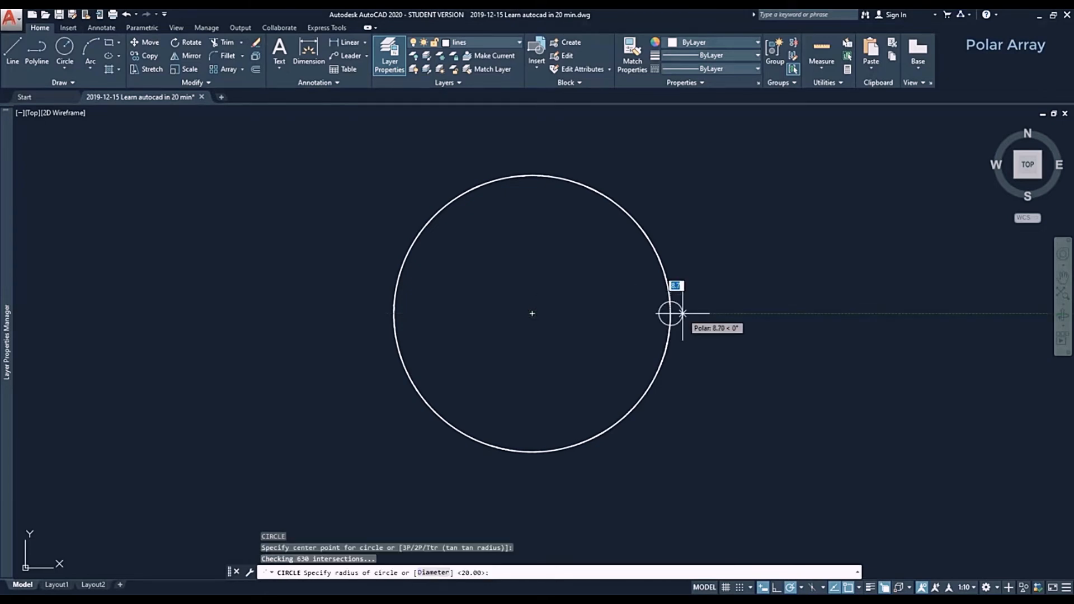
{"action": "type", "text": "15"}
{"action": "key", "text": "Return"}
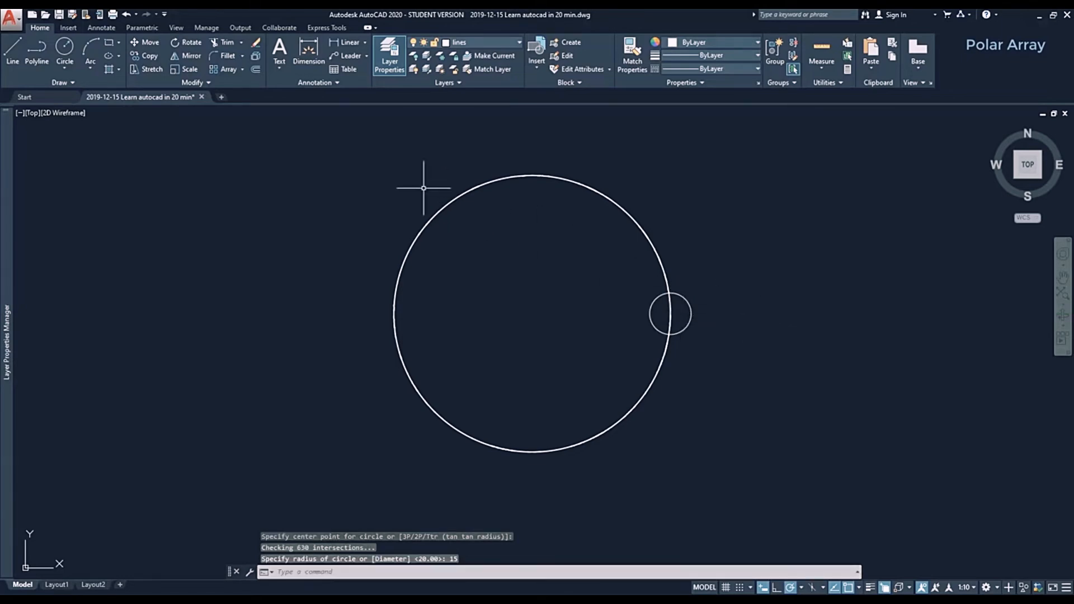
- Create an associative polar array of the small circle around the large circle's centre, with 6 items filling 360 degrees
{"action": "left_click", "coordinate": [243, 69]}
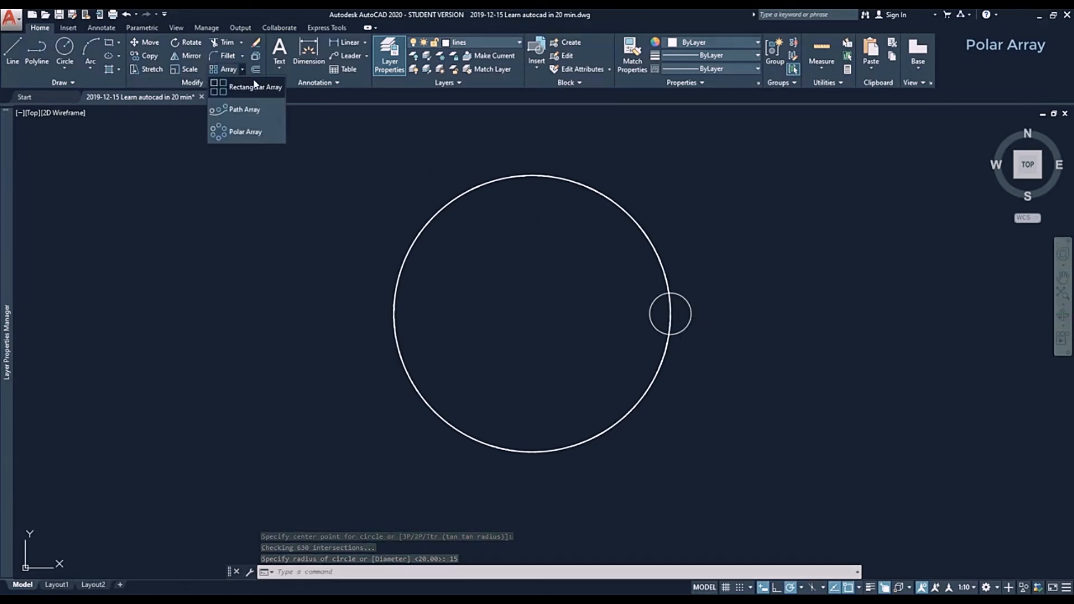
{"action": "left_click", "coordinate": [250, 135]}
{"action": "key", "text": "Escape"}
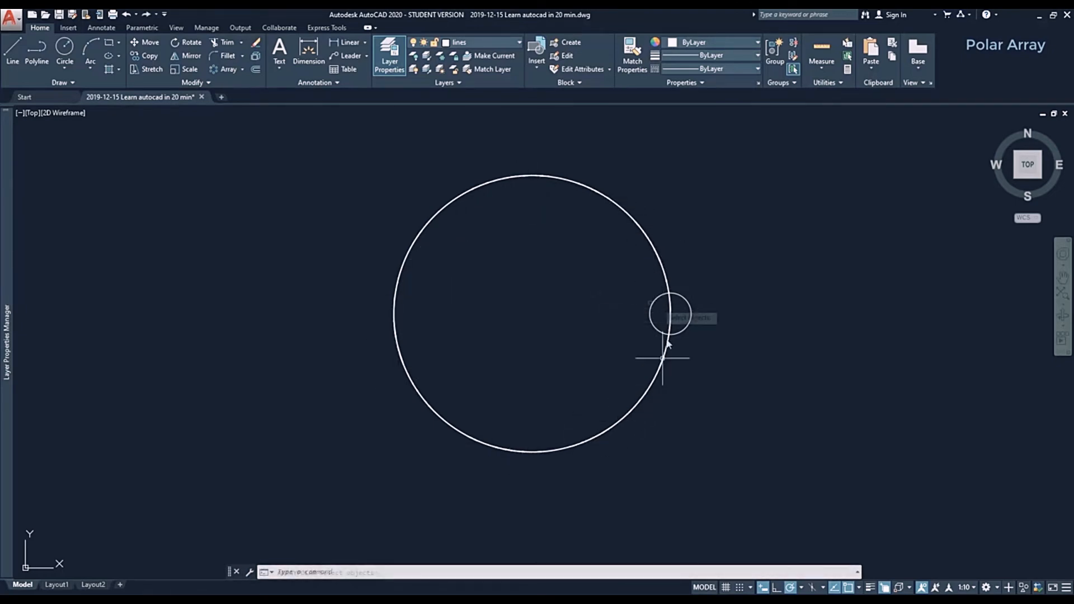
{"action": "left_click", "coordinate": [690, 311]}
{"action": "key", "text": "Return"}
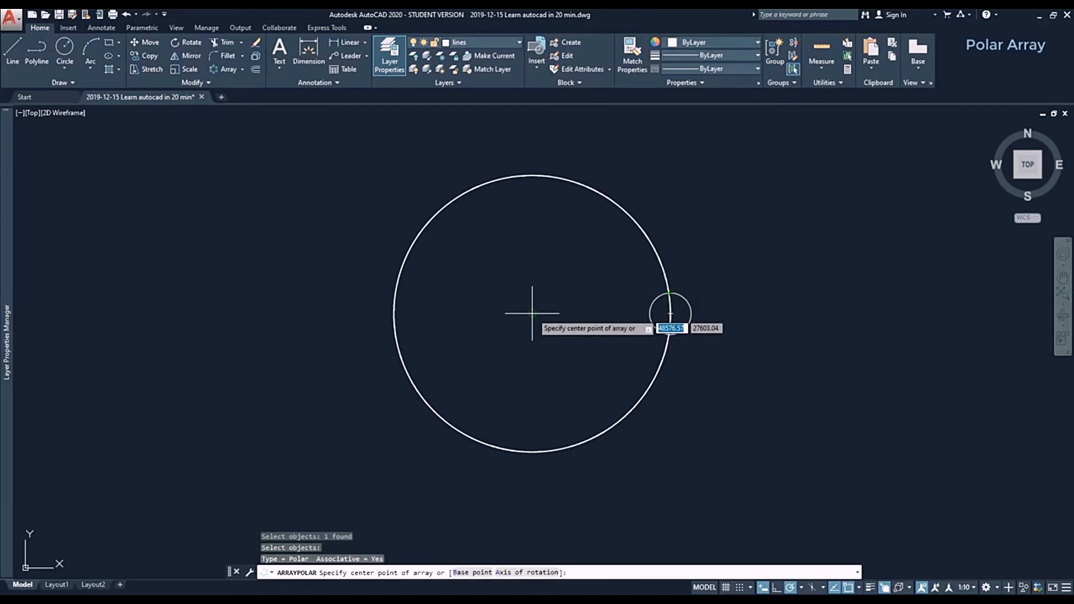
{"action": "left_click", "coordinate": [532, 313]}
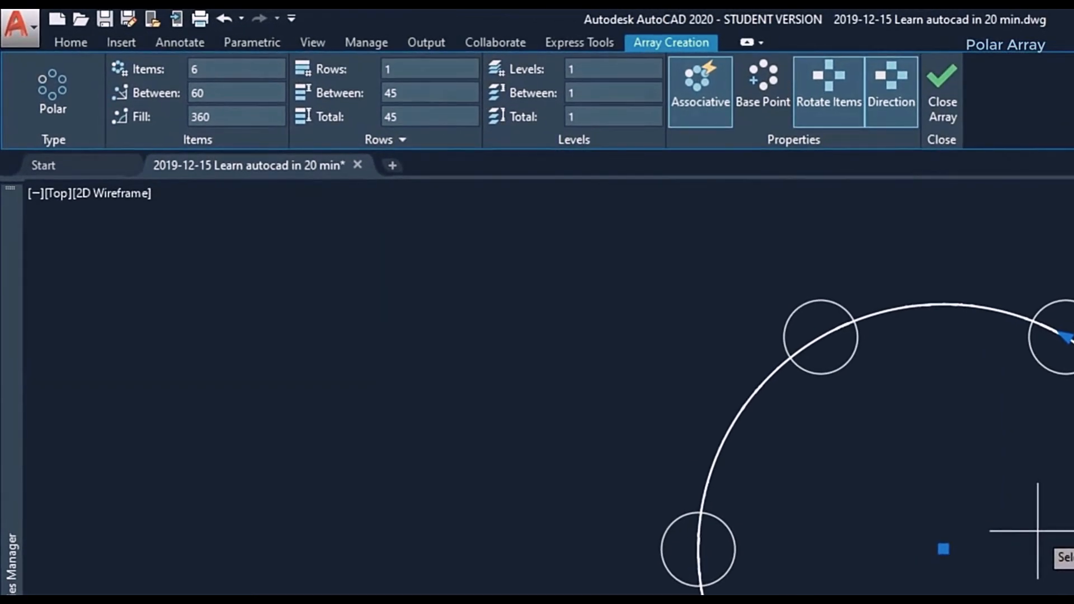
{"action": "key", "text": "Return"}
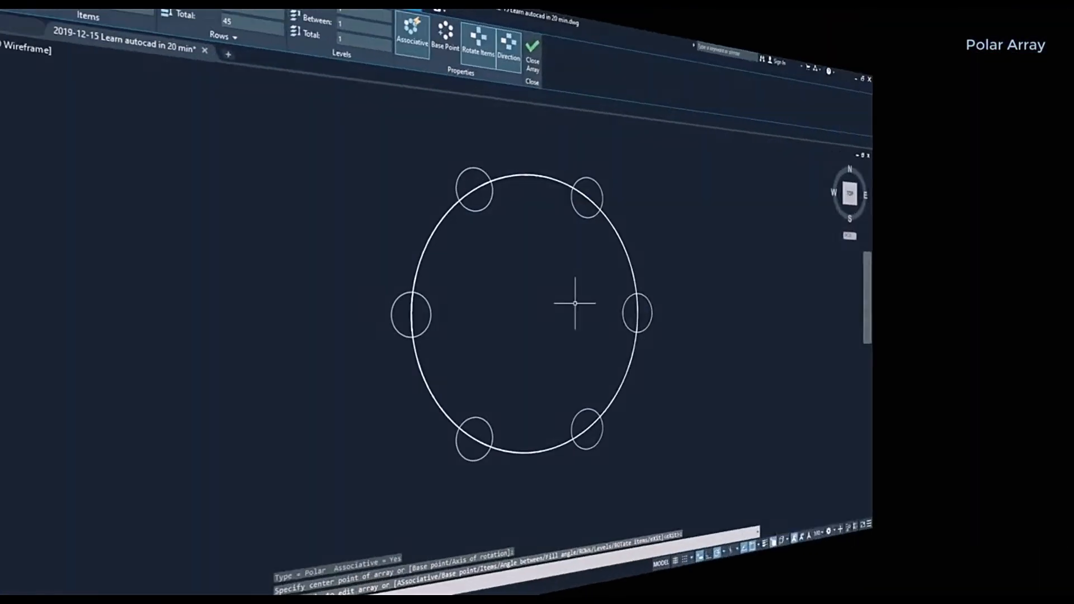
- Change the polar array to 18 items and try an angle of 30 degrees between them
{"action": "left_click", "coordinate": [588, 212]}
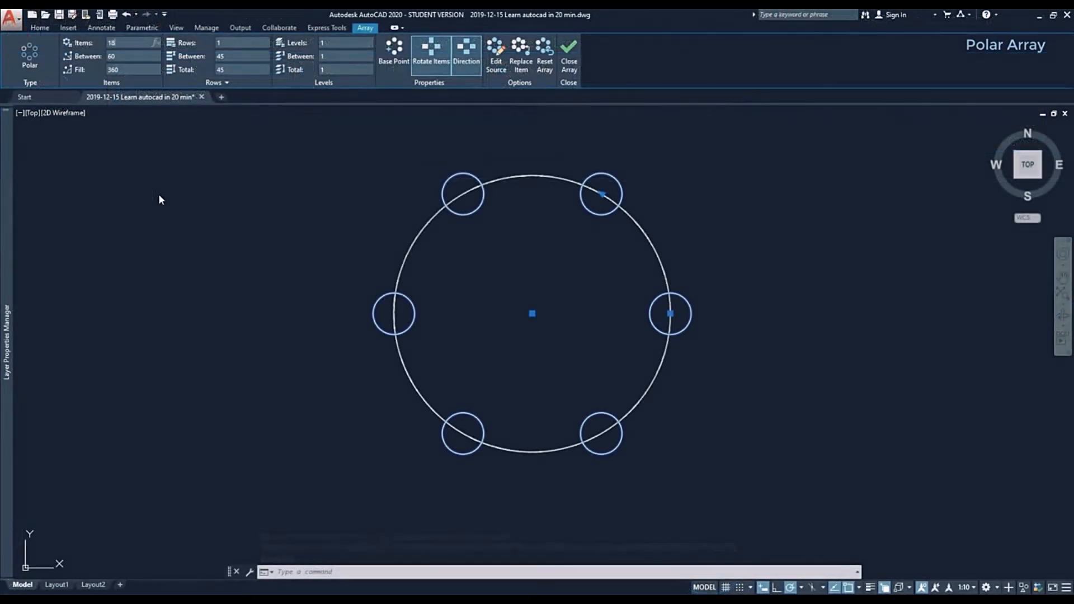
{"action": "key", "text": "Return"}
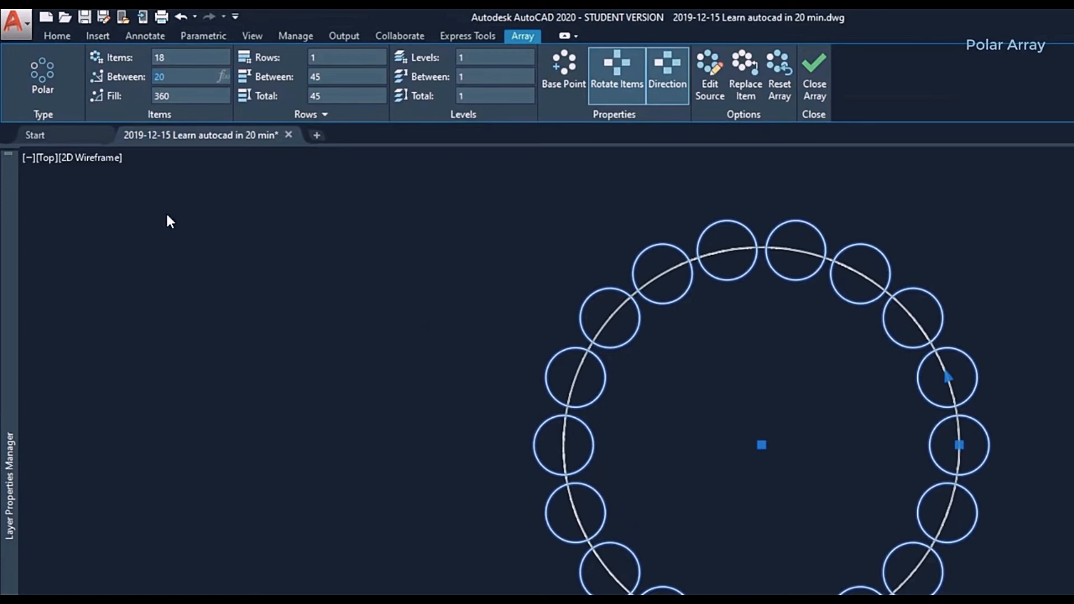
{"action": "type", "text": "30"}
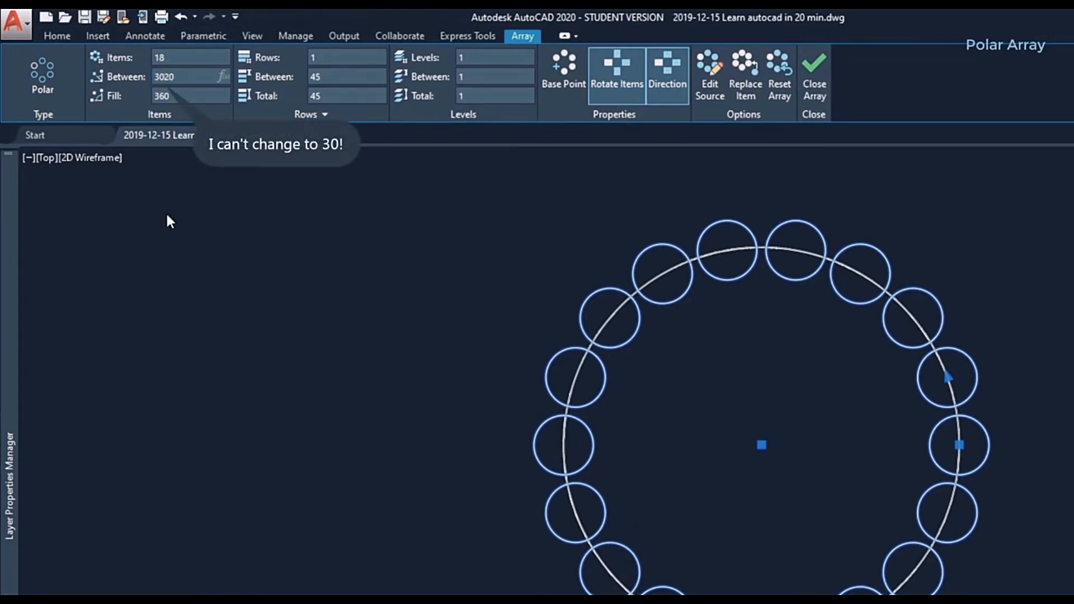
{"action": "key", "text": "Delete"}
{"action": "key", "text": "Delete"}
{"action": "key", "text": "Return"}
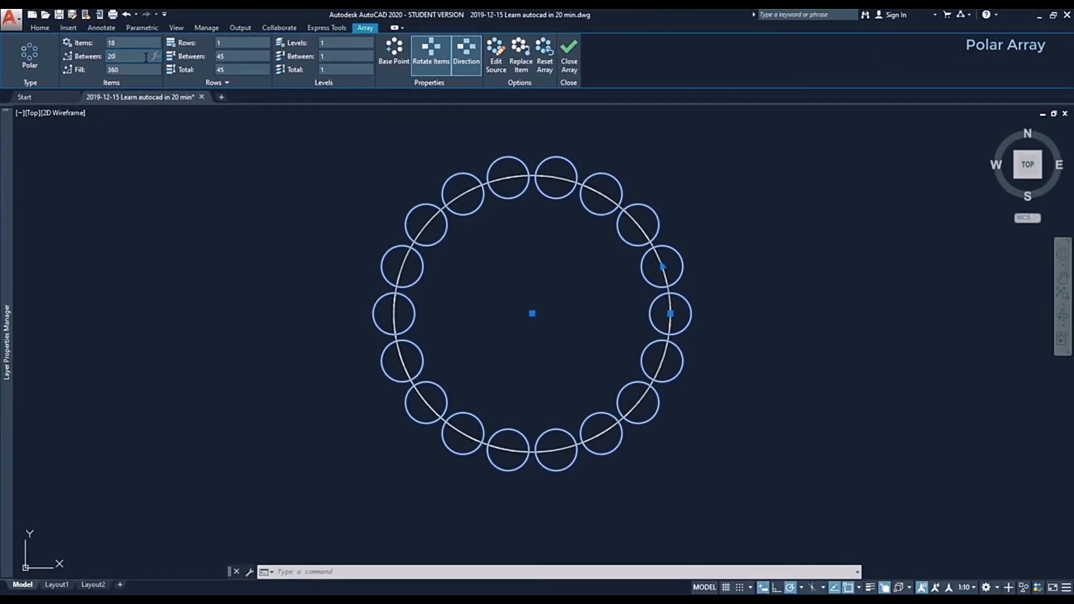
- Set the angle between the polar array's items to 15 degrees
{"action": "left_click_drag", "start_coordinate": [116, 57], "coordinate": [84, 55]}
{"action": "type", "text": "15"}
{"action": "key", "text": "Return"}
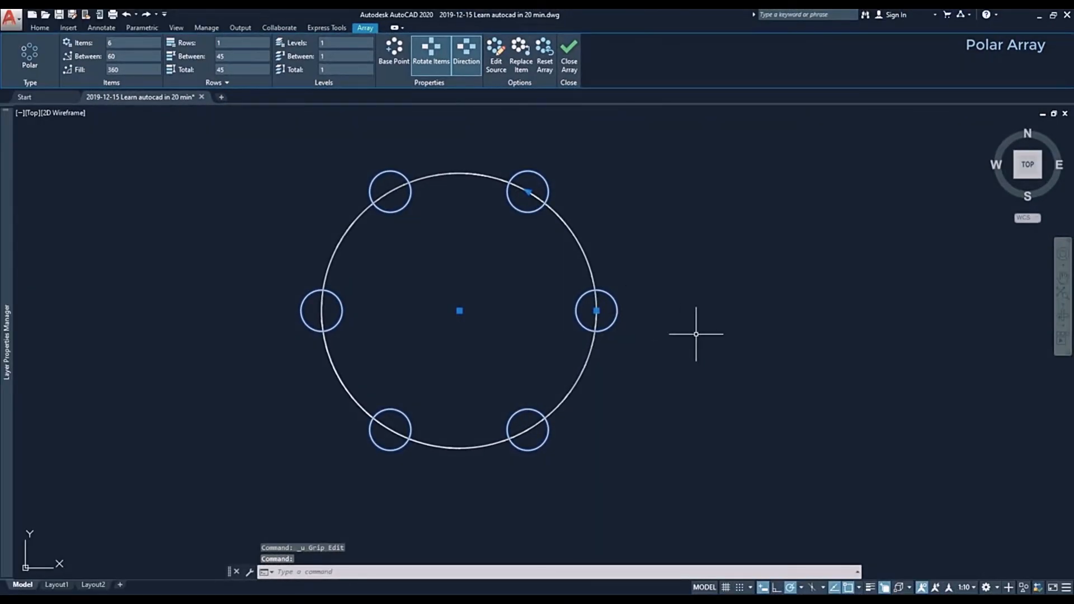
- Try a polar array radius of 50 with its radius grip and undo it, and try moving the array away by its centre grip
{"action": "left_click", "coordinate": [596, 311]}
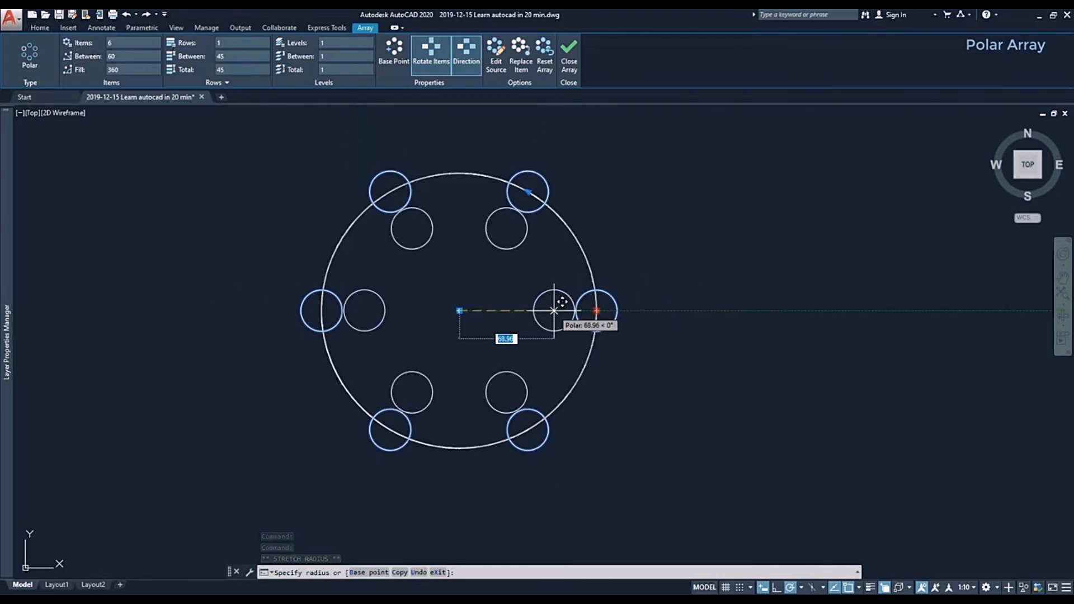
{"action": "type", "text": "50"}
{"action": "key", "text": "Return"}
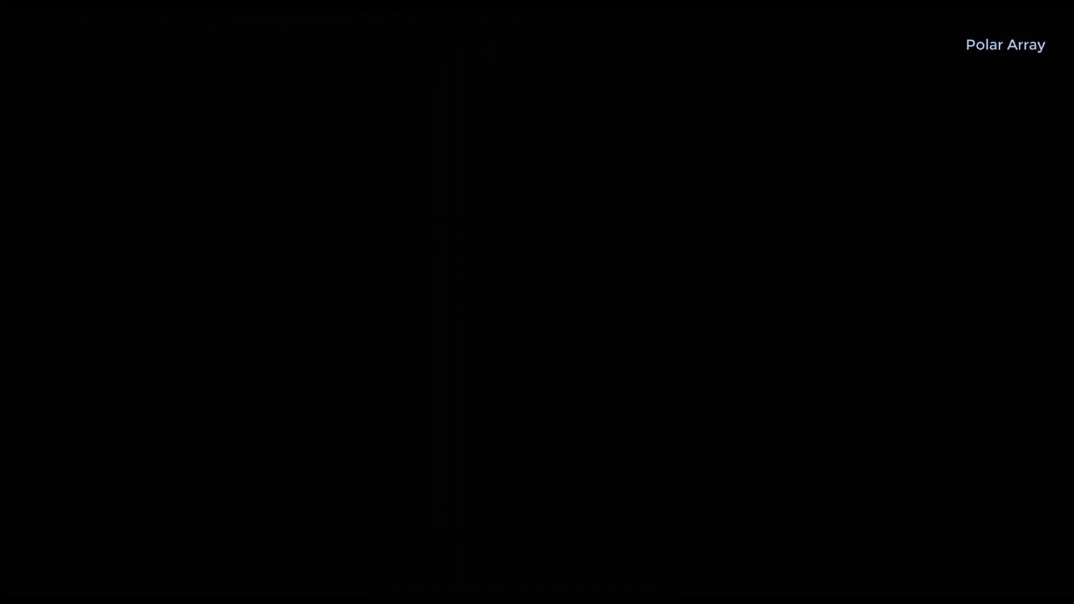
{"action": "key", "text": "ctrl+z"}
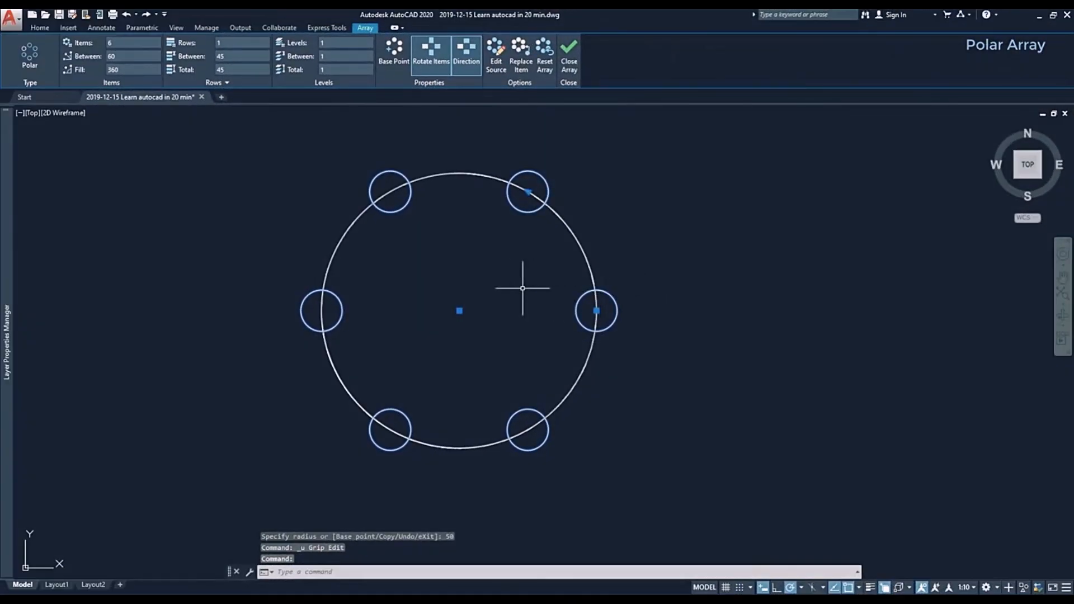
{"action": "left_click", "coordinate": [459, 310]}
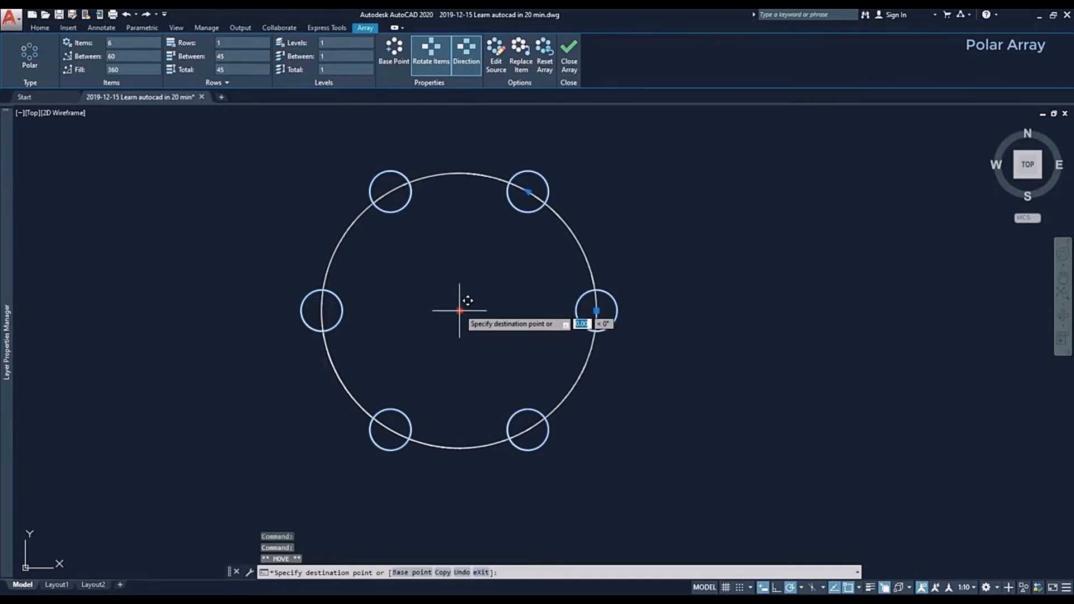
{"action": "left_click", "coordinate": [816, 332]}
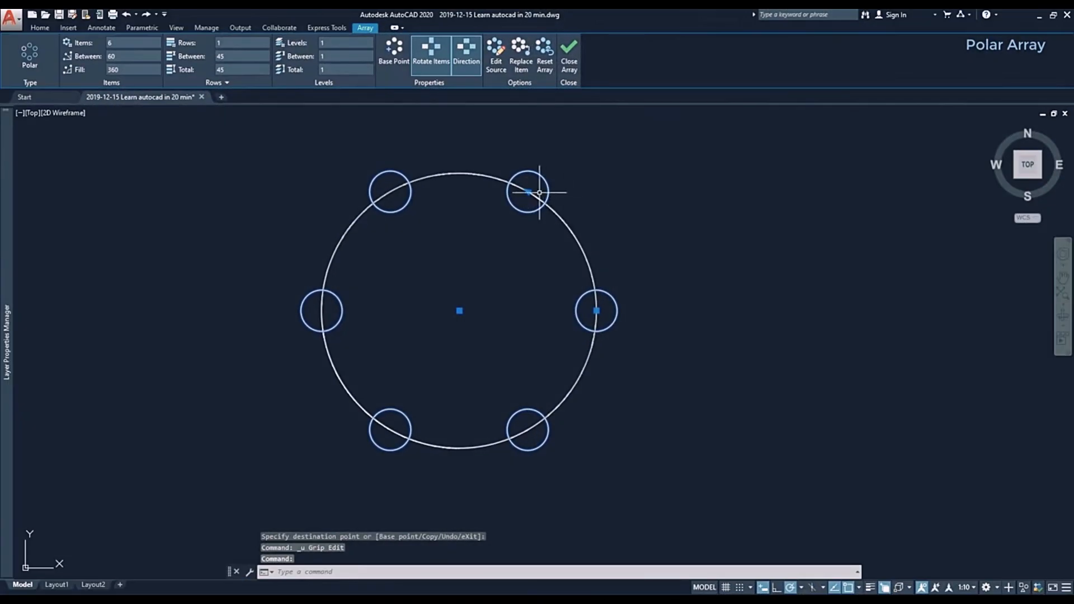
- Reduce the angle between the polar array's items to about 40 degrees with its grip, and readjust it
{"action": "left_click", "coordinate": [528, 191]}
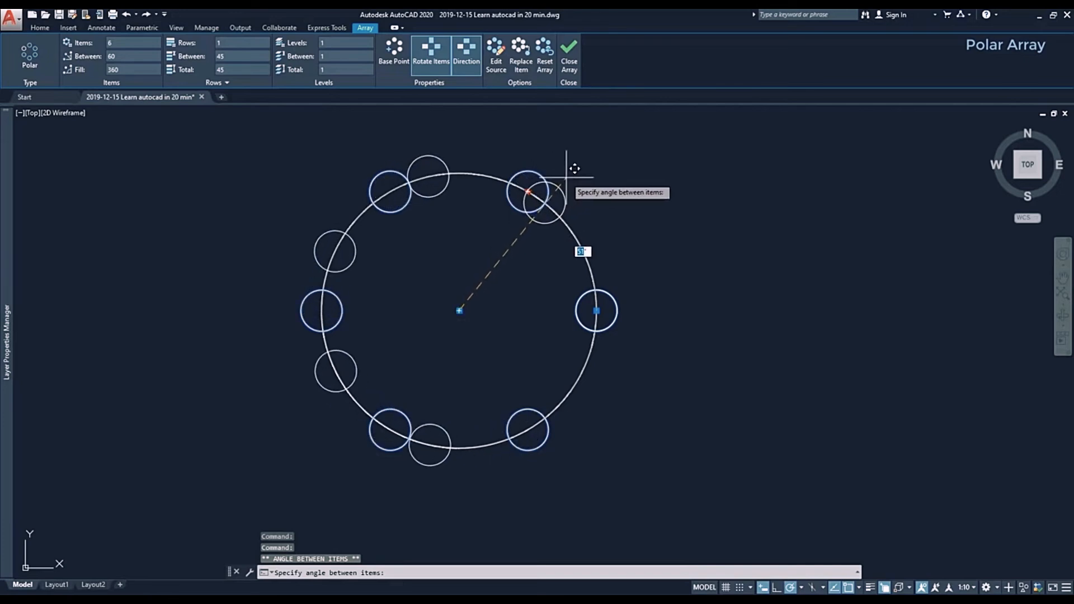
{"action": "left_click", "coordinate": [597, 195]}
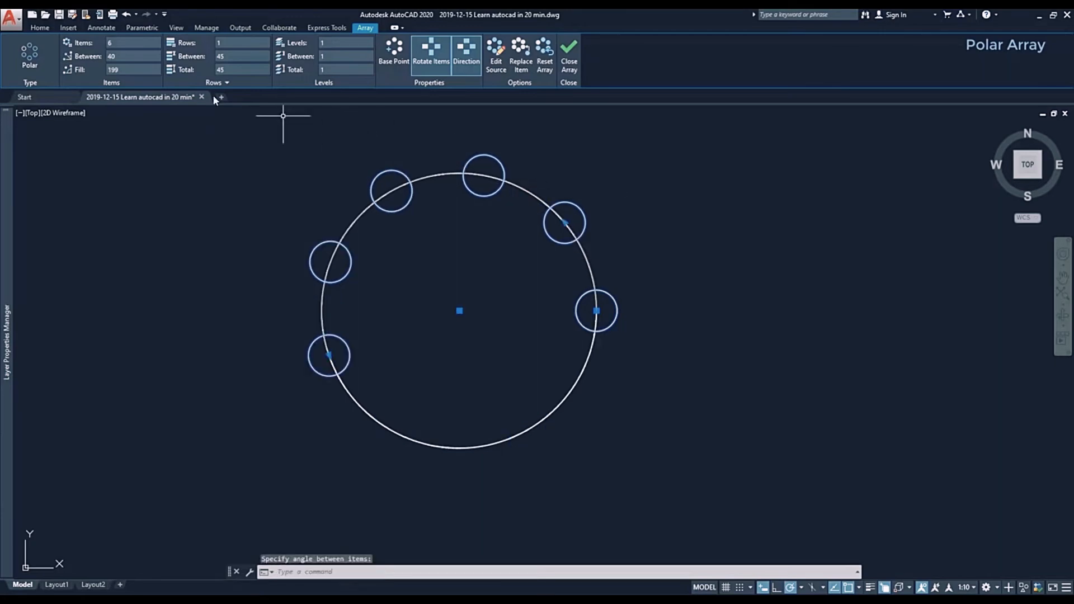
{"action": "key", "text": "ctrl+z"}
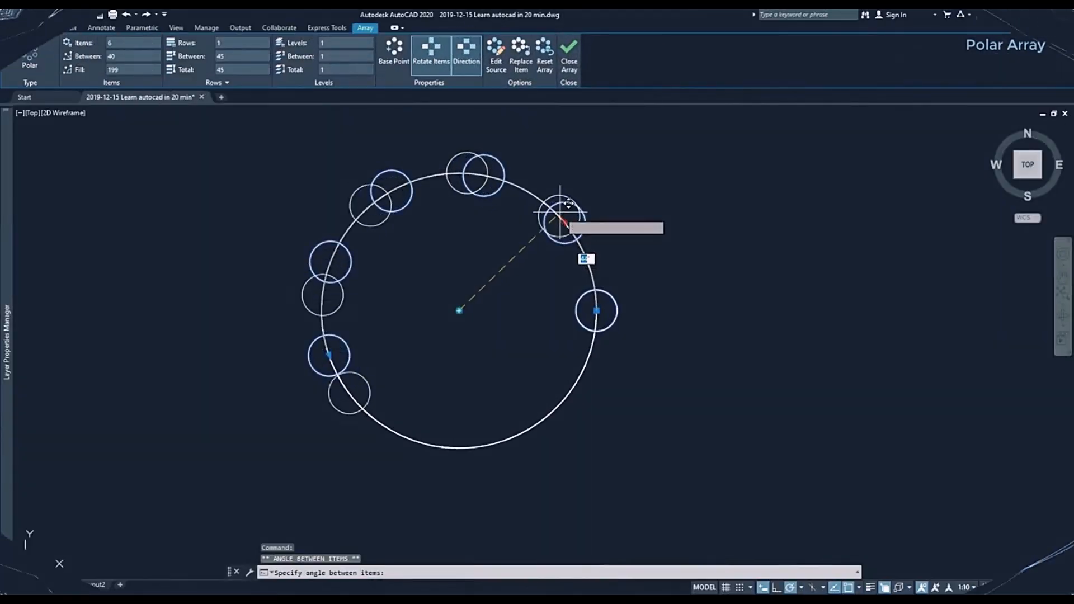
{"action": "left_click", "coordinate": [517, 168]}
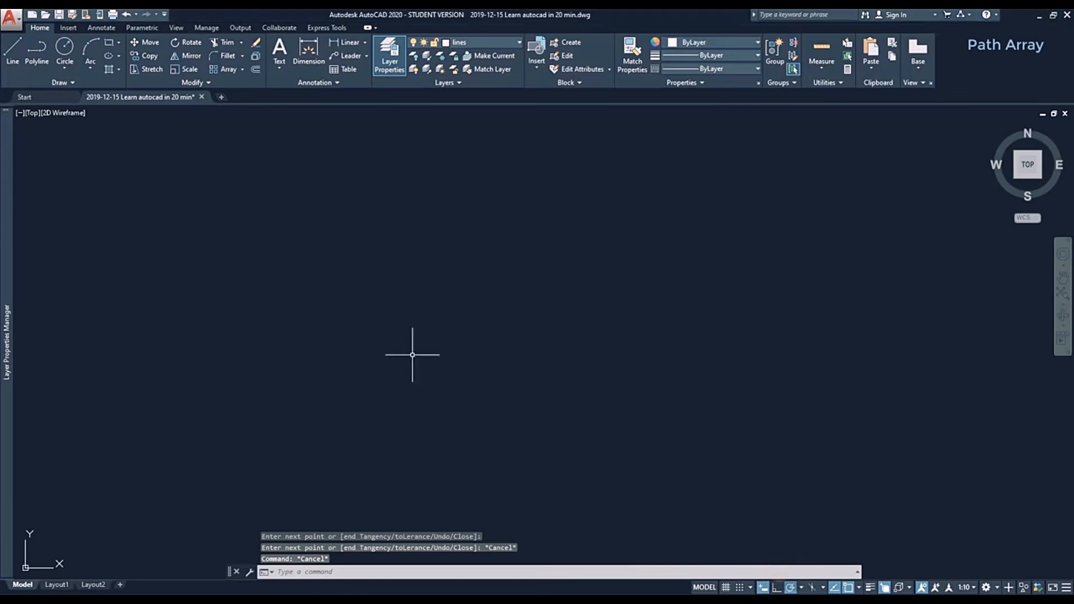
- Draw an open, wavy spline through eight fit points to serve as the array path
{"action": "left_click", "coordinate": [54, 83]}
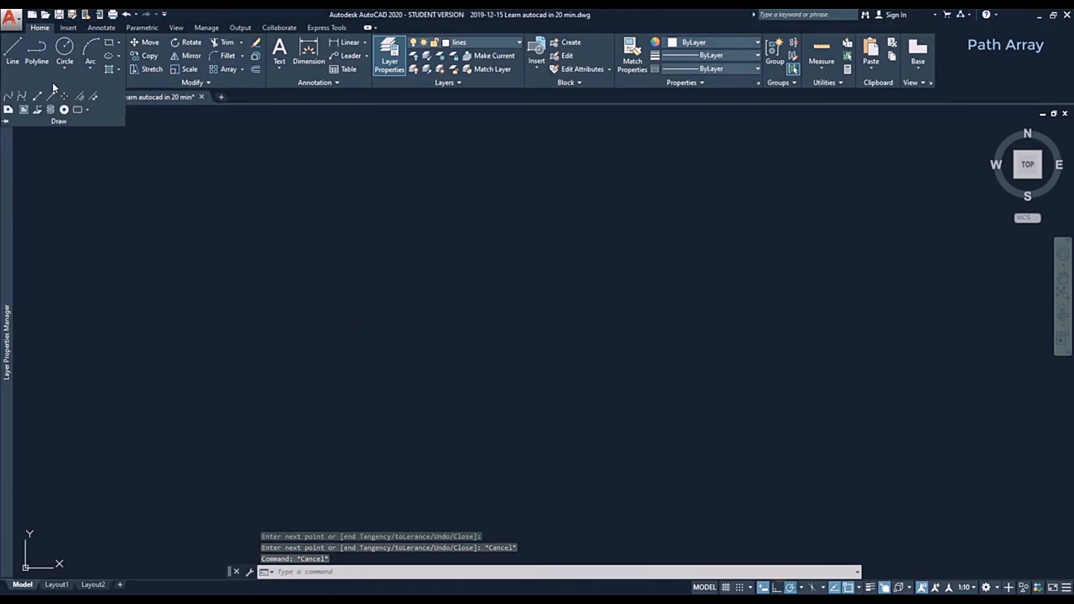
{"action": "left_click", "coordinate": [8, 99]}
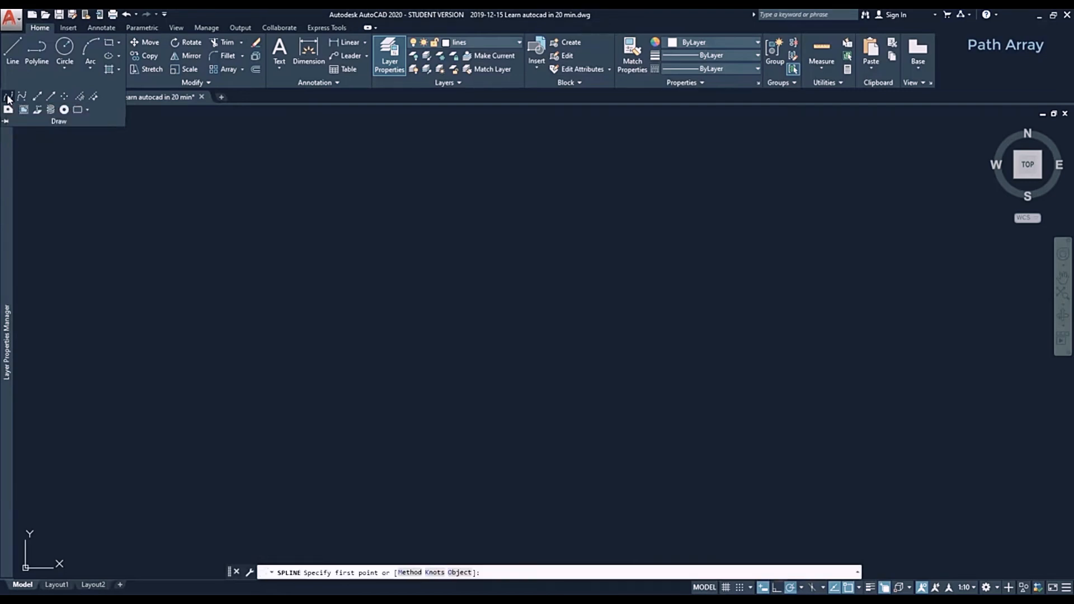
{"action": "left_click", "coordinate": [231, 419]}
{"action": "left_click", "coordinate": [292, 315]}
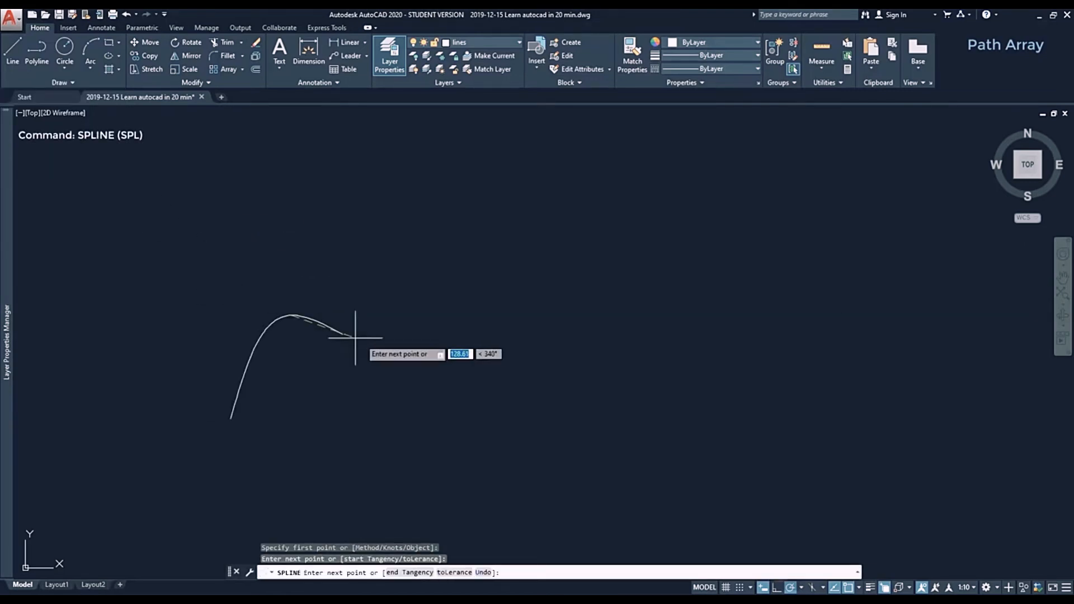
{"action": "left_click", "coordinate": [439, 393]}
{"action": "left_click", "coordinate": [574, 425]}
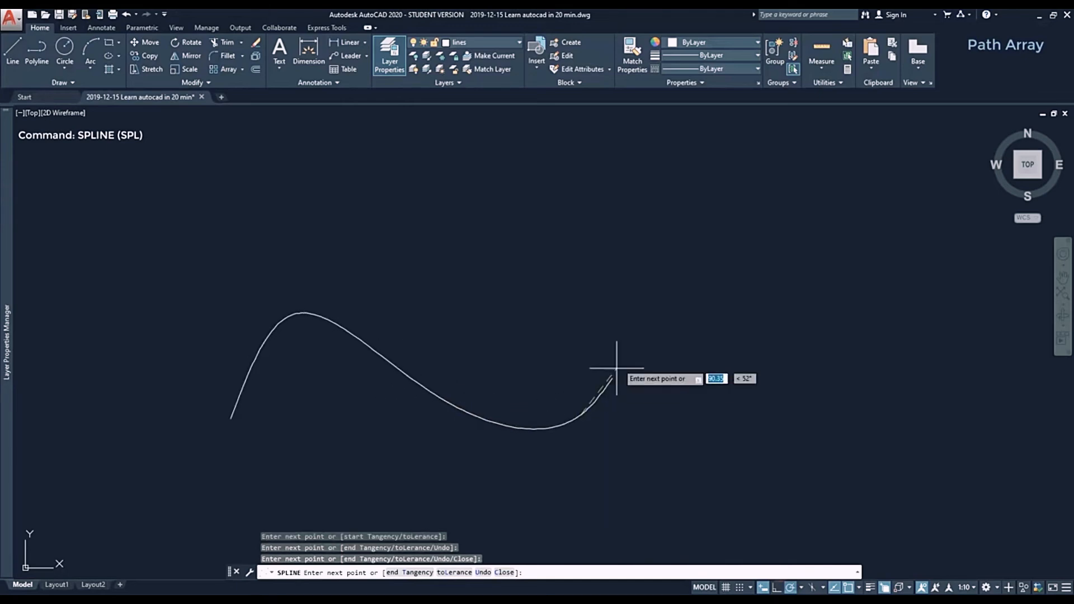
{"action": "left_click", "coordinate": [635, 297]}
{"action": "left_click", "coordinate": [724, 179]}
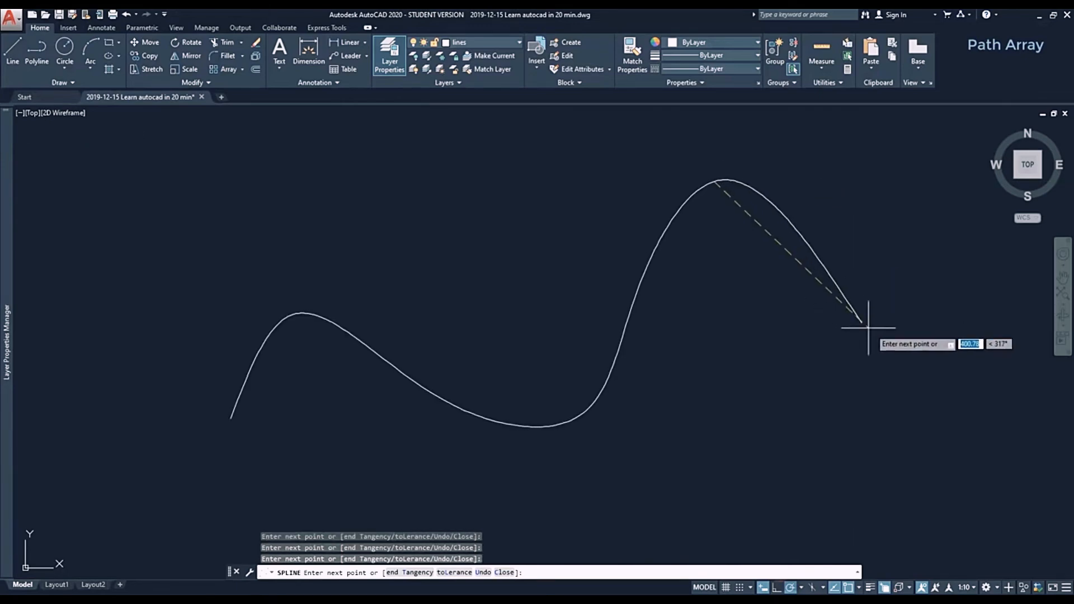
{"action": "left_click", "coordinate": [875, 336]}
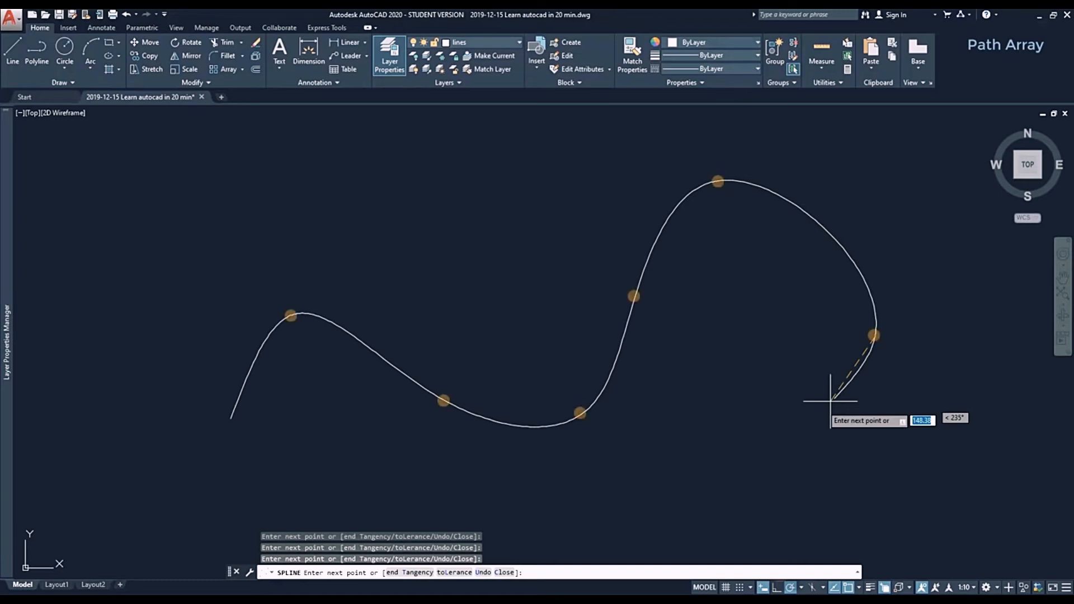
{"action": "left_click", "coordinate": [795, 418]}
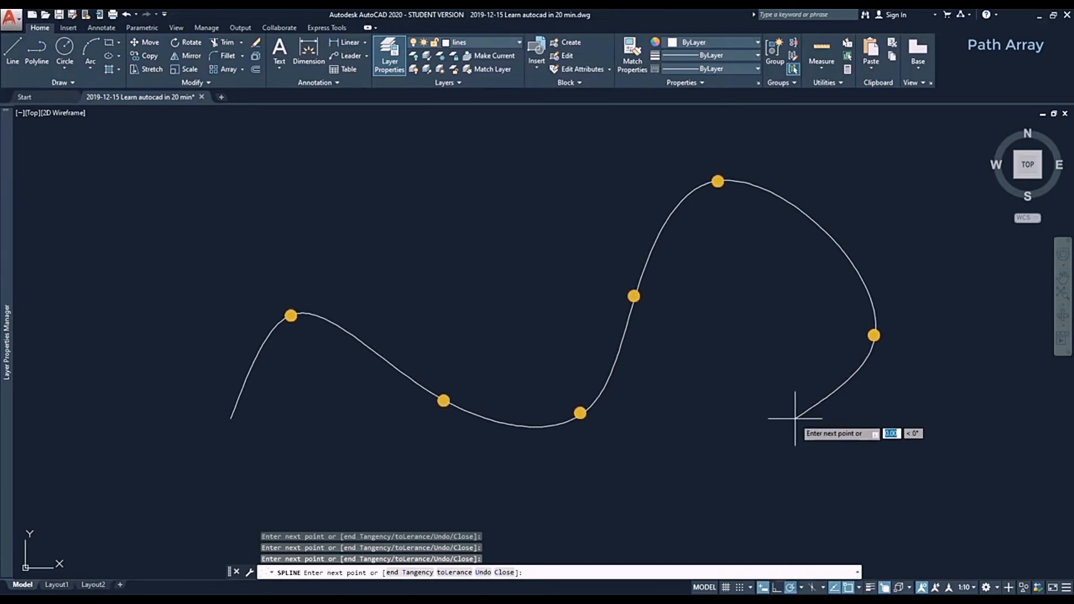
{"action": "key", "text": "Return"}
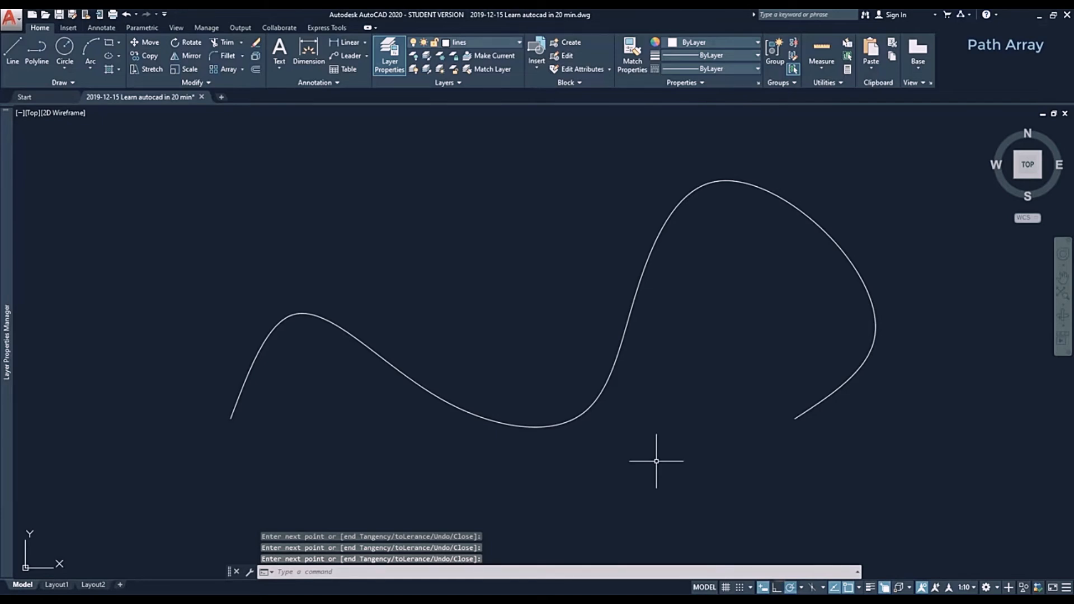
- Draw a small rectangle with its upper-left corner at the spline's left endpoint
{"action": "left_click", "coordinate": [109, 43]}
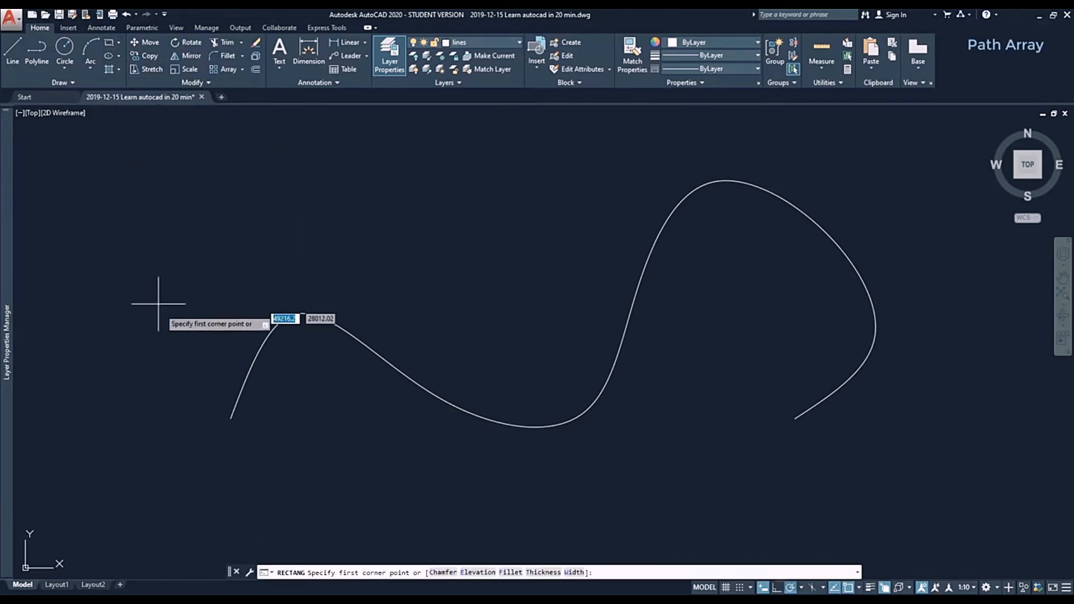
{"action": "left_click", "coordinate": [232, 419]}
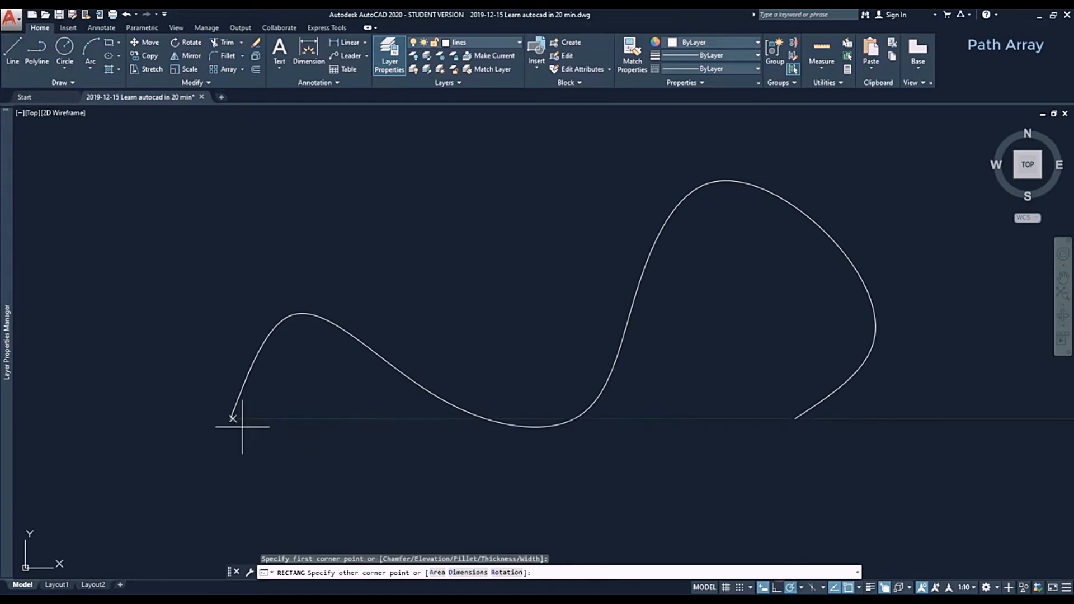
{"action": "left_click", "coordinate": [264, 443]}
- Narrow the small rectangle by stretching its right edge about 26 units to the left
{"action": "left_click", "coordinate": [264, 434]}
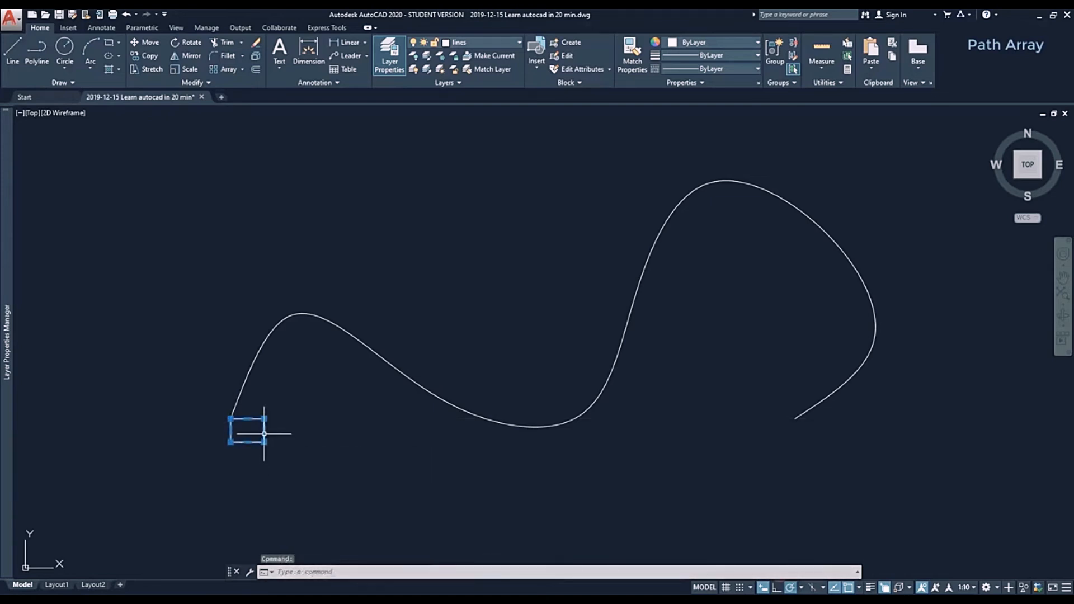
{"action": "left_click", "coordinate": [264, 434]}
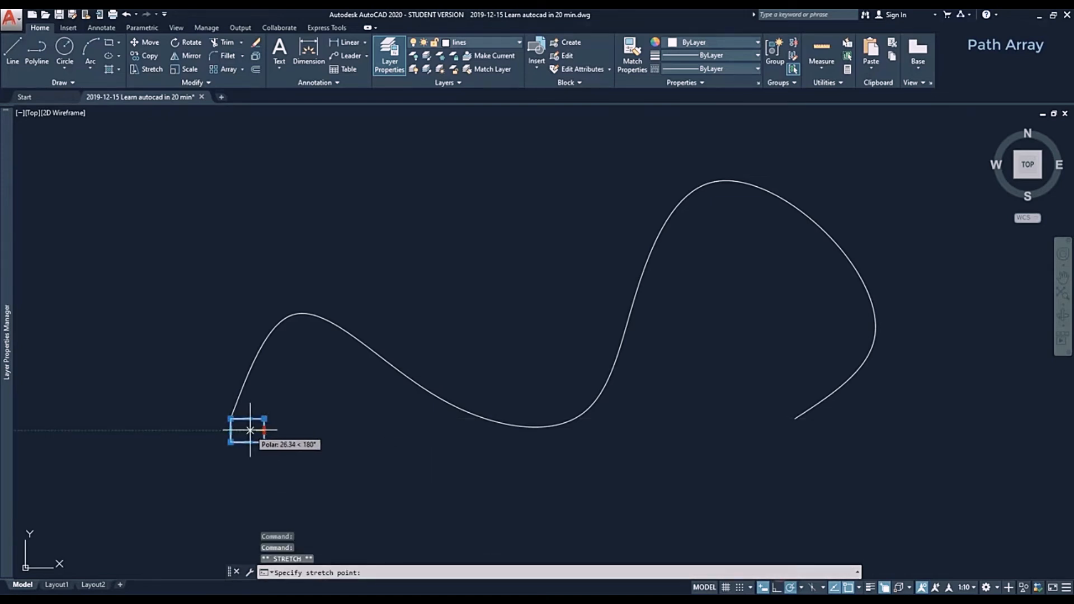
{"action": "left_click", "coordinate": [250, 431]}
{"action": "key", "text": "Escape"}
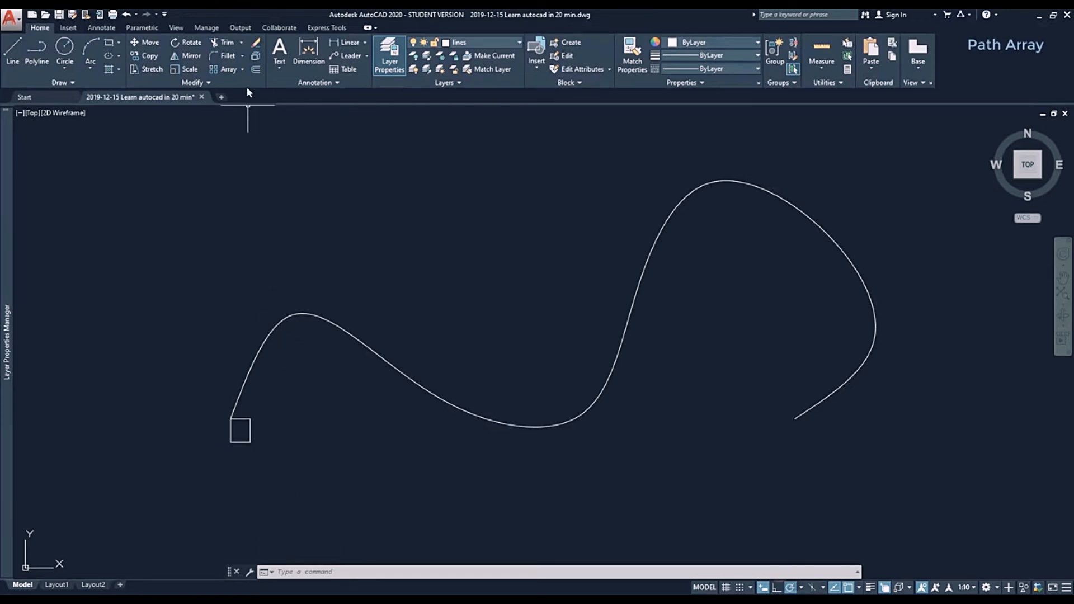
- Create a path array of the small rectangle along the wavy spline
{"action": "left_click", "coordinate": [243, 70]}
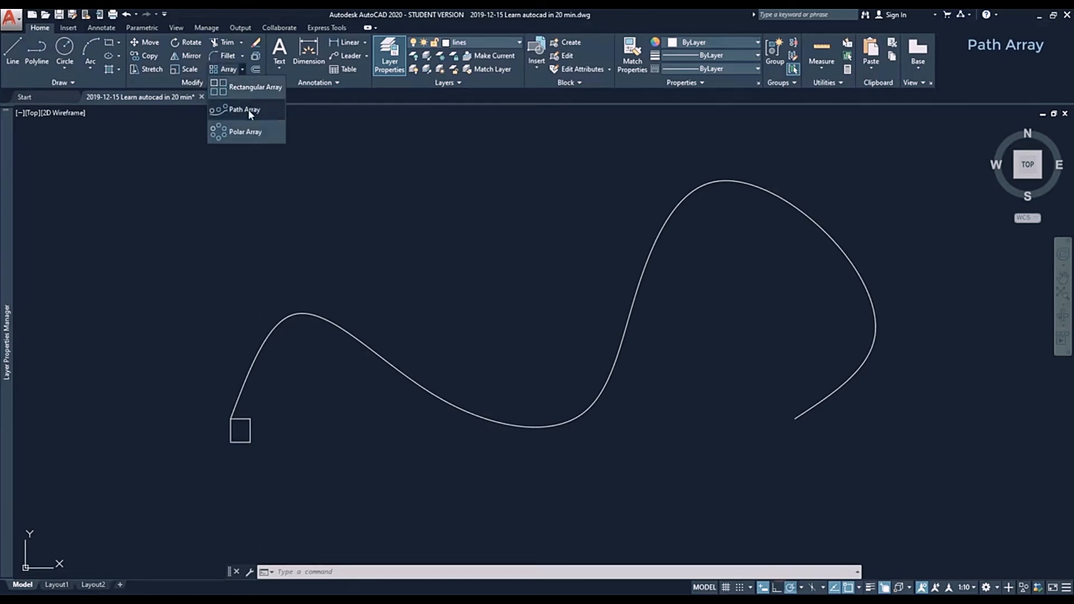
{"action": "left_click", "coordinate": [250, 113]}
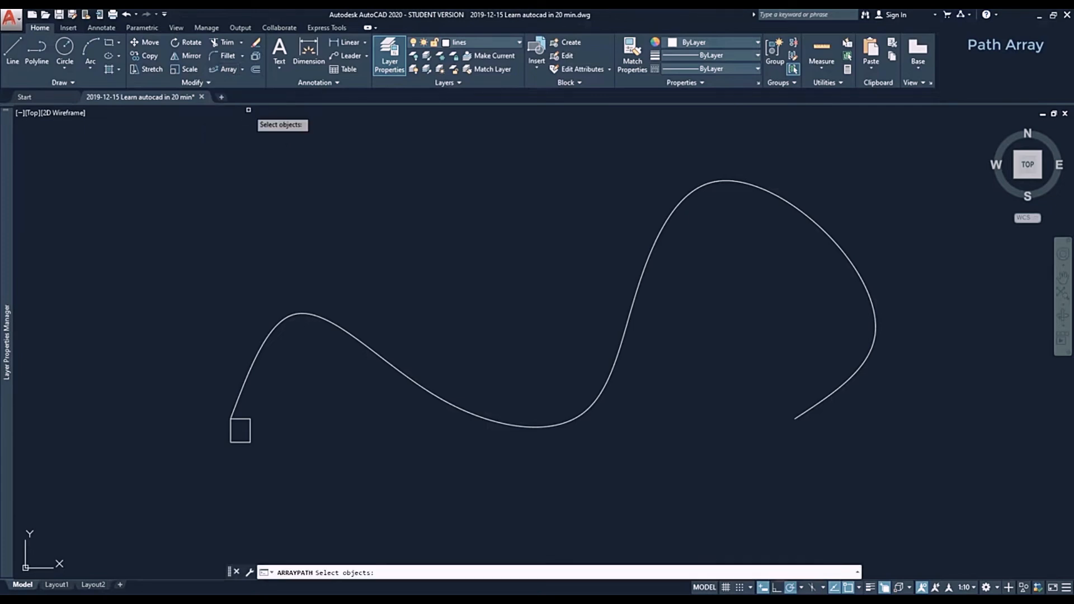
{"action": "left_click", "coordinate": [250, 428]}
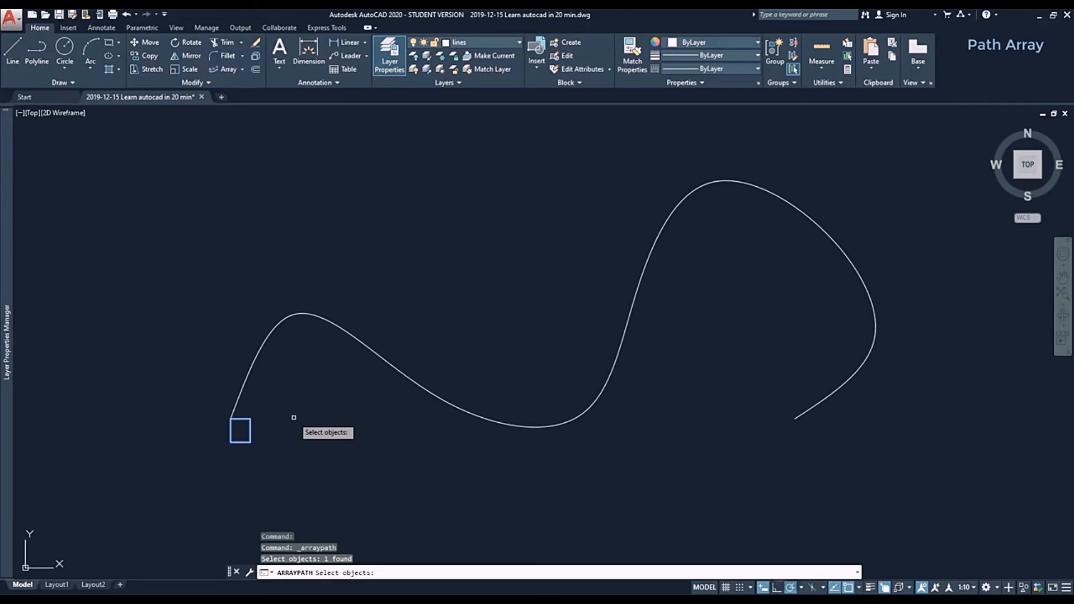
{"action": "key", "text": "Return"}
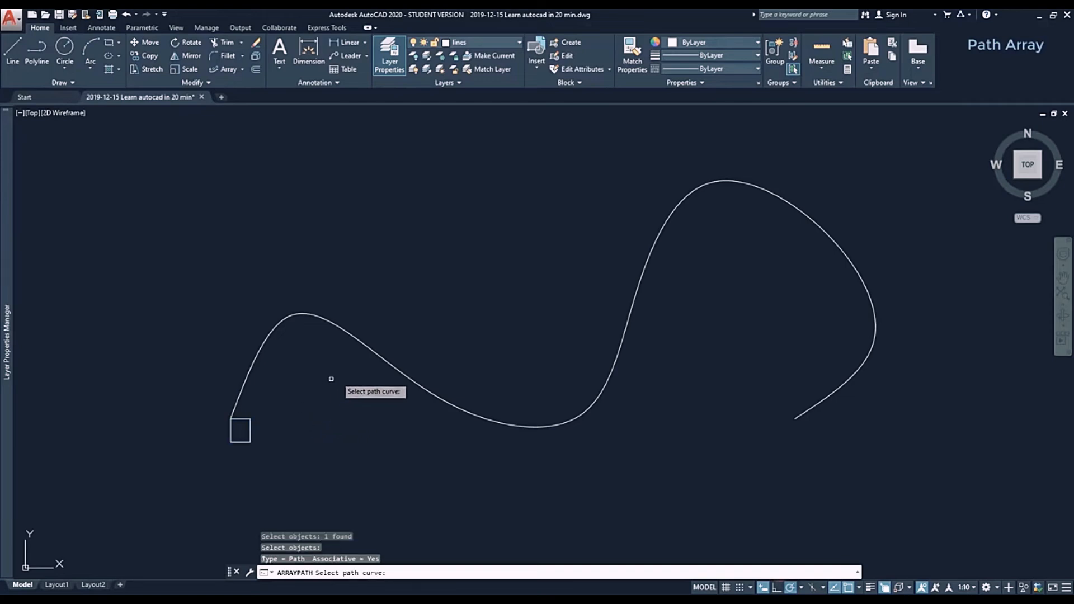
{"action": "left_click", "coordinate": [373, 352]}
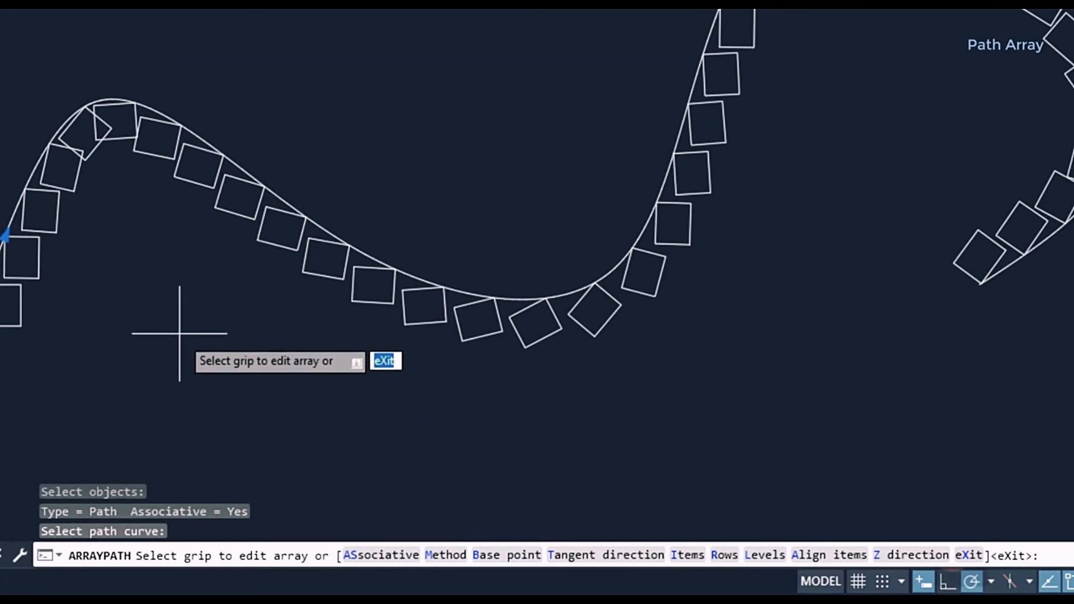
- Try the first rectangle's lower-right corner as the path array's base point, and undo the change
{"action": "left_click", "coordinate": [497, 557]}
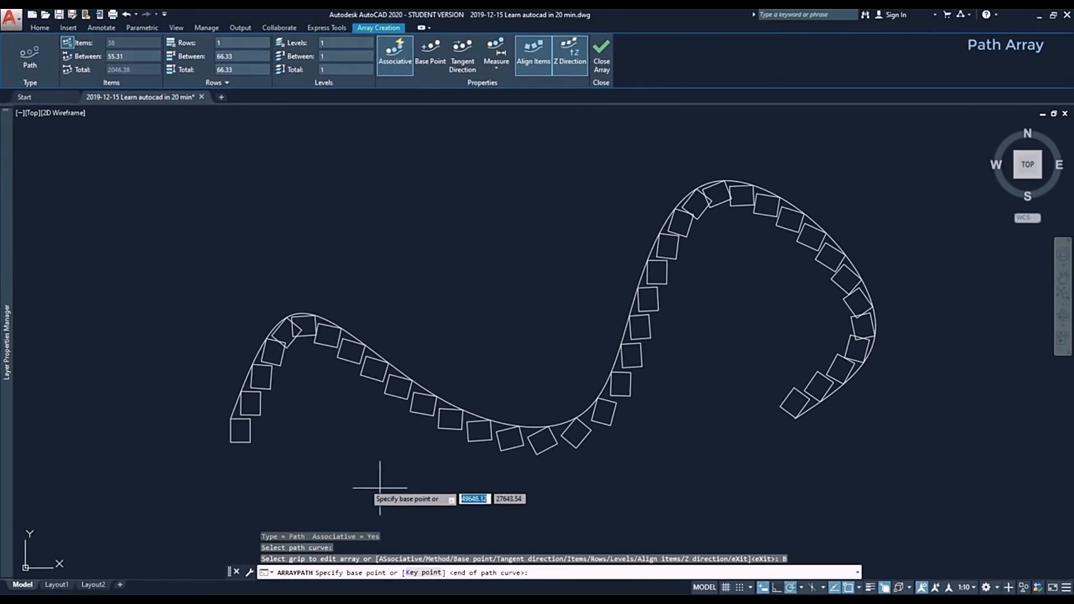
{"action": "scroll", "coordinate": [240, 444], "scroll_direction": "up", "scroll_amount": 5}
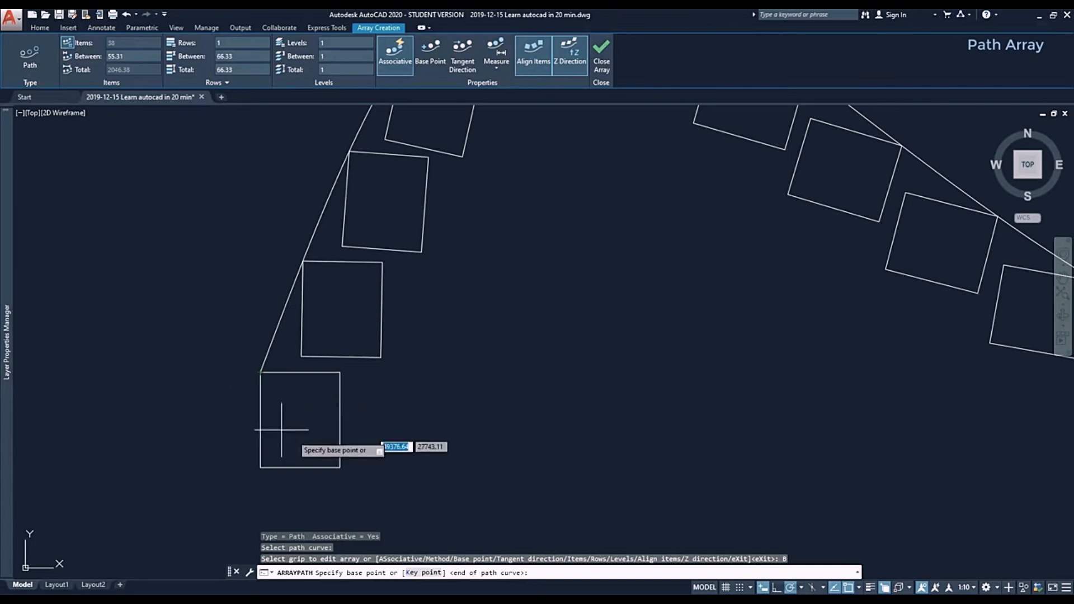
{"action": "left_click", "coordinate": [340, 467]}
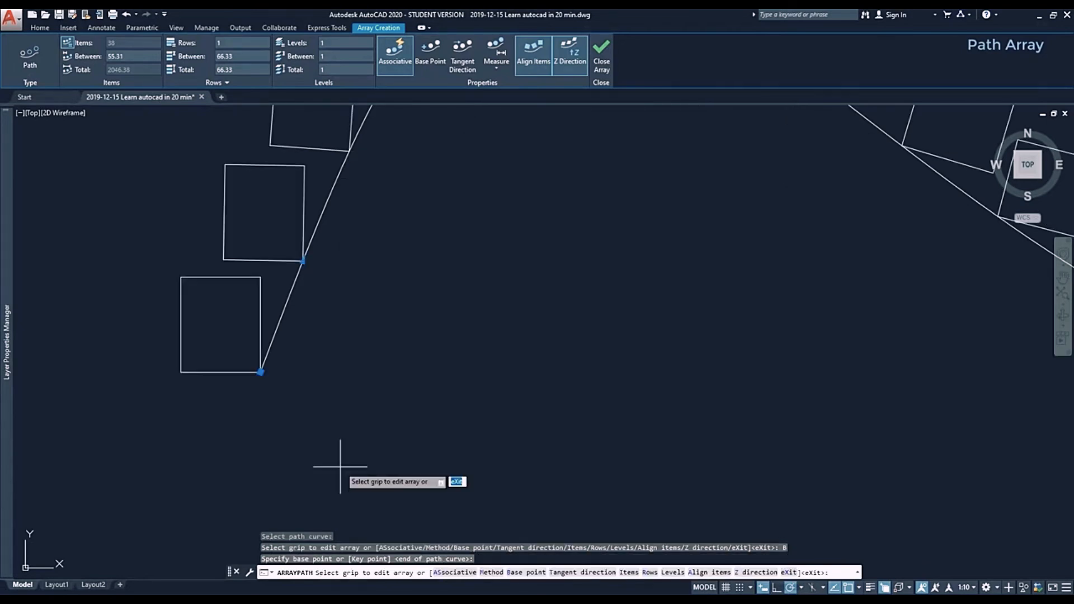
{"action": "key", "text": "ctrl+z"}
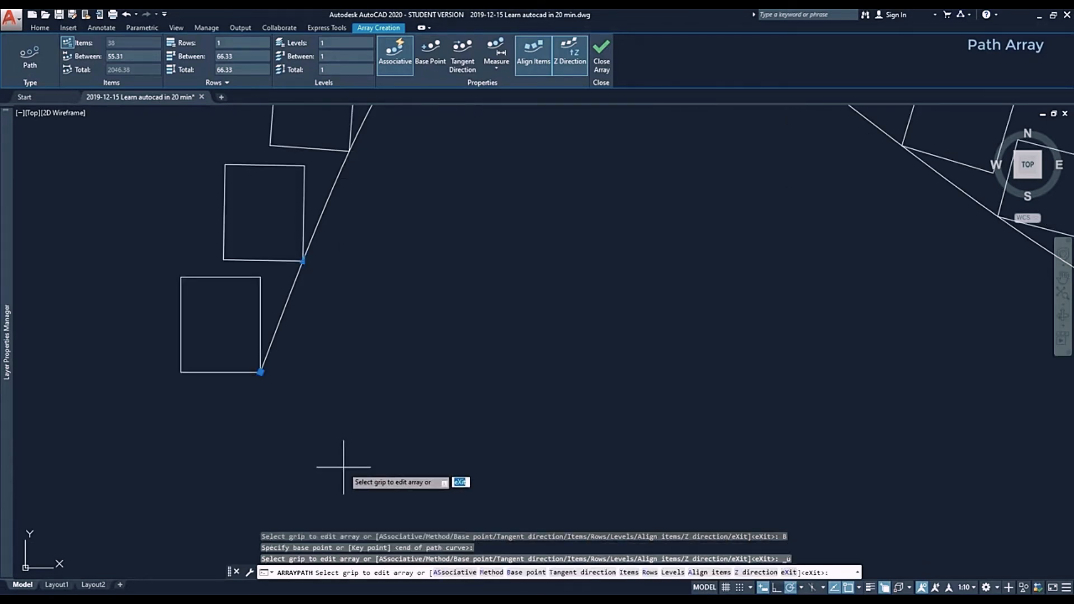
{"action": "key", "text": "ctrl+z"}
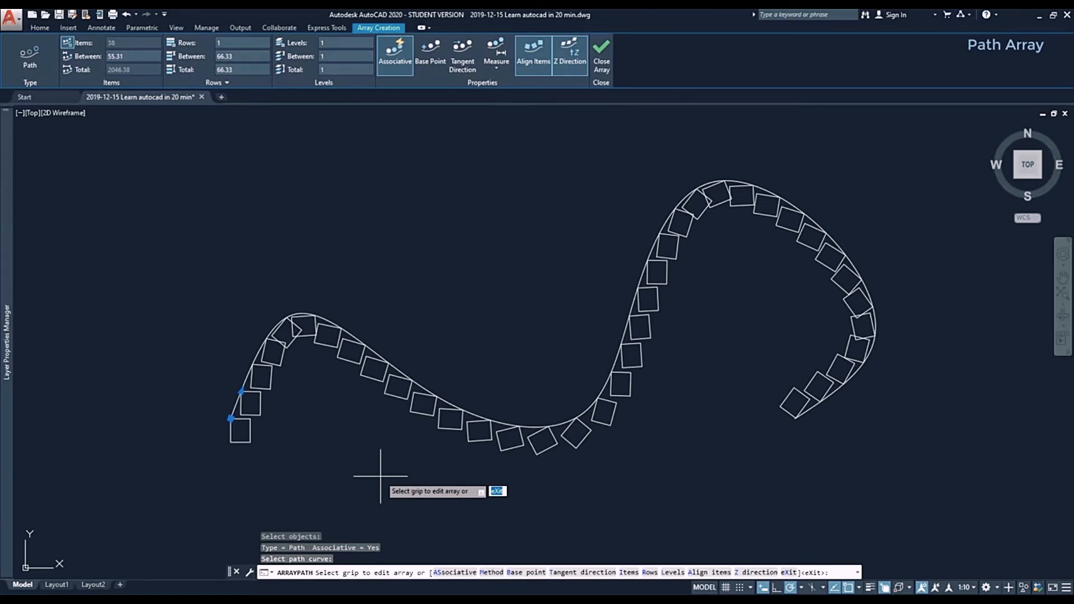
- Set the array's tangent direction along the first rectangle's left edge, from its lower-left to its upper-left corner
{"action": "type", "text": "T"}
{"action": "key", "text": "Return"}
{"action": "scroll", "coordinate": [234, 425], "scroll_direction": "up", "scroll_amount": 6}
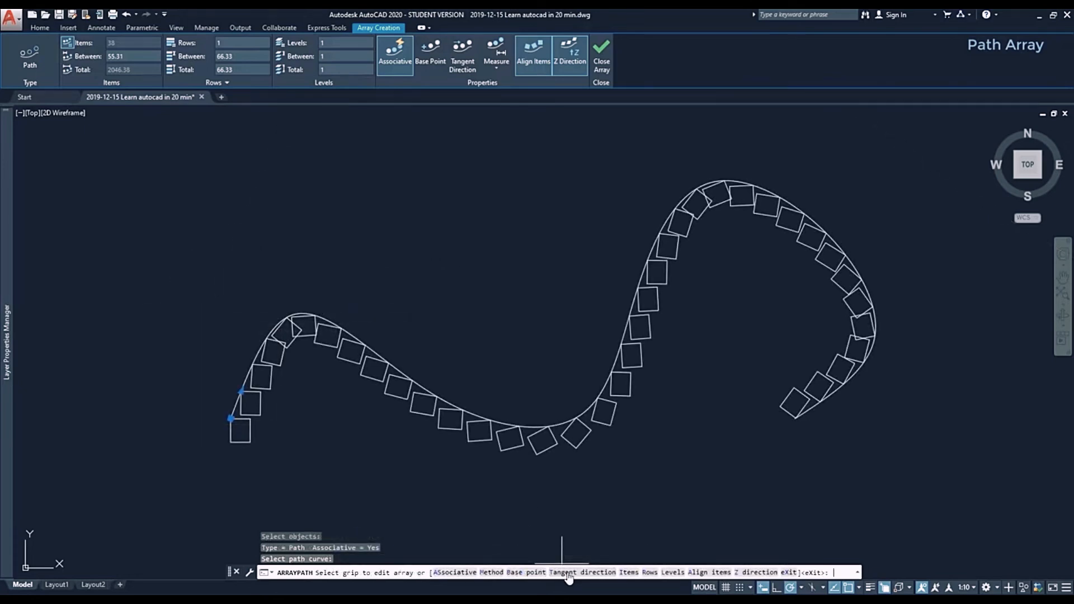
{"action": "left_click", "coordinate": [568, 572]}
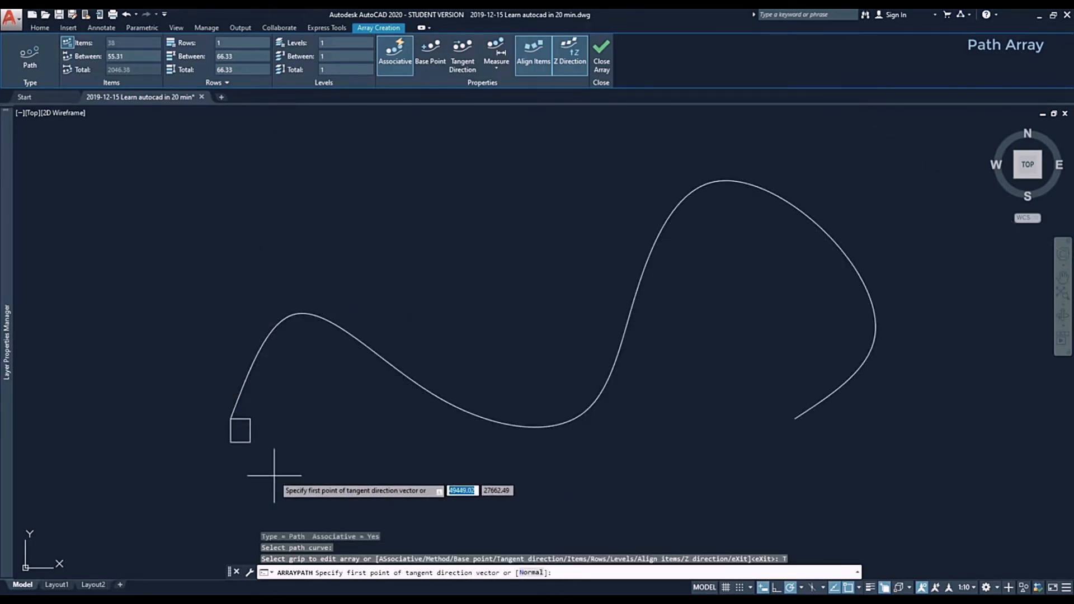
{"action": "scroll", "coordinate": [240, 448], "scroll_direction": "up", "scroll_amount": 6}
{"action": "left_click", "coordinate": [203, 424]}
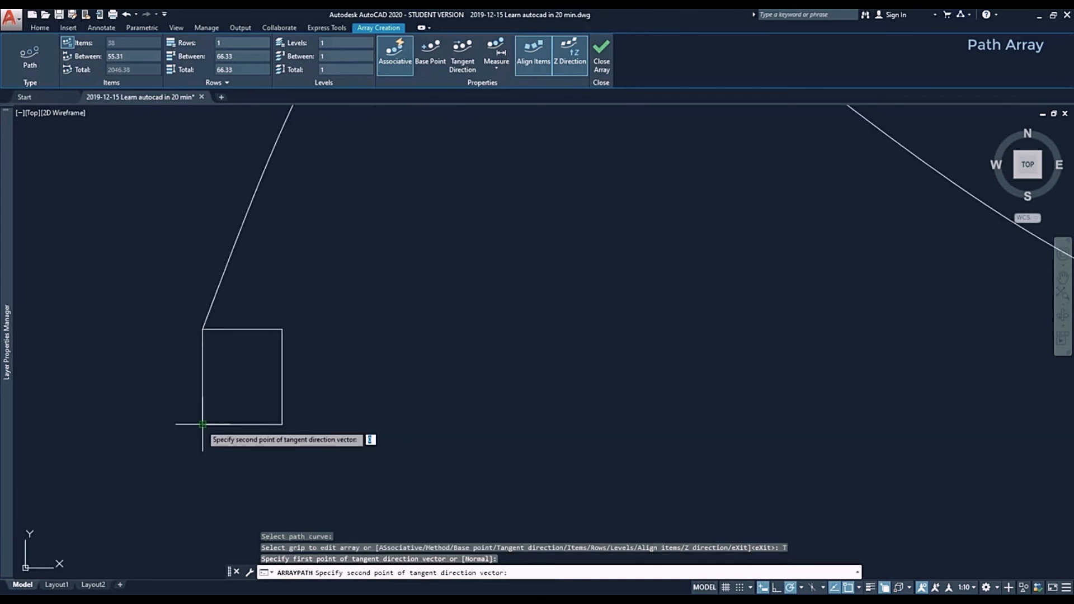
{"action": "left_click", "coordinate": [202, 329]}
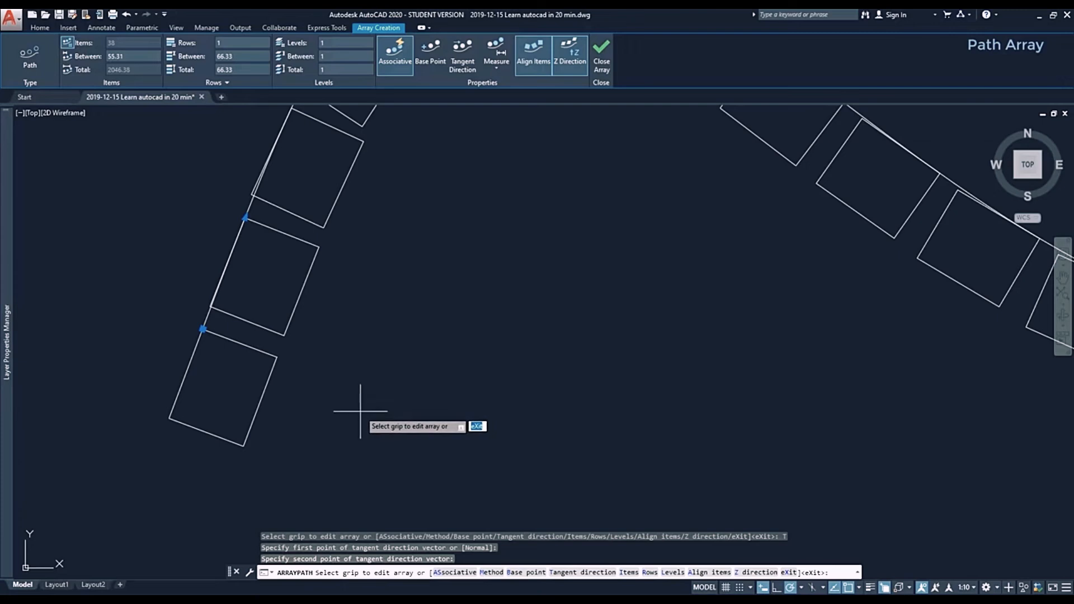
{"action": "scroll", "coordinate": [361, 411], "scroll_direction": "down", "scroll_amount": 5}
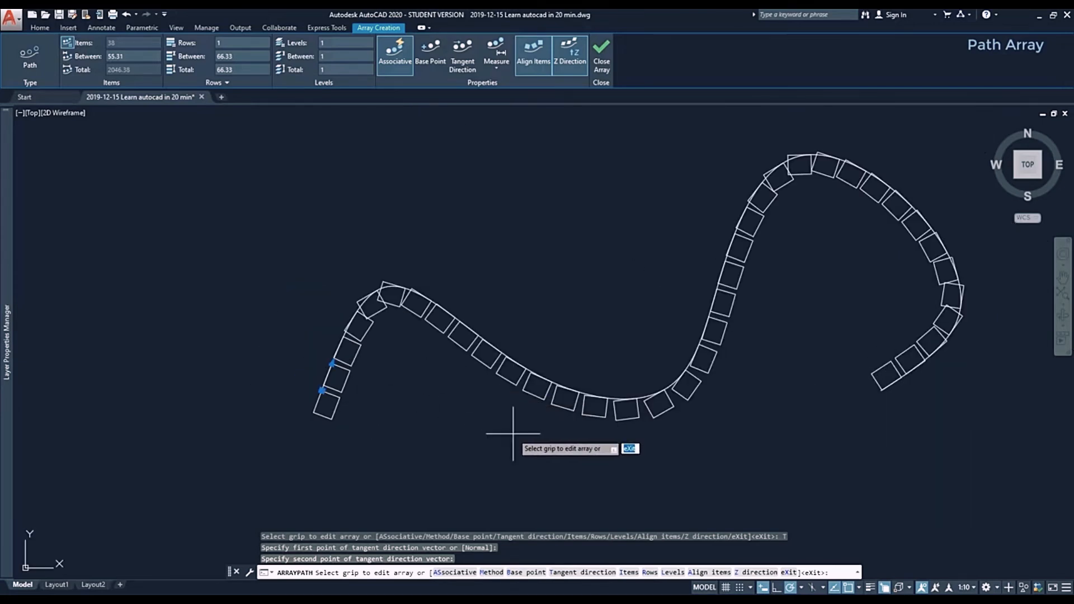
- Set the array's base point to the first rectangle's geometric center, and select the finished array for editing
{"action": "left_click", "coordinate": [525, 573]}
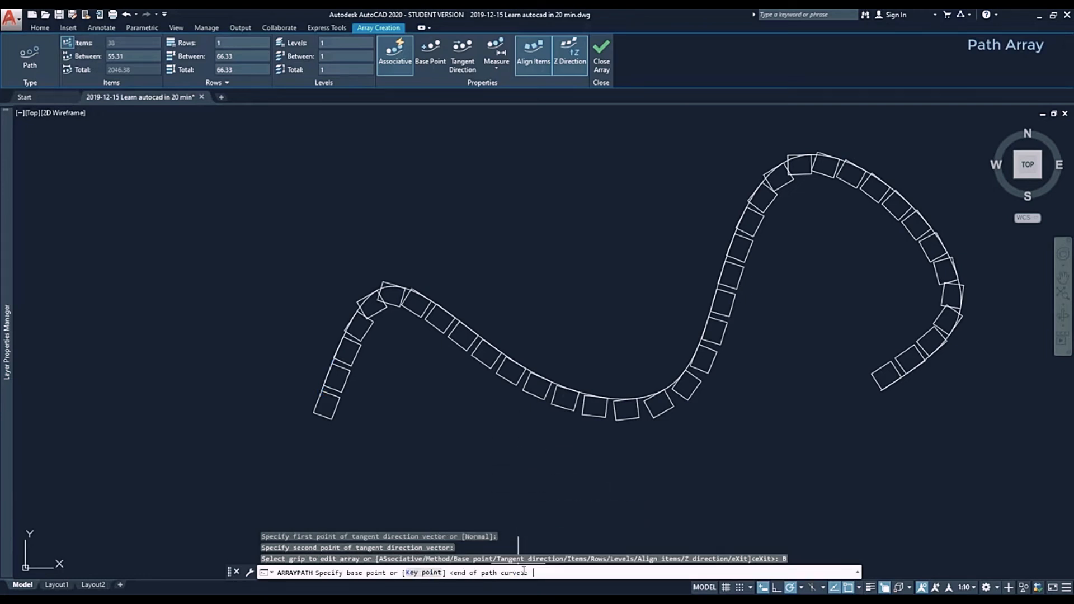
{"action": "scroll", "coordinate": [371, 442], "scroll_direction": "up", "scroll_amount": 5}
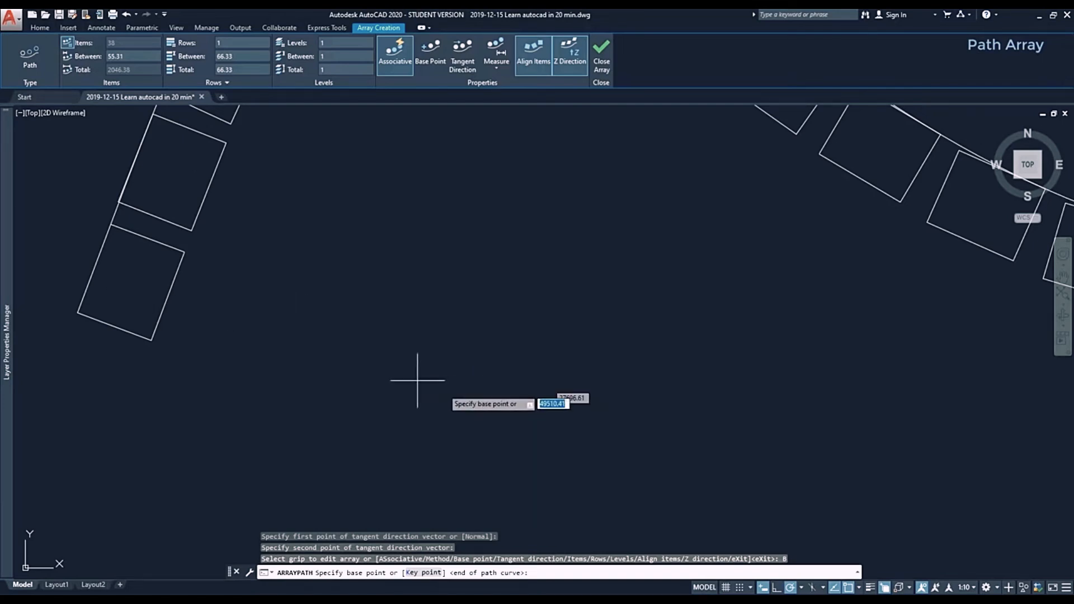
{"action": "left_click", "coordinate": [860, 588]}
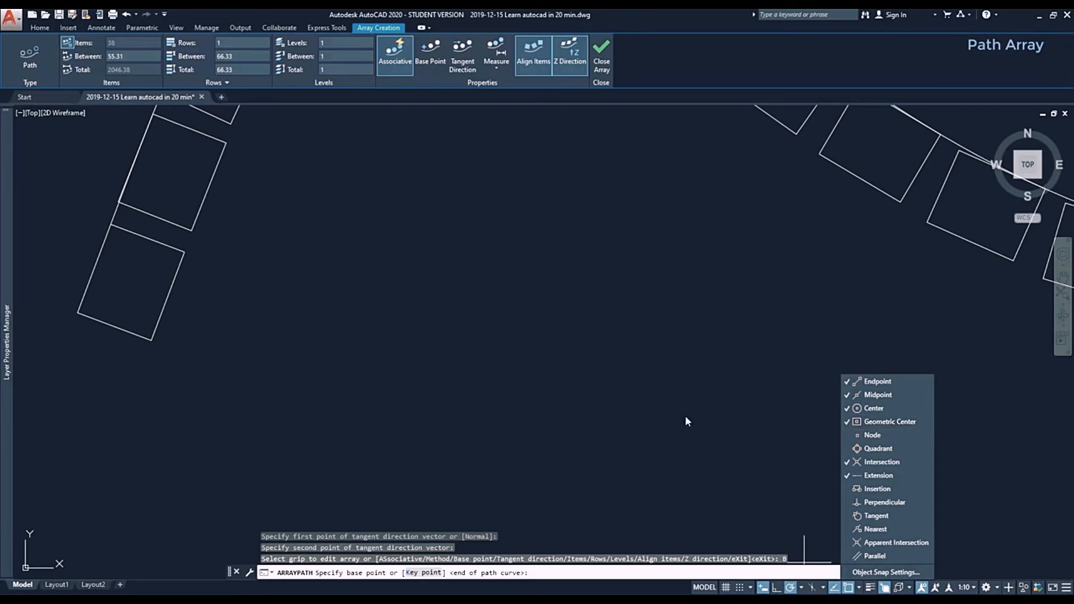
{"action": "left_click", "coordinate": [359, 345]}
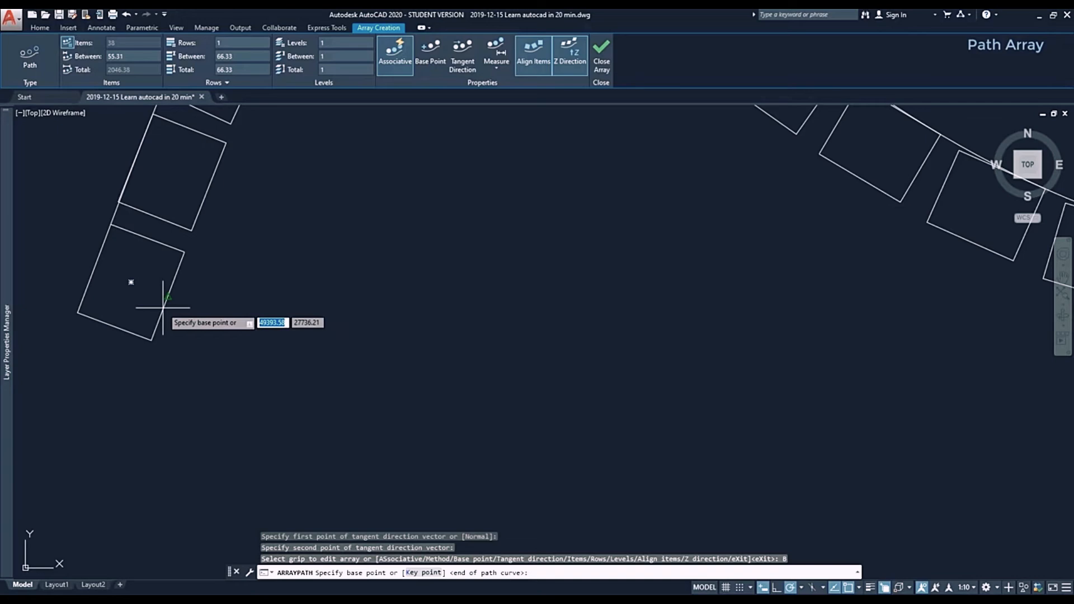
{"action": "left_click", "coordinate": [127, 285]}
{"action": "scroll", "coordinate": [179, 310], "scroll_direction": "down", "scroll_amount": 3}
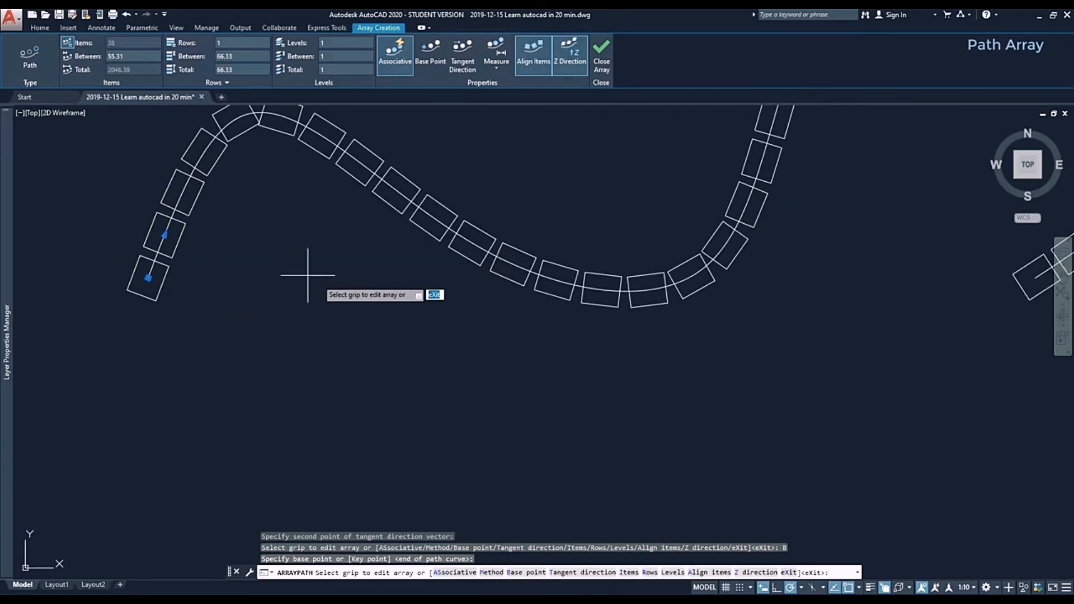
{"action": "middle_click_drag", "start_coordinate": [473, 325], "coordinate": [456, 378]}
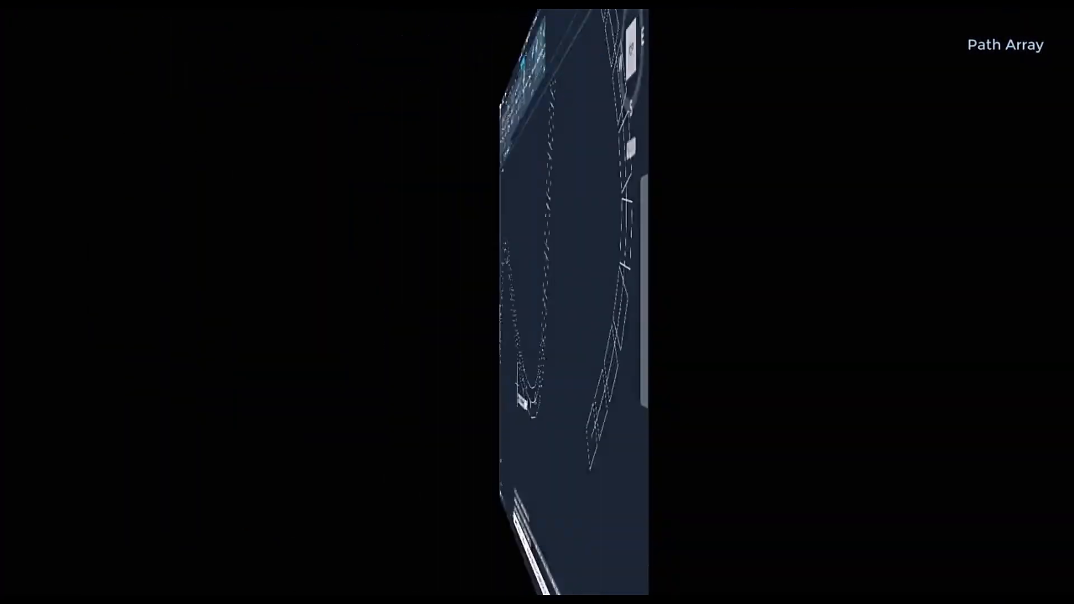
{"action": "key", "text": "Escape"}
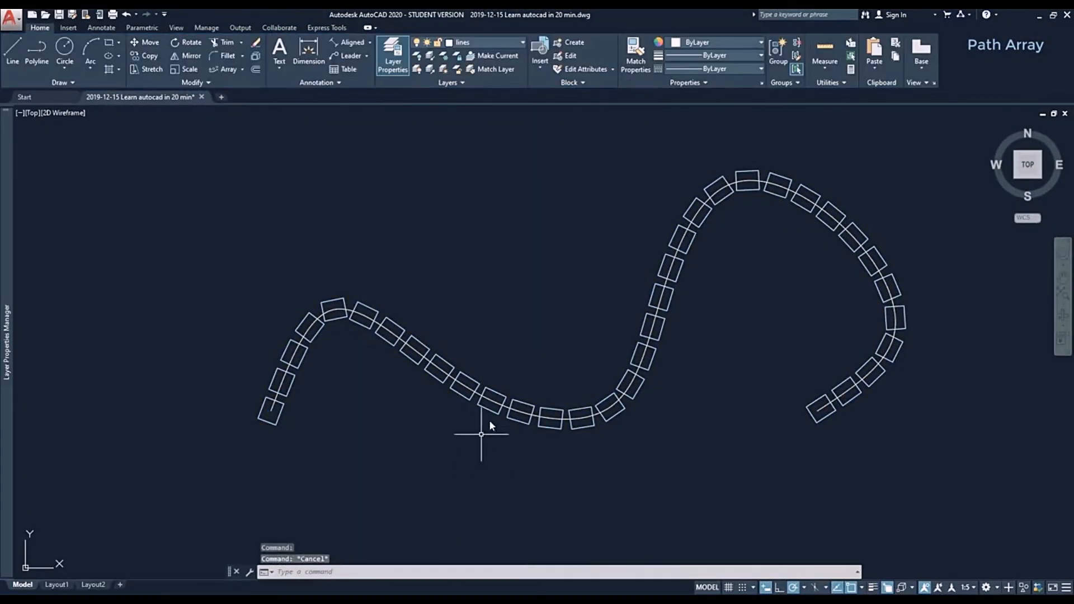
{"action": "left_click", "coordinate": [494, 413]}
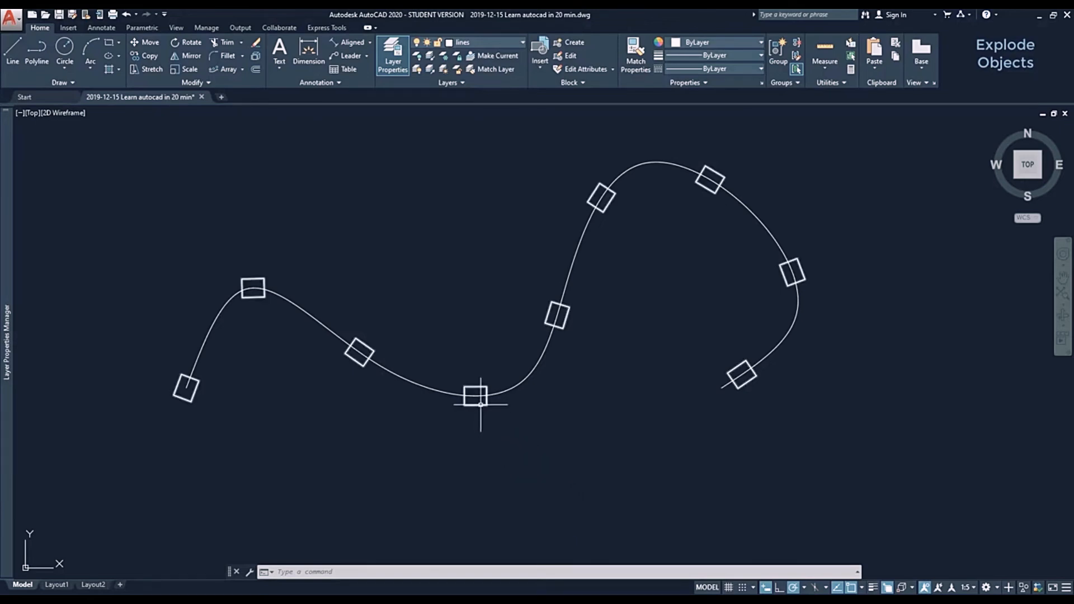
- Delete the whole path array as a single object, and undo the deletion
{"action": "mouse_move", "coordinate": [481, 403]}
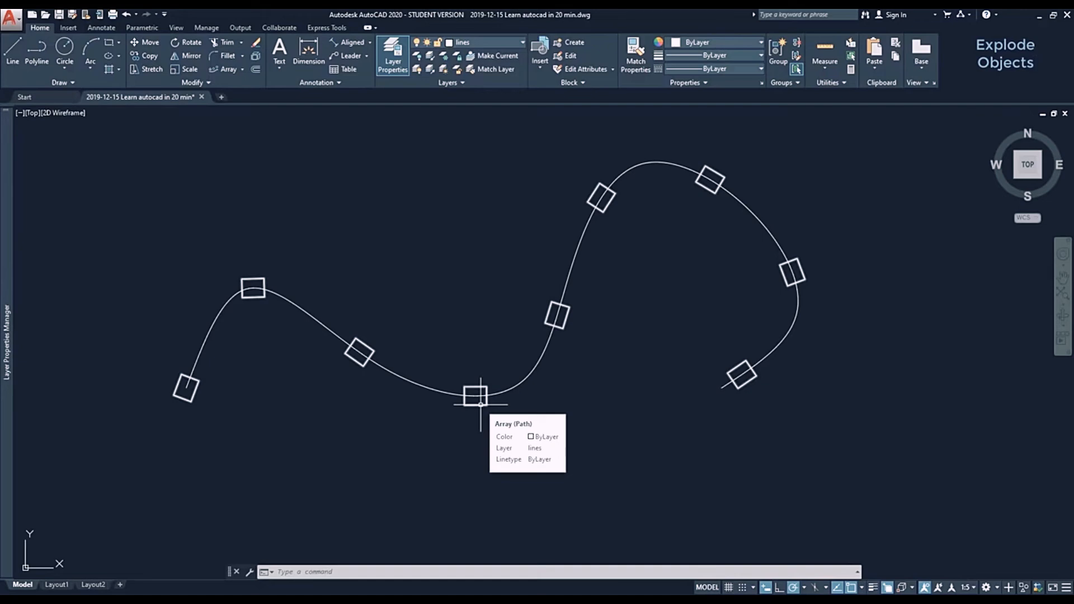
{"action": "left_click", "coordinate": [481, 404]}
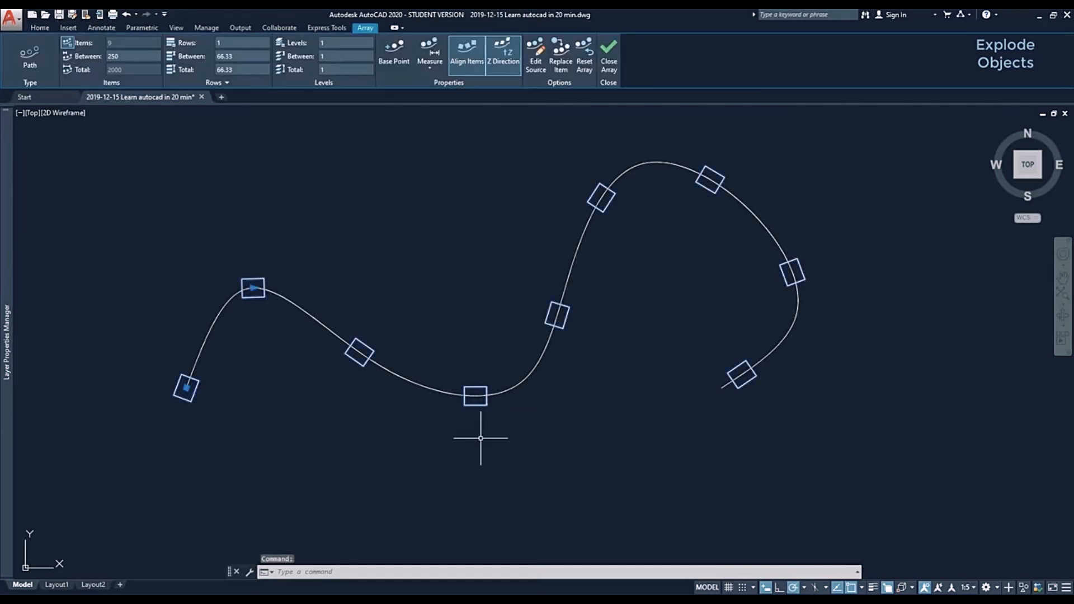
{"action": "key", "text": "Delete"}
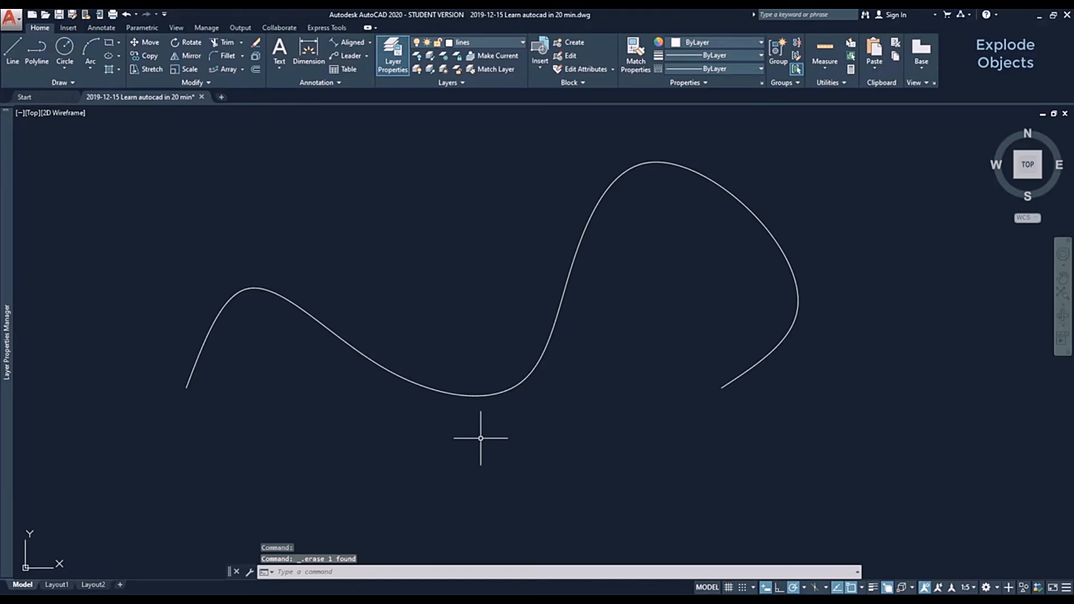
{"action": "key", "text": "ctrl+z"}
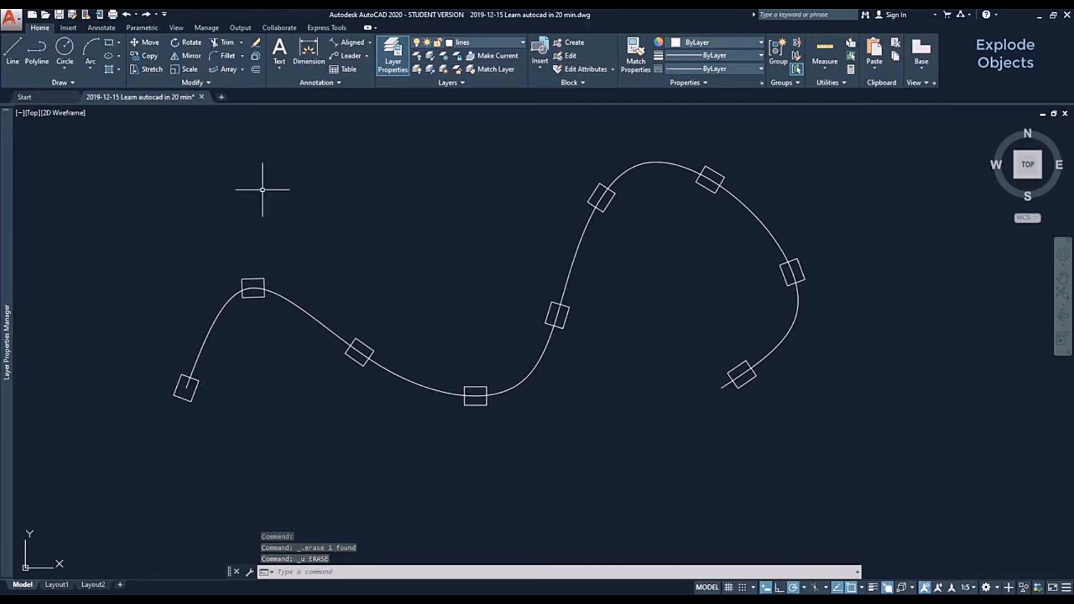
- Explode the path array into individual rectangles and check the object type of one of them
{"action": "left_click", "coordinate": [256, 56]}
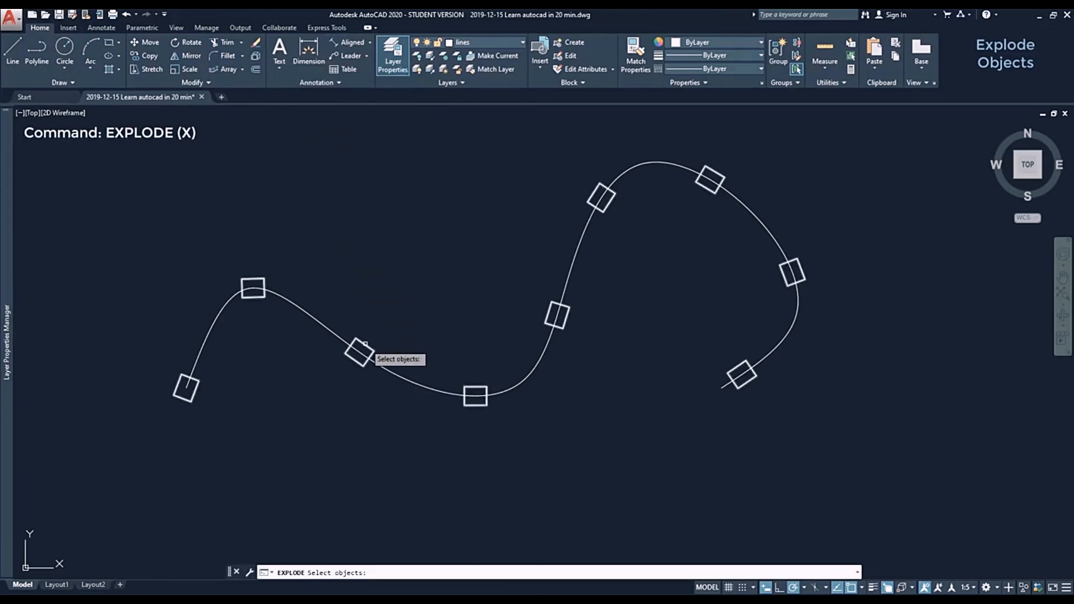
{"action": "left_click", "coordinate": [363, 351]}
{"action": "key", "text": "Return"}
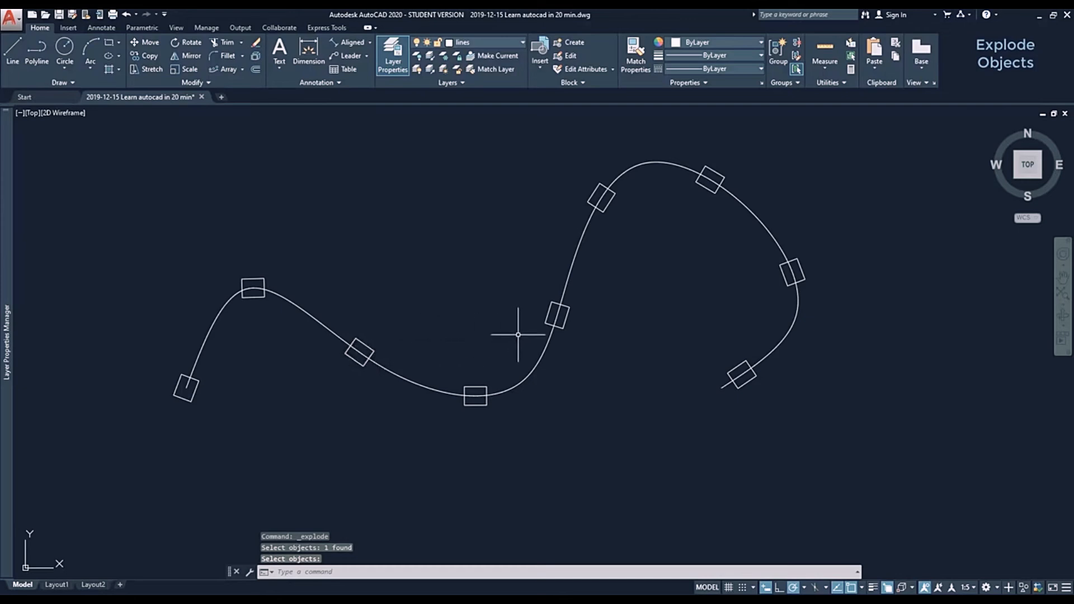
{"action": "mouse_move", "coordinate": [545, 320]}
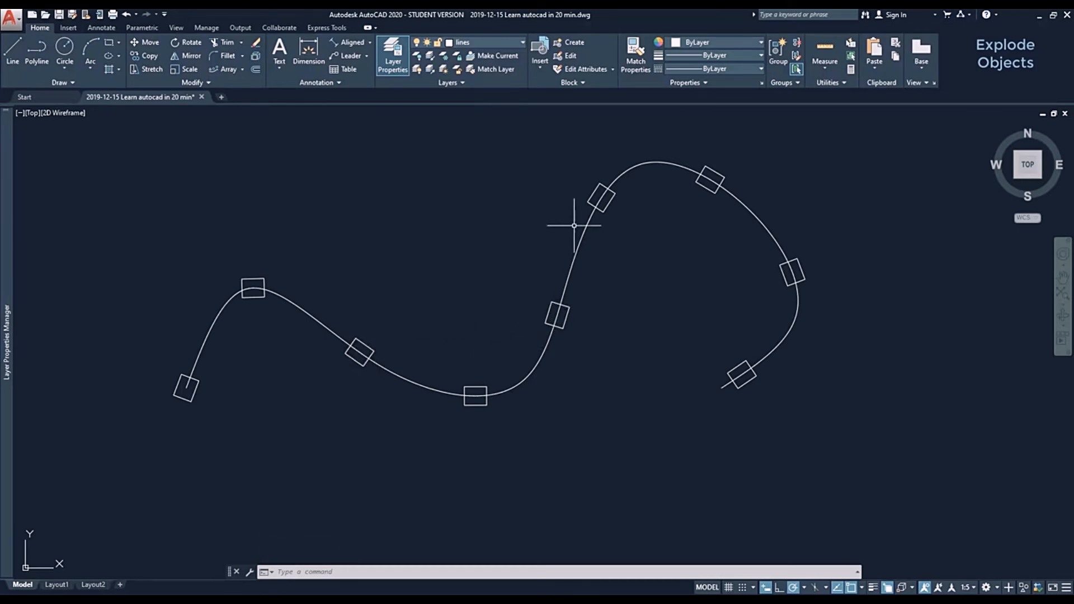
{"action": "mouse_move", "coordinate": [588, 191]}
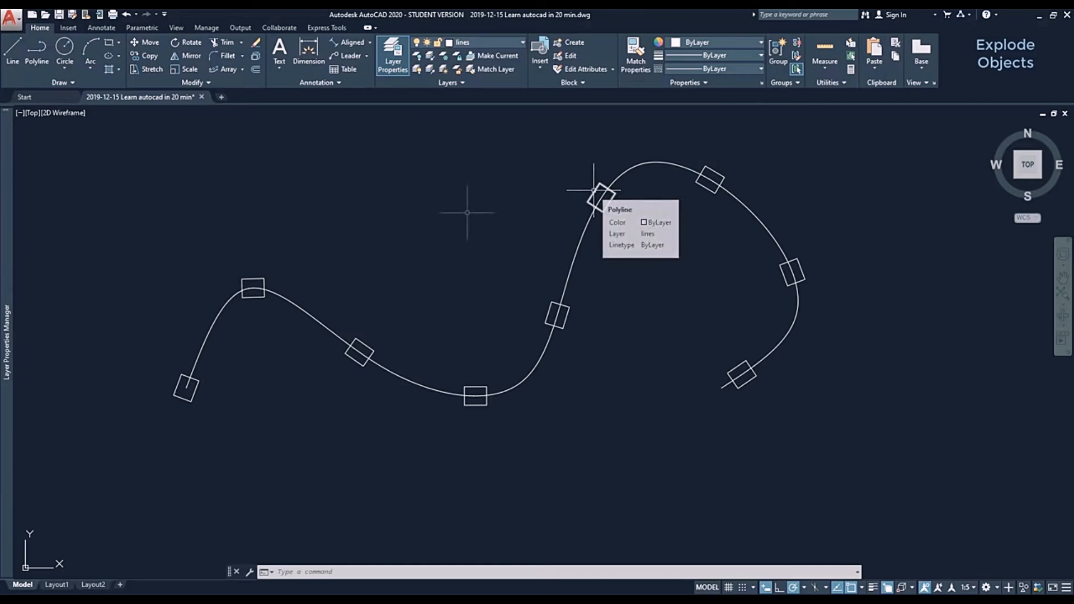
- Explode one of the rectangles along the curved path into separate lines
{"action": "type", "text": "explode"}
{"action": "key", "text": "Return"}
{"action": "scroll", "coordinate": [540, 301], "scroll_direction": "up", "scroll_amount": 5}
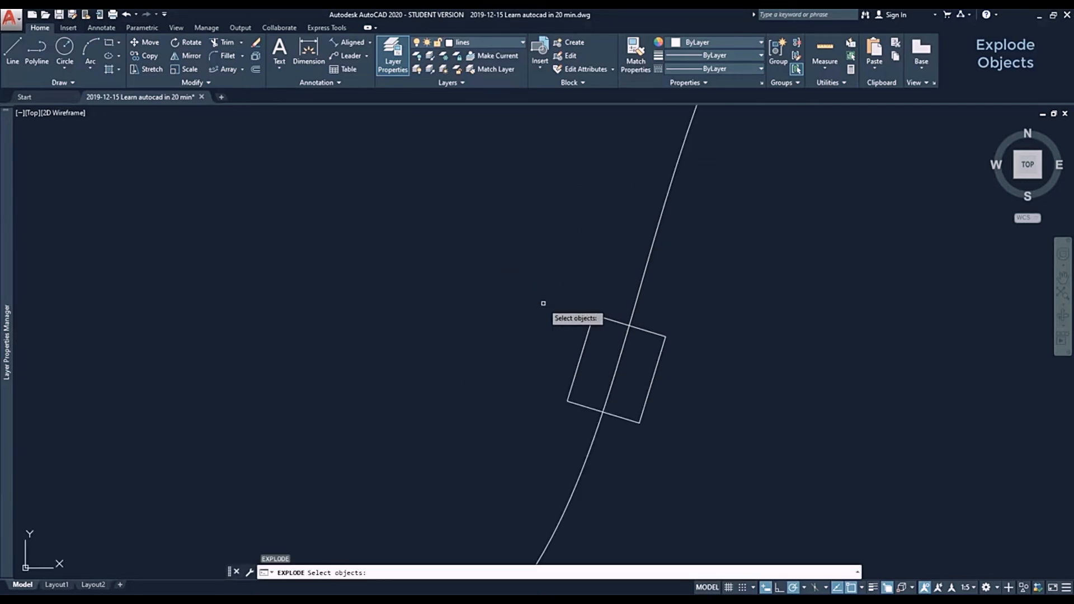
{"action": "left_click", "coordinate": [588, 332]}
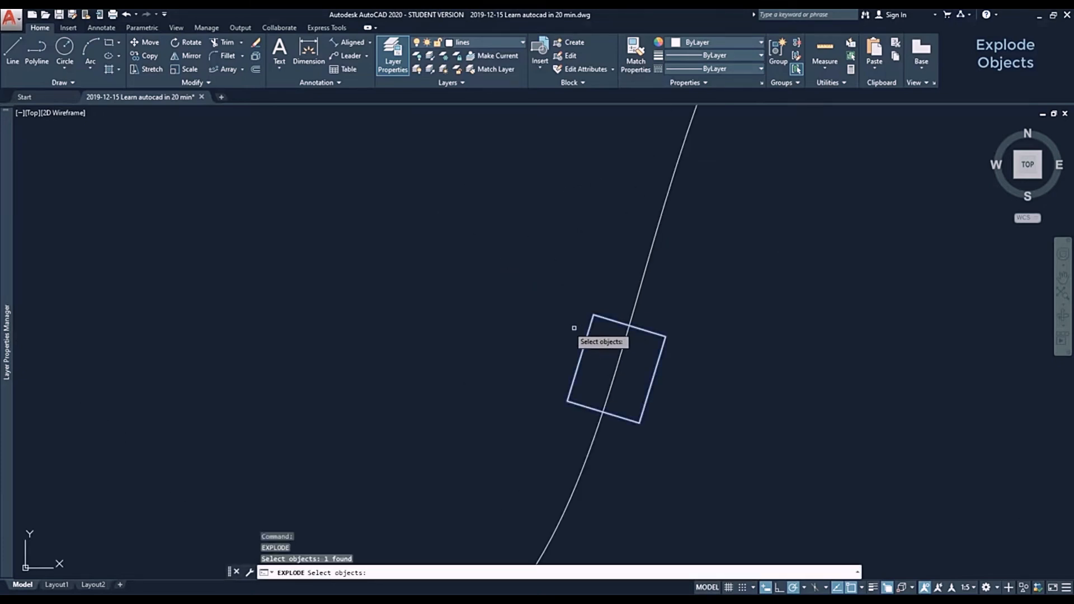
{"action": "key", "text": "Return"}
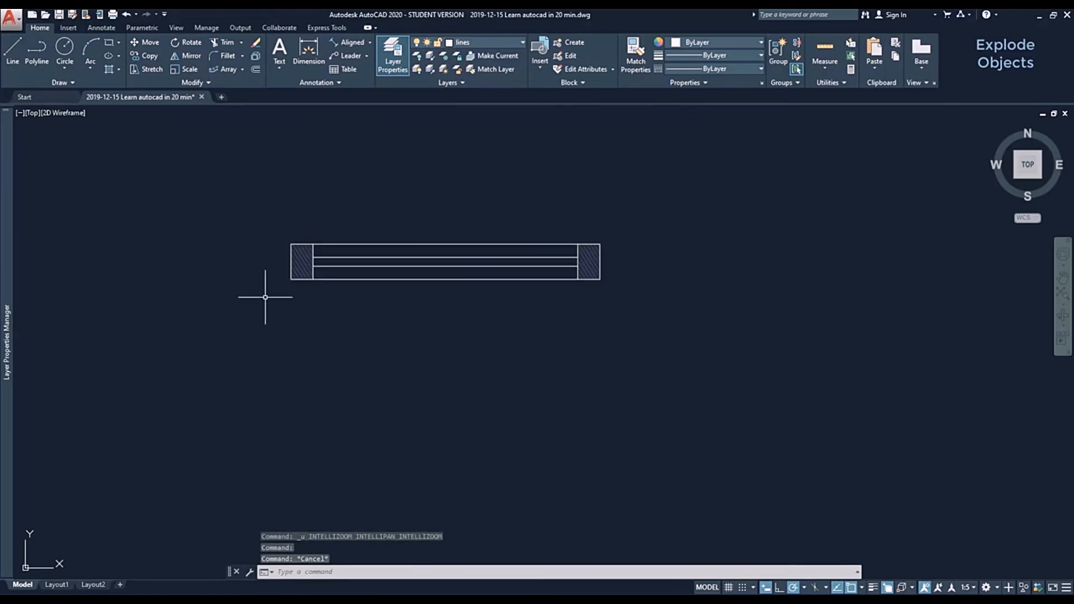
- Explode the window block into its parts and check that an inner line at its left end can be selected separately
{"action": "type", "text": "x"}
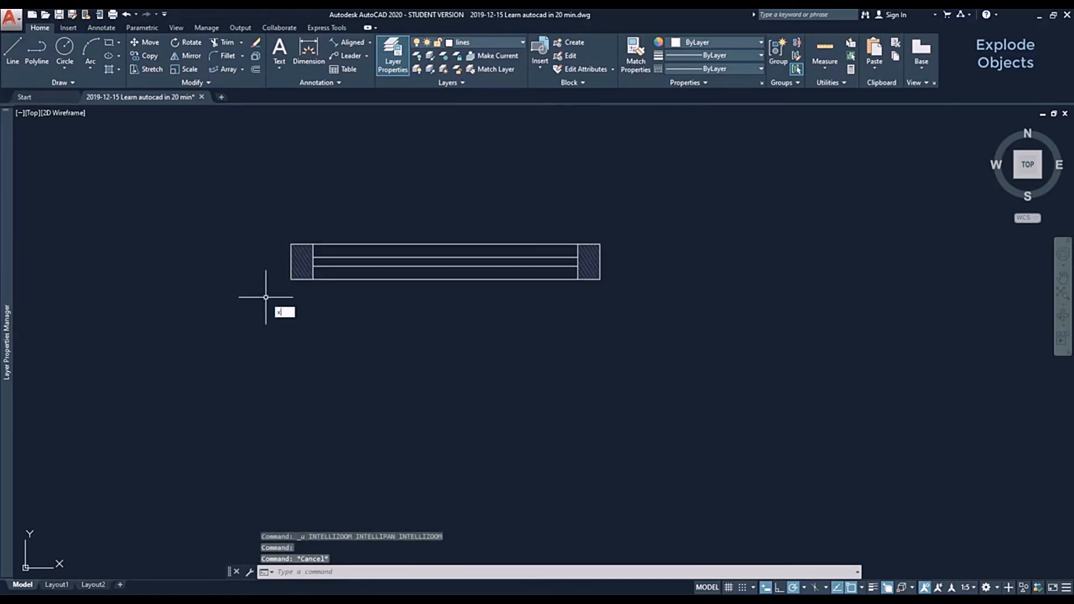
{"action": "key", "text": "Return"}
{"action": "left_click", "coordinate": [291, 277]}
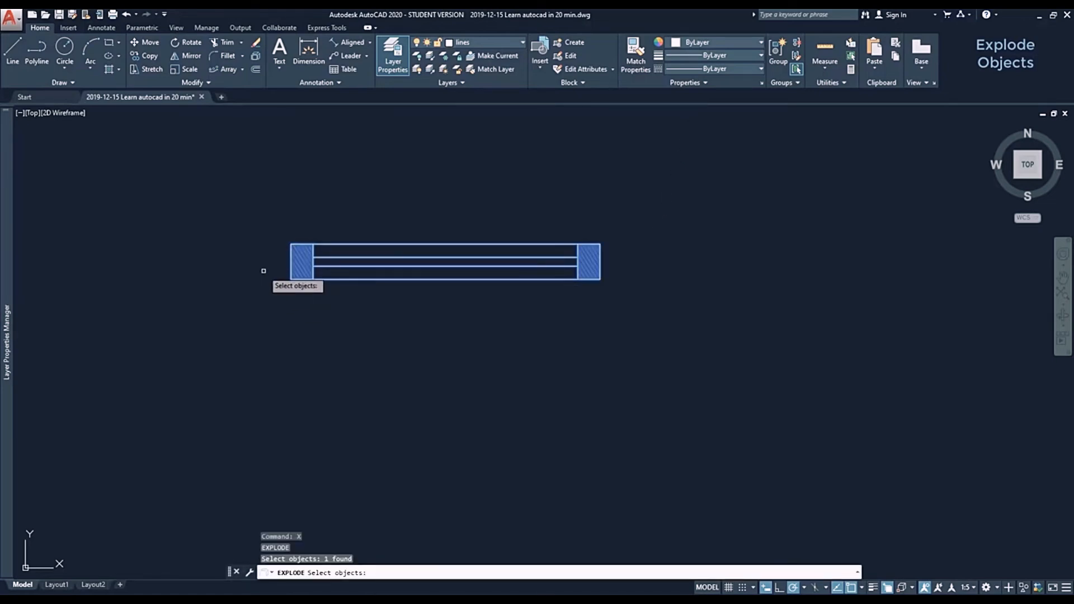
{"action": "key", "text": "Return"}
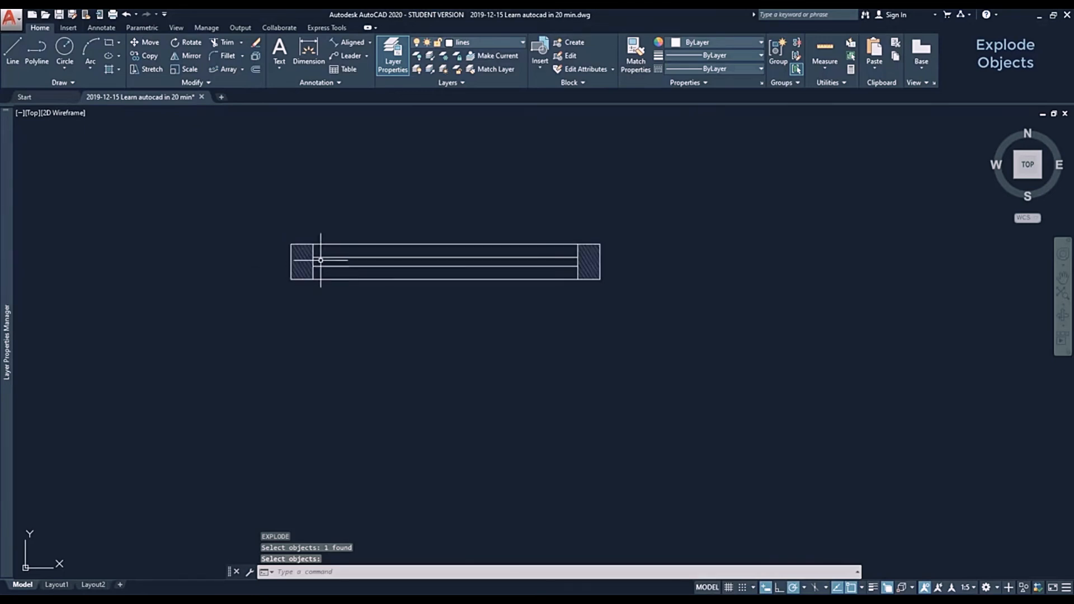
{"action": "left_click", "coordinate": [319, 258]}
{"action": "key", "text": "Escape"}
- Explode the hatch at the window's left end into individual lines
{"action": "scroll", "coordinate": [319, 258], "scroll_direction": "up", "scroll_amount": 5}
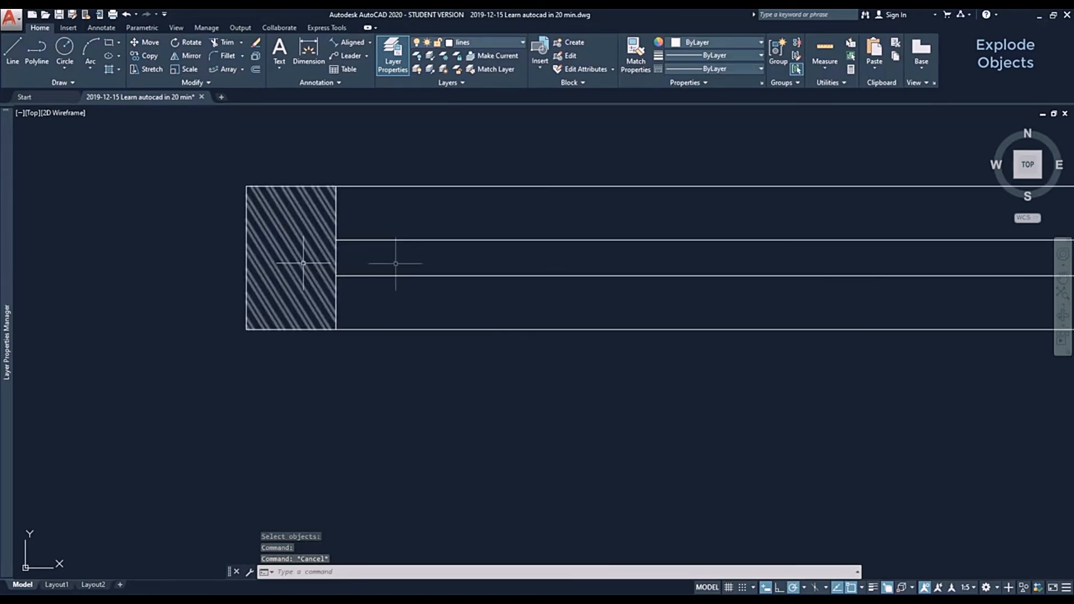
{"action": "type", "text": "x"}
{"action": "key", "text": "Return"}
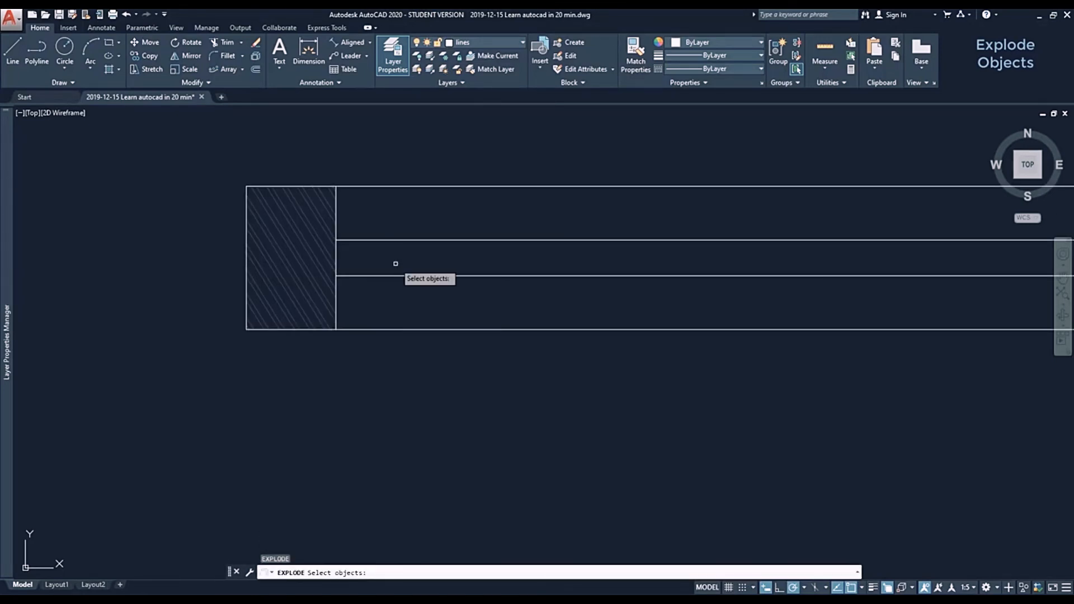
{"action": "left_click", "coordinate": [330, 255]}
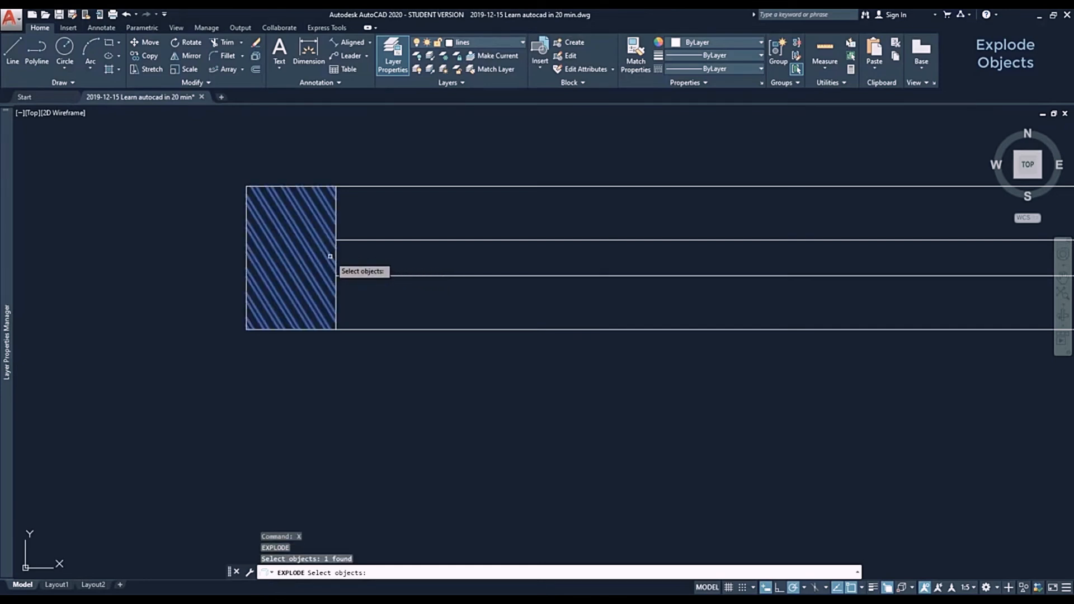
{"action": "key", "text": "Return"}
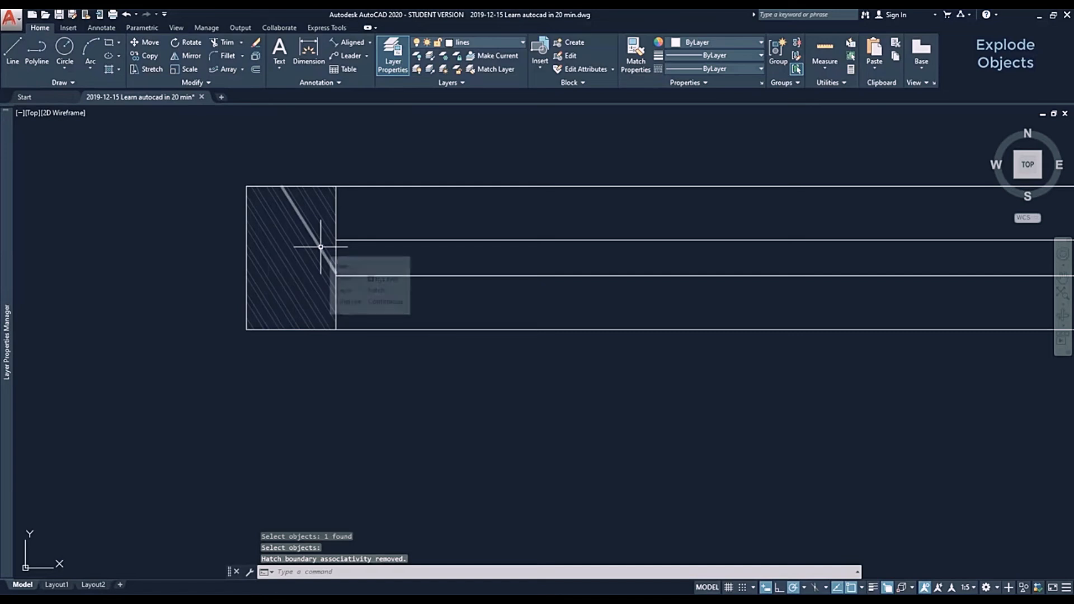
- Delete a single diagonal line from the exploded hatch at the window's left end
{"action": "left_click", "coordinate": [320, 246]}
{"action": "scroll", "coordinate": [308, 244], "scroll_direction": "up", "scroll_amount": 4}
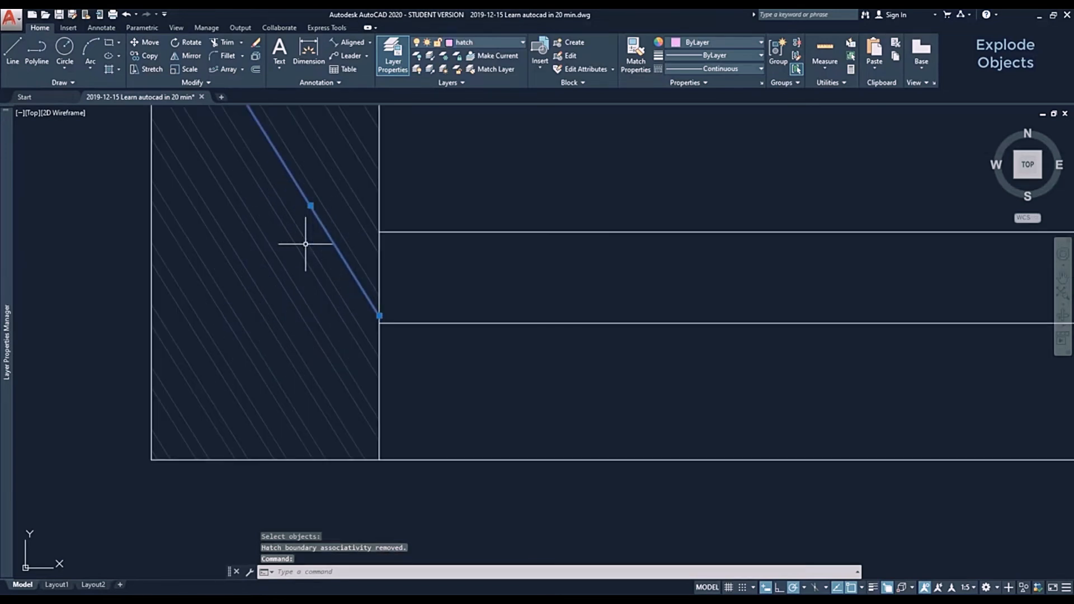
{"action": "key", "text": "Delete"}
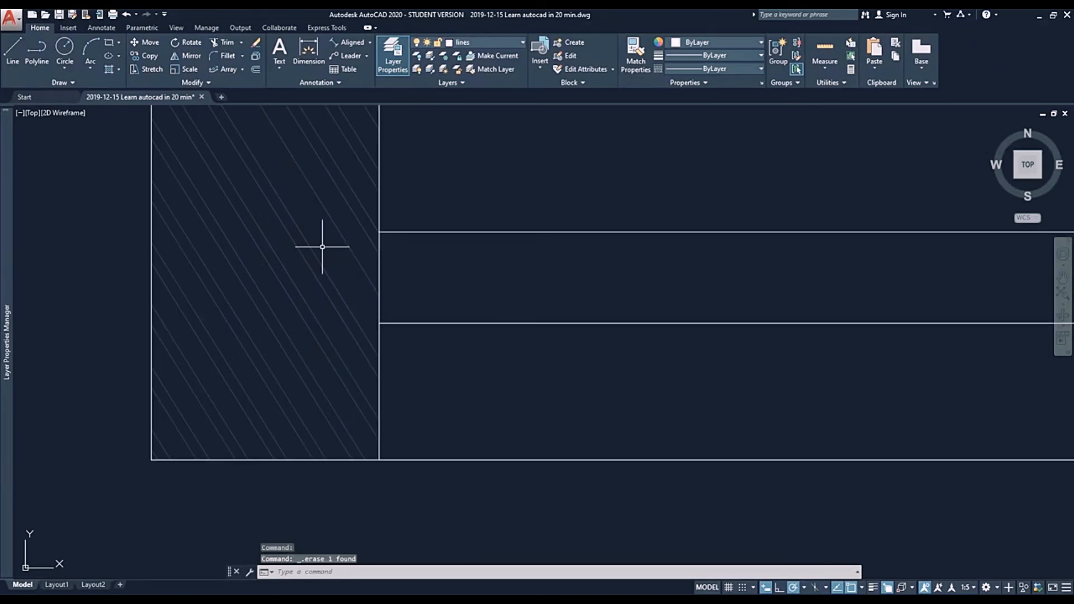
{"action": "scroll", "coordinate": [323, 247], "scroll_direction": "down", "scroll_amount": 2}
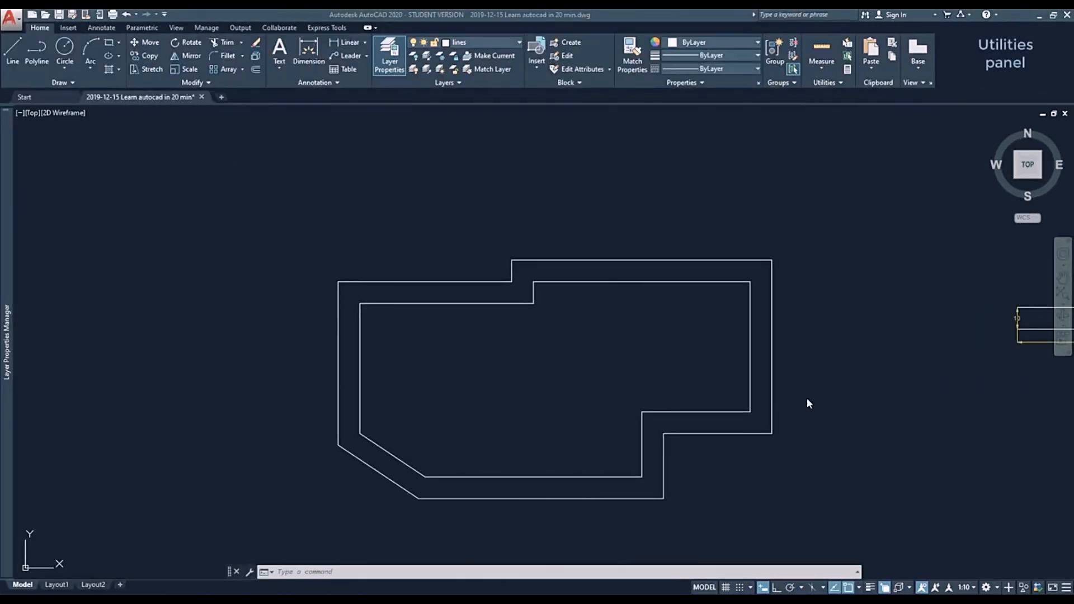
- Examine the wall lengths and thicknesses of the floor plan outline with Quick measure
{"action": "left_click", "coordinate": [840, 349]}
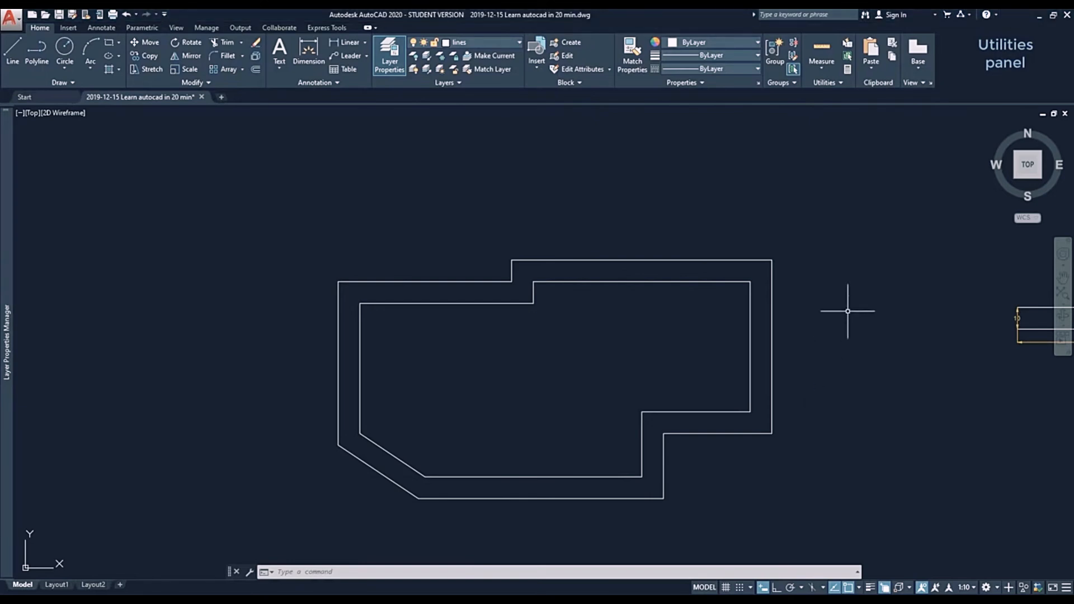
{"action": "left_click", "coordinate": [817, 66]}
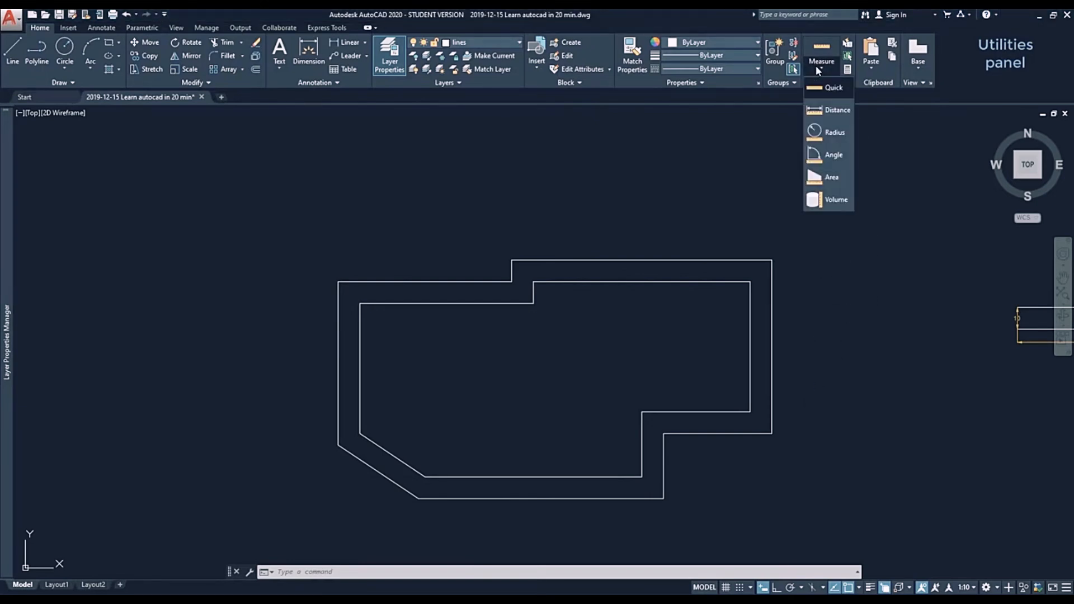
{"action": "left_click", "coordinate": [845, 94]}
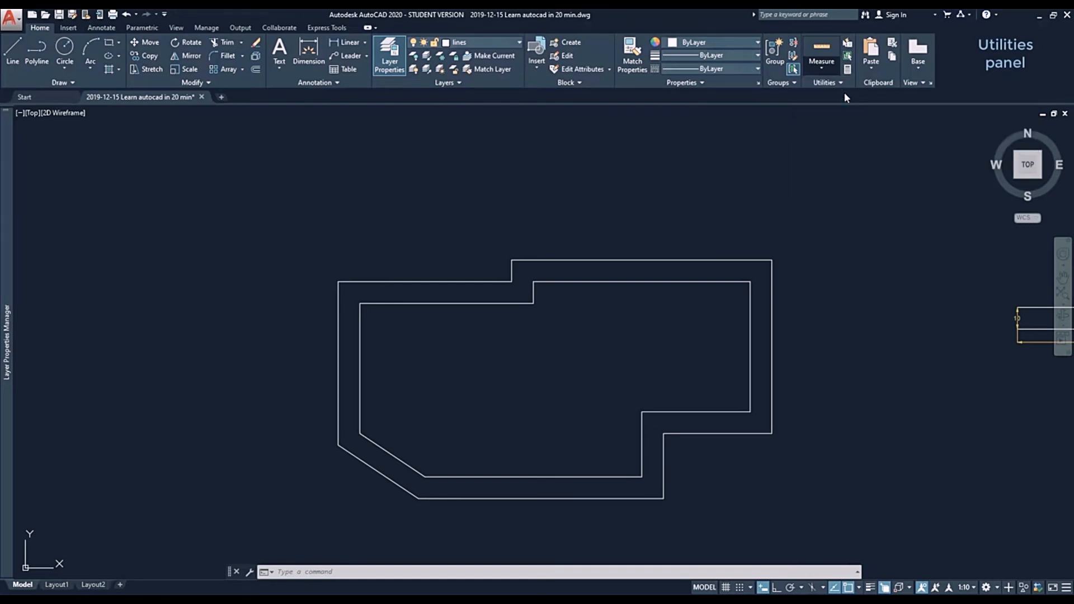
{"action": "scroll", "coordinate": [882, 366], "scroll_direction": "up", "scroll_amount": 2}
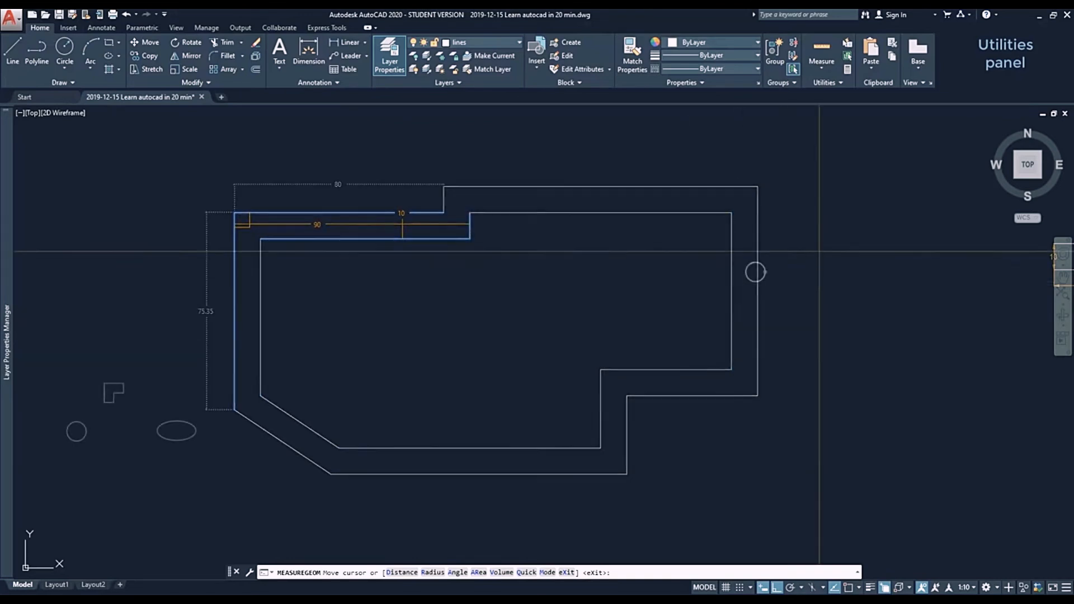
{"action": "scroll", "coordinate": [820, 251], "scroll_direction": "up", "scroll_amount": 6}
{"action": "scroll", "coordinate": [591, 368], "scroll_direction": "up", "scroll_amount": 6}
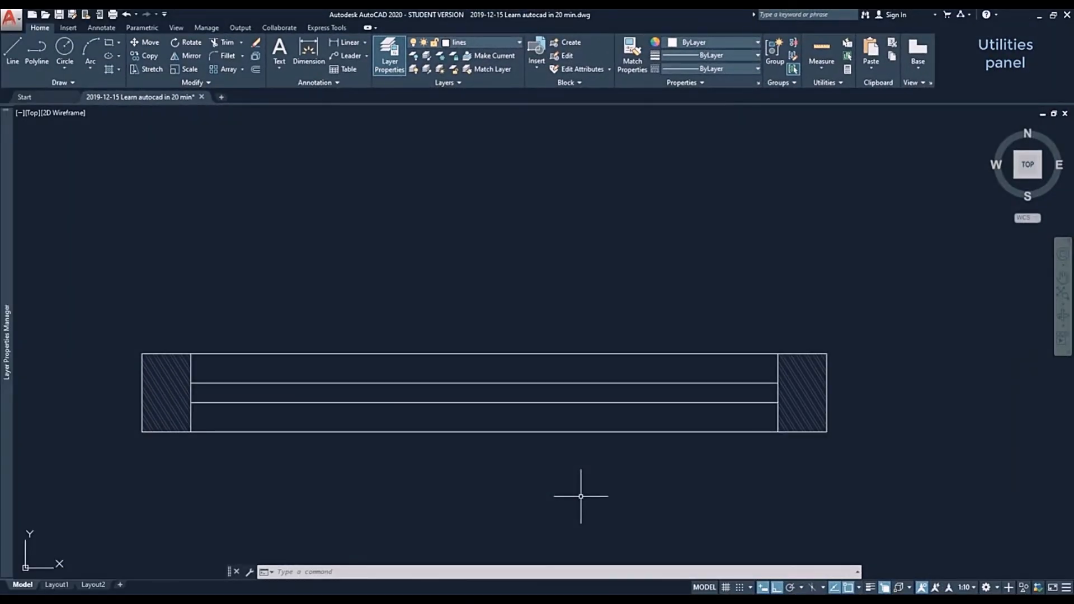
- Measure distances along the window's top edge starting from its upper-left corner, with Ortho mode turned off
{"action": "left_click", "coordinate": [822, 69]}
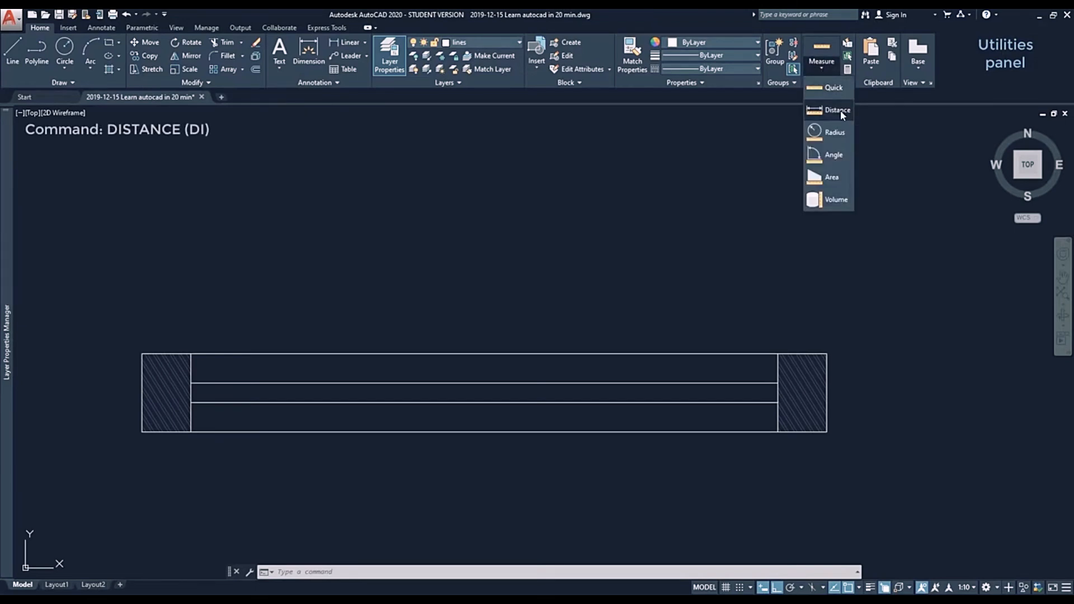
{"action": "left_click", "coordinate": [840, 109]}
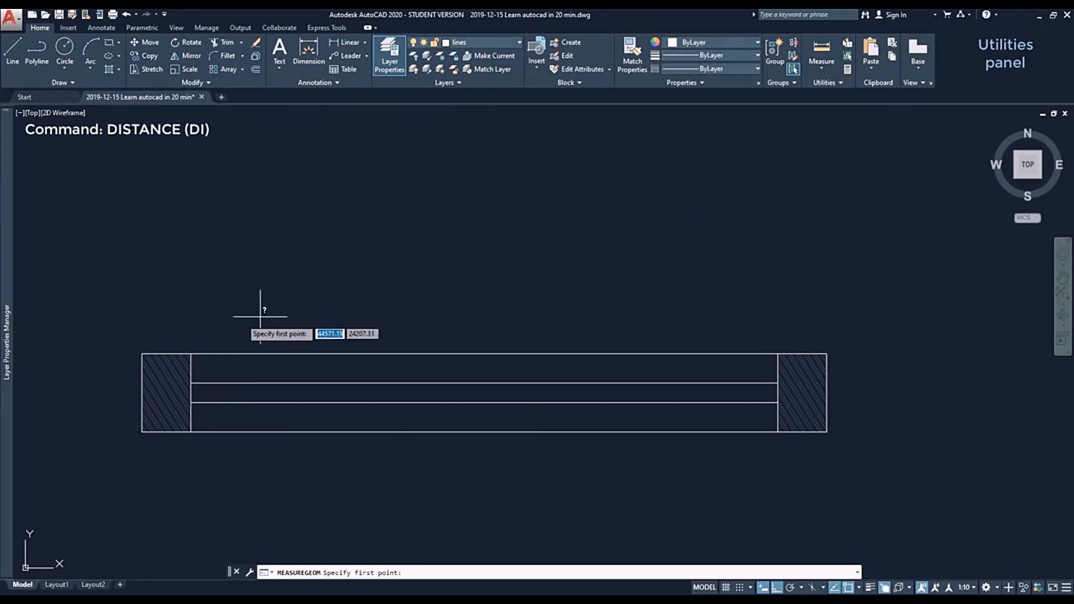
{"action": "left_click", "coordinate": [142, 353]}
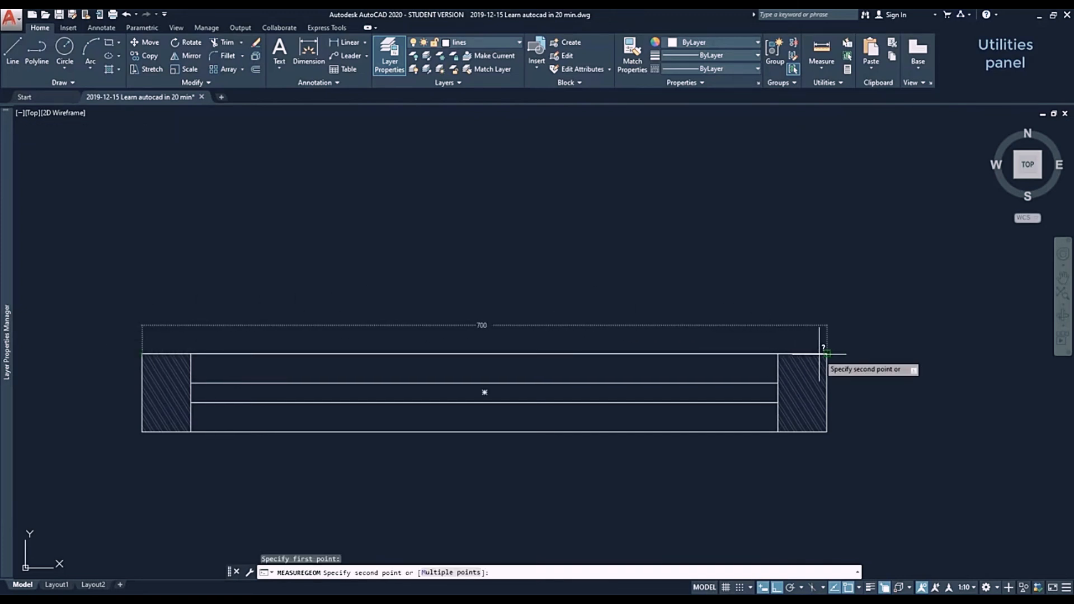
{"action": "key", "text": "F8"}
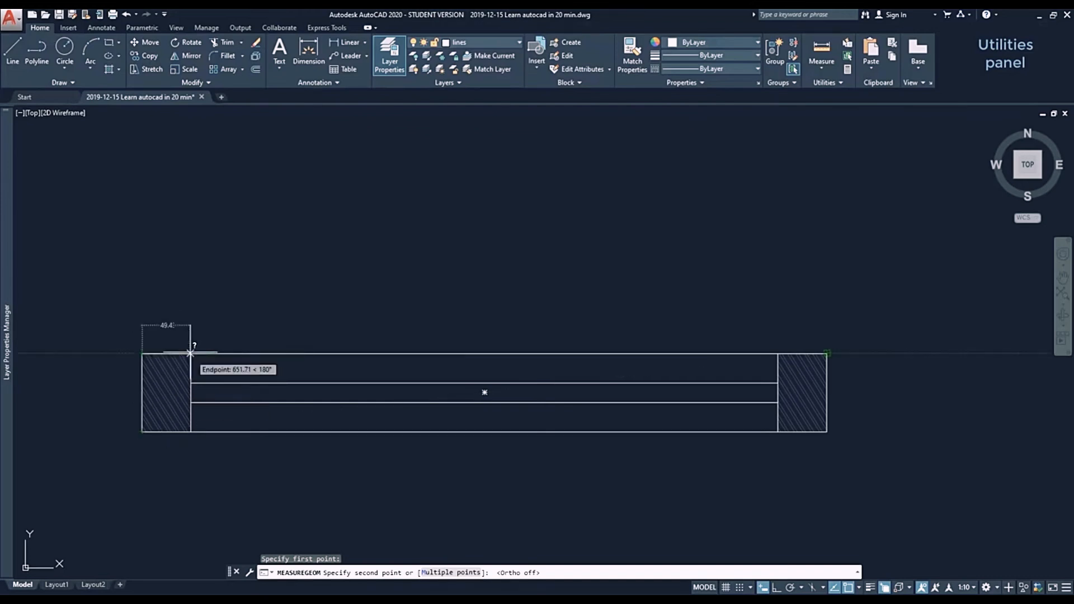
- Measure the radius of the large circle
{"action": "left_click", "coordinate": [822, 67]}
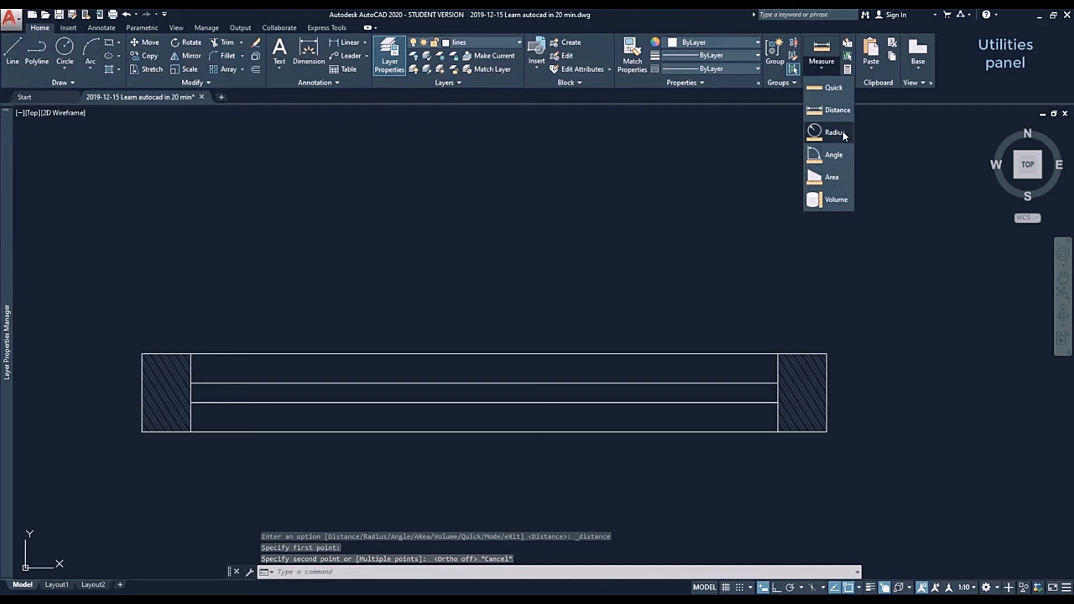
{"action": "left_click", "coordinate": [843, 130]}
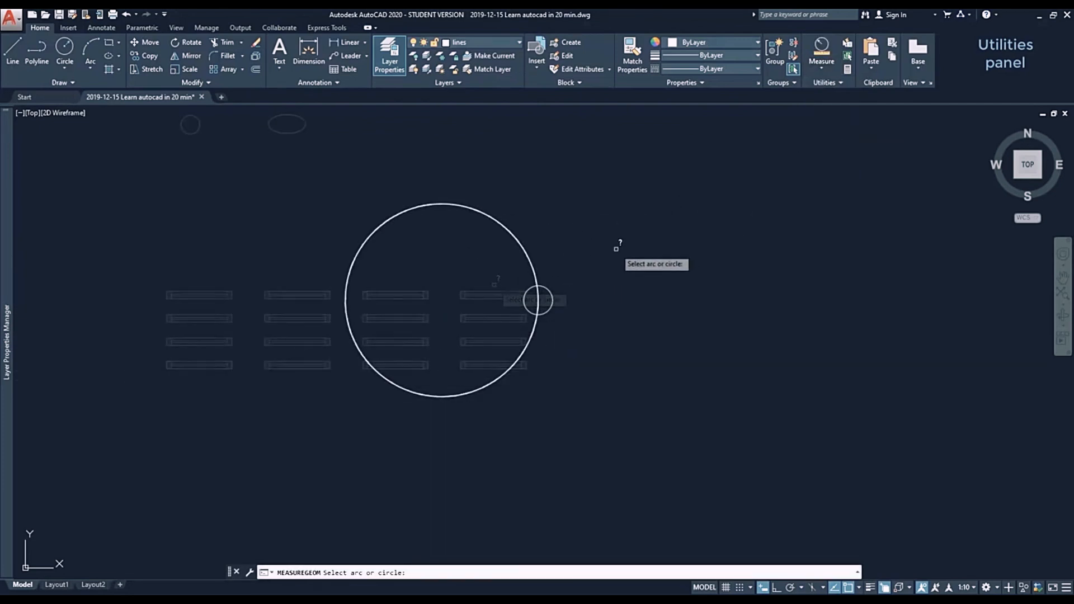
{"action": "left_click", "coordinate": [526, 247]}
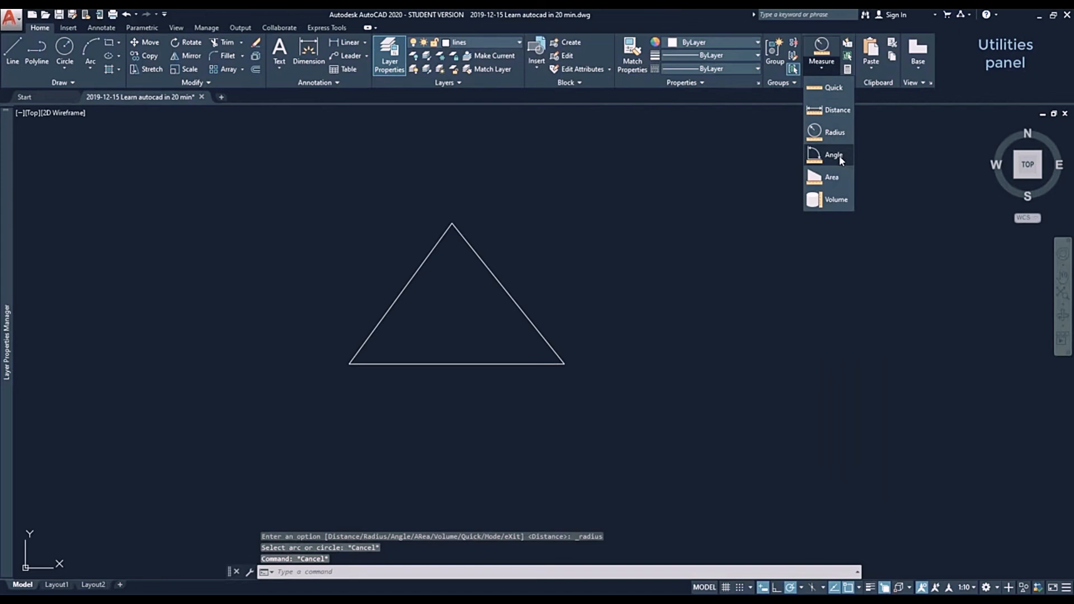
- Measure the angle between the triangle's left side and its base, and the angle spanned by the arc
{"action": "left_click", "coordinate": [833, 155]}
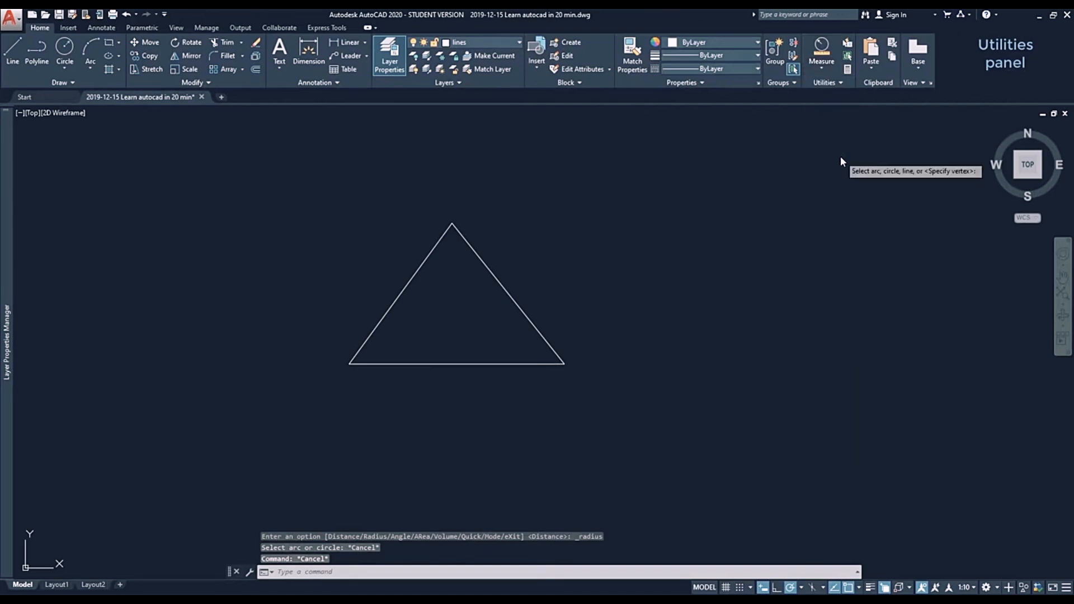
{"action": "left_click", "coordinate": [413, 281]}
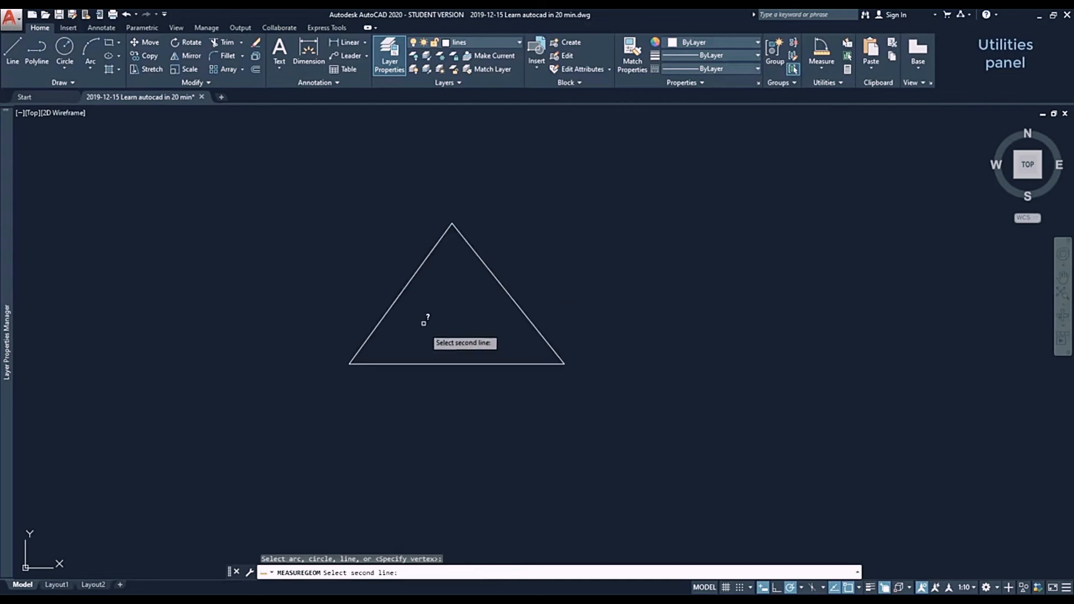
{"action": "left_click", "coordinate": [445, 364]}
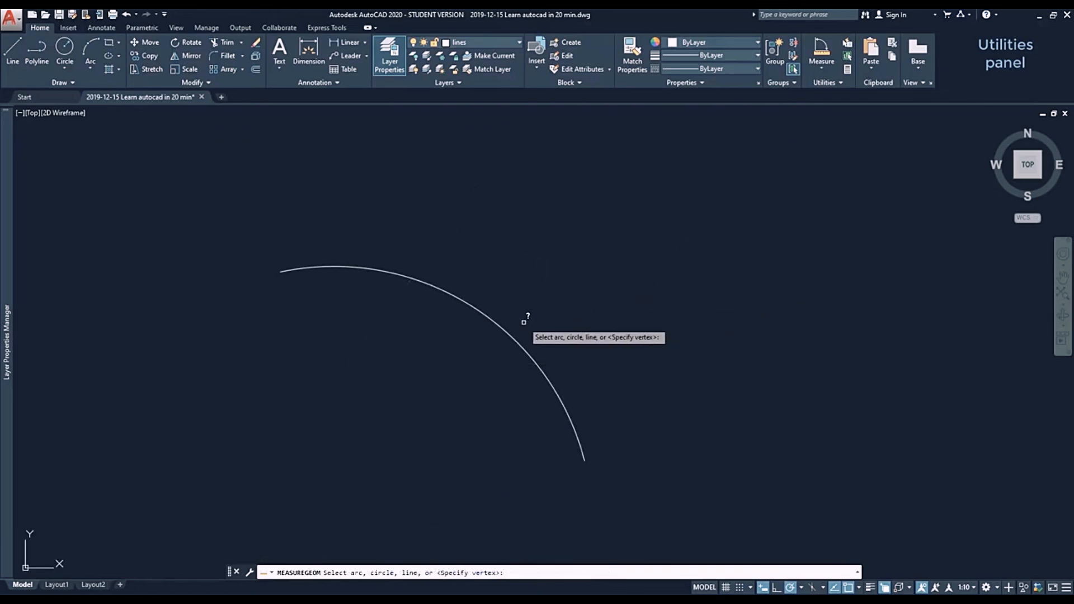
{"action": "left_click", "coordinate": [509, 333]}
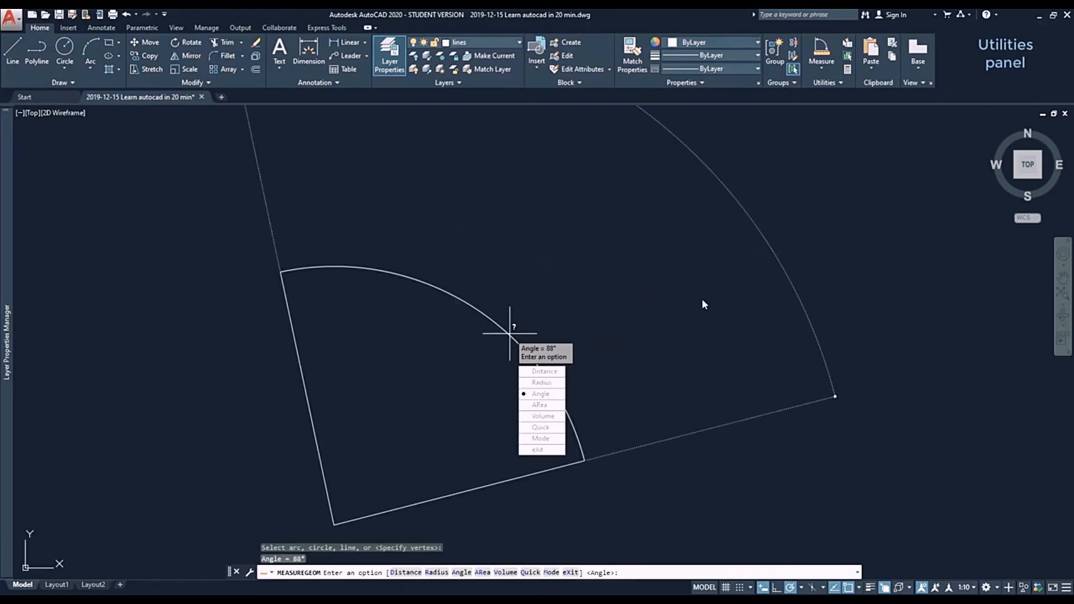
{"action": "scroll", "coordinate": [702, 298], "scroll_direction": "down", "scroll_amount": 2}
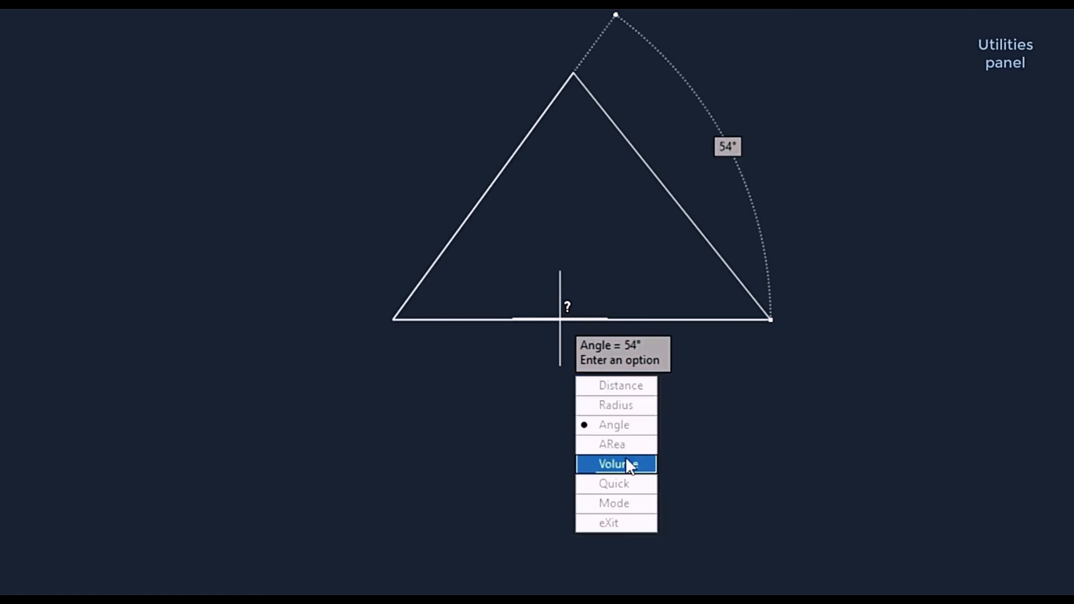
- Measure the triangle's area by specifying its lower-left, lower-right and top corners
{"action": "left_click", "coordinate": [612, 445]}
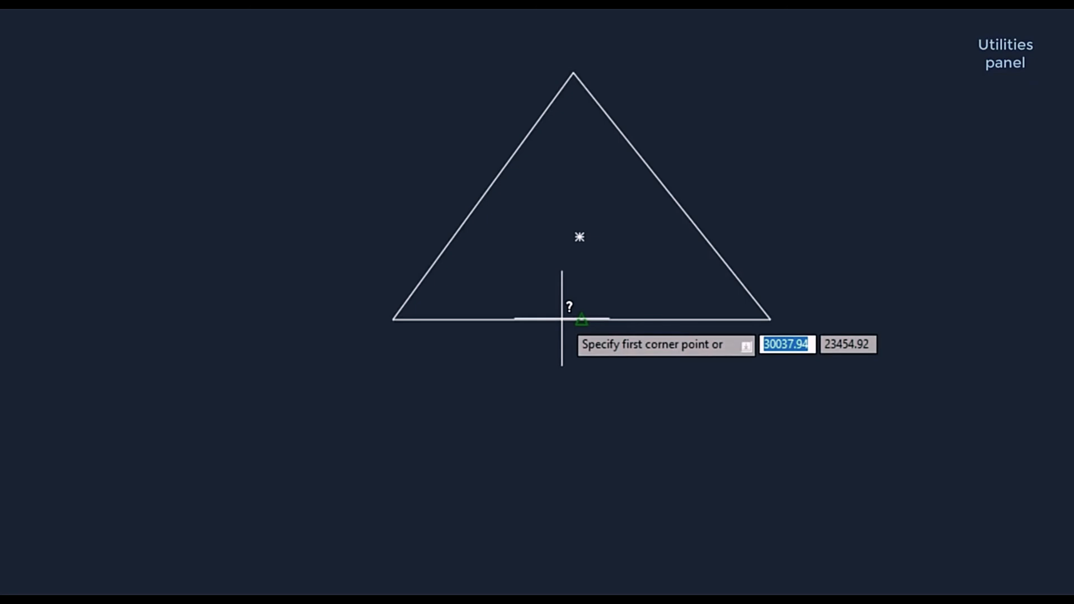
{"action": "left_click", "coordinate": [393, 319]}
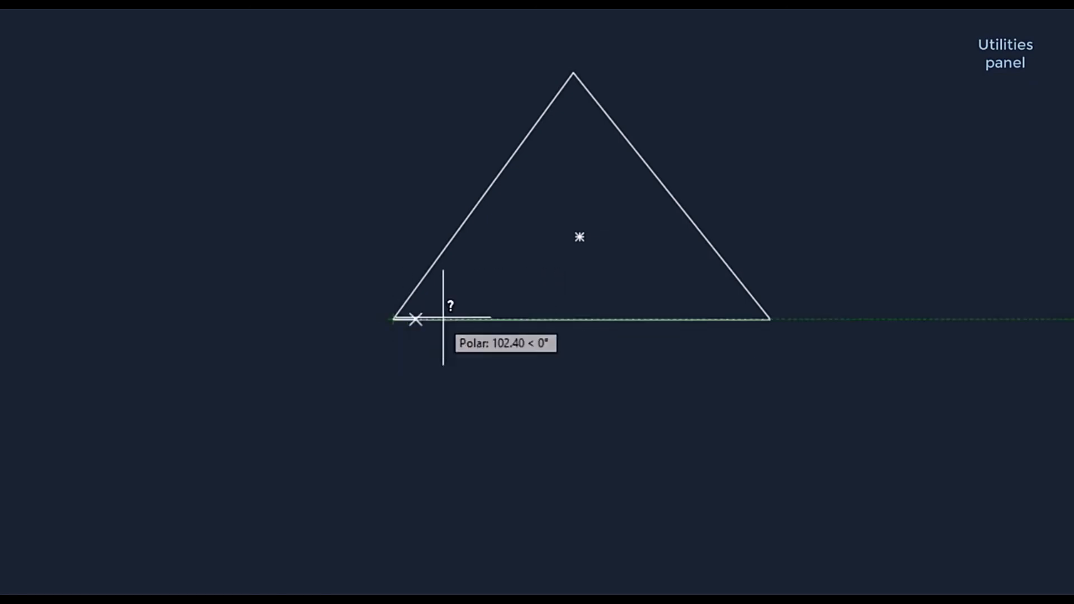
{"action": "left_click", "coordinate": [771, 319]}
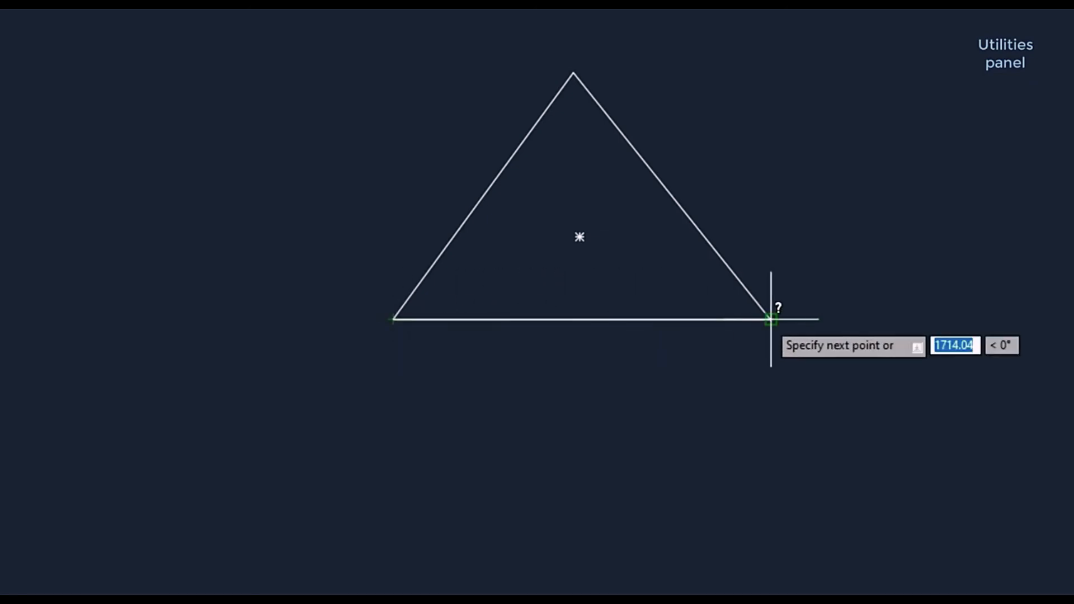
{"action": "left_click", "coordinate": [571, 76]}
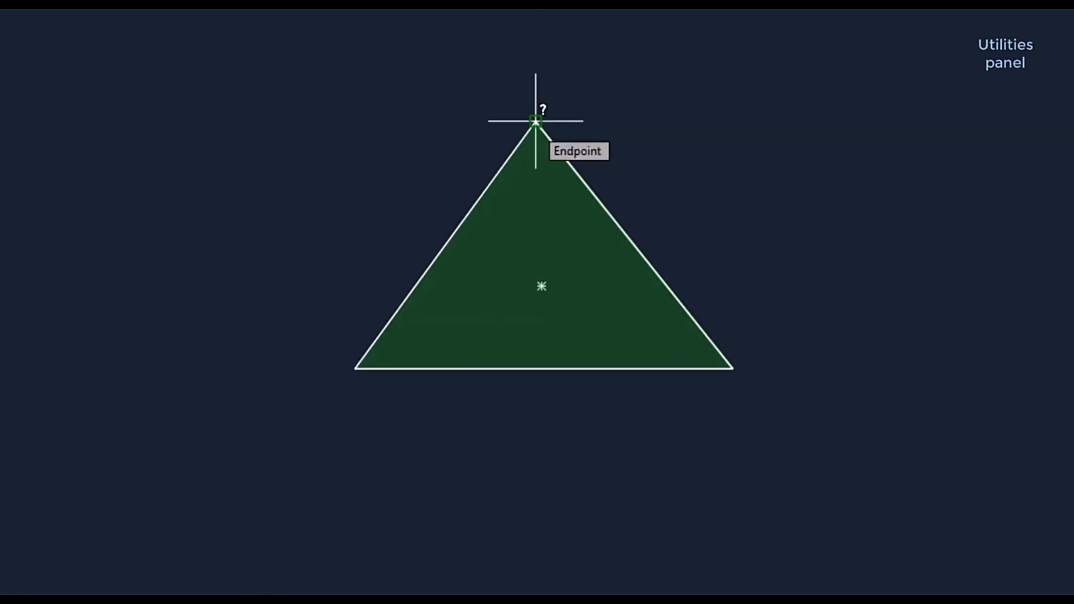
{"action": "key", "text": "Return"}
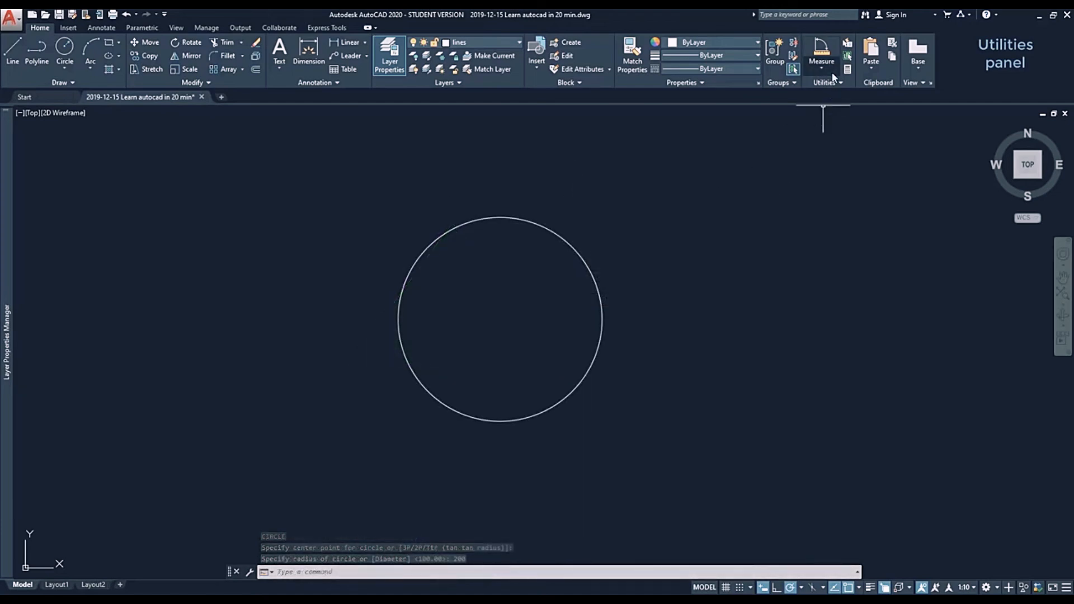
- Measure the circle's area and circumference by selecting it as an object
{"action": "left_click", "coordinate": [827, 70]}
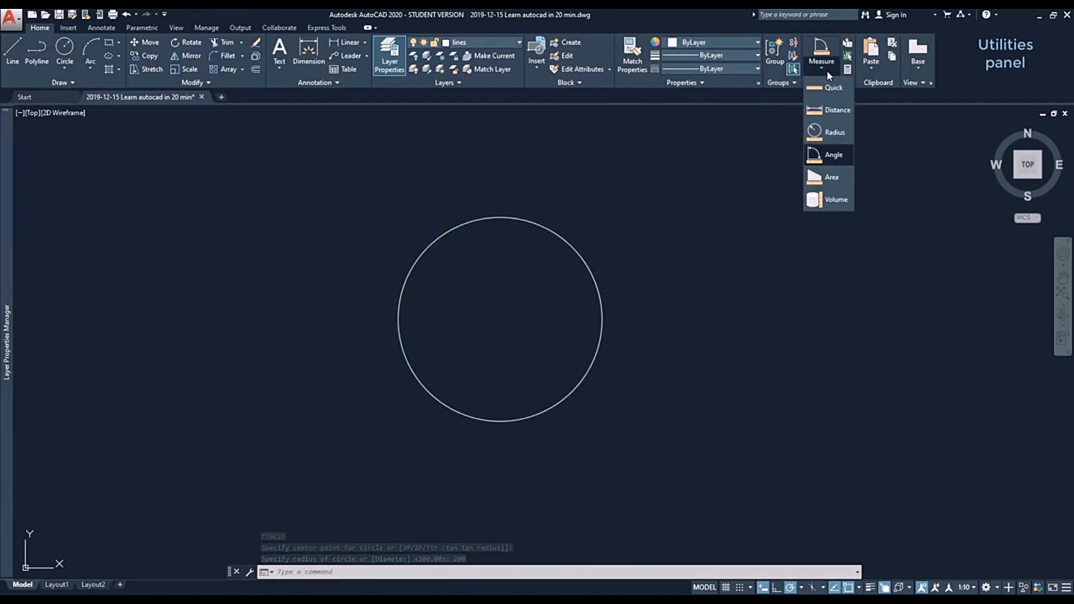
{"action": "left_click", "coordinate": [831, 178]}
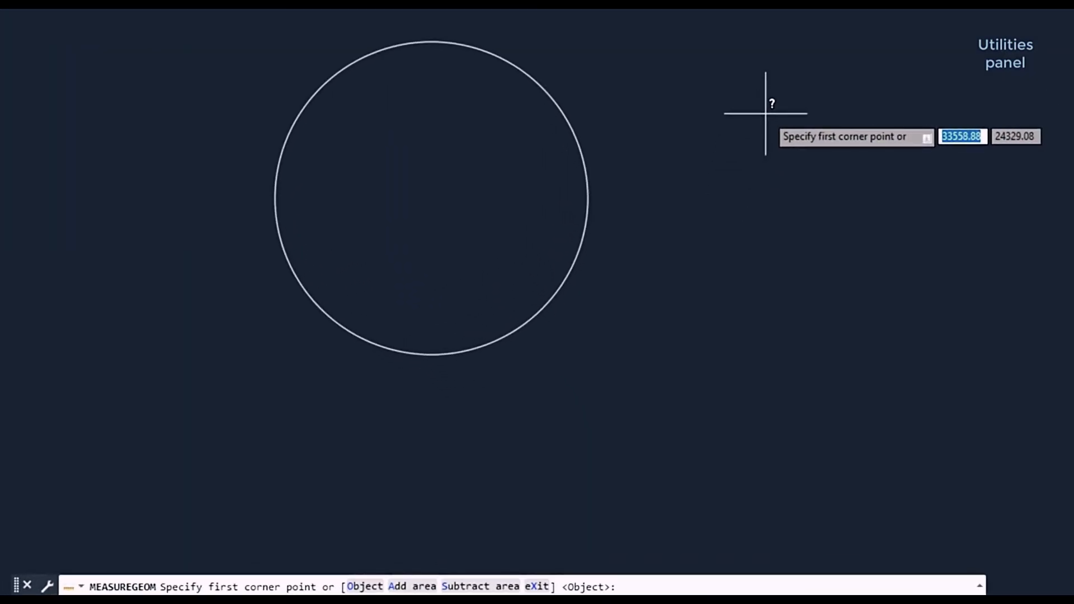
{"action": "type", "text": "o"}
{"action": "key", "text": "Return"}
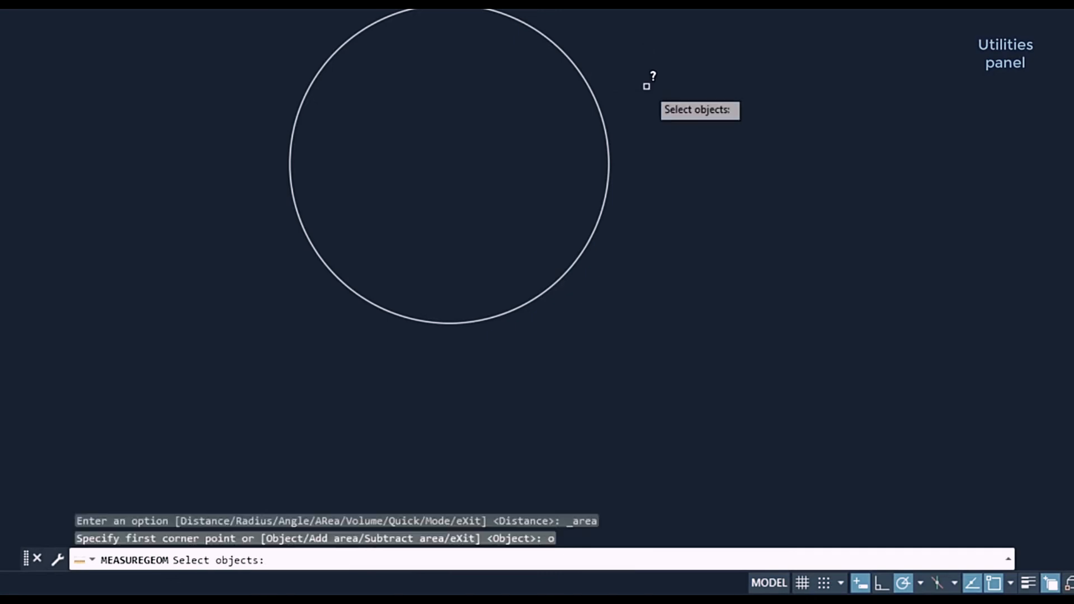
{"action": "left_click", "coordinate": [583, 73]}
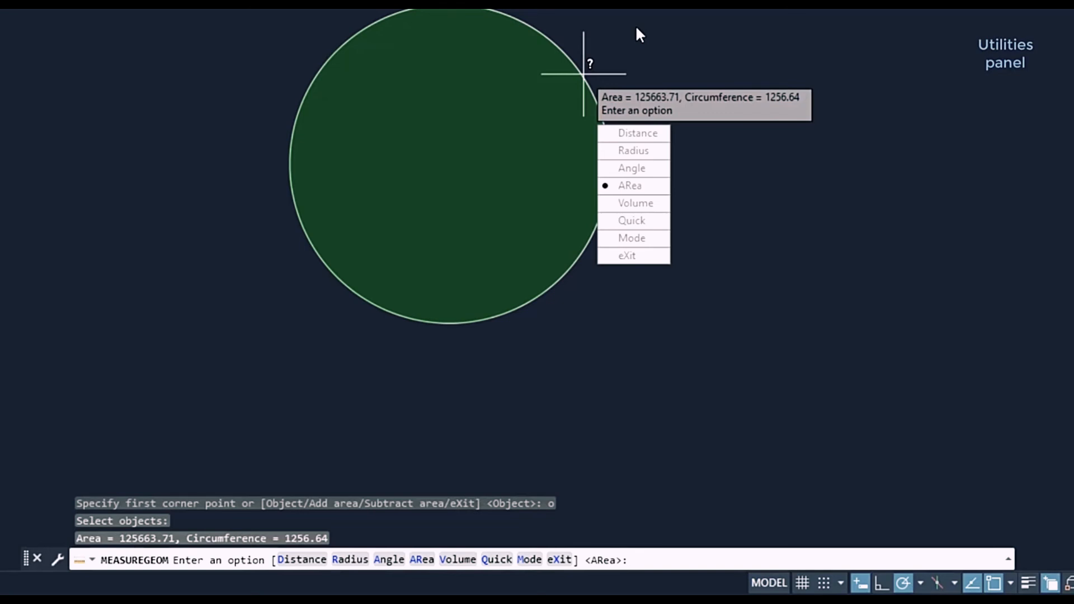
{"action": "key", "text": "Return"}
{"action": "key", "text": "Escape"}
{"action": "key", "text": "Escape"}
{"action": "key", "text": "Escape"}
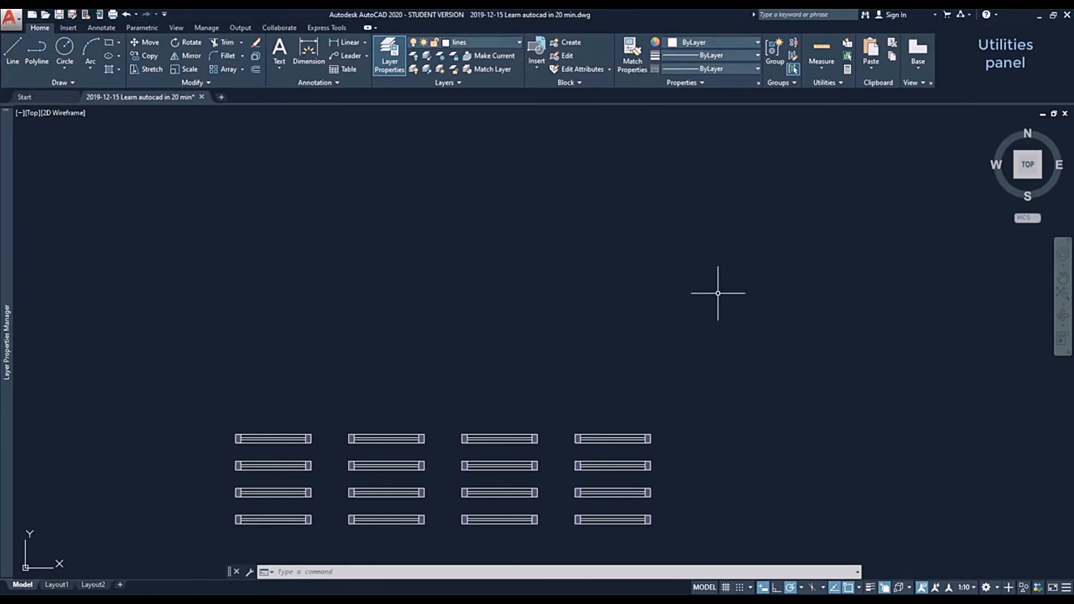
- Use Quick Select on the entire drawing, with multiple object types, to select objects whose color equals Cyan, and locate the selection
{"action": "left_click", "coordinate": [848, 45]}
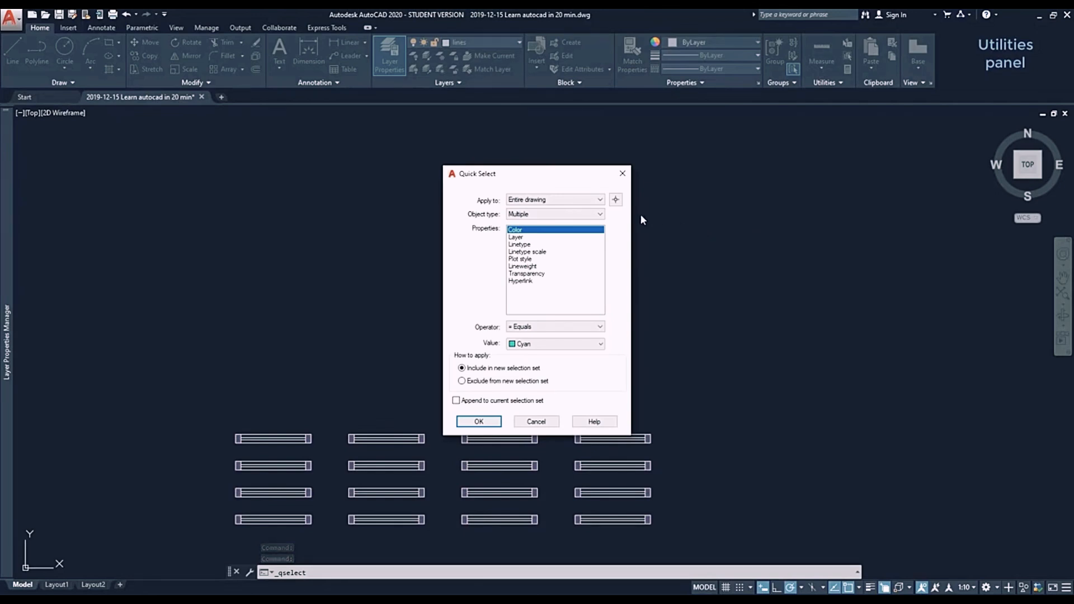
{"action": "left_click", "coordinate": [599, 199]}
{"action": "left_click", "coordinate": [599, 200]}
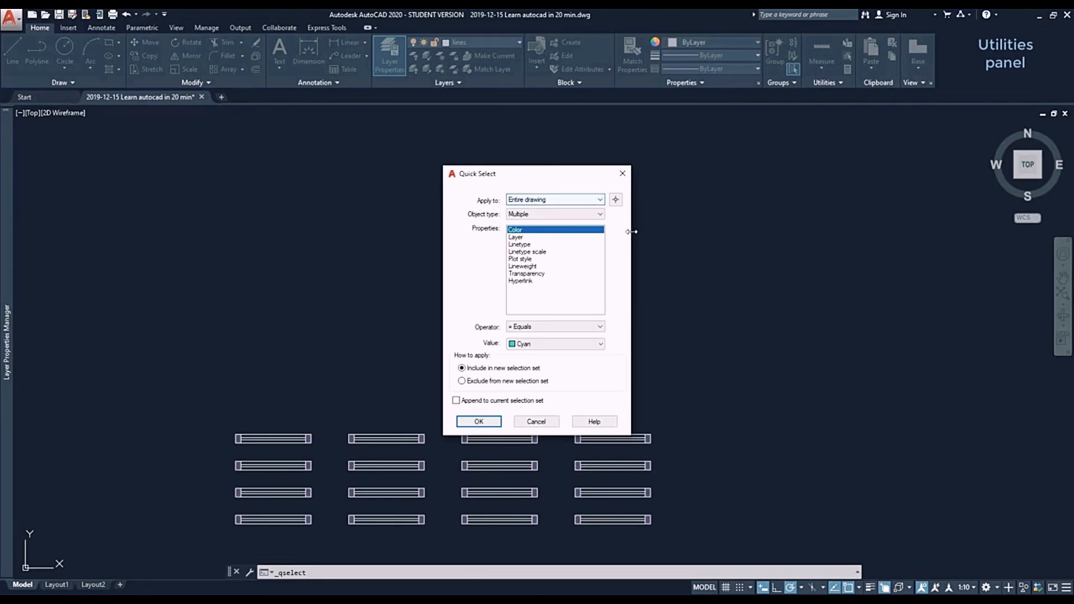
{"action": "left_click", "coordinate": [600, 216]}
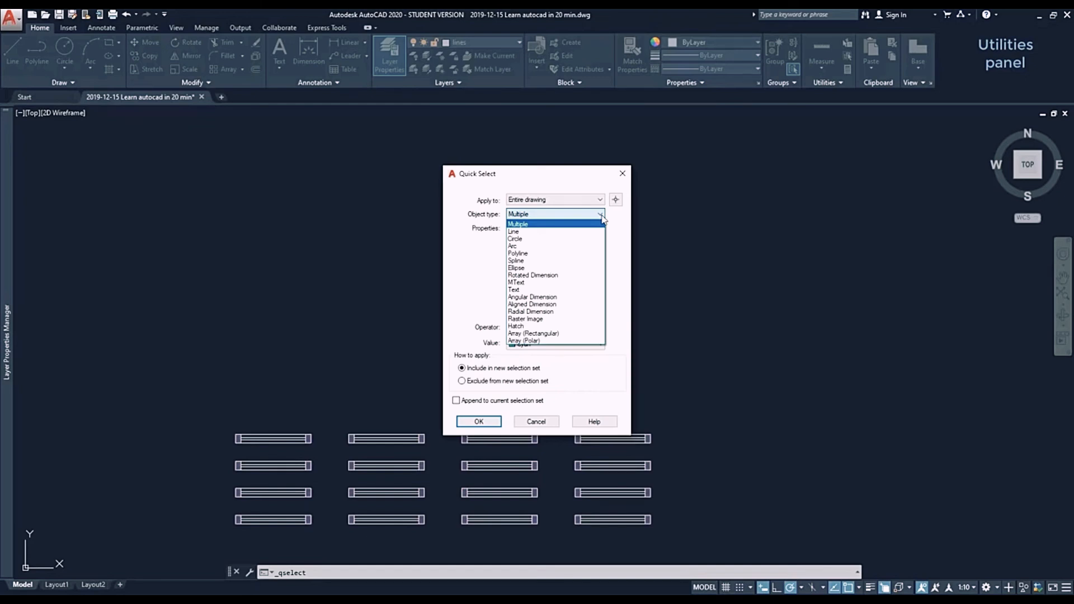
{"action": "left_click", "coordinate": [602, 217]}
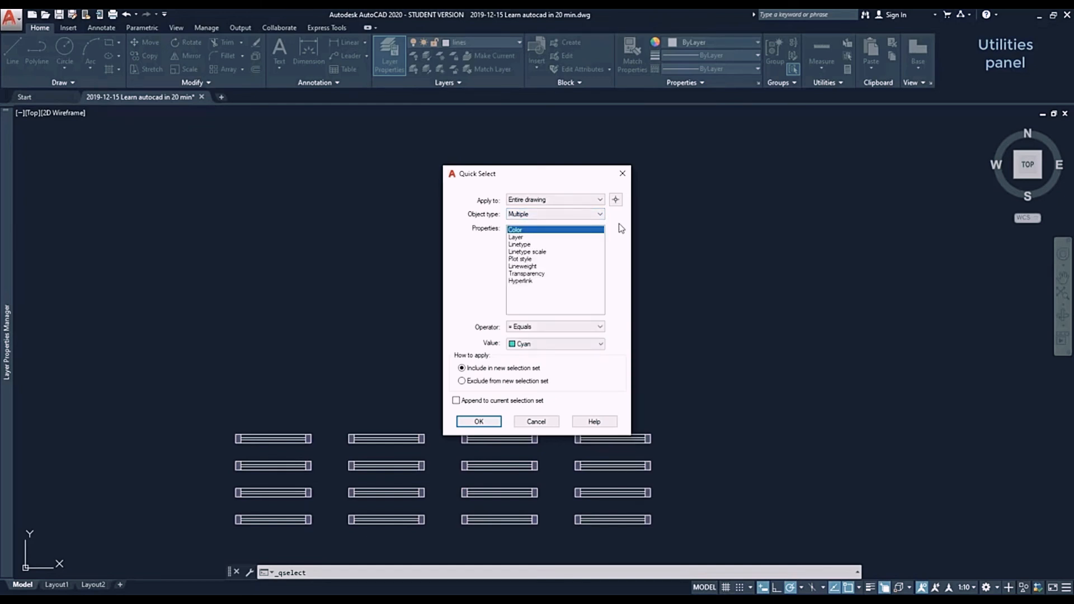
{"action": "left_click", "coordinate": [481, 422]}
{"action": "scroll", "coordinate": [667, 323], "scroll_direction": "down", "scroll_amount": 8}
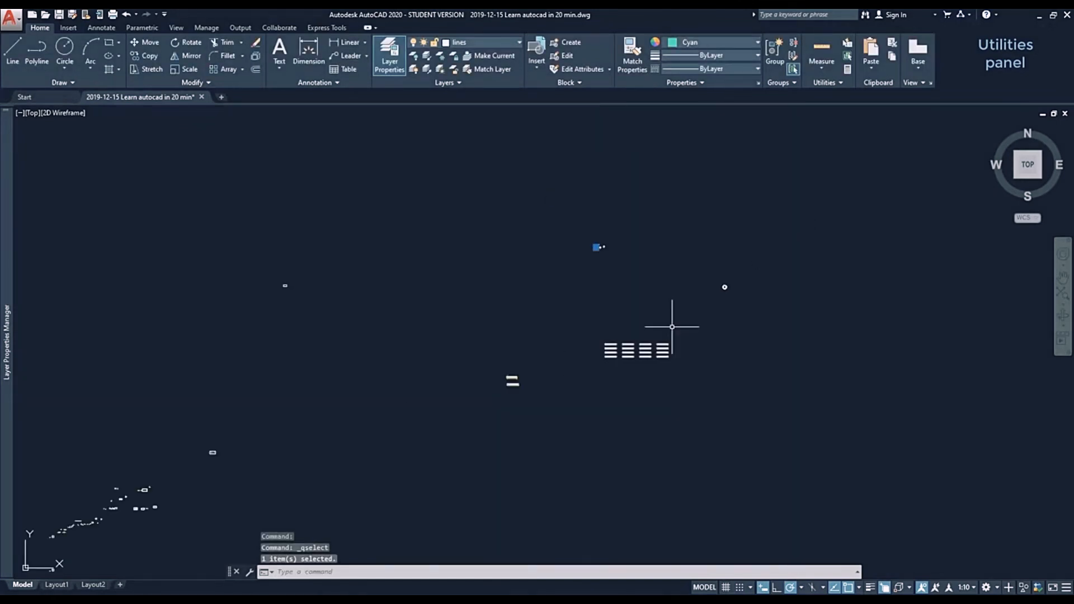
{"action": "scroll", "coordinate": [667, 323], "scroll_direction": "up", "scroll_amount": 8}
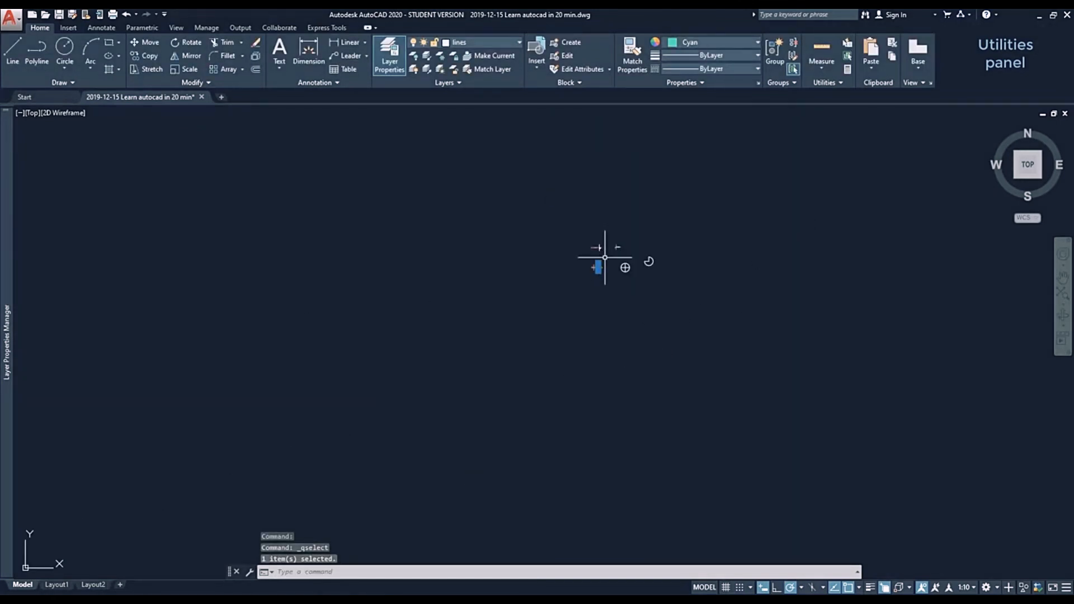
{"action": "scroll", "coordinate": [508, 250], "scroll_direction": "up", "scroll_amount": 8}
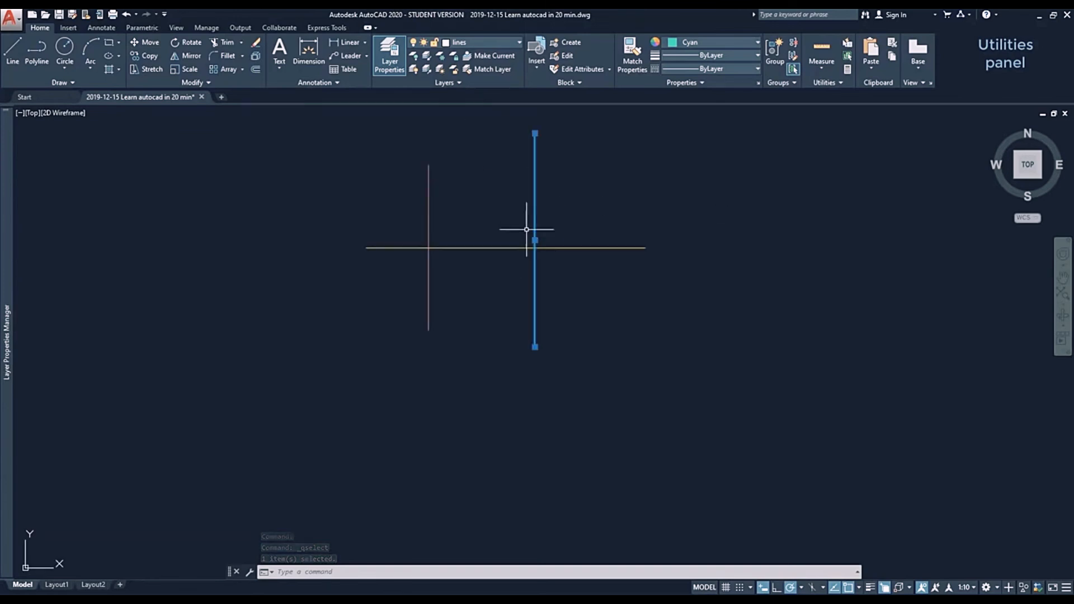
{"action": "scroll", "coordinate": [528, 224], "scroll_direction": "up", "scroll_amount": 3}
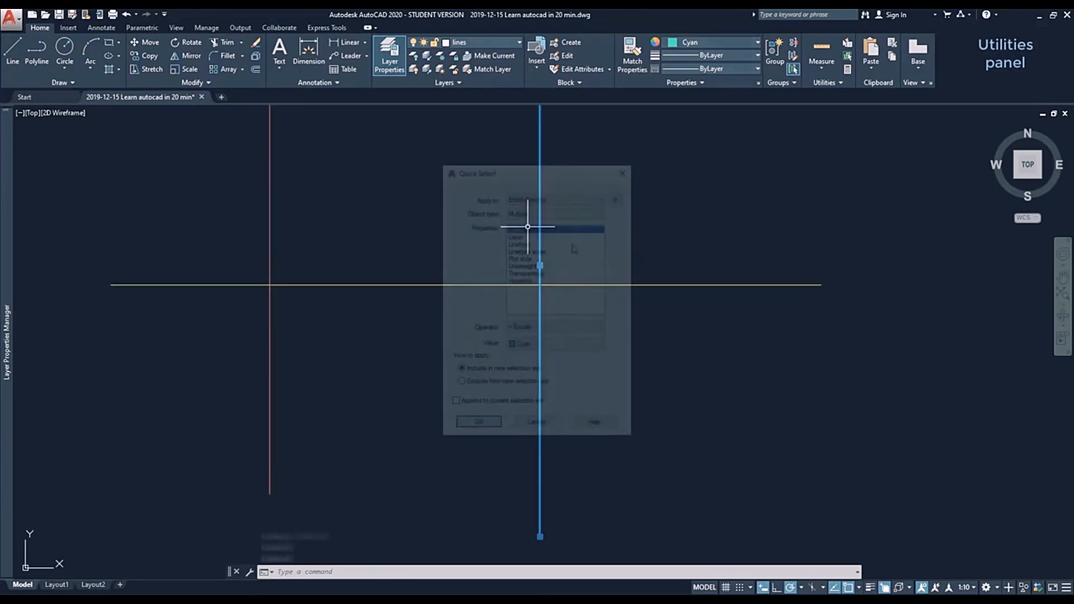
- Quick-select everything in the drawing whose layer equals hatch, inspect the selection and clear it
{"action": "left_click", "coordinate": [533, 238]}
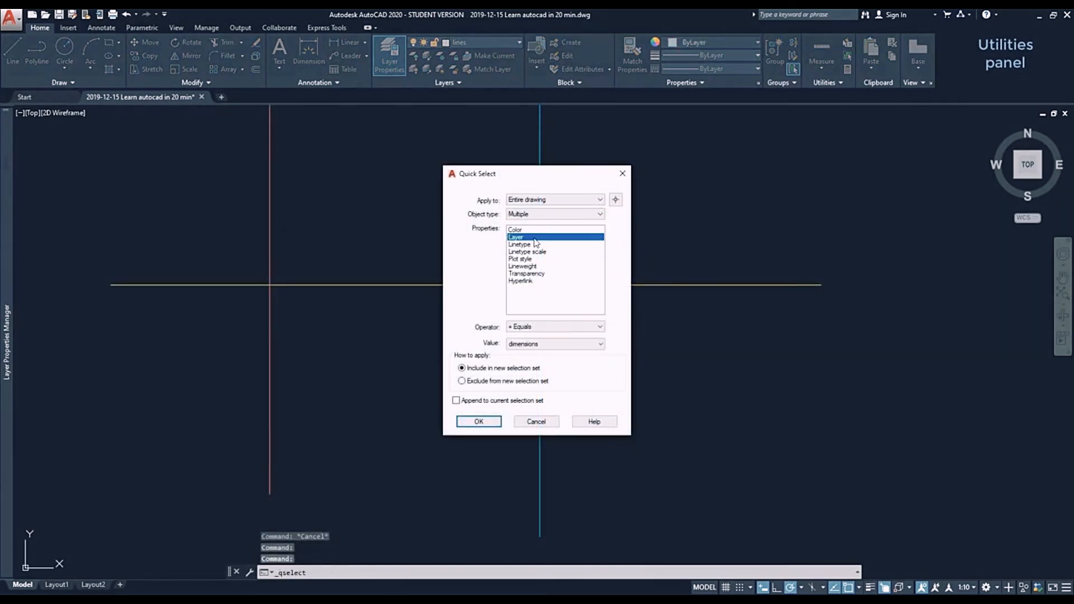
{"action": "left_click", "coordinate": [565, 346]}
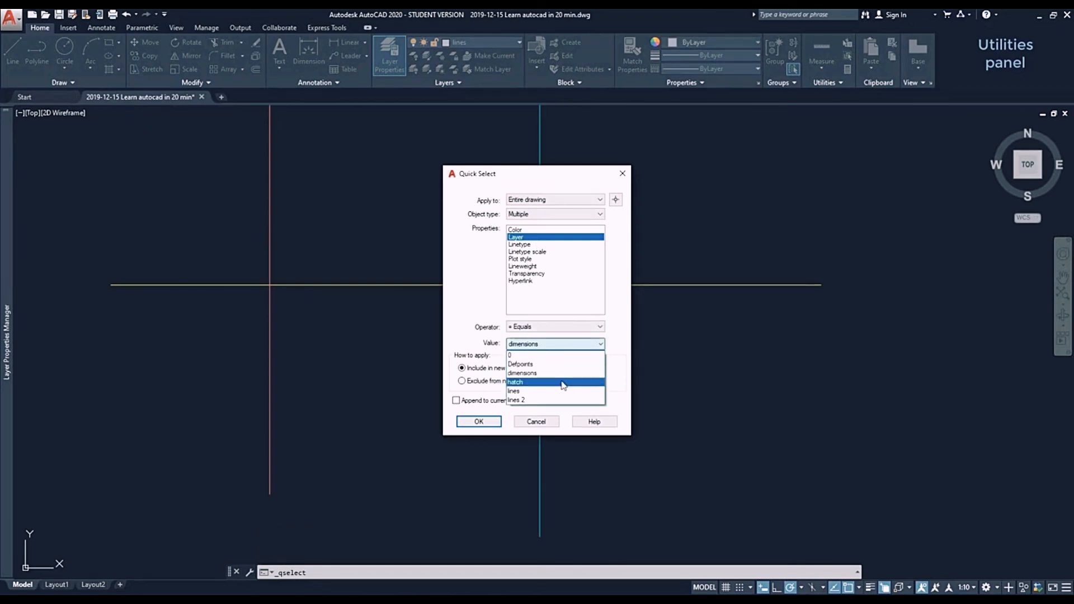
{"action": "left_click", "coordinate": [562, 383]}
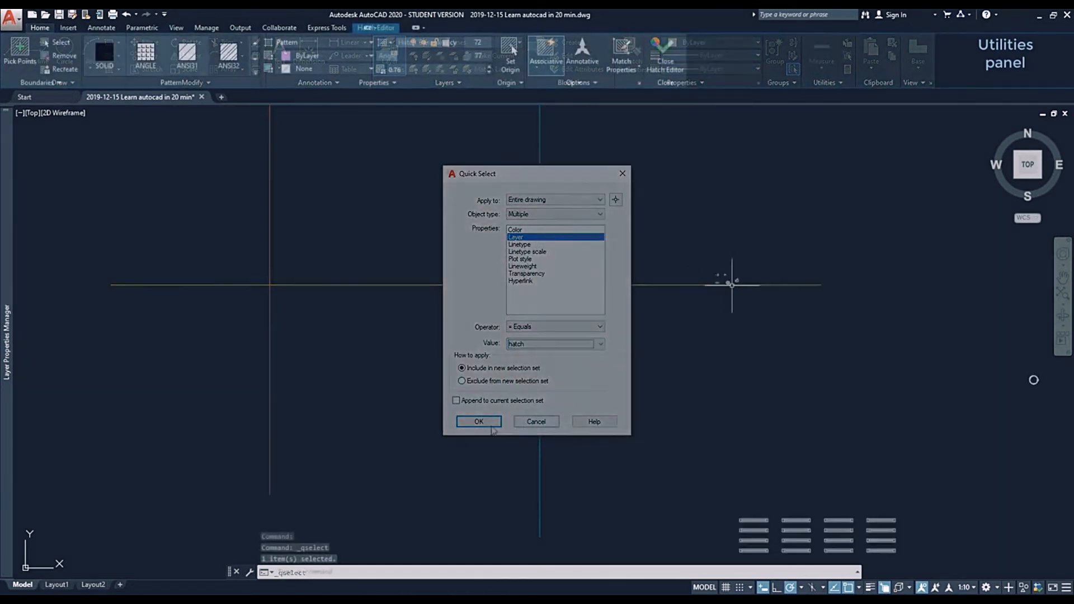
{"action": "scroll", "coordinate": [614, 499], "scroll_direction": "up", "scroll_amount": 10}
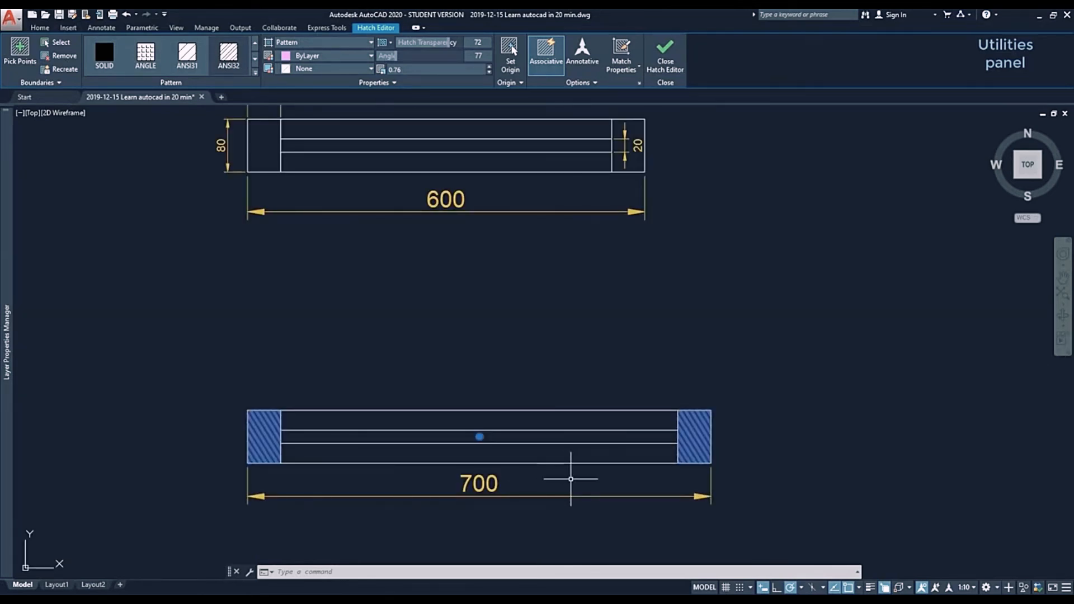
{"action": "key", "text": "Escape"}
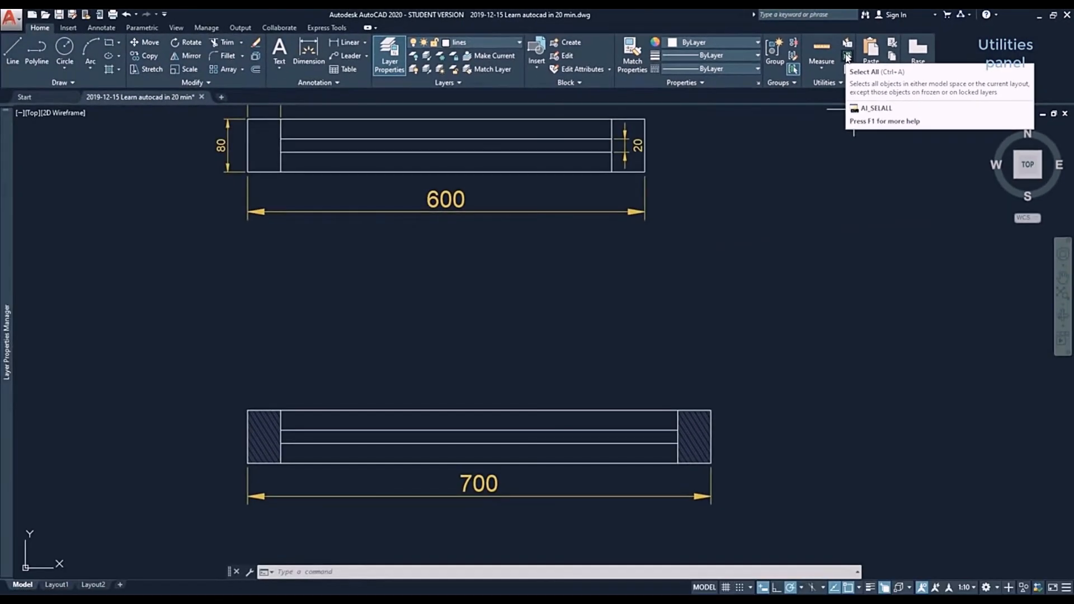
- Select all objects in the drawing, view the selection and clear it
{"action": "left_click", "coordinate": [847, 57]}
{"action": "scroll", "coordinate": [660, 281], "scroll_direction": "down", "scroll_amount": 5}
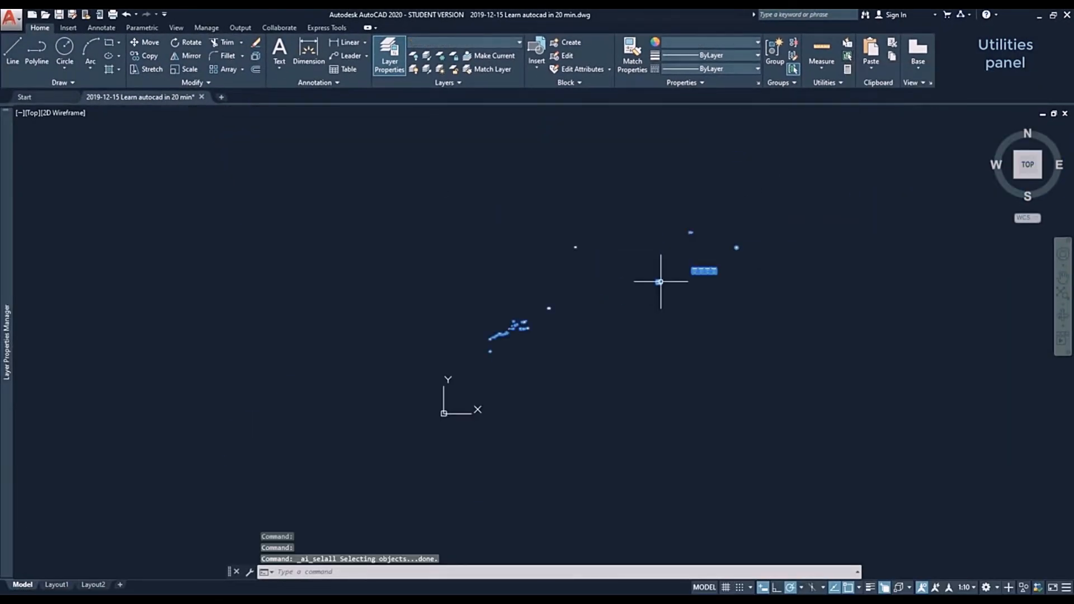
{"action": "scroll", "coordinate": [745, 256], "scroll_direction": "up", "scroll_amount": 4}
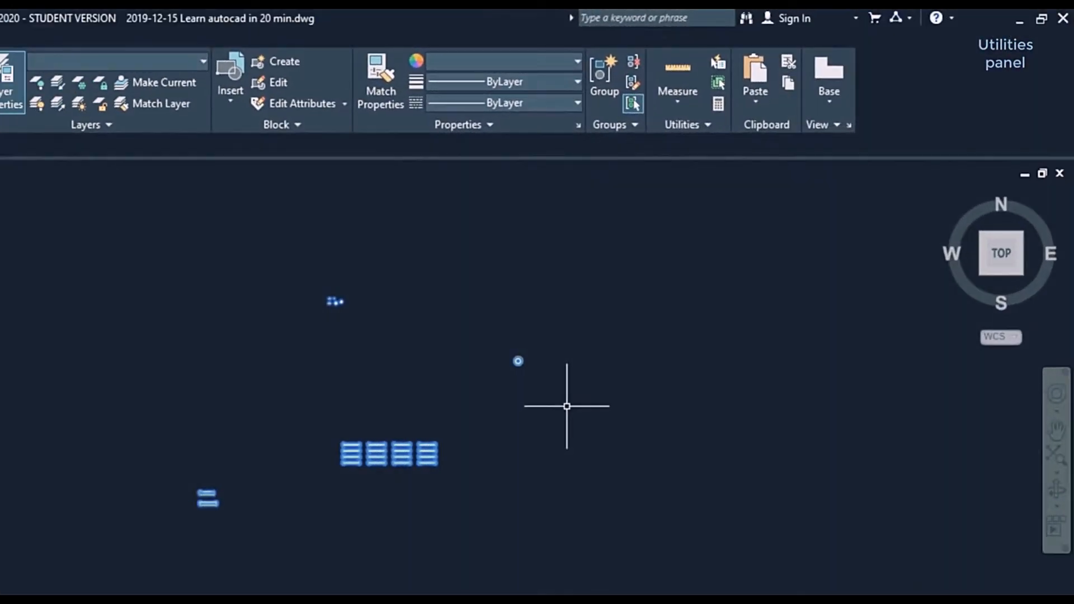
{"action": "key", "text": "Escape"}
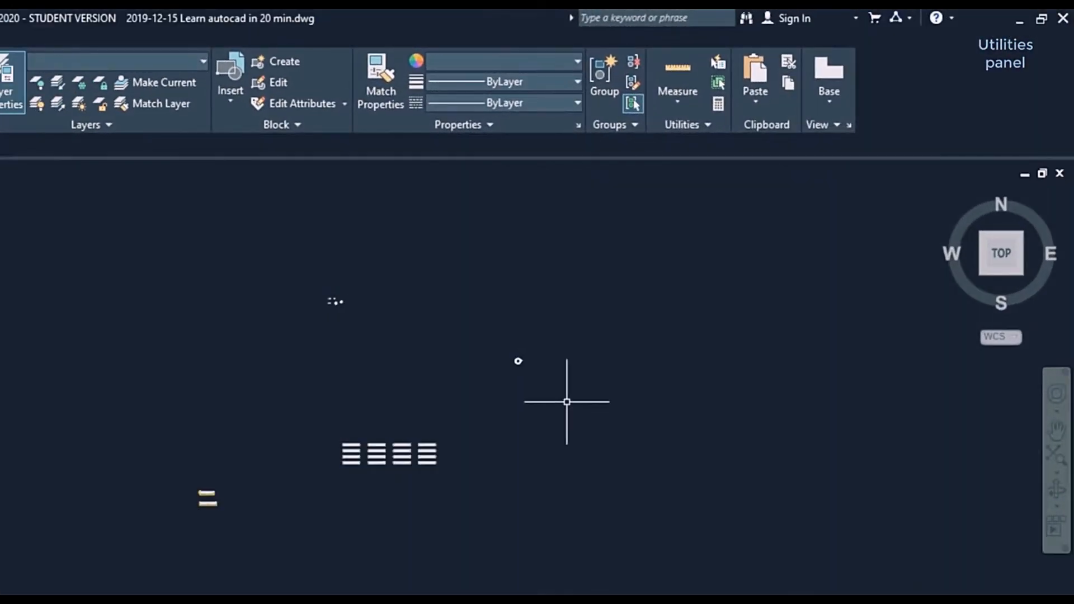
- Calculate 56+46 and 35*(57+90) with the quick calculator
{"action": "left_click", "coordinate": [718, 106]}
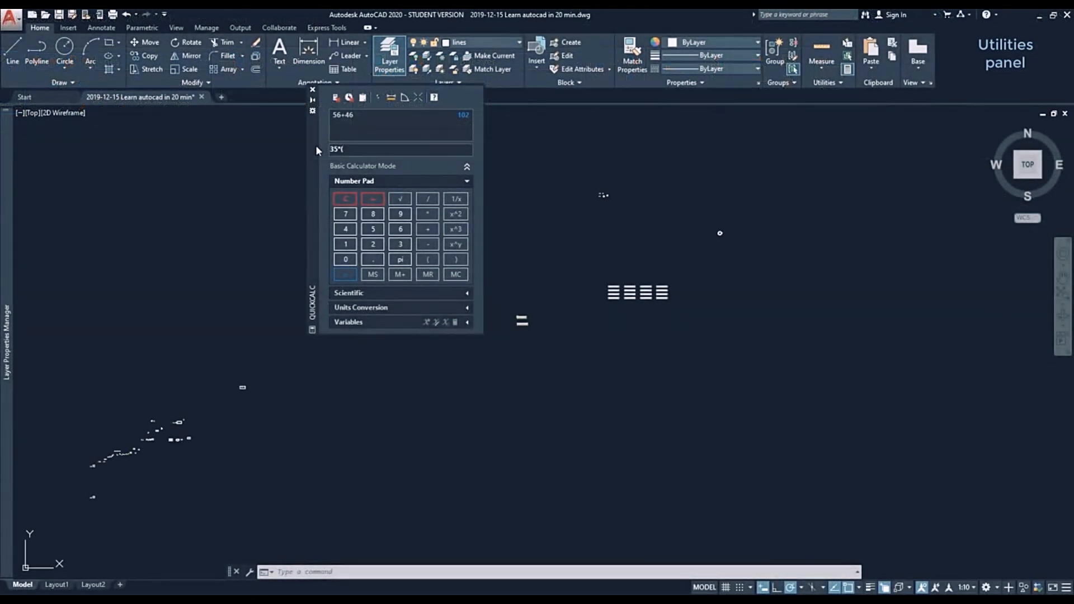
{"action": "type", "text": "57"}
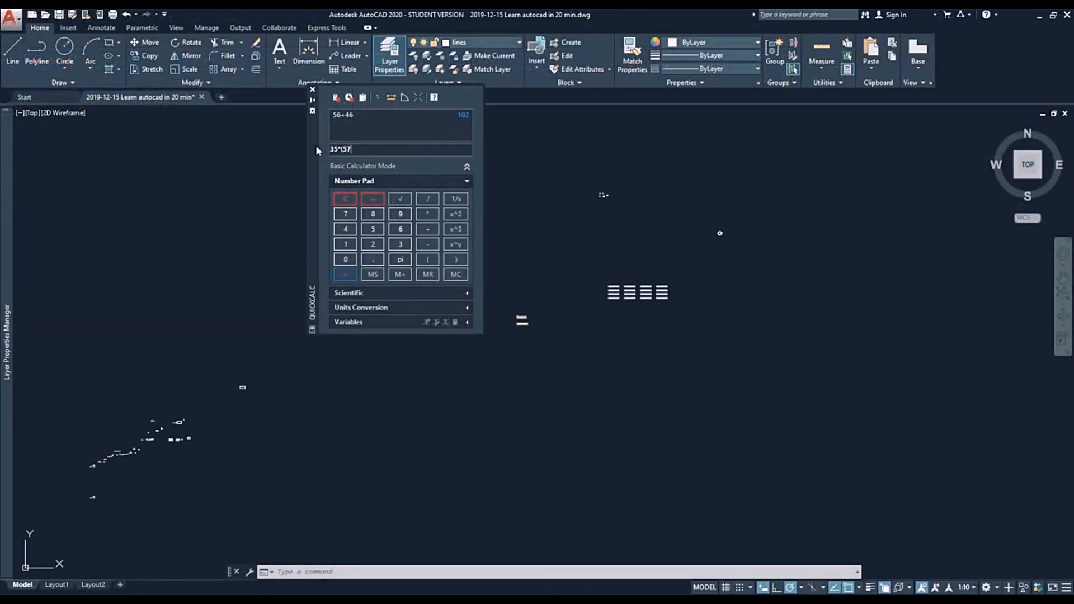
{"action": "type", "text": "+90)"}
{"action": "key", "text": "Return"}
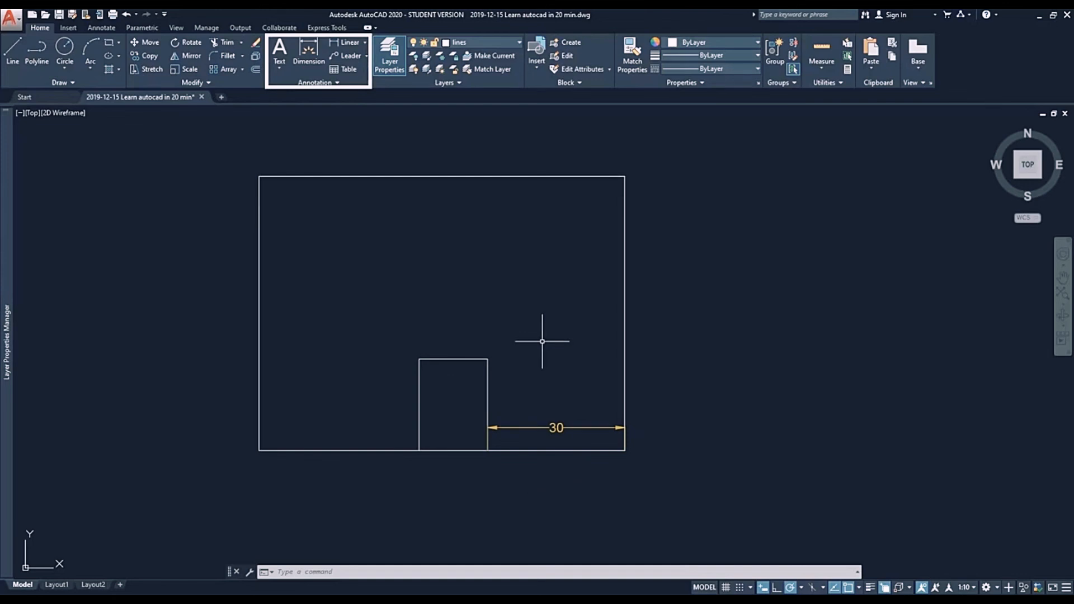
- Add a linear dimension to the large rectangle's top edge from corner to corner, placed about 4 units above it
{"action": "left_click", "coordinate": [102, 28]}
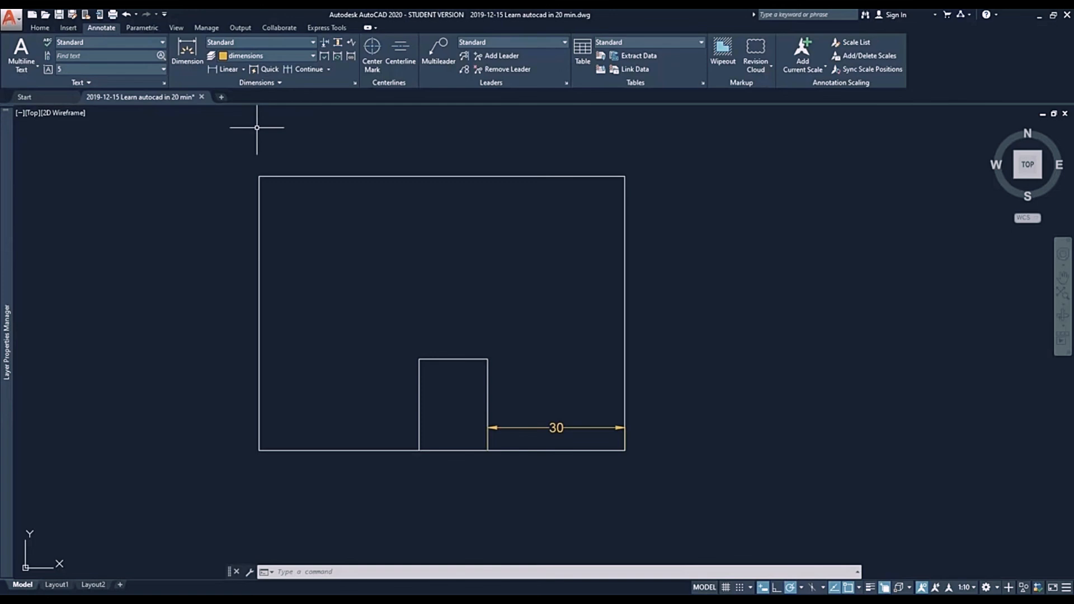
{"action": "left_click", "coordinate": [244, 69]}
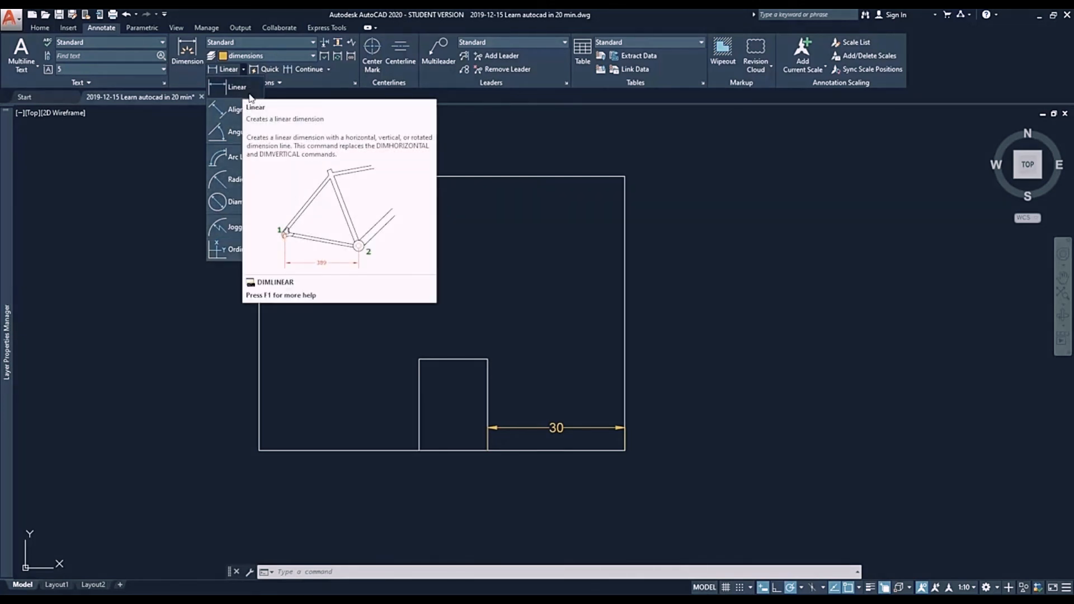
{"action": "left_click", "coordinate": [238, 88]}
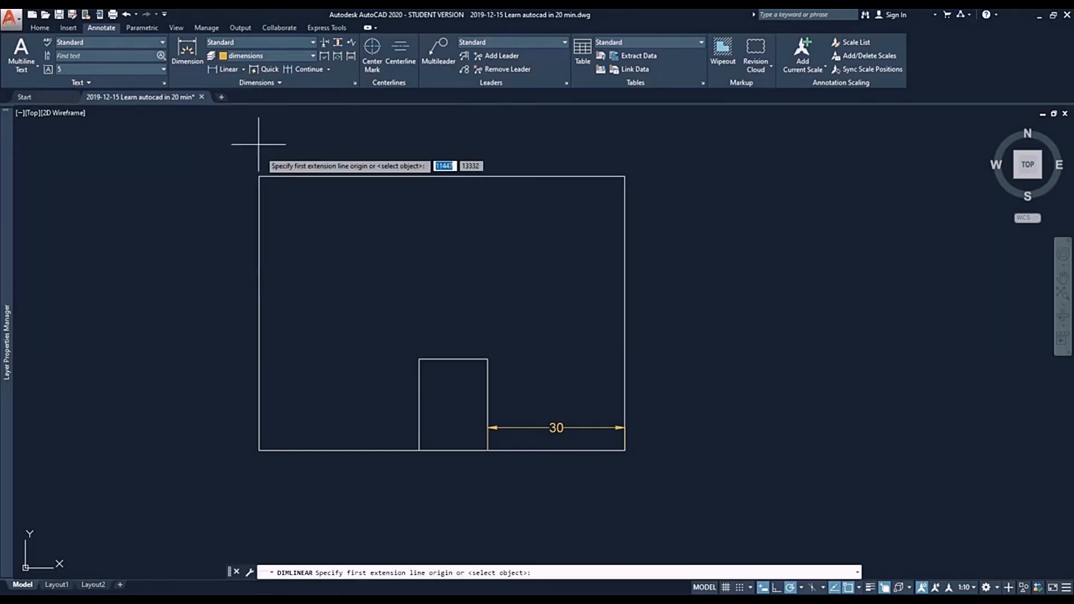
{"action": "left_click", "coordinate": [259, 176]}
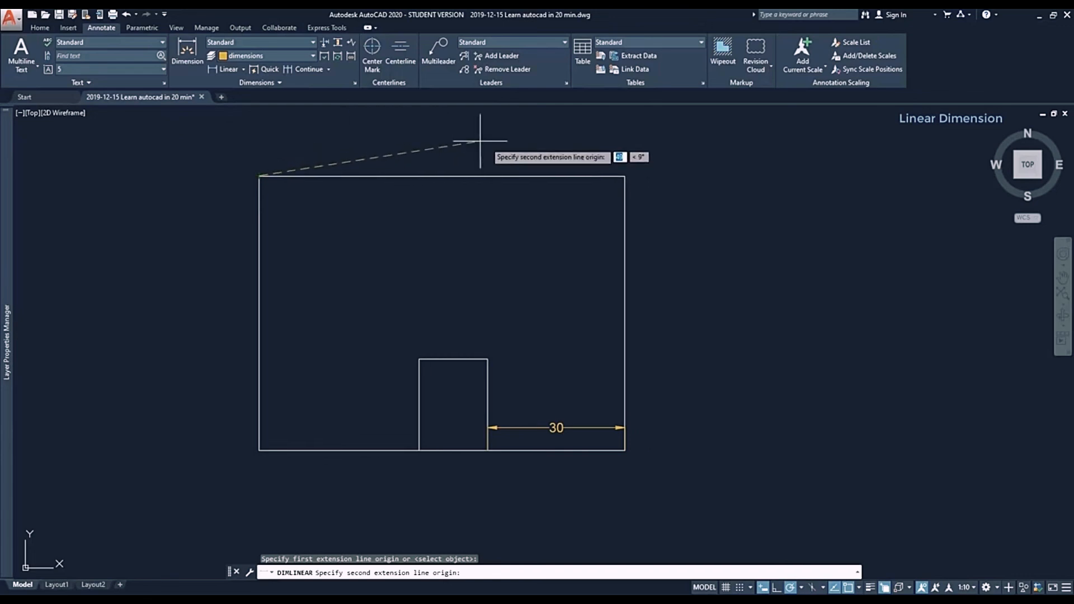
{"action": "left_click", "coordinate": [625, 176]}
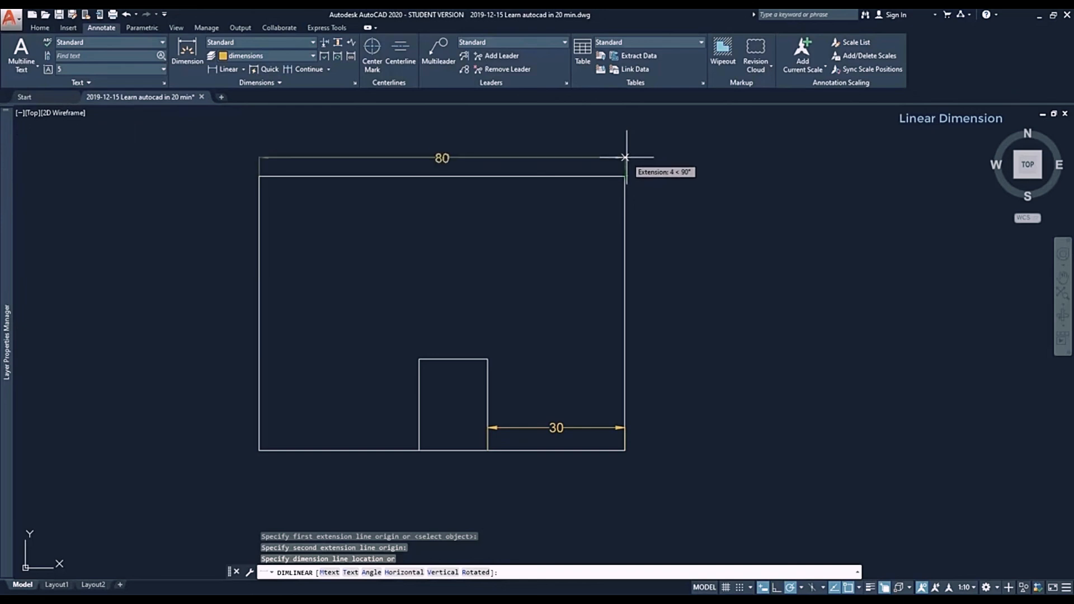
{"action": "left_click", "coordinate": [626, 157]}
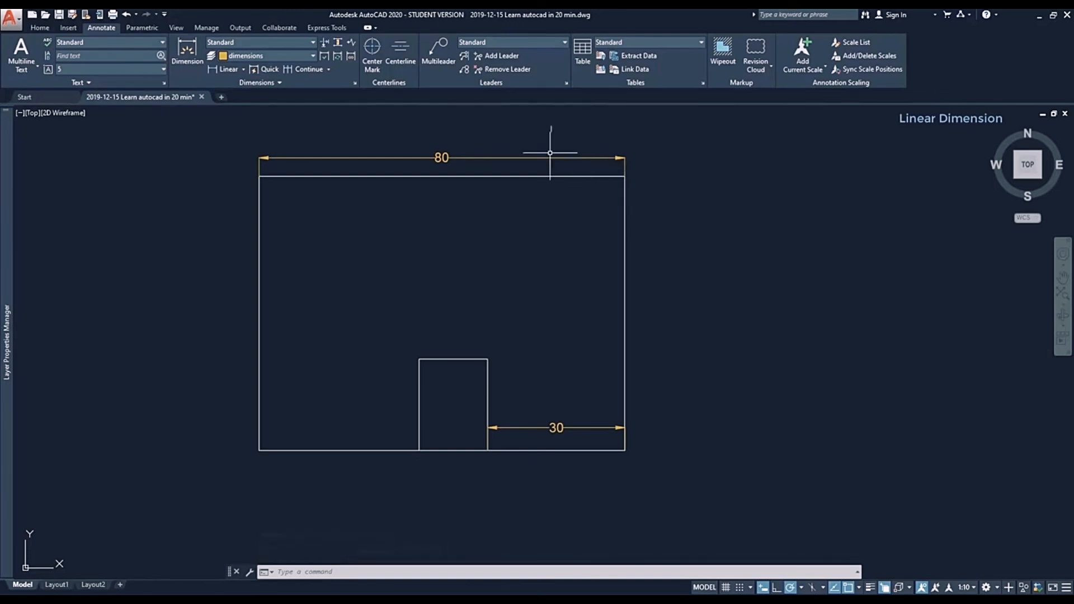
- Modify the Standard dimension style, reviewing its arrow and text settings and setting the text height to 2
{"action": "left_click", "coordinate": [355, 84]}
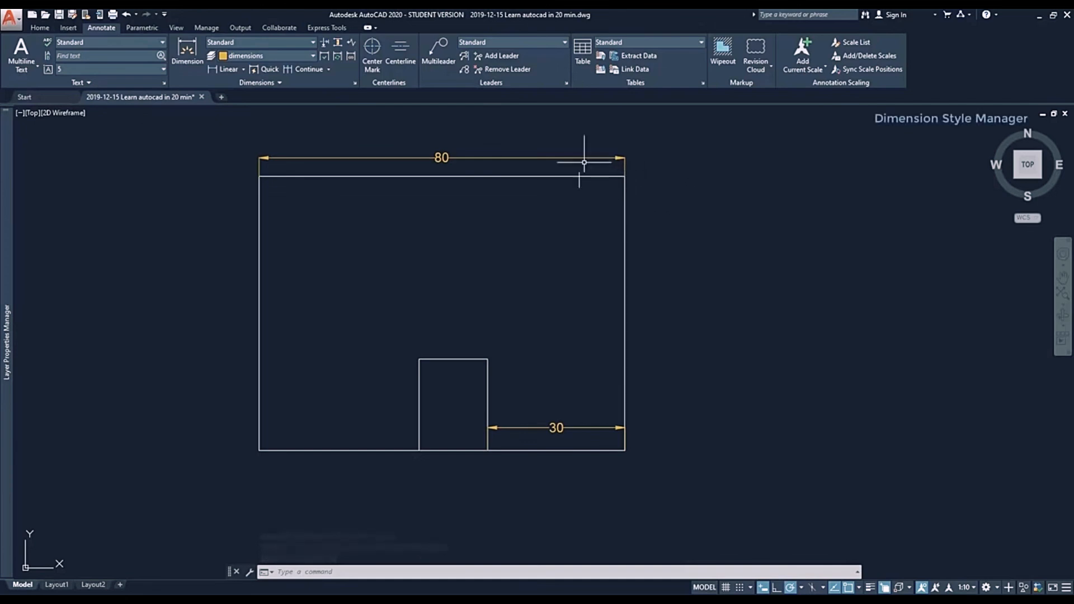
{"action": "left_click", "coordinate": [356, 85]}
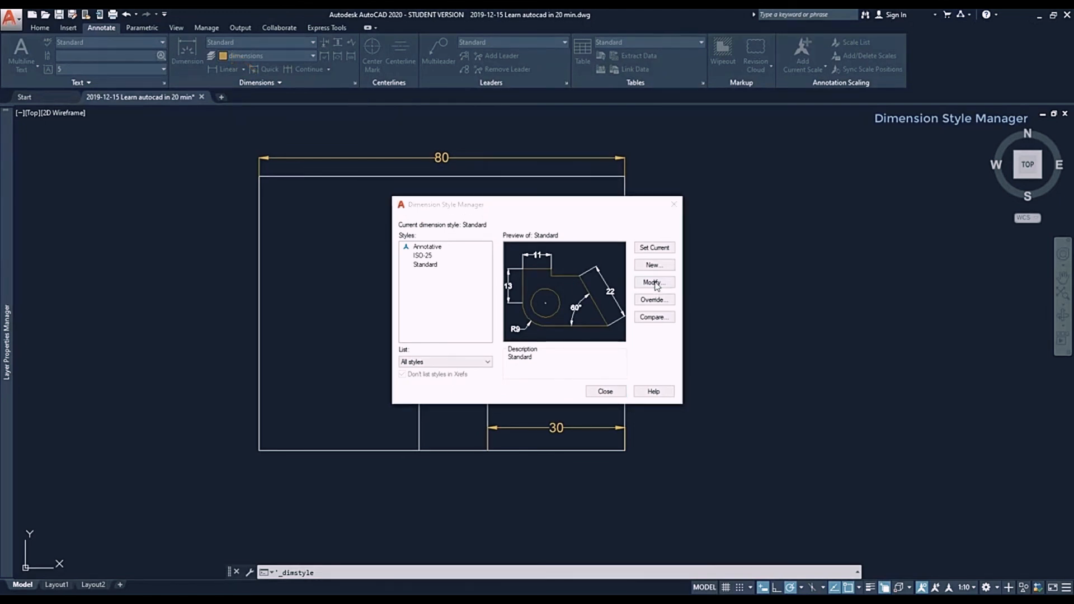
{"action": "left_click", "coordinate": [653, 283]}
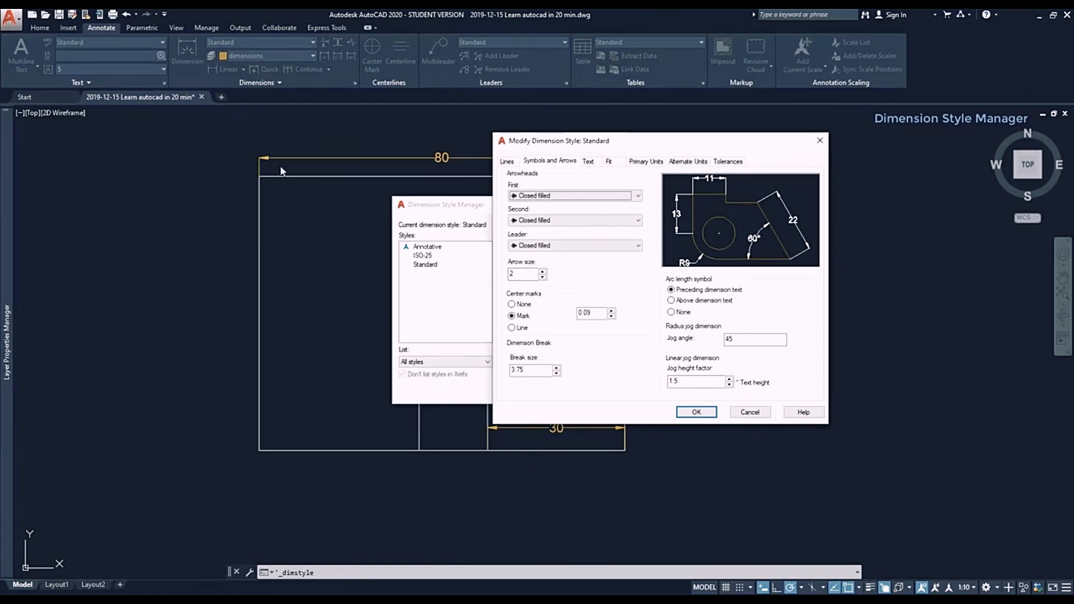
{"action": "left_click", "coordinate": [589, 162]}
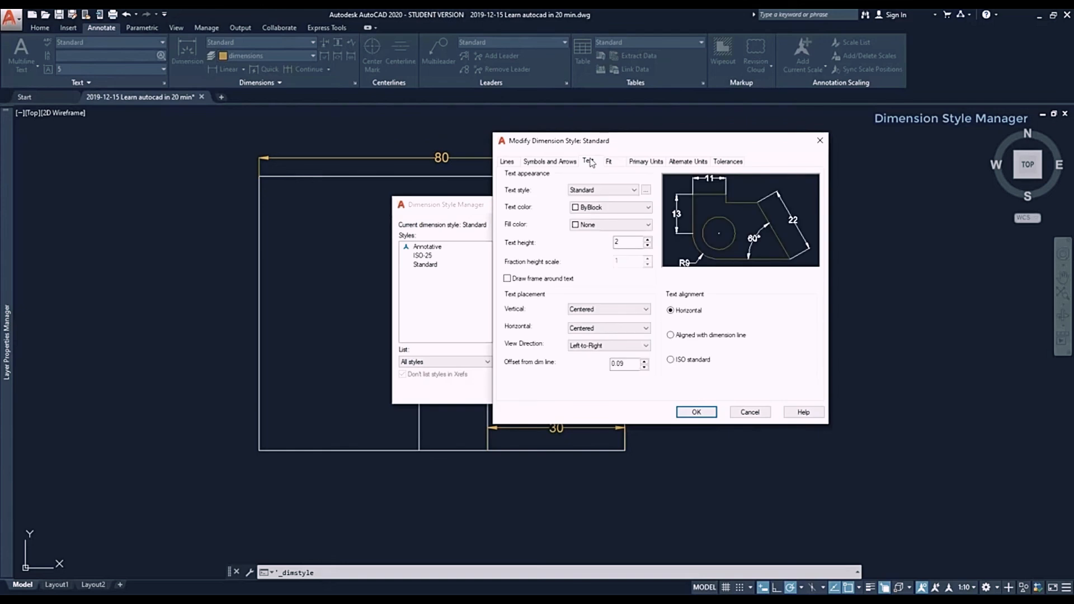
{"action": "double_click", "coordinate": [630, 242]}
{"action": "type", "text": "2"}
{"action": "left_click", "coordinate": [696, 412]}
{"action": "left_click", "coordinate": [605, 392]}
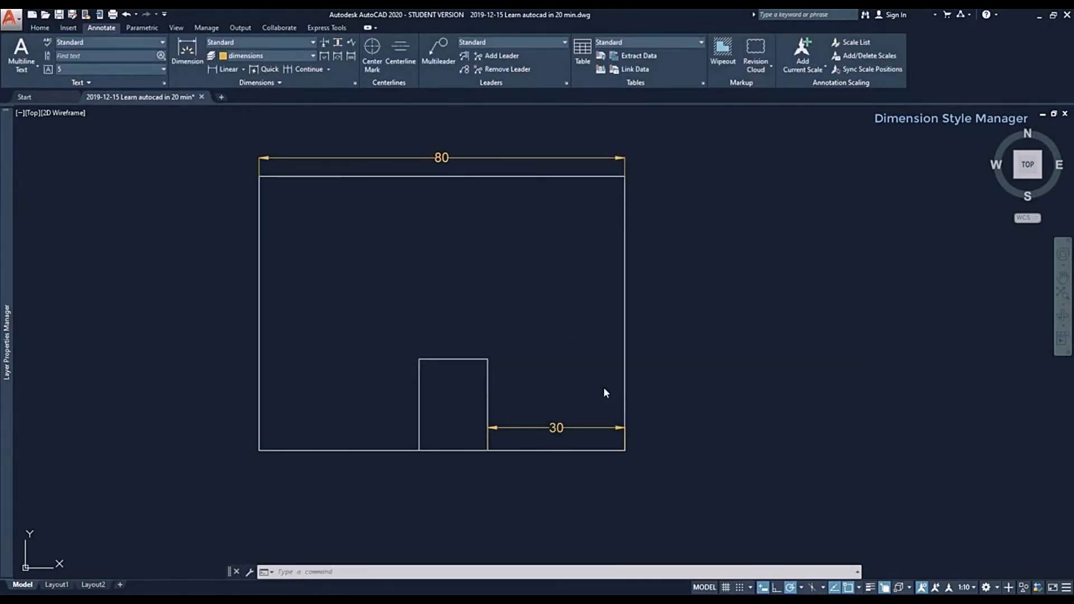
- Measure the text height of the dimension above the large rectangle with a temporary linear dimension
{"action": "scroll", "coordinate": [423, 140], "scroll_direction": "up", "scroll_amount": 3}
{"action": "type", "text": "DLI"}
{"action": "key", "text": "Return"}
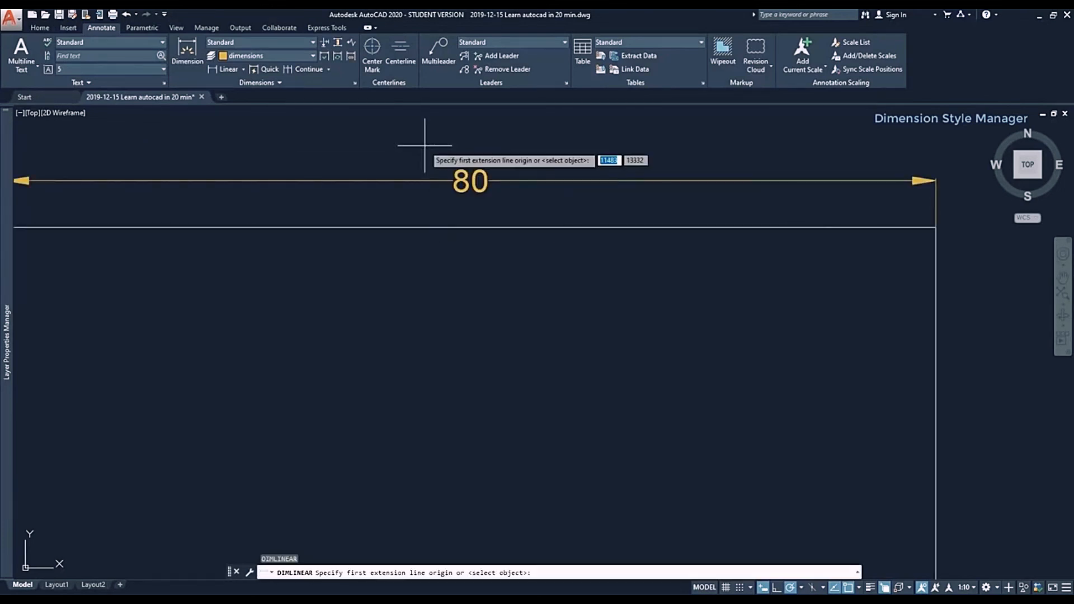
{"action": "left_click", "coordinate": [491, 178]}
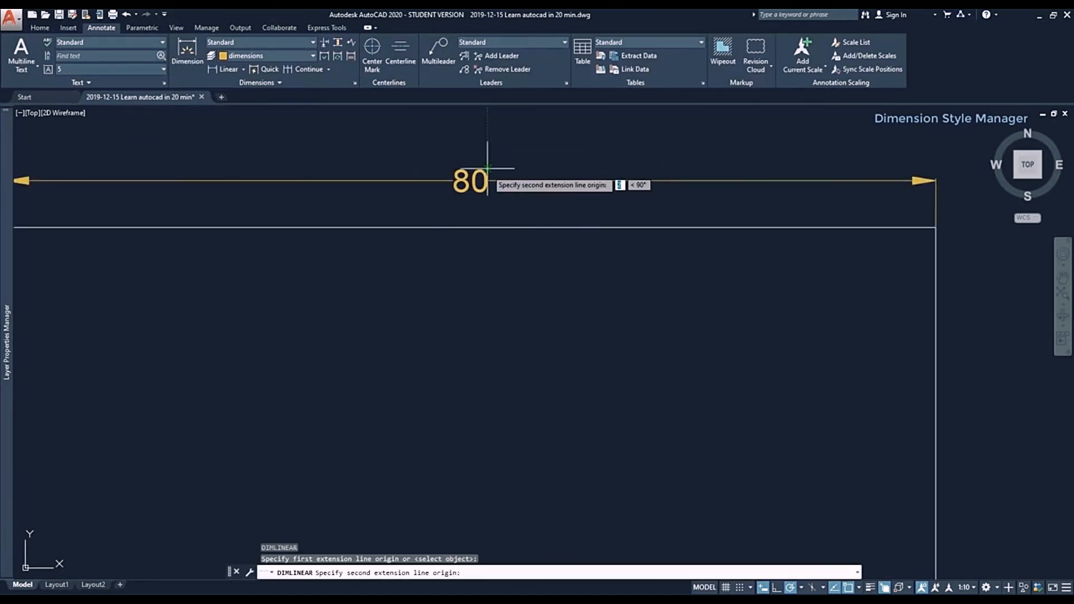
{"action": "left_click", "coordinate": [488, 168]}
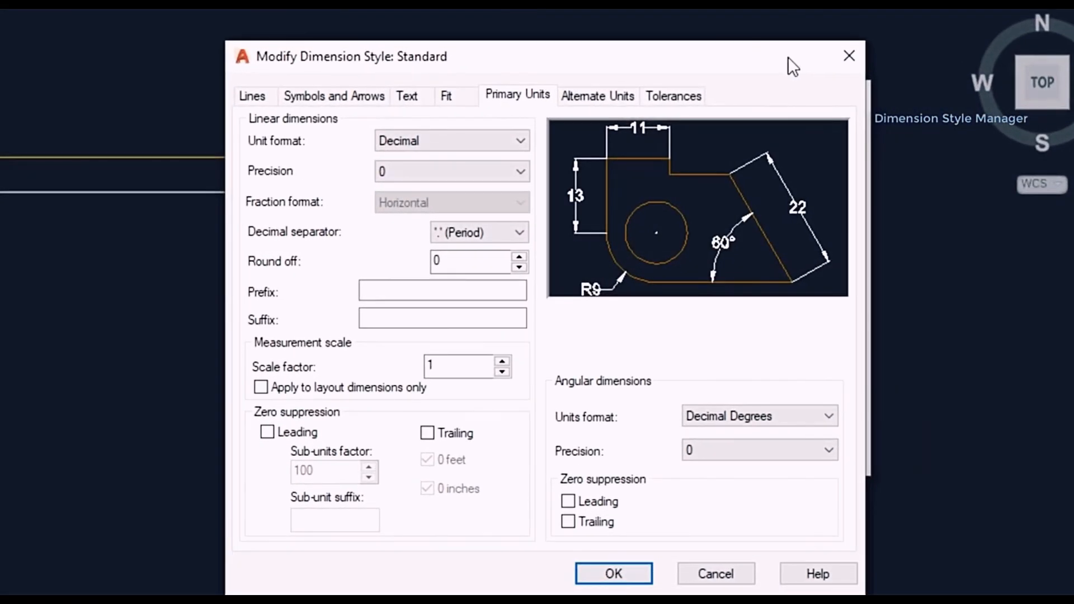
- Set the Standard dimension style's linear precision to 0.00 and suffix to m, keeping the Decimal unit format, and close the style manager
{"action": "left_click", "coordinate": [516, 138]}
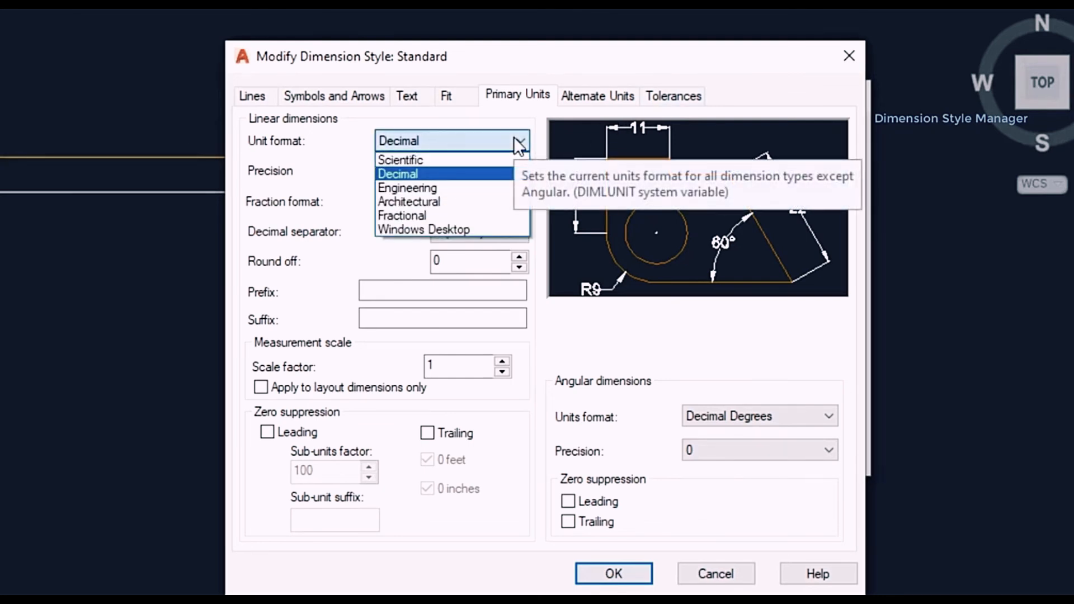
{"action": "left_click", "coordinate": [515, 139]}
{"action": "left_click", "coordinate": [520, 173]}
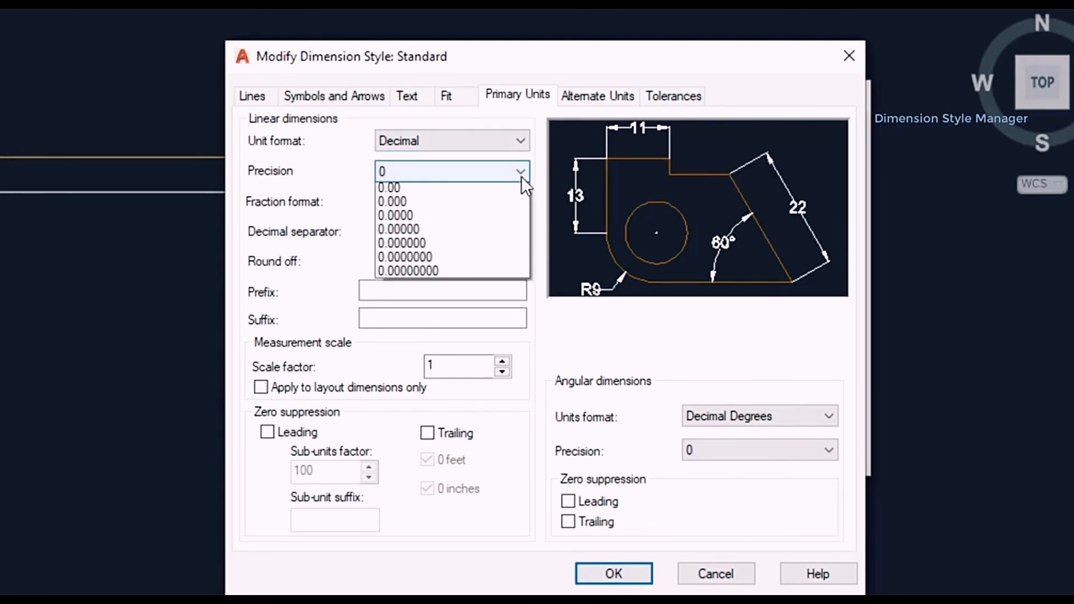
{"action": "left_click", "coordinate": [502, 218]}
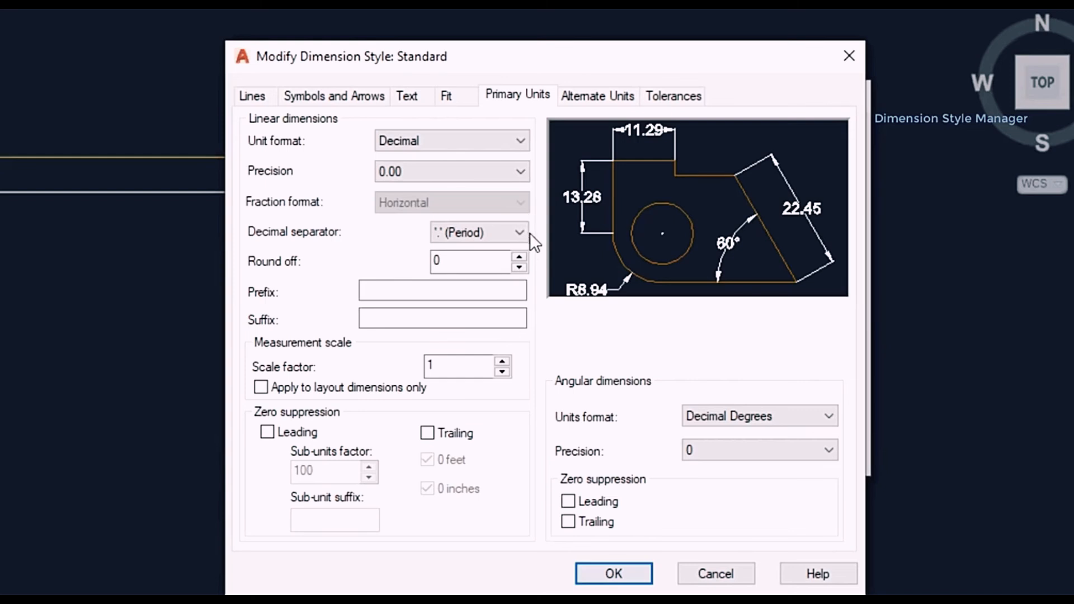
{"action": "left_click", "coordinate": [489, 318]}
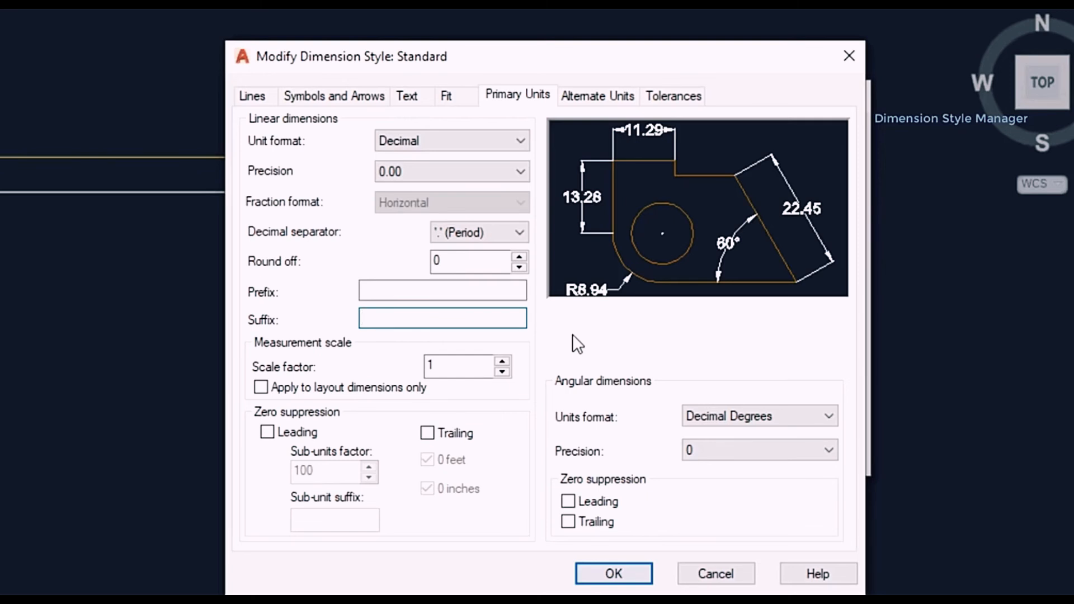
{"action": "type", "text": "m"}
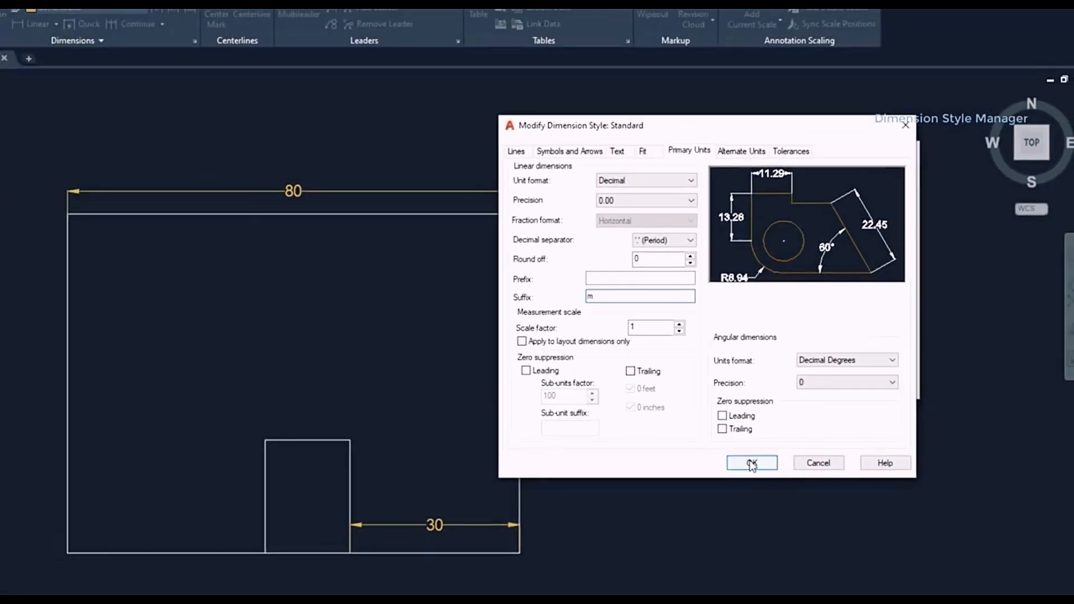
{"action": "left_click", "coordinate": [752, 464]}
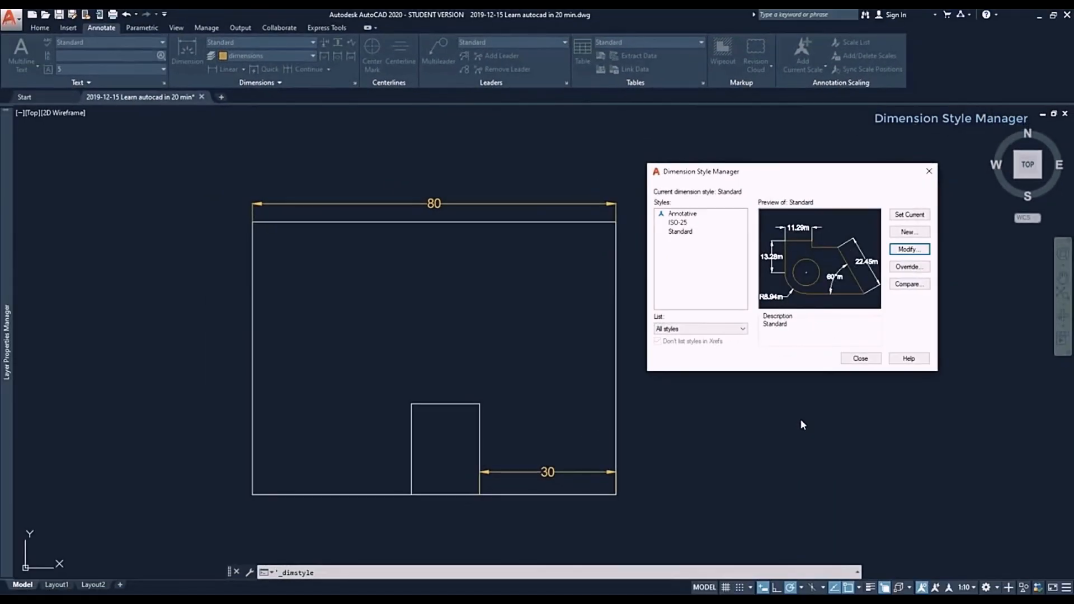
{"action": "left_click", "coordinate": [858, 357]}
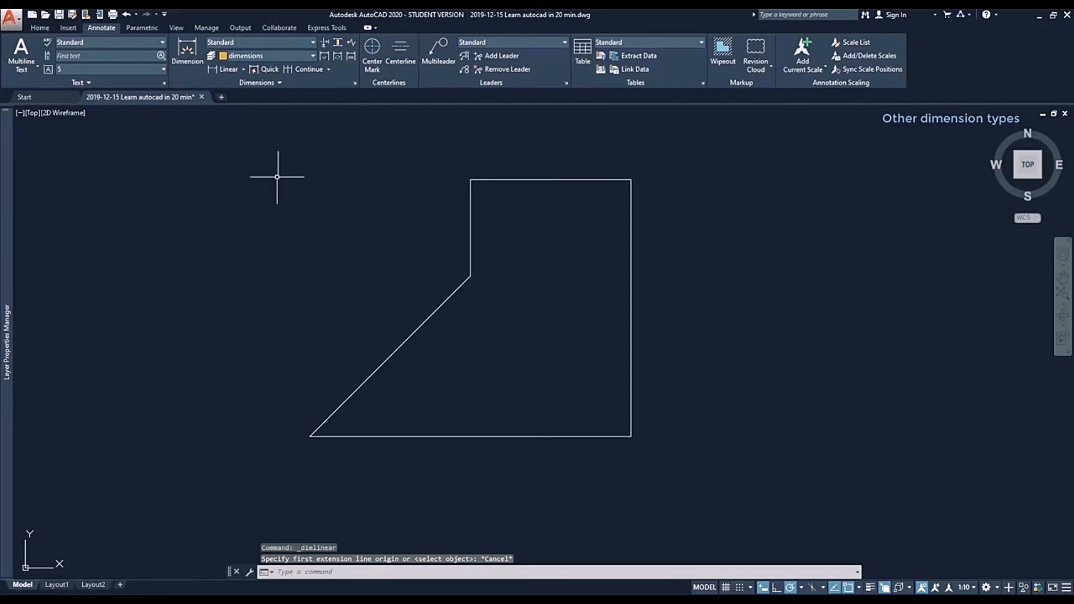
- Add a horizontal linear dimension between the slanted edge's two endpoints, placed above that edge
{"action": "left_click", "coordinate": [225, 68]}
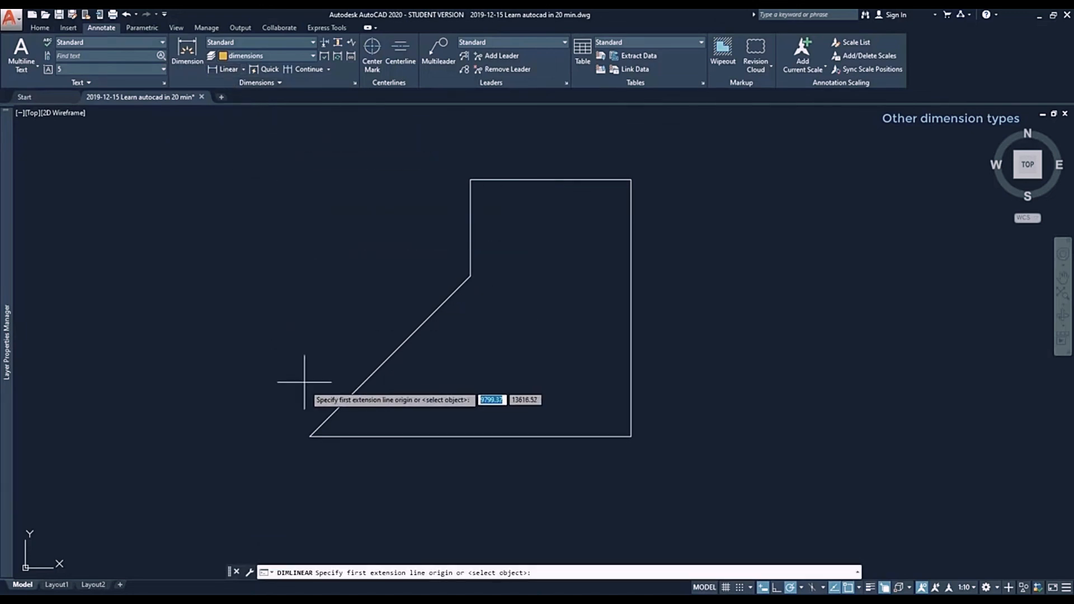
{"action": "left_click", "coordinate": [312, 434]}
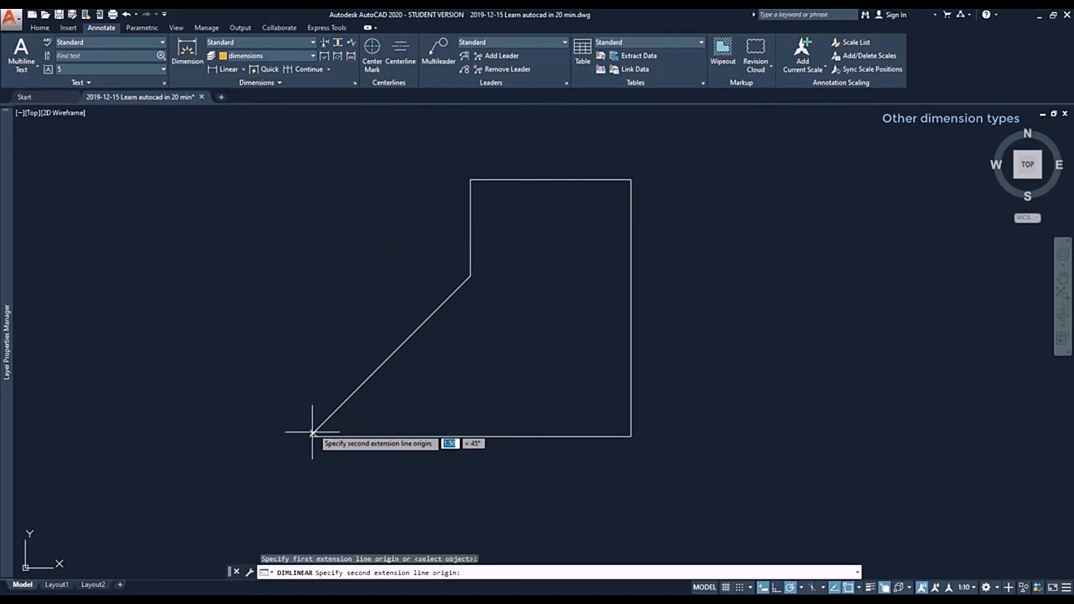
{"action": "left_click", "coordinate": [470, 276]}
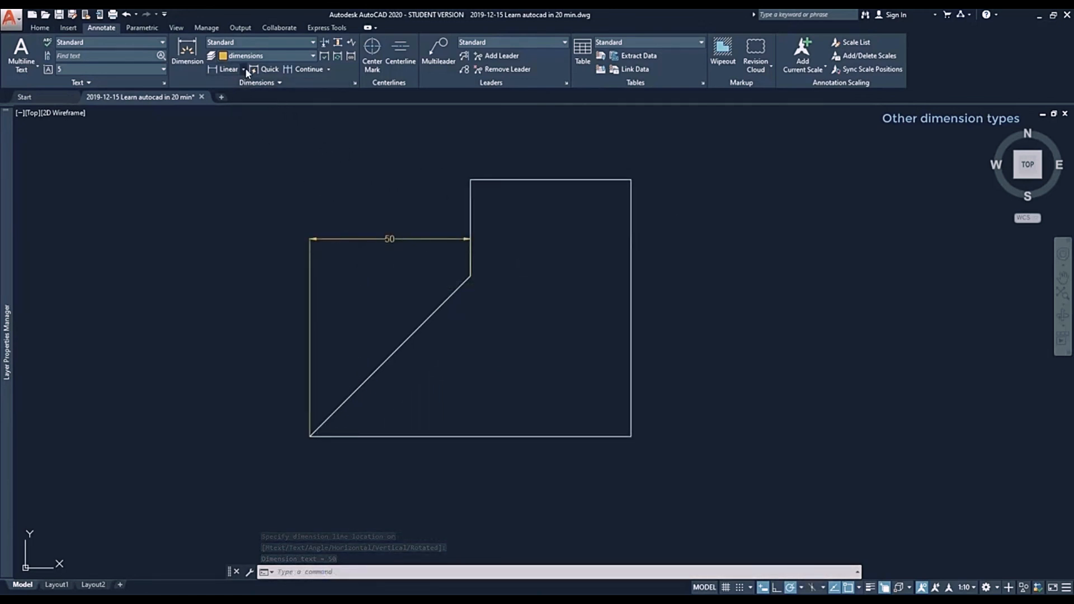
- Add an aligned dimension along the slanted edge between its endpoints, offset outside the shape
{"action": "left_click", "coordinate": [243, 68]}
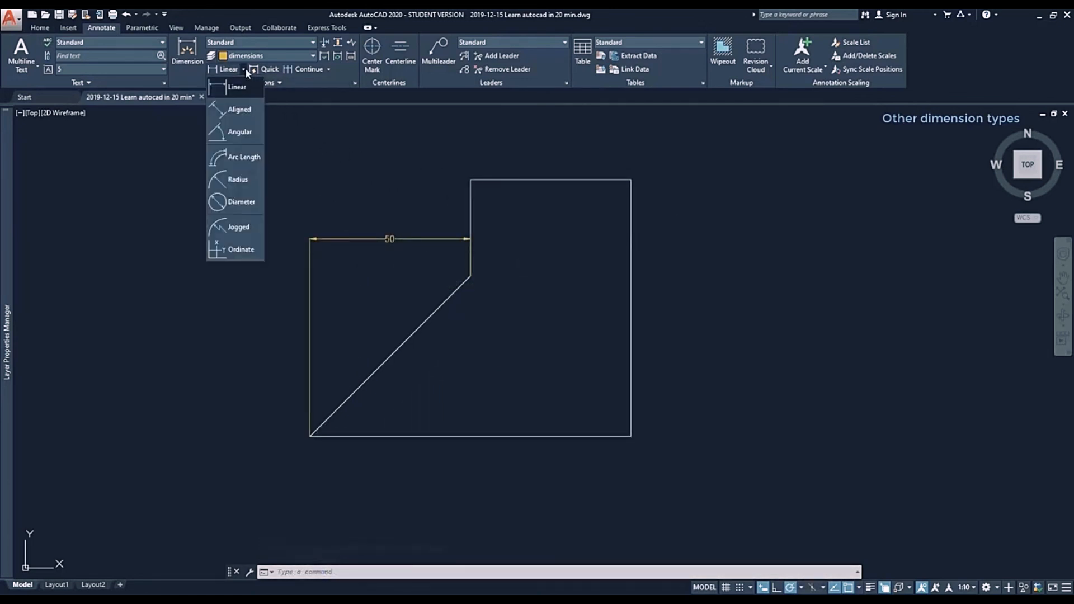
{"action": "left_click", "coordinate": [240, 110]}
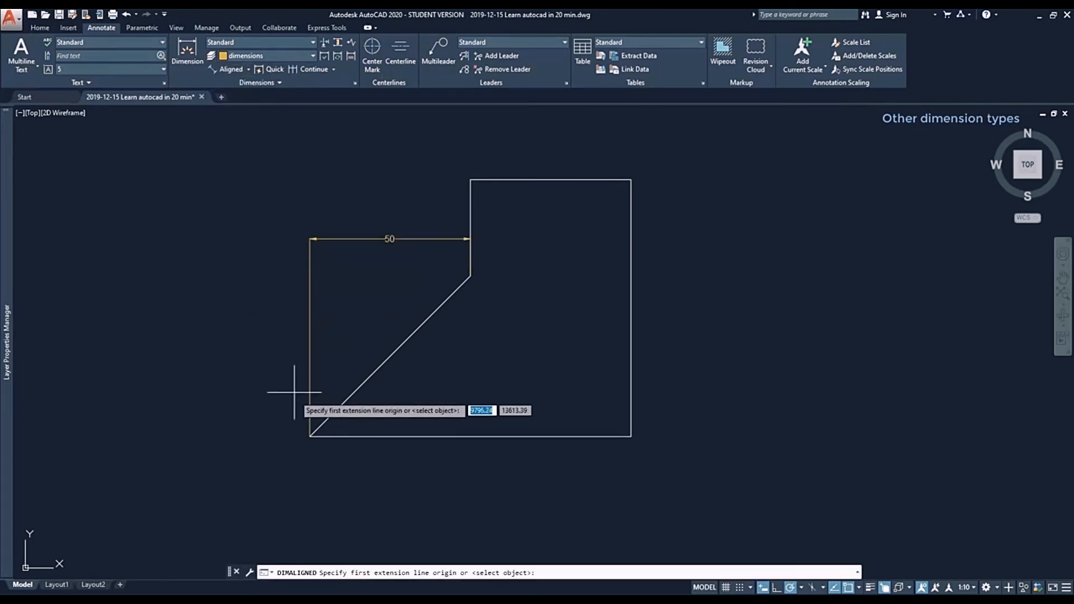
{"action": "left_click", "coordinate": [310, 434]}
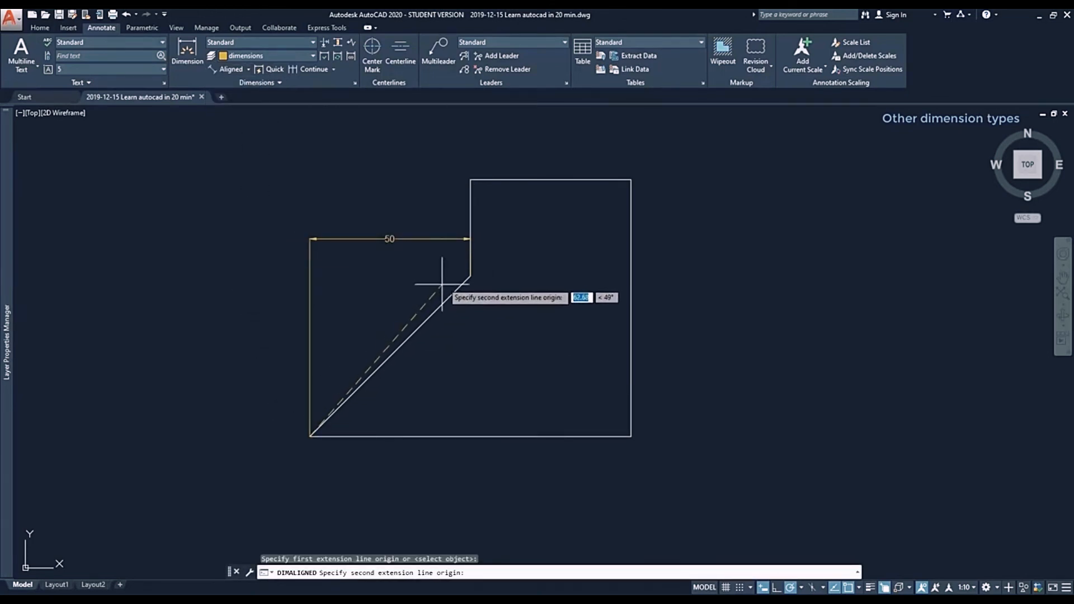
{"action": "left_click", "coordinate": [470, 275]}
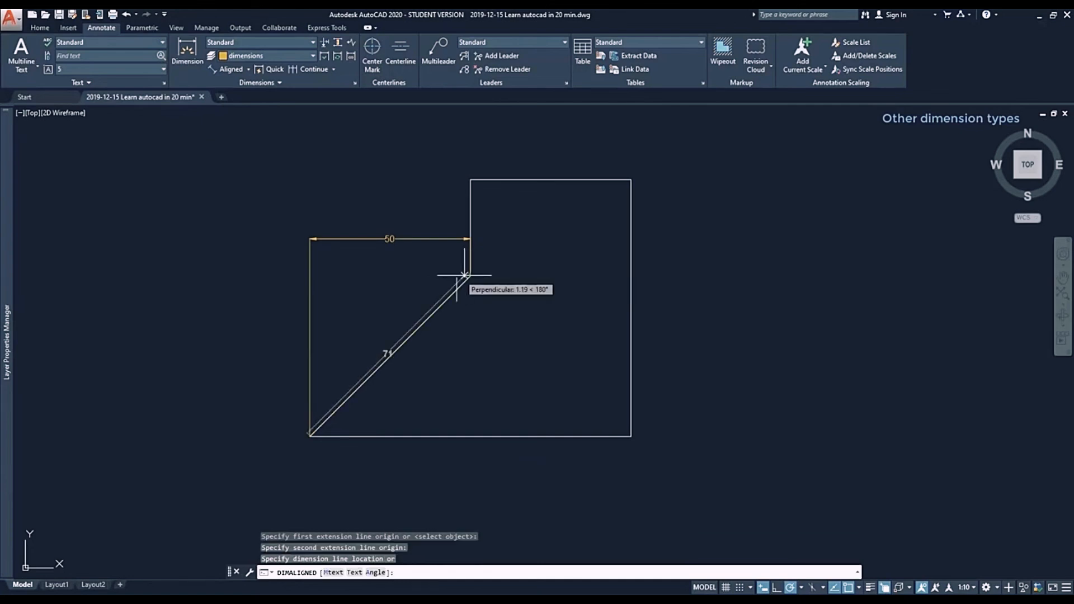
{"action": "left_click", "coordinate": [434, 274]}
- Delete the linear and aligned dimensions from the slanted edge
{"action": "left_click", "coordinate": [414, 239]}
{"action": "key", "text": "Delete"}
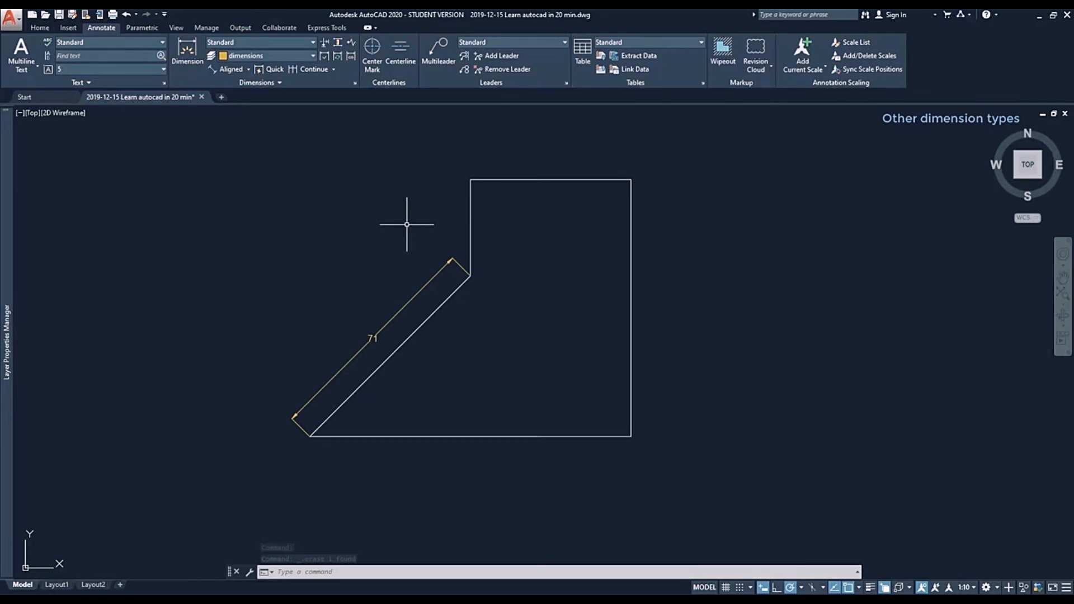
{"action": "left_click", "coordinate": [436, 274]}
{"action": "key", "text": "Delete"}
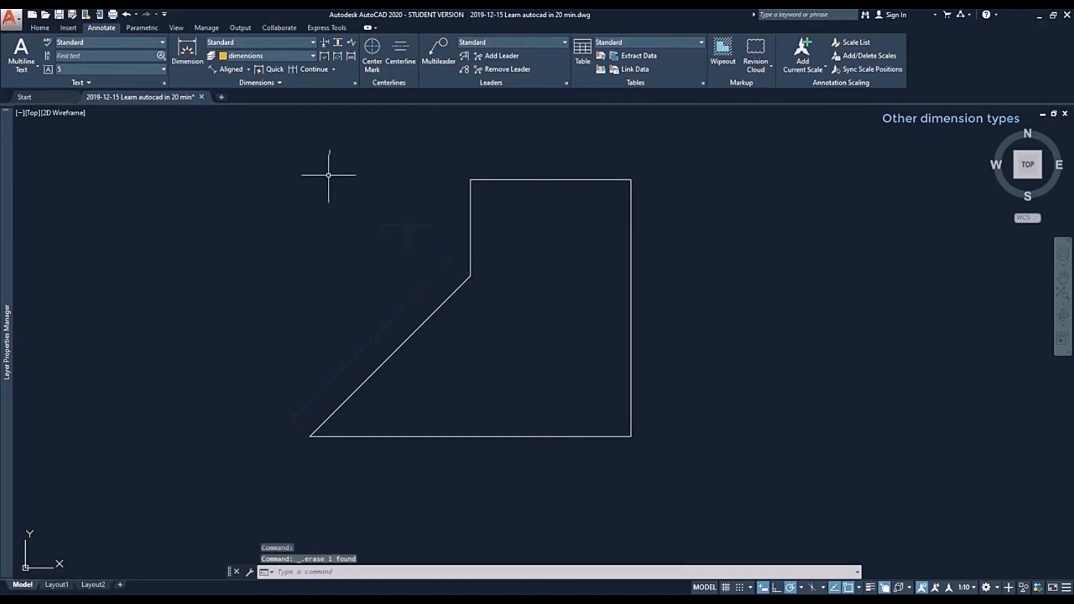
- Add an angular dimension between the slanted edge and the bottom edge, placed inside their corner
{"action": "left_click", "coordinate": [248, 69]}
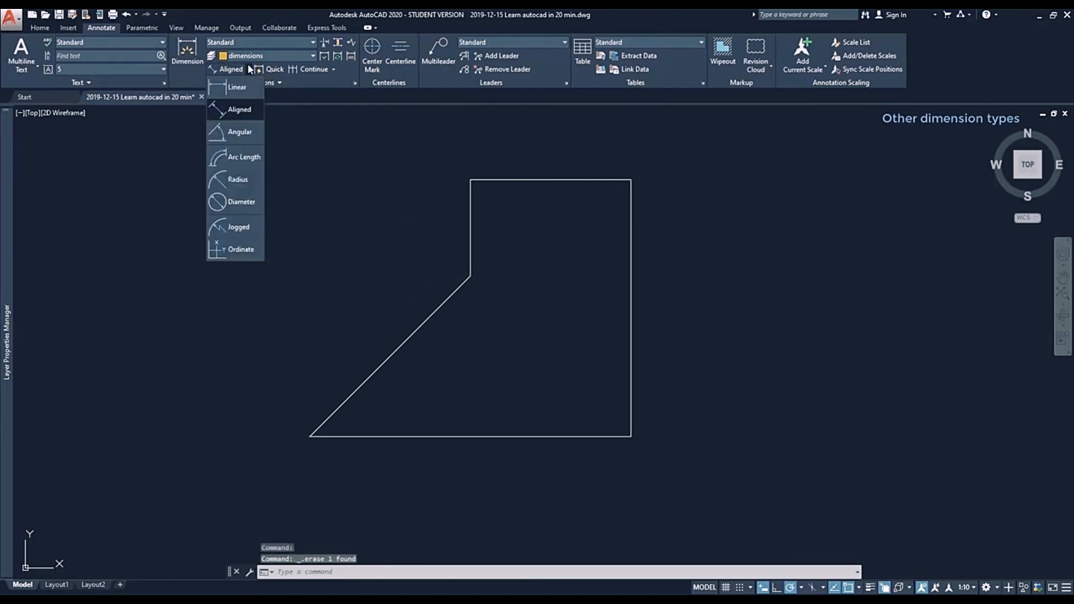
{"action": "left_click", "coordinate": [250, 133]}
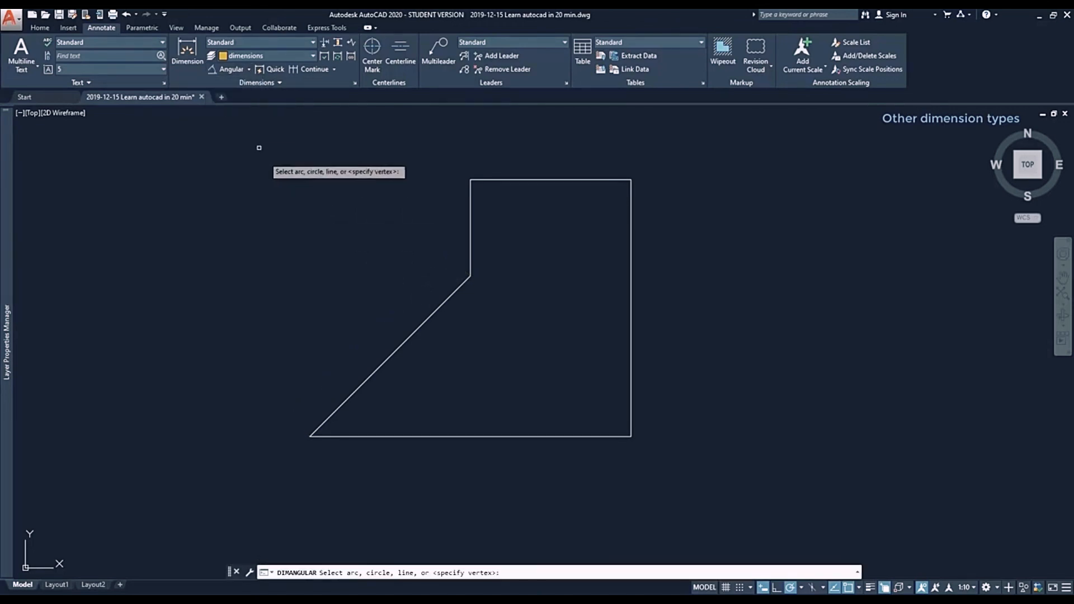
{"action": "left_click", "coordinate": [391, 353]}
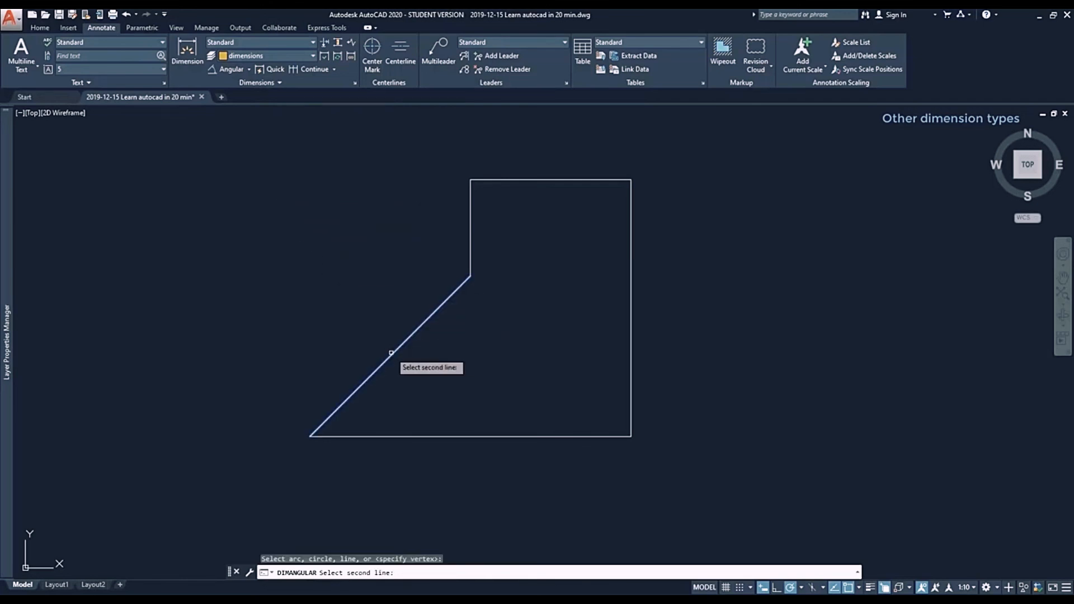
{"action": "left_click", "coordinate": [409, 435]}
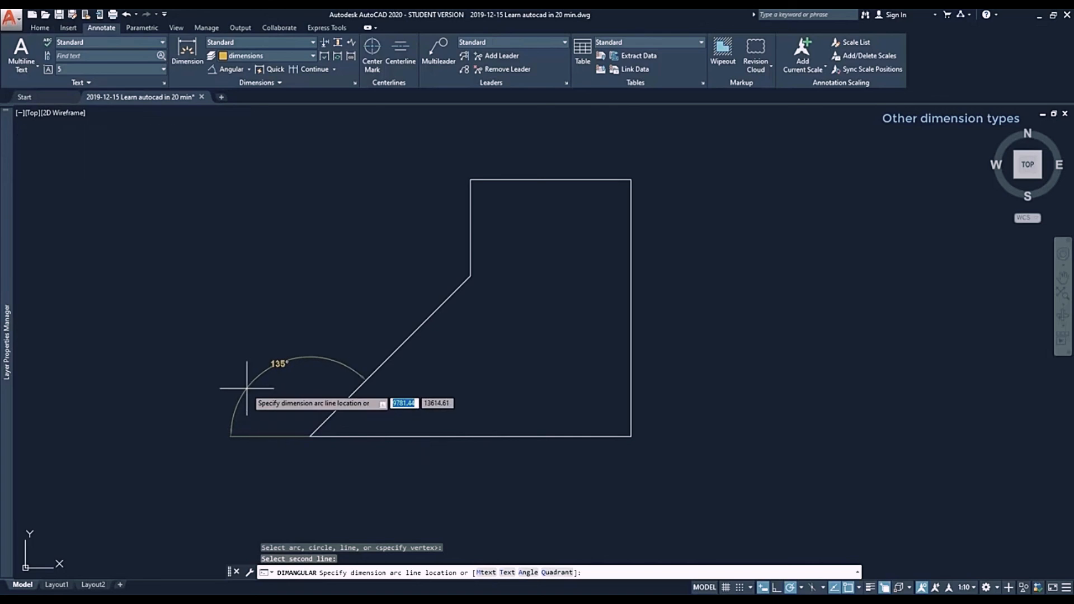
{"action": "left_click", "coordinate": [346, 413]}
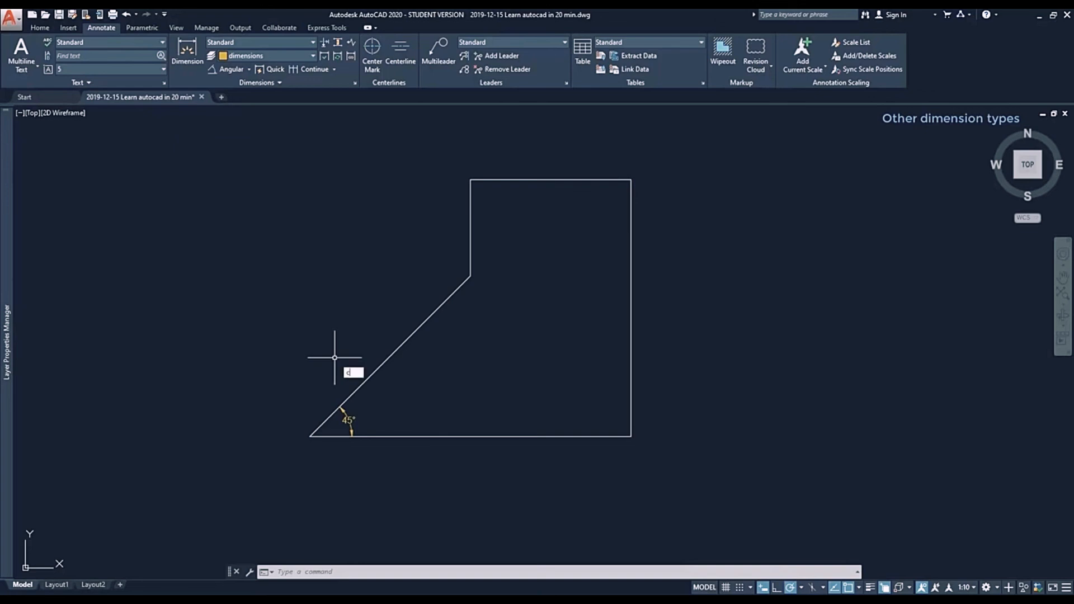
- Draw a circle with a radius of about 12 units to the left of the shape's slanted edge
{"action": "key", "text": "Return"}
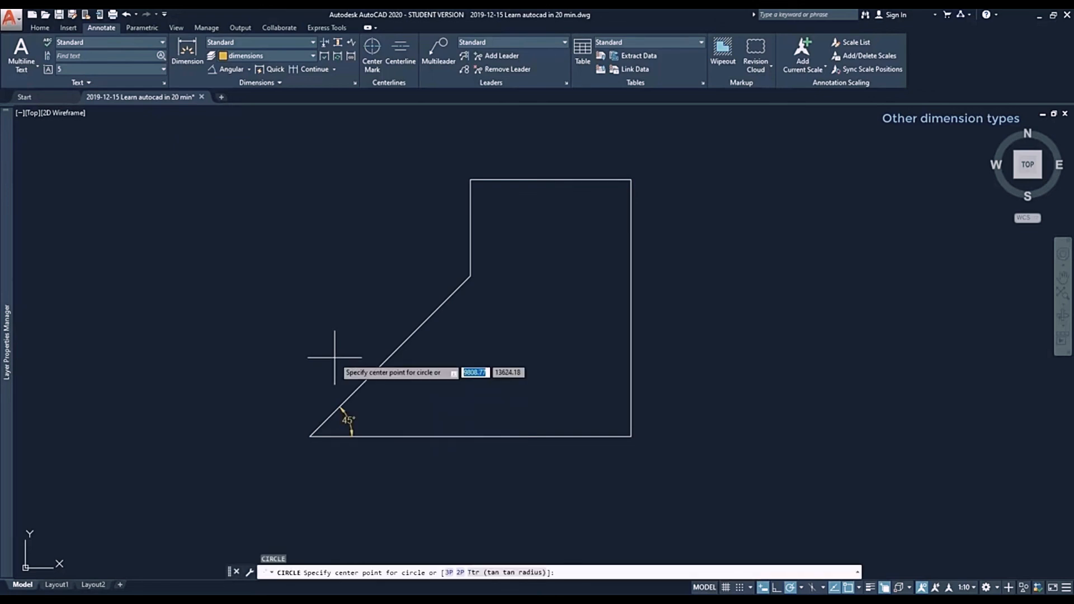
{"action": "left_click", "coordinate": [213, 304]}
{"action": "left_click", "coordinate": [253, 299]}
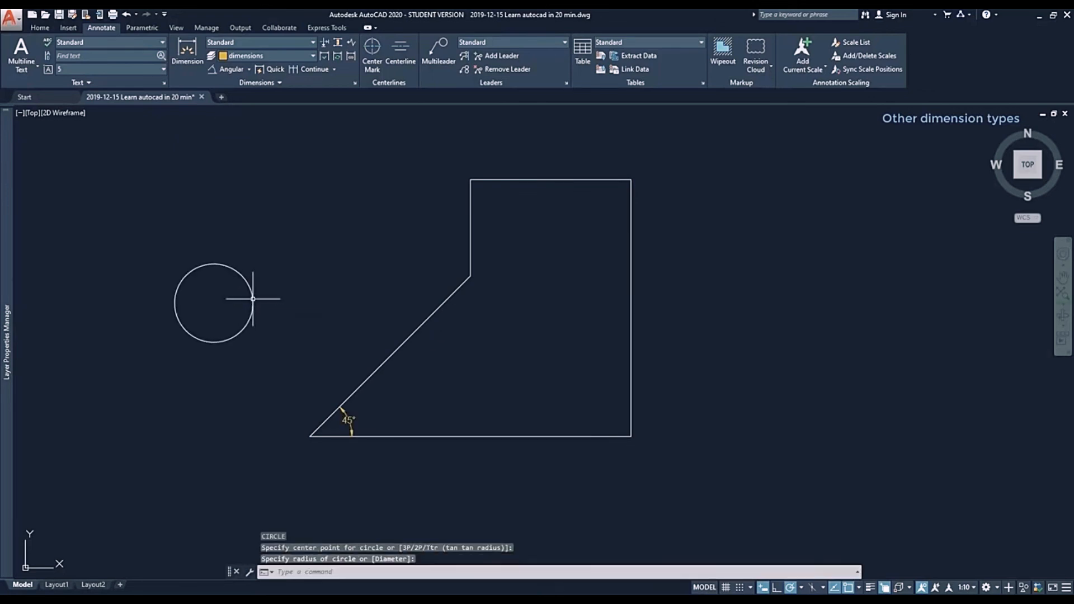
- Add a radius dimension to the circle with its text placed inside
{"action": "left_click", "coordinate": [248, 70]}
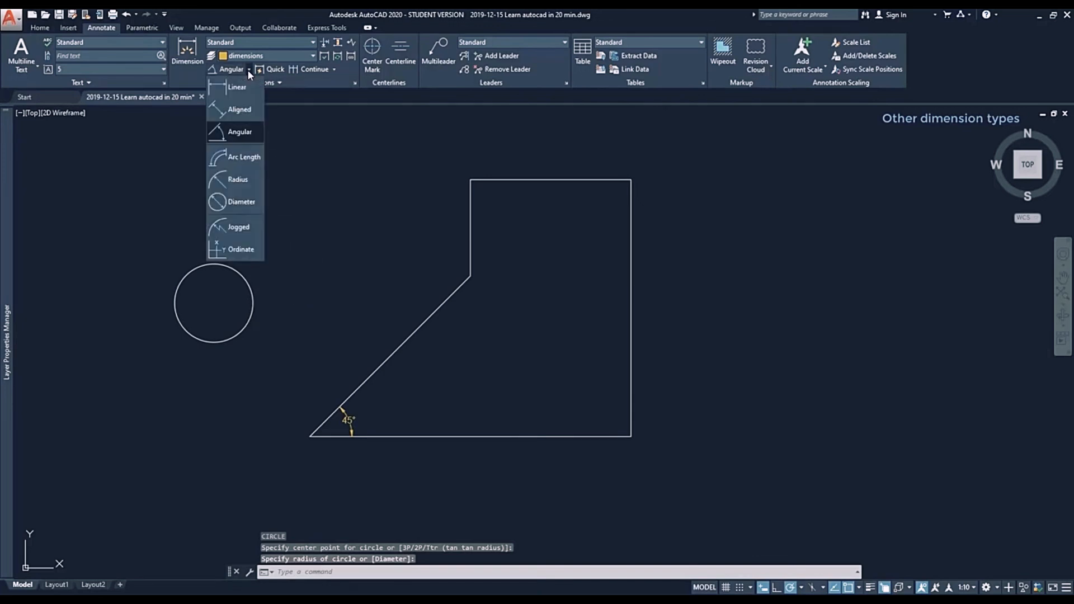
{"action": "left_click", "coordinate": [241, 180]}
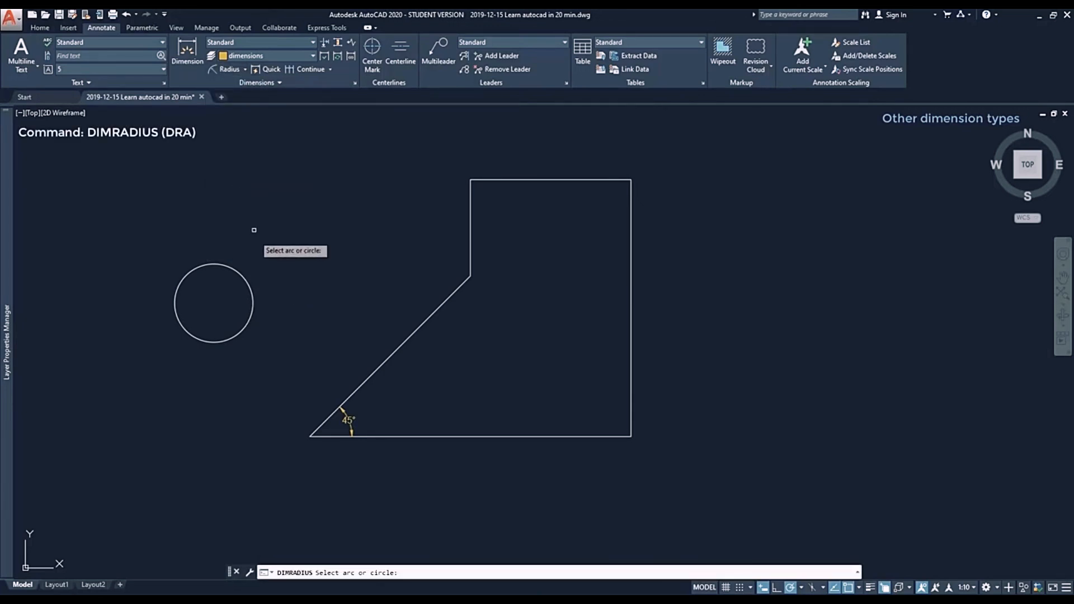
{"action": "left_click", "coordinate": [249, 287]}
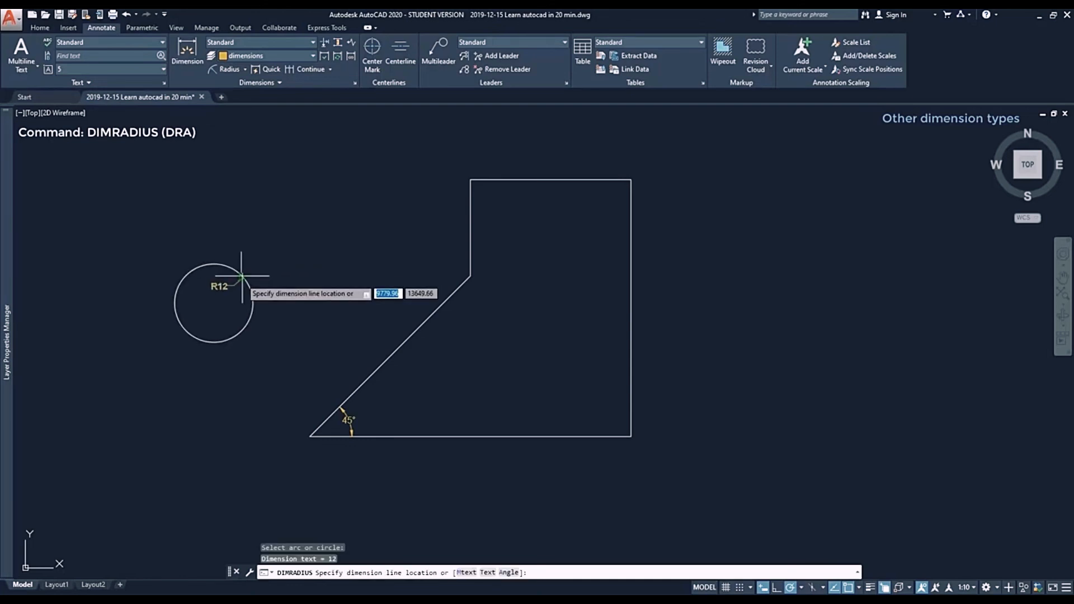
{"action": "left_click", "coordinate": [242, 276]}
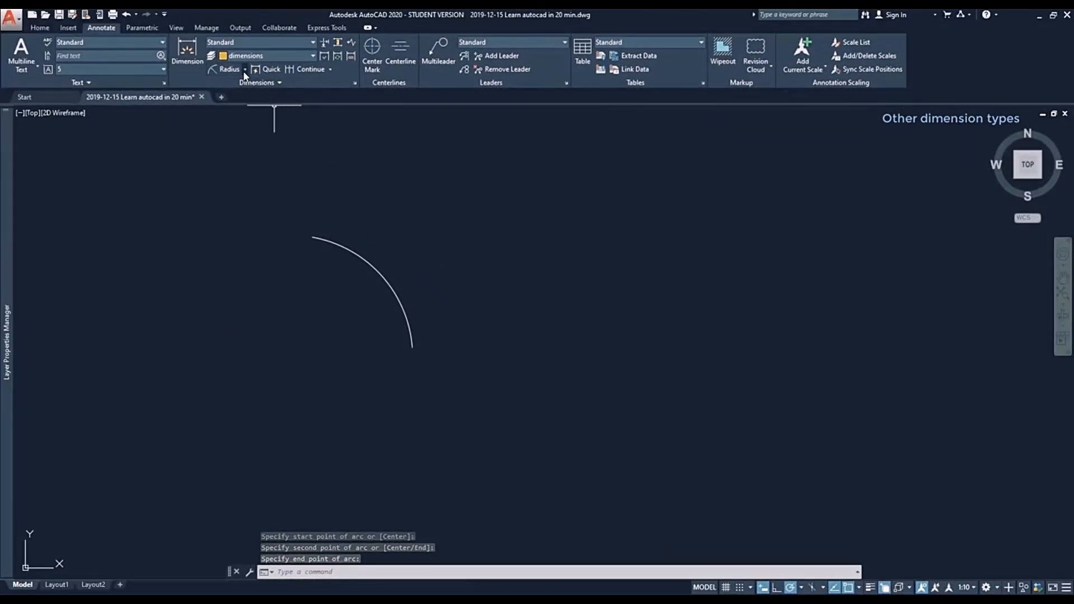
- Add an arc length dimension to the standalone arc, placed just outside its curve
{"action": "left_click", "coordinate": [244, 72]}
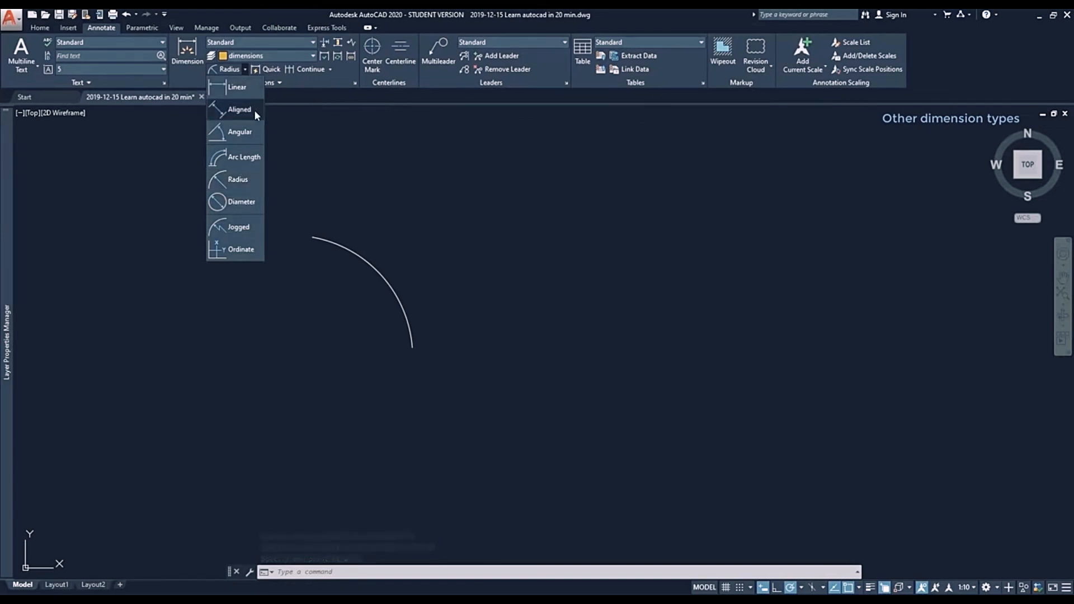
{"action": "left_click", "coordinate": [256, 162]}
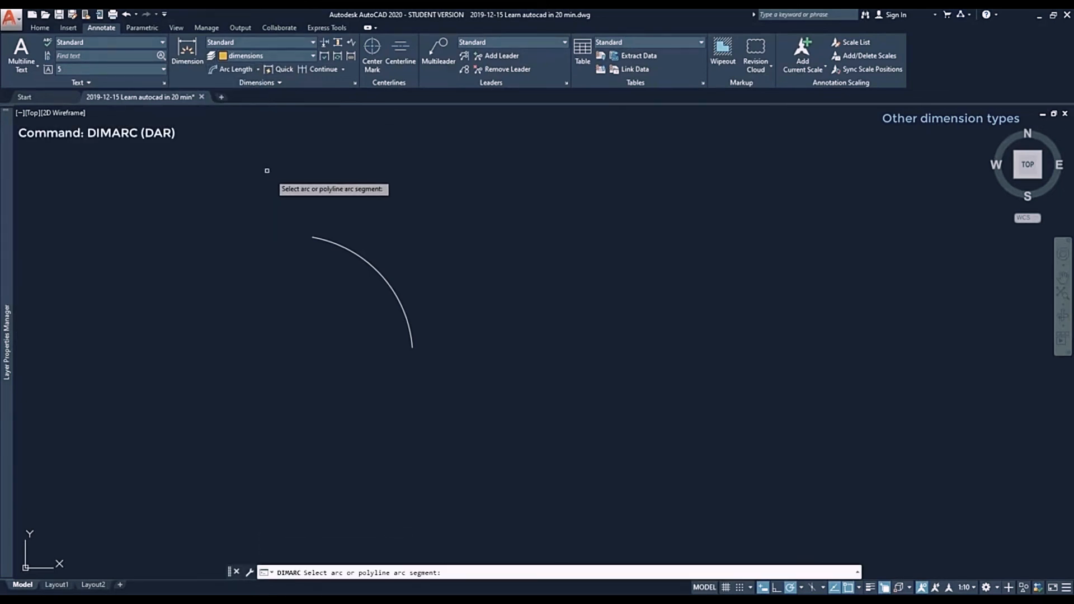
{"action": "left_click", "coordinate": [327, 239]}
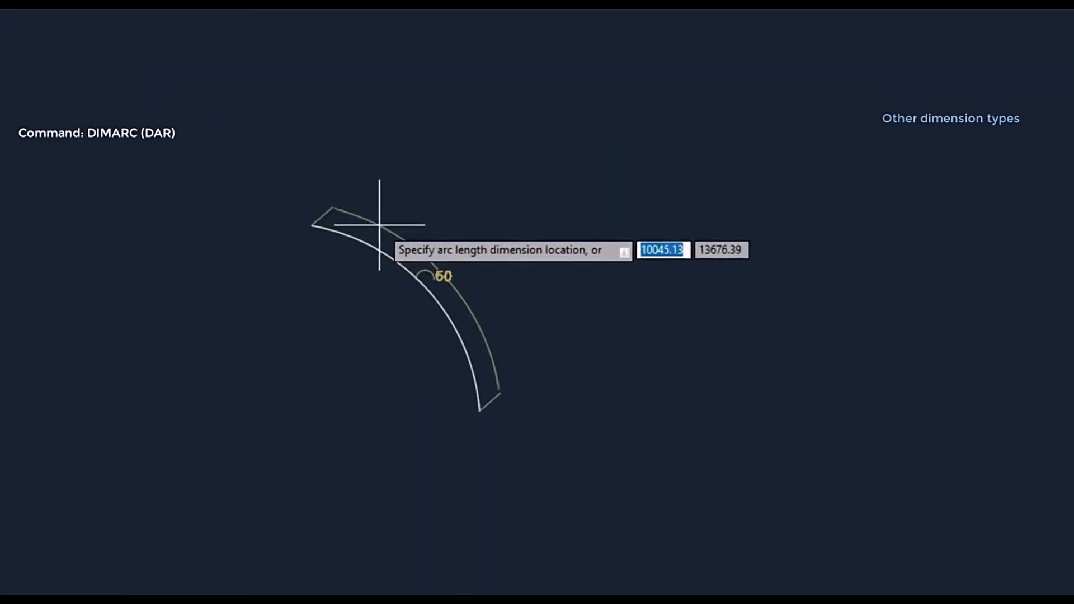
{"action": "left_click", "coordinate": [391, 219]}
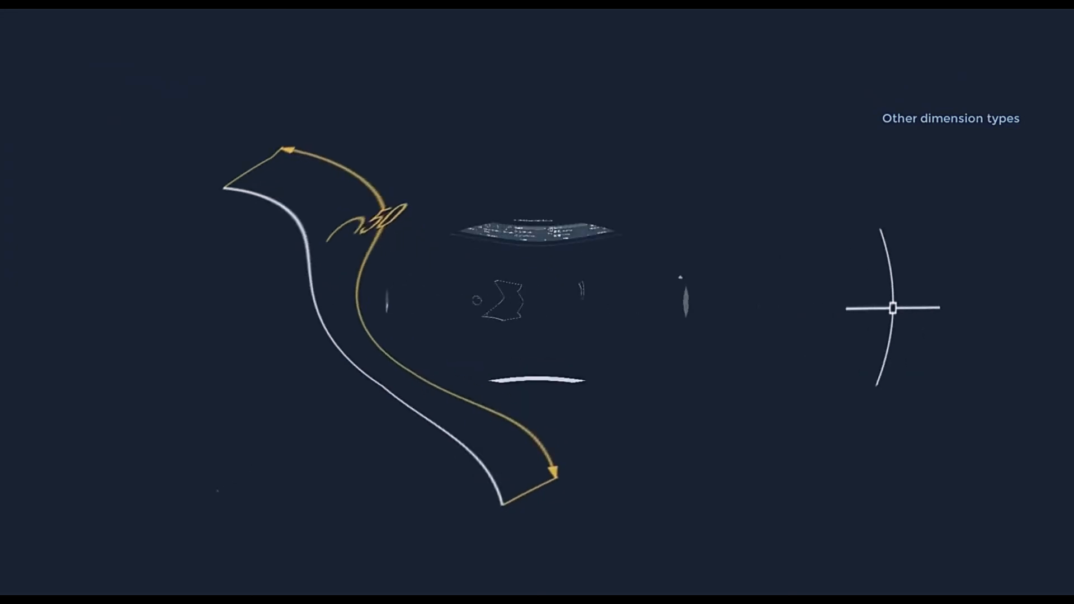
- Try to add an arc length dimension to the circle
{"action": "left_click", "coordinate": [246, 74]}
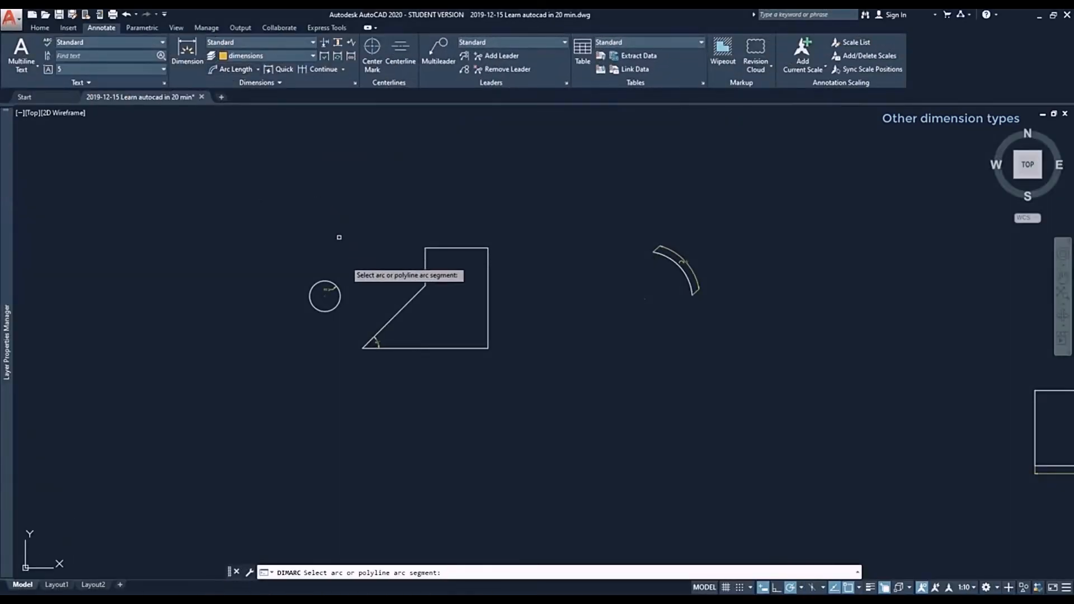
{"action": "left_click", "coordinate": [320, 282]}
{"action": "left_click", "coordinate": [318, 280]}
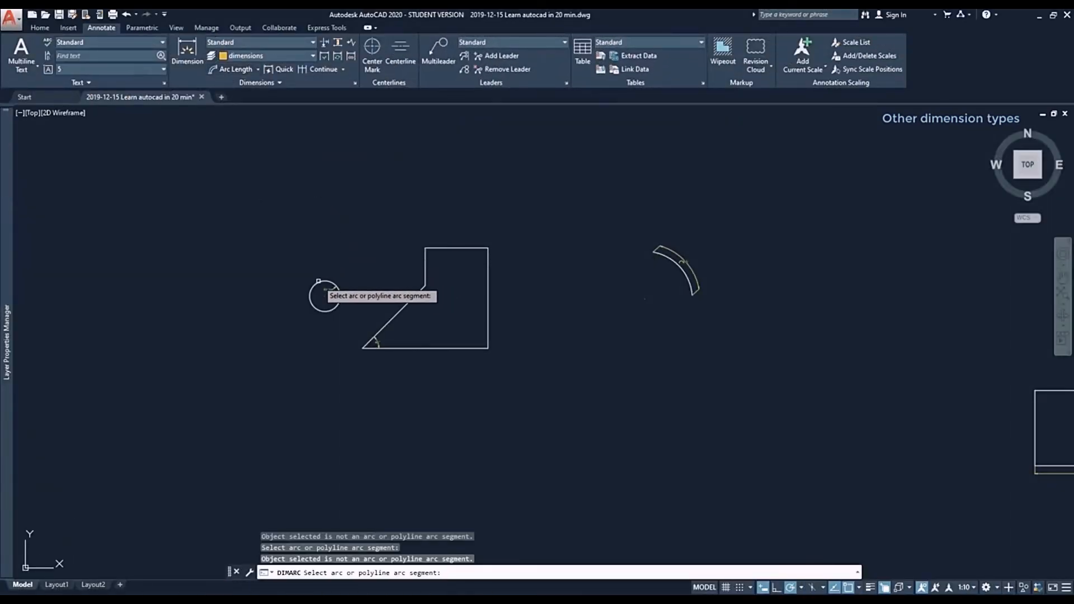
{"action": "key", "text": "Escape"}
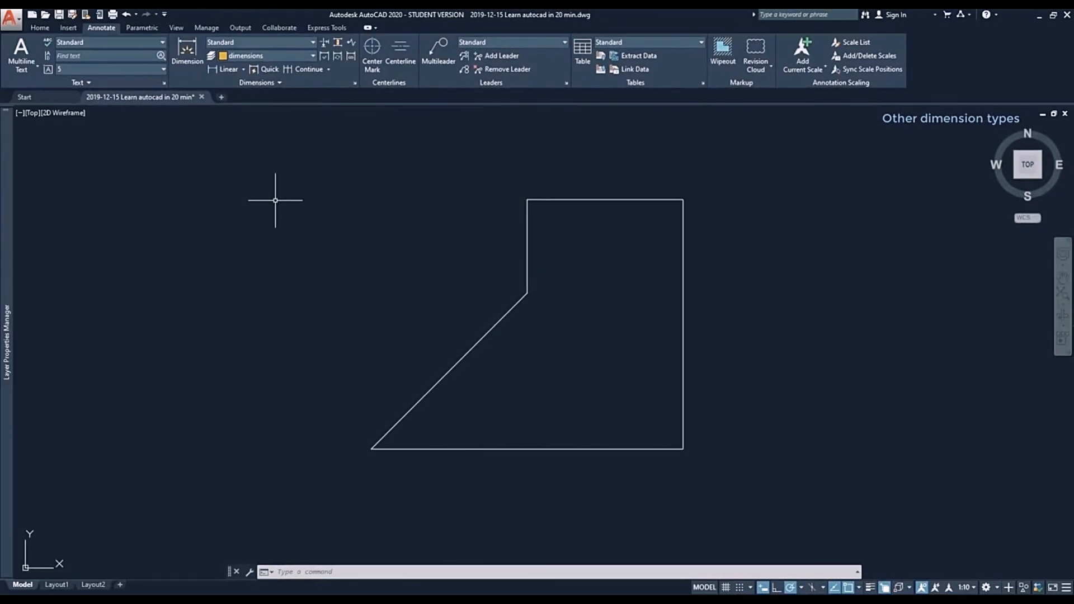
- Use the general Dimension tool to dimension the shape's slanted edge and short vertical edge, placing both dimensions just outside the shape
{"action": "left_click", "coordinate": [187, 50]}
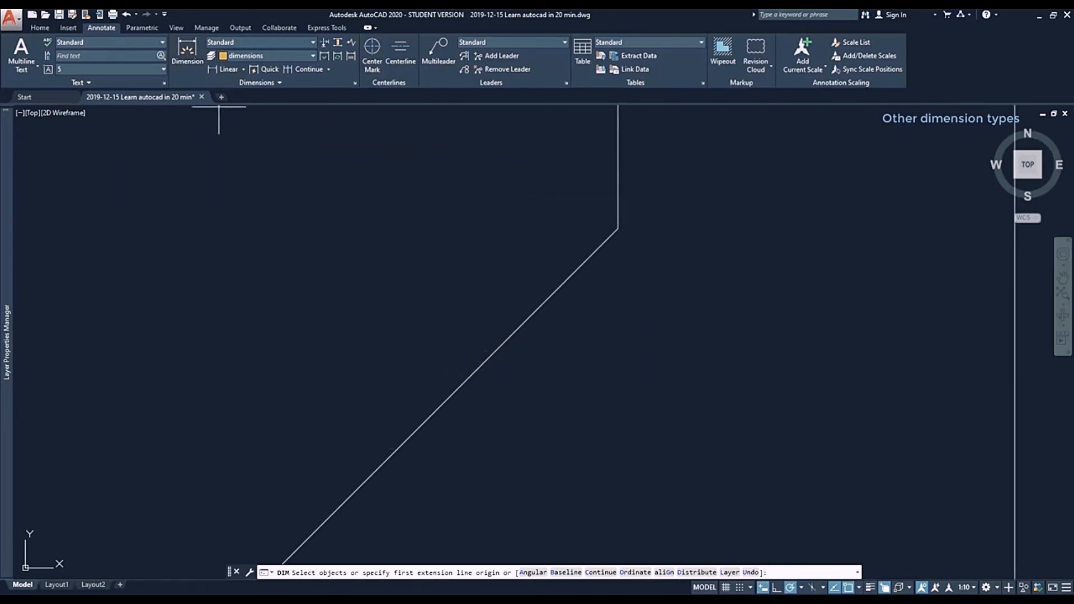
{"action": "key", "text": "Return"}
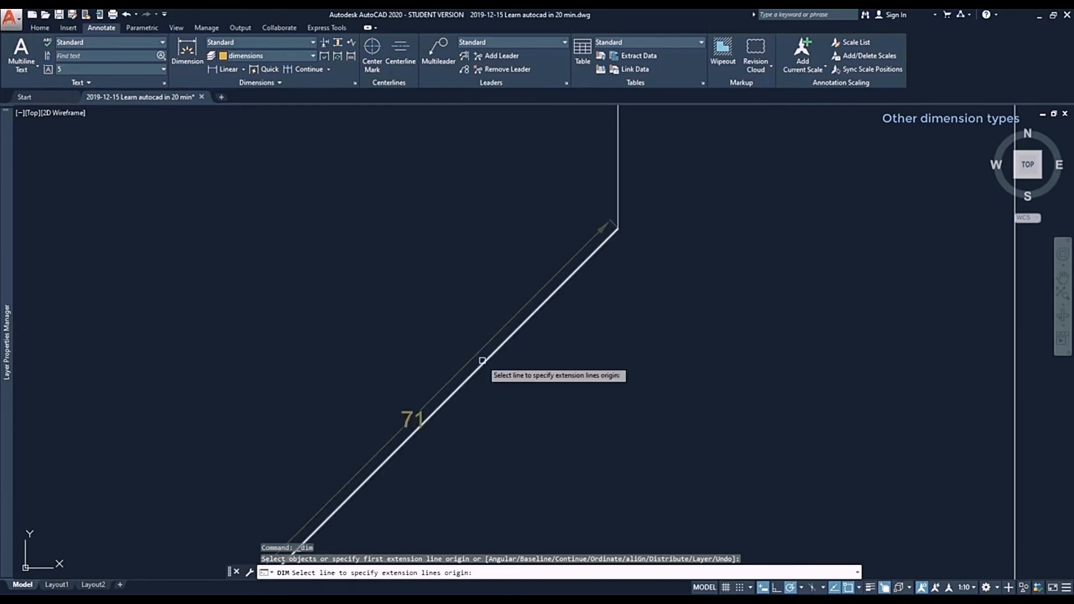
{"action": "left_click", "coordinate": [484, 364]}
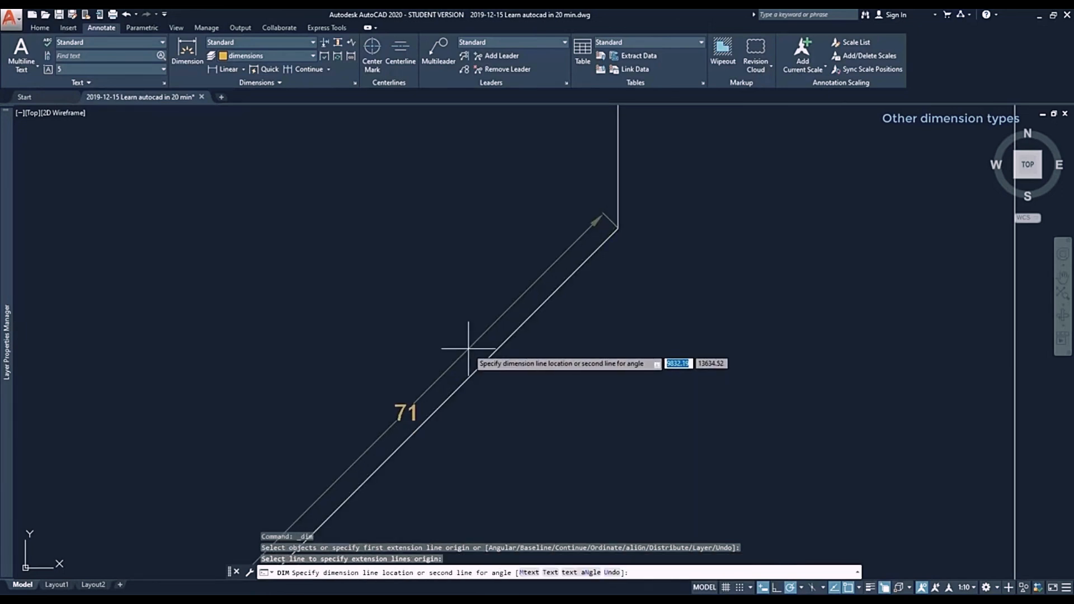
{"action": "left_click", "coordinate": [464, 354]}
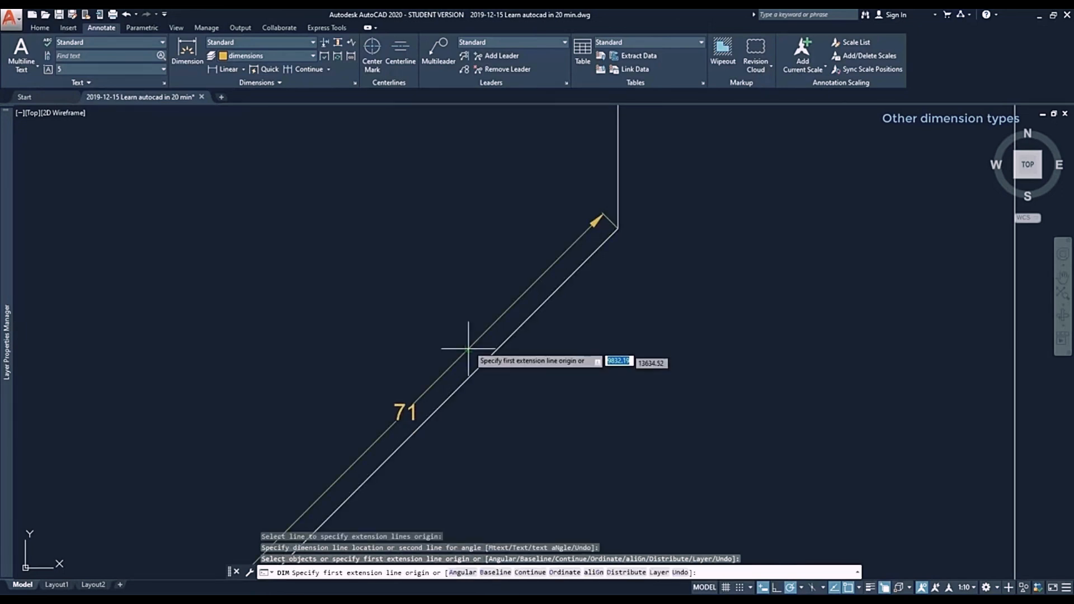
{"action": "key", "text": "Return"}
{"action": "left_click", "coordinate": [617, 179]}
{"action": "left_click", "coordinate": [590, 167]}
{"action": "scroll", "coordinate": [495, 208], "scroll_direction": "down", "scroll_amount": 4}
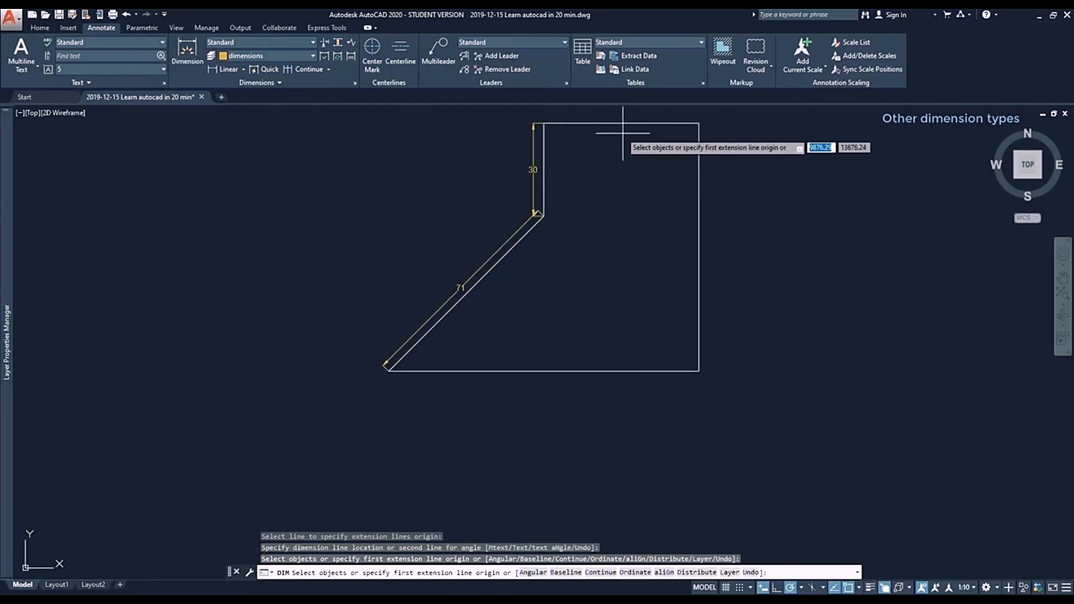
- Dimension the shape's top and bottom edges, placing one dimension just above the outline and the other just below it
{"action": "key", "text": "Return"}
{"action": "left_click", "coordinate": [607, 124]}
{"action": "left_click", "coordinate": [596, 135]}
{"action": "key", "text": "Return"}
{"action": "left_click", "coordinate": [600, 124]}
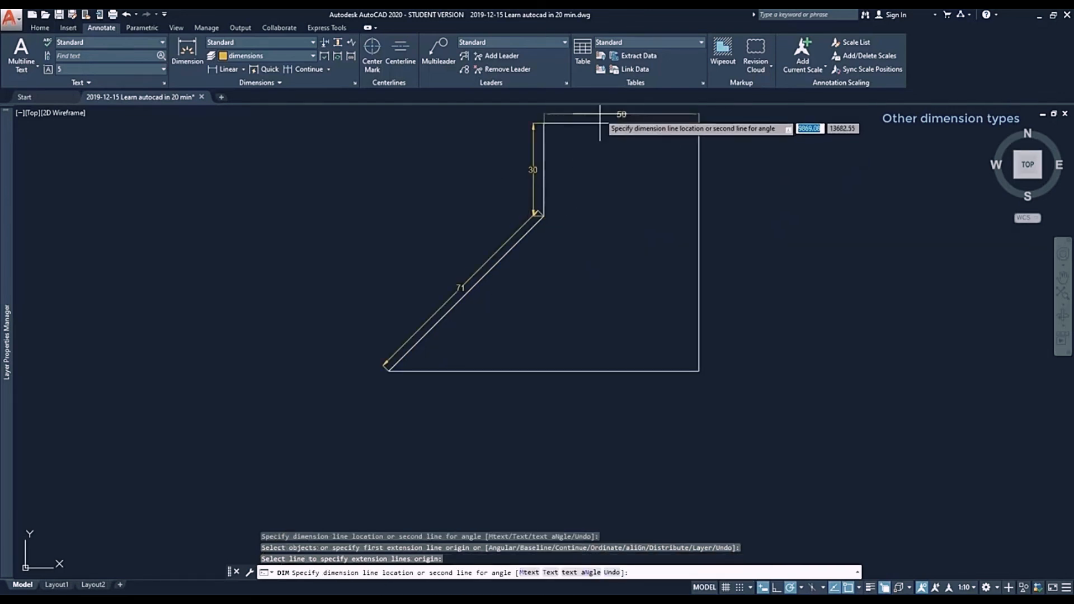
{"action": "left_click", "coordinate": [600, 114]}
{"action": "key", "text": "Return"}
{"action": "left_click", "coordinate": [622, 370]}
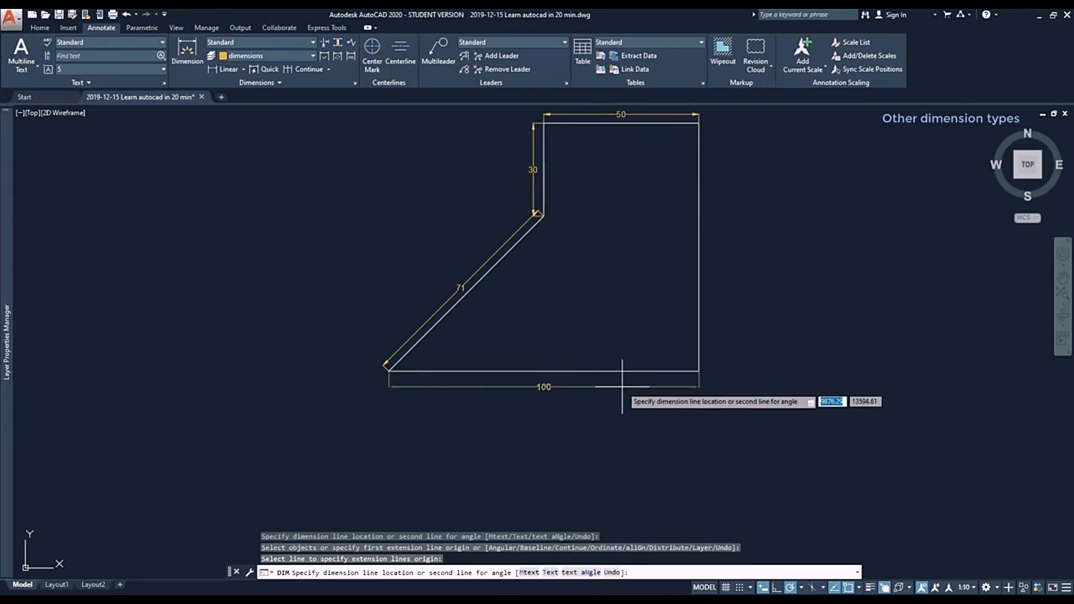
{"action": "left_click", "coordinate": [626, 386]}
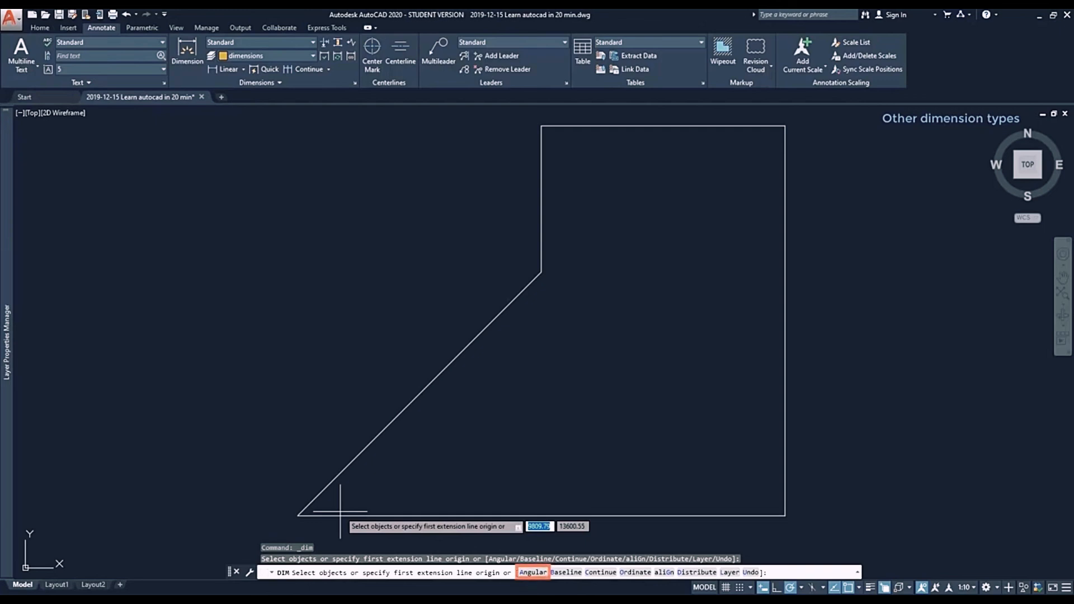
- Use the Dimension tool's Angular option to dimension the angle between the bottom and slanted edges, placed inside their corner
{"action": "type", "text": "a"}
{"action": "key", "text": "Return"}
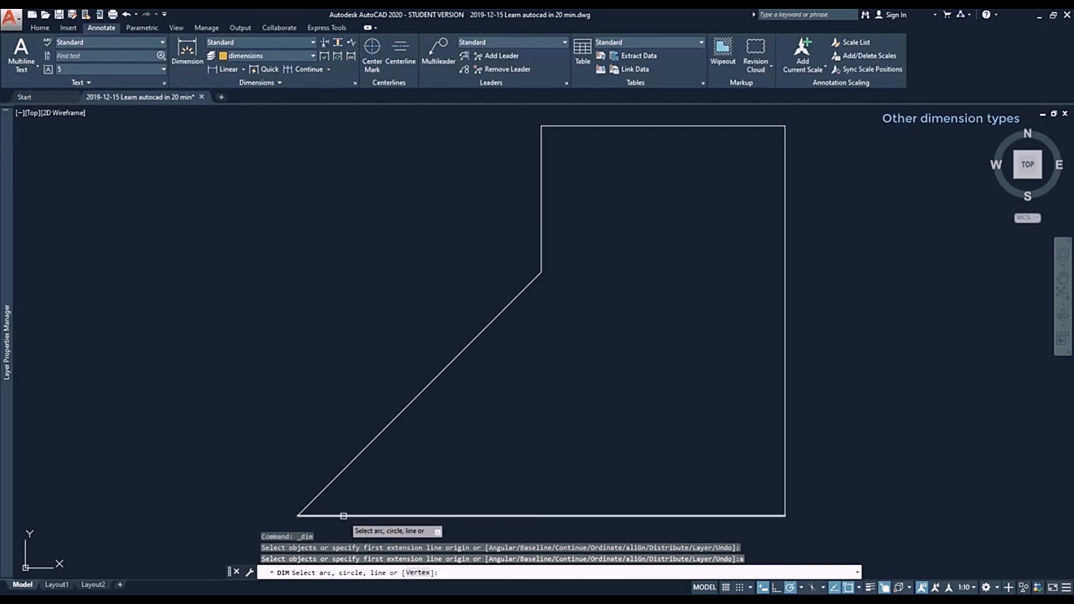
{"action": "left_click", "coordinate": [339, 515]}
{"action": "left_click", "coordinate": [338, 473]}
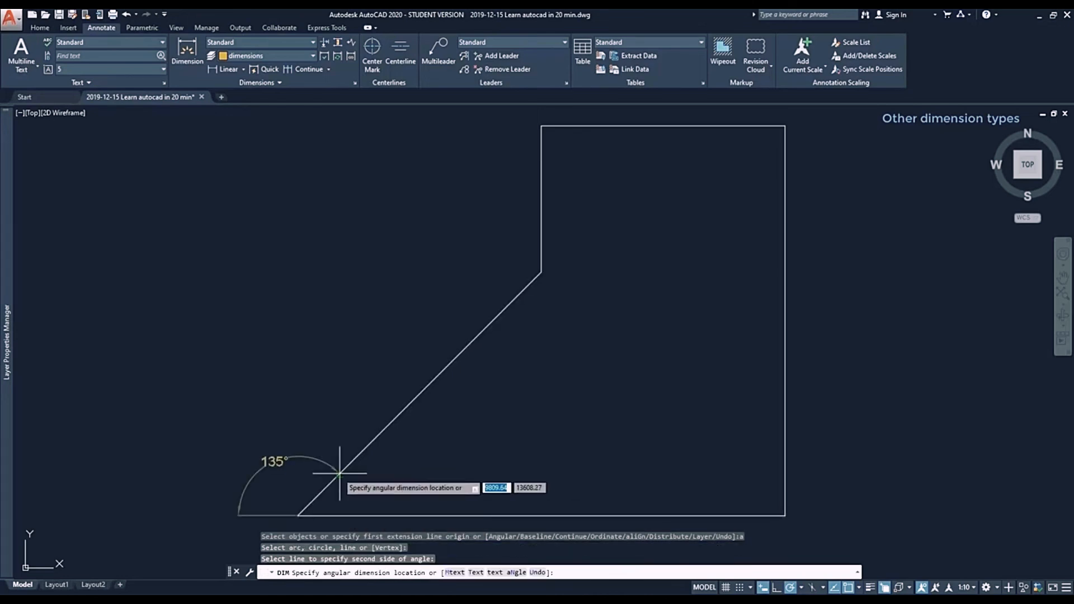
{"action": "left_click", "coordinate": [384, 475]}
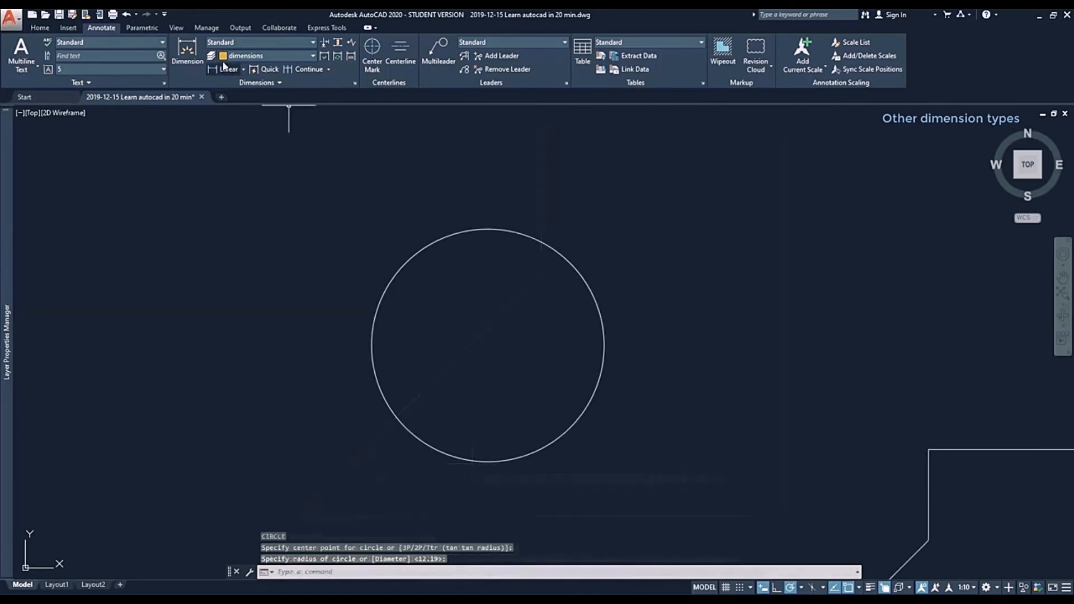
- Add a diameter dimension to the circle with the general Dimension tool, placed outside its upper-left side
{"action": "left_click", "coordinate": [187, 51]}
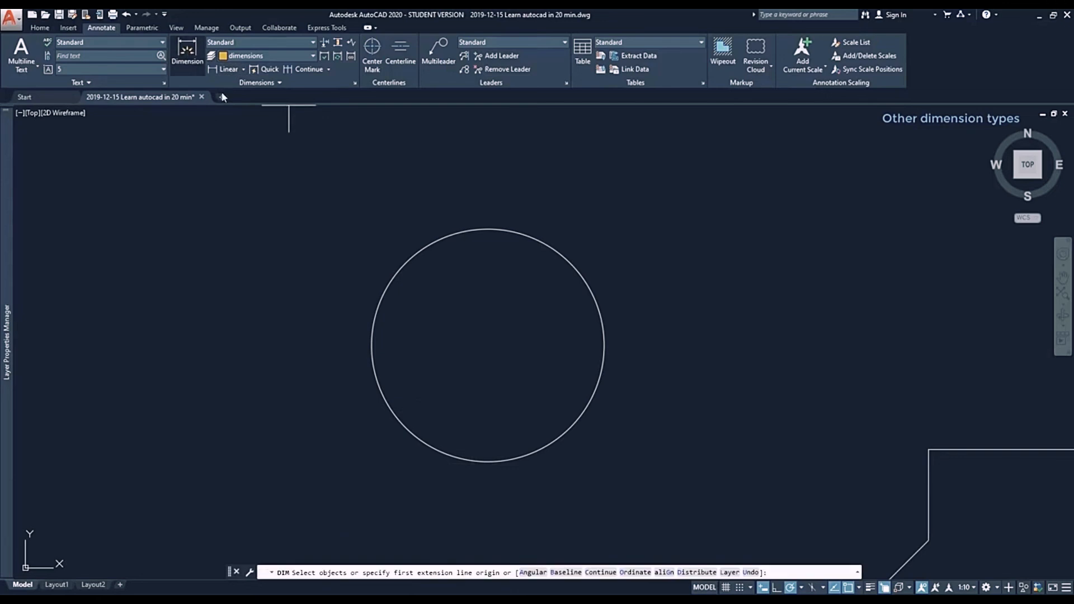
{"action": "left_click", "coordinate": [407, 259]}
{"action": "left_click", "coordinate": [407, 259]}
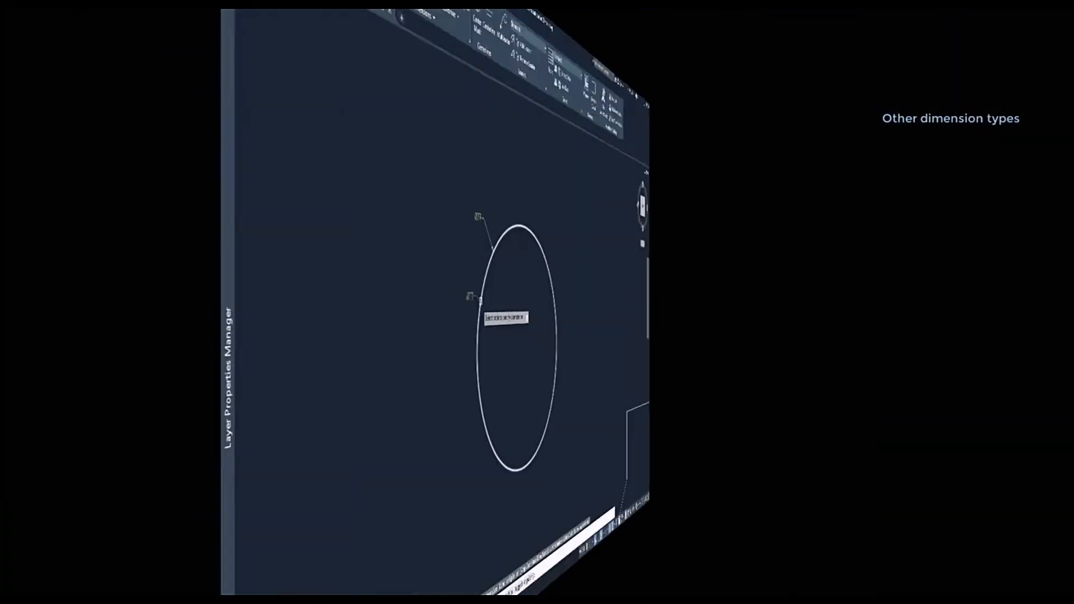
- Use the Dimension tool's Radius option to add a radius dimension outside the circle's left side
{"action": "type", "text": "r"}
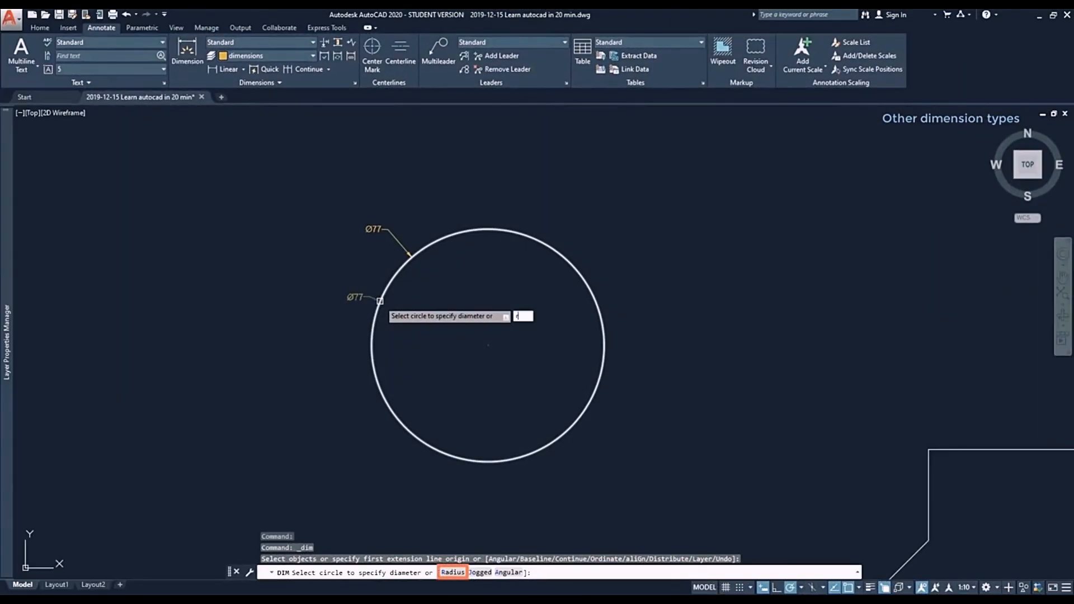
{"action": "key", "text": "Return"}
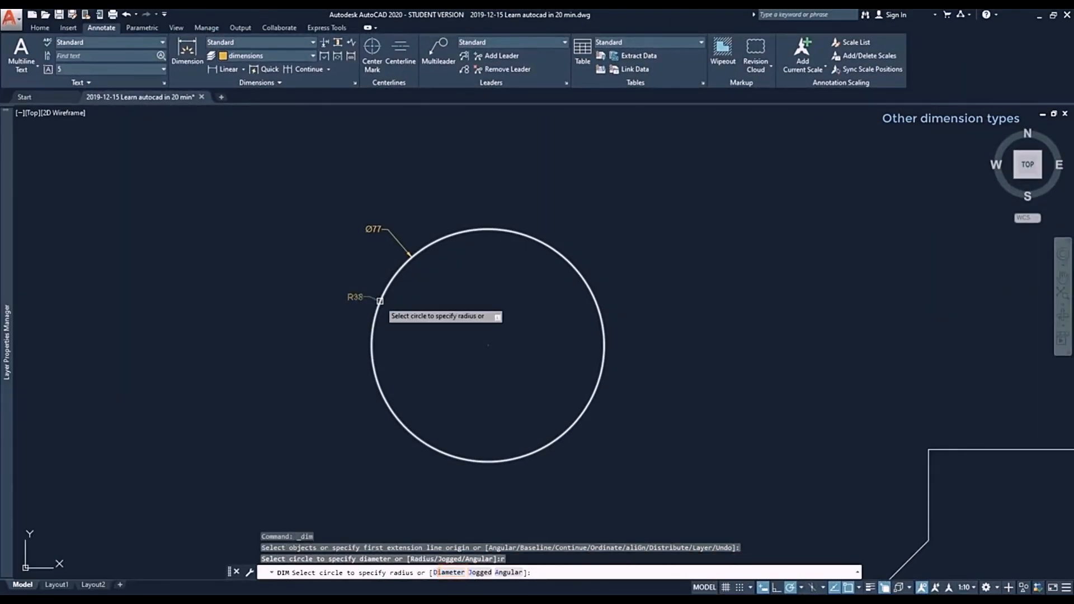
{"action": "left_click", "coordinate": [380, 301]}
{"action": "left_click", "coordinate": [305, 320]}
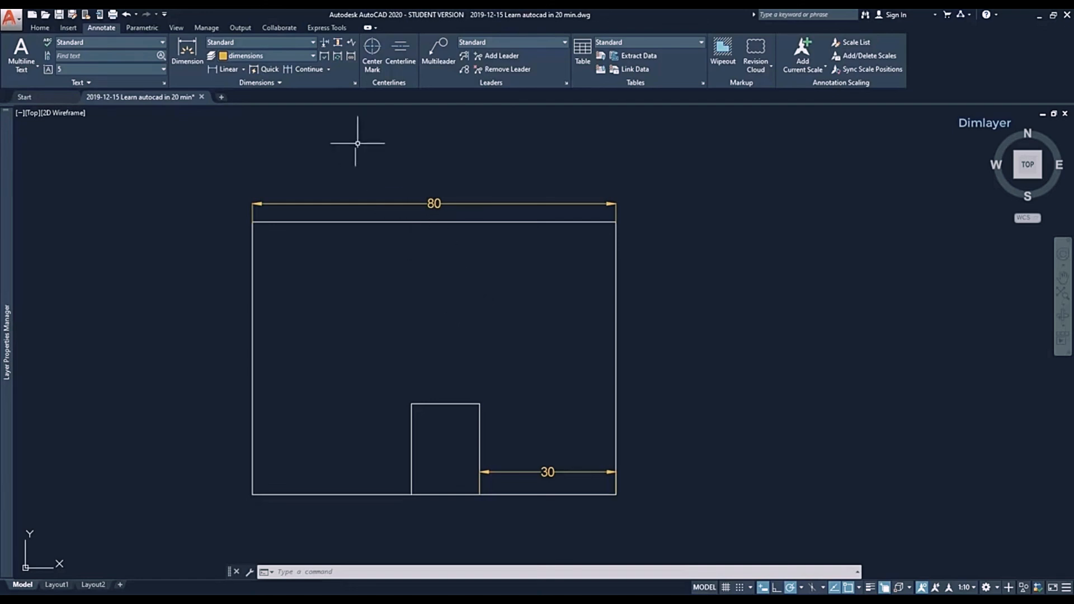
- Add a free horizontal linear dimension about 27 units long above the rectangle's upper-right corner
{"action": "left_click", "coordinate": [313, 56]}
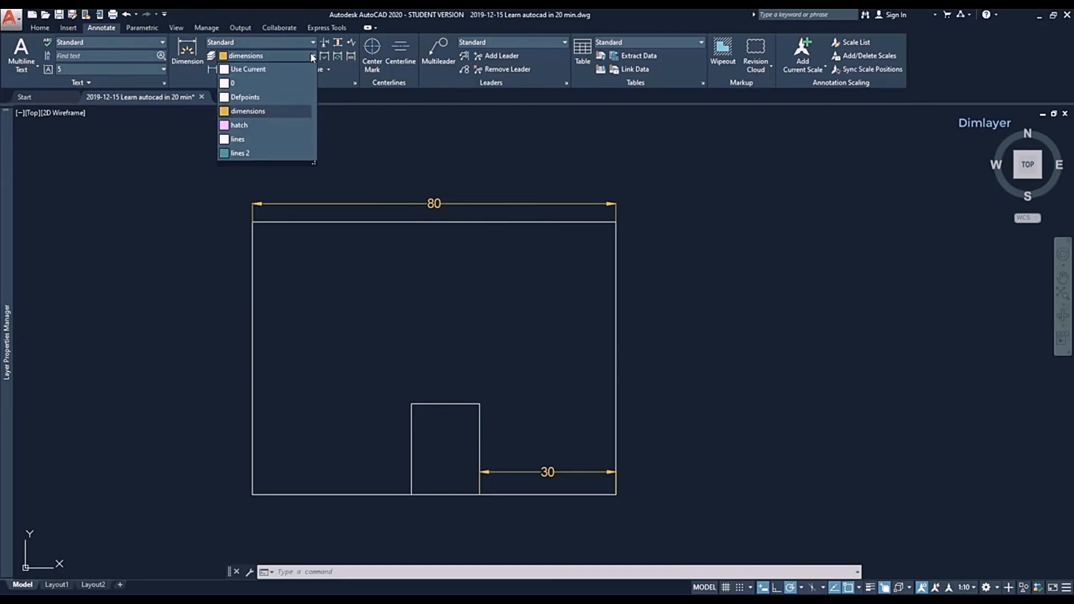
{"action": "left_click", "coordinate": [312, 56]}
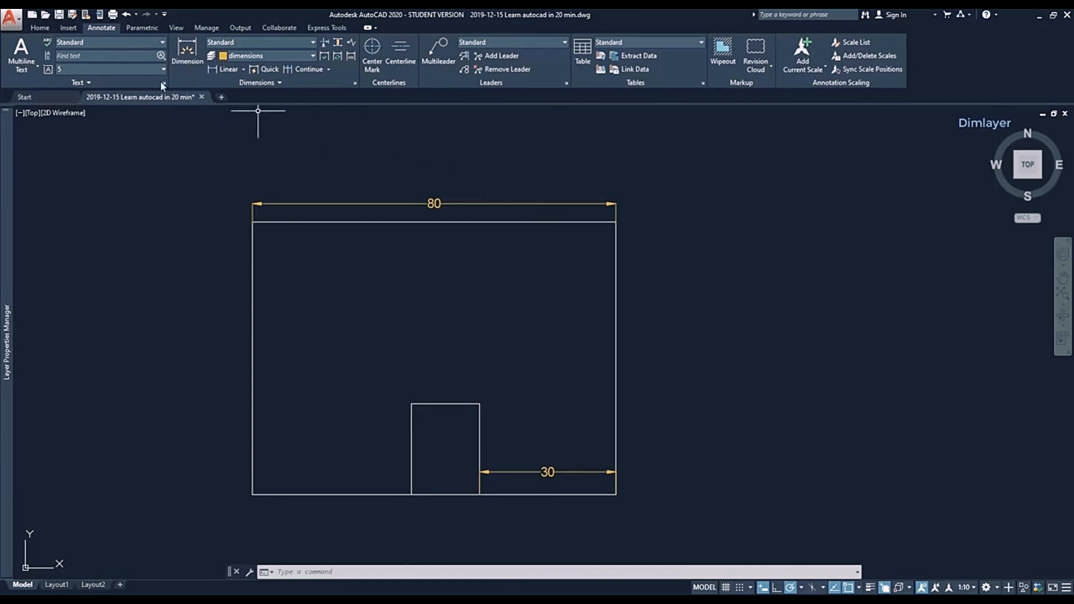
{"action": "left_click", "coordinate": [41, 28]}
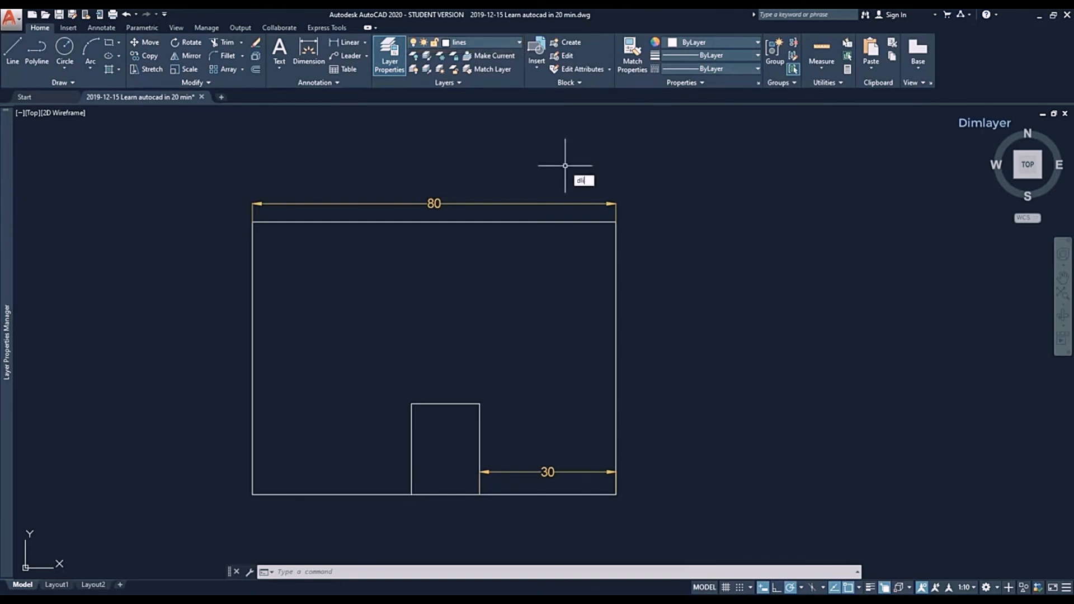
{"action": "key", "text": "Return"}
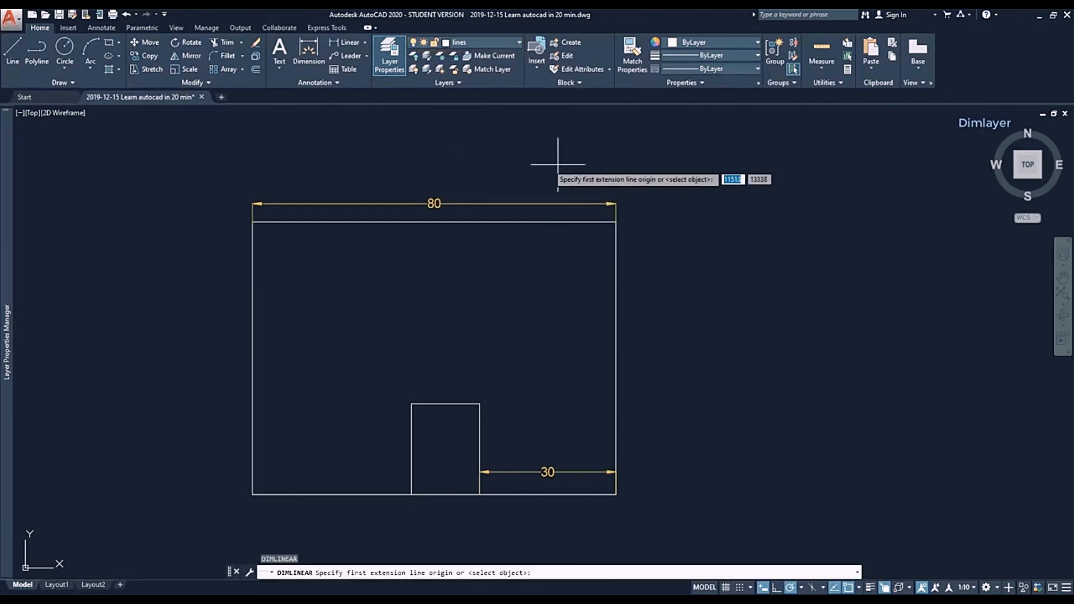
{"action": "left_click", "coordinate": [547, 165]}
{"action": "left_click", "coordinate": [668, 164]}
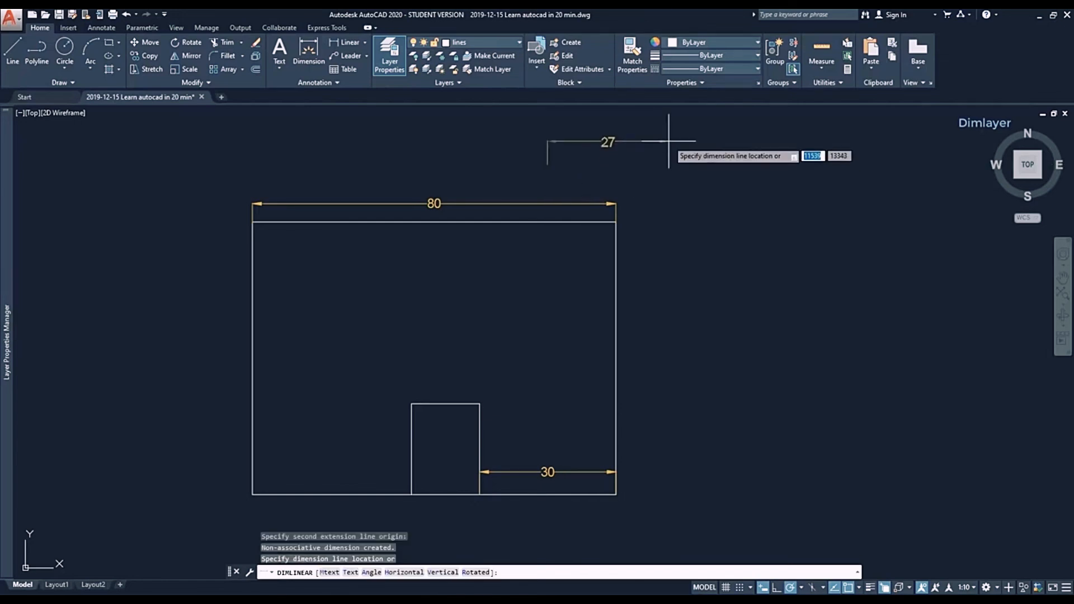
{"action": "left_click", "coordinate": [669, 141]}
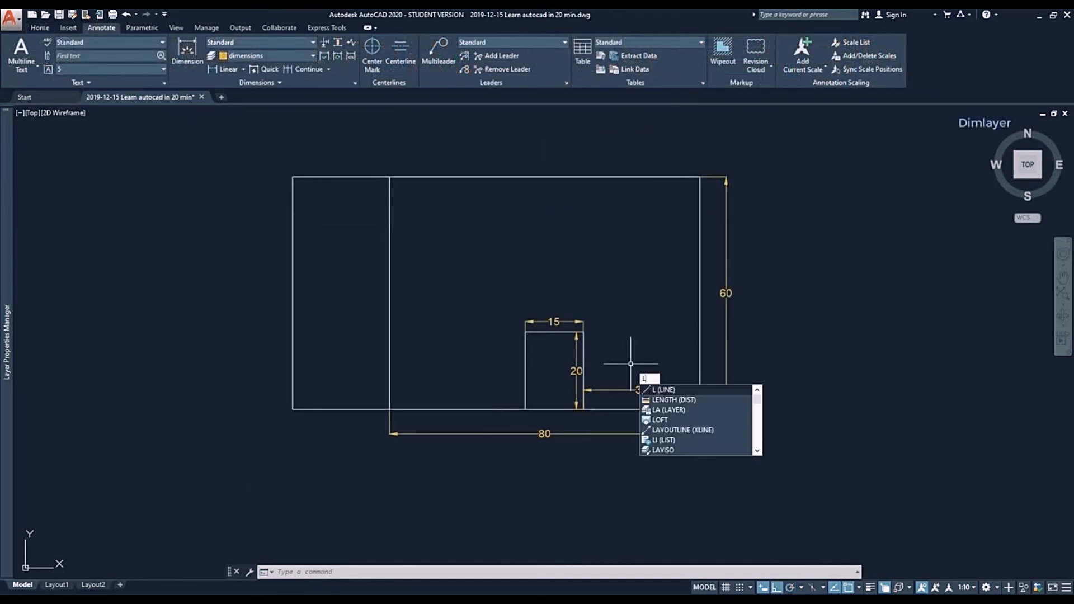
- Start the Line command and examine the snap points on the arrowhead of the dimension above the small inner rectangle
{"action": "key", "text": "Return"}
{"action": "scroll", "coordinate": [630, 364], "scroll_direction": "up", "scroll_amount": 8}
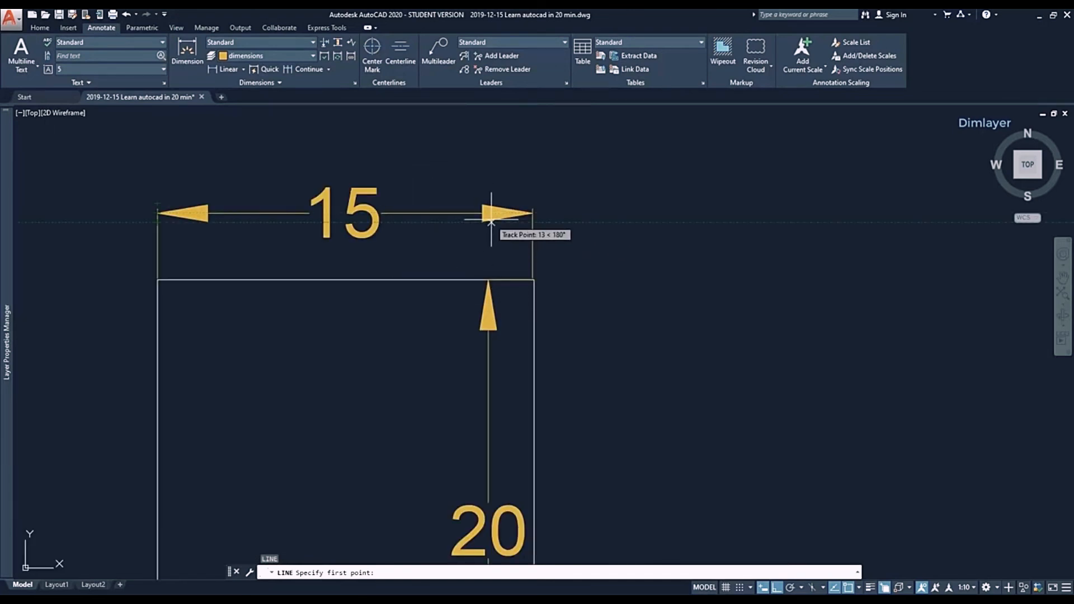
{"action": "scroll", "coordinate": [493, 218], "scroll_direction": "up", "scroll_amount": 6}
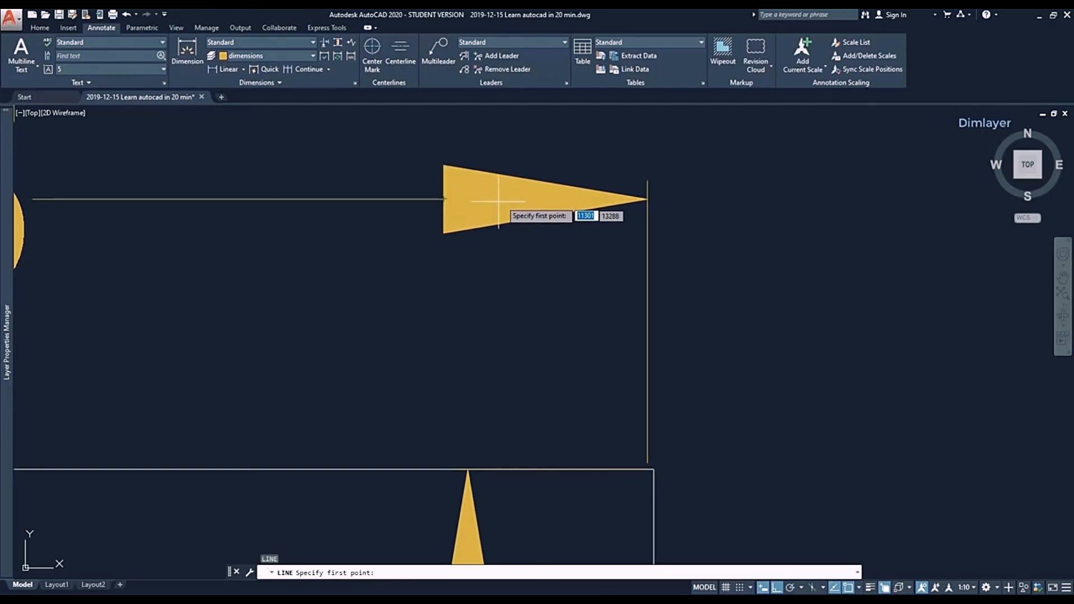
{"action": "scroll", "coordinate": [576, 205], "scroll_direction": "down", "scroll_amount": 1}
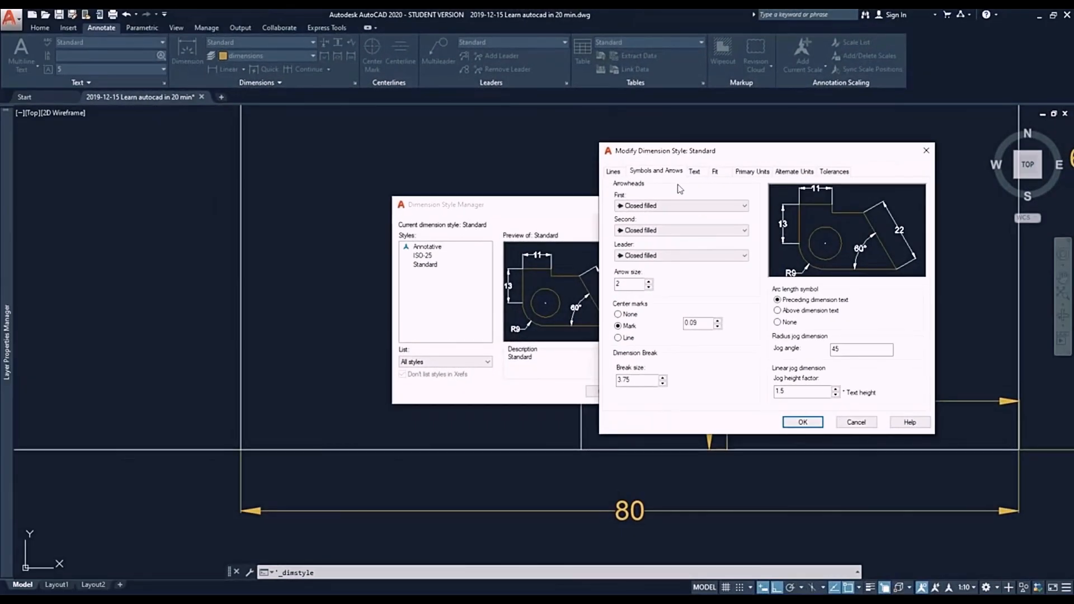
- Set the first arrowhead of the Standard dimension style to None
{"action": "left_click", "coordinate": [714, 212]}
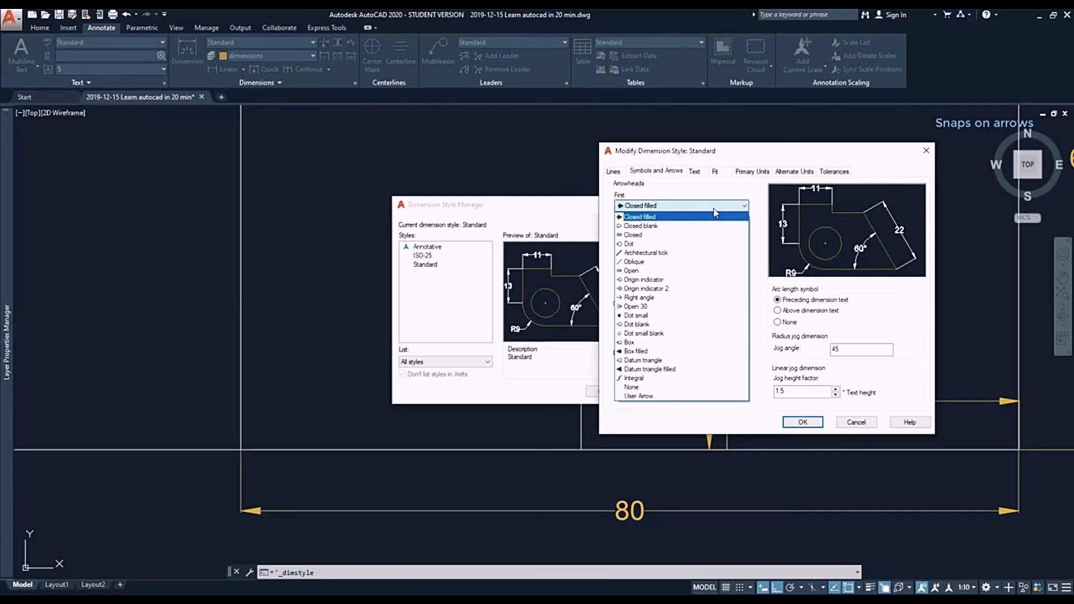
{"action": "left_click", "coordinate": [644, 387]}
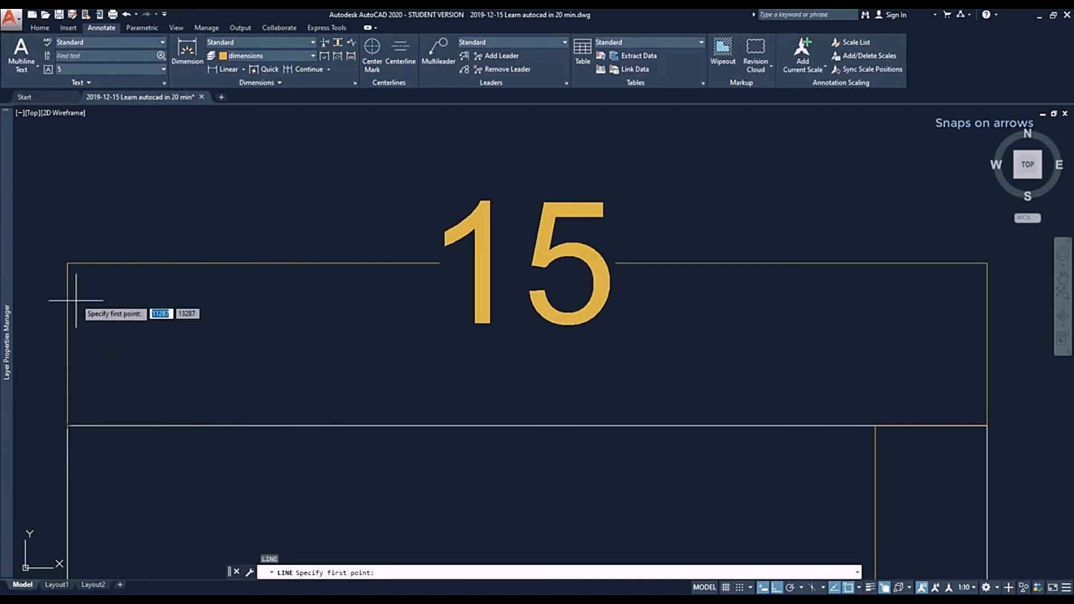
- Try starting a line at the left end of the dimension line above the small inner rectangle, then cancel it
{"action": "left_click", "coordinate": [66, 262]}
{"action": "key", "text": "Escape"}
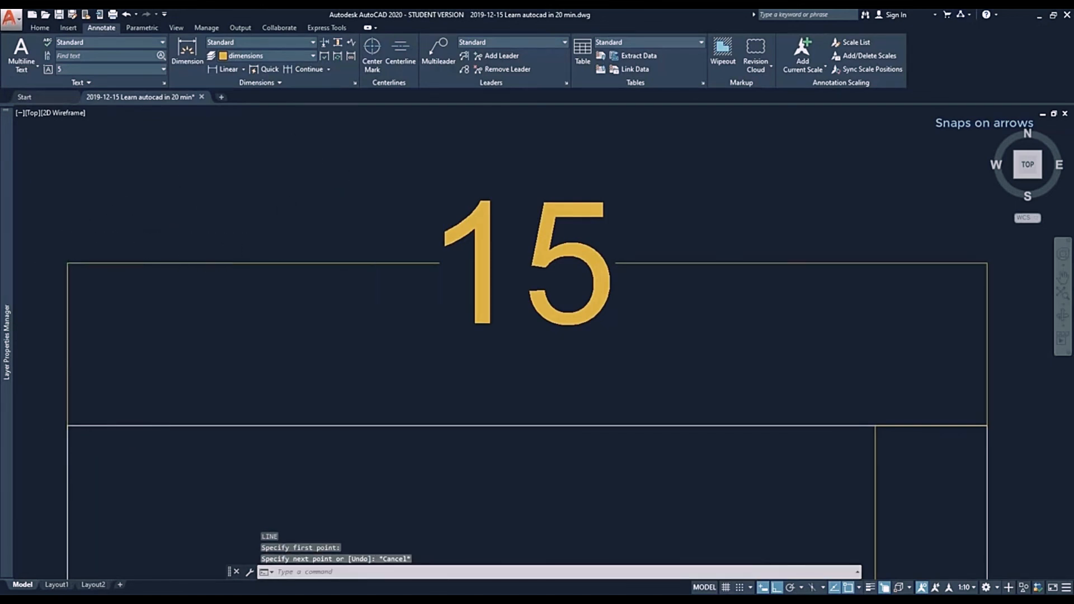
{"action": "scroll", "coordinate": [276, 235], "scroll_direction": "down", "scroll_amount": 8}
{"action": "mouse_move", "coordinate": [391, 237]}
{"action": "middle_mouse_down"}
{"action": "mouse_move", "coordinate": [545, 309]}
{"action": "mouse_move", "coordinate": [584, 341]}
{"action": "middle_mouse_up"}
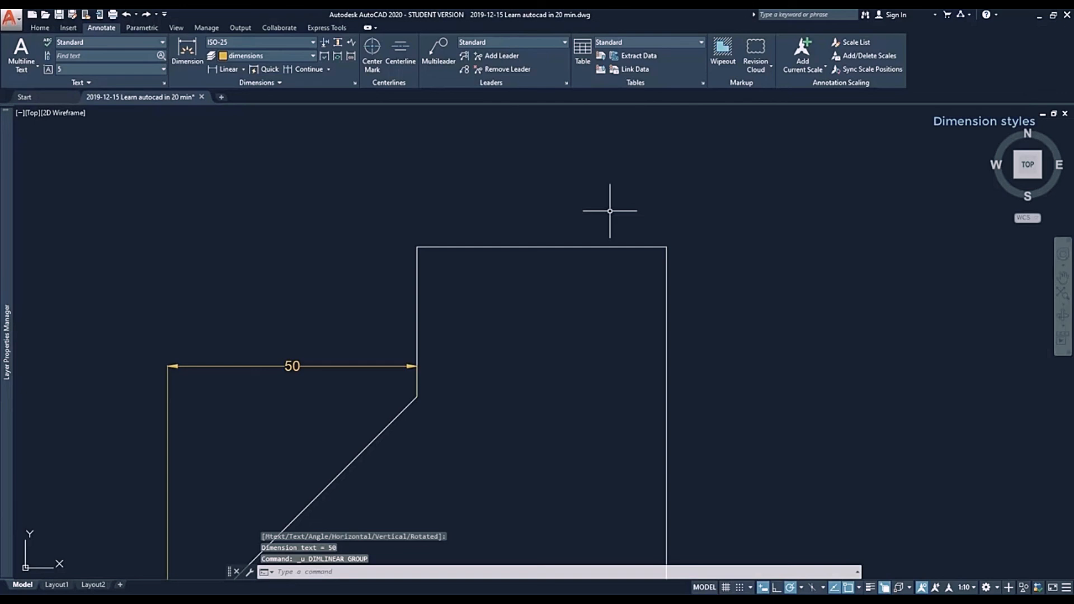
- Add a linear dimension in the Annotative dimension style to the shape's top edge, placed just above it
{"action": "left_click", "coordinate": [292, 43]}
{"action": "left_click", "coordinate": [254, 85]}
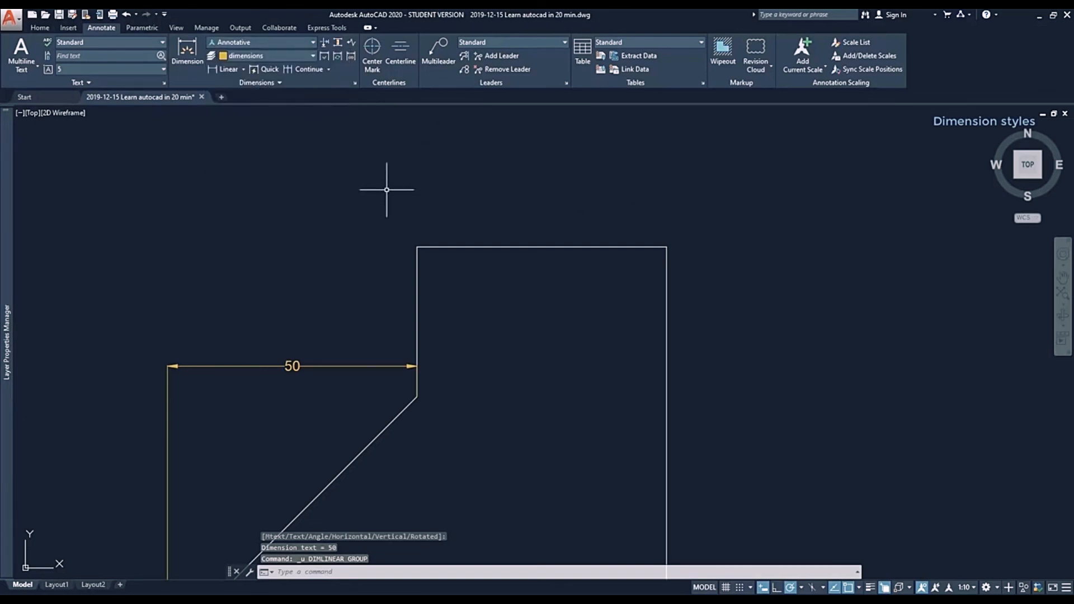
{"action": "left_click", "coordinate": [213, 68]}
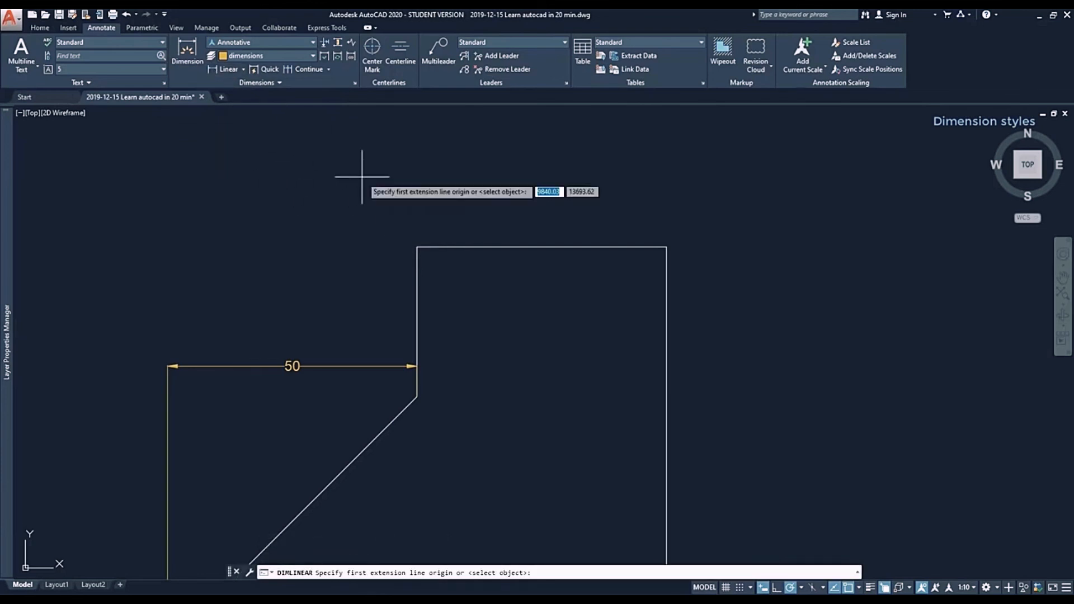
{"action": "left_click", "coordinate": [417, 247]}
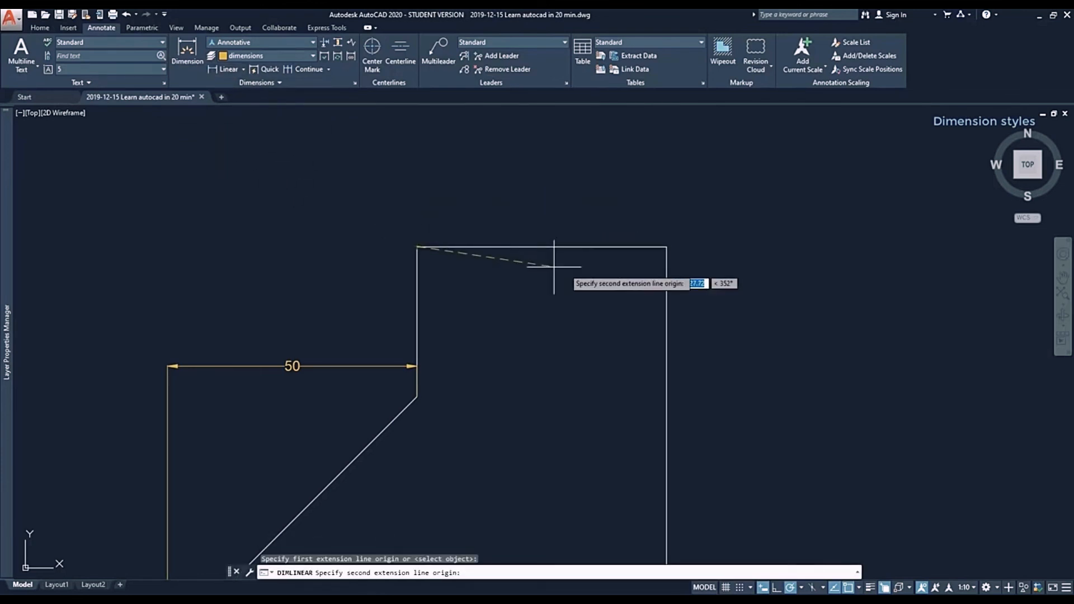
{"action": "left_click", "coordinate": [666, 247]}
{"action": "left_click", "coordinate": [667, 228]}
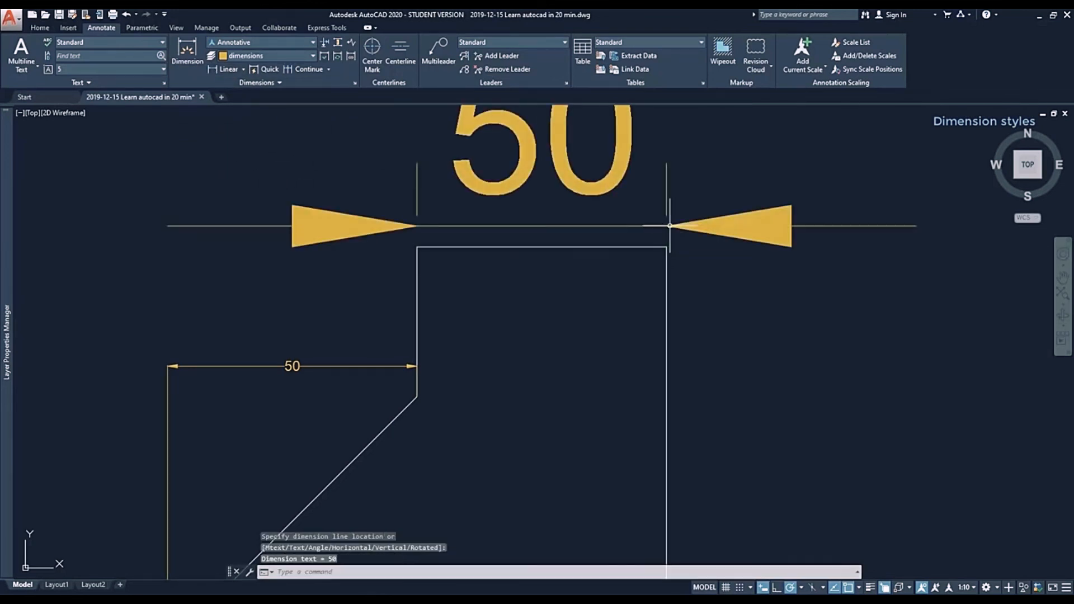
{"action": "scroll", "coordinate": [536, 242], "scroll_direction": "down", "scroll_amount": 2}
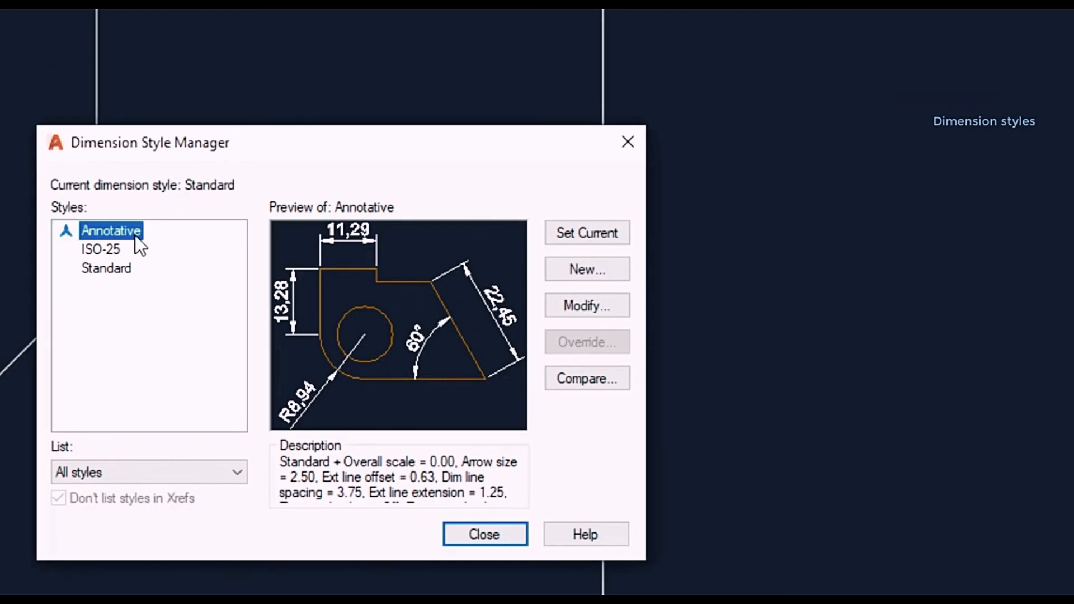
- Open the settings of the Annotative dimension style for modification
{"action": "left_click", "coordinate": [587, 306]}
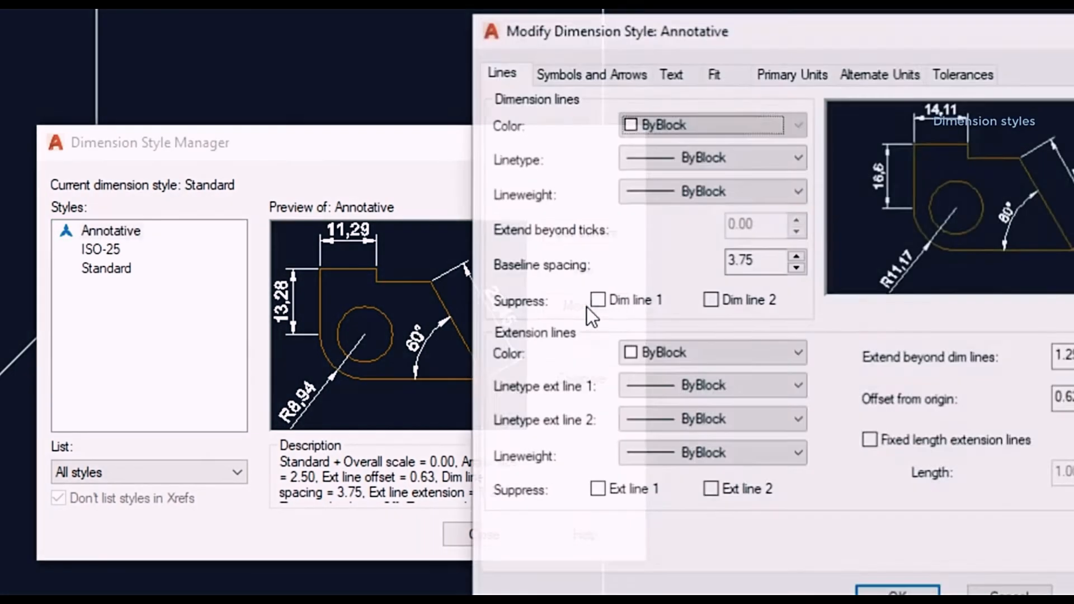